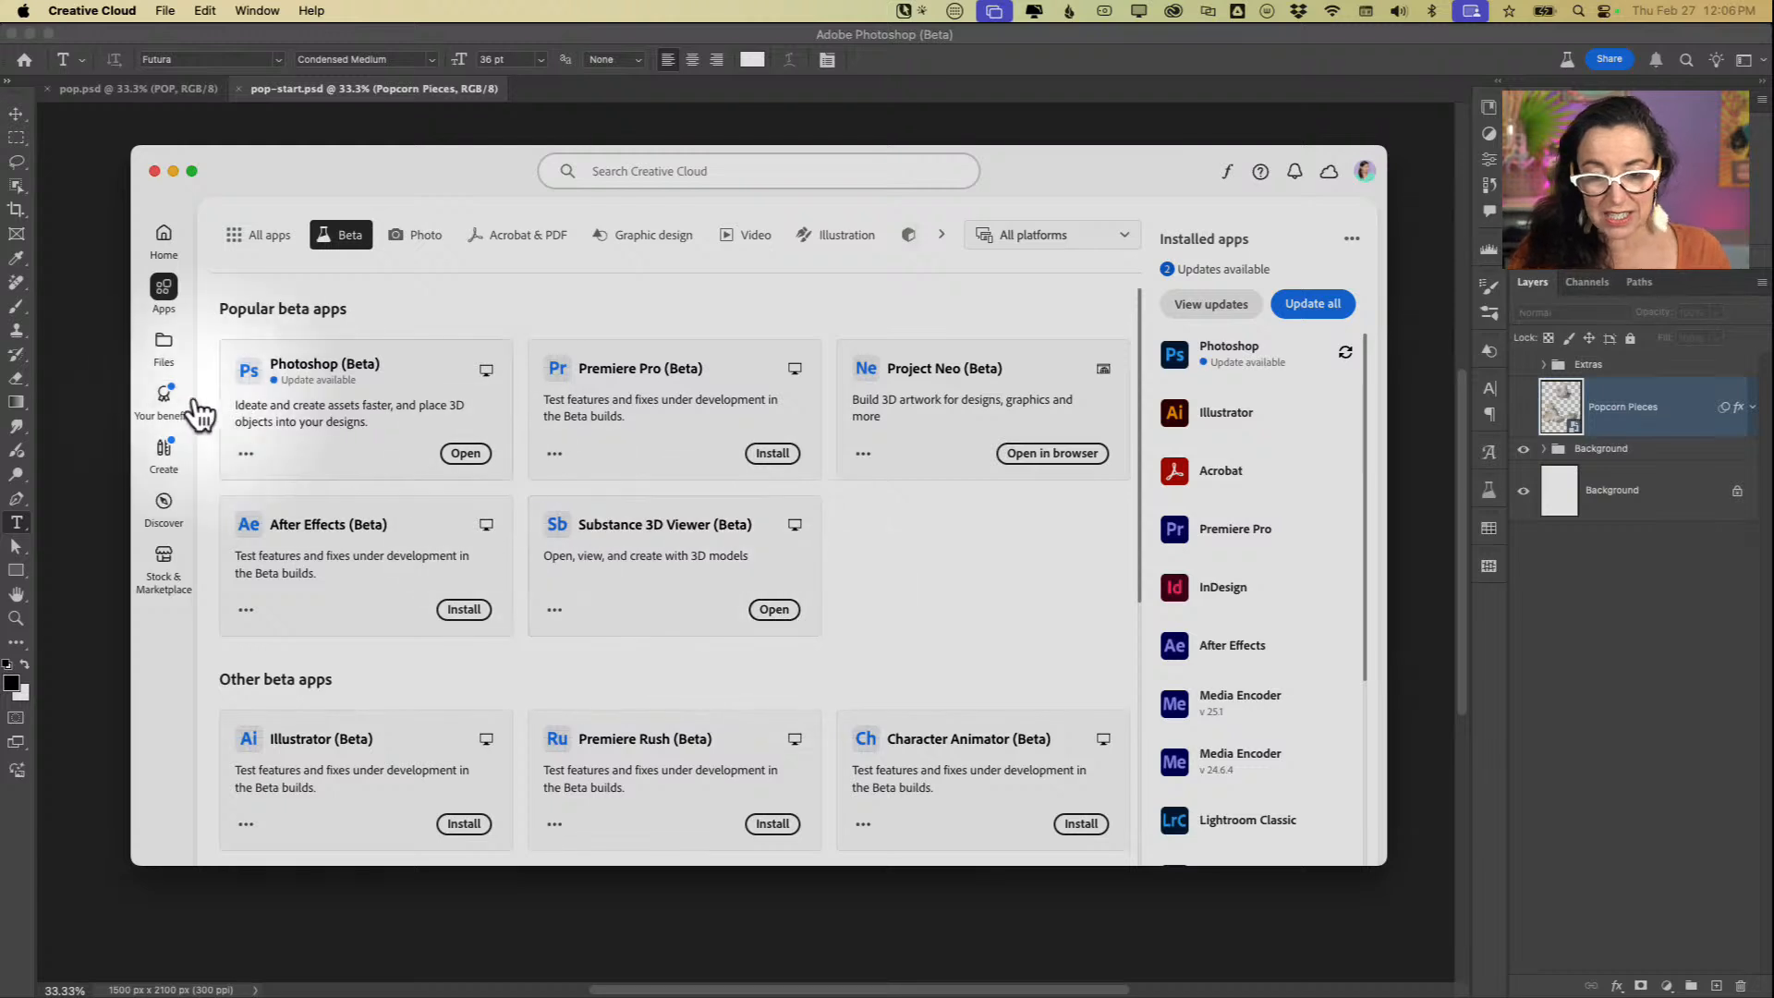
Step: Close the Creative Cloud window and inspect the Background group by toggling the visibility of Gradient Fill 1, Gradient Fill 2 and Burst
{"action": "left_click", "coordinate": [151, 169]}
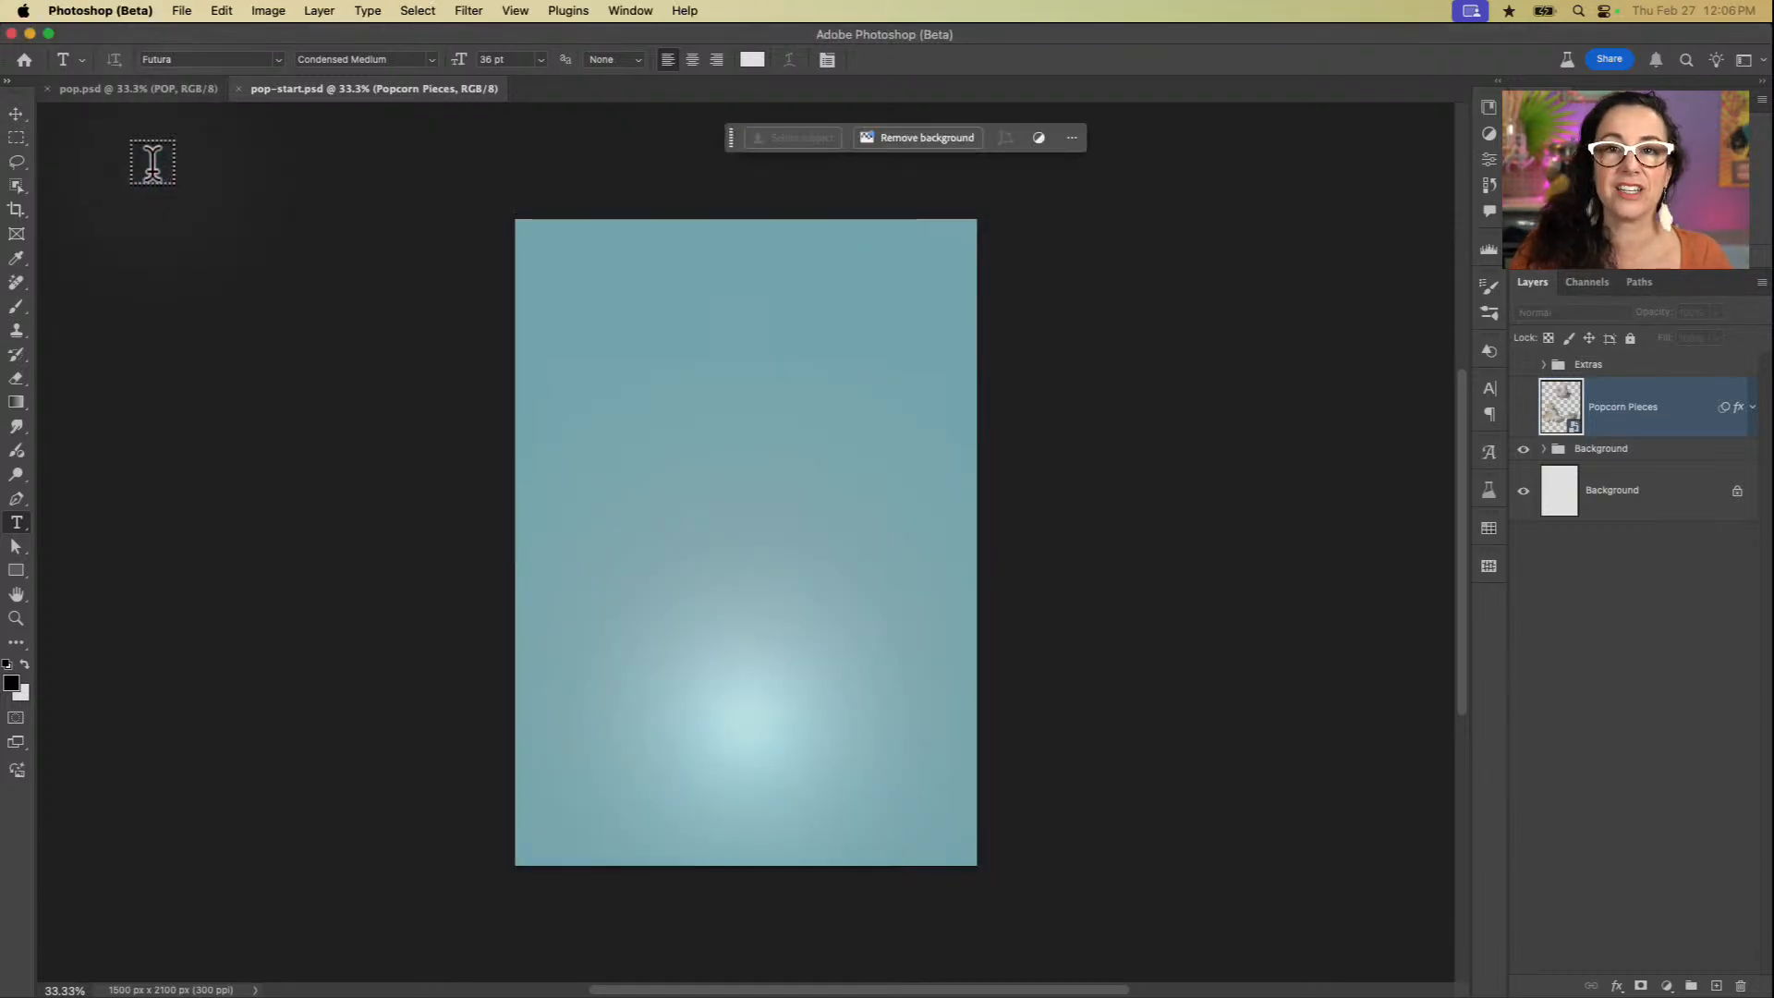
{"action": "mouse_move", "coordinate": [517, 984]}
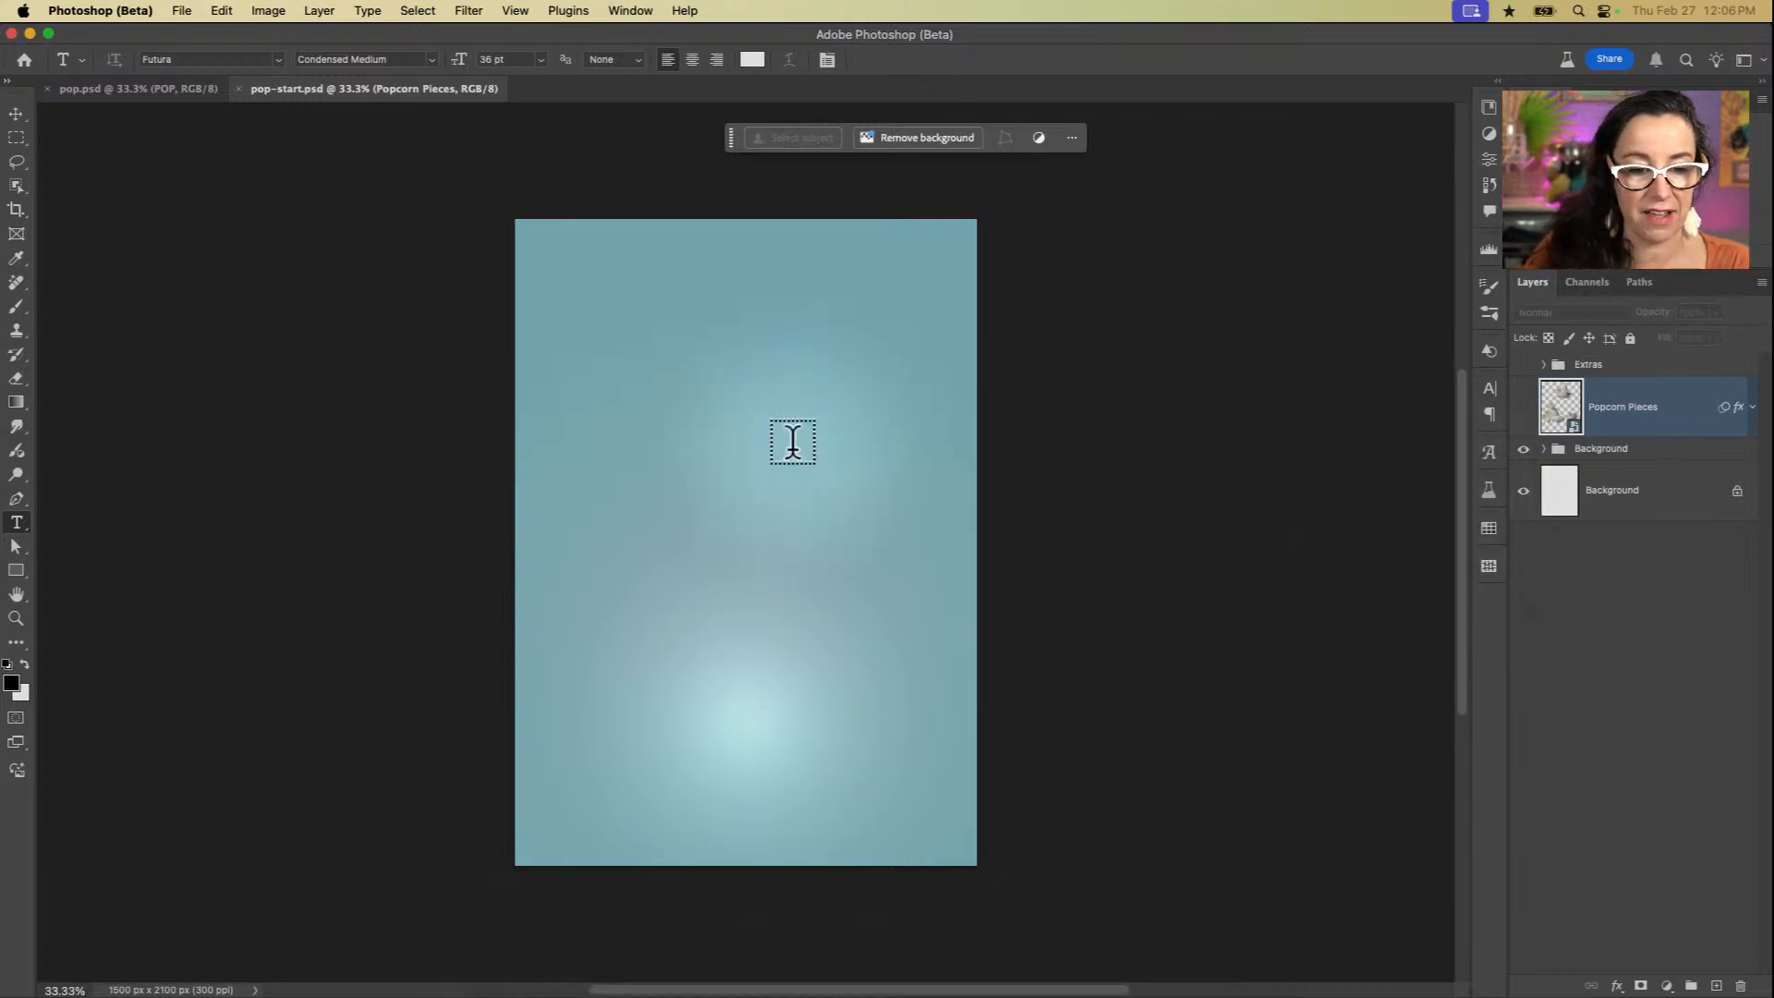
{"action": "left_click", "coordinate": [1543, 449]}
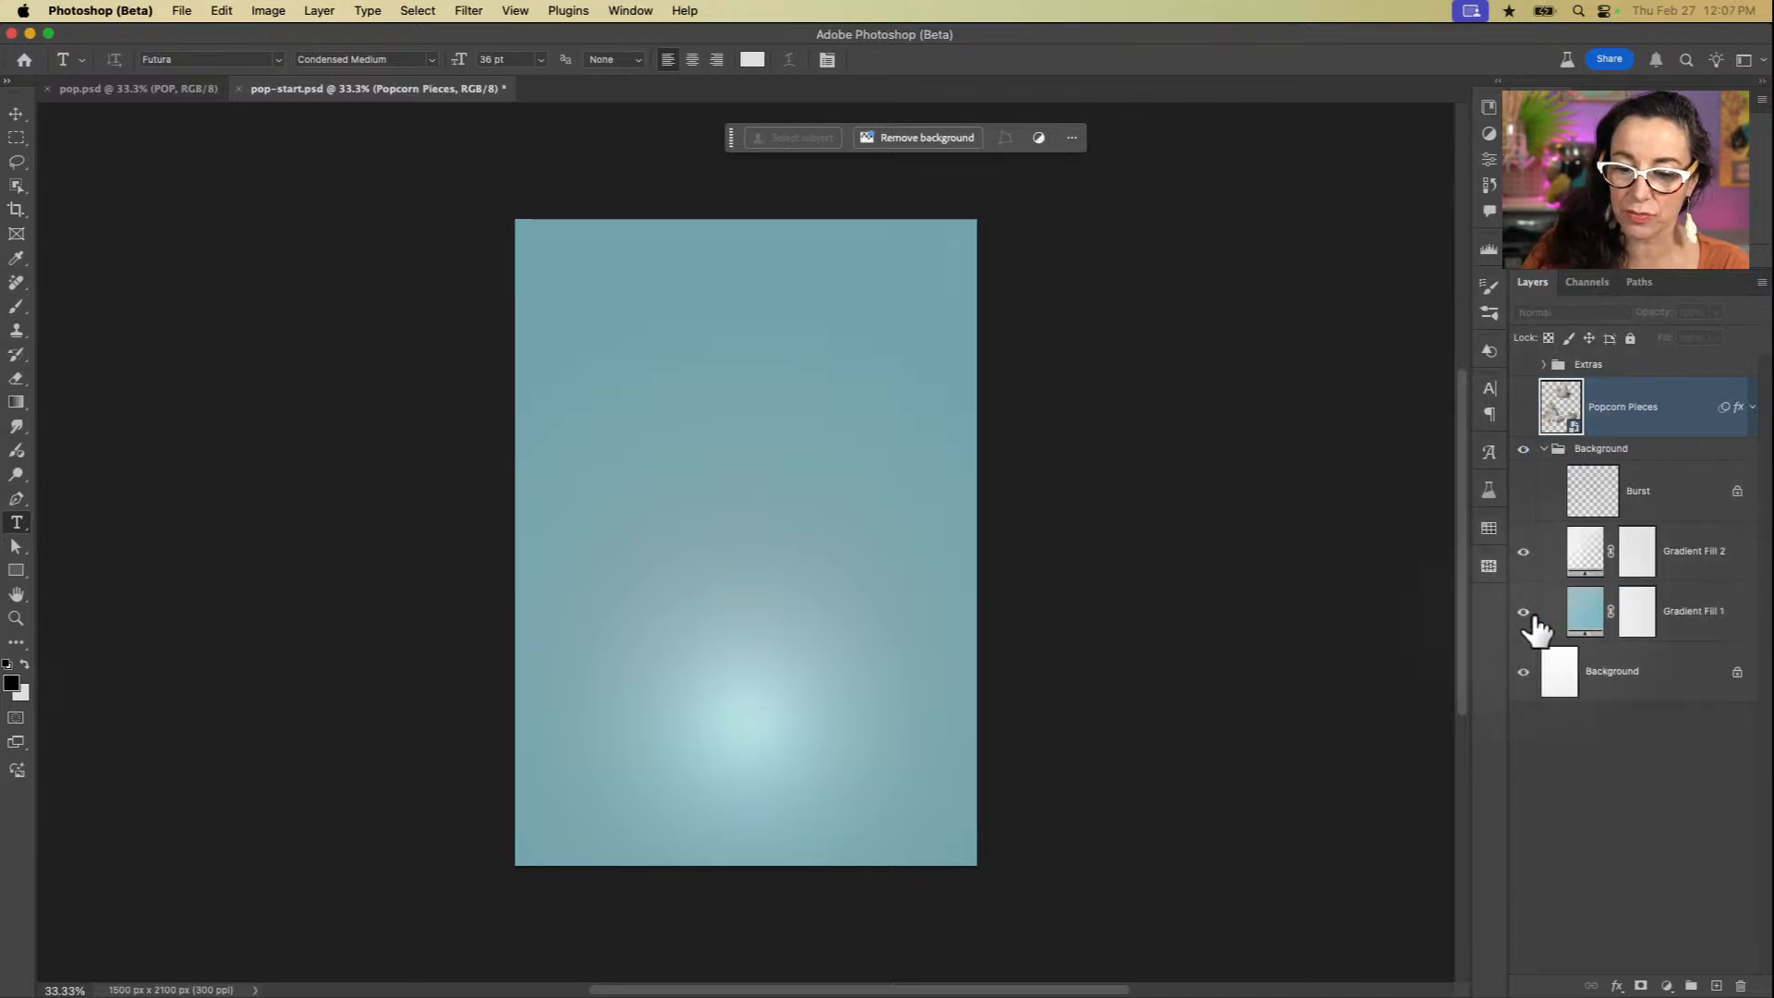
{"action": "left_click", "coordinate": [1524, 612]}
{"action": "left_click", "coordinate": [1525, 613]}
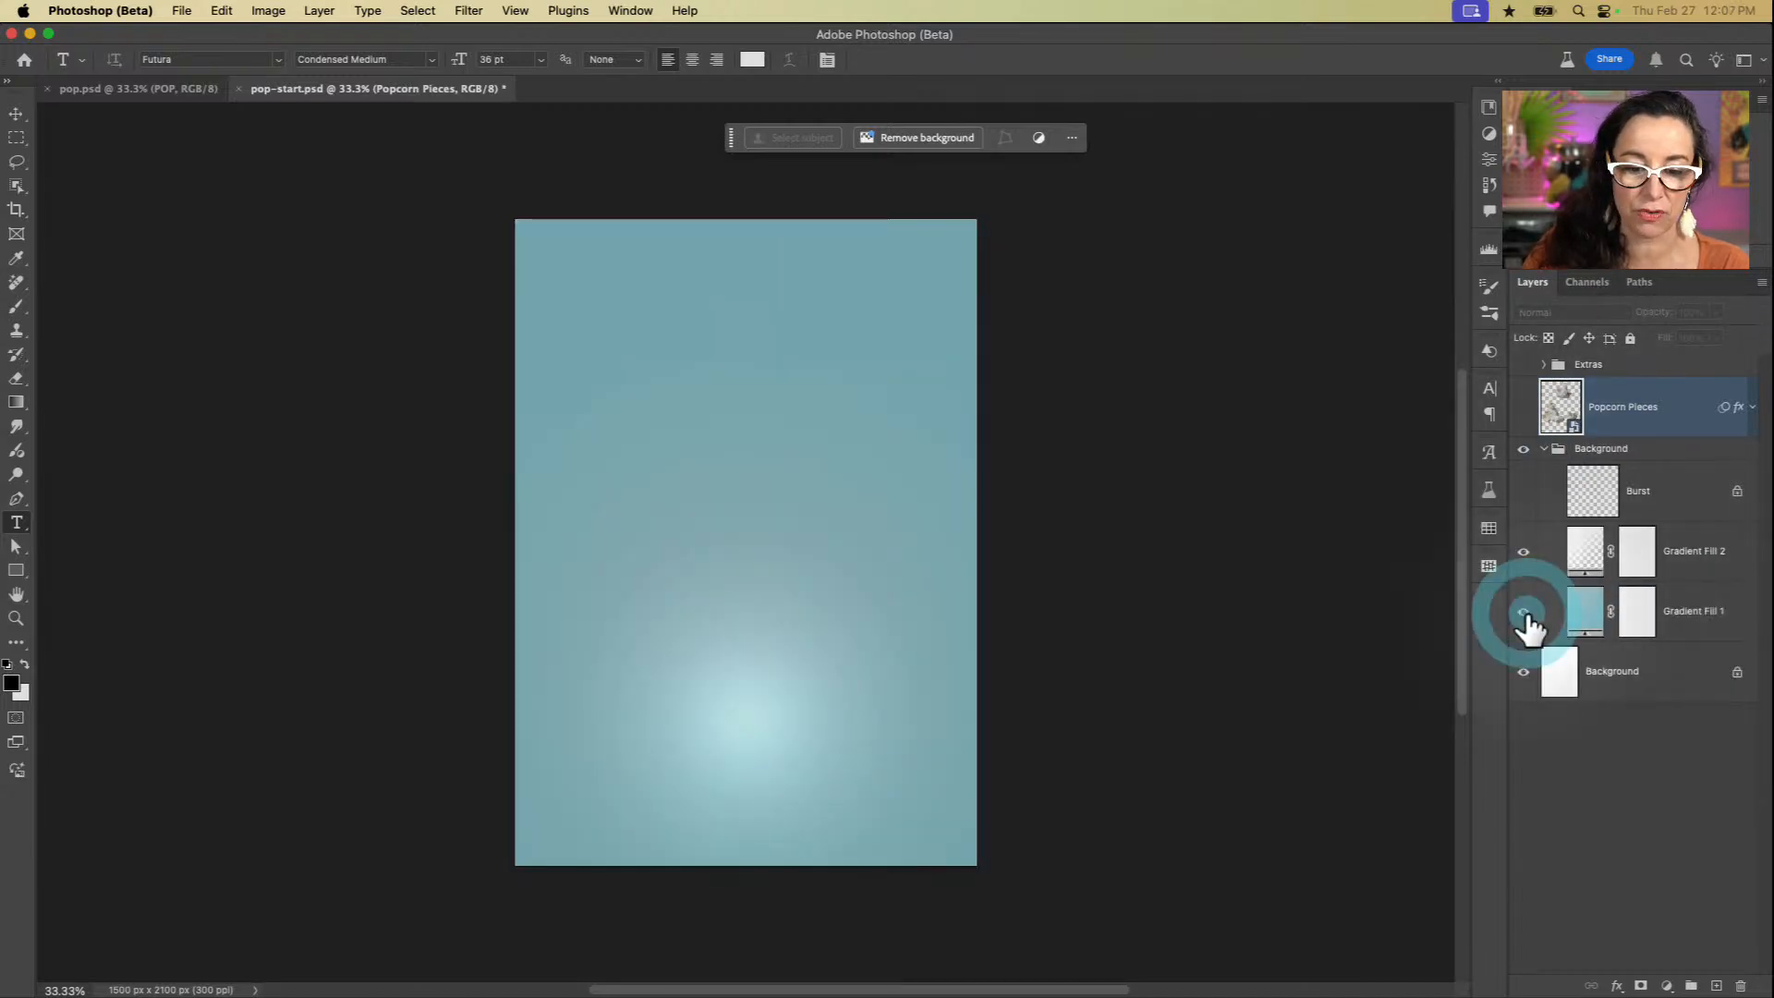
{"action": "left_click", "coordinate": [1524, 553]}
{"action": "left_click", "coordinate": [1523, 552]}
{"action": "left_click", "coordinate": [1524, 552]}
{"action": "left_click", "coordinate": [1523, 553]}
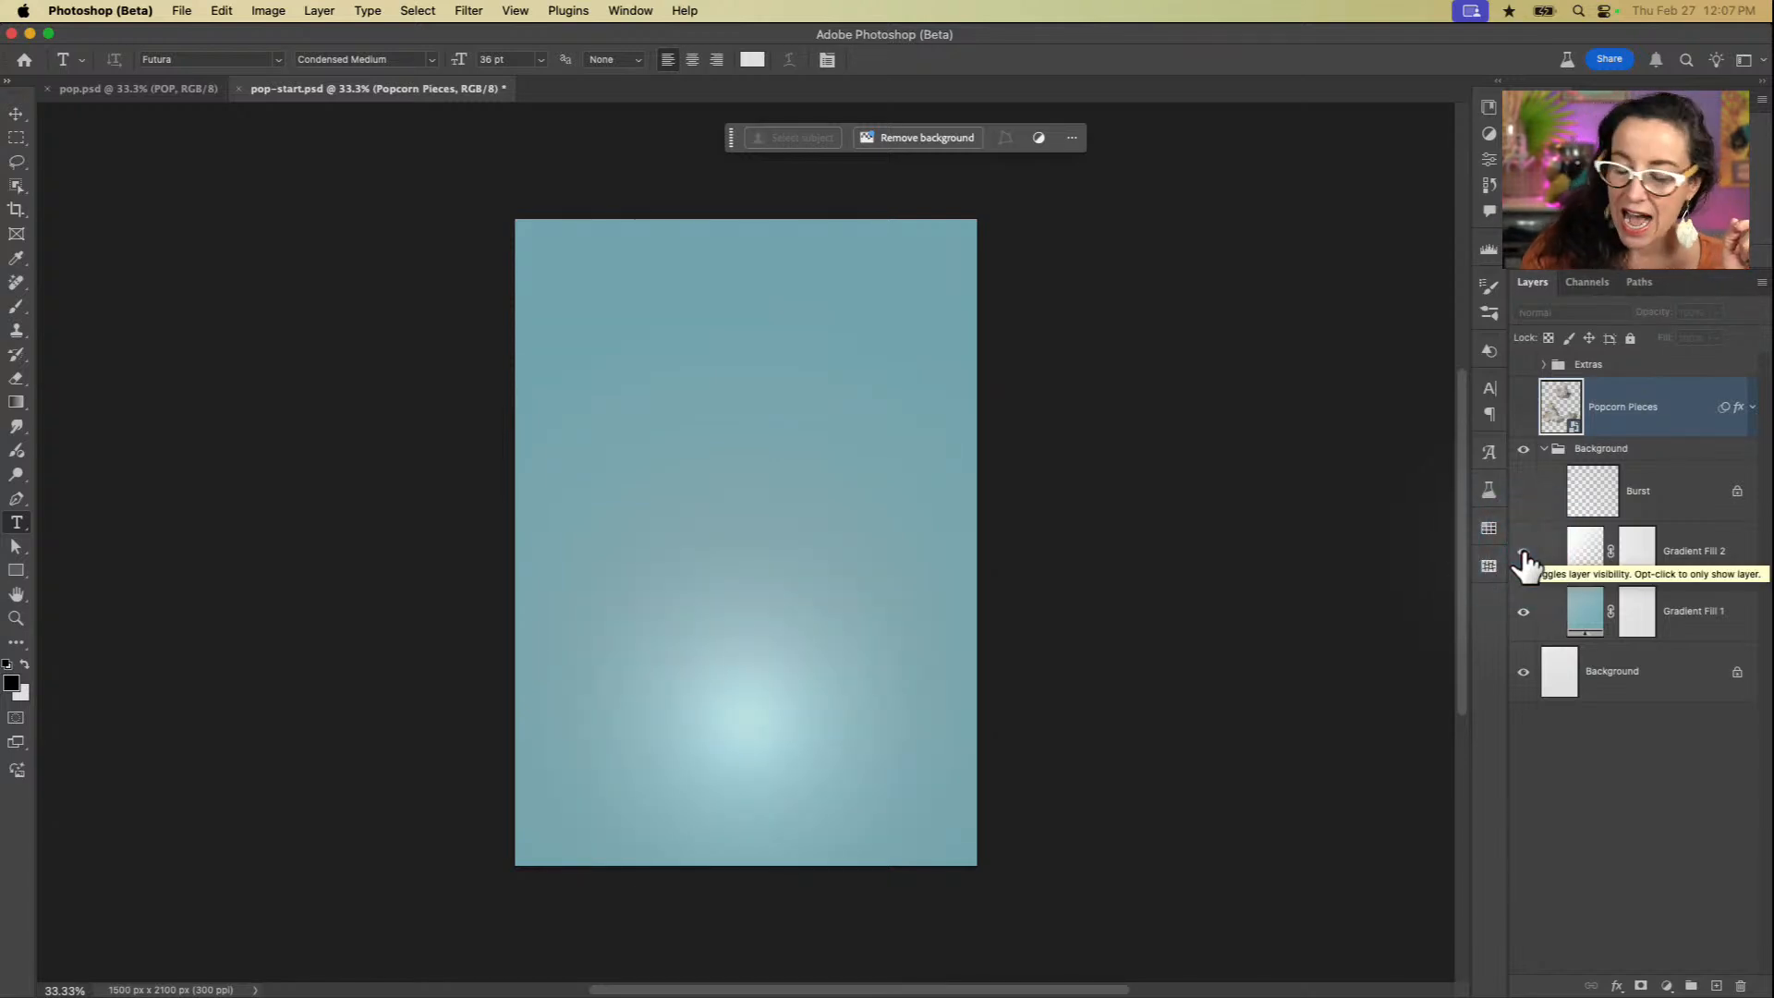
{"action": "left_click", "coordinate": [1523, 491]}
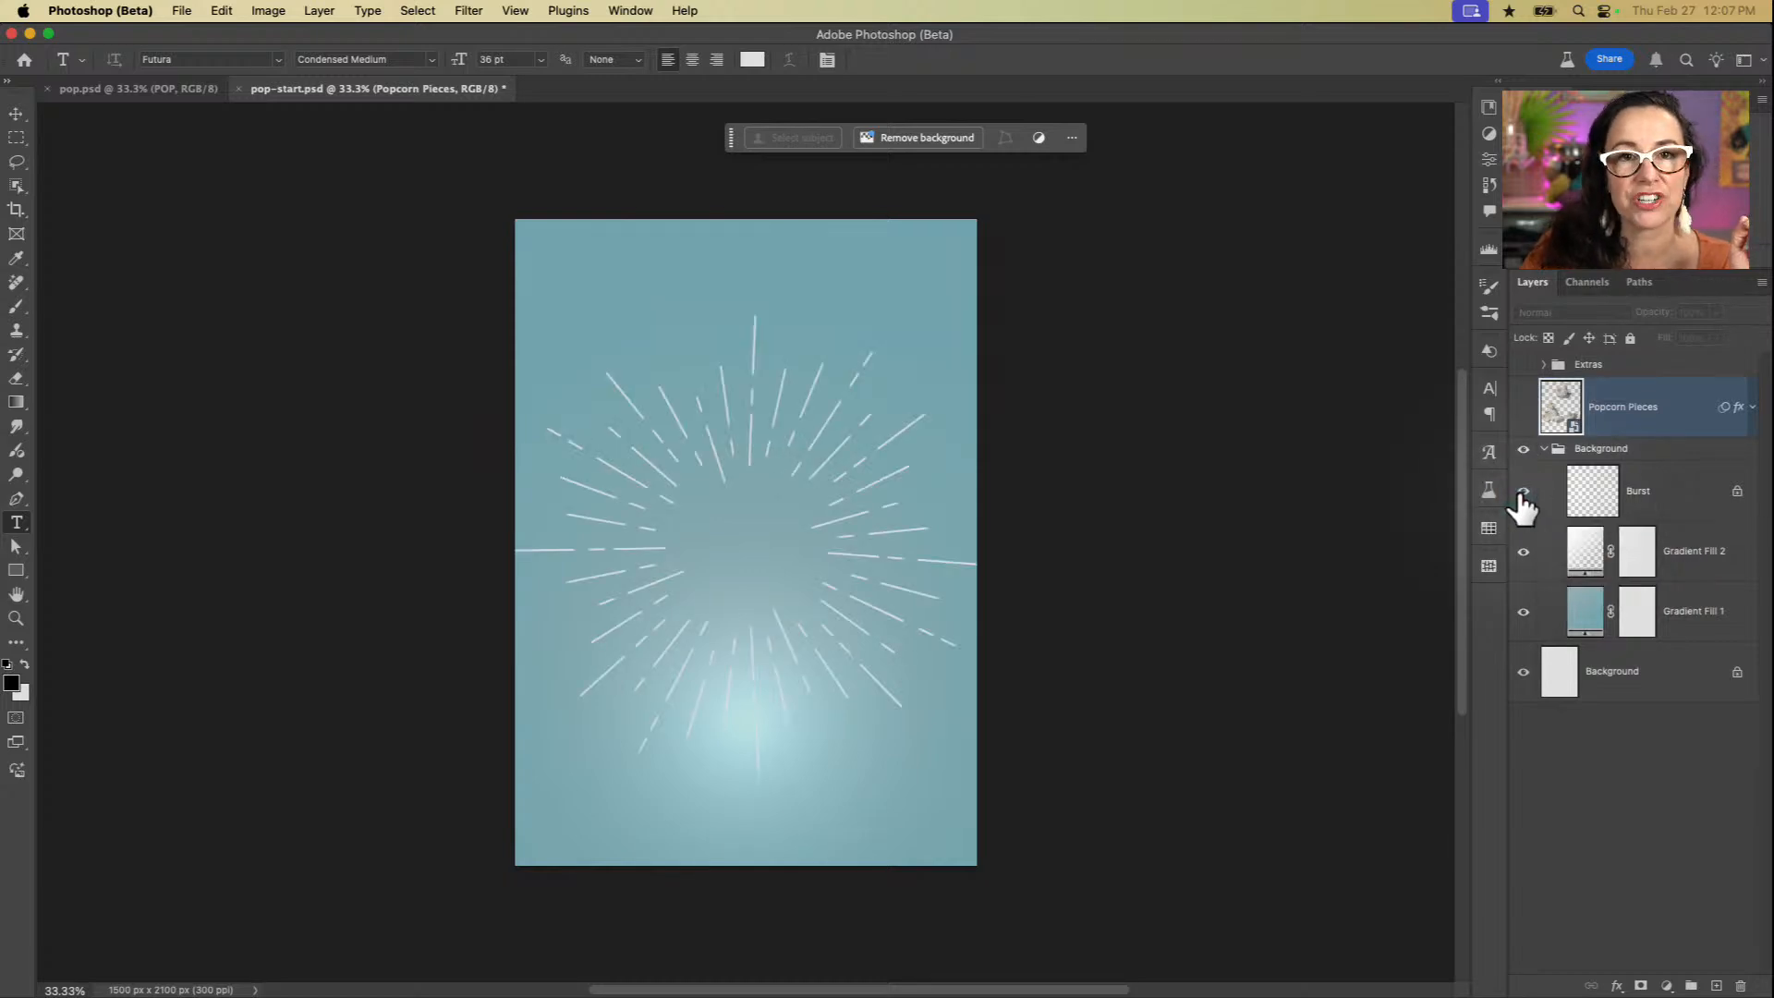
{"action": "left_click", "coordinate": [1521, 496]}
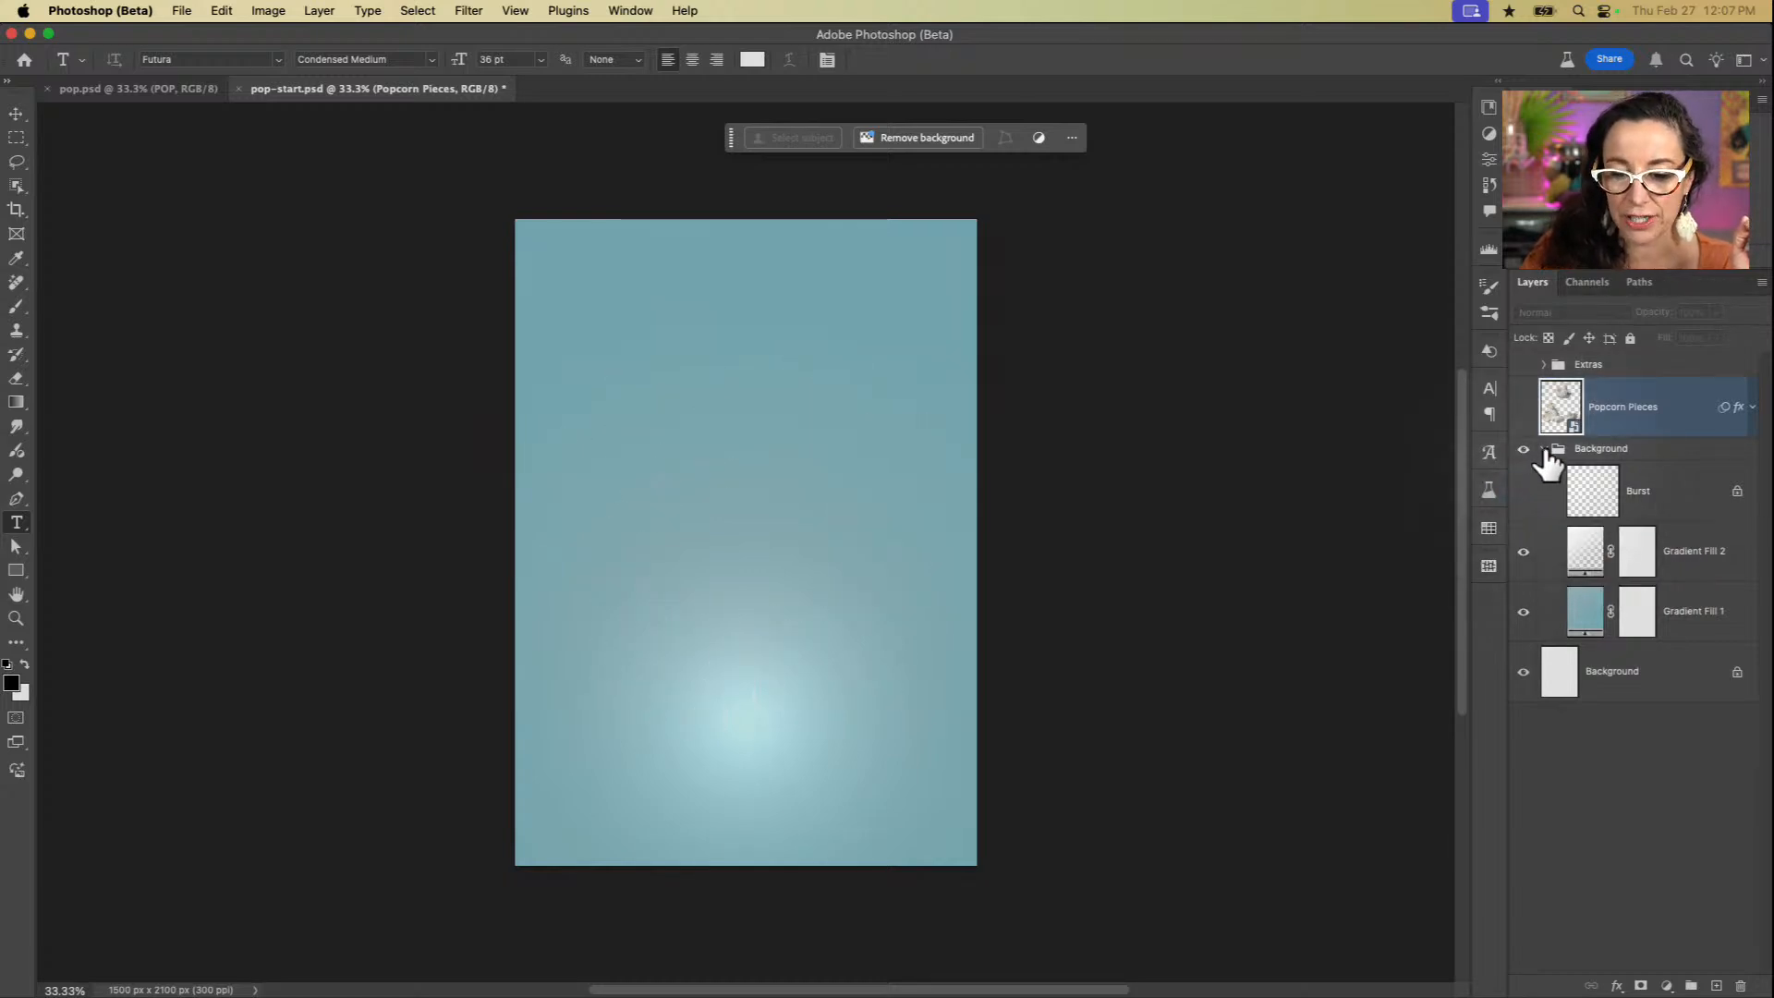
{"action": "left_click", "coordinate": [1544, 448]}
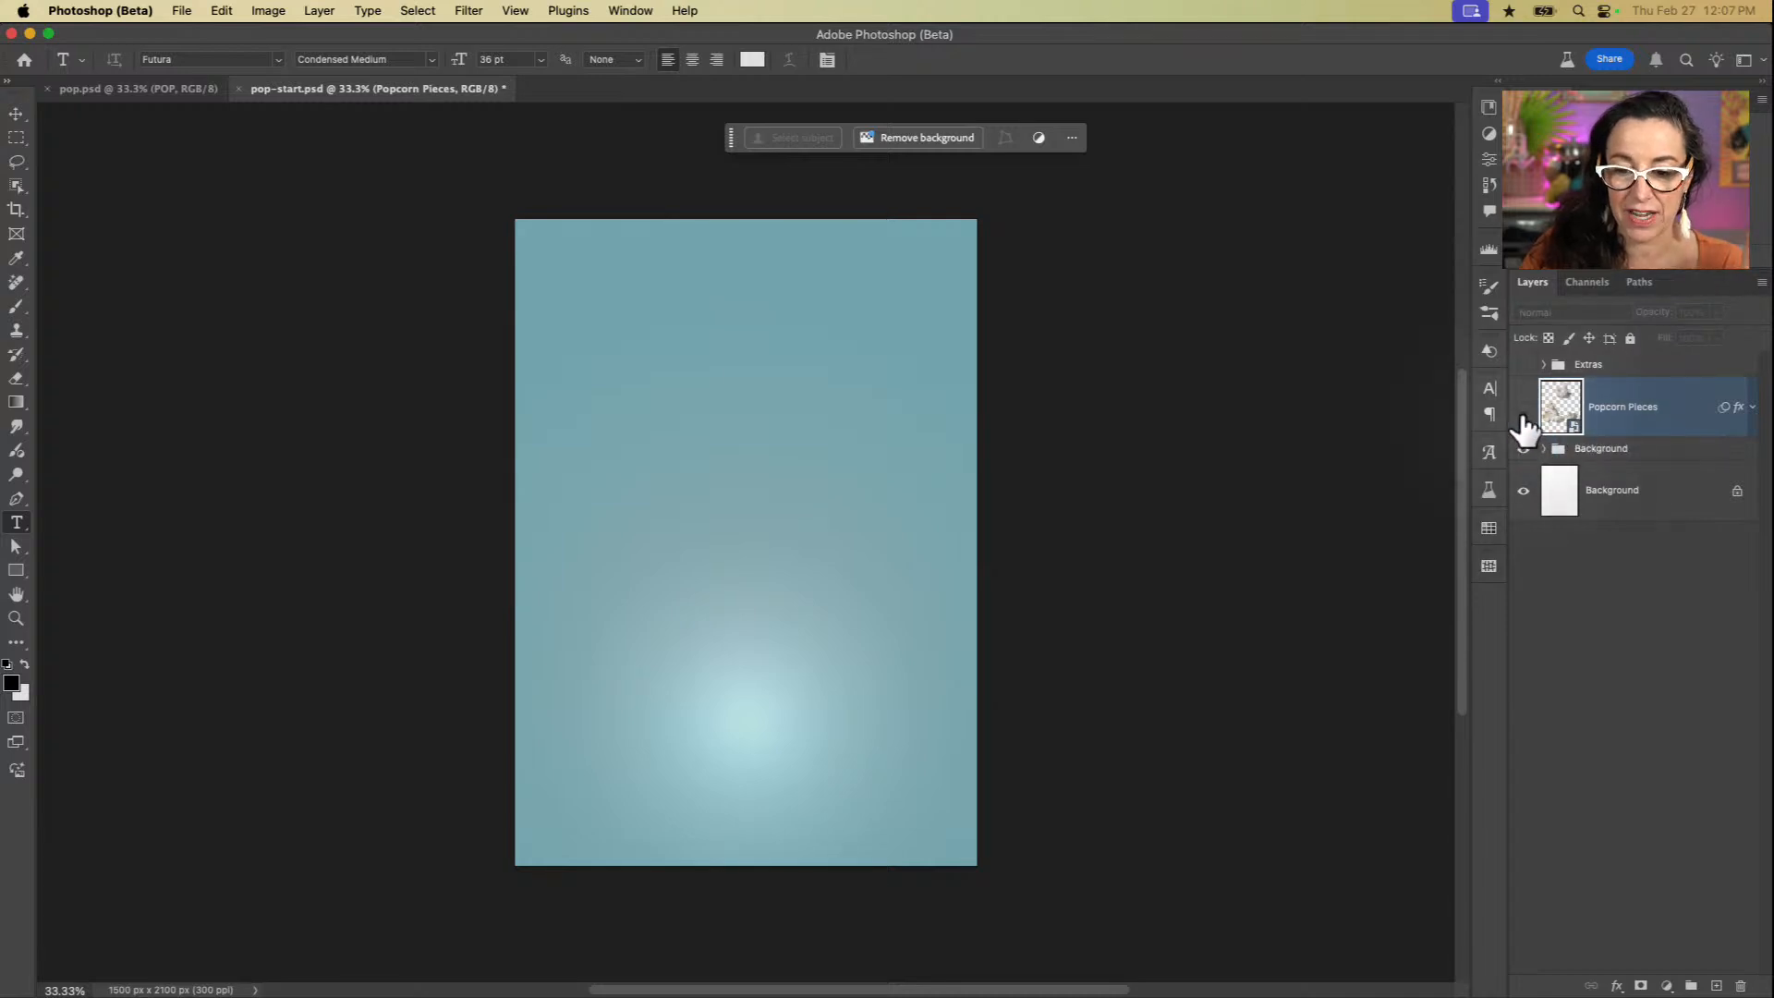
Step: Preview the Popcorn Pieces layer and the Extras group by showing and hiding each of them
{"action": "left_click", "coordinate": [1523, 408]}
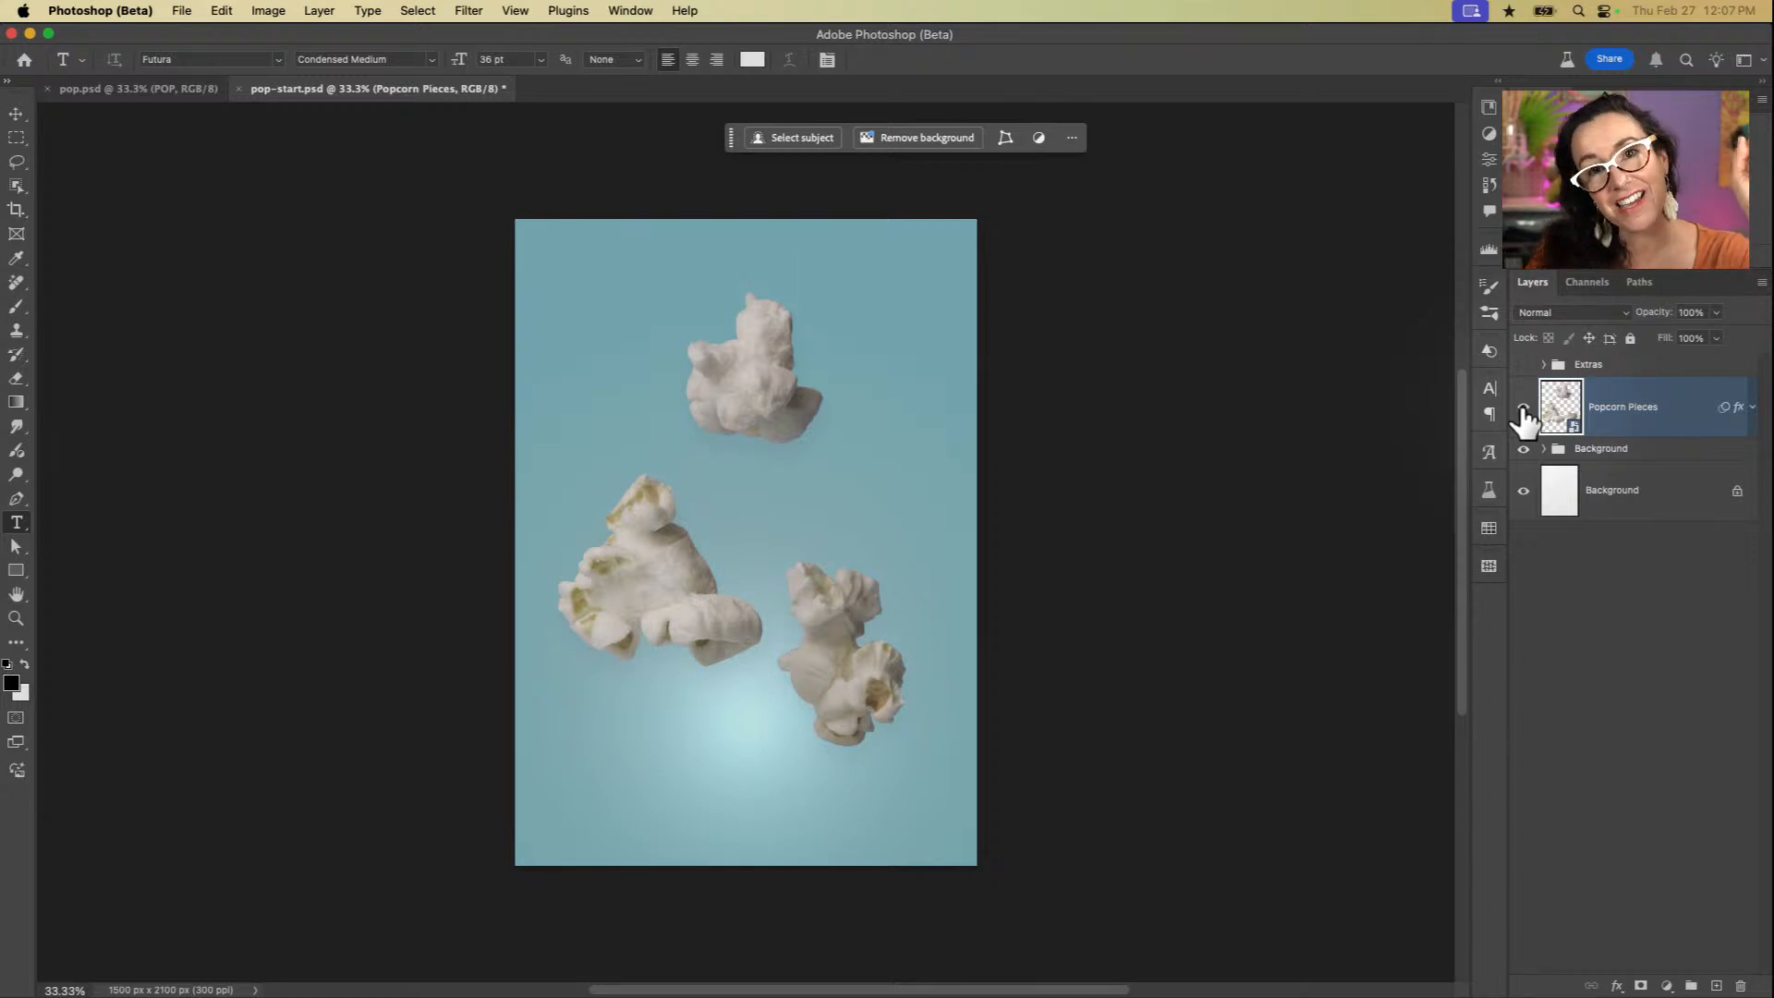
{"action": "left_click", "coordinate": [1523, 408]}
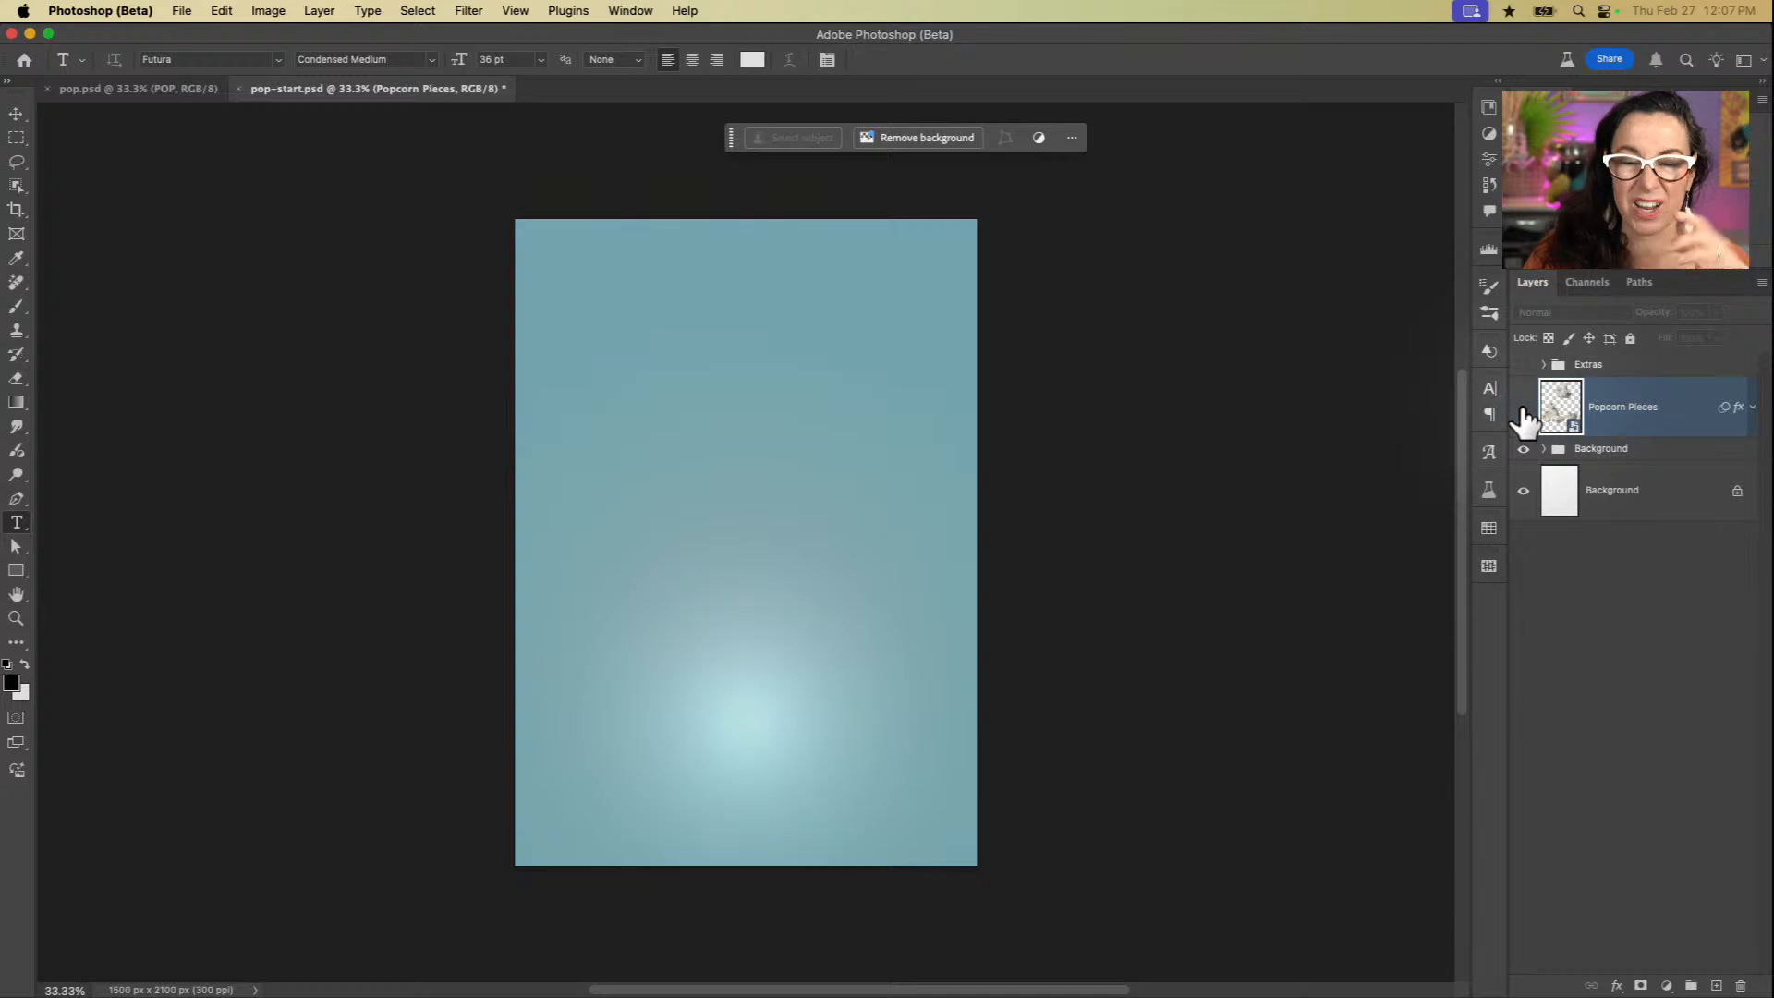
{"action": "left_click", "coordinate": [1523, 365]}
{"action": "left_click", "coordinate": [1523, 367]}
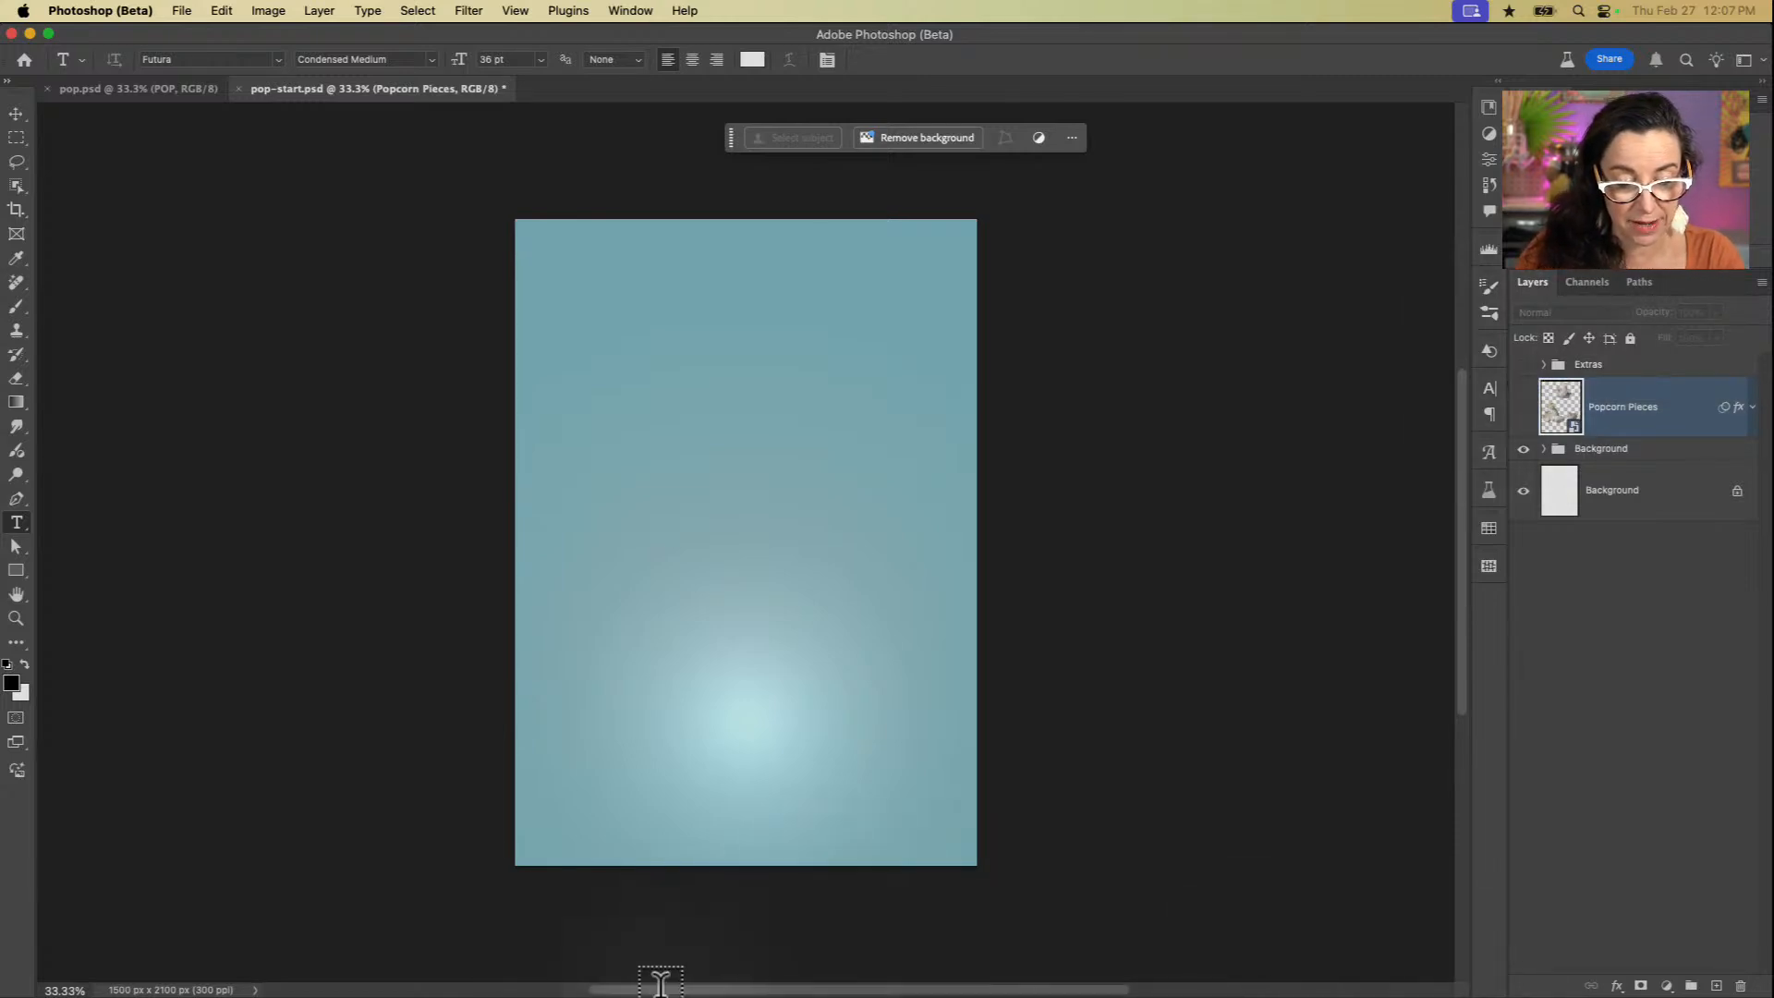
Step: Switch to Safari and bring up the Adobe Stock home page at stock.adobe.com
{"action": "mouse_move", "coordinate": [630, 993]}
{"action": "left_click", "coordinate": [575, 976]}
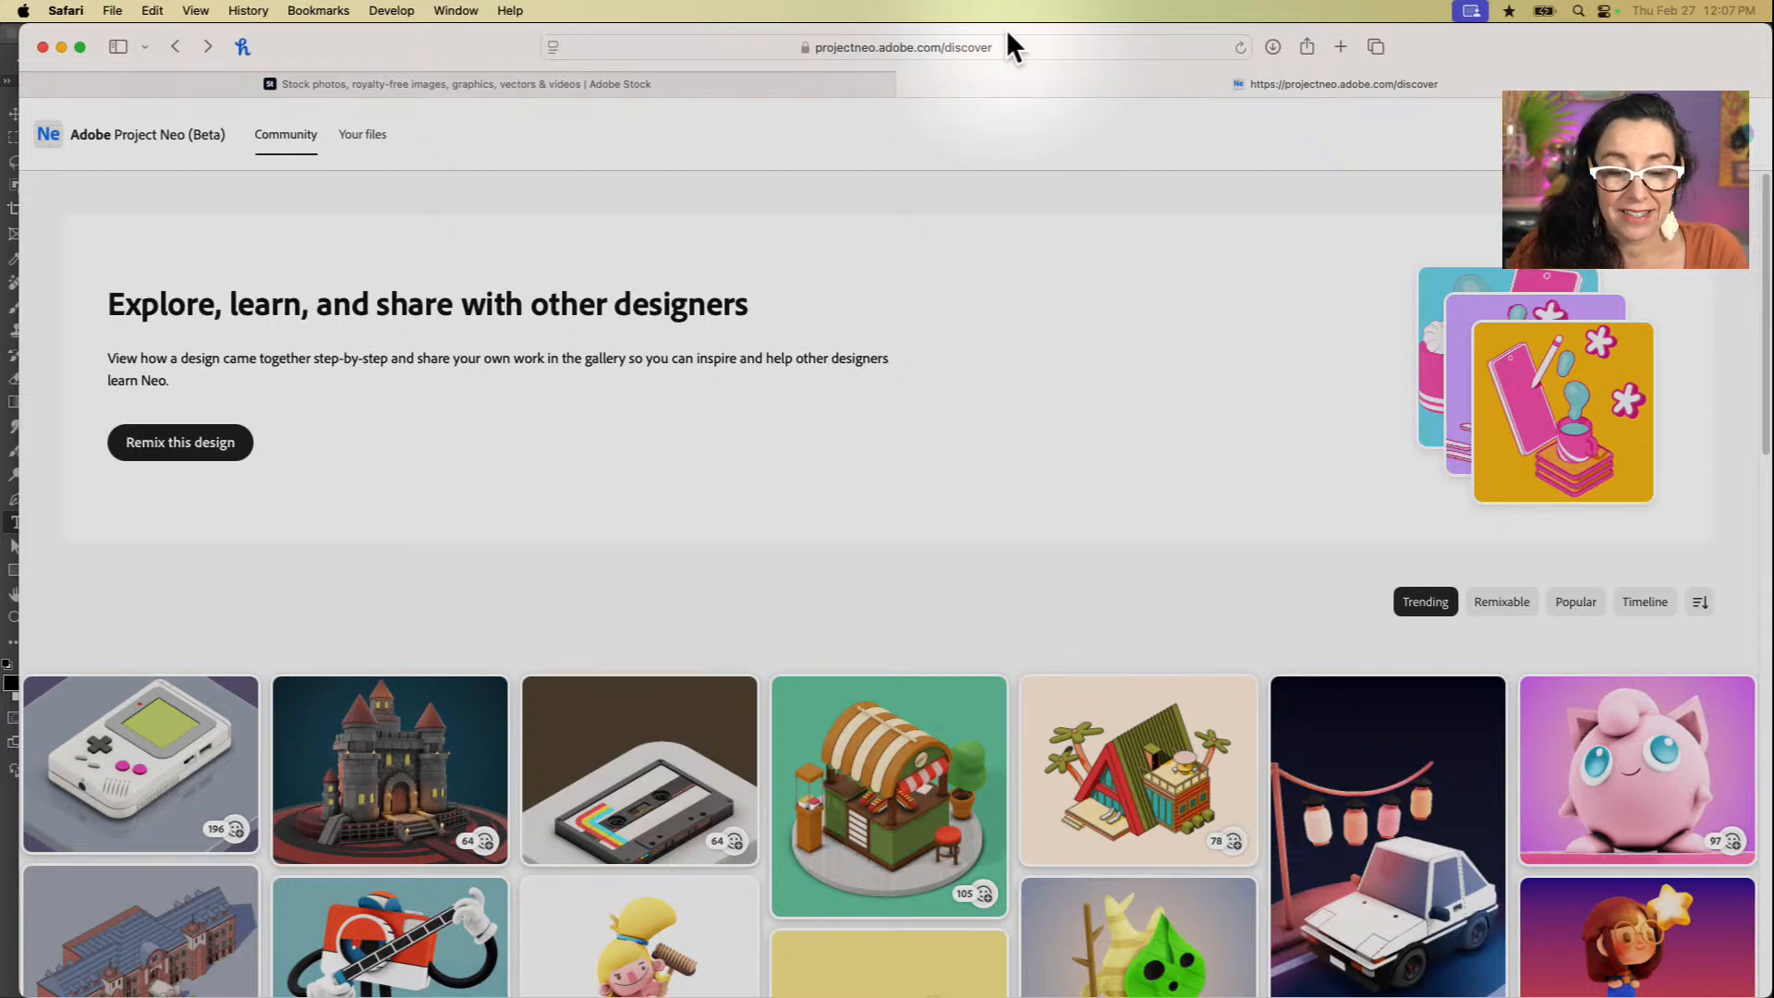
{"action": "left_click", "coordinate": [465, 82]}
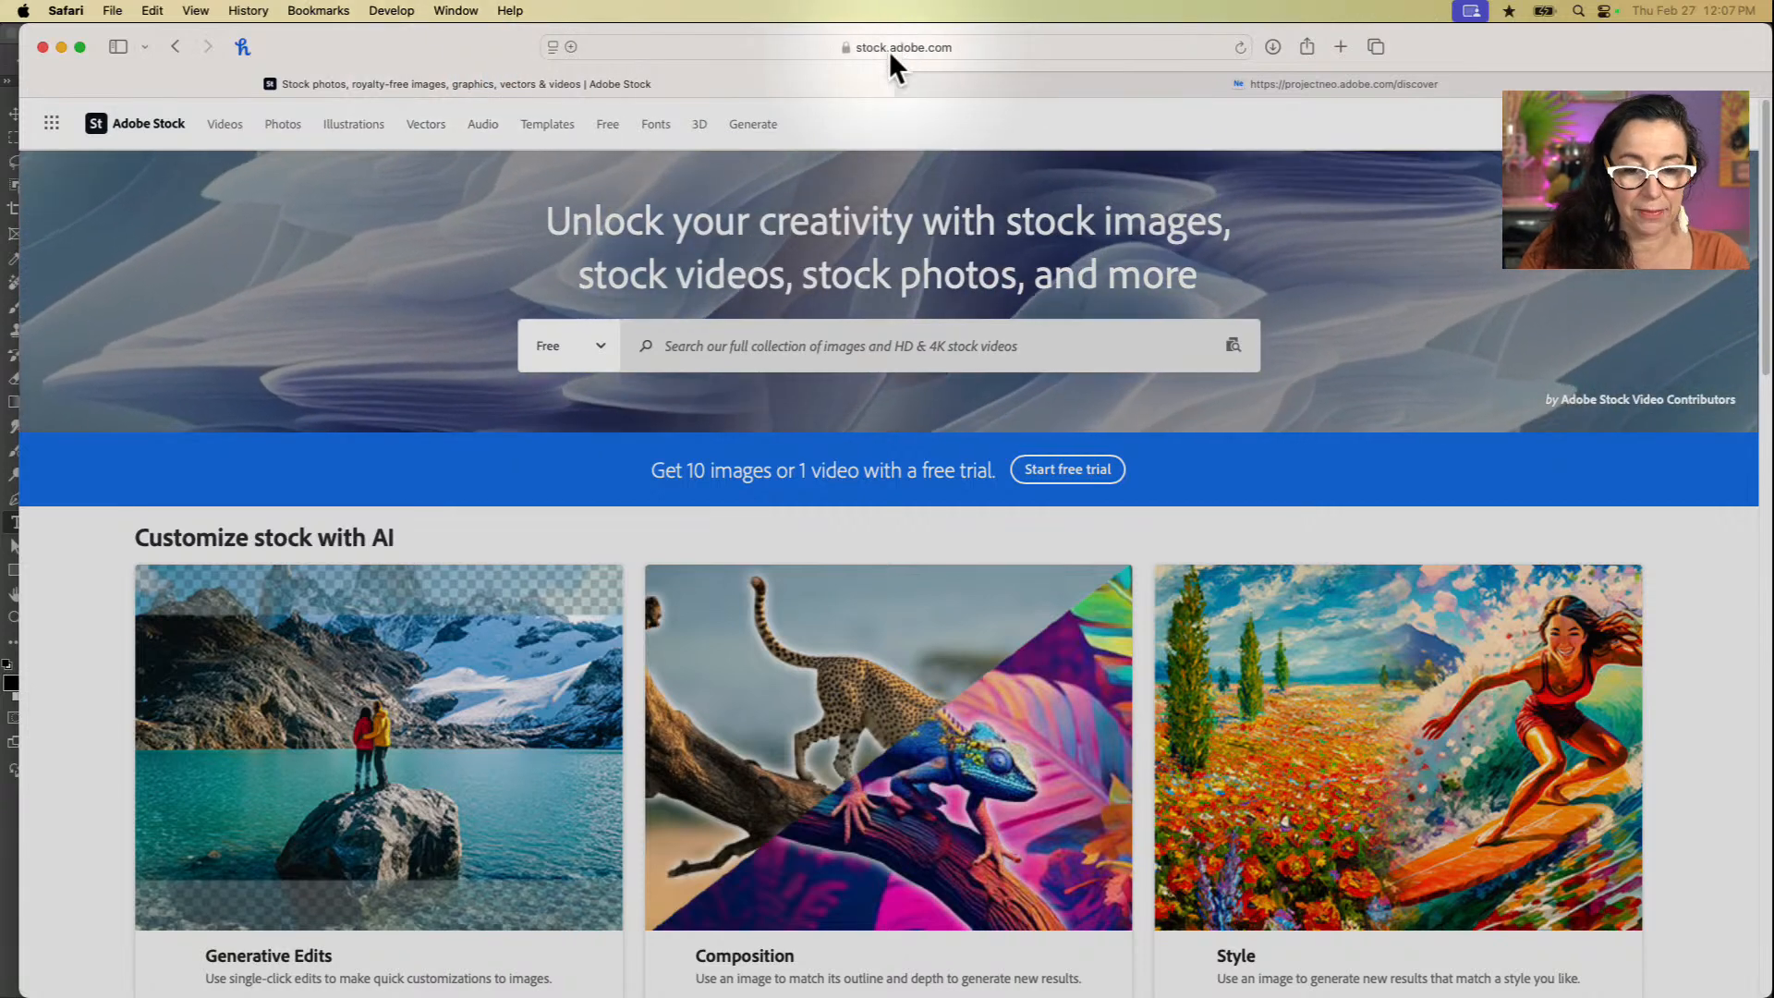
{"action": "left_click", "coordinate": [822, 48]}
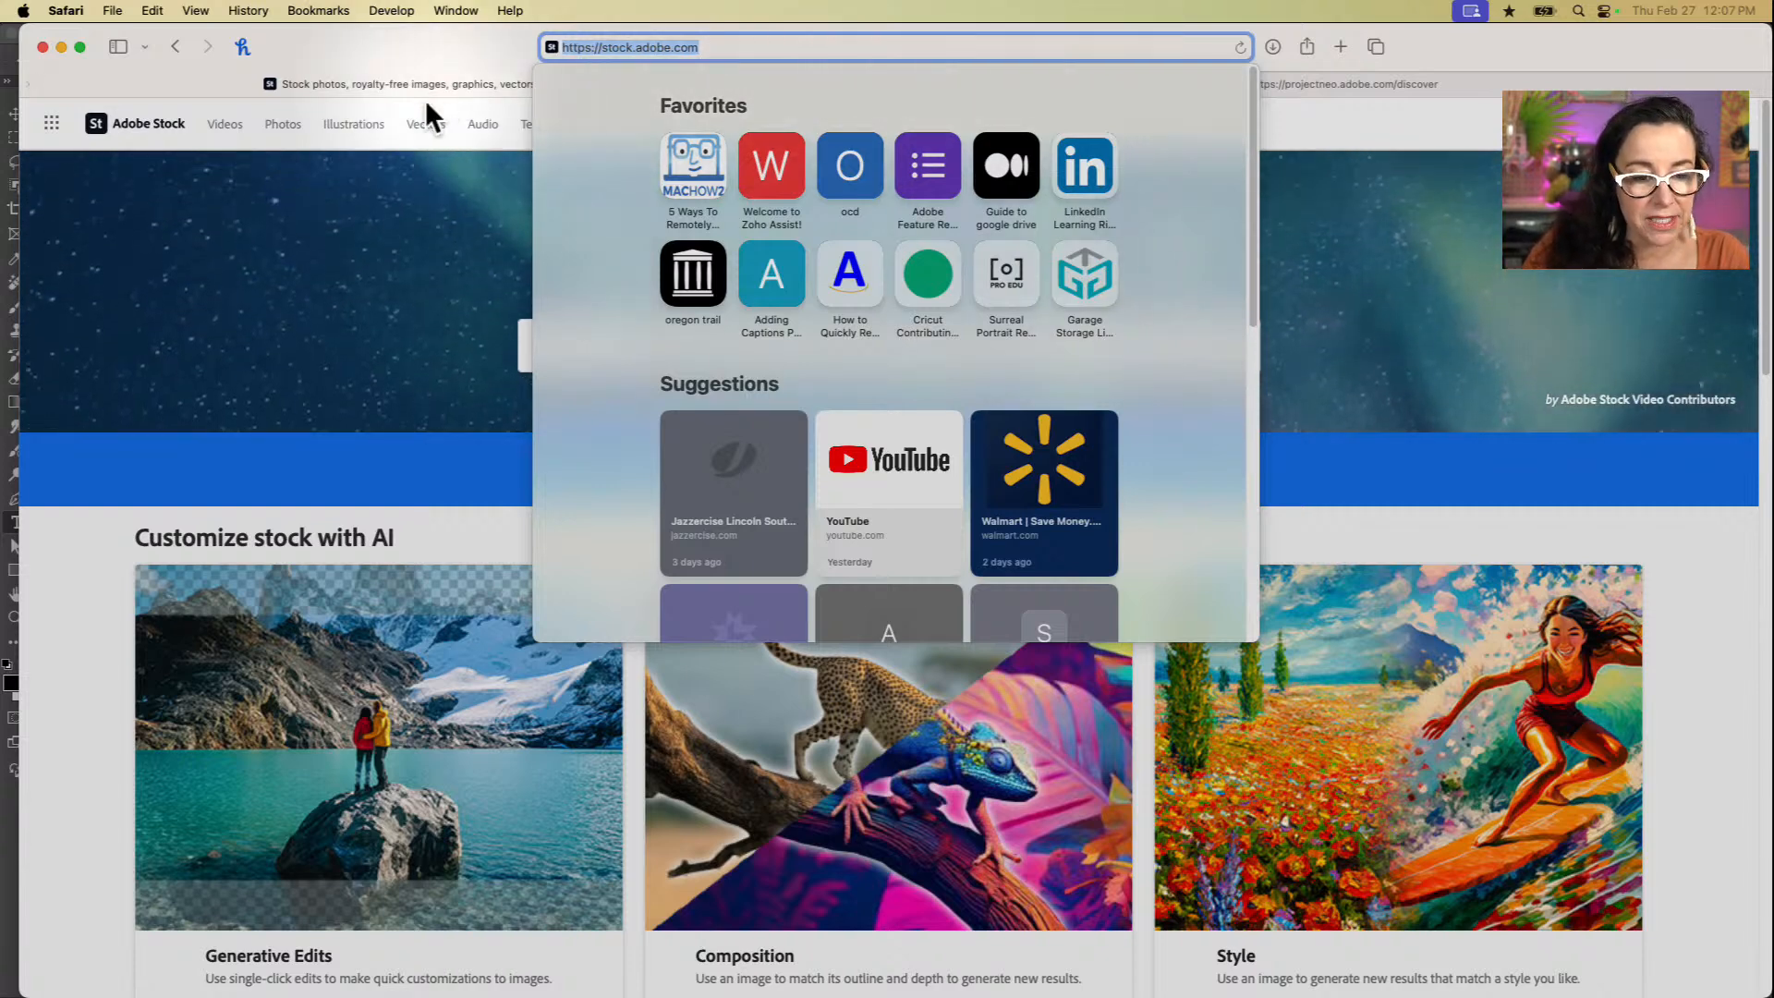
{"action": "key", "text": "Escape"}
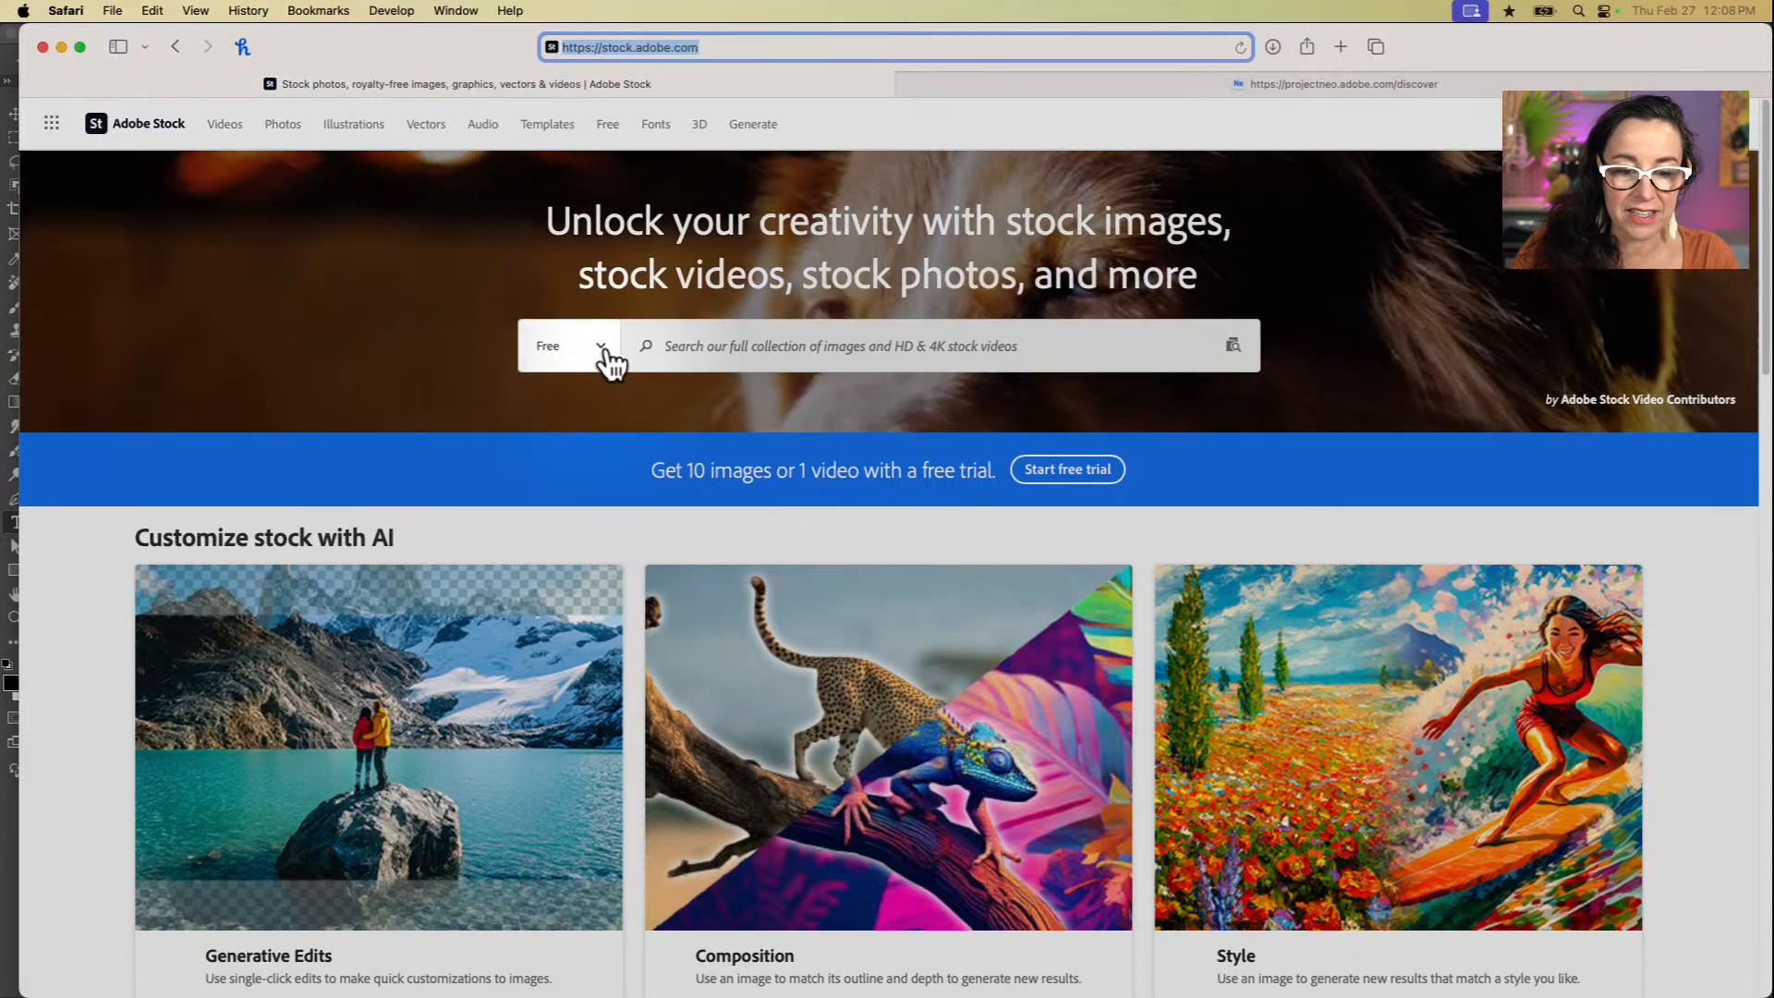
Step: Search Adobe Stock's Free collection without entering a keyword
{"action": "left_click", "coordinate": [603, 347]}
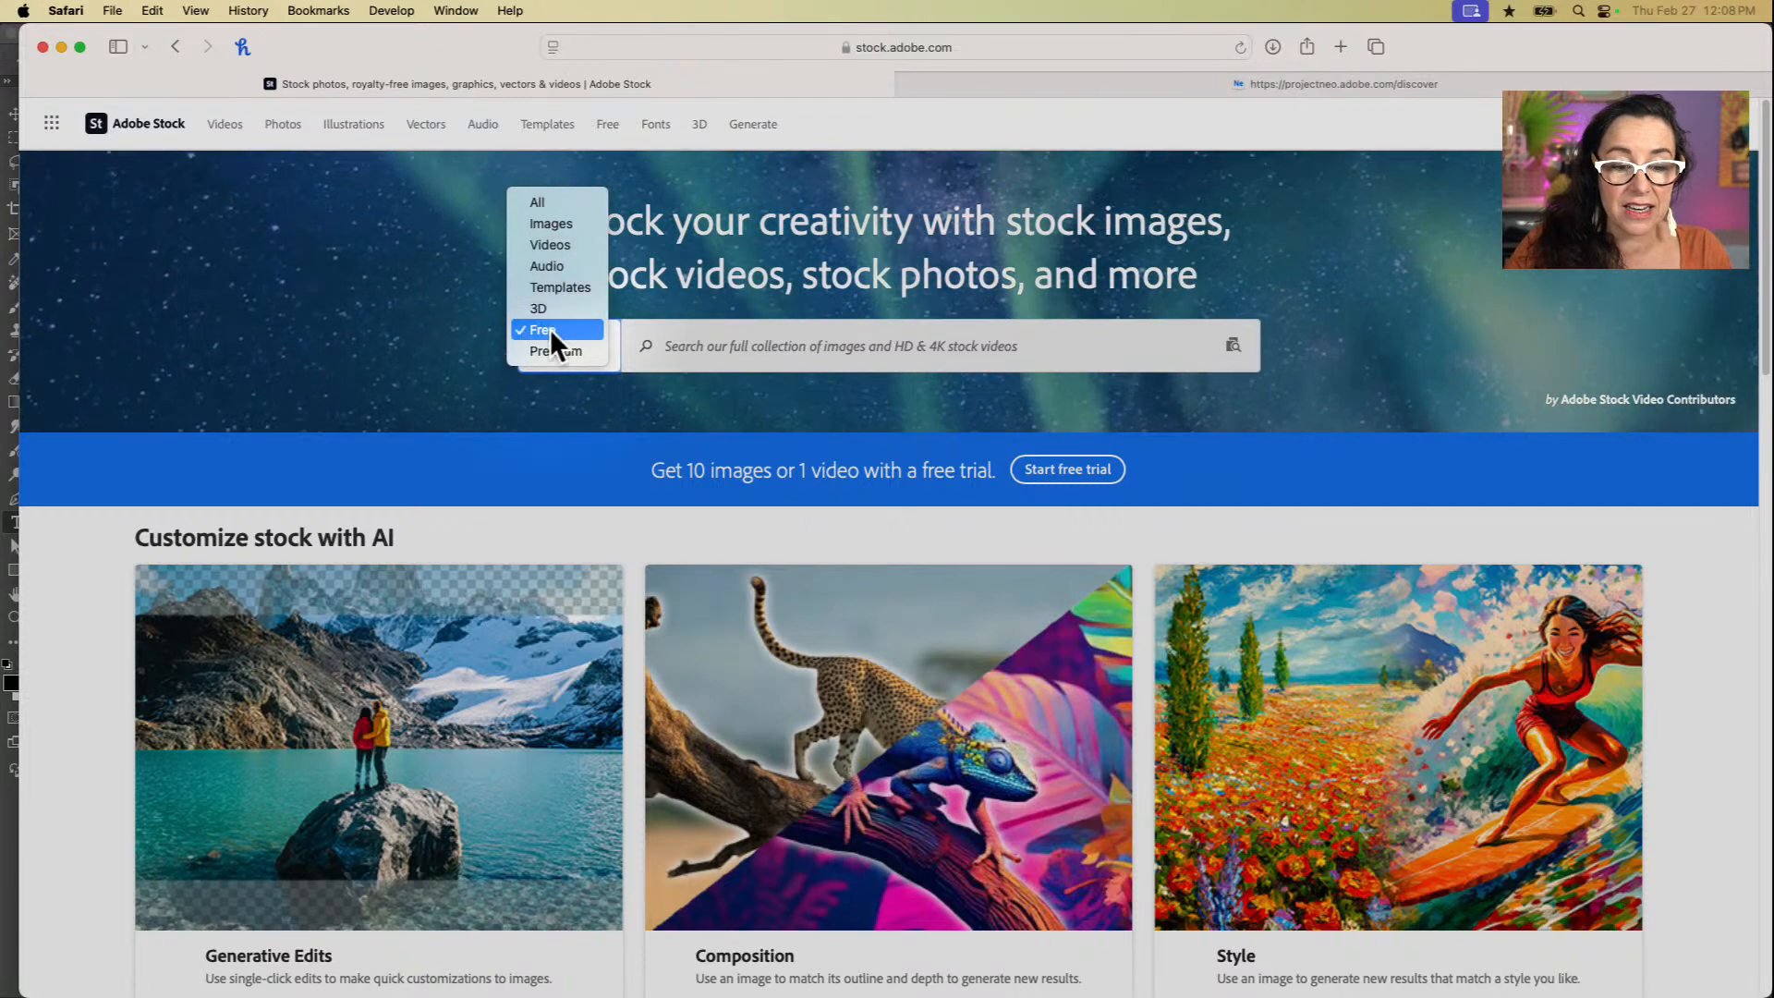
{"action": "left_click", "coordinate": [551, 331]}
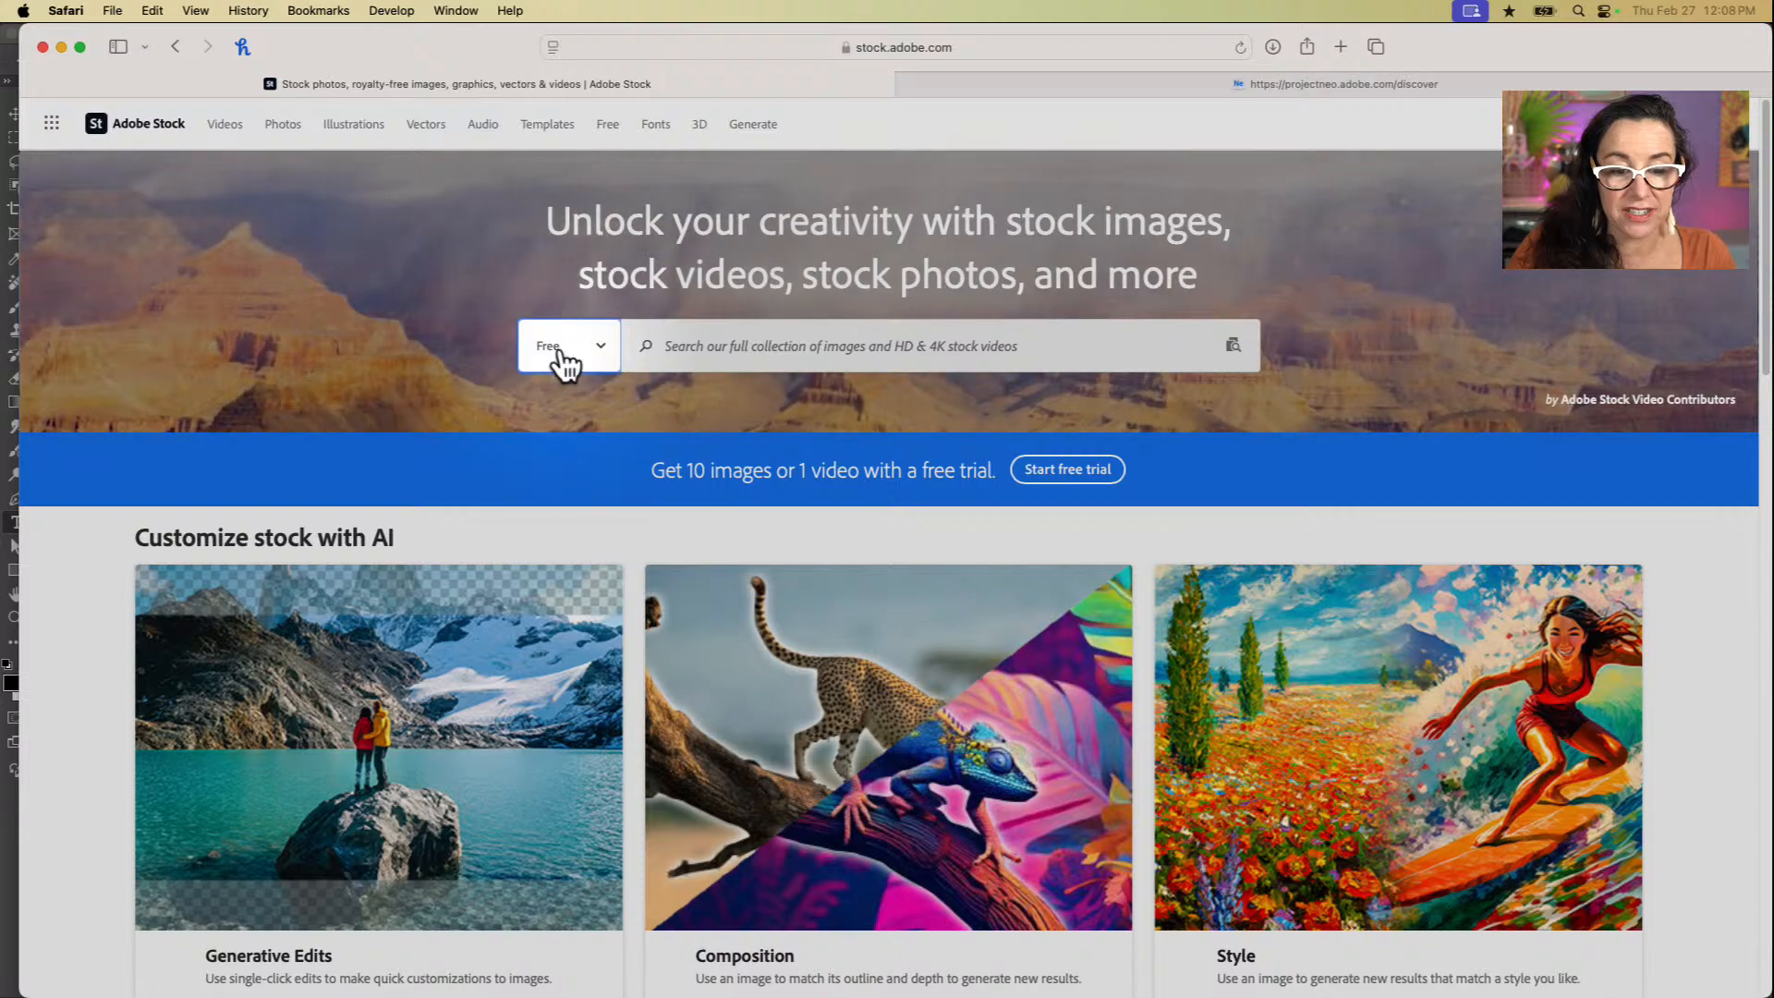
{"action": "left_click", "coordinate": [724, 346]}
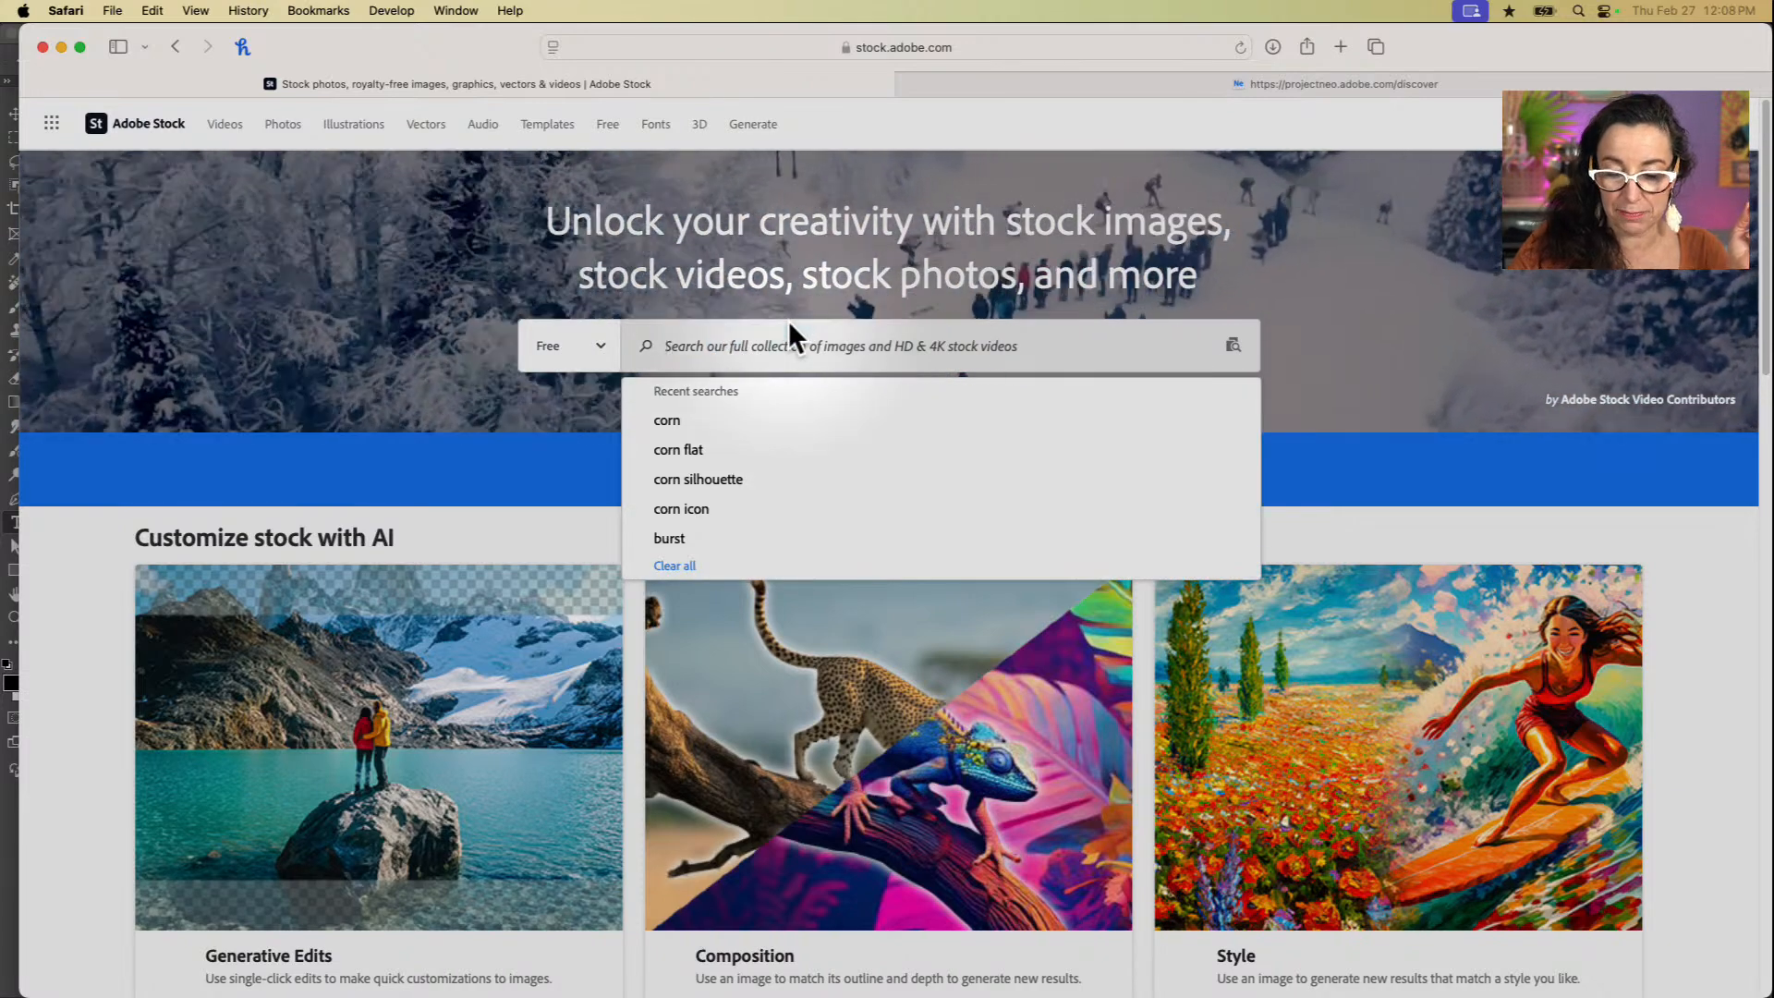
{"action": "key", "text": "Return"}
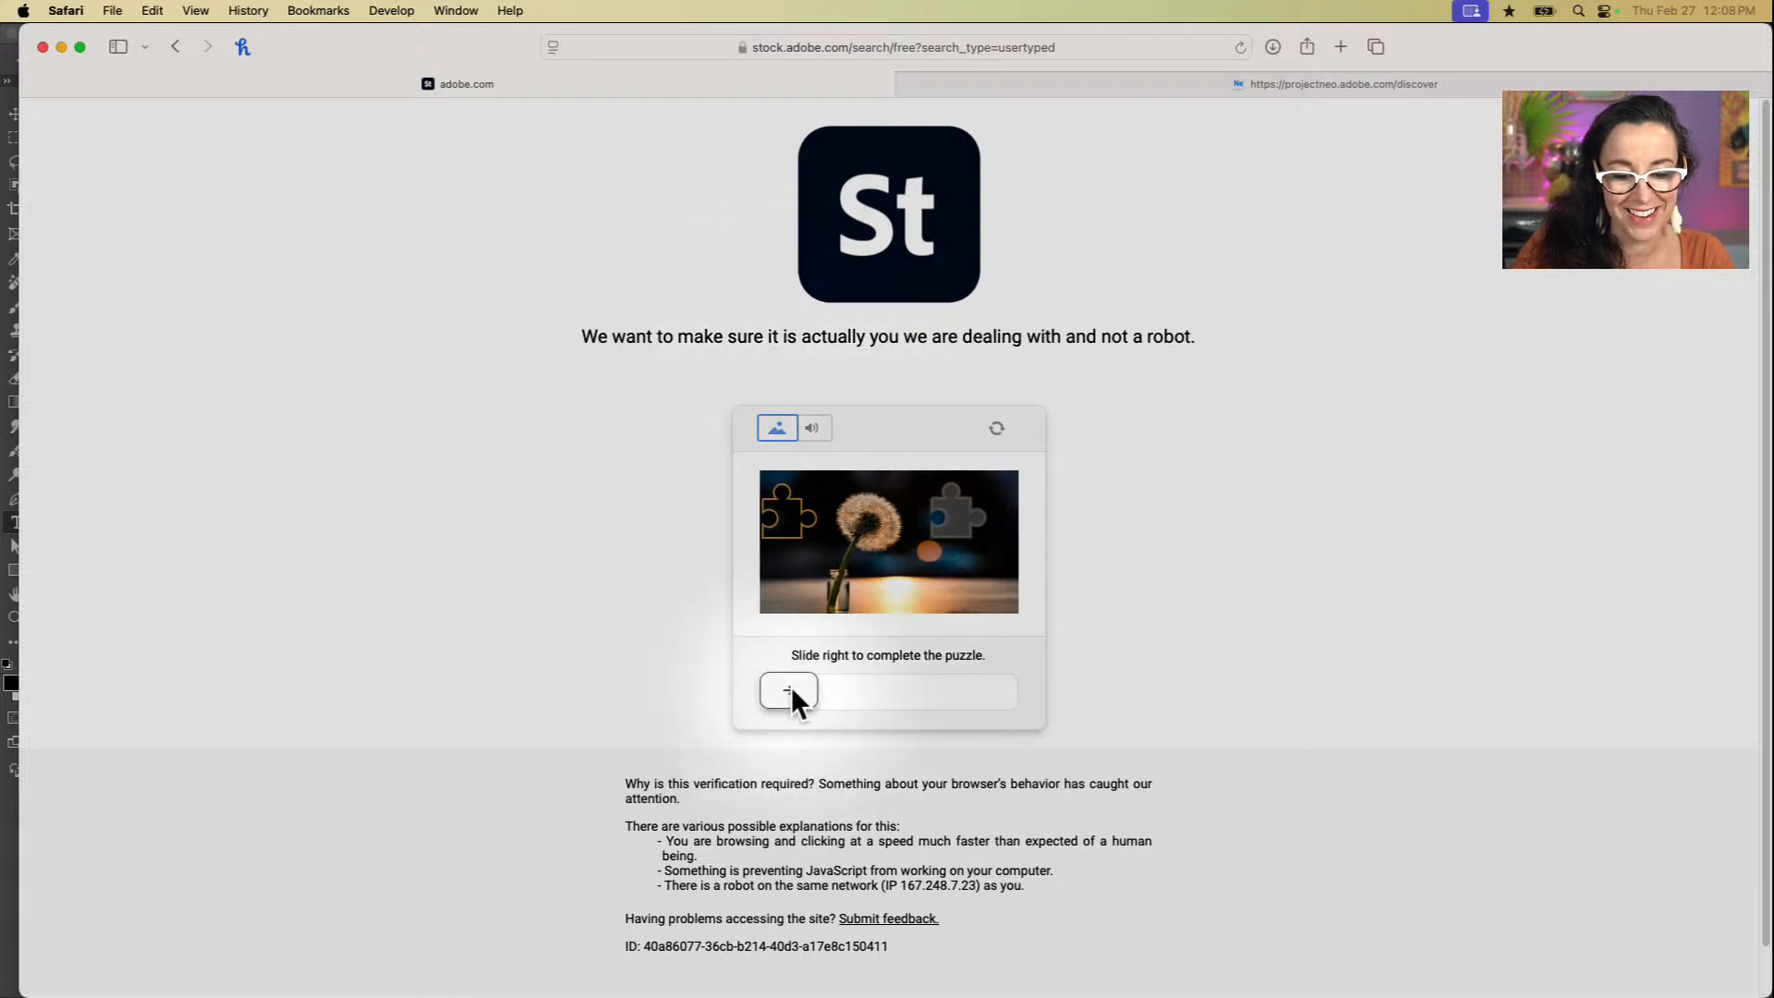
Step: Solve the slider puzzle verification and filter the free assets by the 3D asset type
{"action": "left_click_drag", "start_coordinate": [789, 691], "coordinate": [977, 686]}
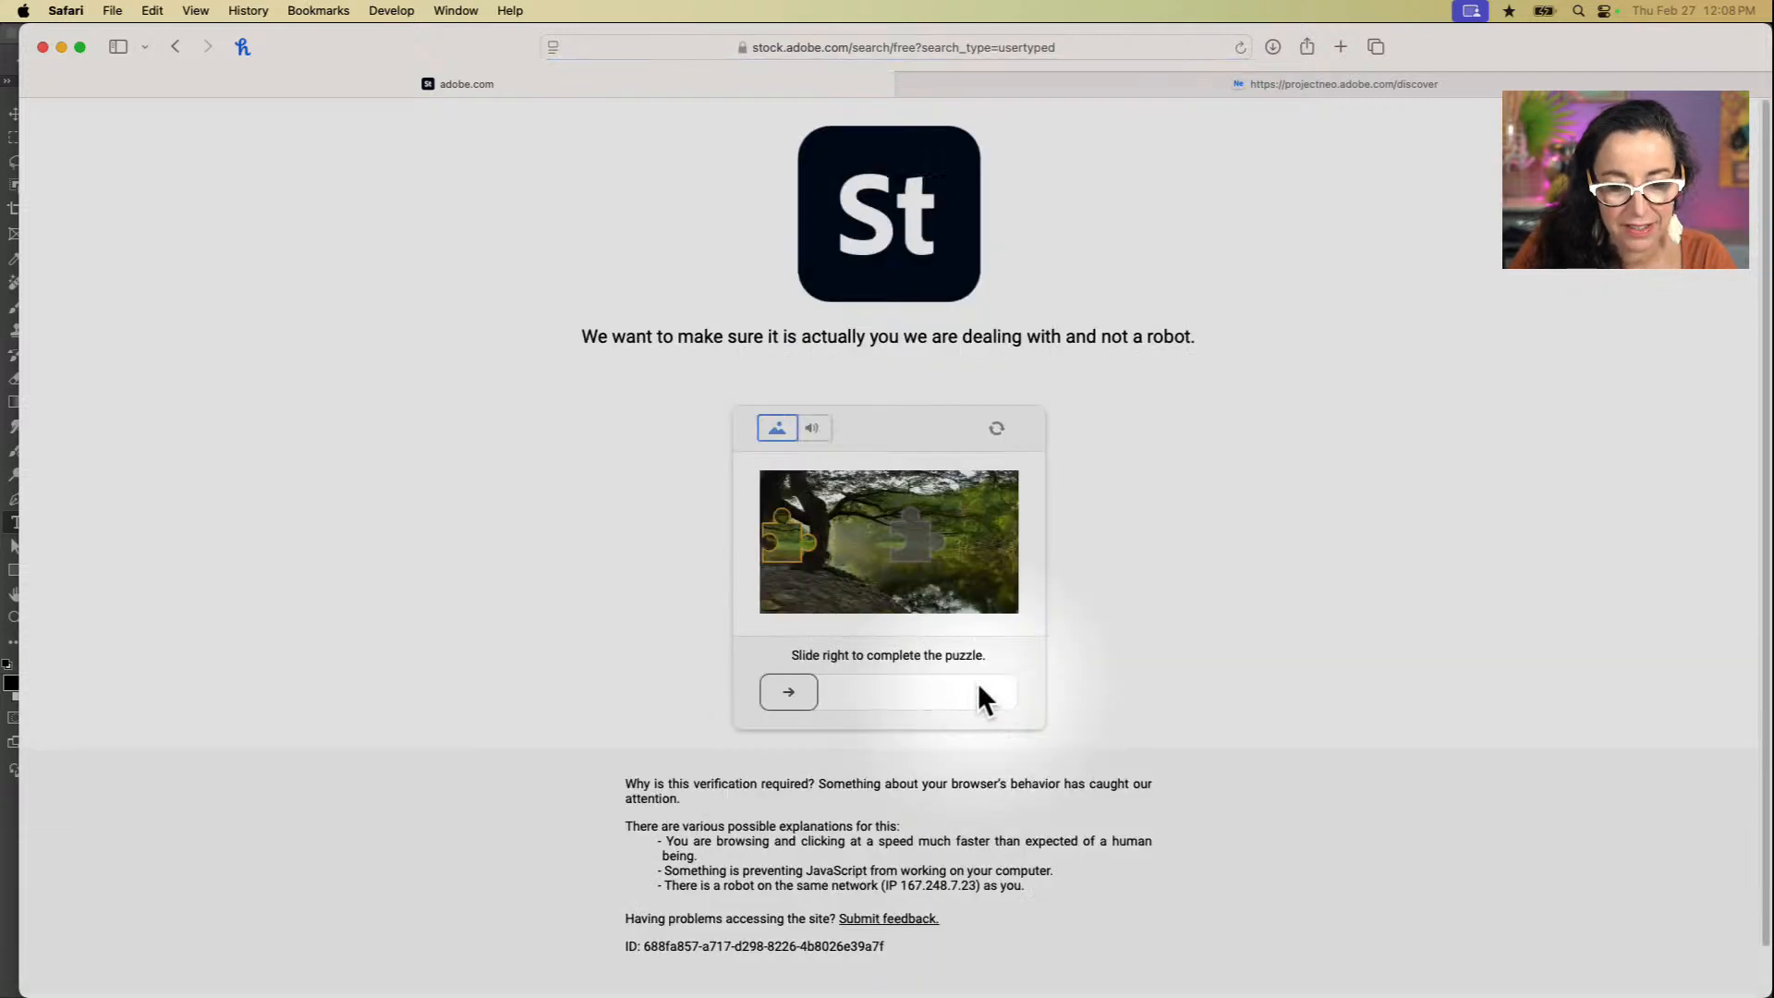
{"action": "left_click_drag", "start_coordinate": [791, 691], "coordinate": [923, 691]}
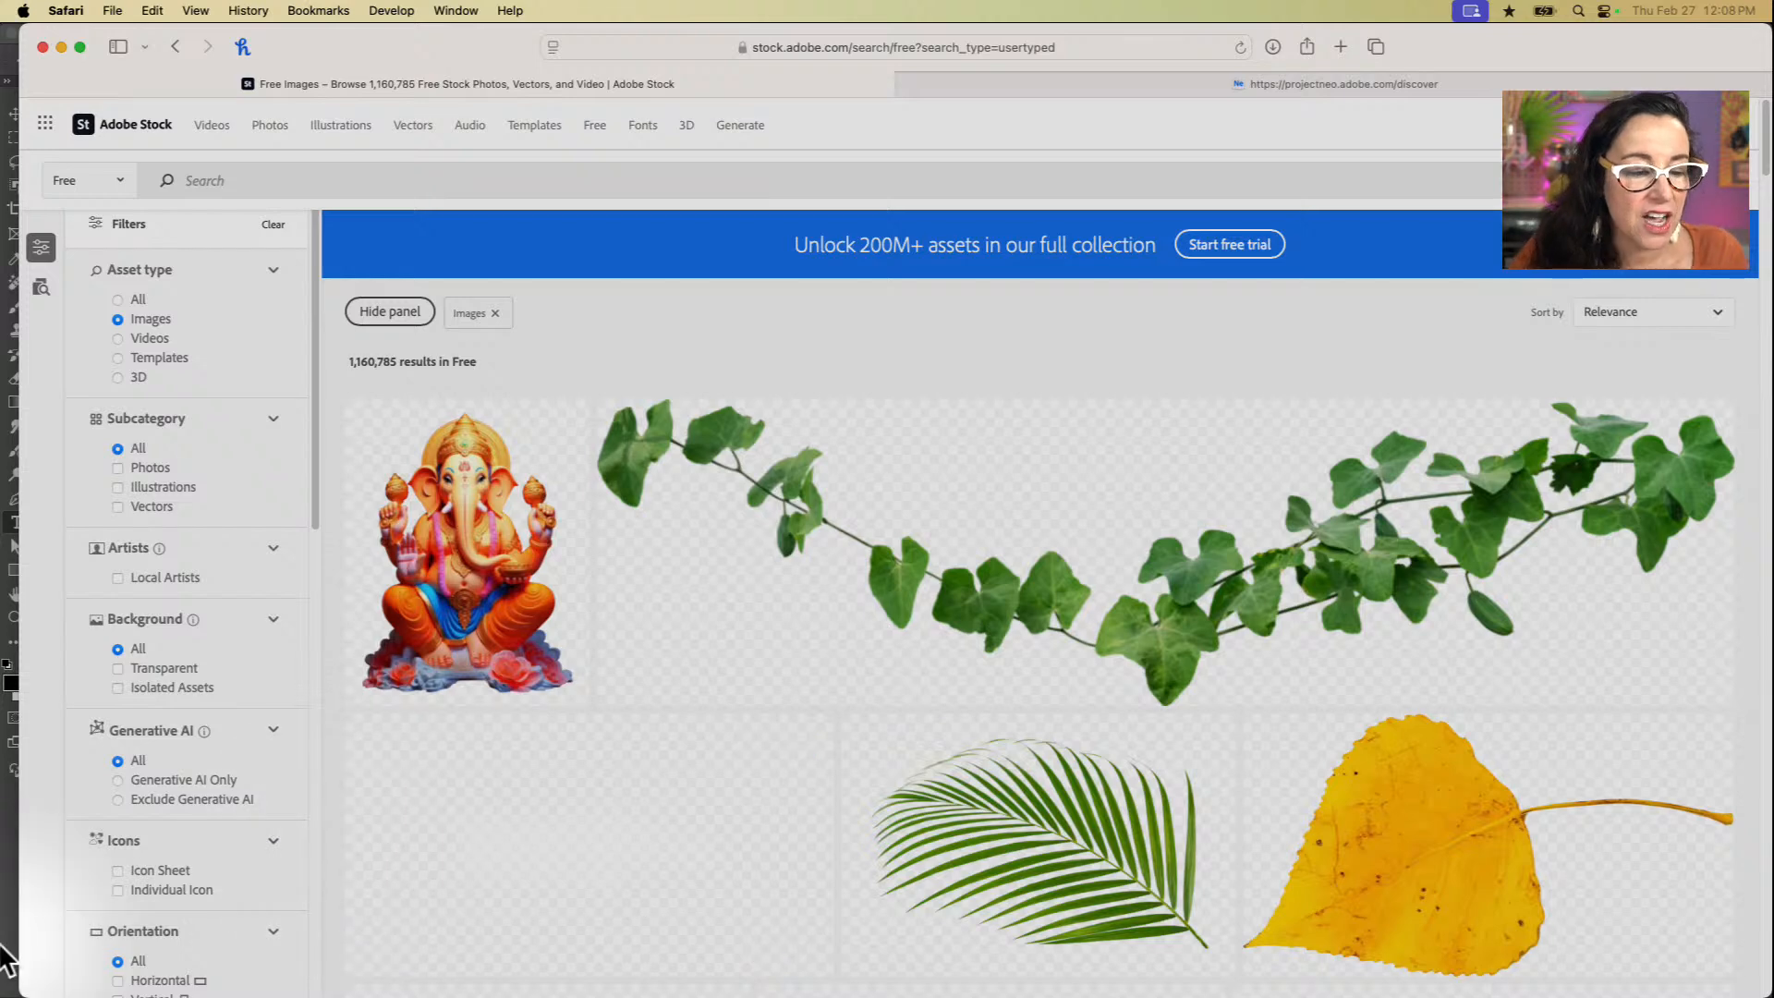
{"action": "left_click", "coordinate": [119, 378]}
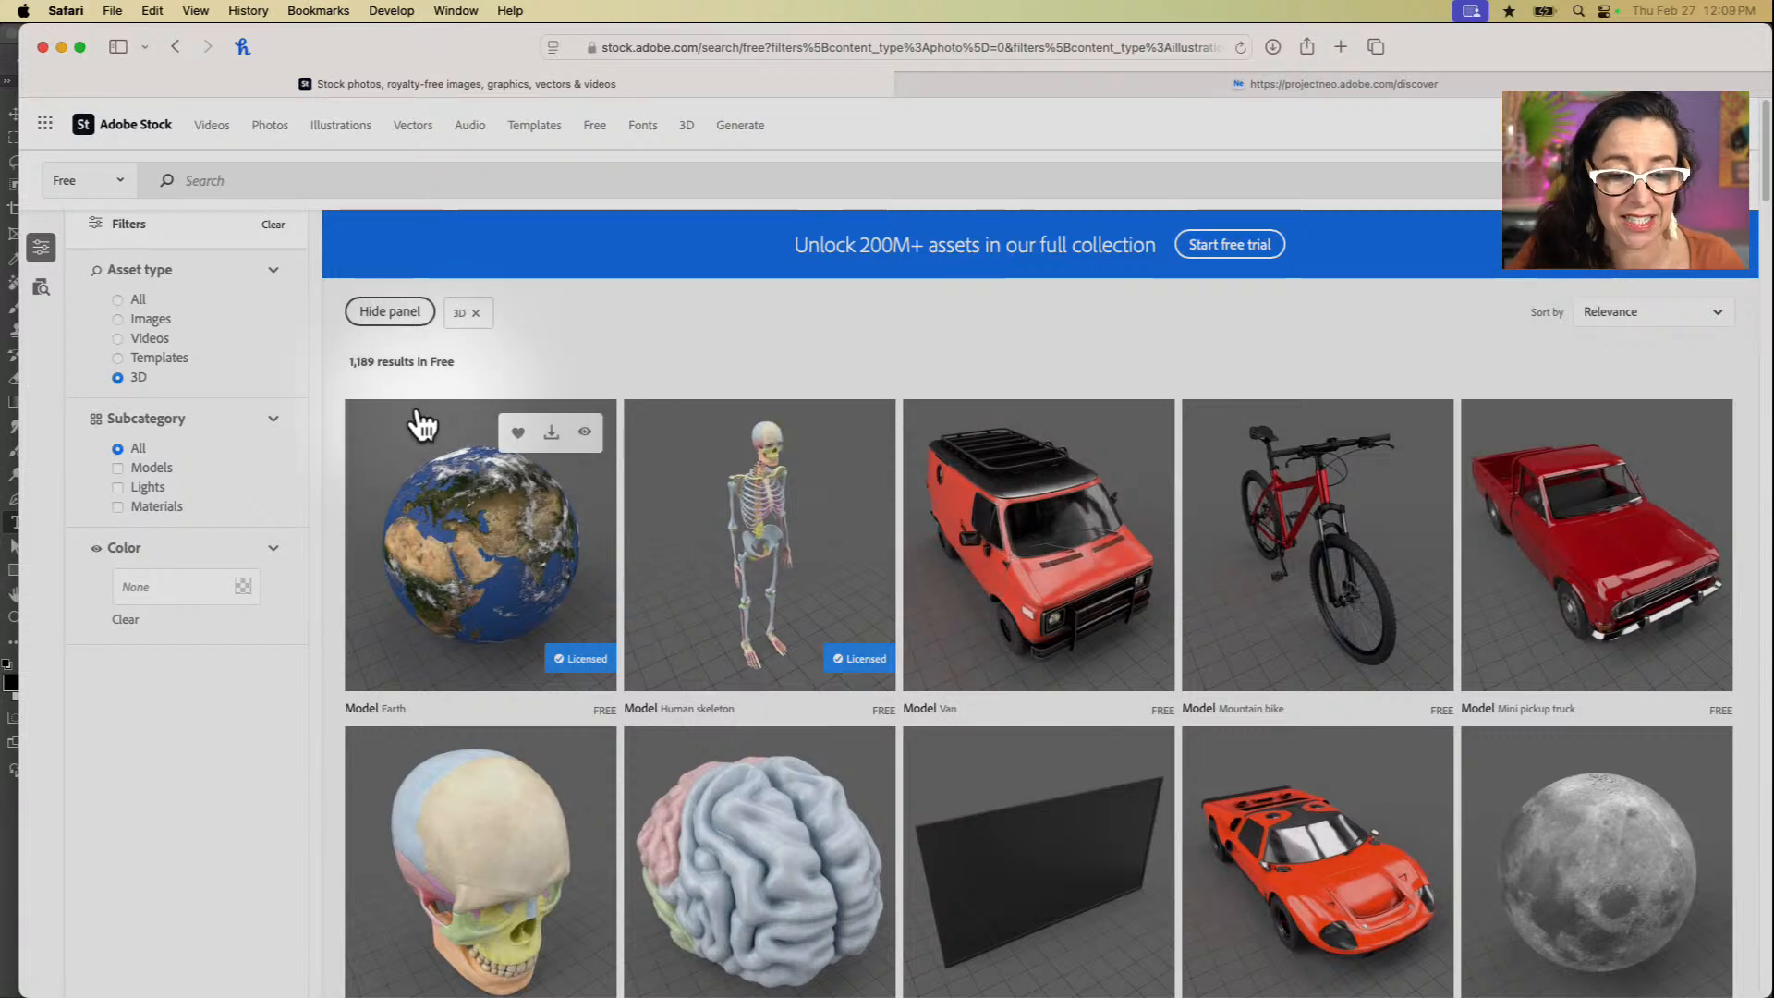
Step: Browse the free 3D models through the whole results page and return to its beginning
{"action": "scroll", "coordinate": [575, 535], "scroll_direction": "down", "scroll_amount": 7}
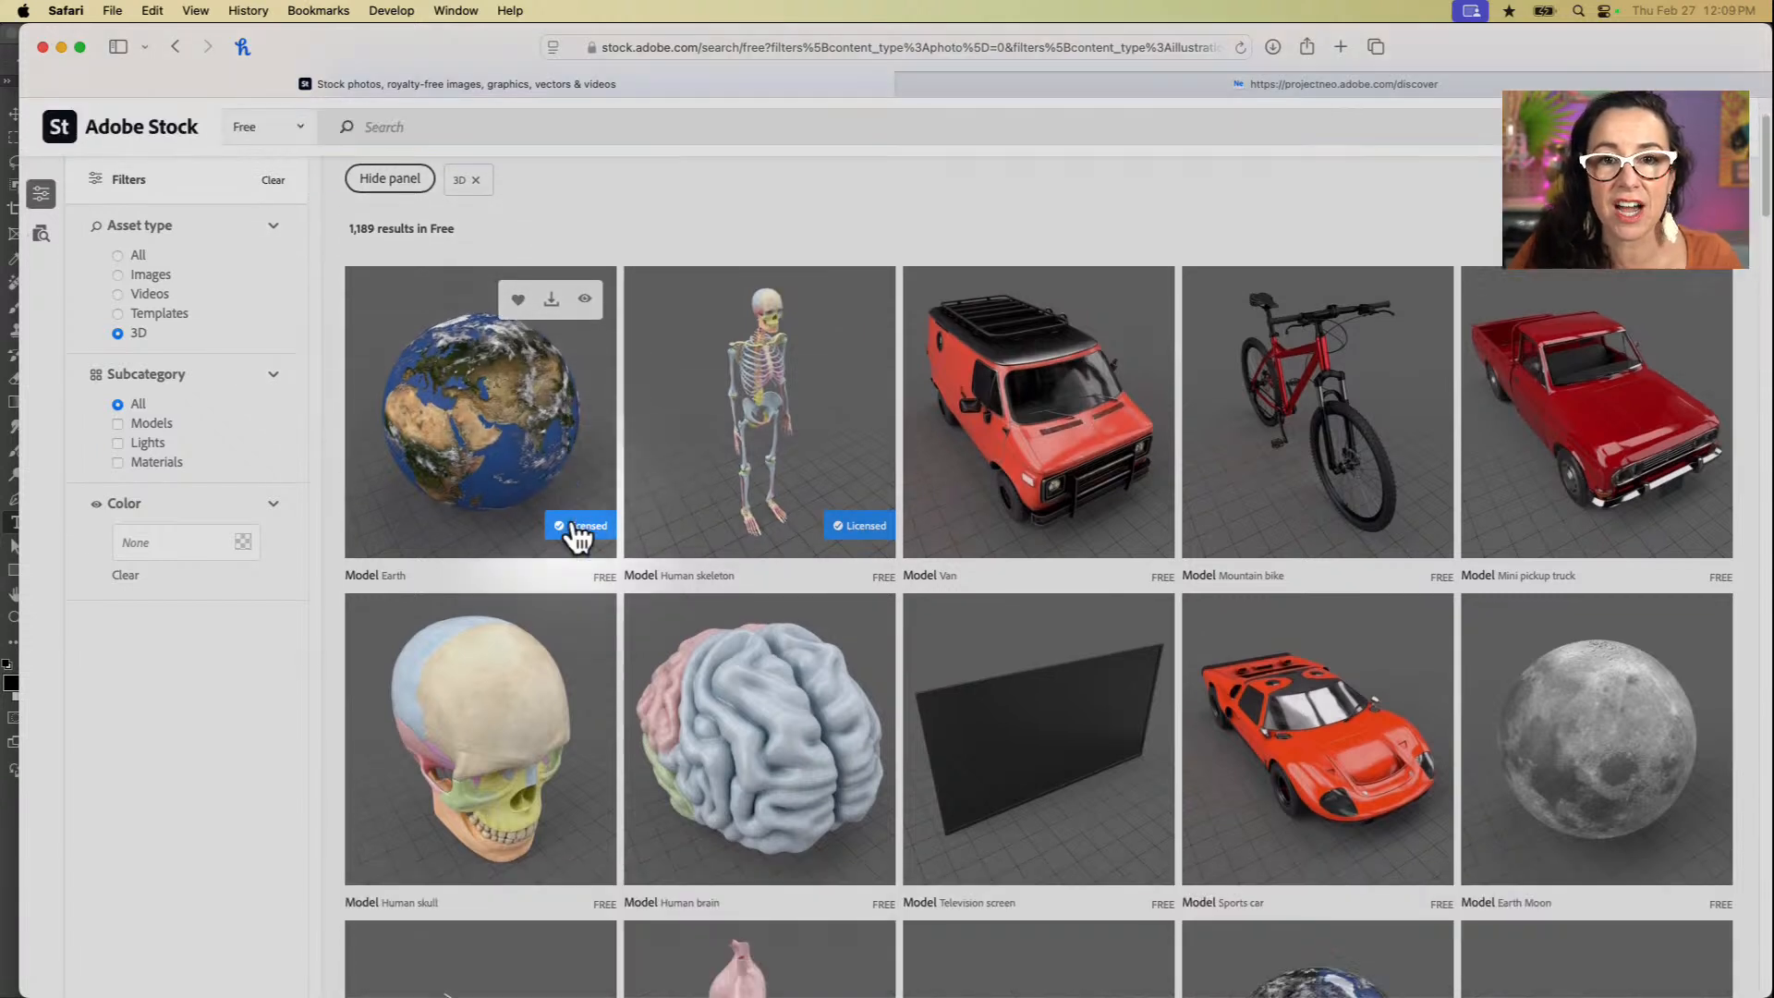
{"action": "scroll", "coordinate": [606, 681], "scroll_direction": "down", "scroll_amount": 10}
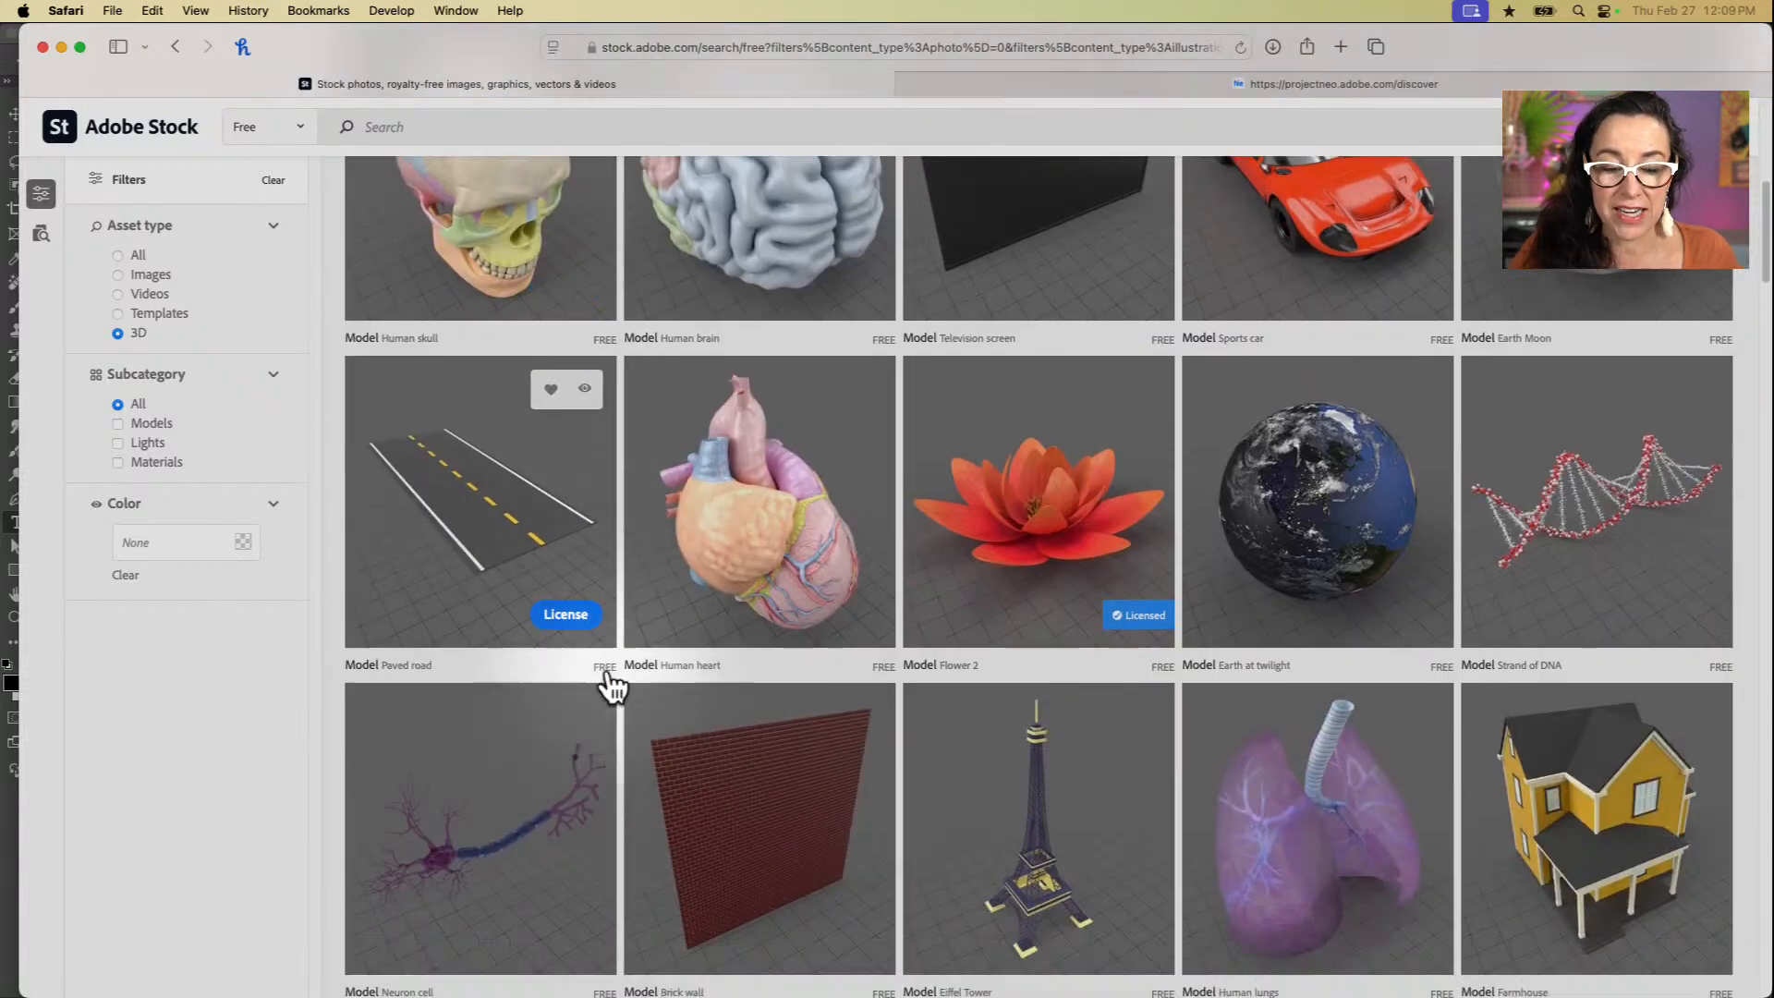
{"action": "scroll", "coordinate": [612, 685], "scroll_direction": "down", "scroll_amount": 15}
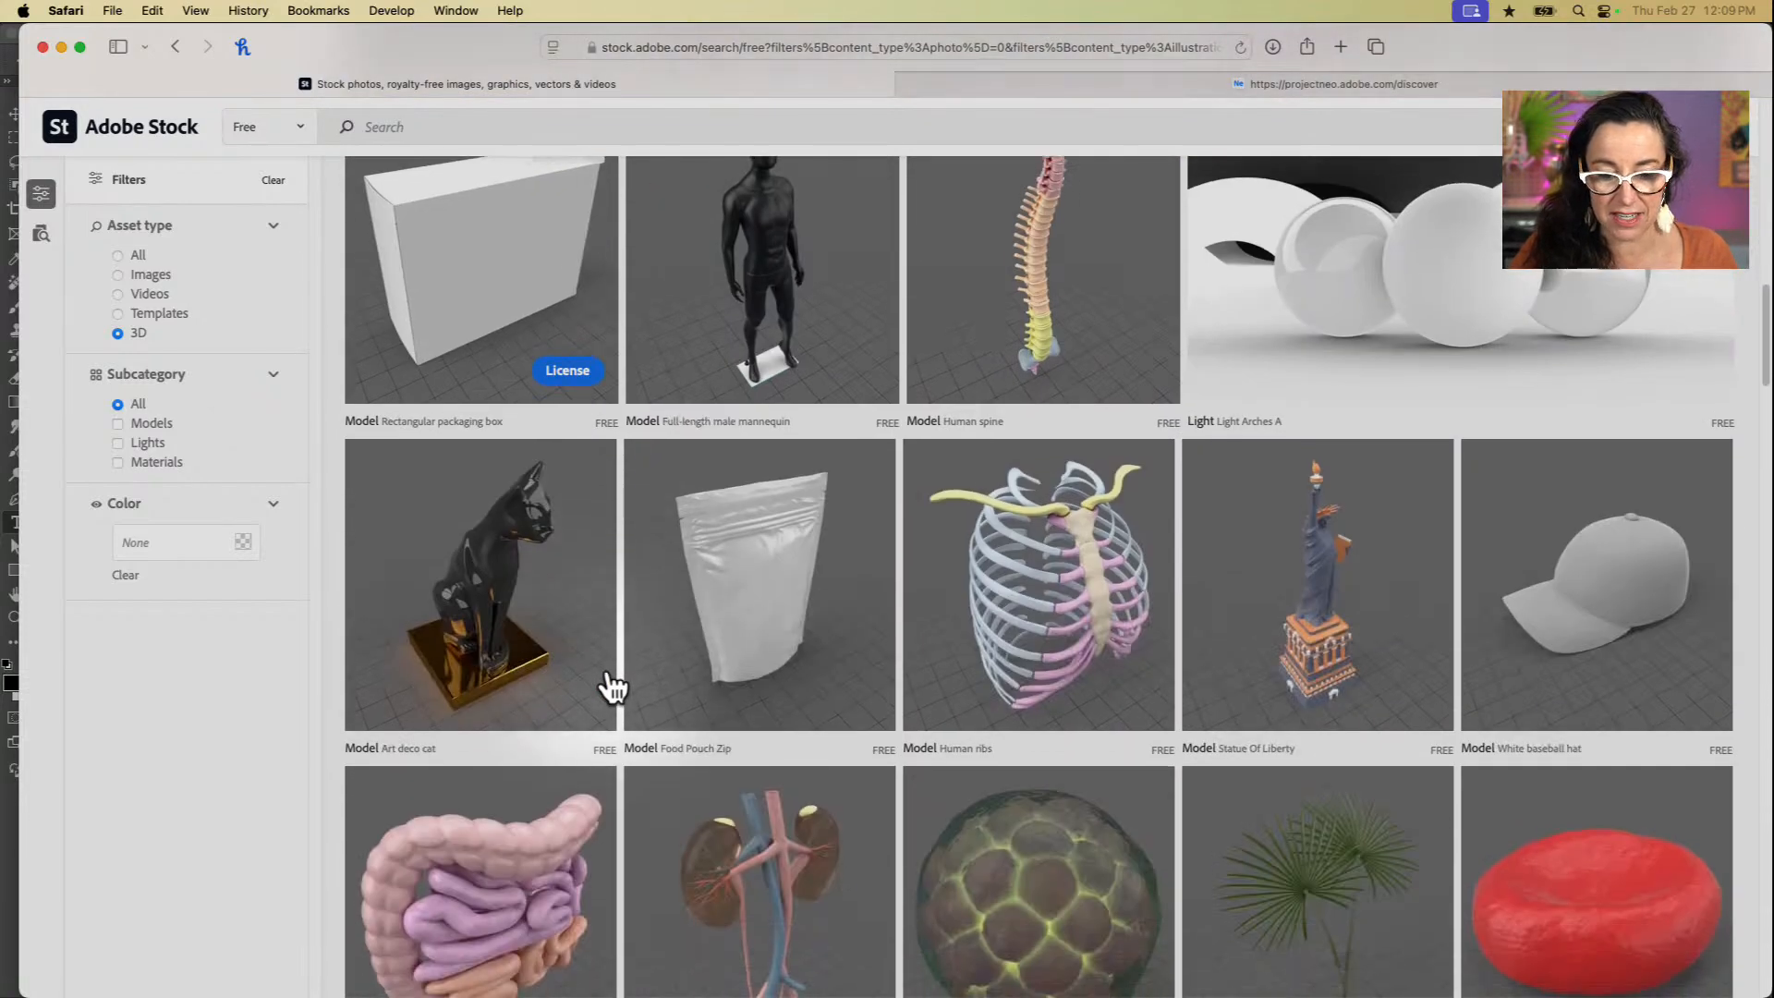
{"action": "scroll", "coordinate": [611, 686], "scroll_direction": "down", "scroll_amount": 7}
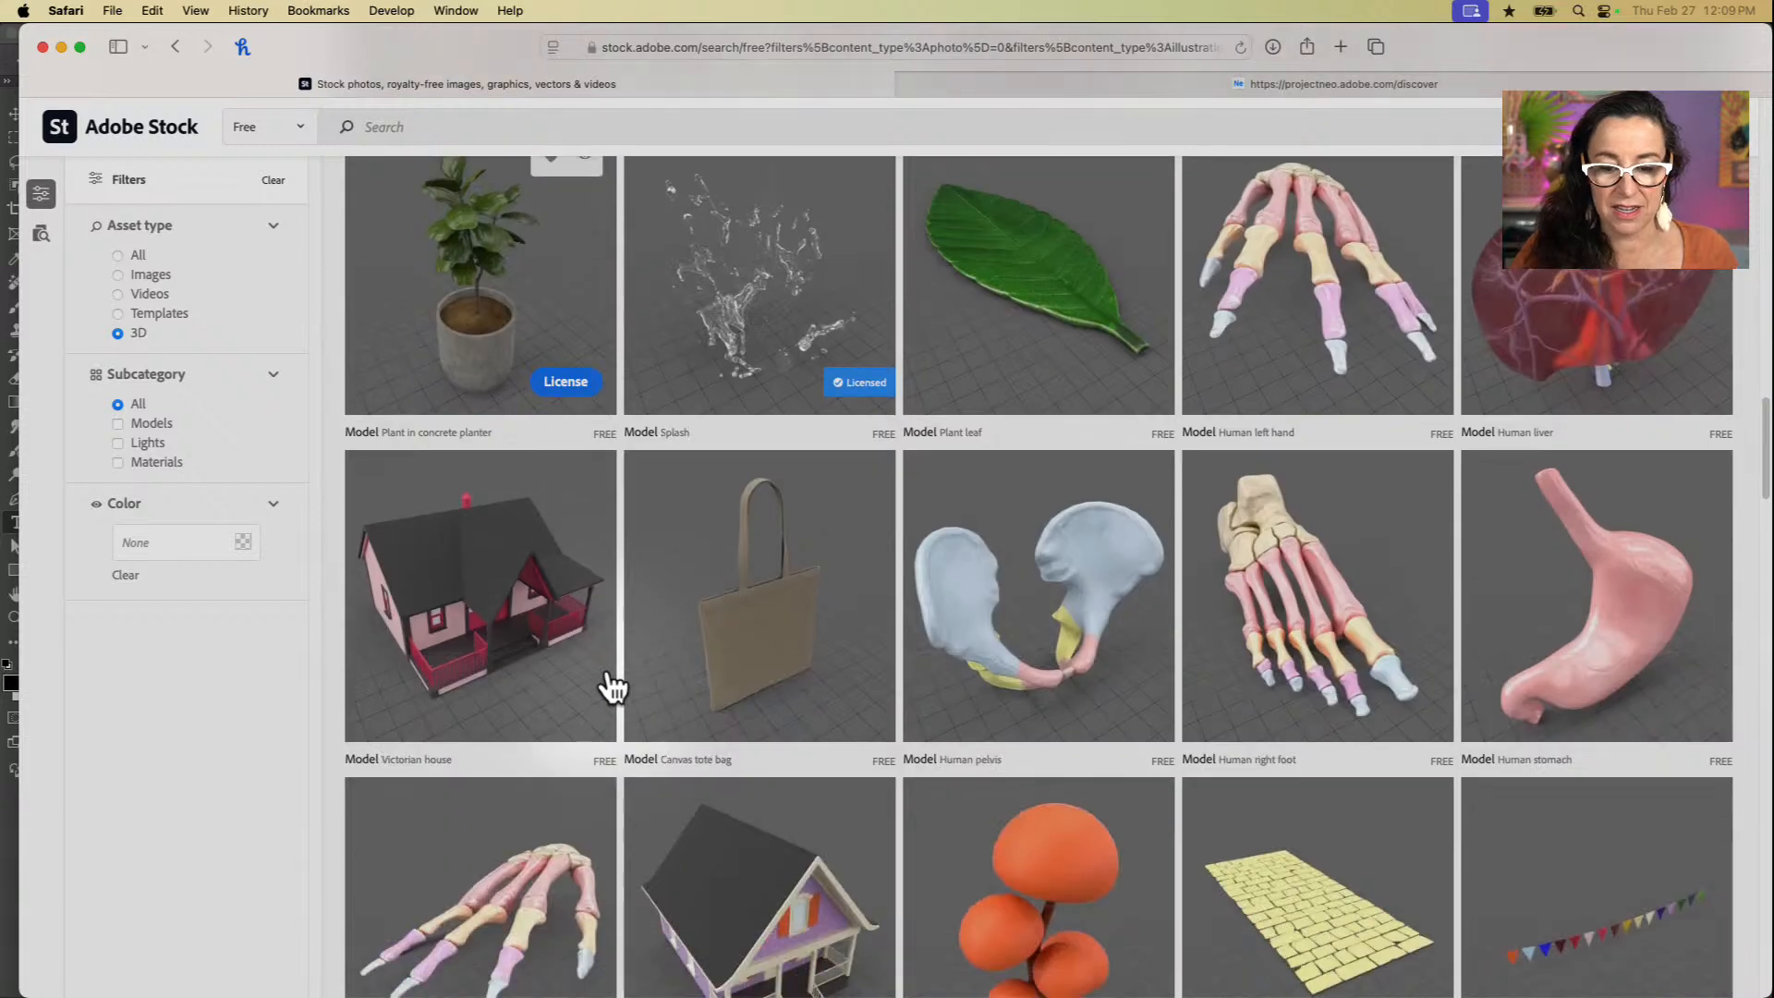
{"action": "scroll", "coordinate": [612, 686], "scroll_direction": "down", "scroll_amount": 14}
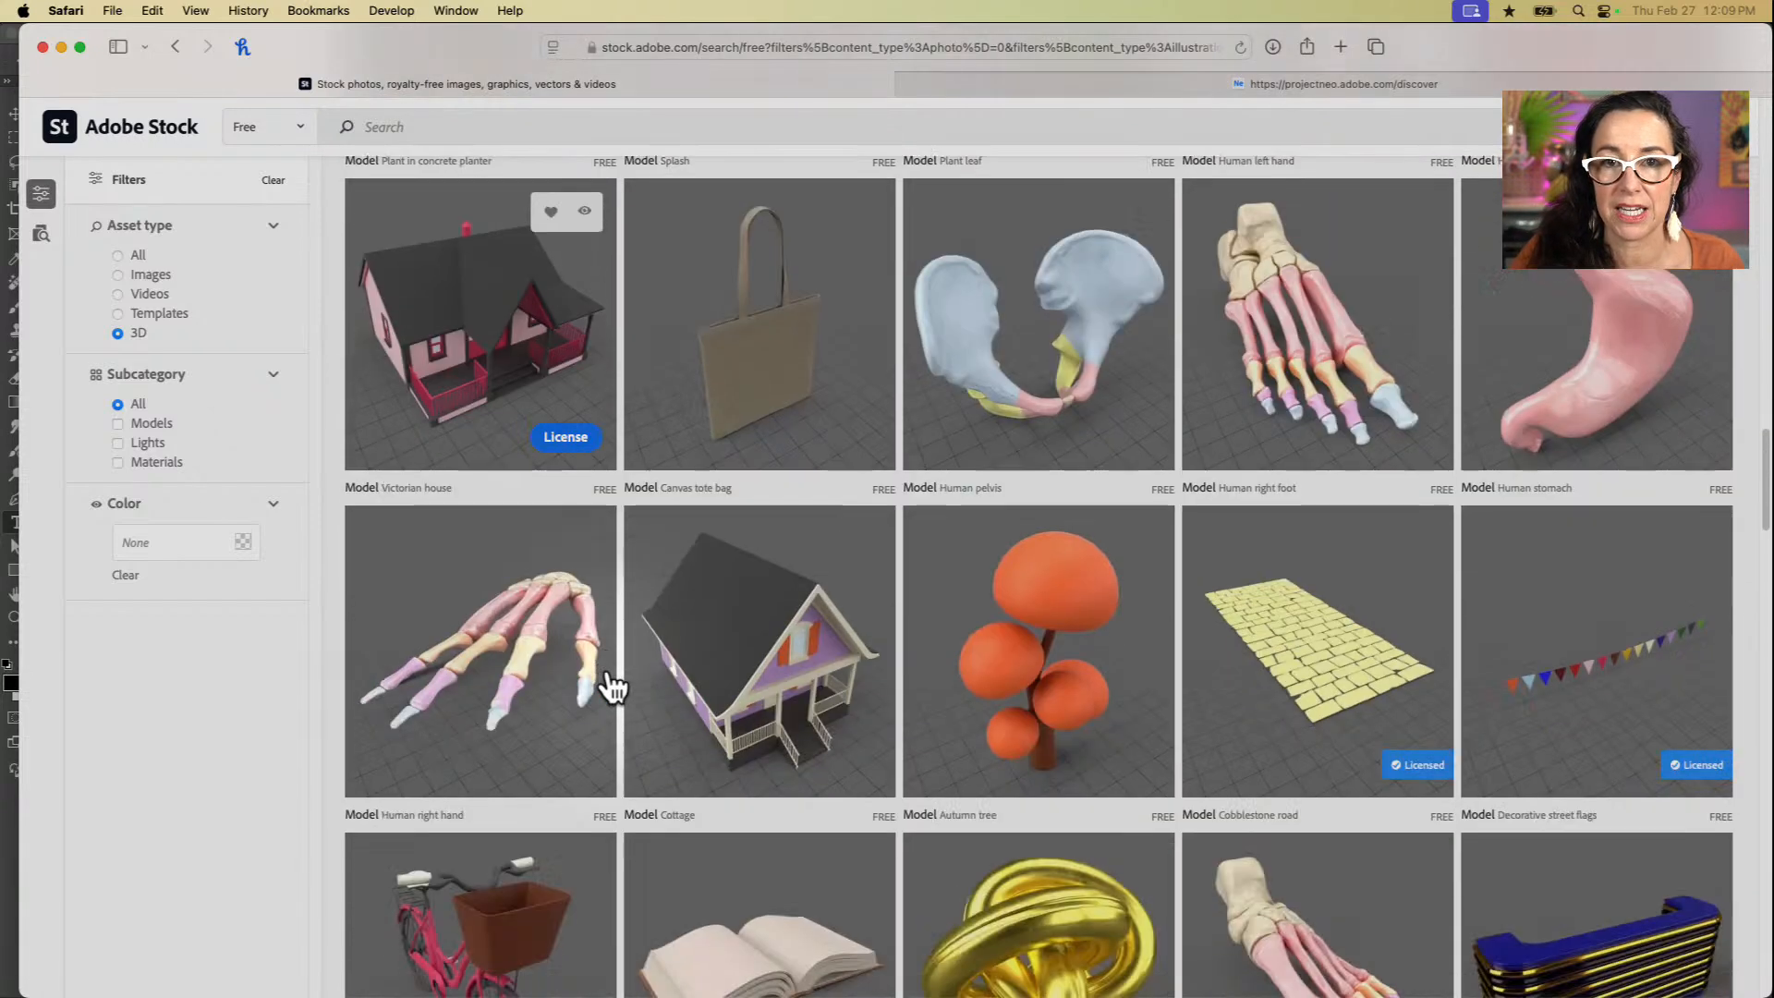
{"action": "scroll", "coordinate": [612, 686], "scroll_direction": "down", "scroll_amount": 7}
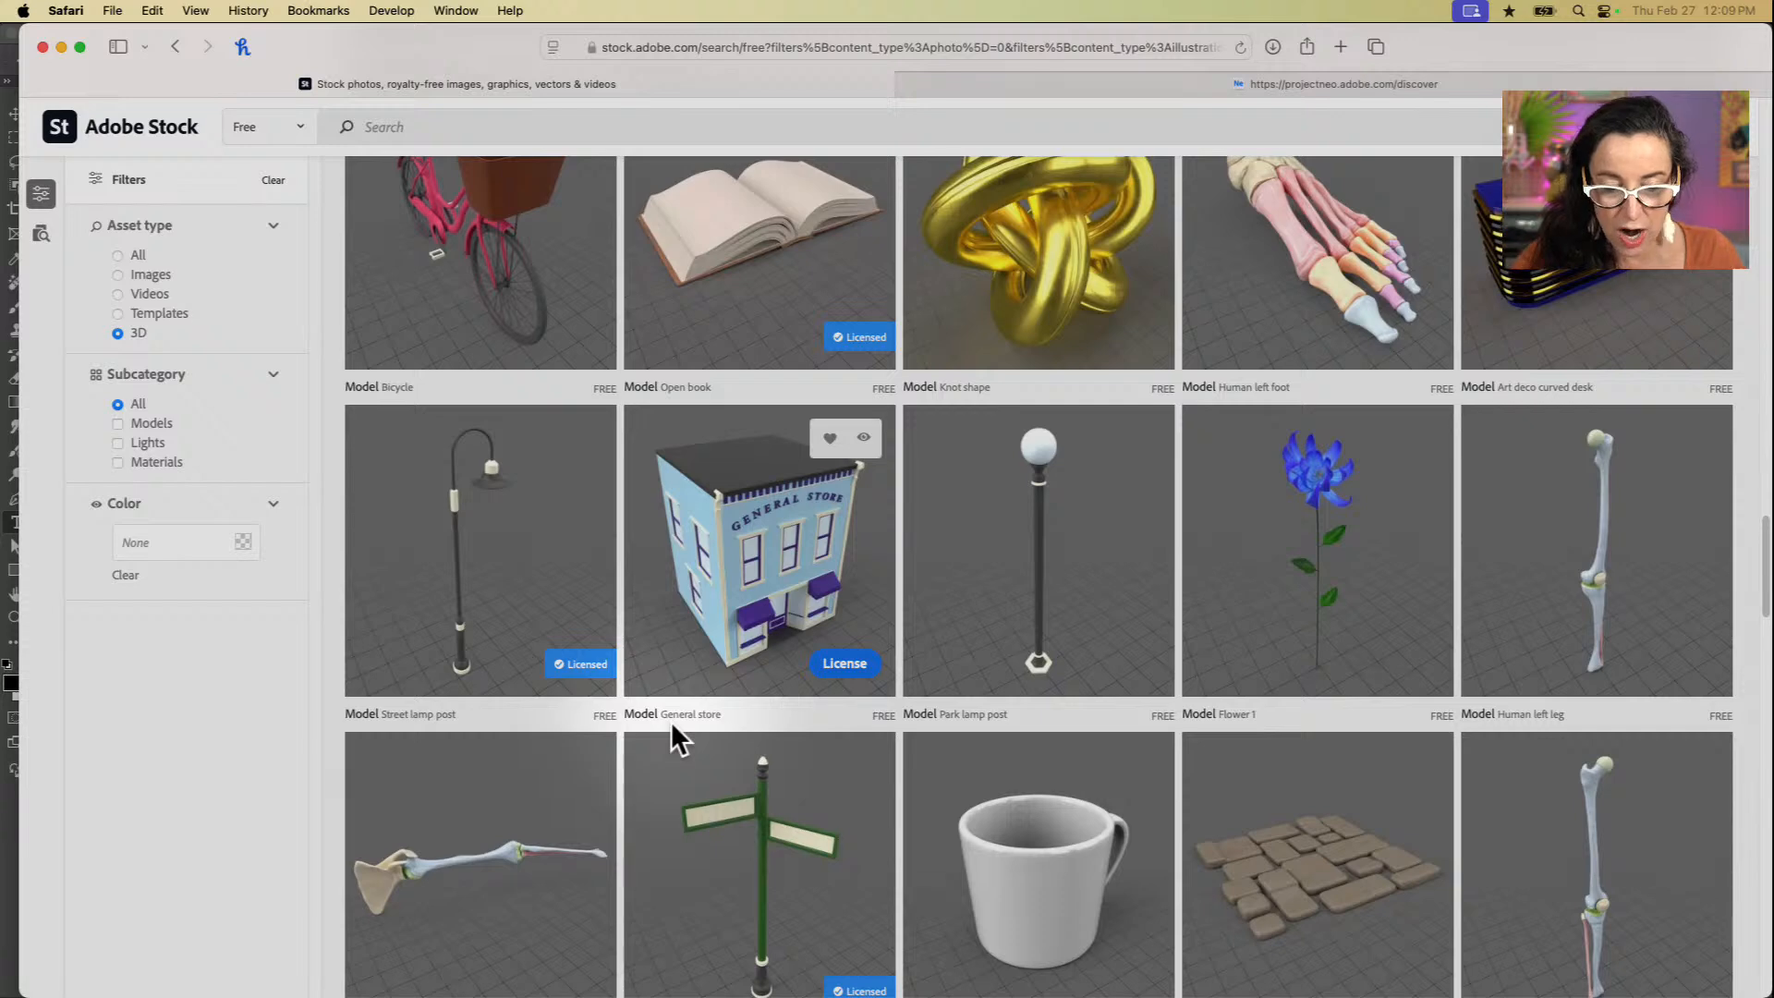
{"action": "scroll", "coordinate": [706, 930], "scroll_direction": "down", "scroll_amount": 14}
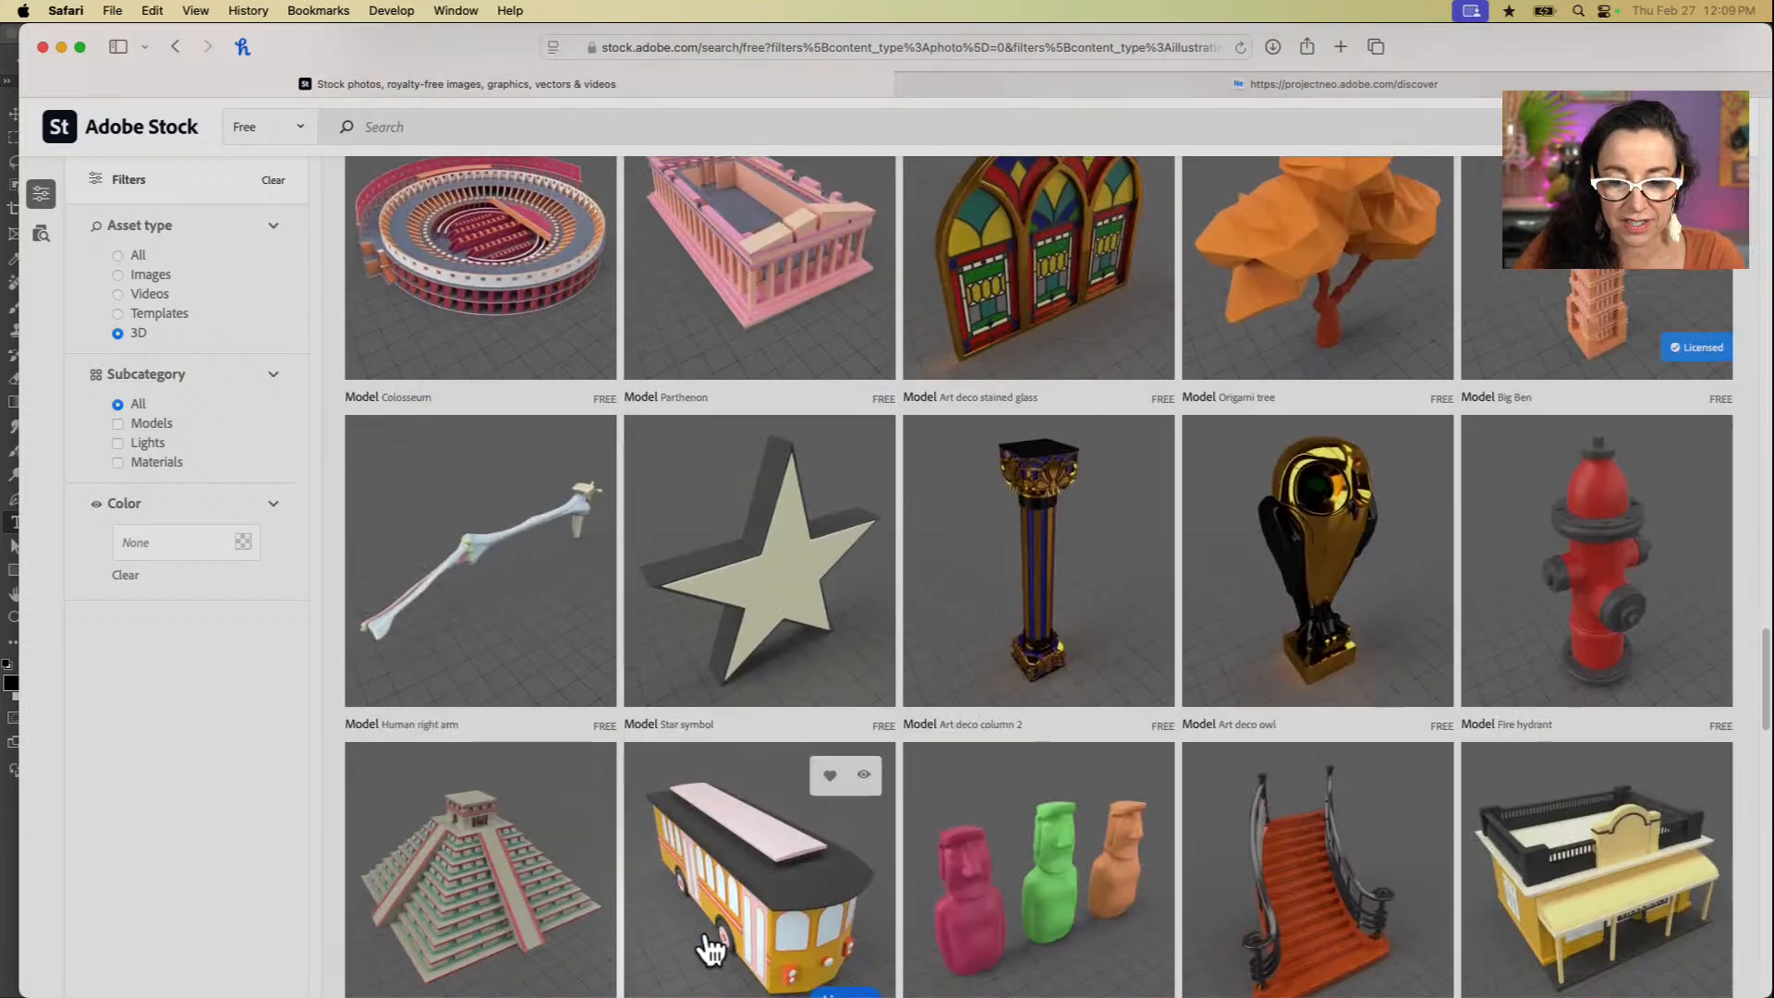
{"action": "scroll", "coordinate": [710, 947], "scroll_direction": "down", "scroll_amount": 3}
{"action": "scroll", "coordinate": [710, 947], "scroll_direction": "down", "scroll_amount": 4}
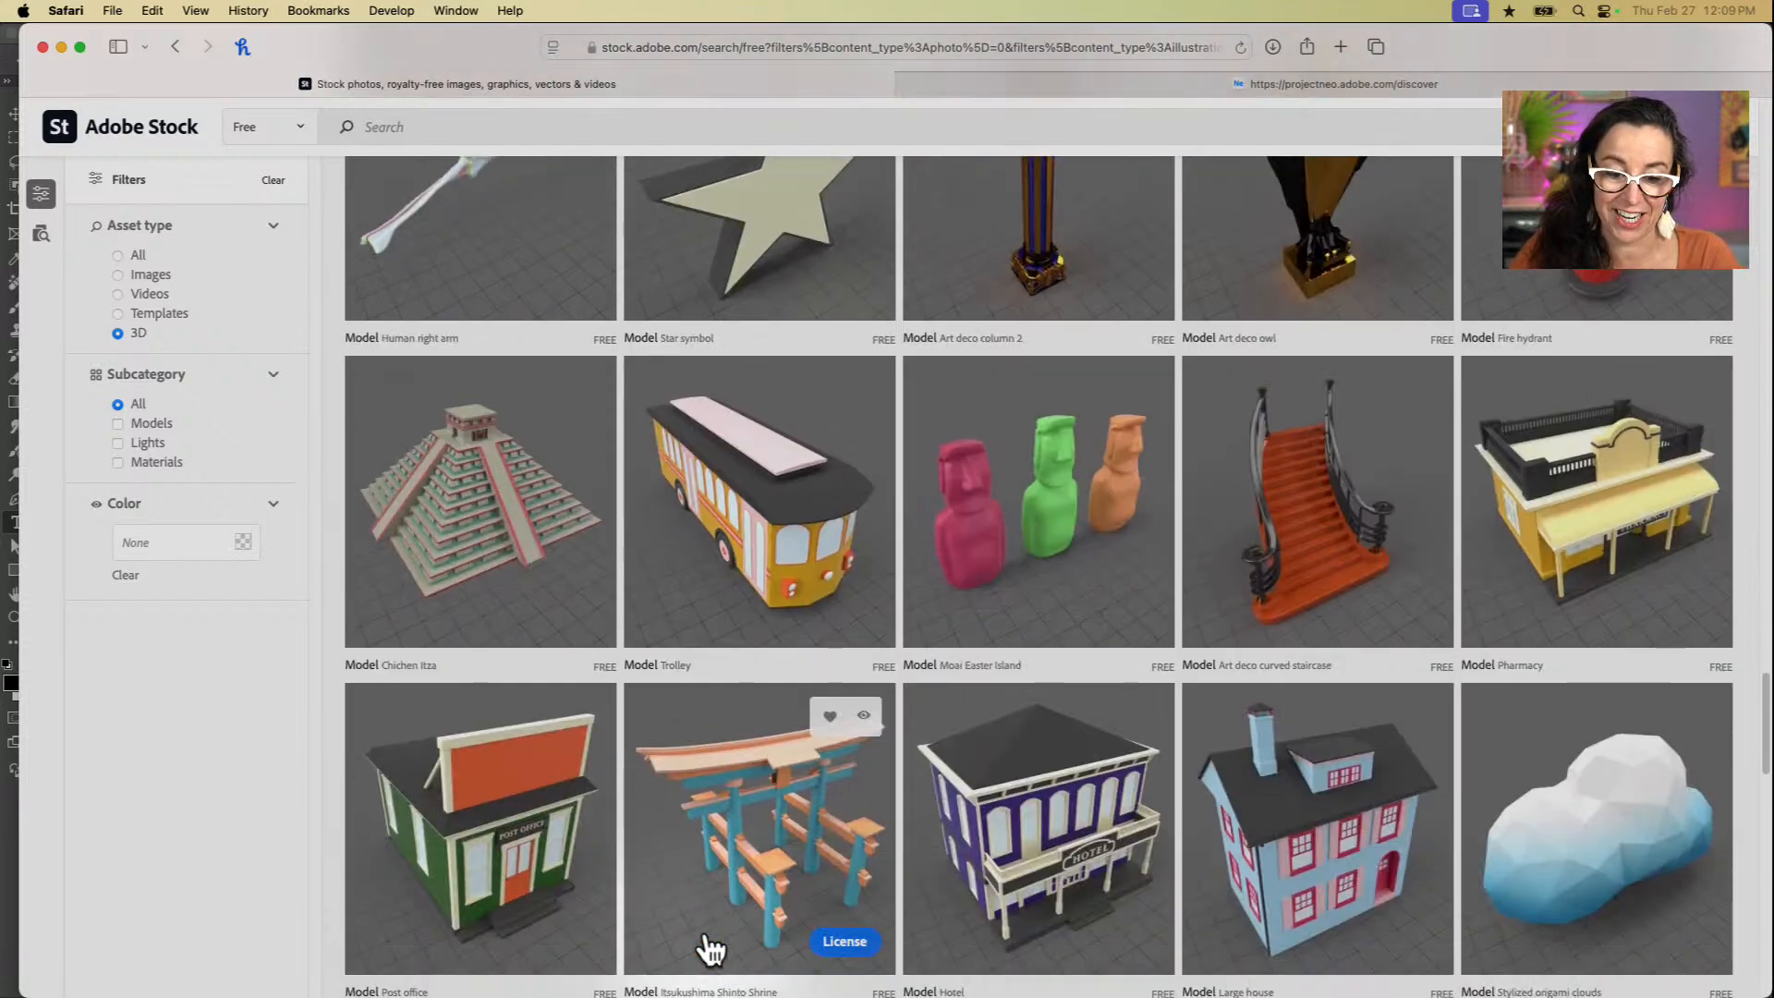
{"action": "scroll", "coordinate": [706, 930], "scroll_direction": "down", "scroll_amount": 2}
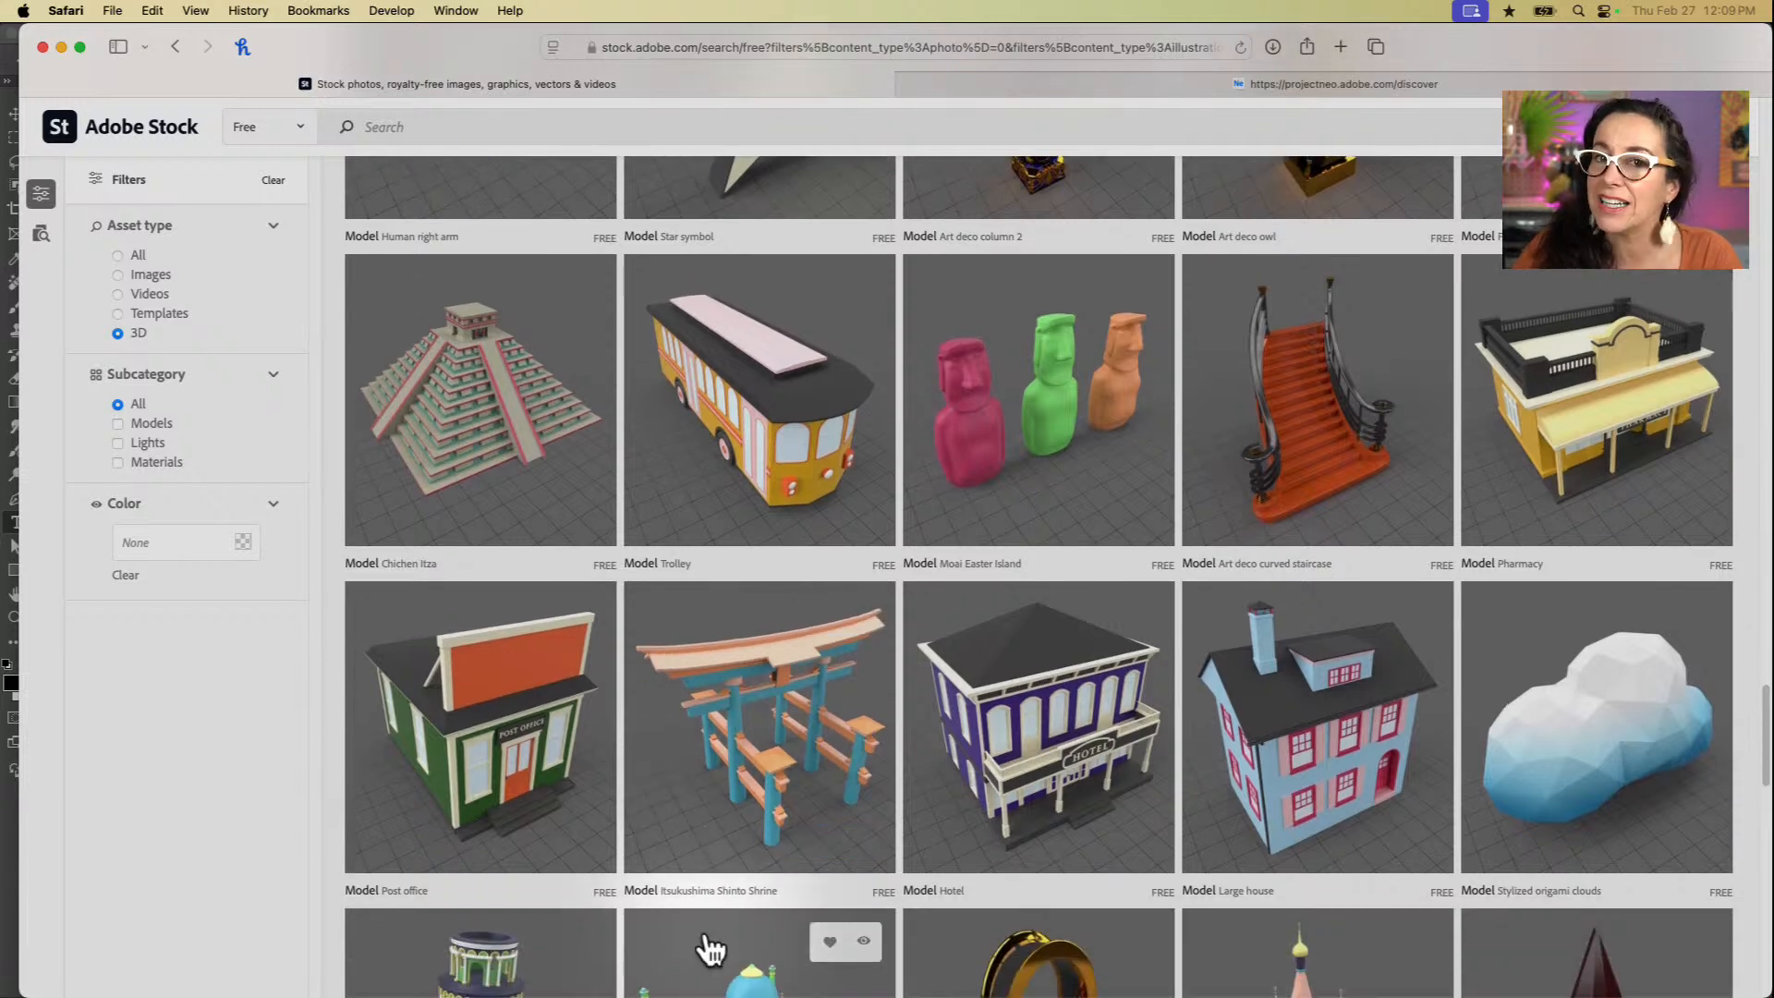
{"action": "scroll", "coordinate": [710, 947], "scroll_direction": "down", "scroll_amount": 15}
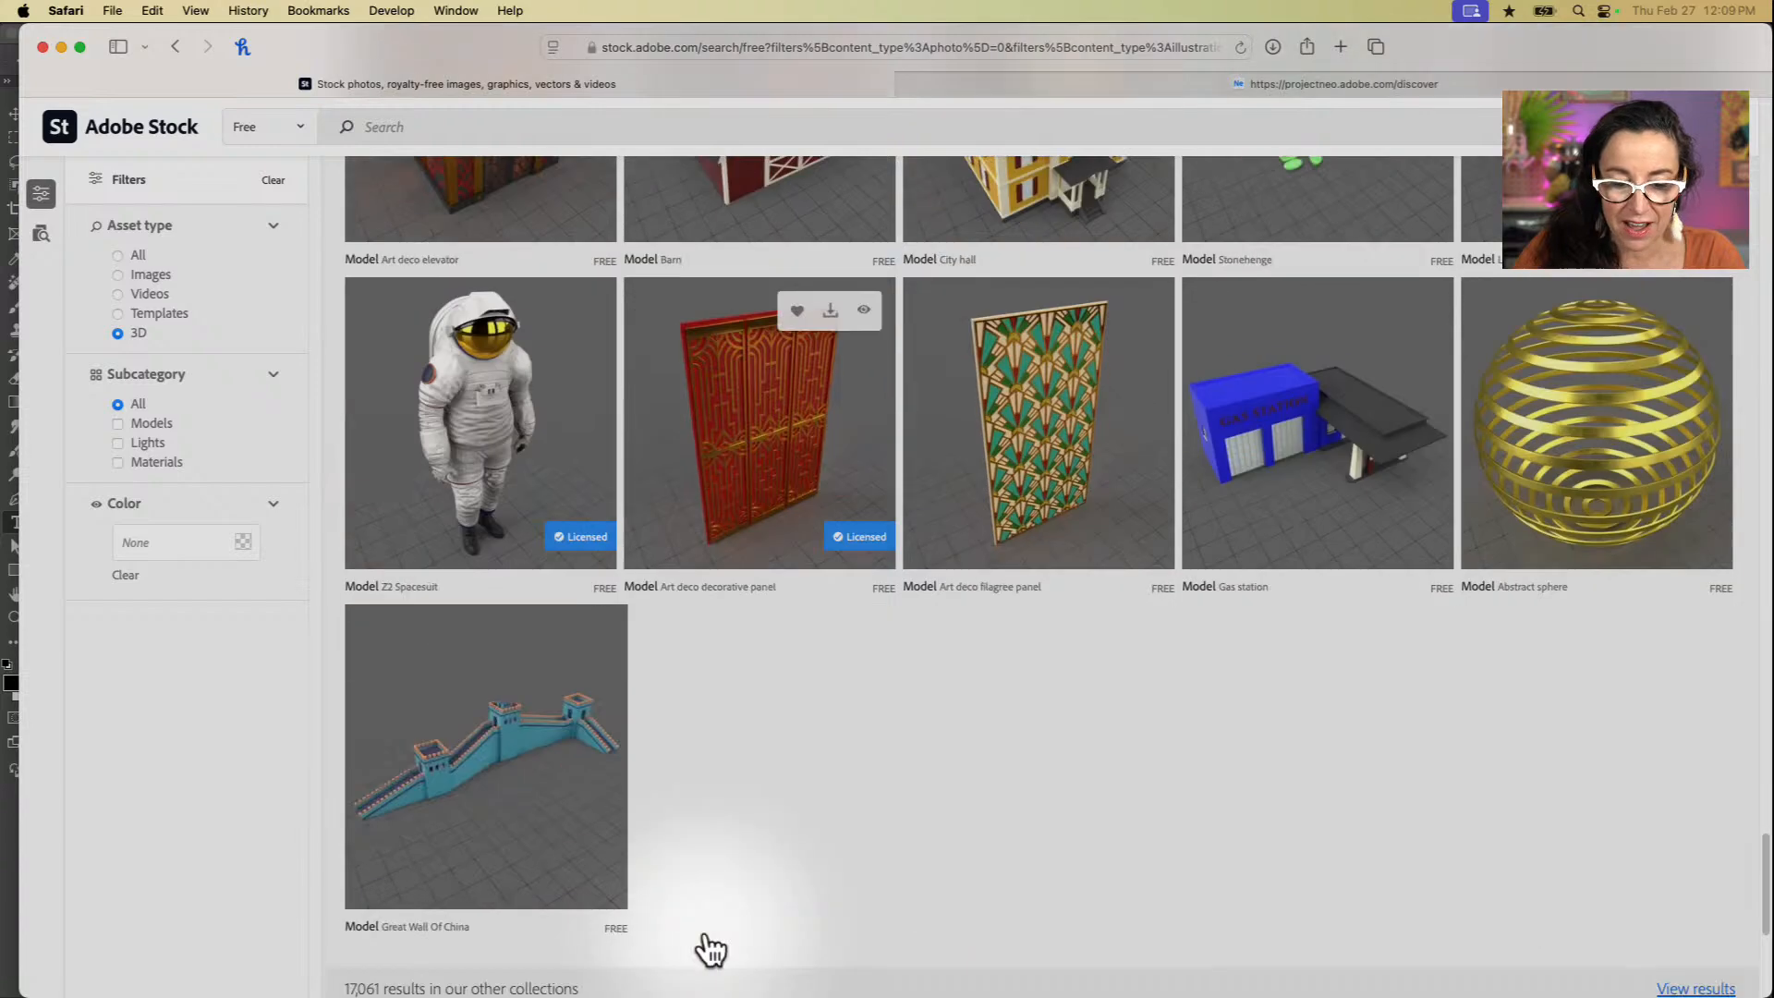
{"action": "scroll", "coordinate": [706, 938], "scroll_direction": "up", "scroll_amount": 20}
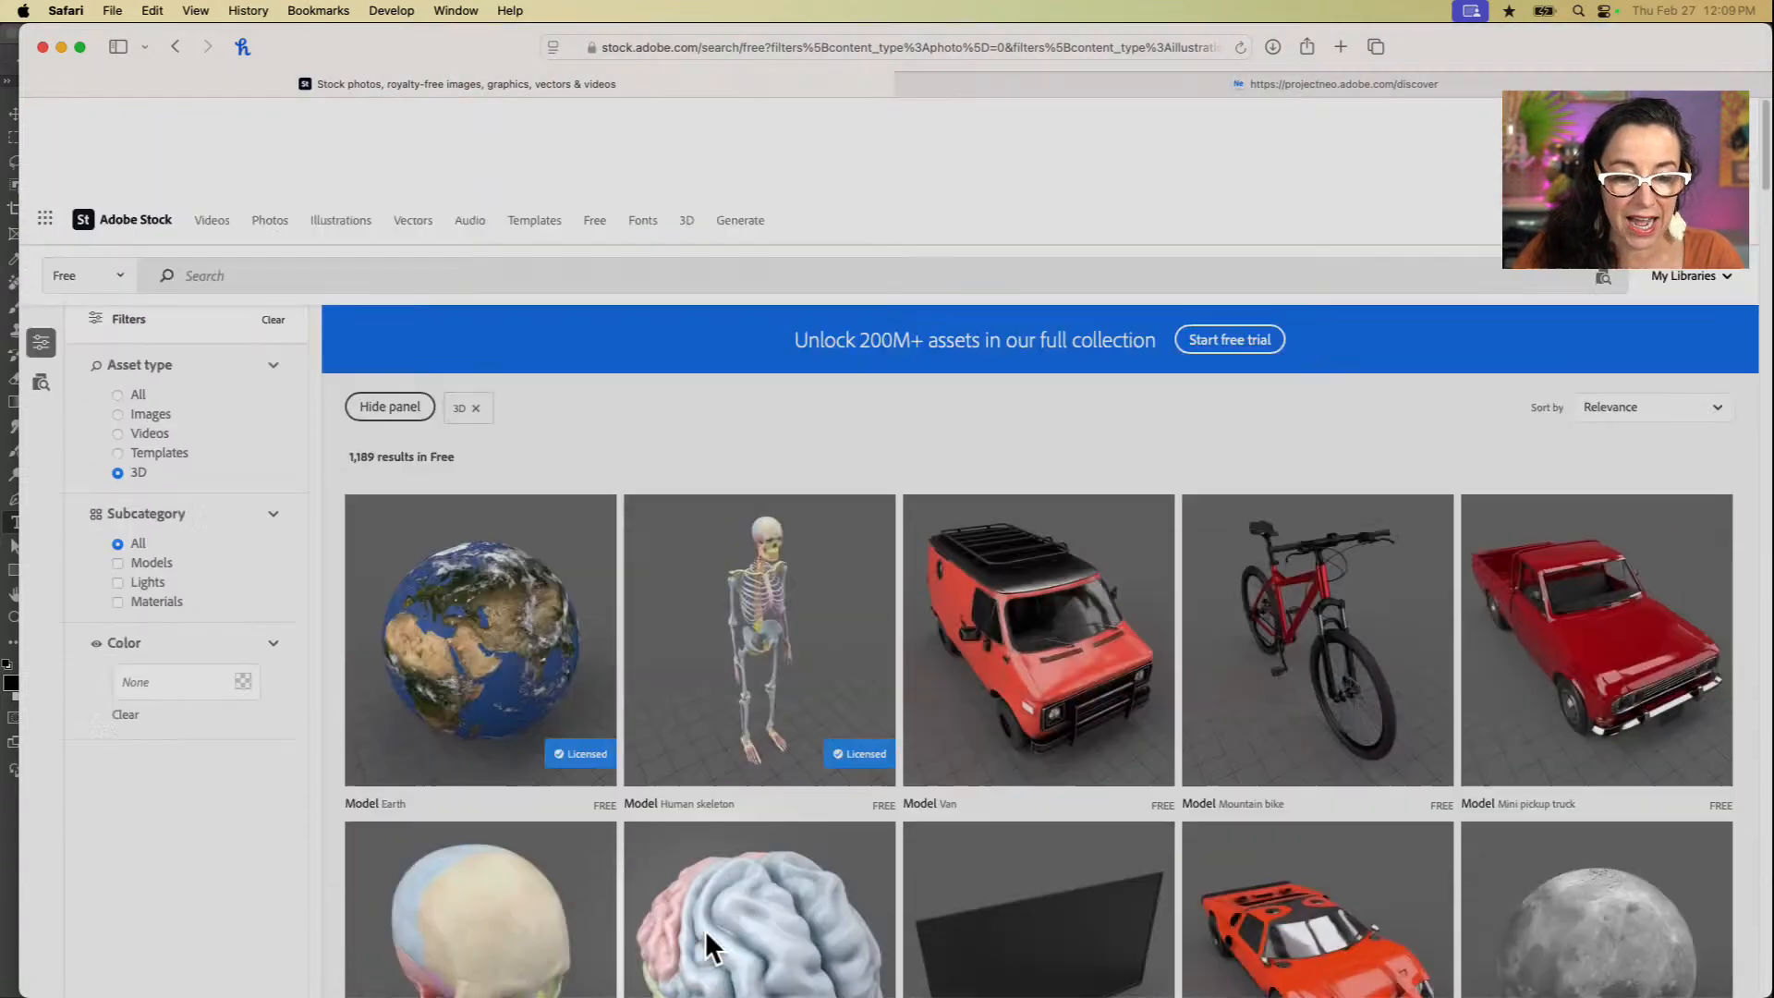
{"action": "scroll", "coordinate": [706, 930], "scroll_direction": "down", "scroll_amount": 2}
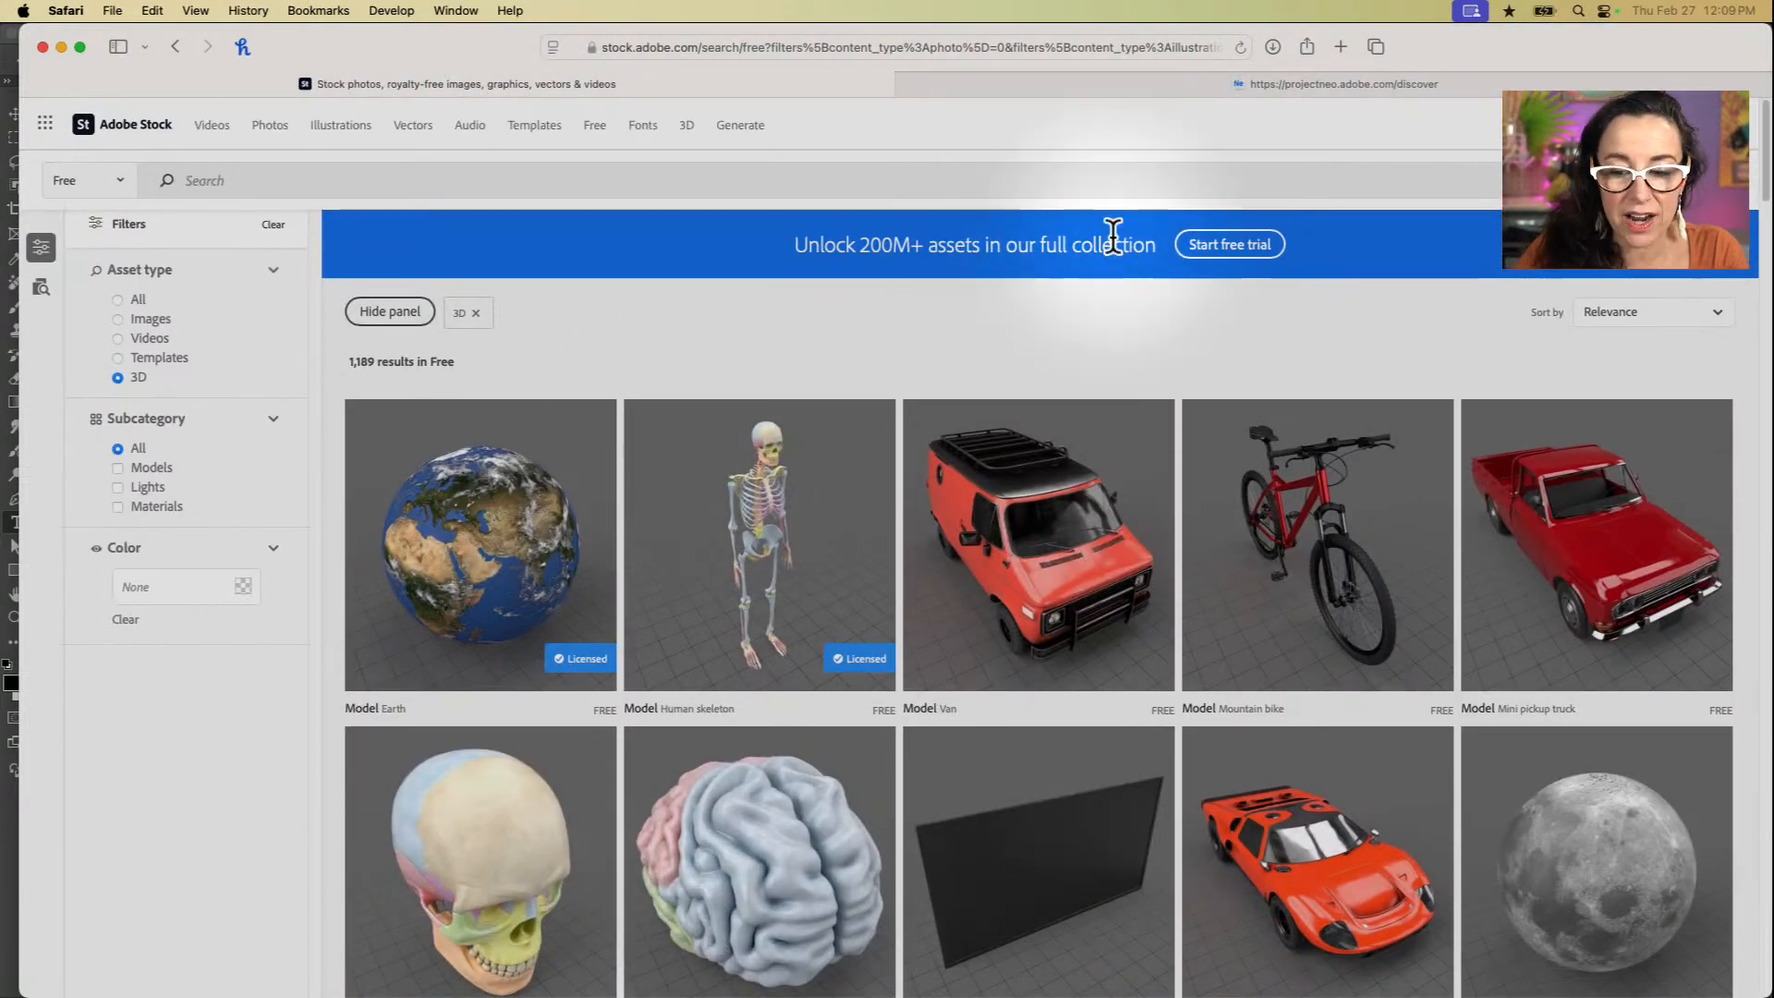
Step: Search the free 3D assets for "movie"
{"action": "left_click", "coordinate": [584, 180]}
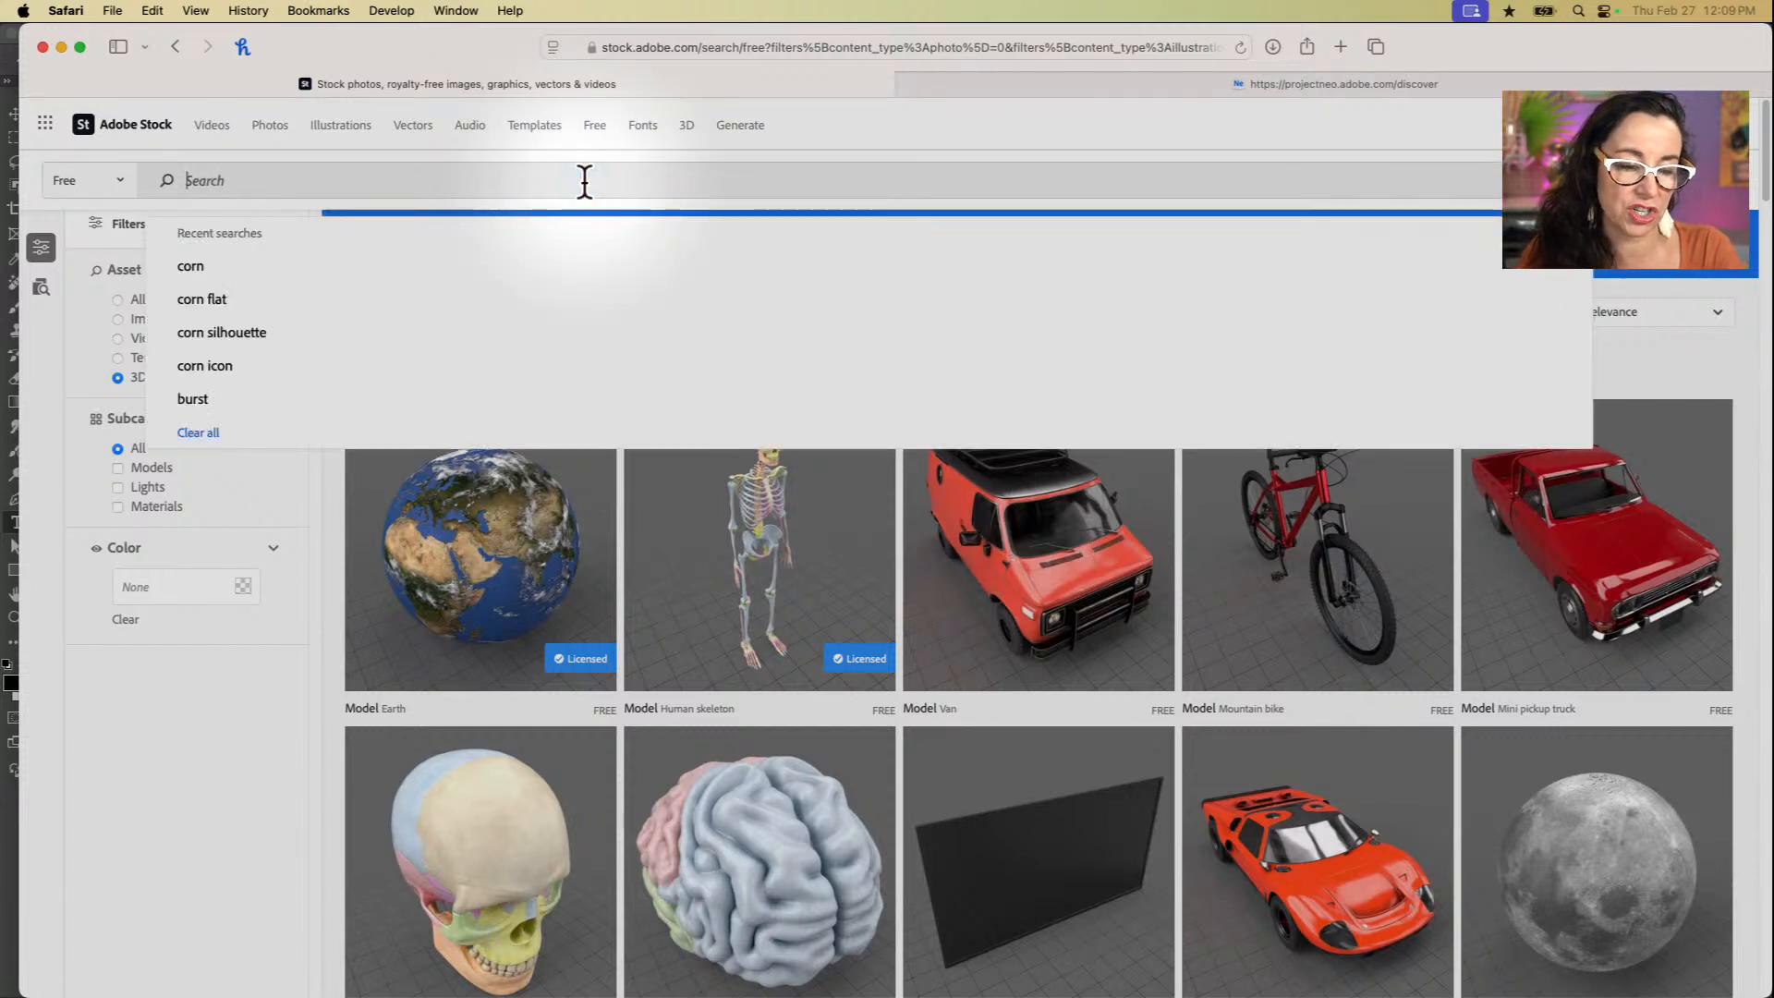
{"action": "type", "text": "movie"}
{"action": "key", "text": "Return"}
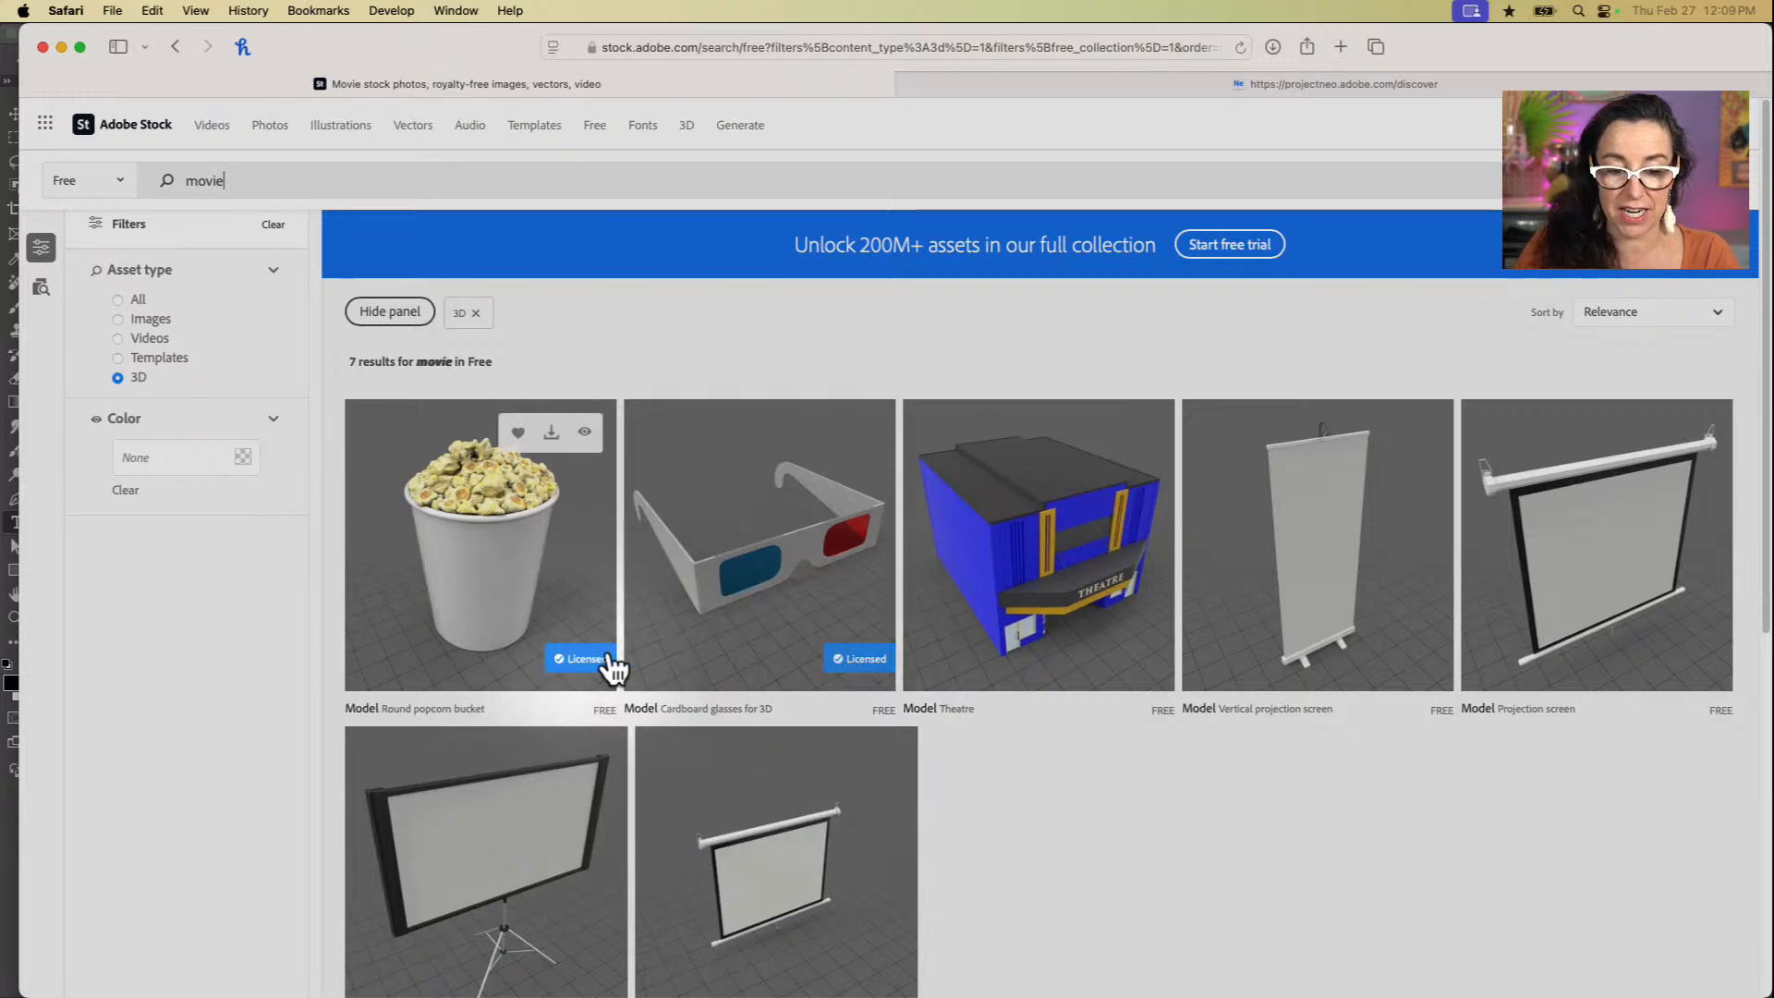
Step: Switch to Adobe Bridge and select the AdobeStock_208142435-popcorn folder
{"action": "key", "text": "super+Tab"}
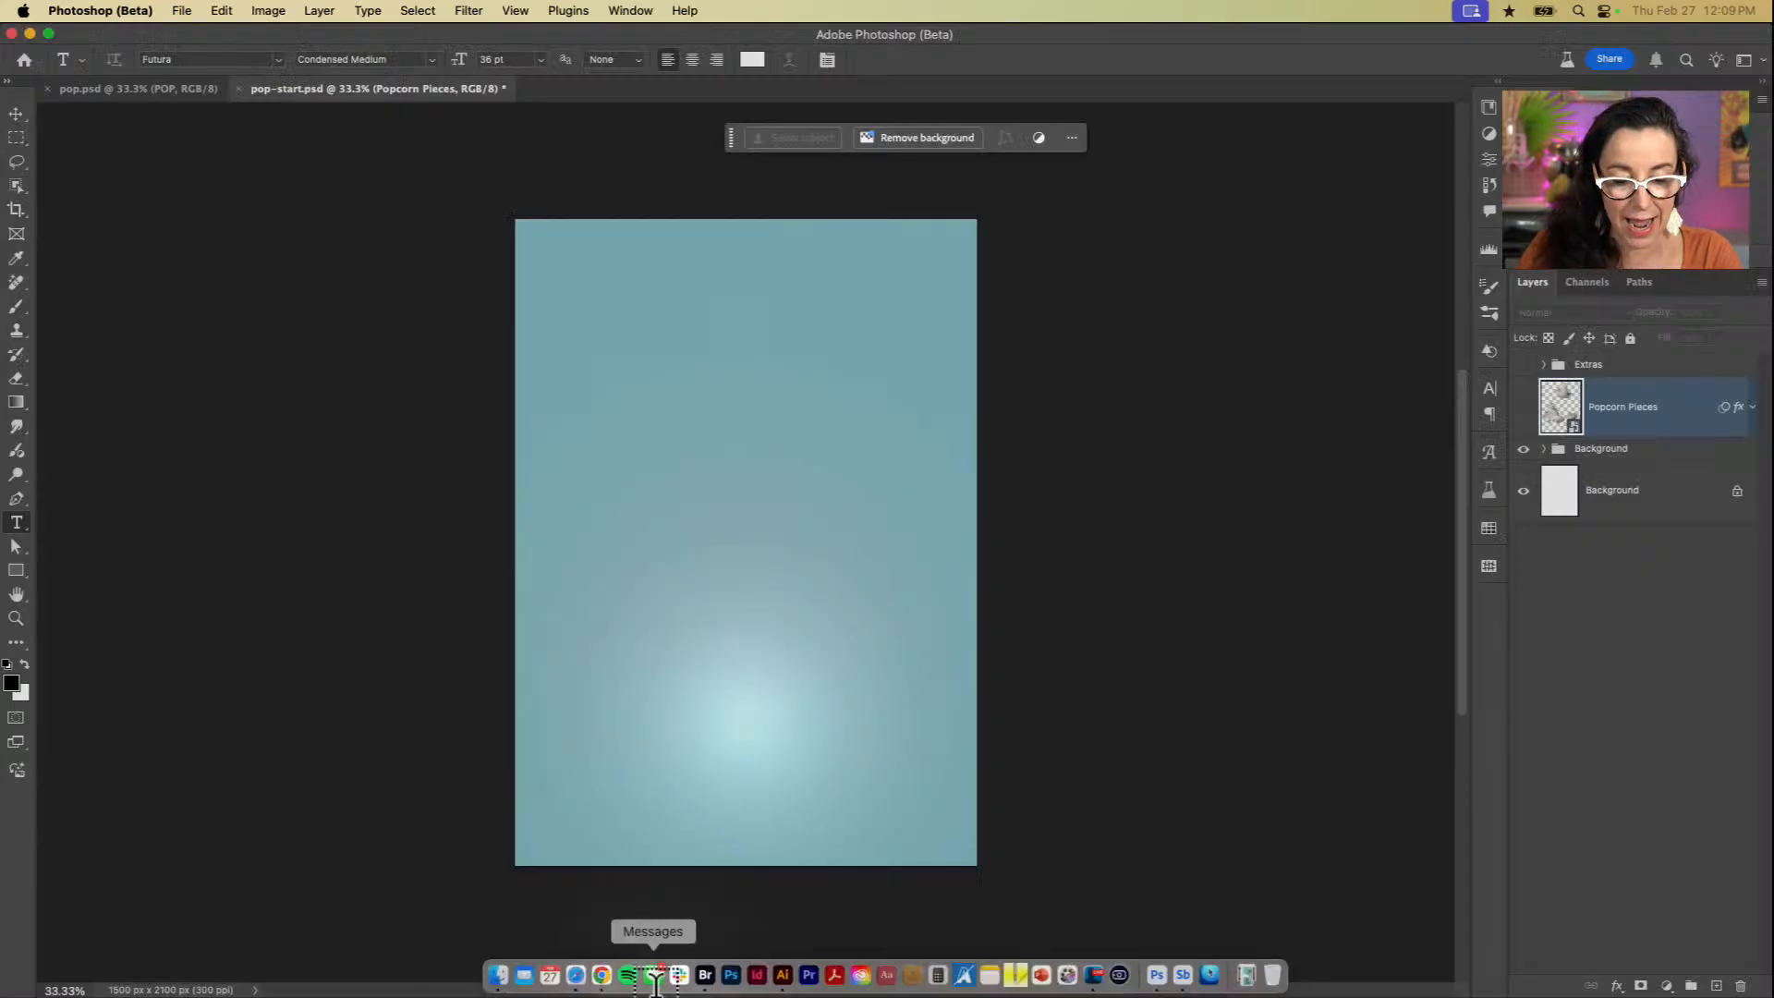
{"action": "left_click", "coordinate": [705, 975]}
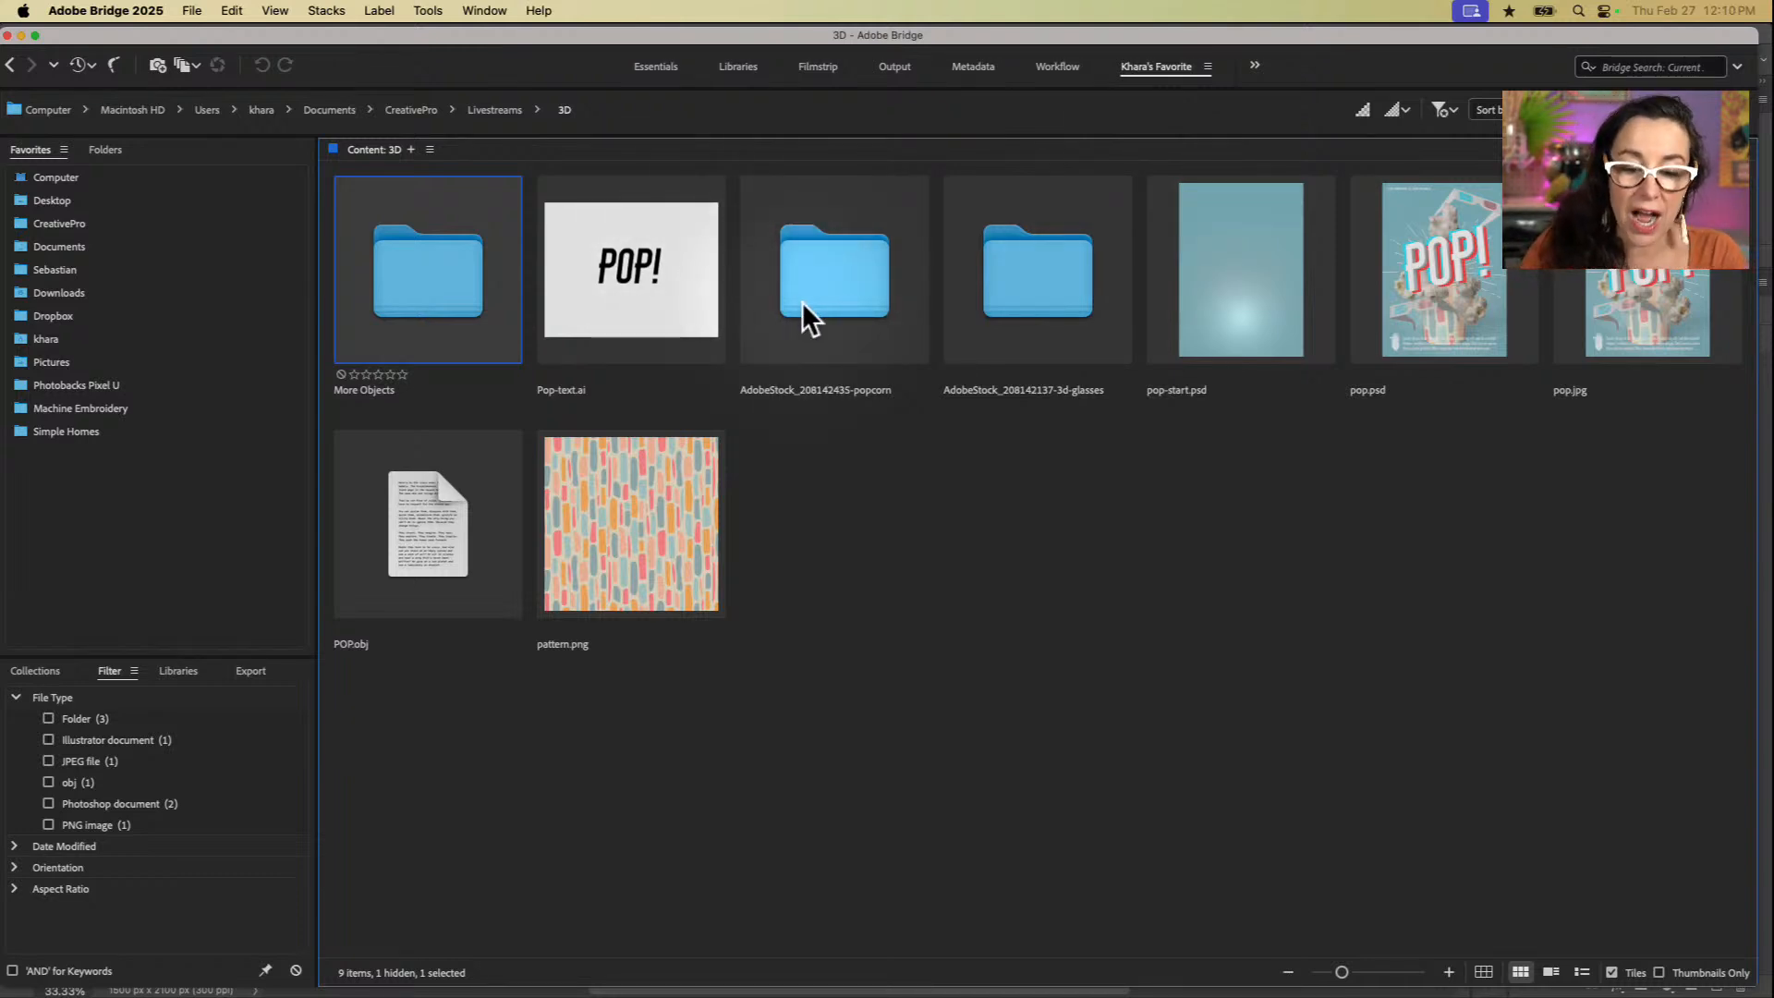
{"action": "left_click", "coordinate": [837, 268]}
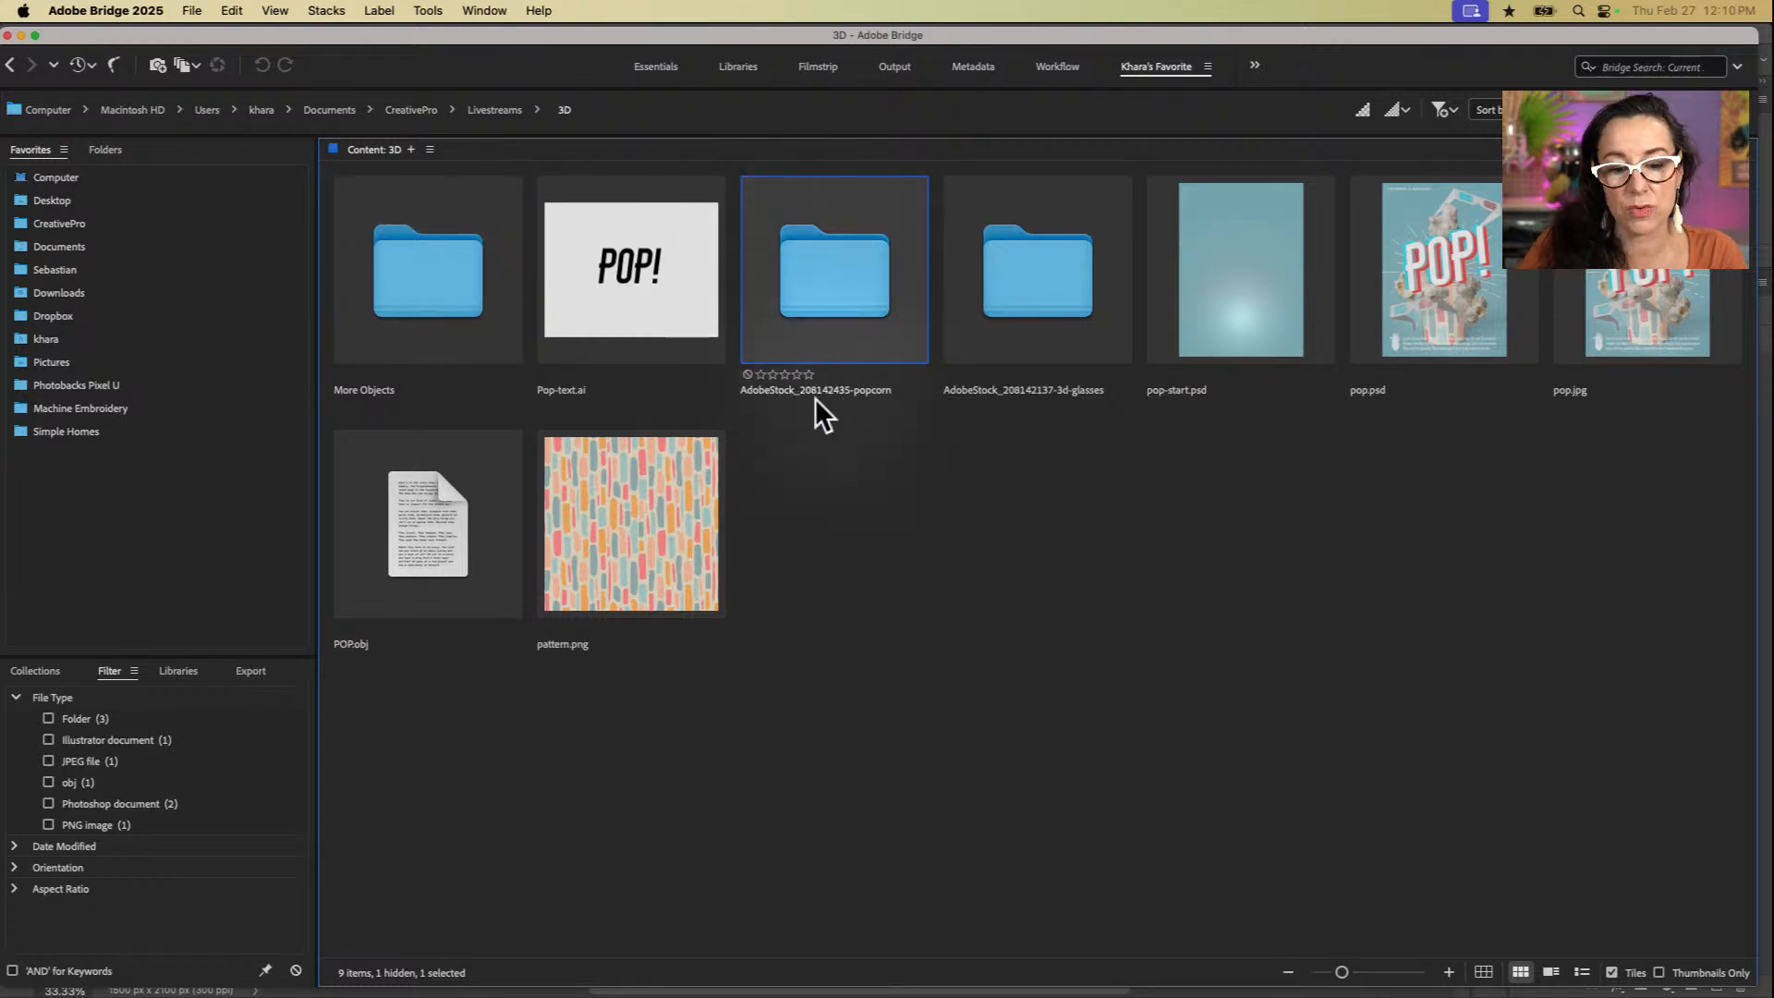
{"action": "left_click", "coordinate": [790, 394]}
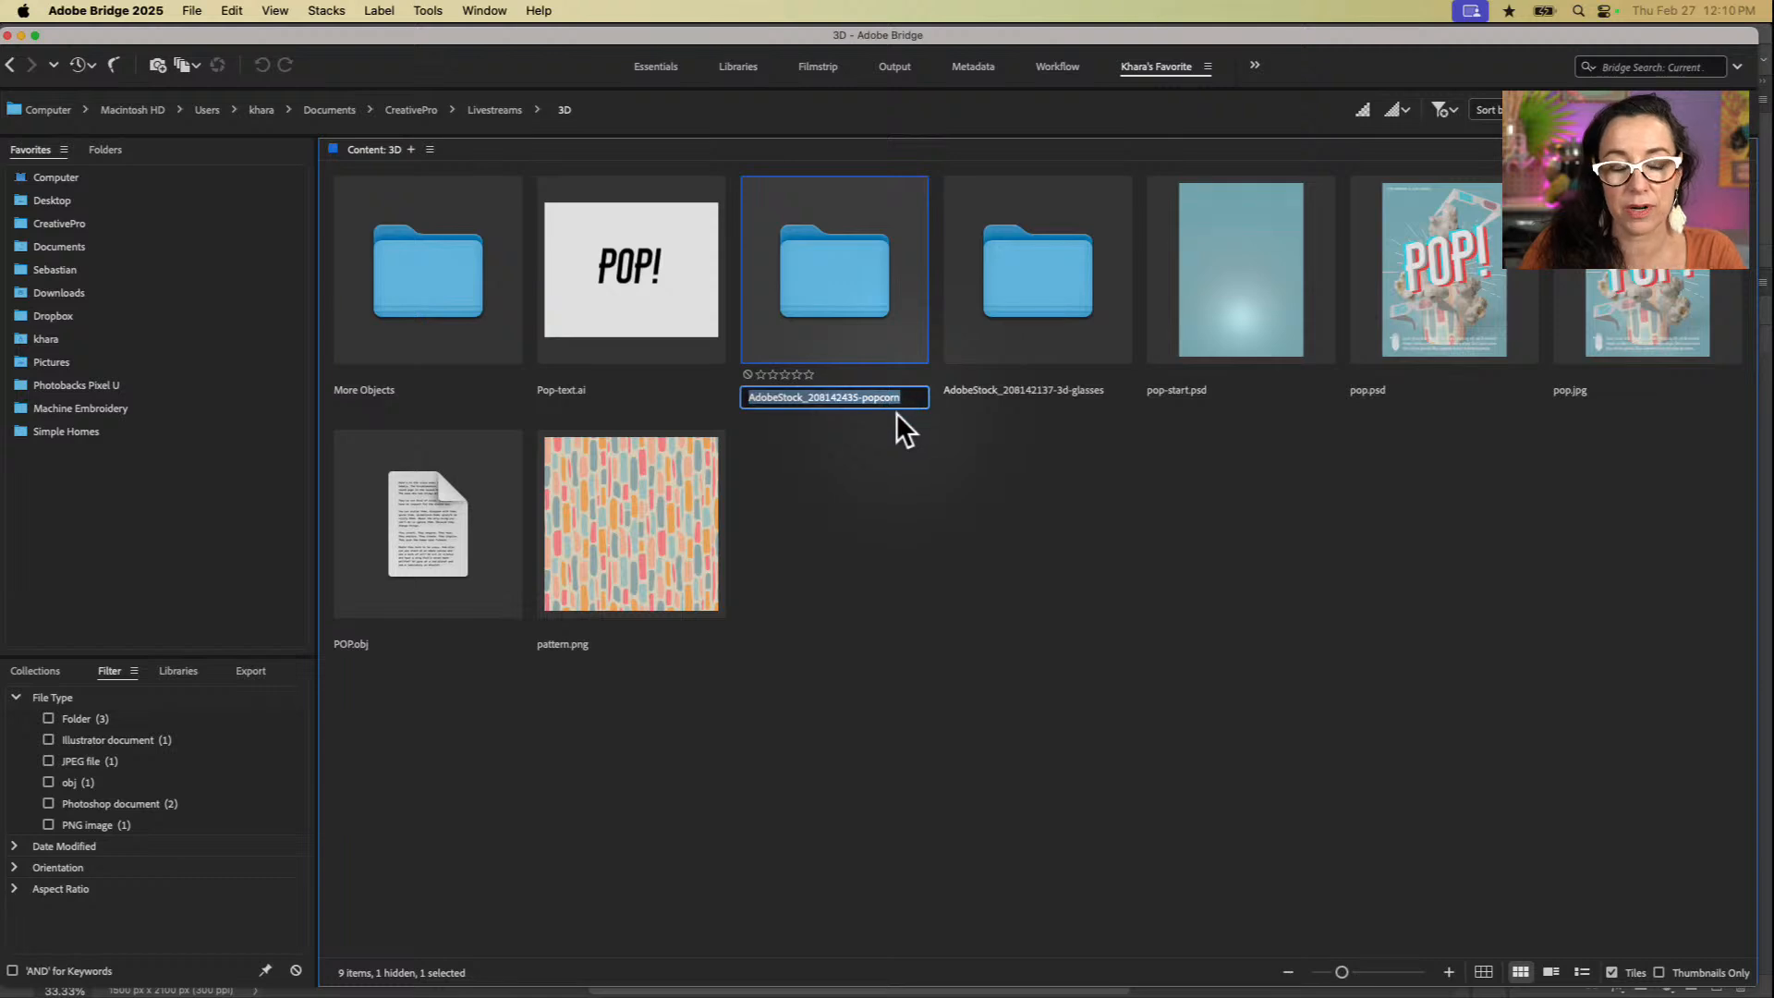
{"action": "left_click", "coordinate": [887, 453]}
{"action": "left_click", "coordinate": [876, 396]}
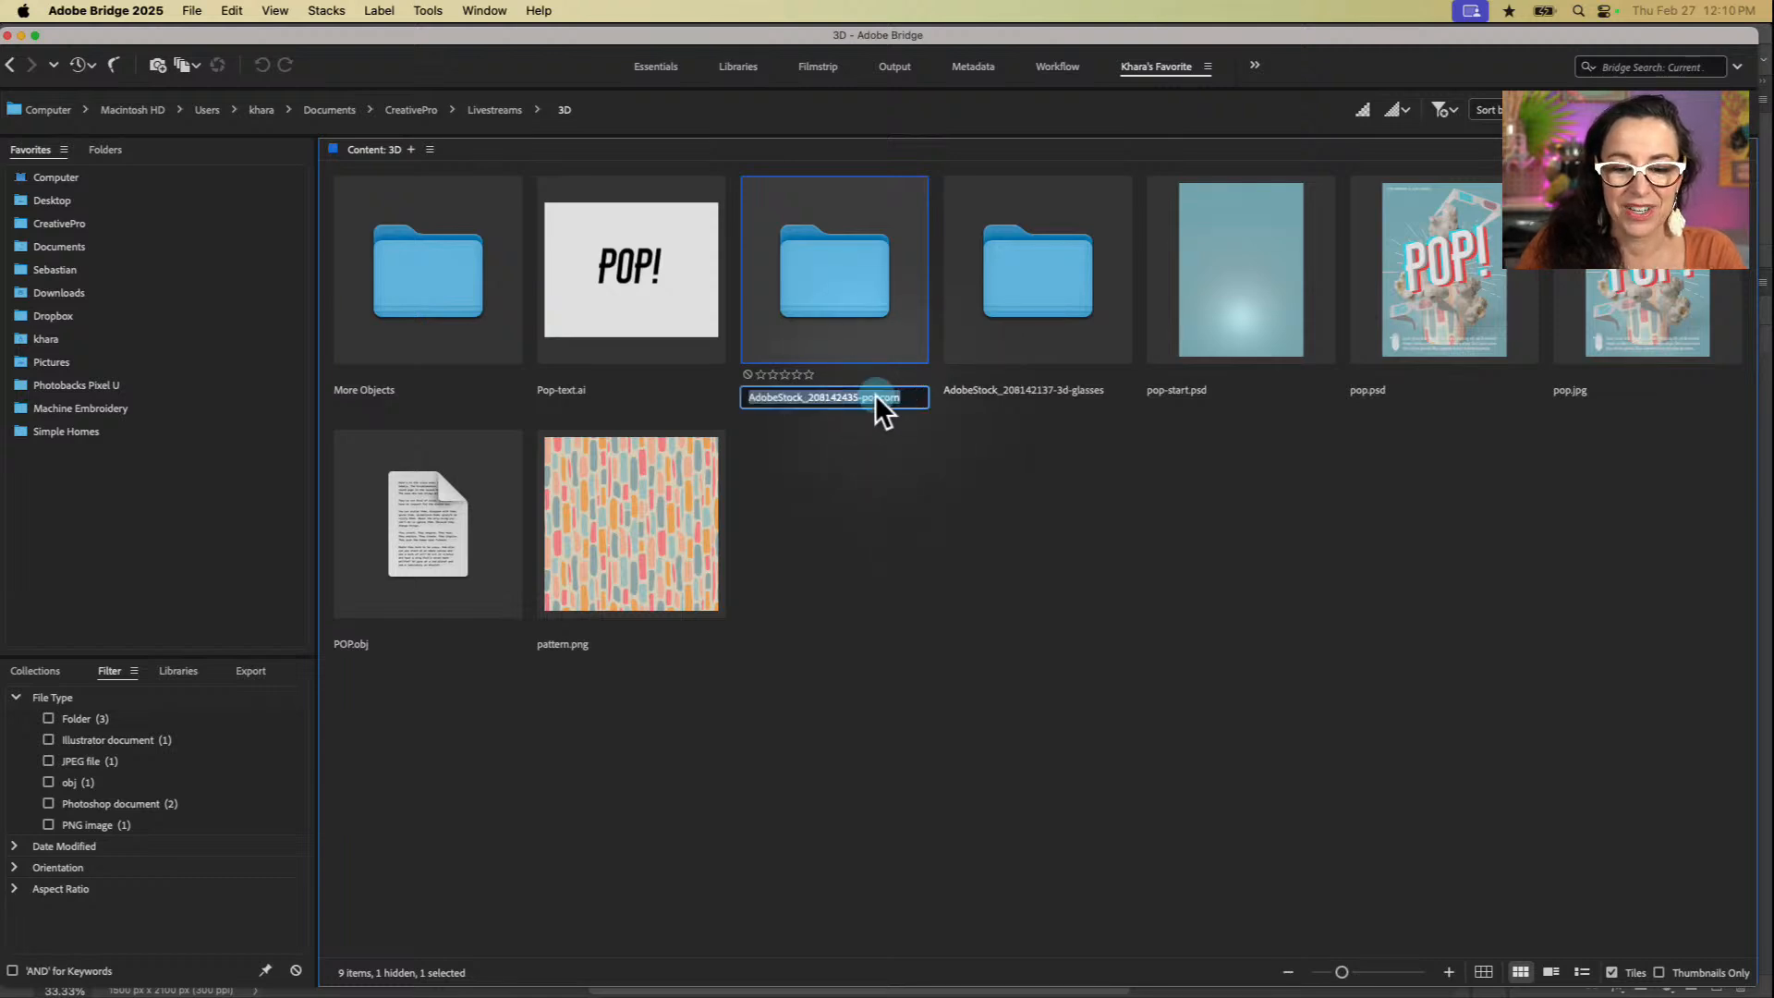
{"action": "left_click", "coordinate": [876, 396]}
{"action": "left_click", "coordinate": [900, 424]}
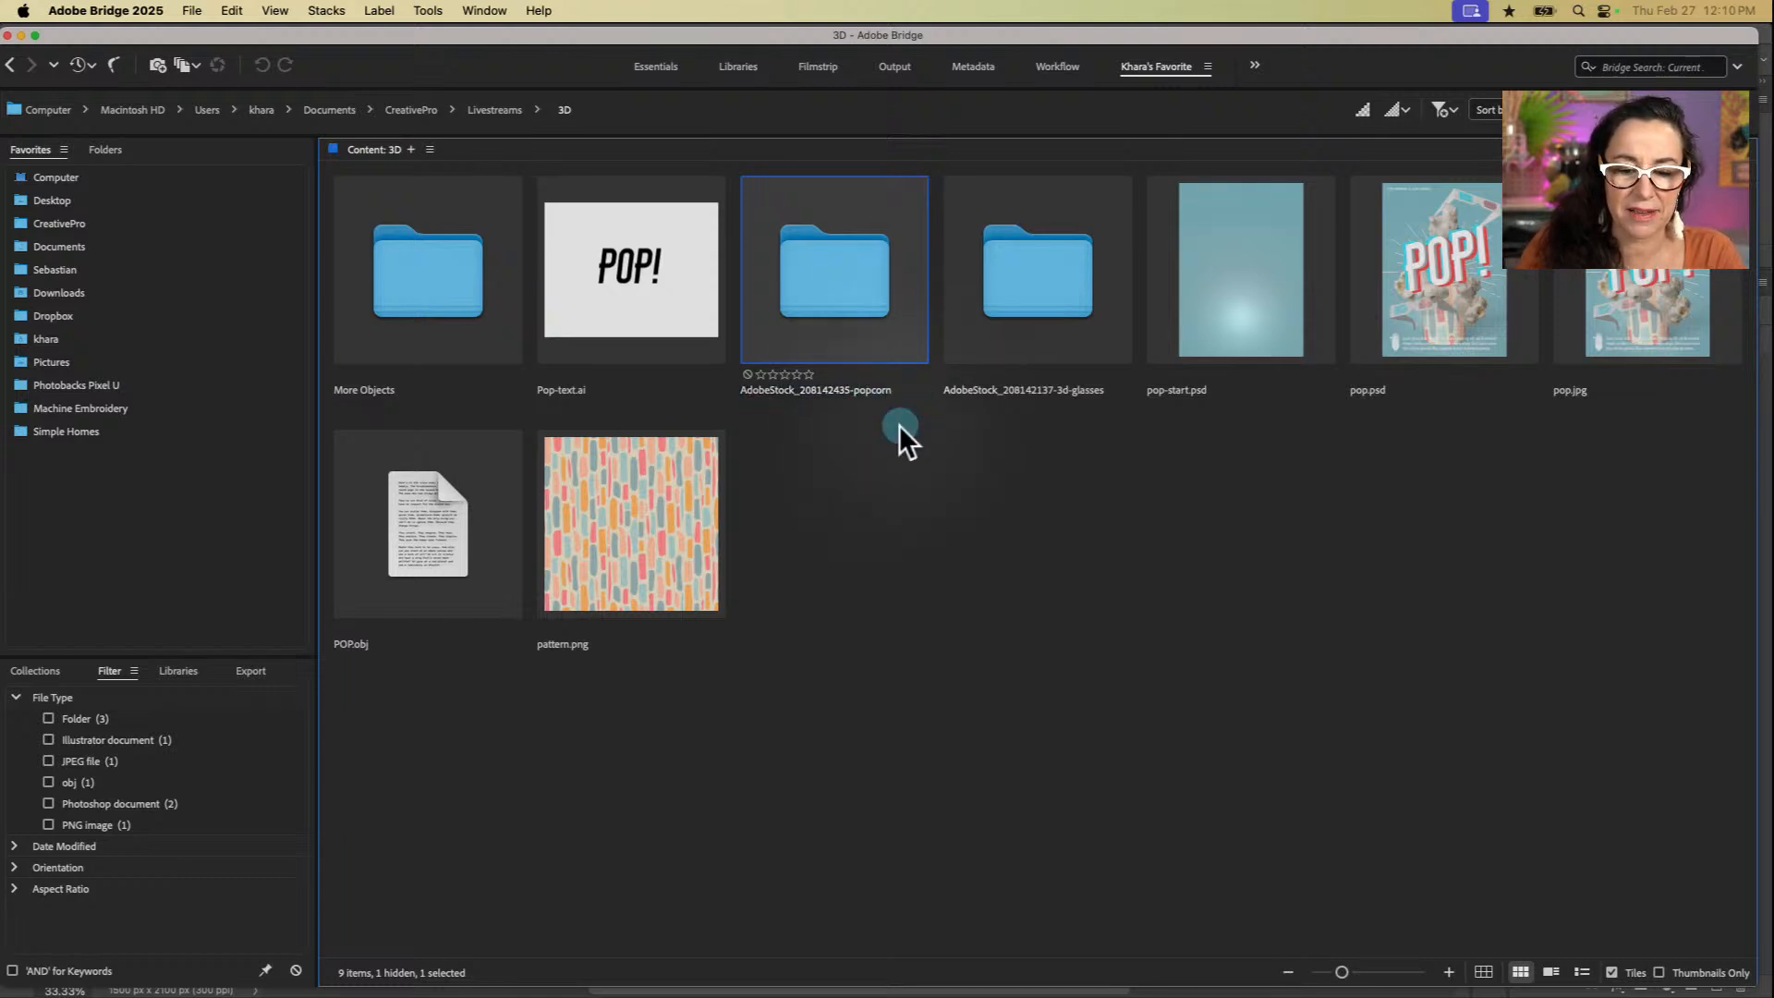
{"action": "left_click", "coordinate": [872, 332]}
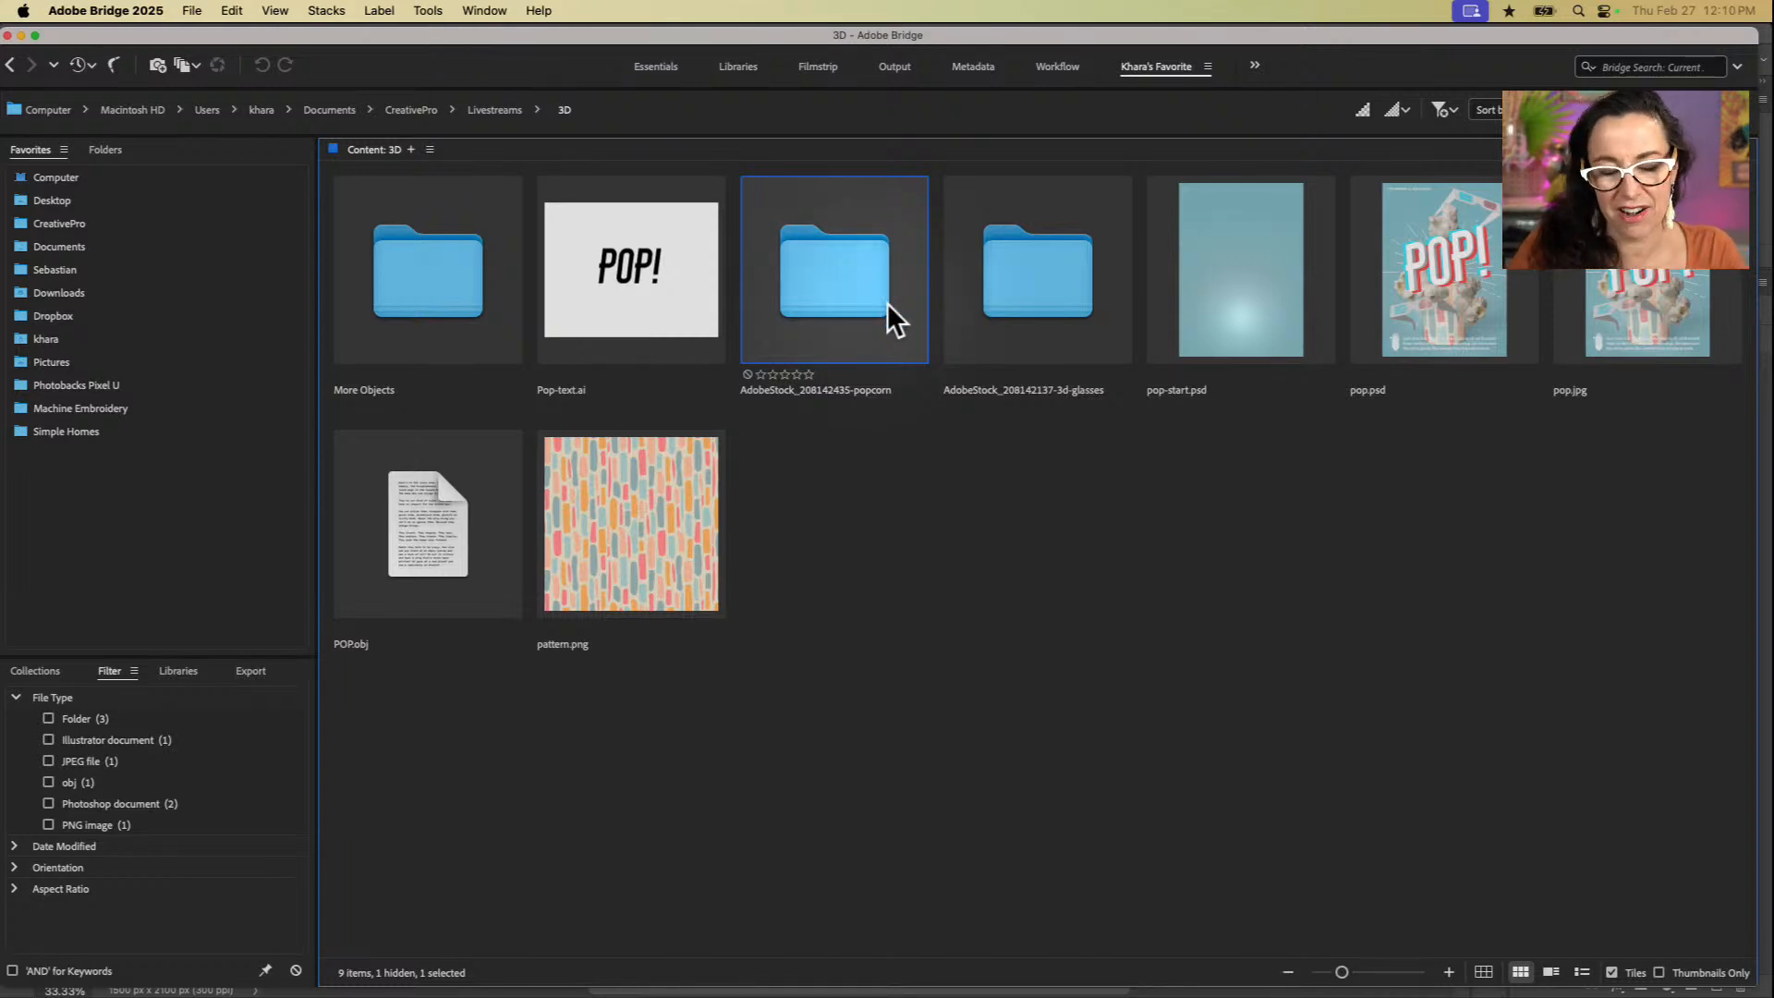
{"action": "left_click", "coordinate": [869, 398]}
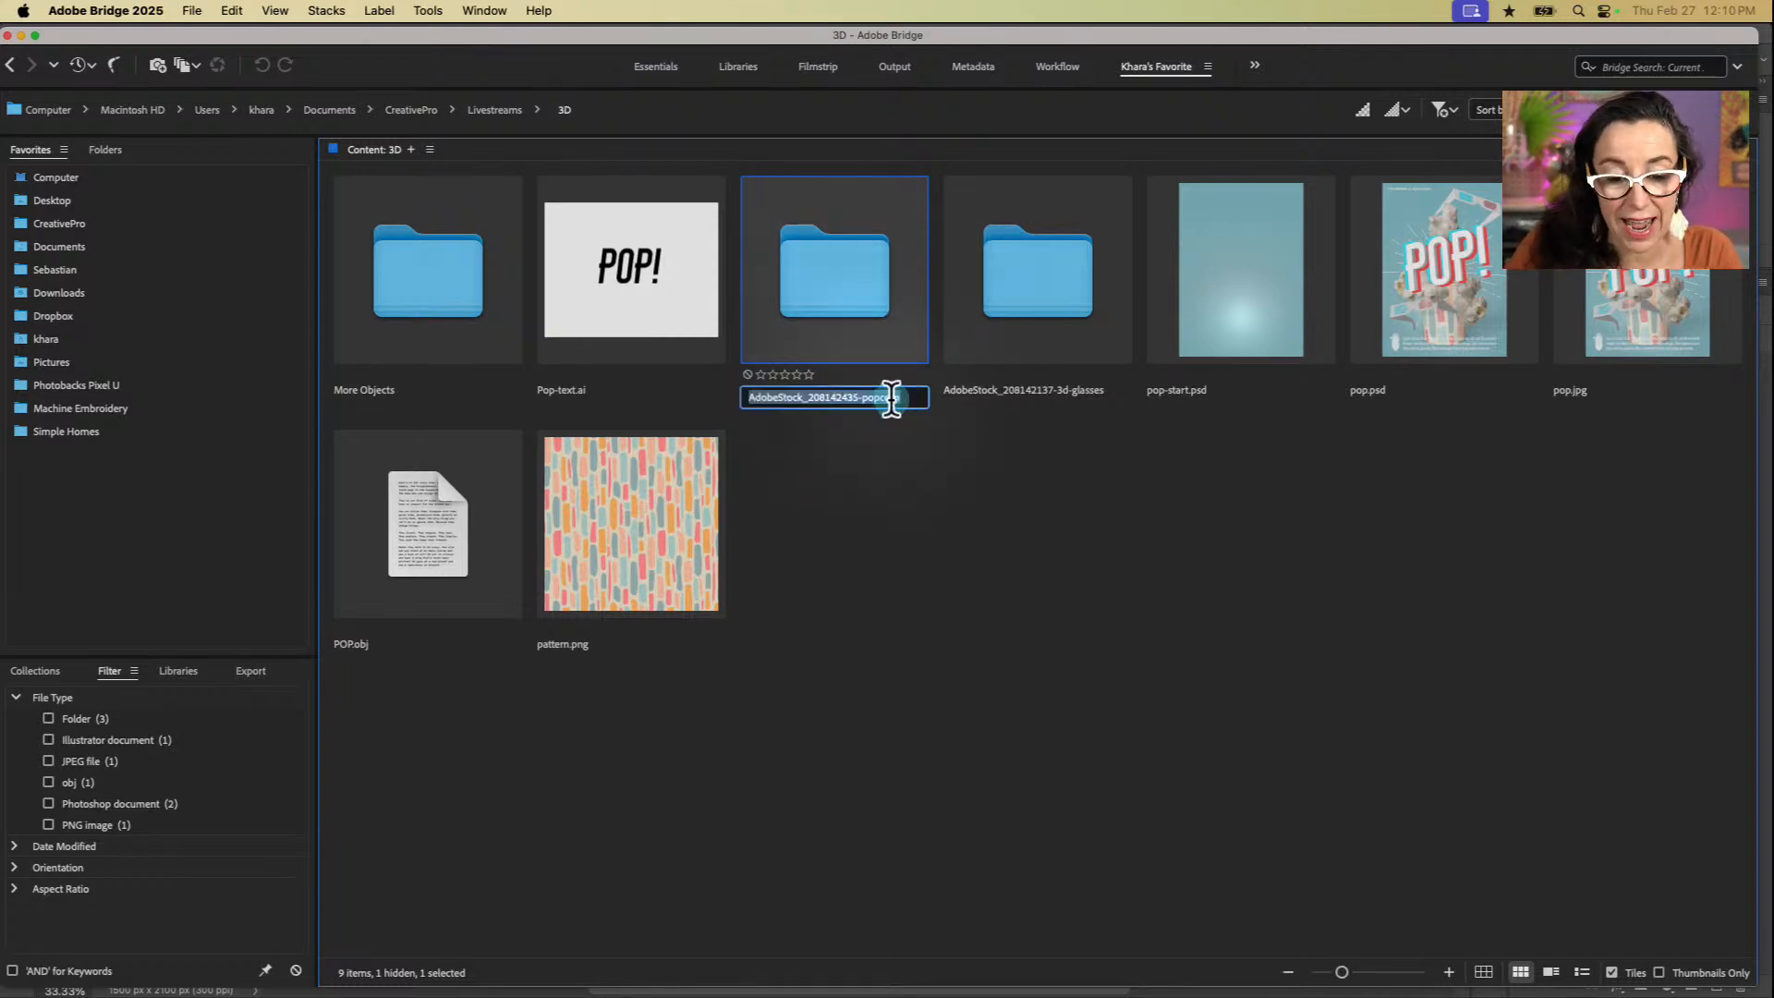
{"action": "left_click", "coordinate": [1050, 285]}
Step: Open the AdobeStock_208142435-popcorn folder and look at the texture images in its round_popcorn_bucket_1310 subfolder
{"action": "double_click", "coordinate": [851, 276]}
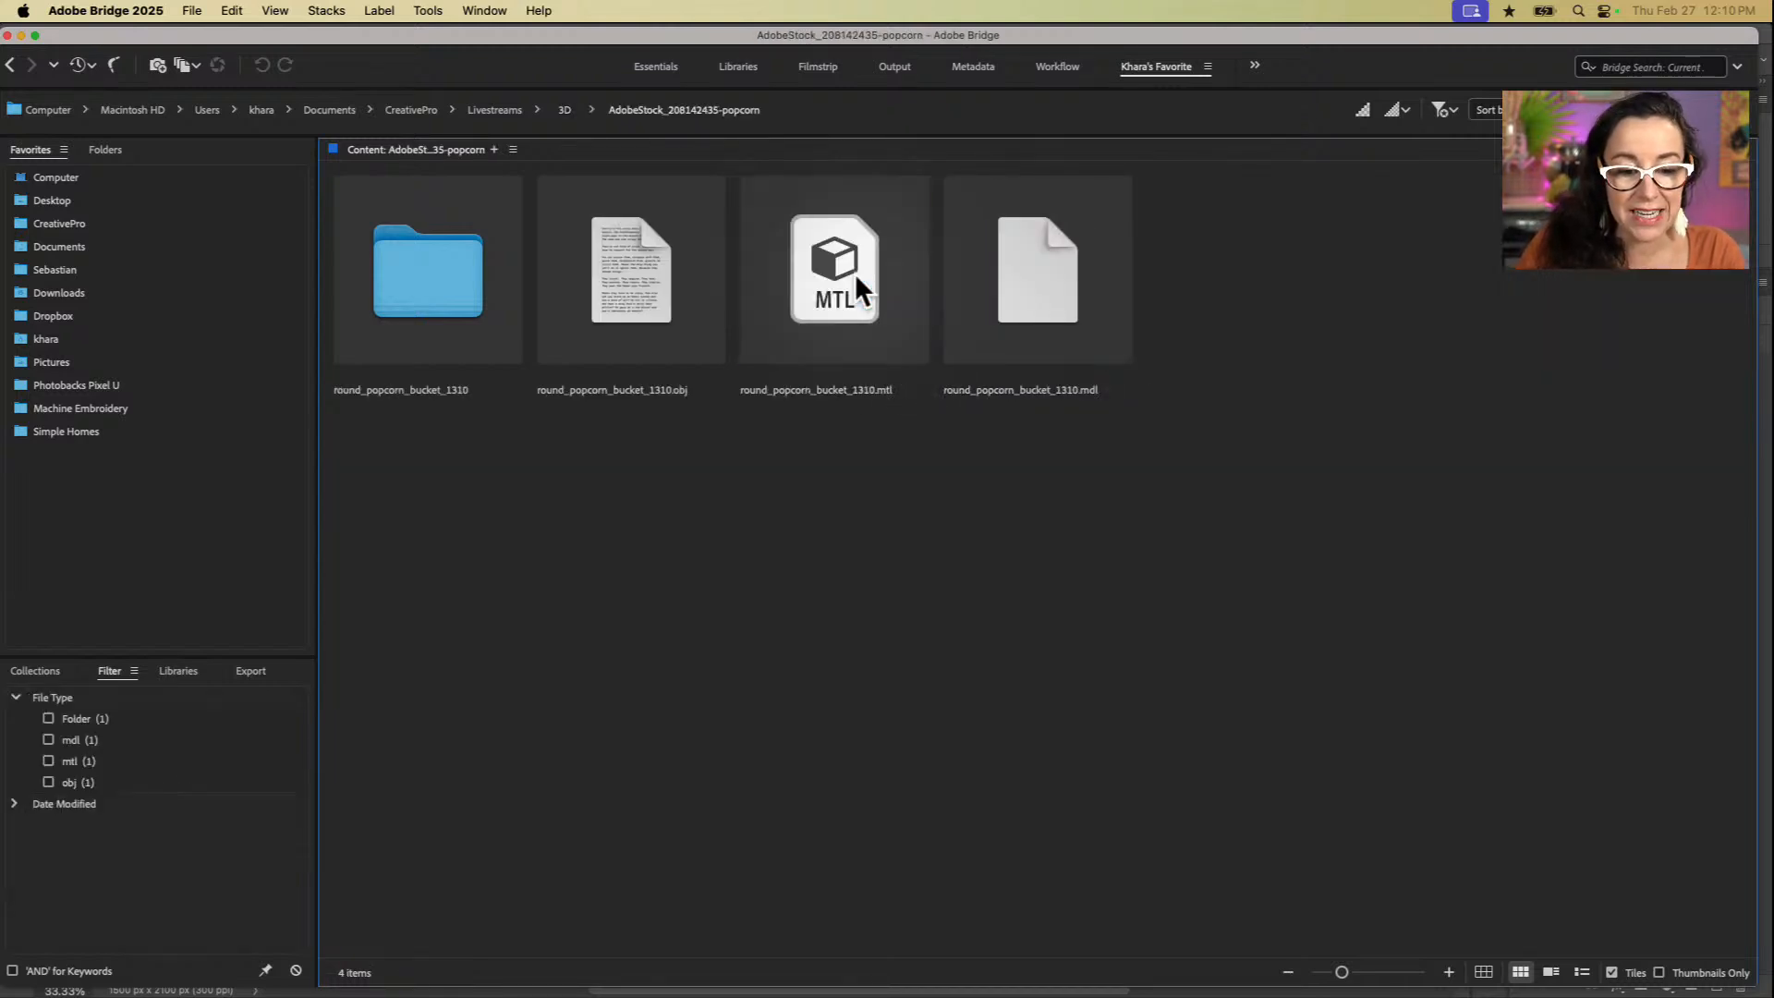
{"action": "left_click", "coordinate": [397, 294]}
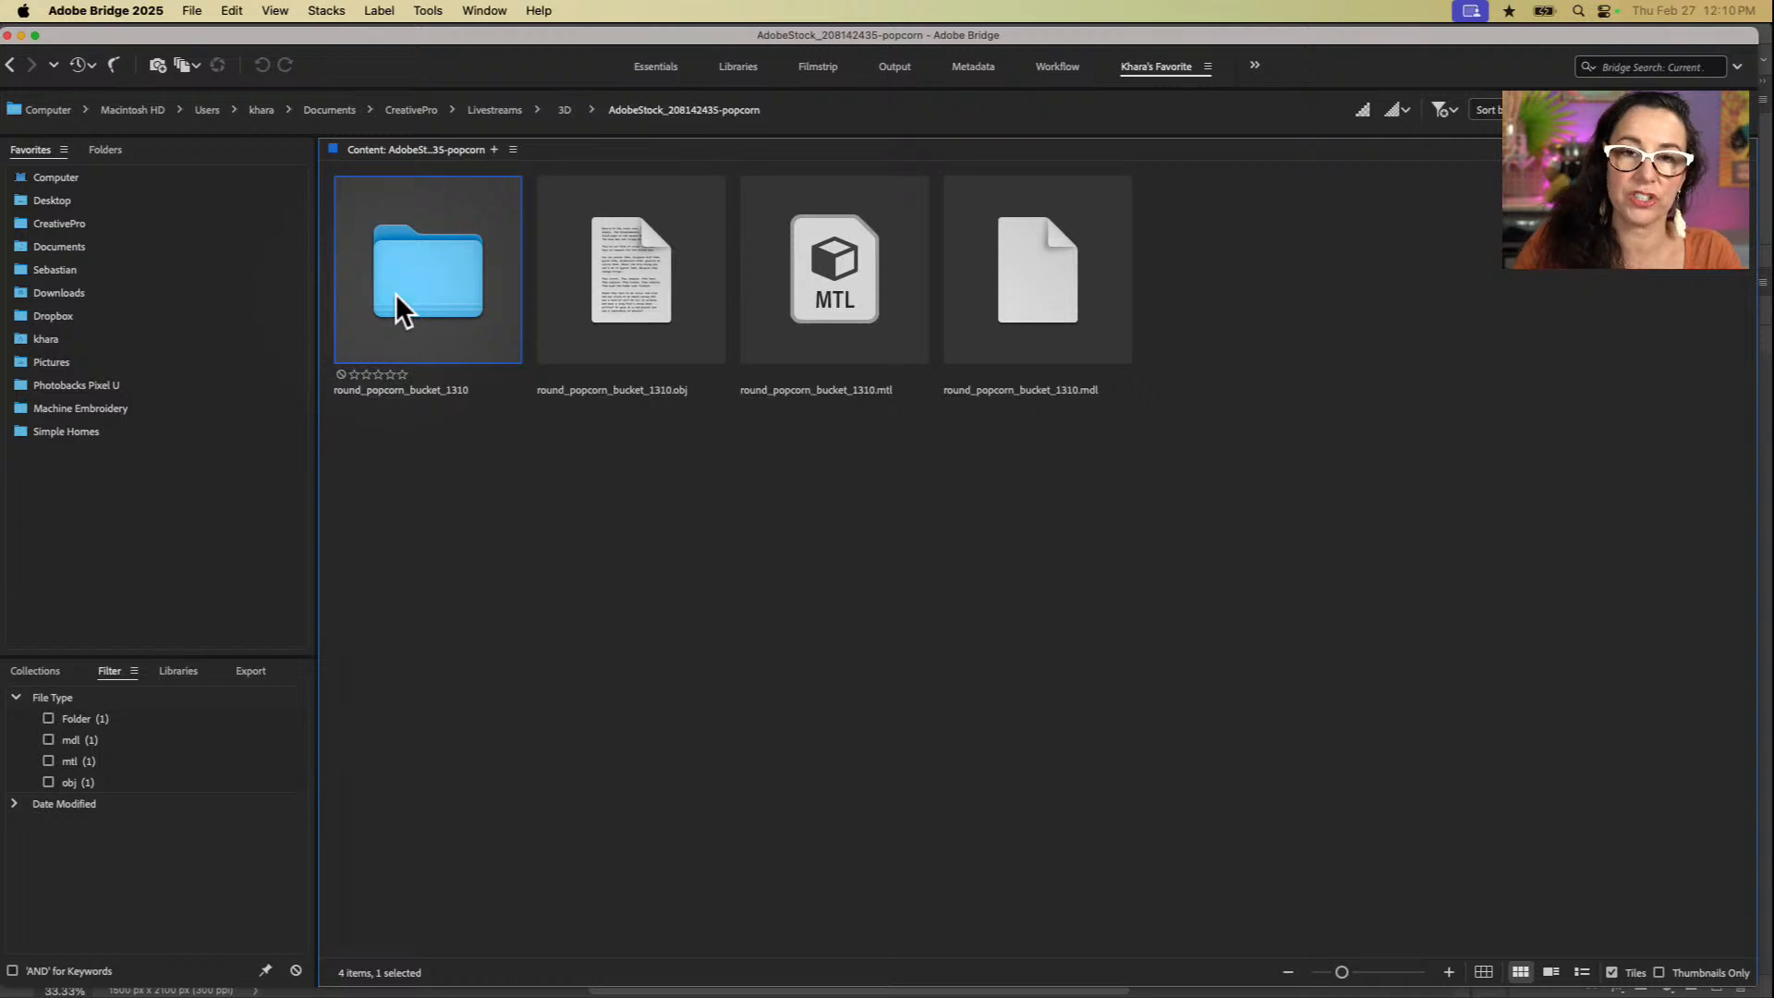
{"action": "double_click", "coordinate": [396, 292]}
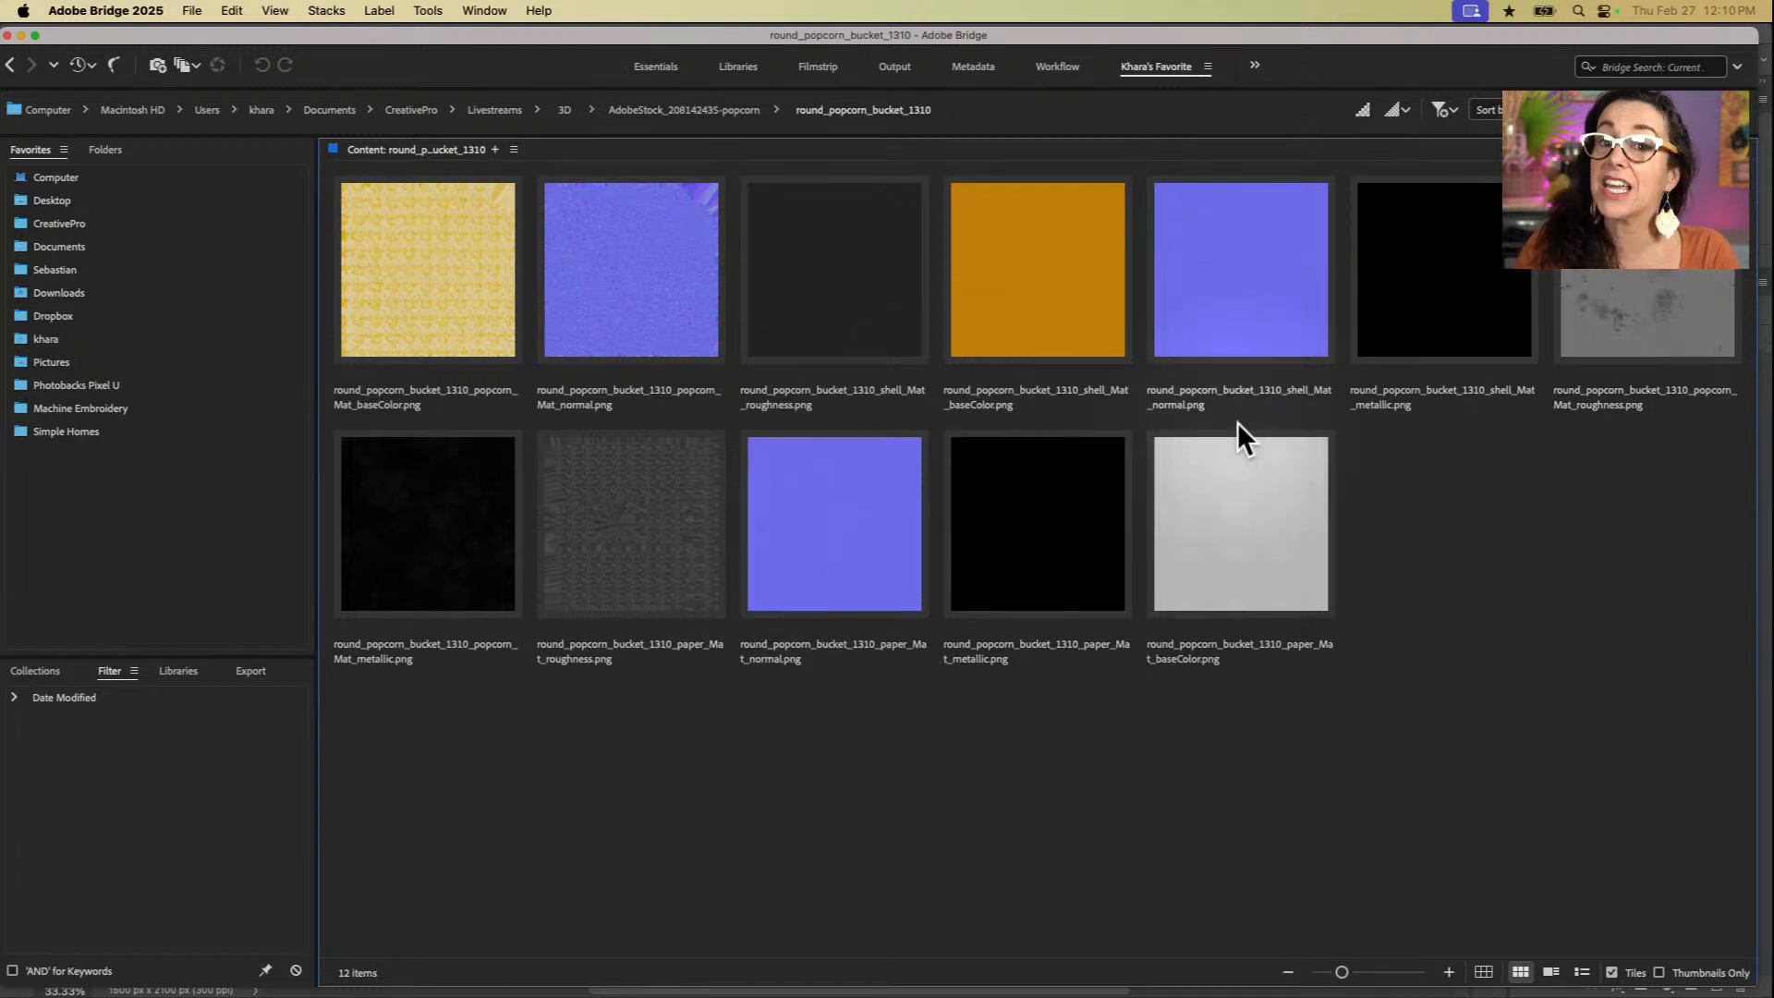
Step: Return to the popcorn folder and inspect the bucket's .mtl, .mdl and .obj files, finishing on the .obj file
{"action": "key", "text": "super+Up"}
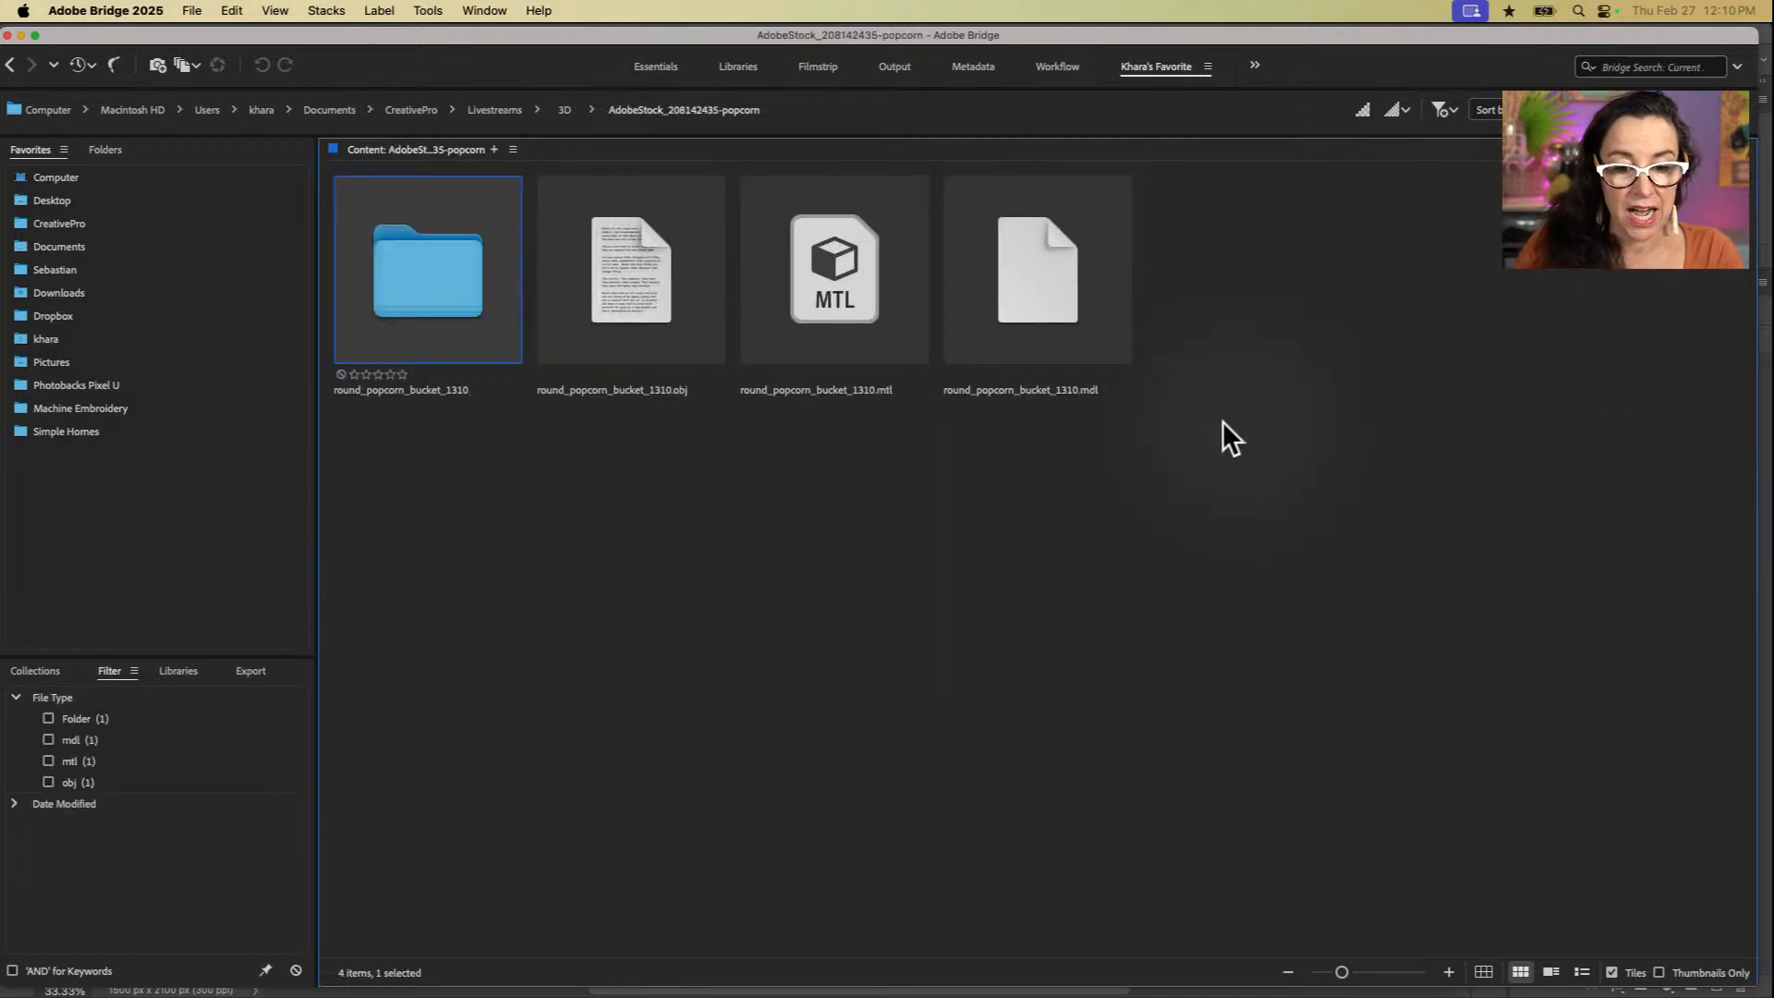
{"action": "left_click", "coordinate": [859, 298]}
{"action": "left_click", "coordinate": [1057, 312]}
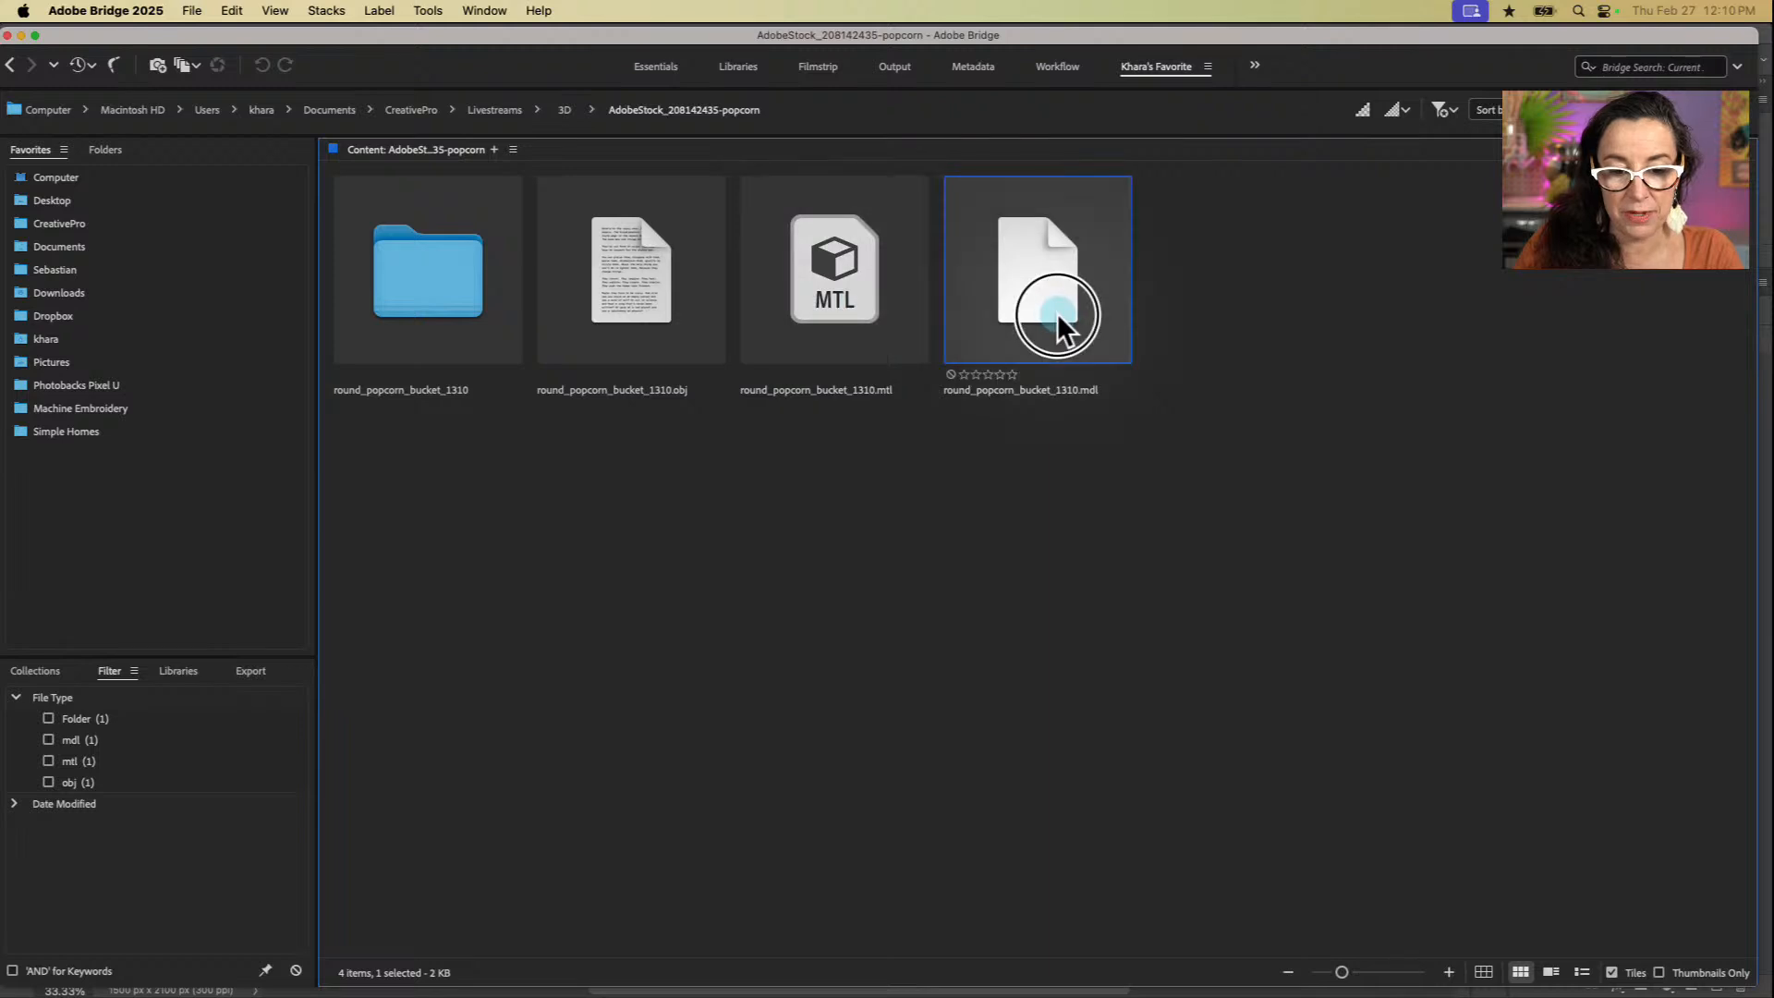
{"action": "left_click", "coordinate": [813, 297]}
{"action": "left_click", "coordinate": [618, 311]}
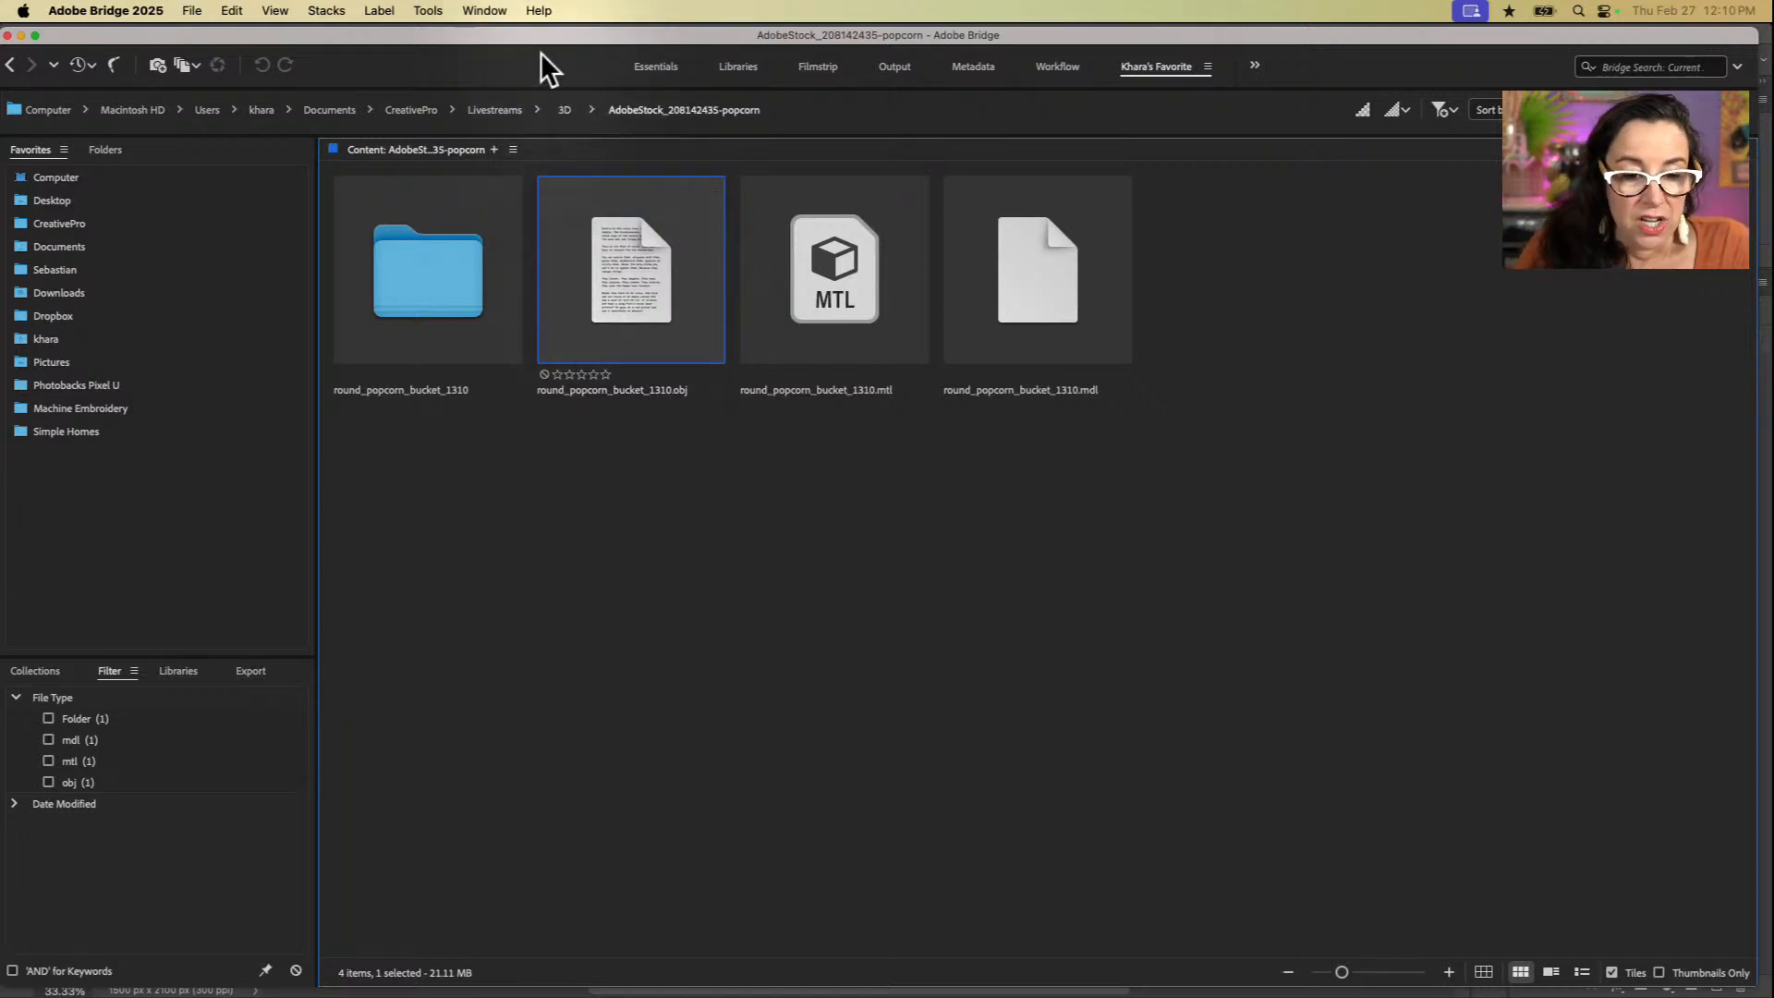
Step: Switch to Photoshop (Beta) and place round_popcorn_bucket_1310.obj from the AdobeStock_208142435-popcorn folder as an embedded object in pop-start.psd
{"action": "left_click_drag", "start_coordinate": [530, 34], "coordinate": [471, 268]}
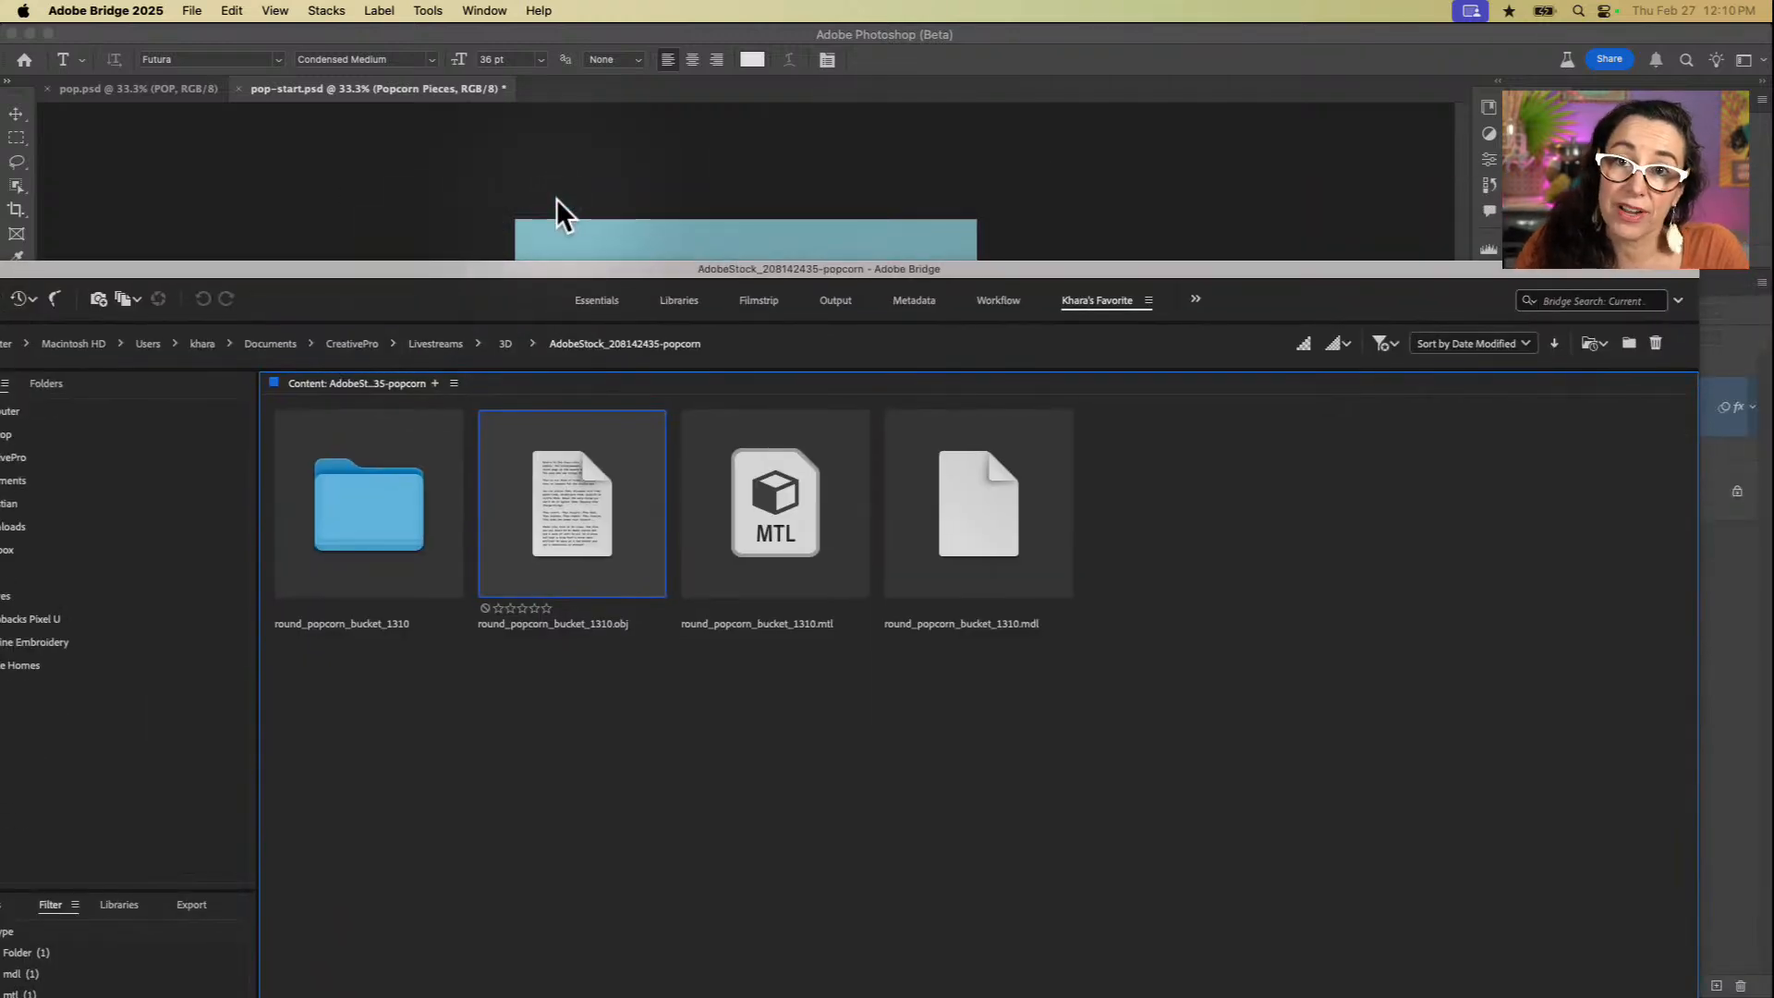
{"action": "left_click", "coordinate": [584, 152]}
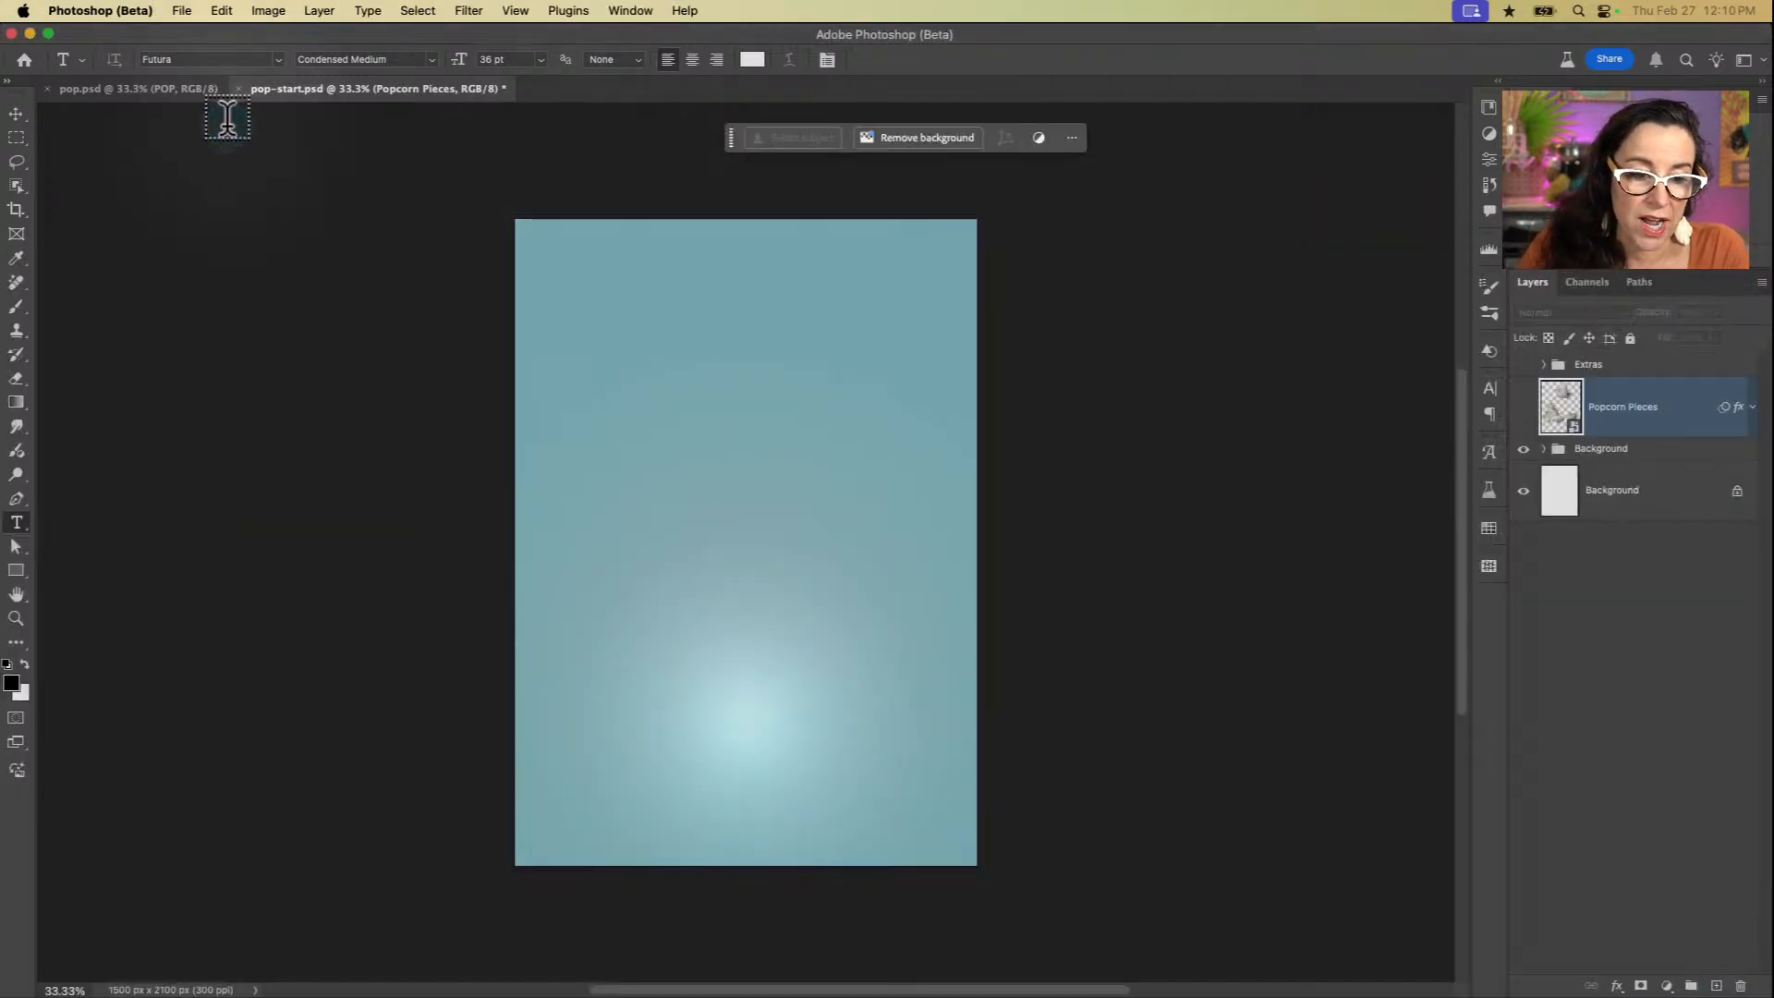
{"action": "left_click", "coordinate": [181, 11]}
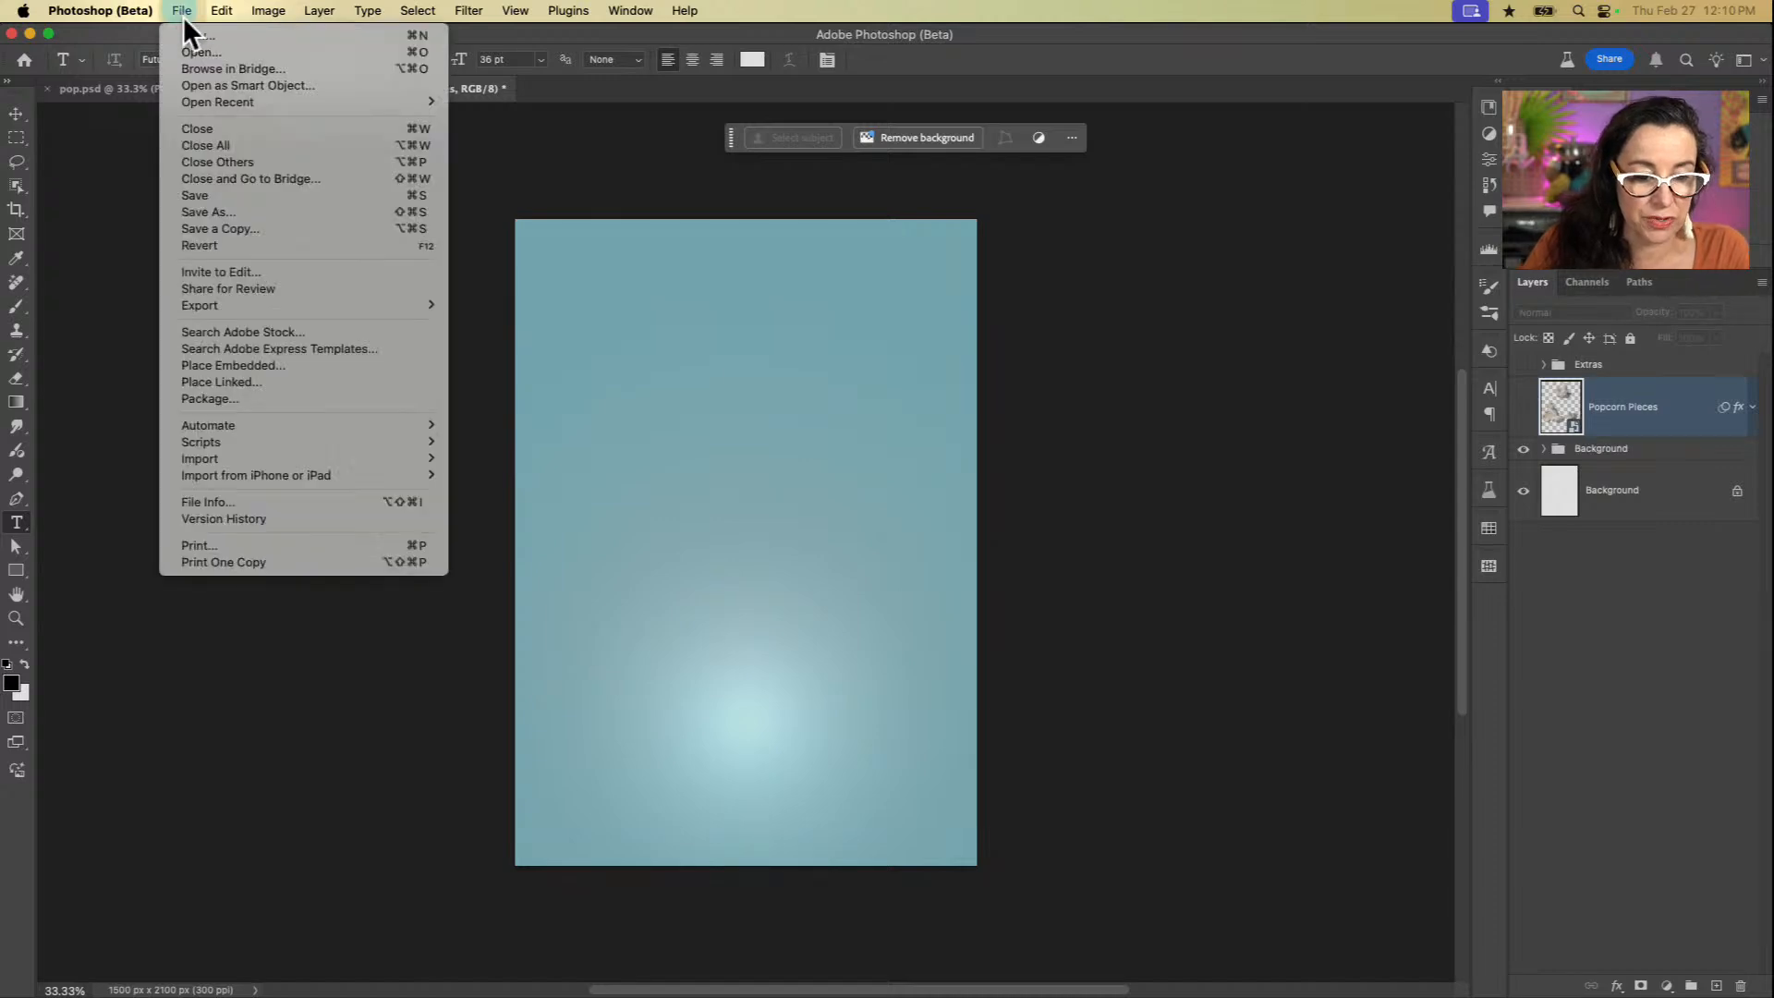
{"action": "left_click", "coordinate": [233, 366]}
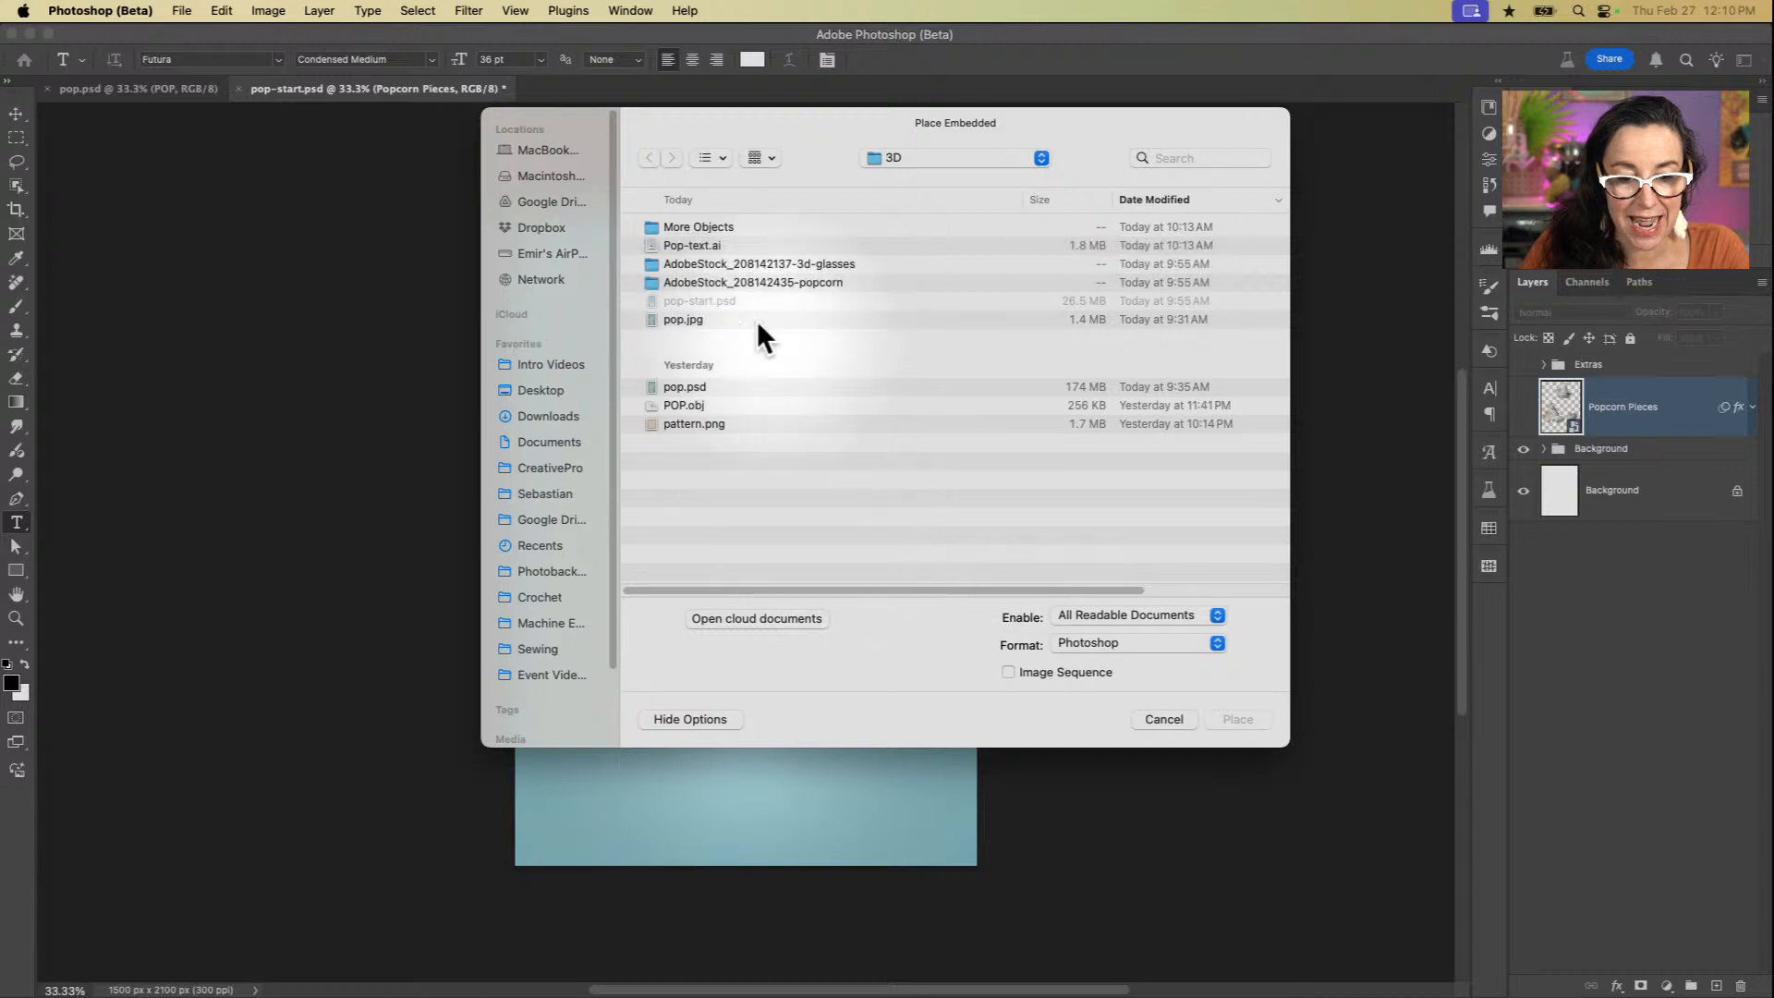
{"action": "double_click", "coordinate": [707, 280]}
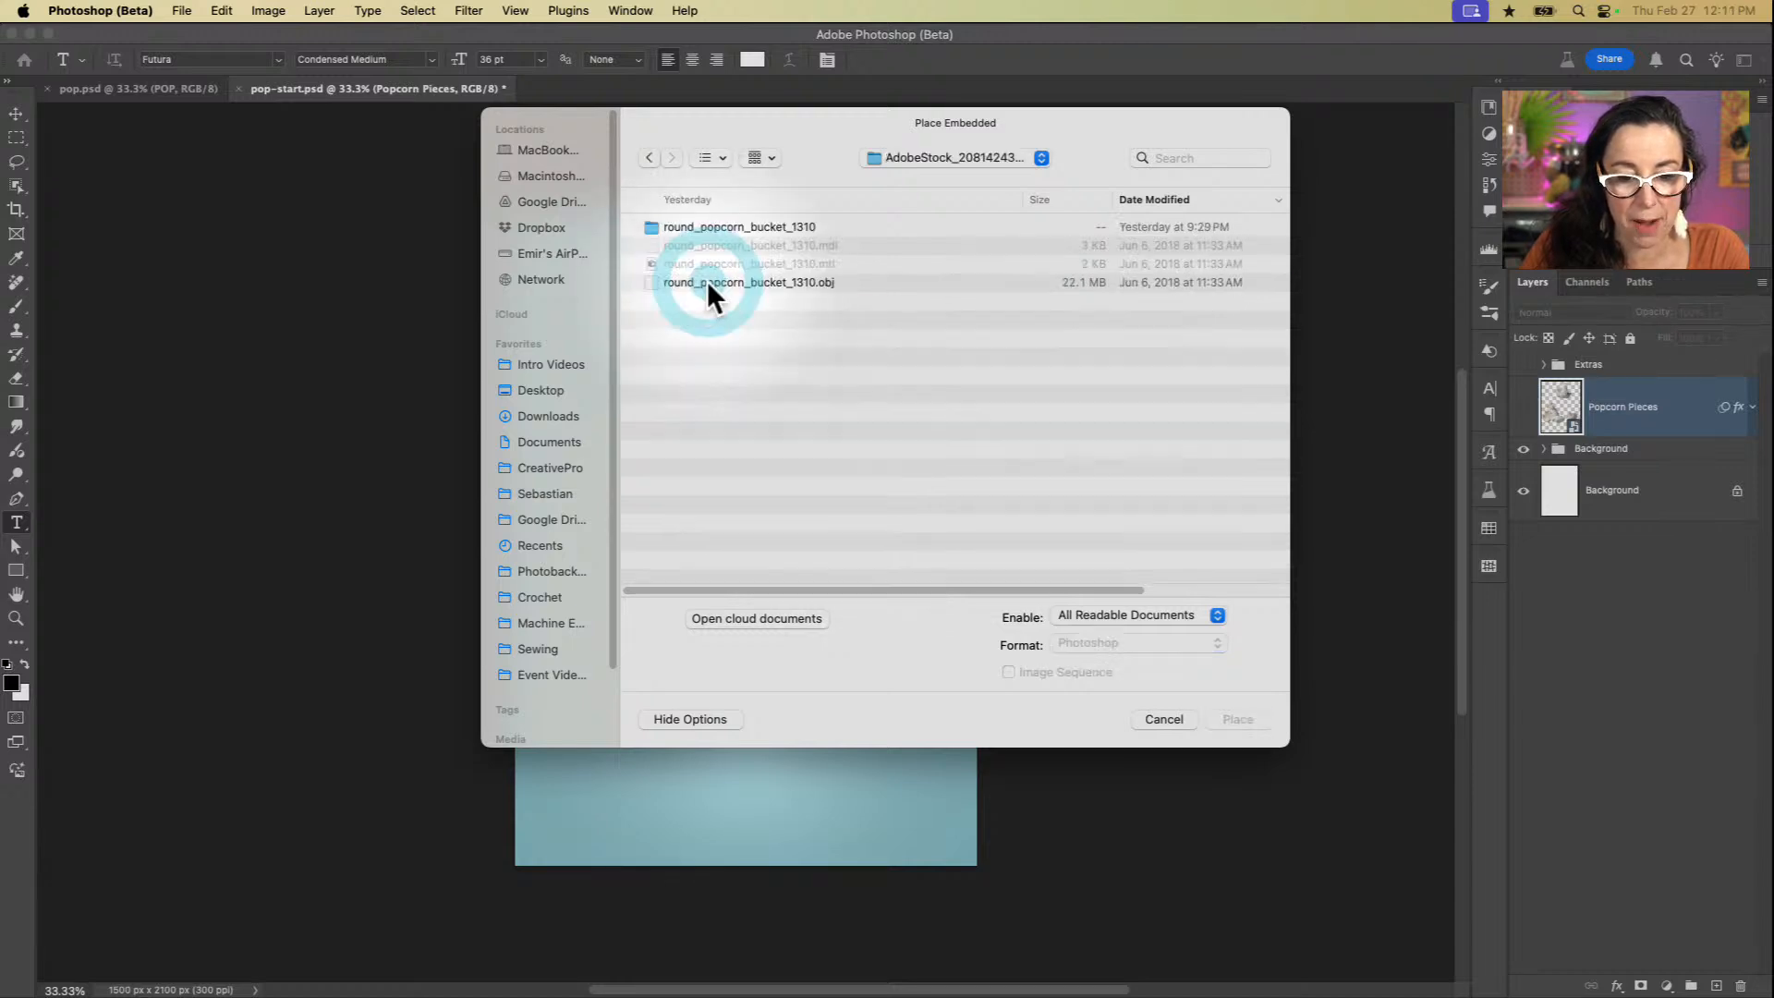
{"action": "left_click", "coordinate": [707, 280]}
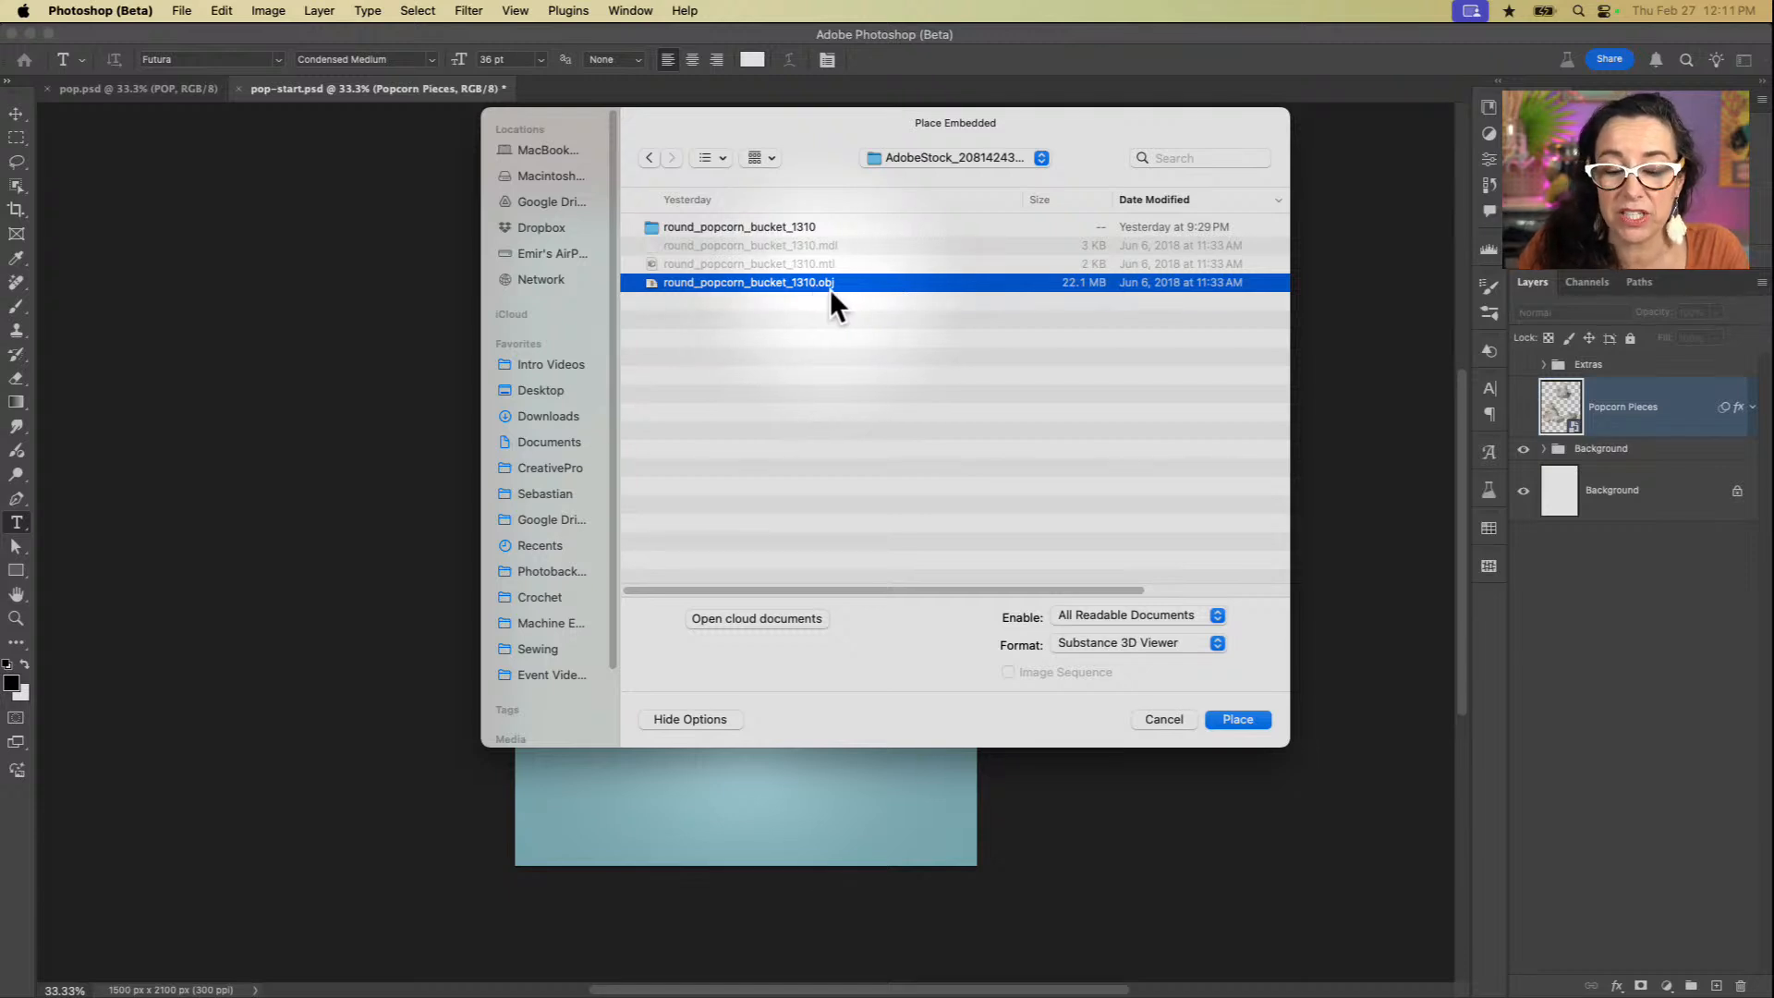
{"action": "left_click", "coordinate": [1251, 715]}
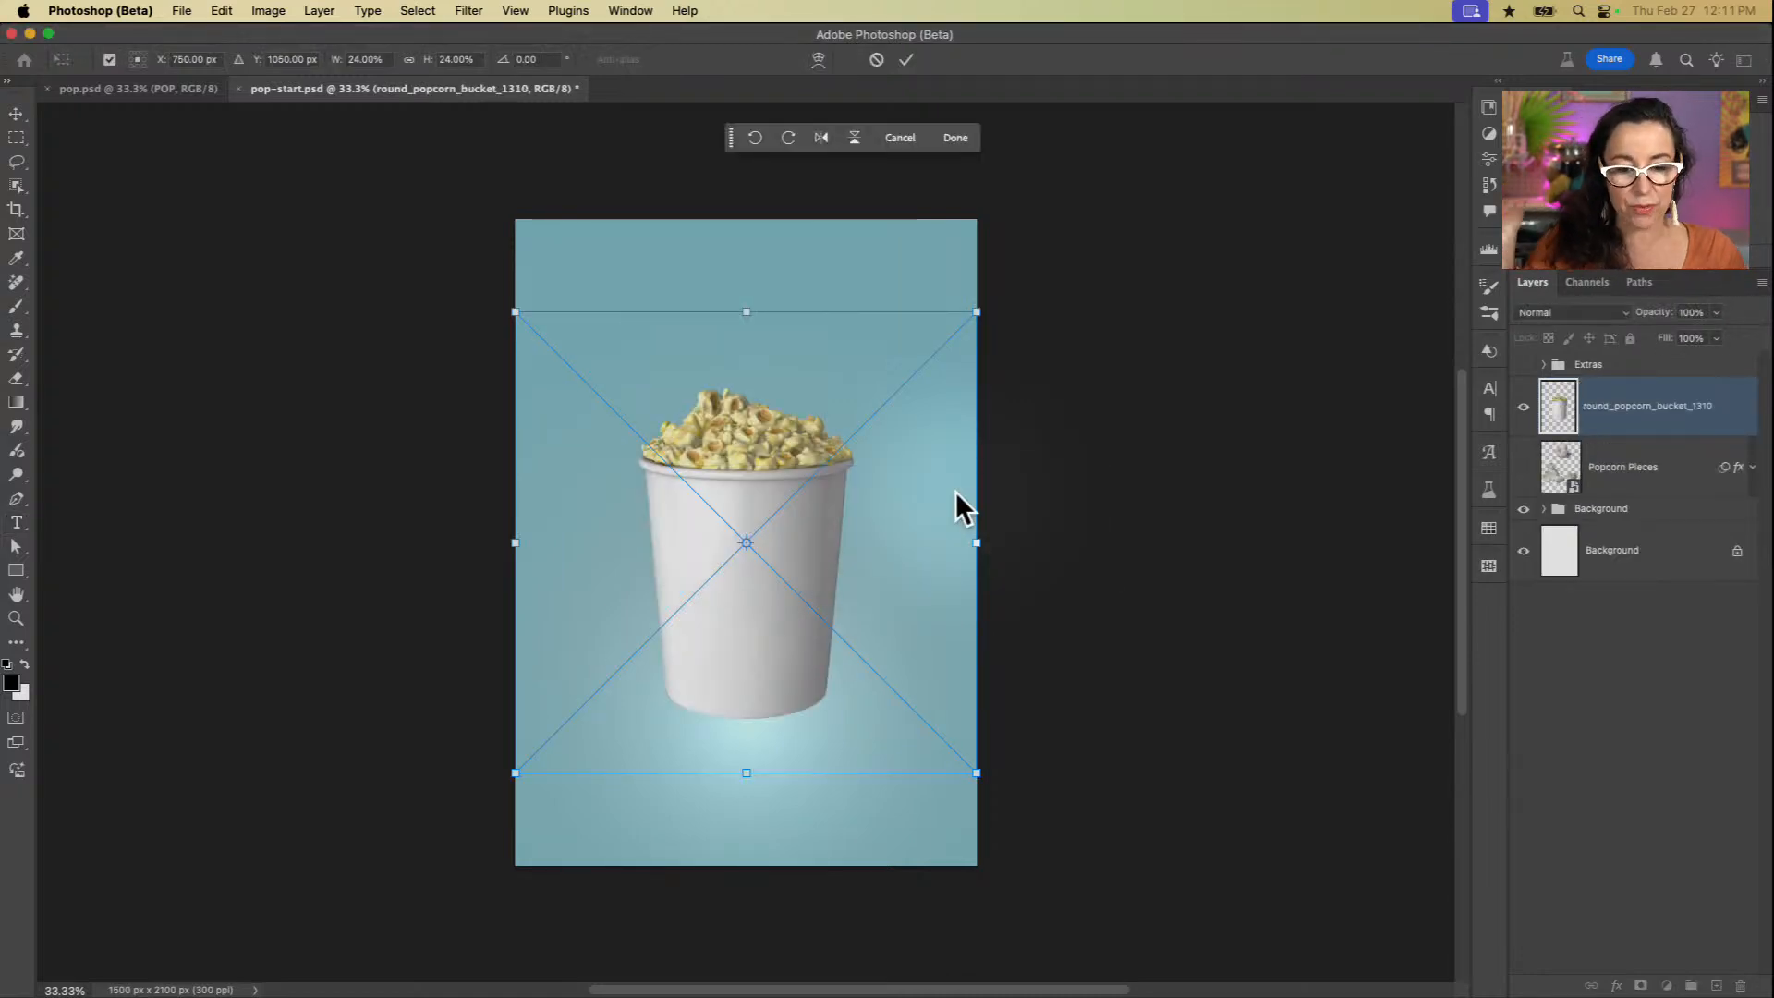
{"action": "left_click", "coordinate": [909, 59]}
Step: Move the placed popcorn bucket slightly up and to the right on the poster with the Move tool
{"action": "key", "text": "t"}
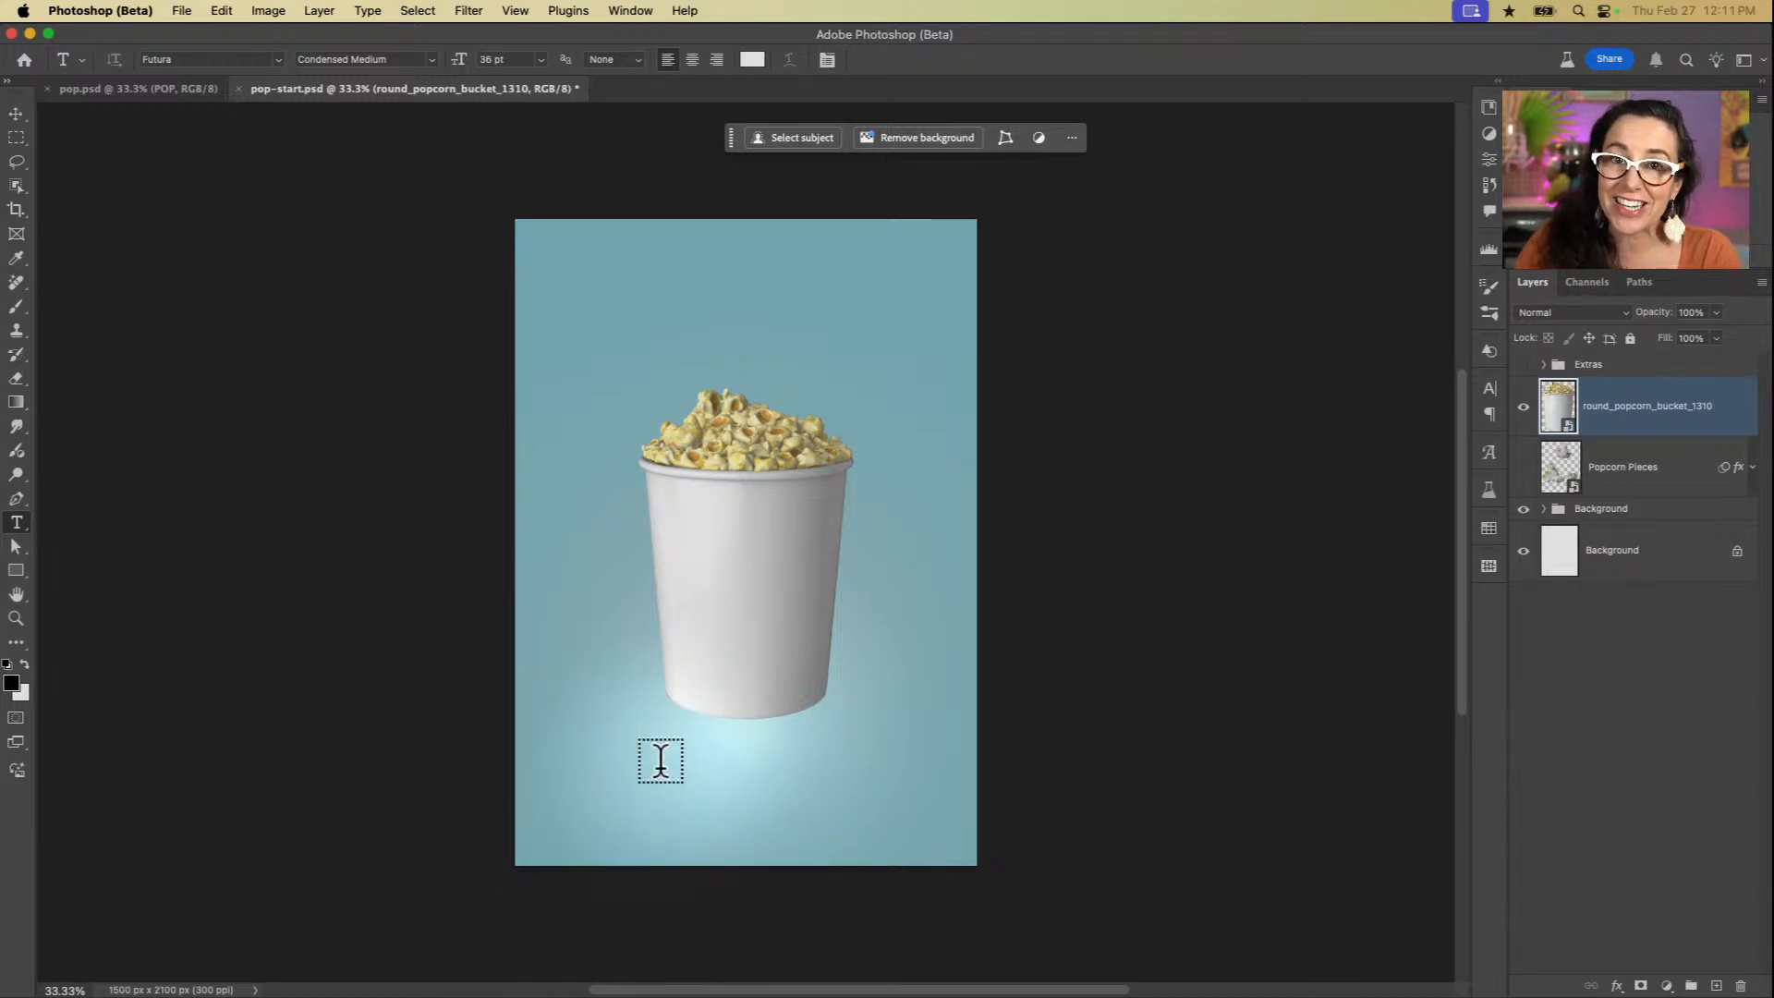
{"action": "key", "text": "v"}
{"action": "left_click", "coordinate": [749, 593]}
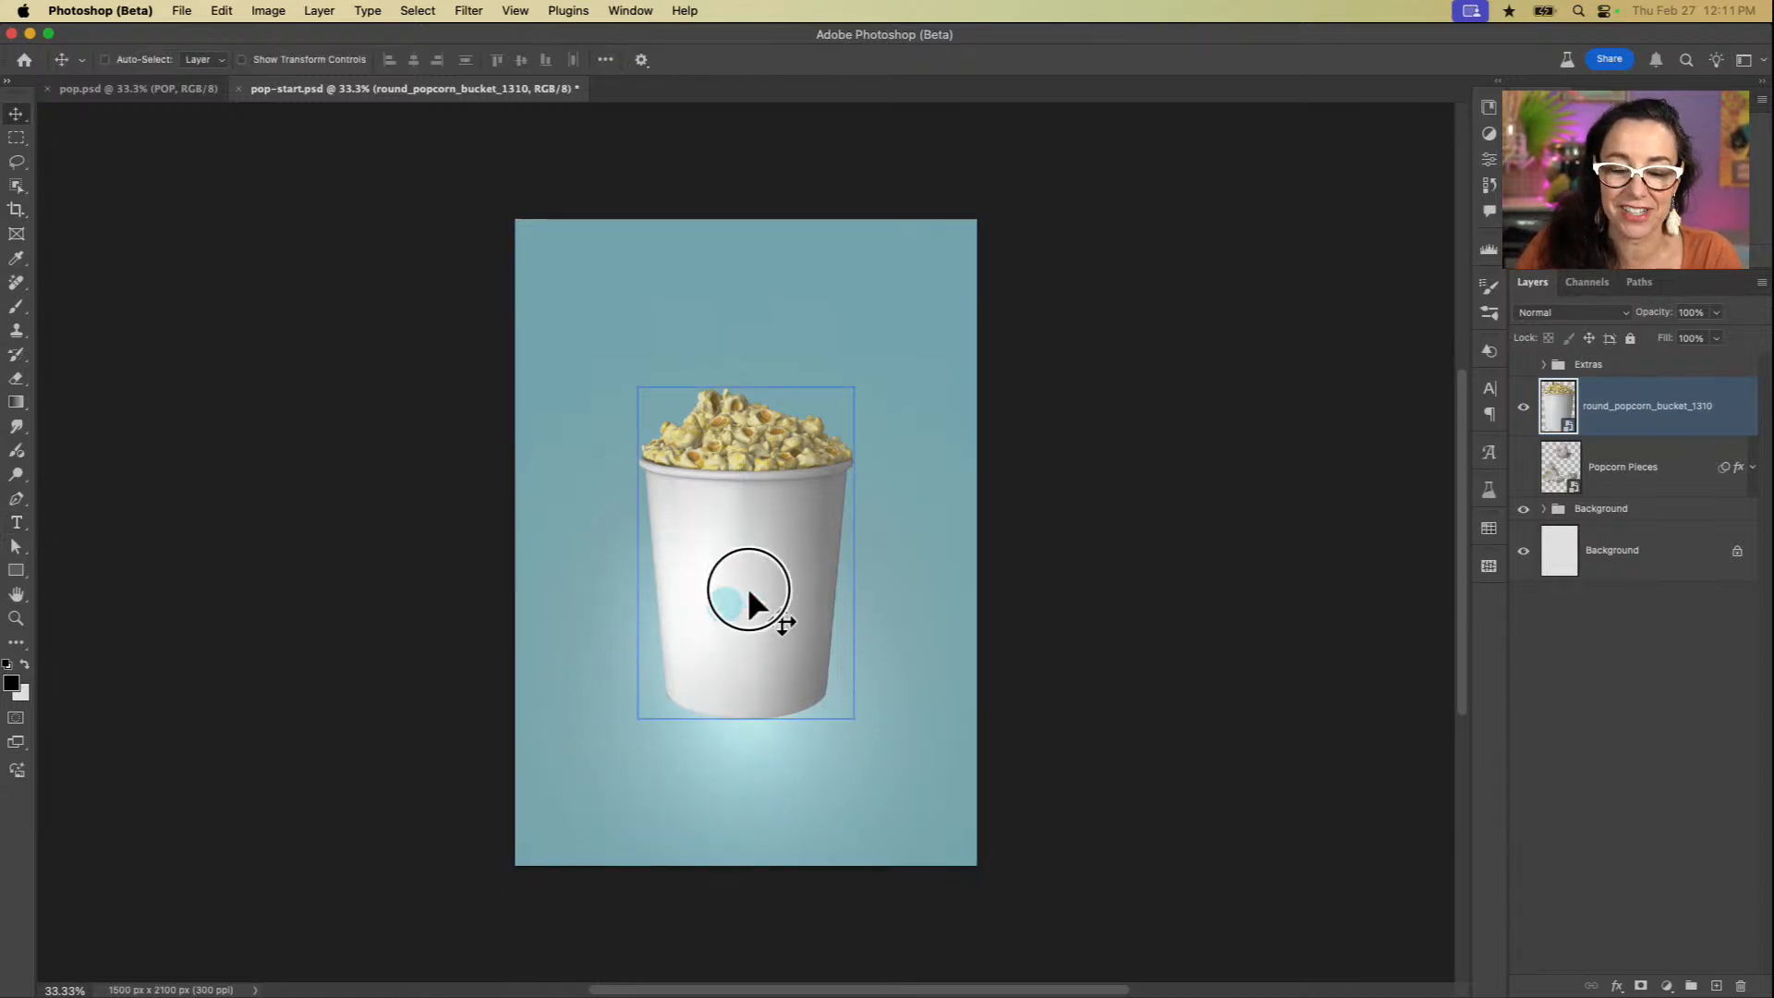
{"action": "left_click_drag", "start_coordinate": [749, 594], "coordinate": [724, 566]}
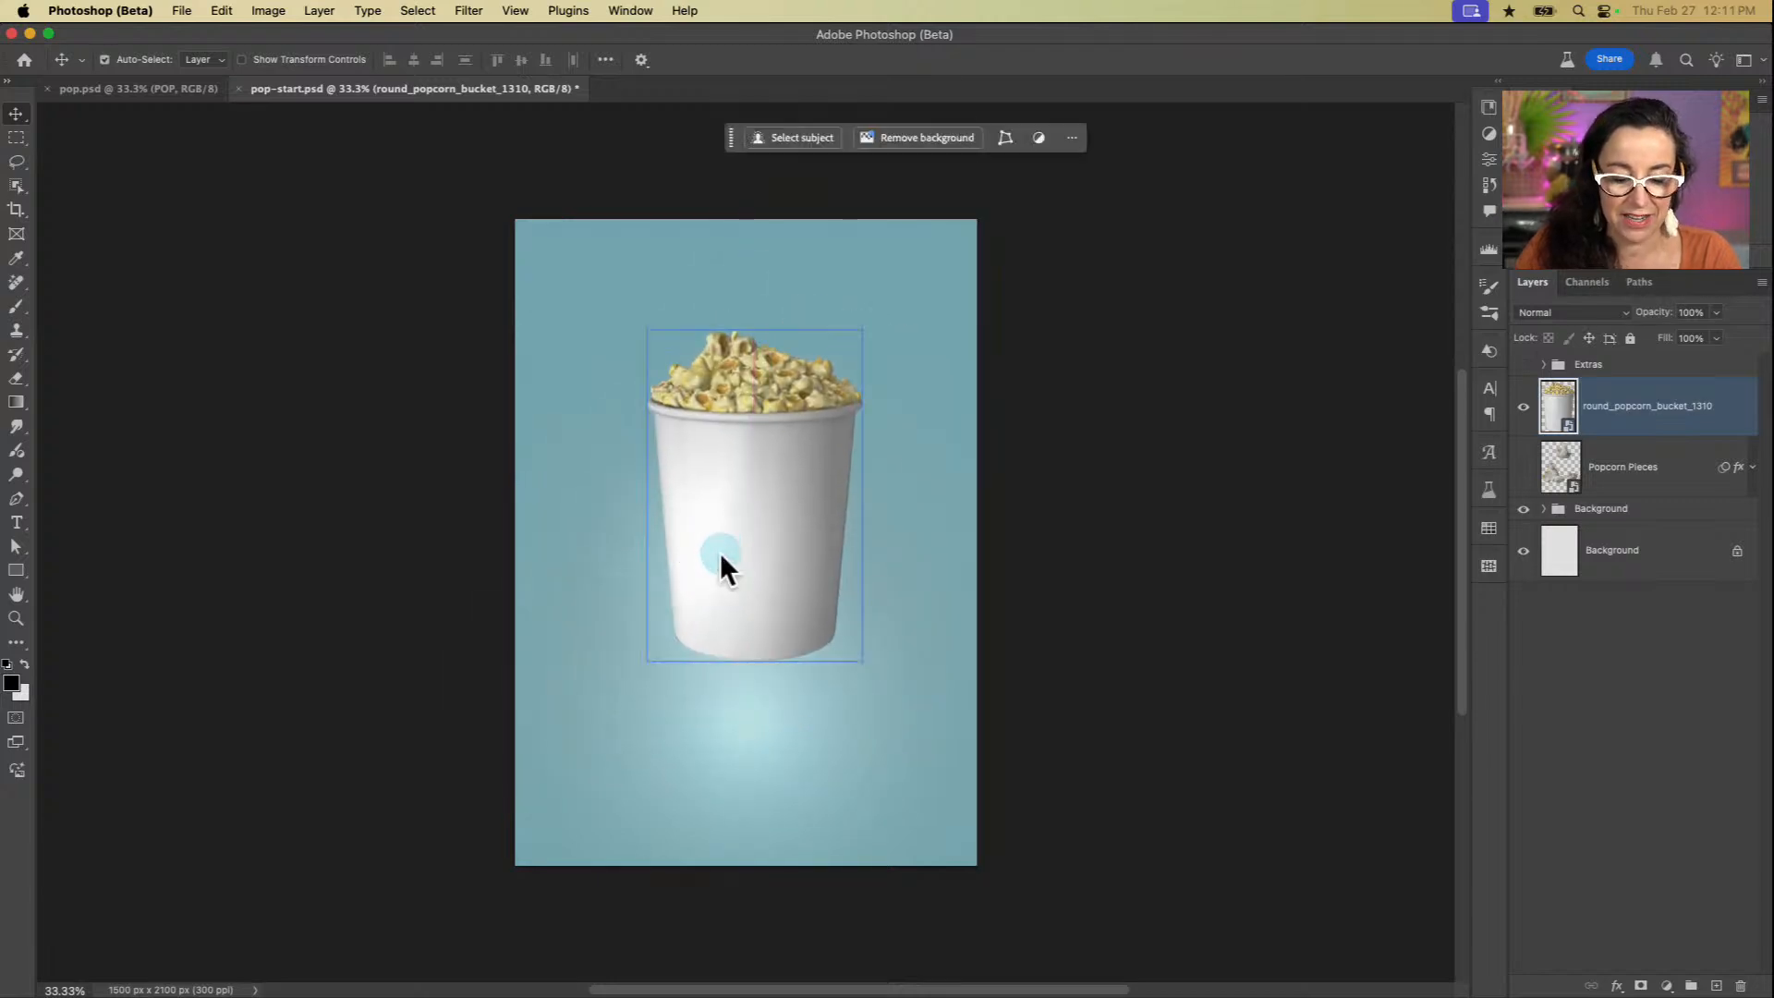
{"action": "key", "text": "super+t"}
{"action": "left_click_drag", "start_coordinate": [1013, 586], "coordinate": [961, 531]}
{"action": "key", "text": "Escape"}
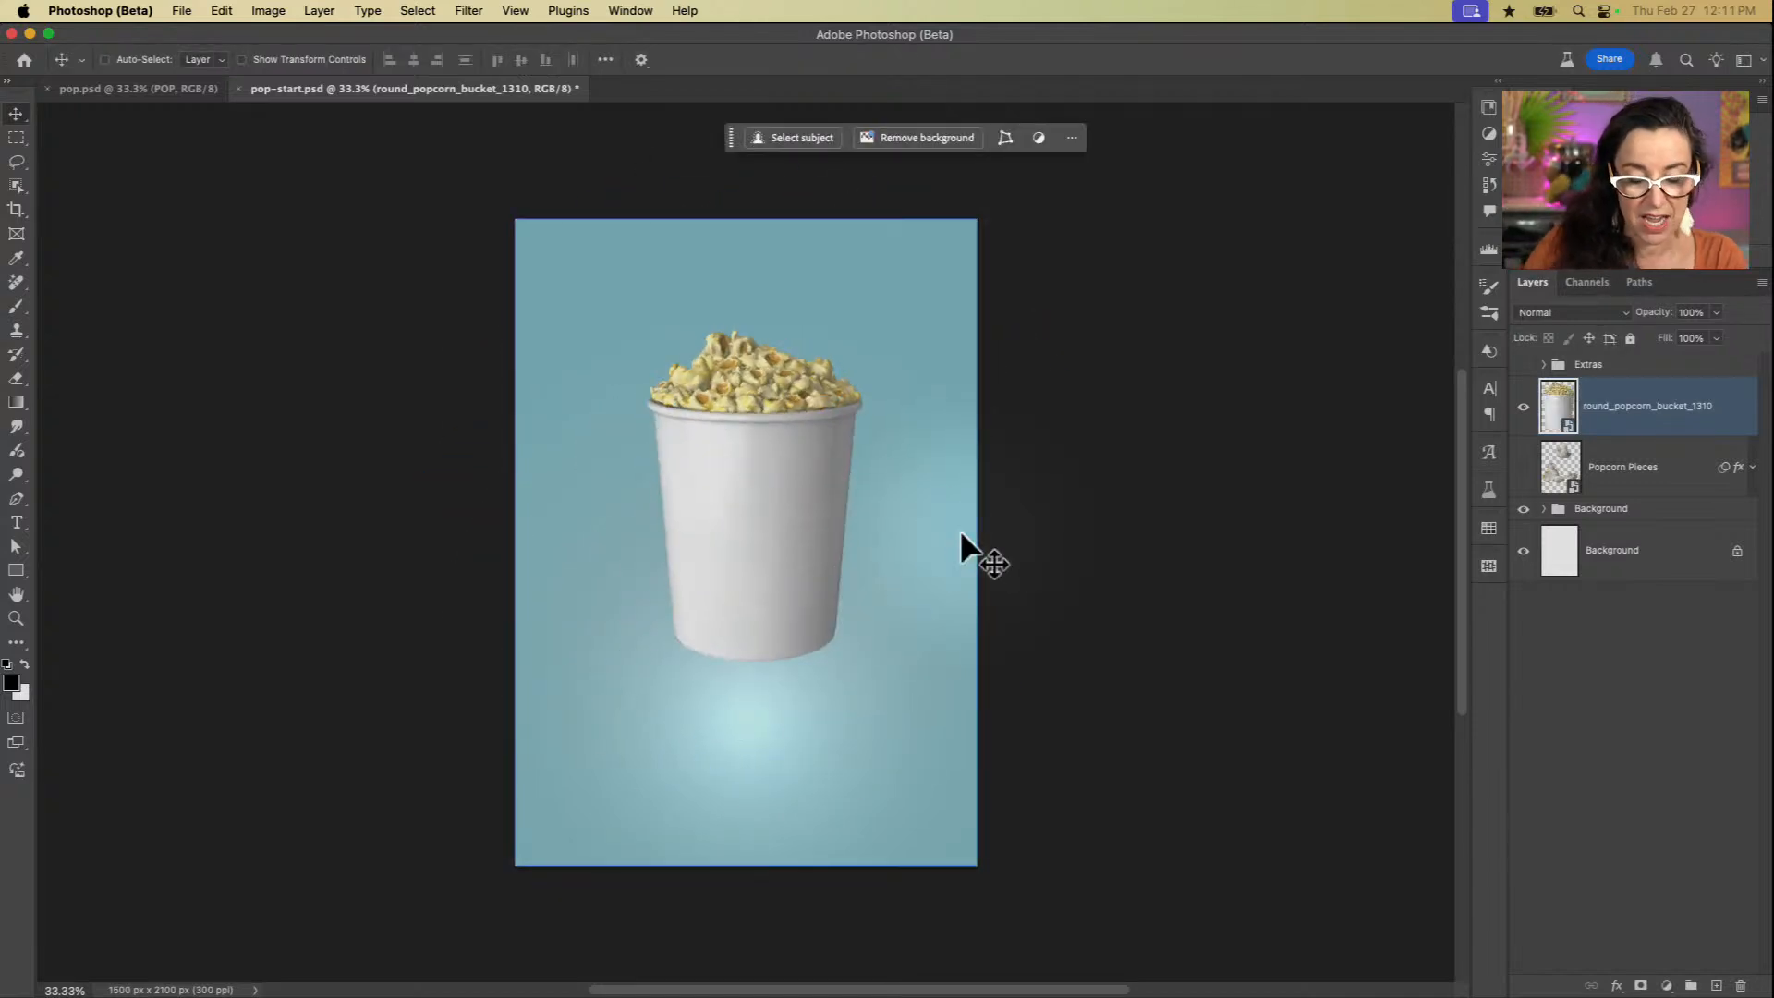
Step: Shift the bucket slightly down and open its 3D layer in Substance 3D Viewer (Beta), placing the viewer window fully in view
{"action": "left_click_drag", "start_coordinate": [793, 515], "coordinate": [796, 545]}
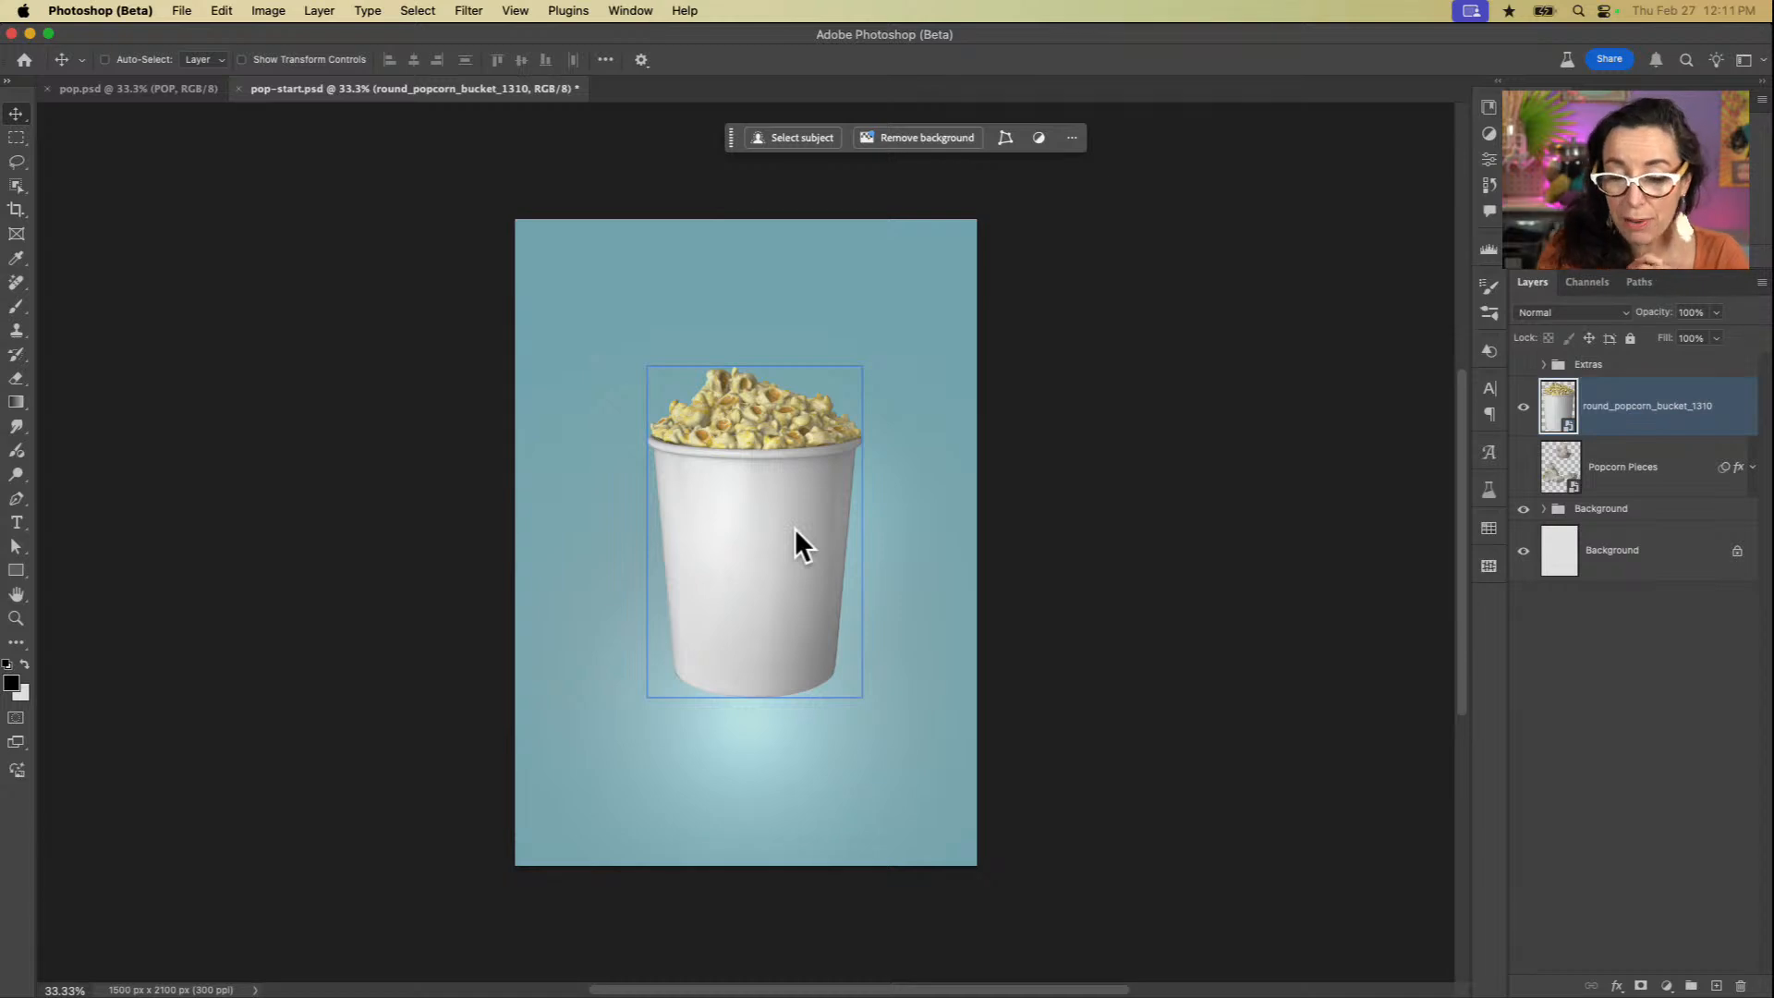
{"action": "double_click", "coordinate": [1569, 426]}
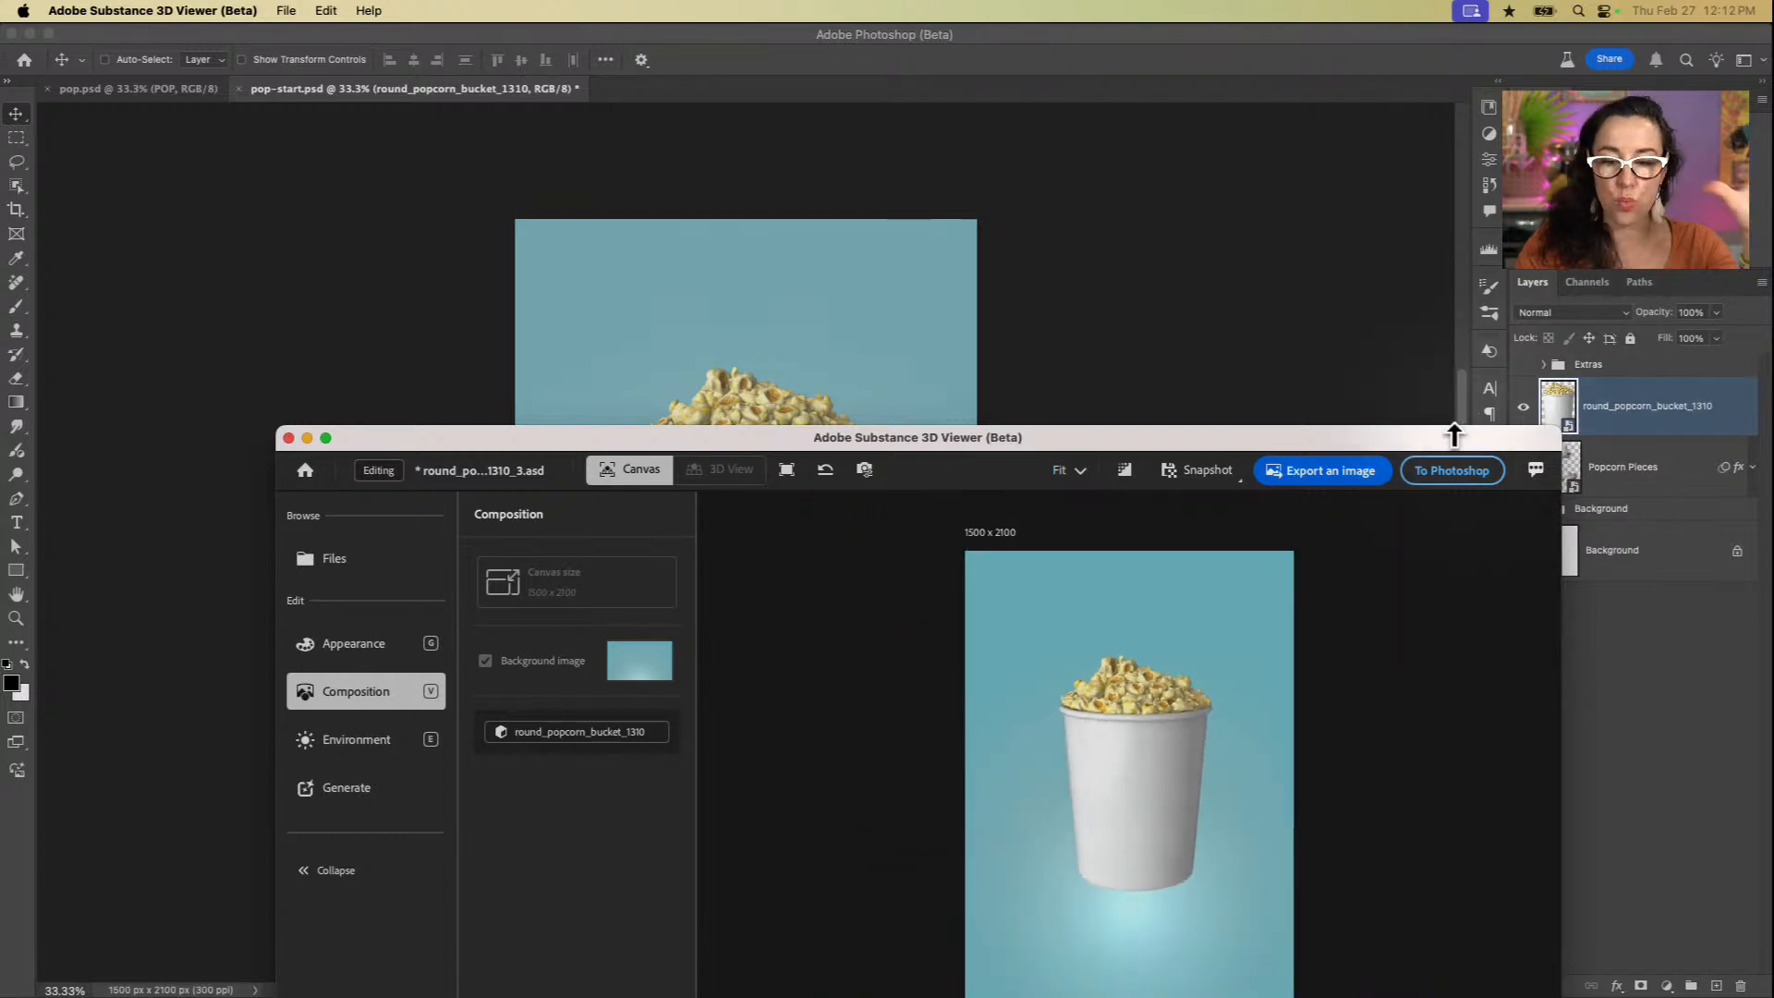
{"action": "left_click_drag", "start_coordinate": [1373, 429], "coordinate": [1231, 106]}
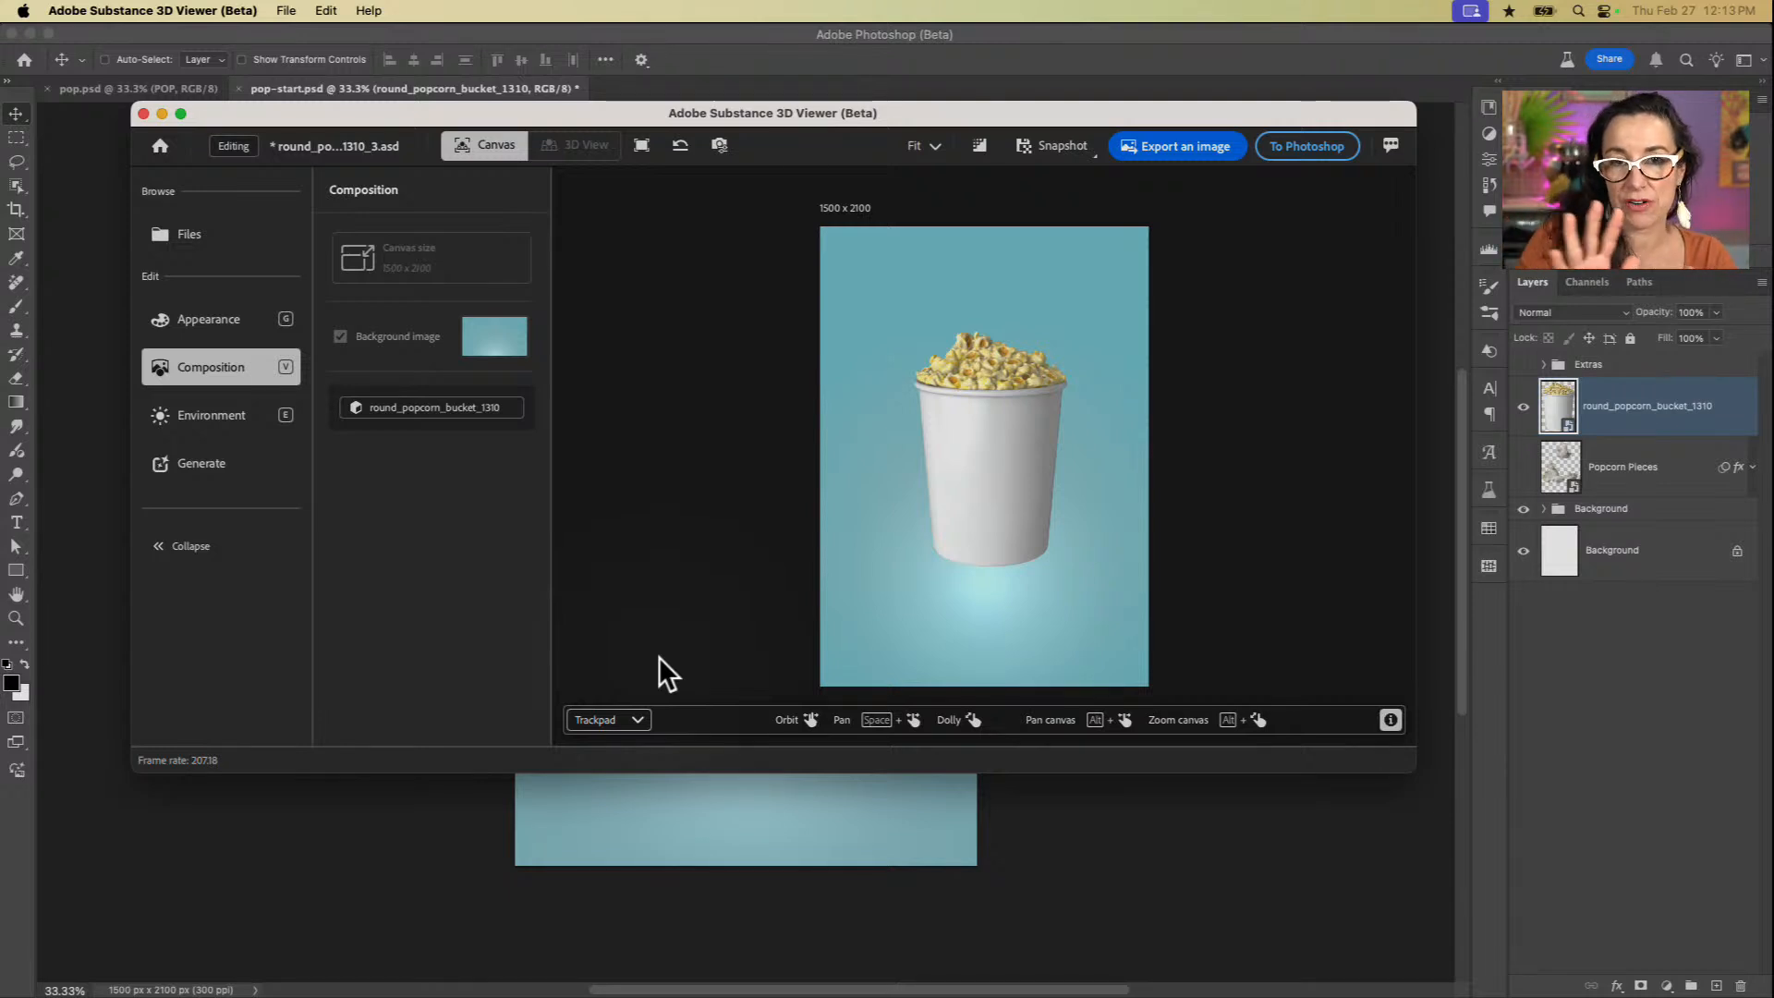
Step: Review the viewer's mouse and trackpad navigation modes, keeping Trackpad selected
{"action": "left_click", "coordinate": [640, 720]}
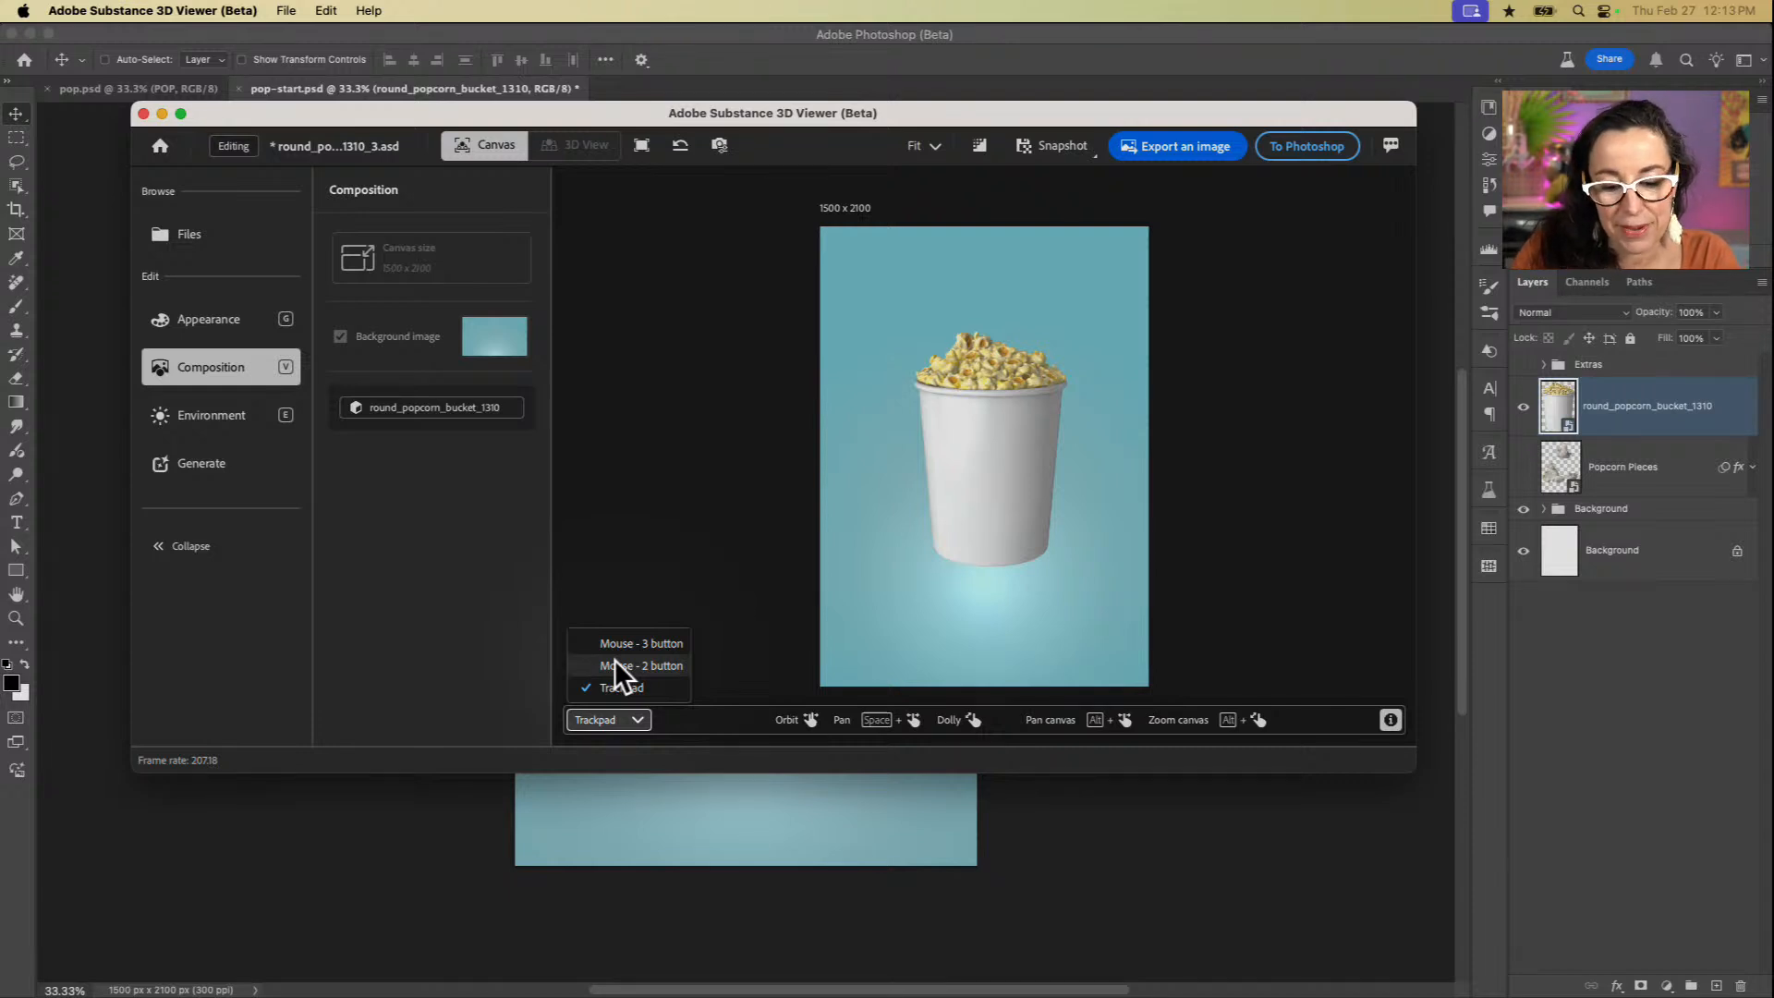
{"action": "mouse_move", "coordinate": [789, 719]}
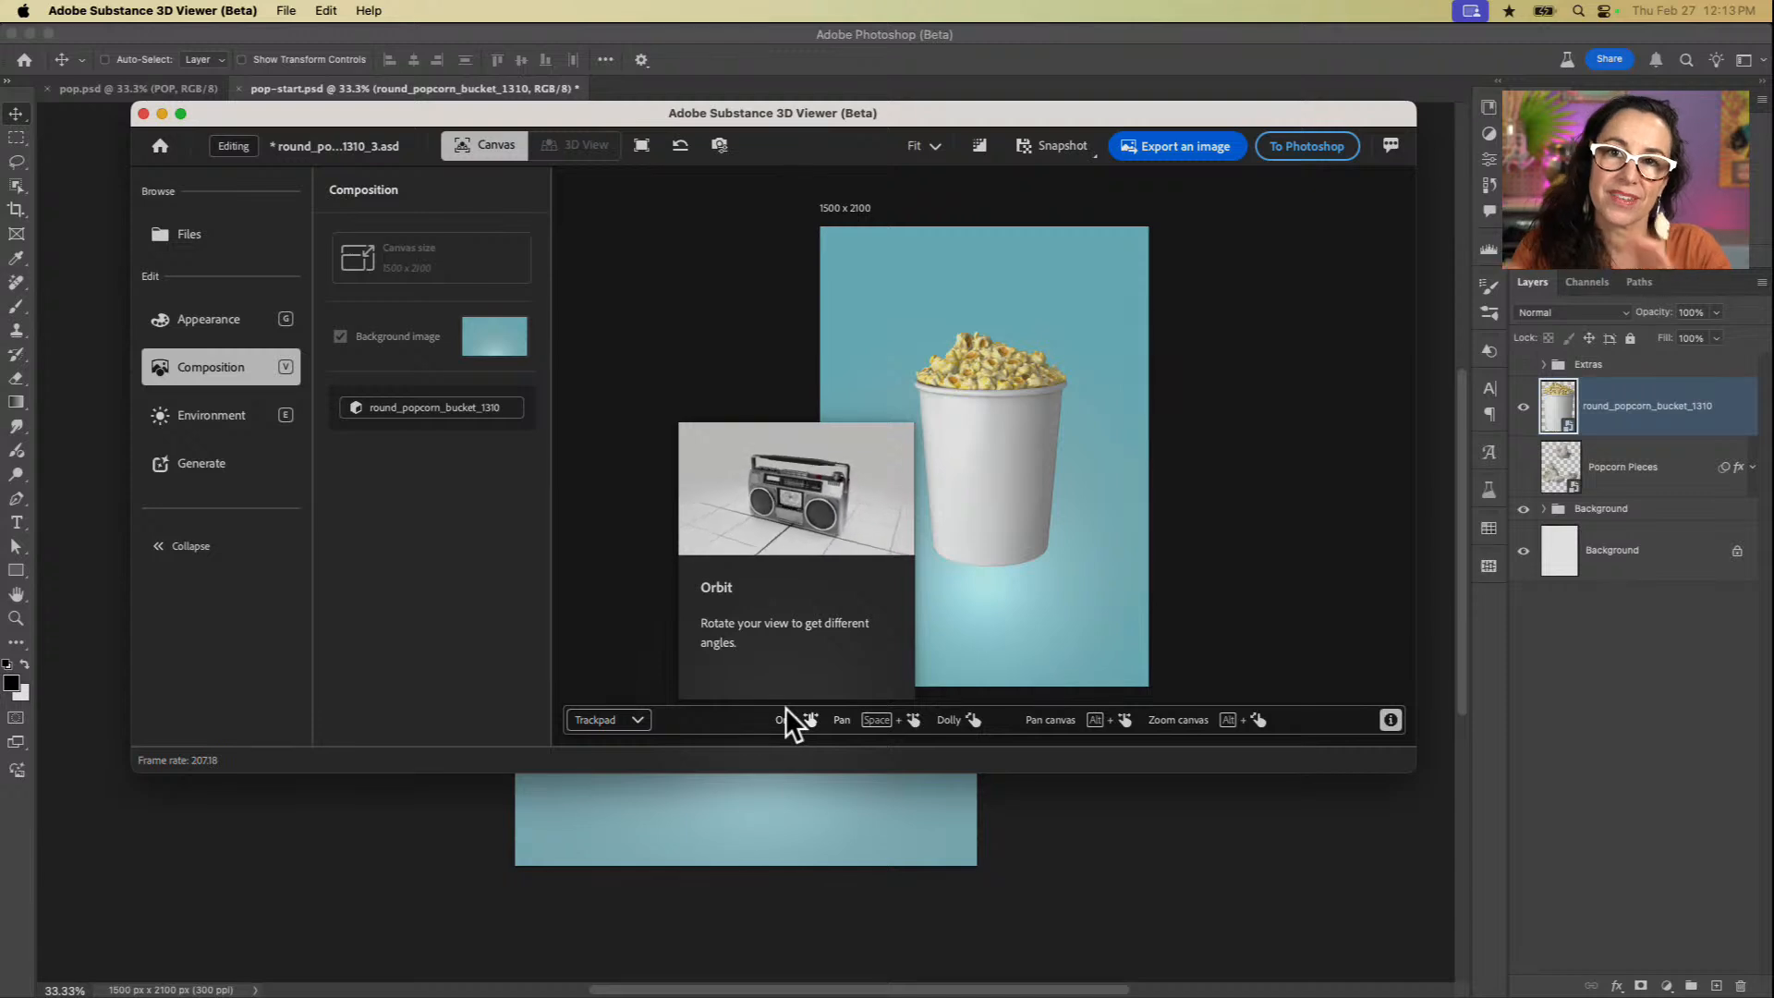
{"action": "left_click", "coordinate": [635, 720]}
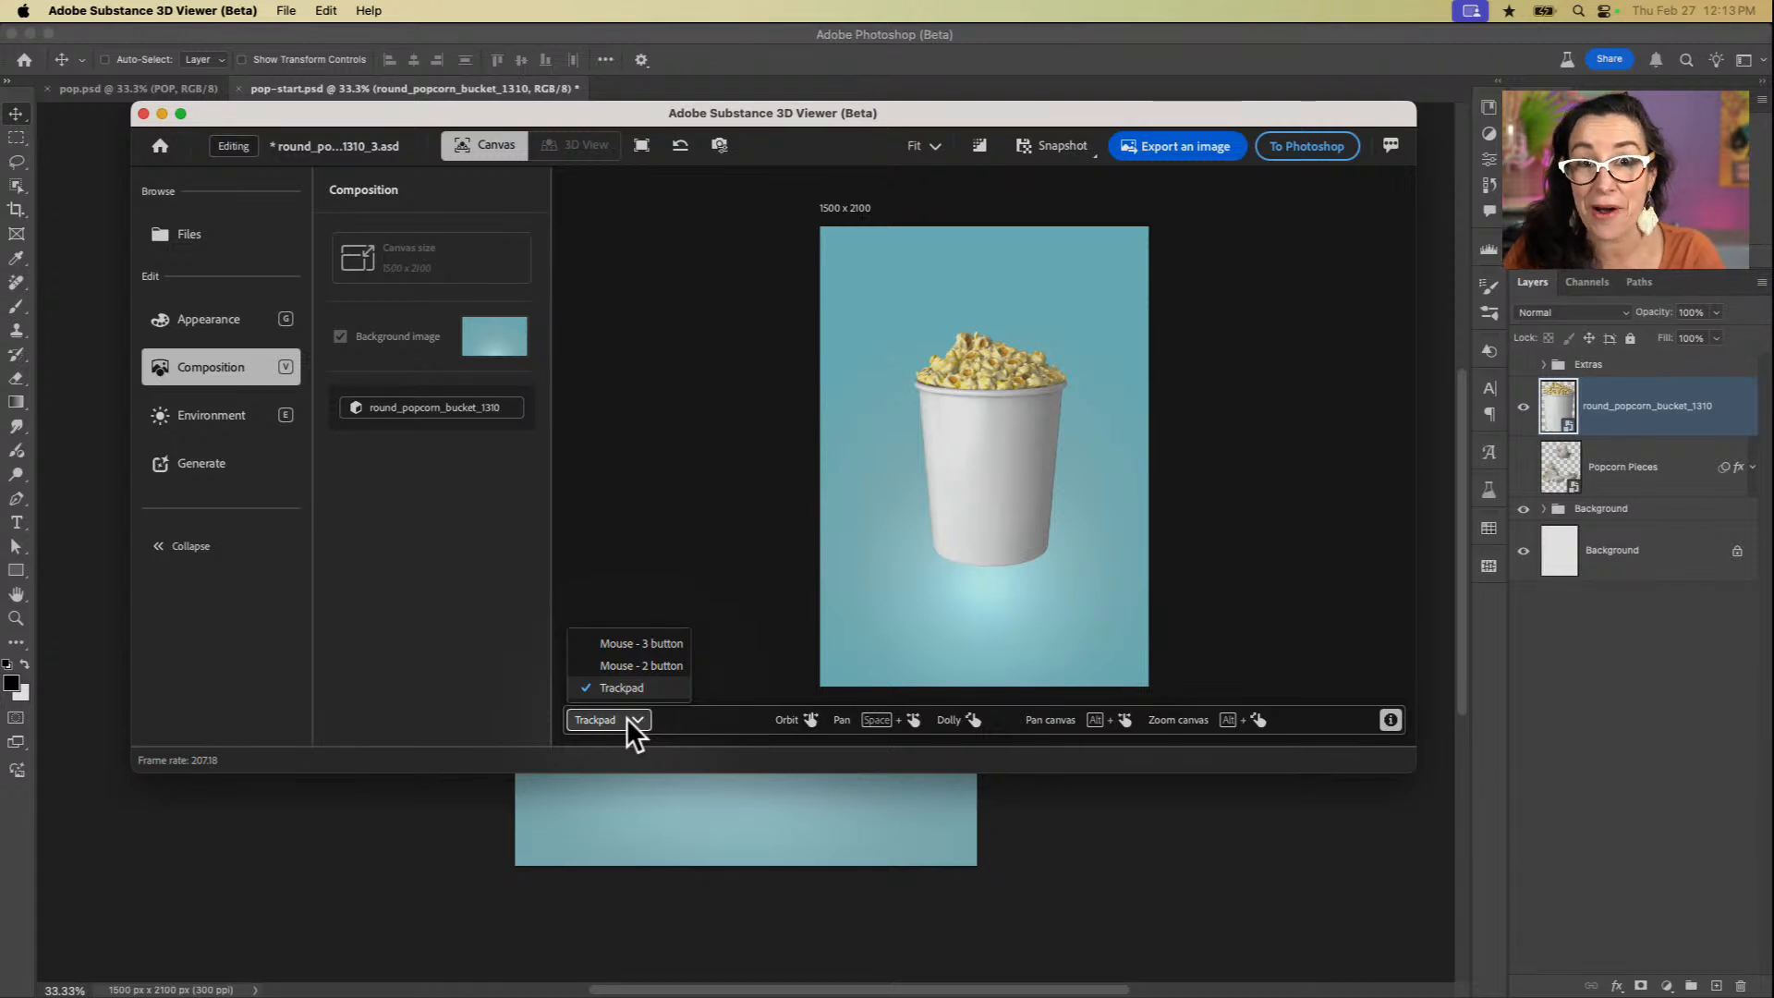
{"action": "left_click", "coordinate": [626, 717]}
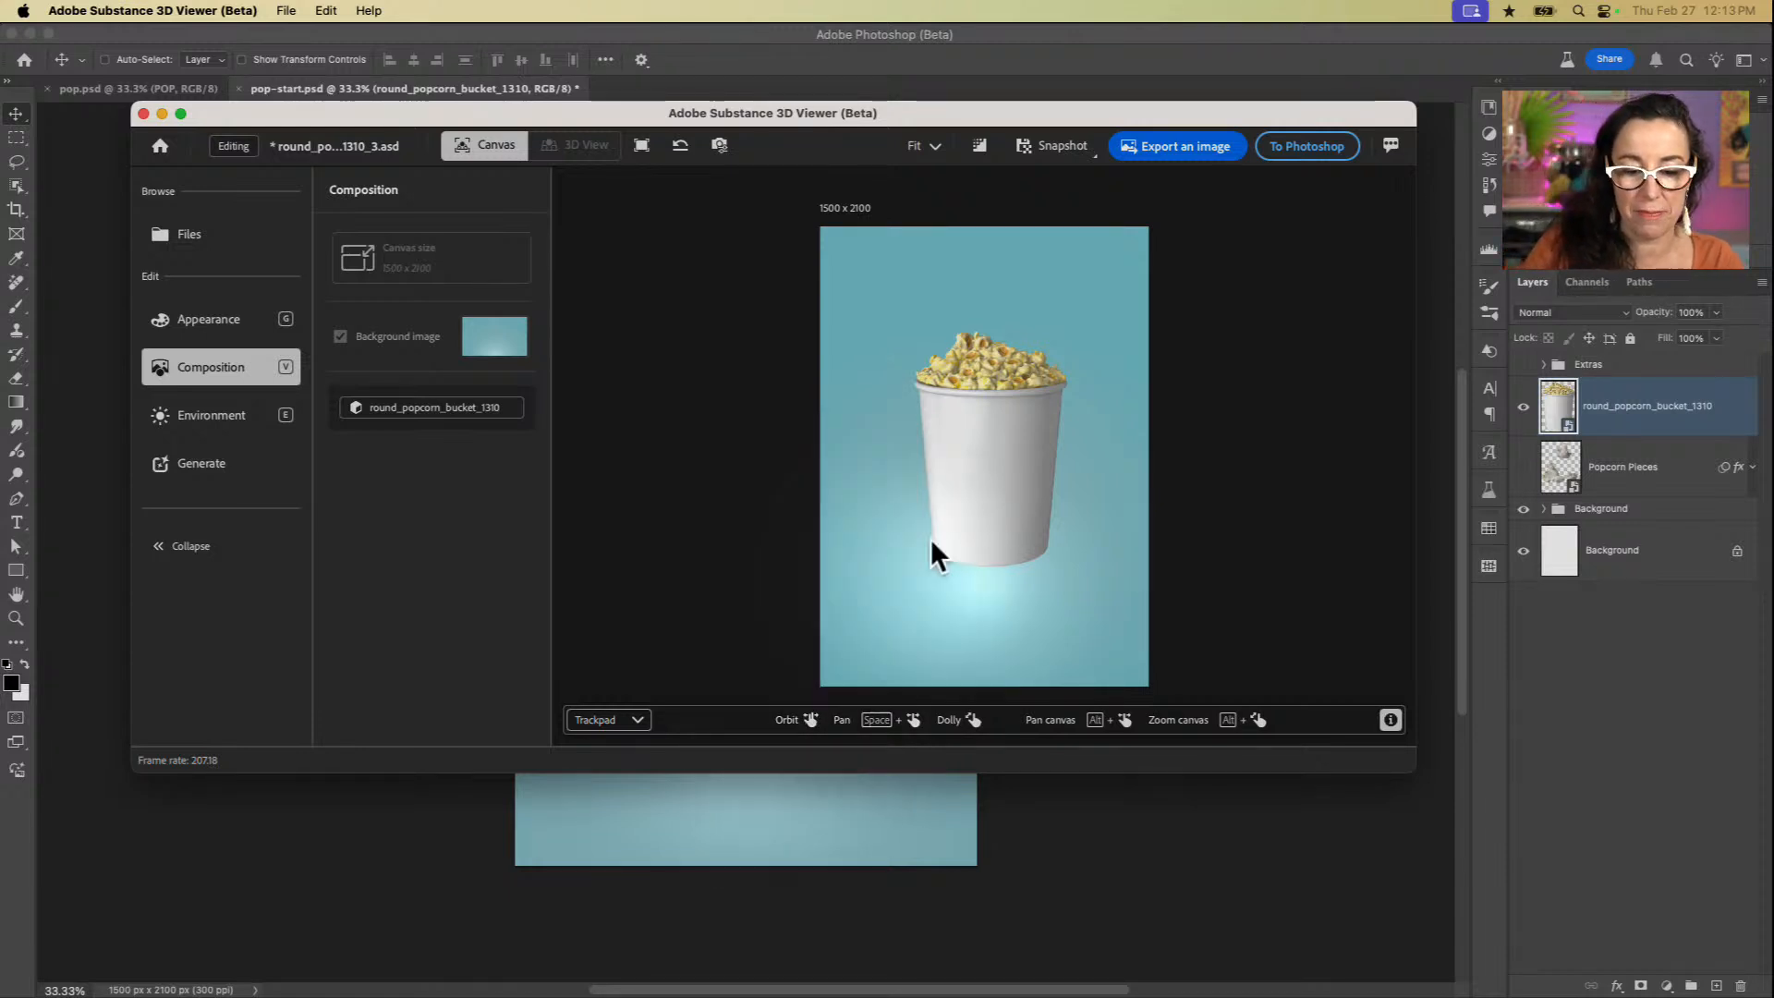
Step: Orbit the popcorn bucket through a full vertical turn and leave it upright, tilted slightly to show the popcorn
{"action": "scroll", "coordinate": [954, 507], "scroll_direction": "up", "scroll_amount": 10}
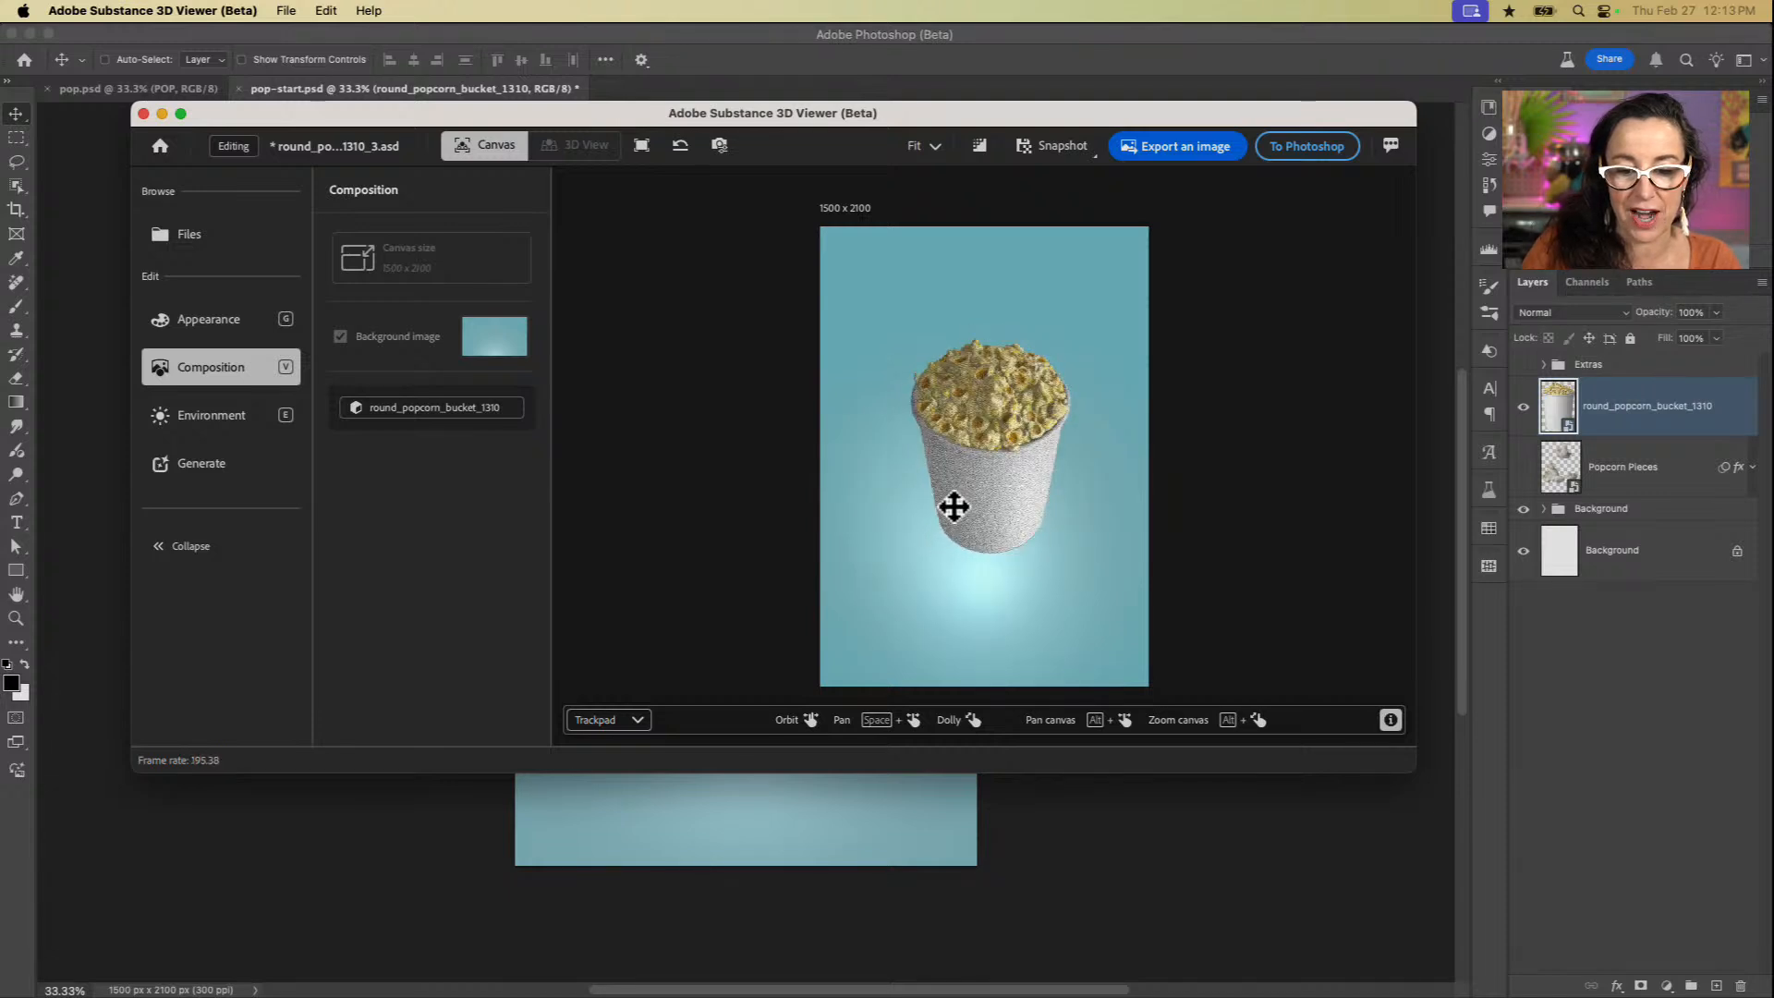
{"action": "scroll", "coordinate": [953, 506], "scroll_direction": "down", "scroll_amount": 10}
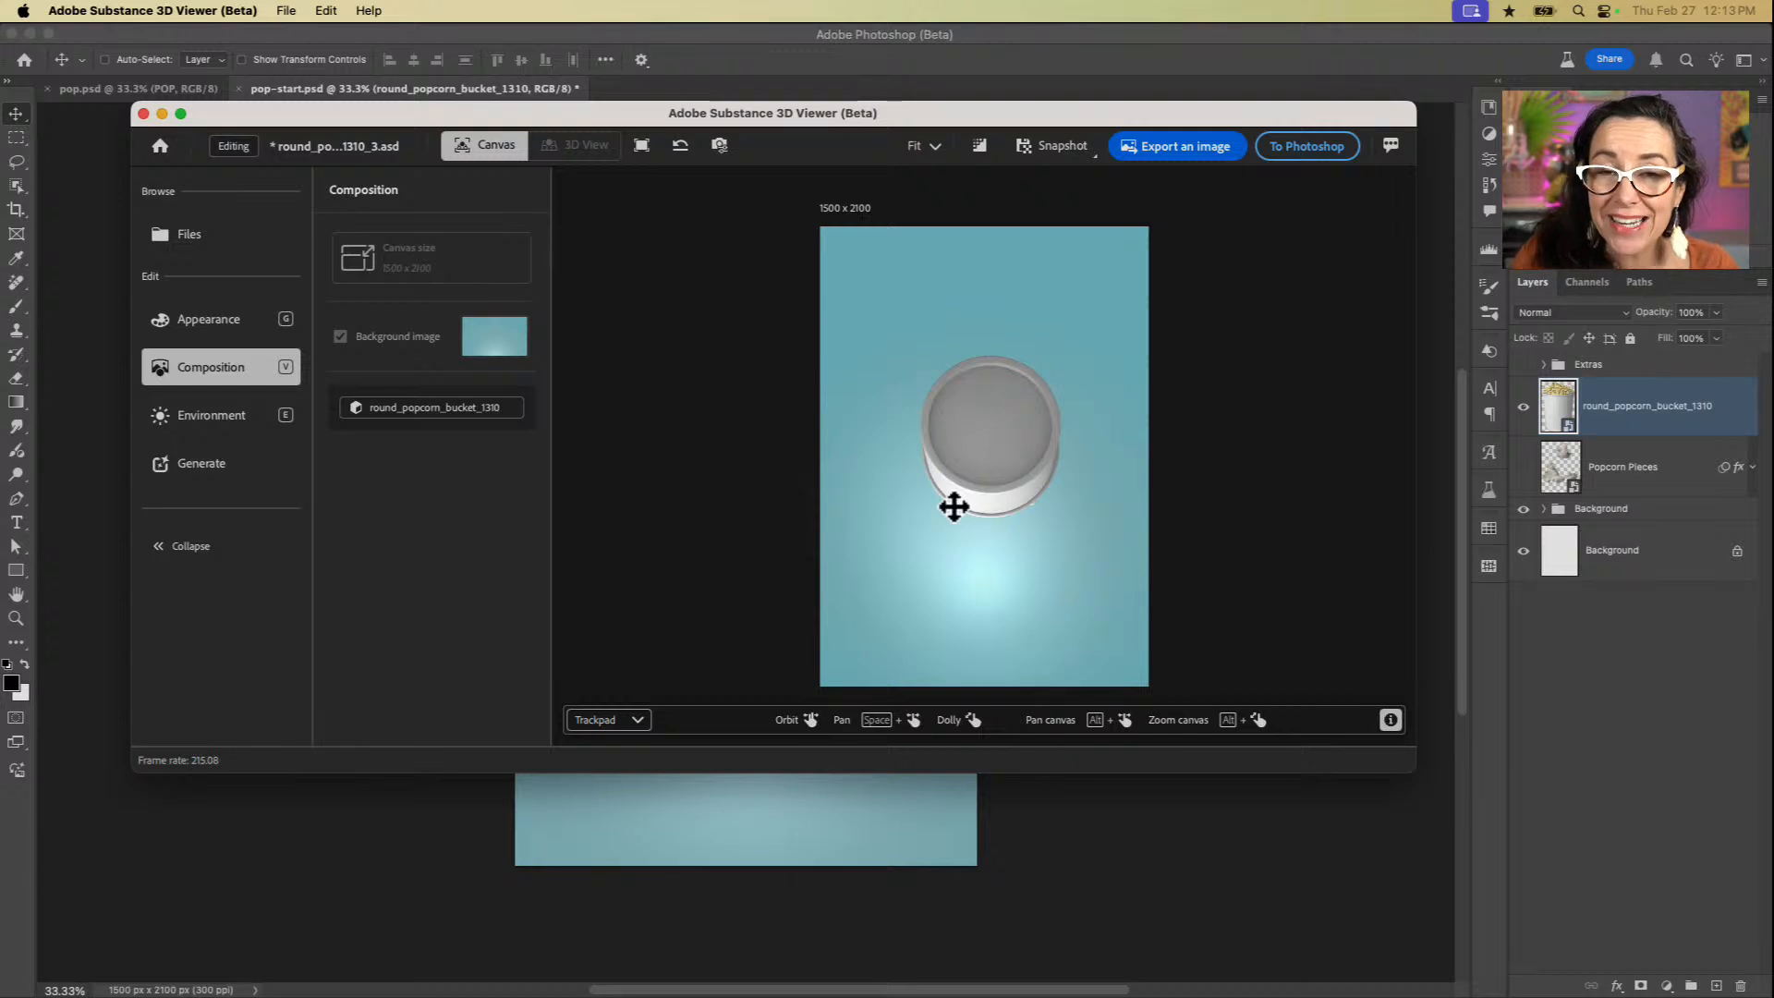
{"action": "scroll", "coordinate": [953, 506], "scroll_direction": "down", "scroll_amount": 10}
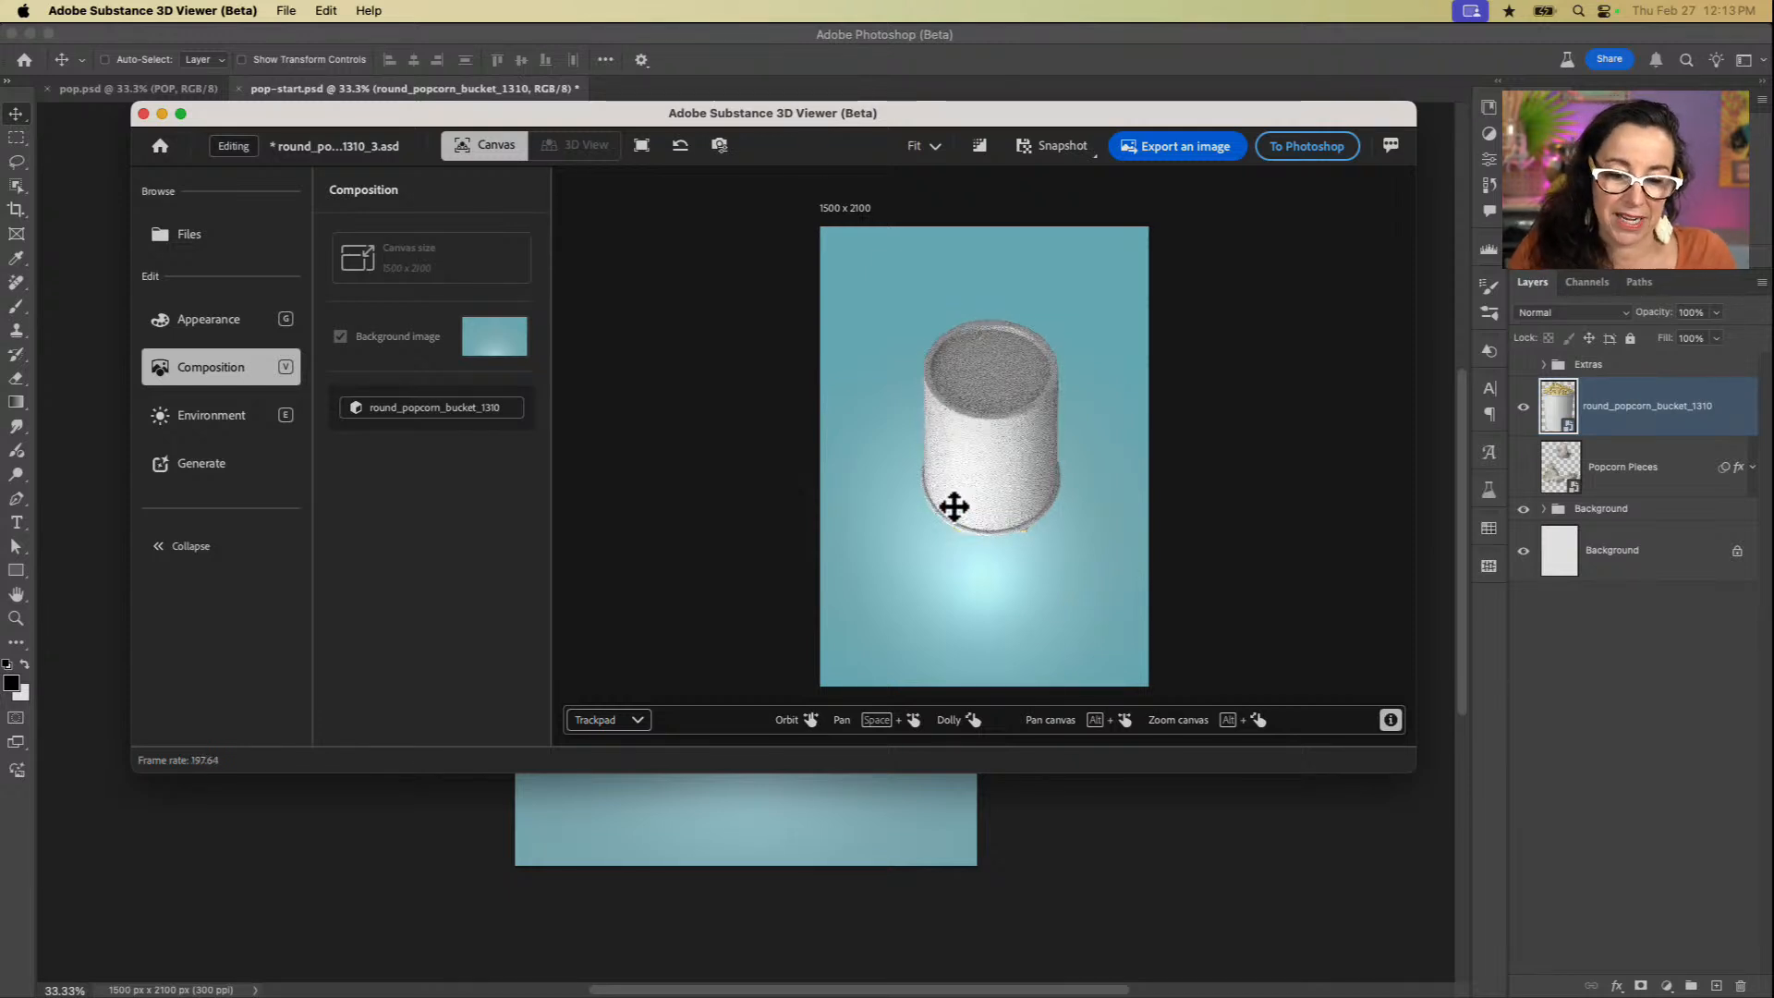
{"action": "scroll", "coordinate": [954, 506], "scroll_direction": "down", "scroll_amount": 5}
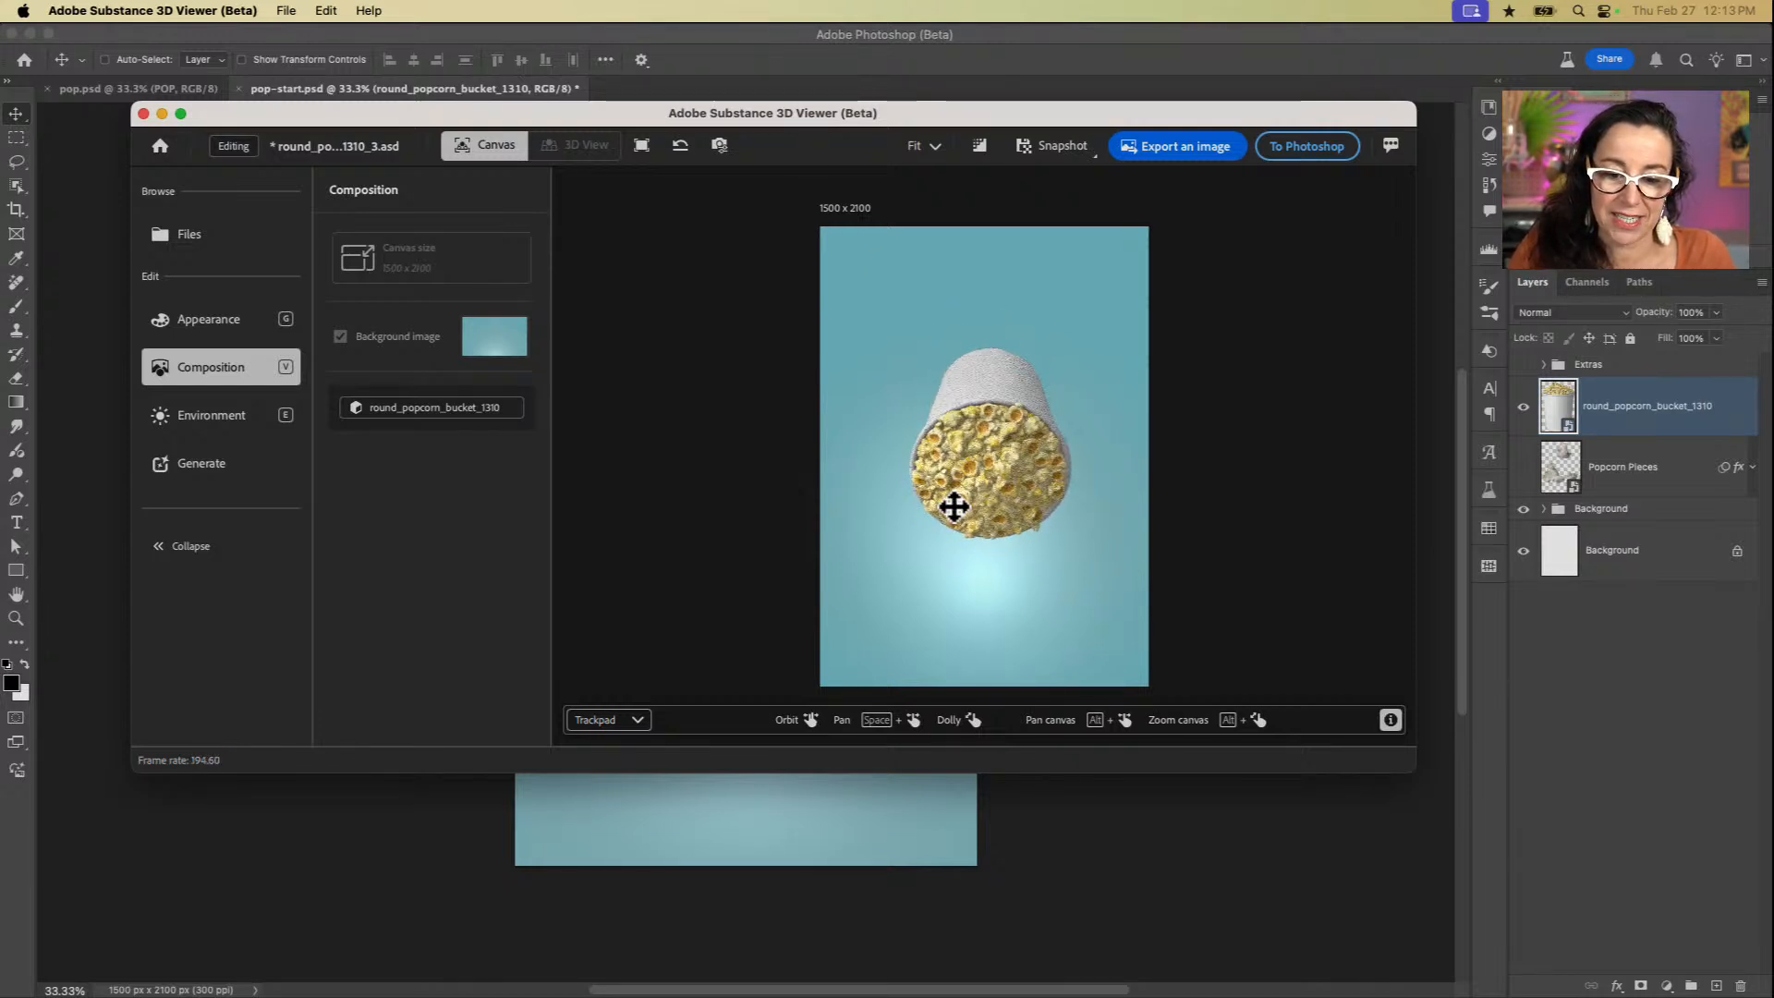
{"action": "scroll", "coordinate": [953, 506], "scroll_direction": "down", "scroll_amount": 10}
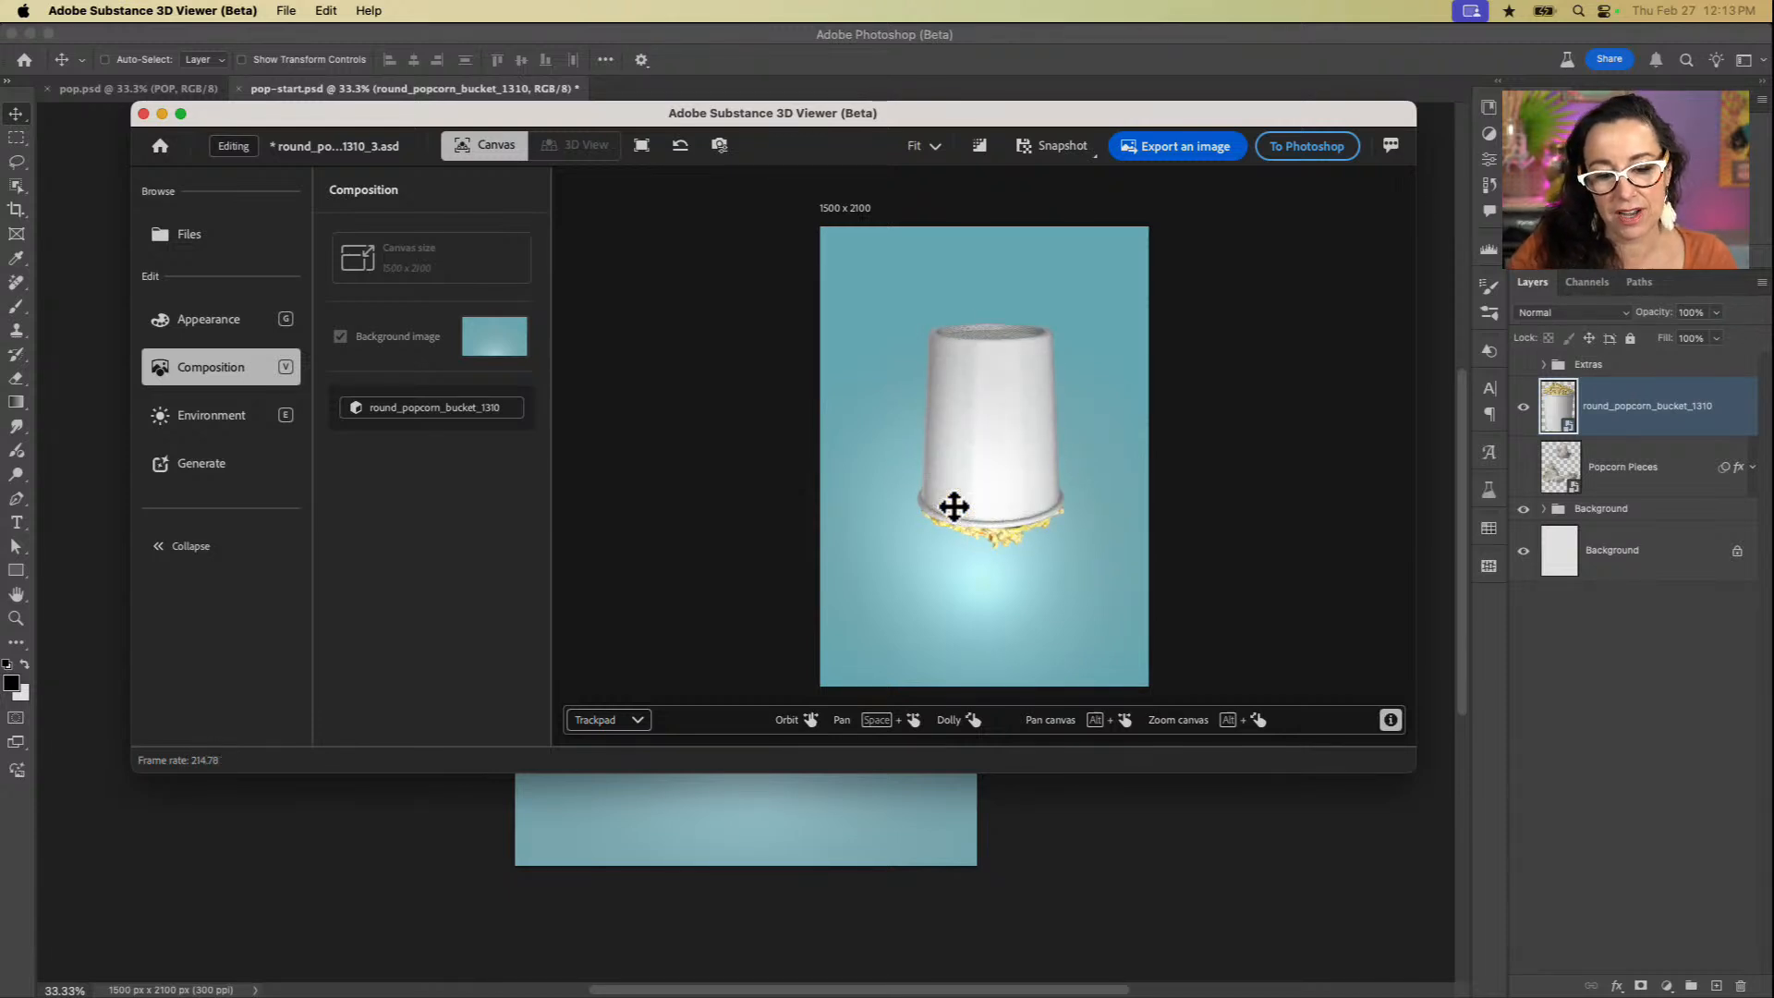
{"action": "scroll", "coordinate": [953, 506], "scroll_direction": "down", "scroll_amount": 2}
{"action": "scroll", "coordinate": [953, 506], "scroll_direction": "down", "scroll_amount": 10}
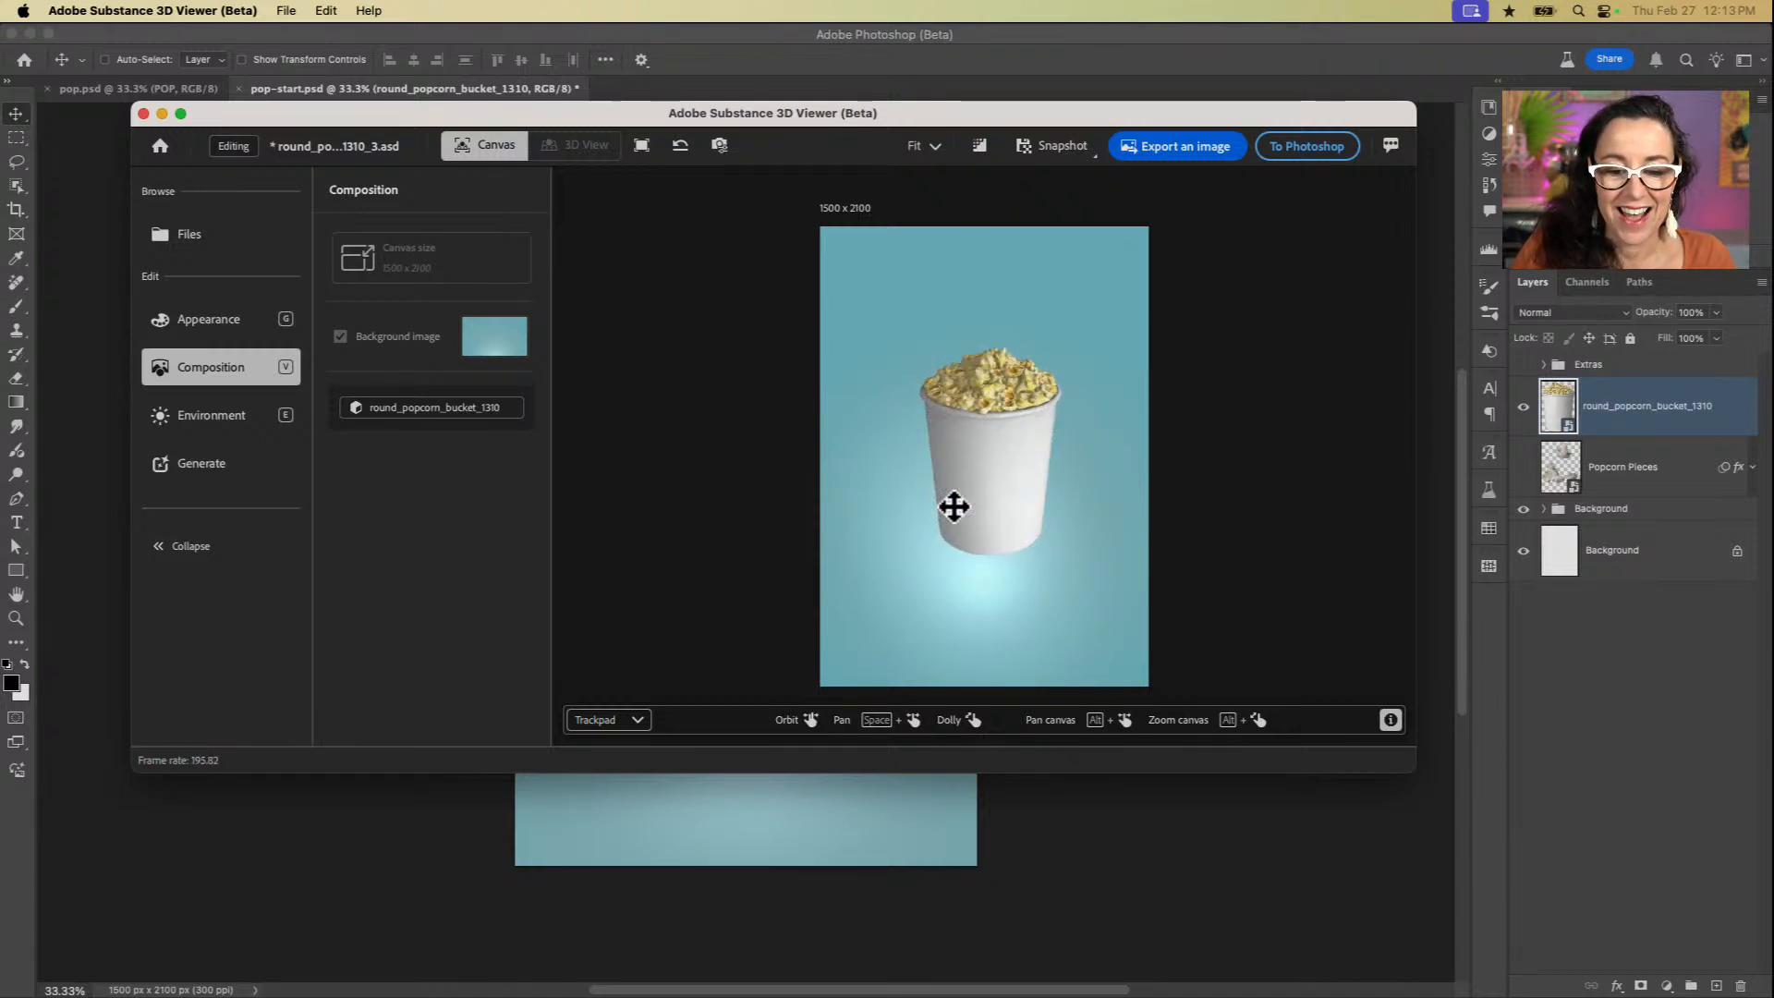
Step: Pan the bucket slightly down and left on the canvas and orbit it to a nearly front-on view
{"action": "mouse_move", "coordinate": [909, 728]}
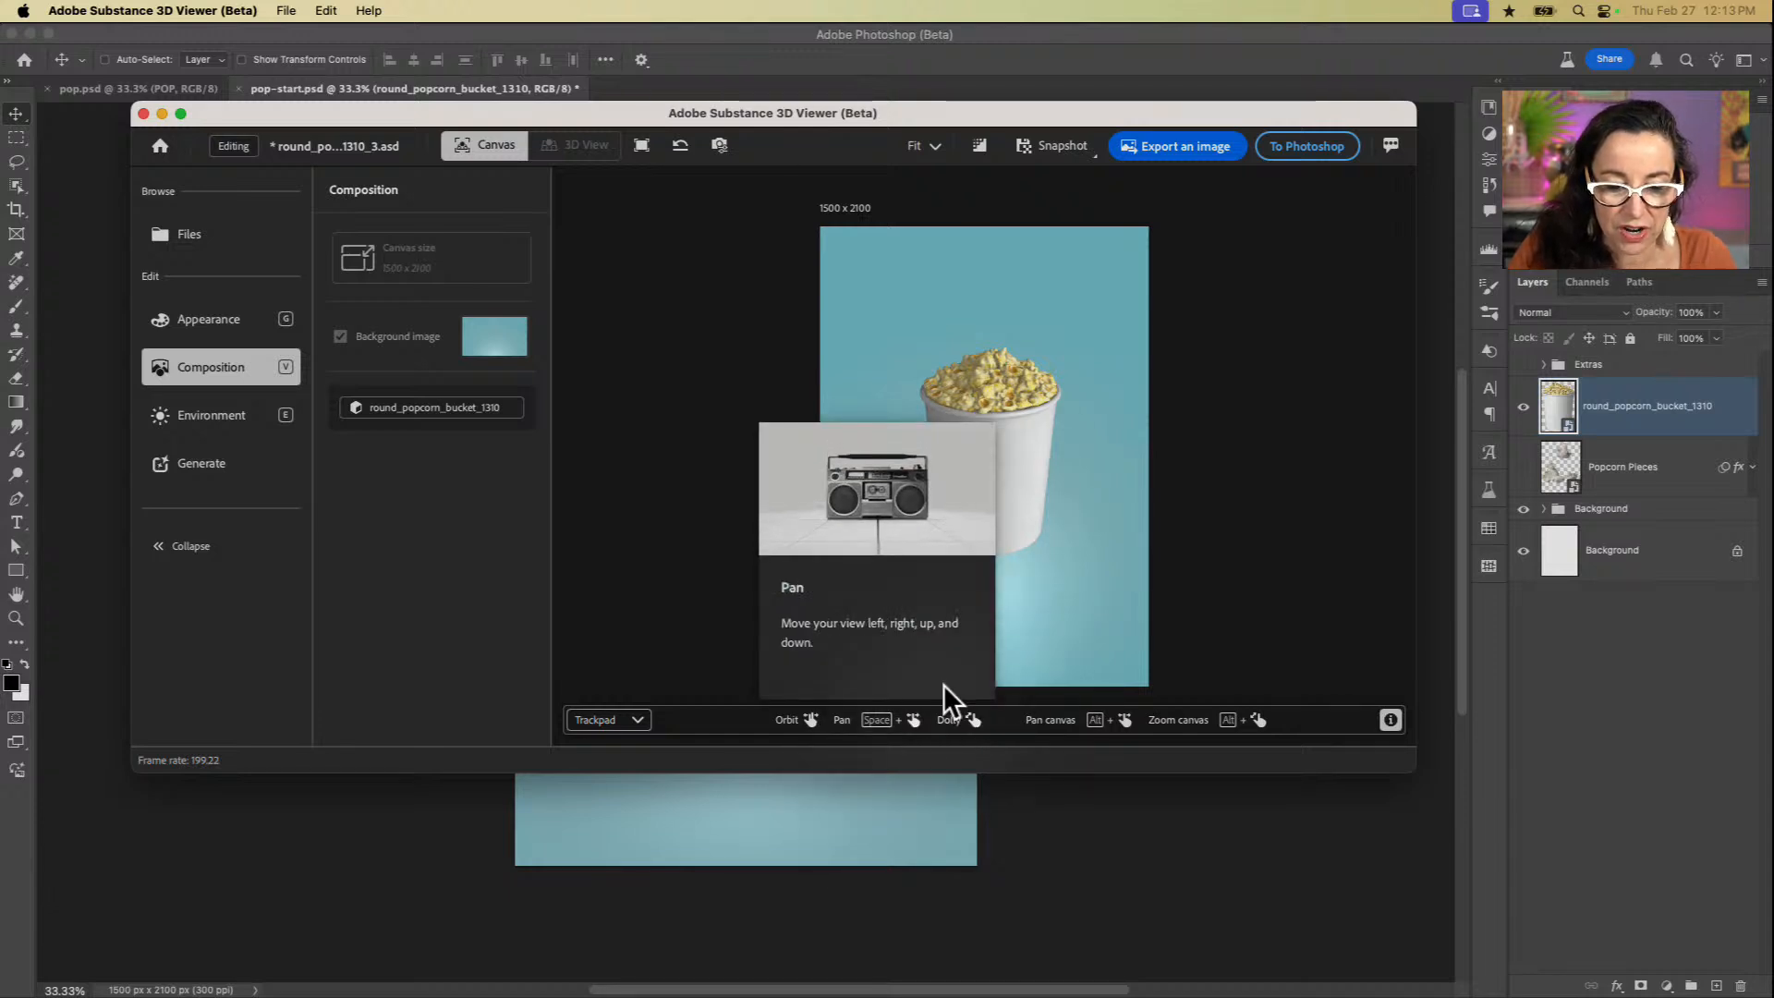
{"action": "mouse_move", "coordinate": [998, 436]}
{"action": "left_mouse_down"}
{"action": "mouse_move", "coordinate": [982, 507]}
{"action": "mouse_move", "coordinate": [935, 323]}
{"action": "mouse_move", "coordinate": [1017, 424]}
{"action": "mouse_move", "coordinate": [959, 463]}
{"action": "mouse_move", "coordinate": [985, 462]}
{"action": "mouse_move", "coordinate": [970, 440]}
{"action": "mouse_move", "coordinate": [1006, 420]}
{"action": "mouse_move", "coordinate": [990, 426]}
{"action": "mouse_move", "coordinate": [991, 498]}
{"action": "mouse_move", "coordinate": [977, 355]}
{"action": "mouse_move", "coordinate": [1026, 380]}
{"action": "mouse_move", "coordinate": [970, 440]}
{"action": "mouse_move", "coordinate": [963, 535]}
{"action": "mouse_move", "coordinate": [1038, 475]}
{"action": "mouse_move", "coordinate": [994, 427]}
{"action": "mouse_move", "coordinate": [998, 448]}
{"action": "left_mouse_up"}
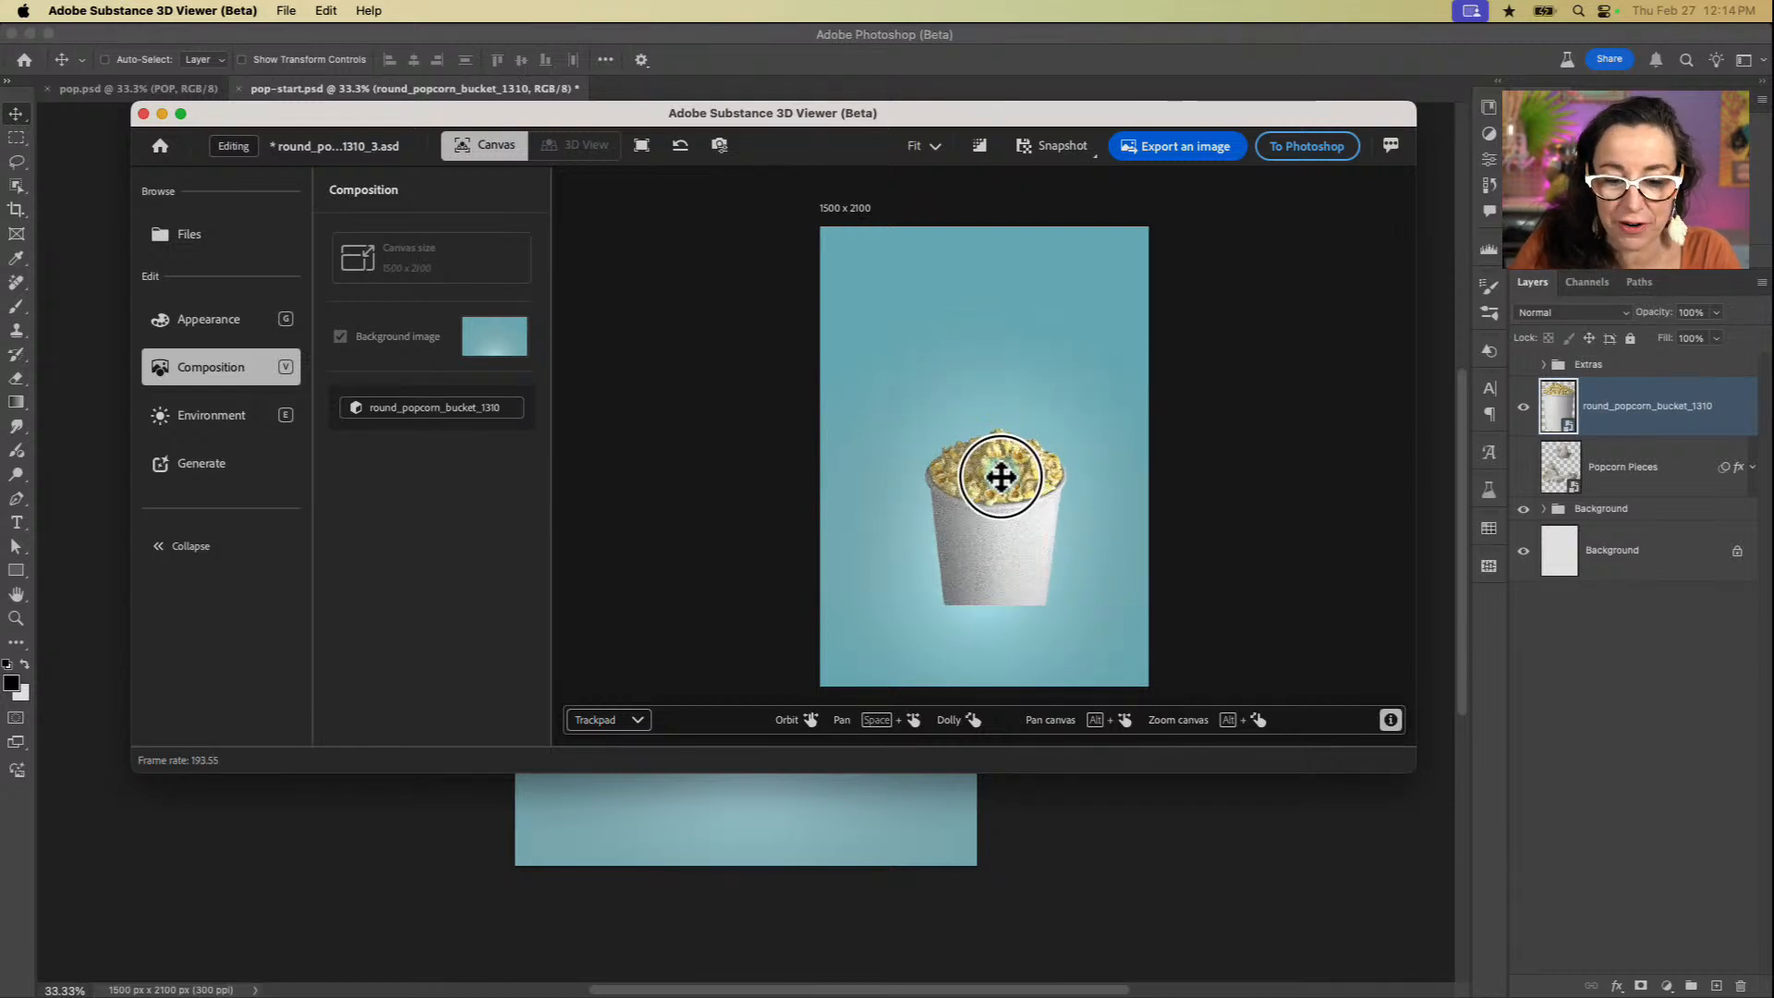
{"action": "left_click_drag", "start_coordinate": [1002, 511], "coordinate": [998, 446]}
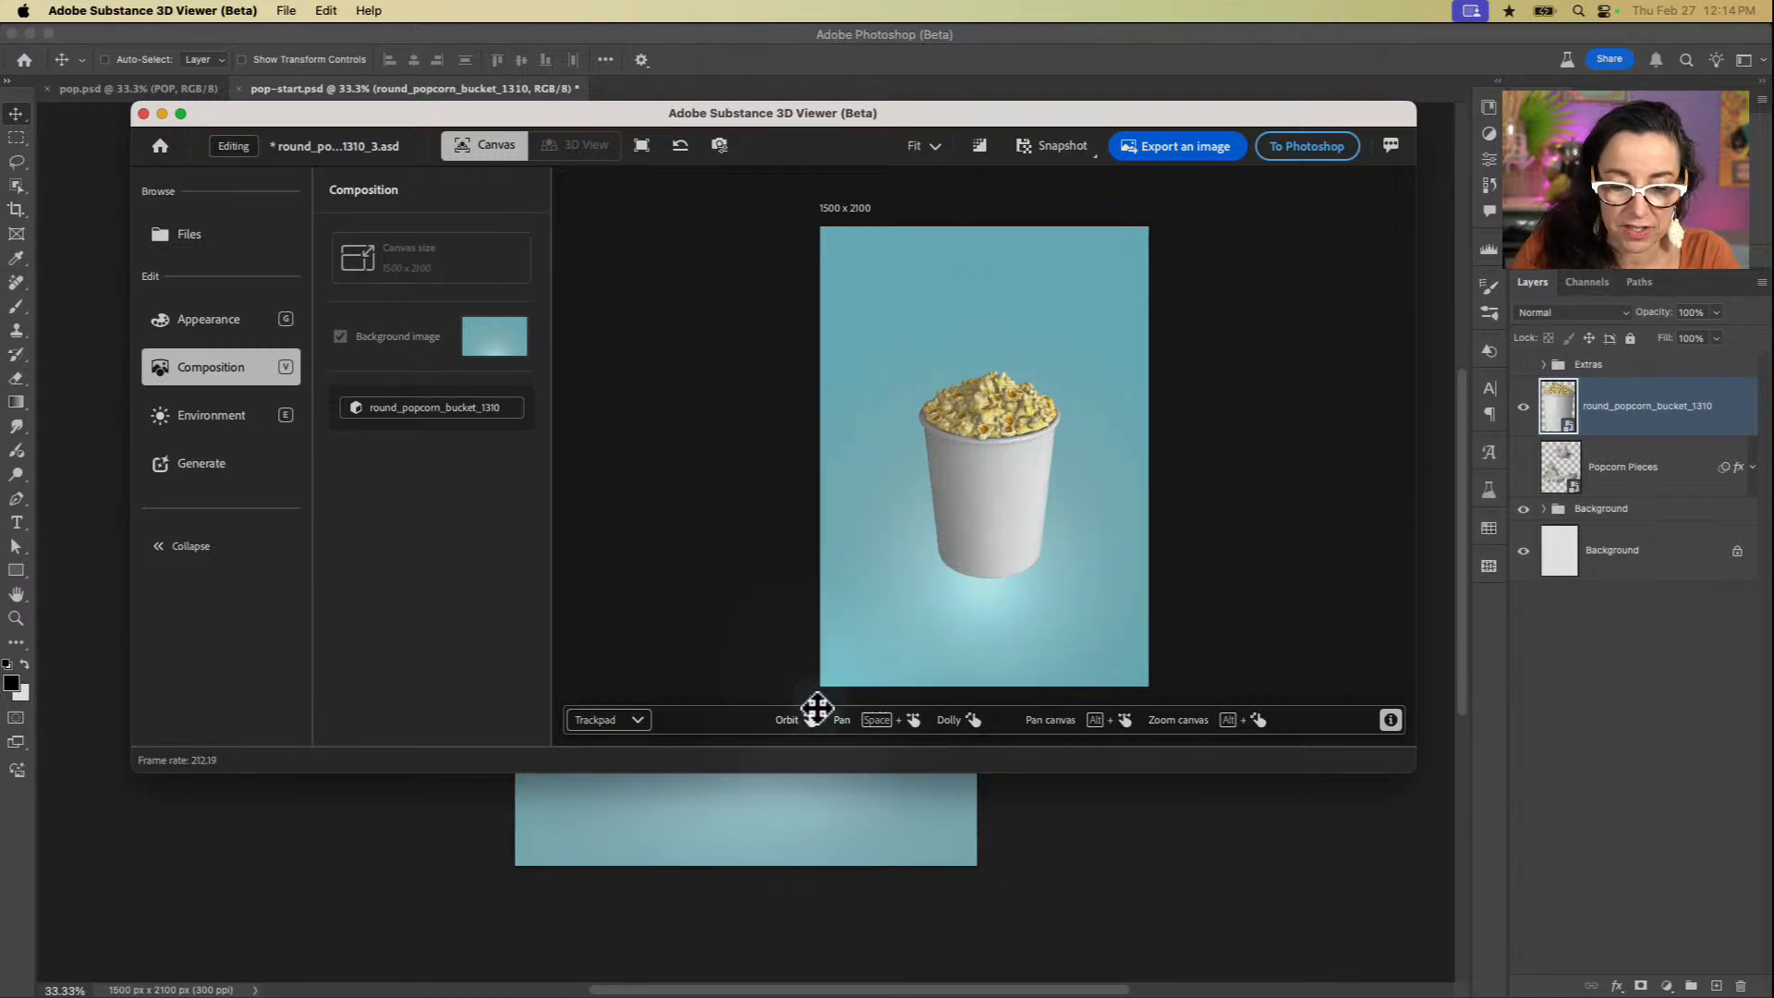
{"action": "scroll", "coordinate": [1010, 510], "scroll_direction": "down", "scroll_amount": 3}
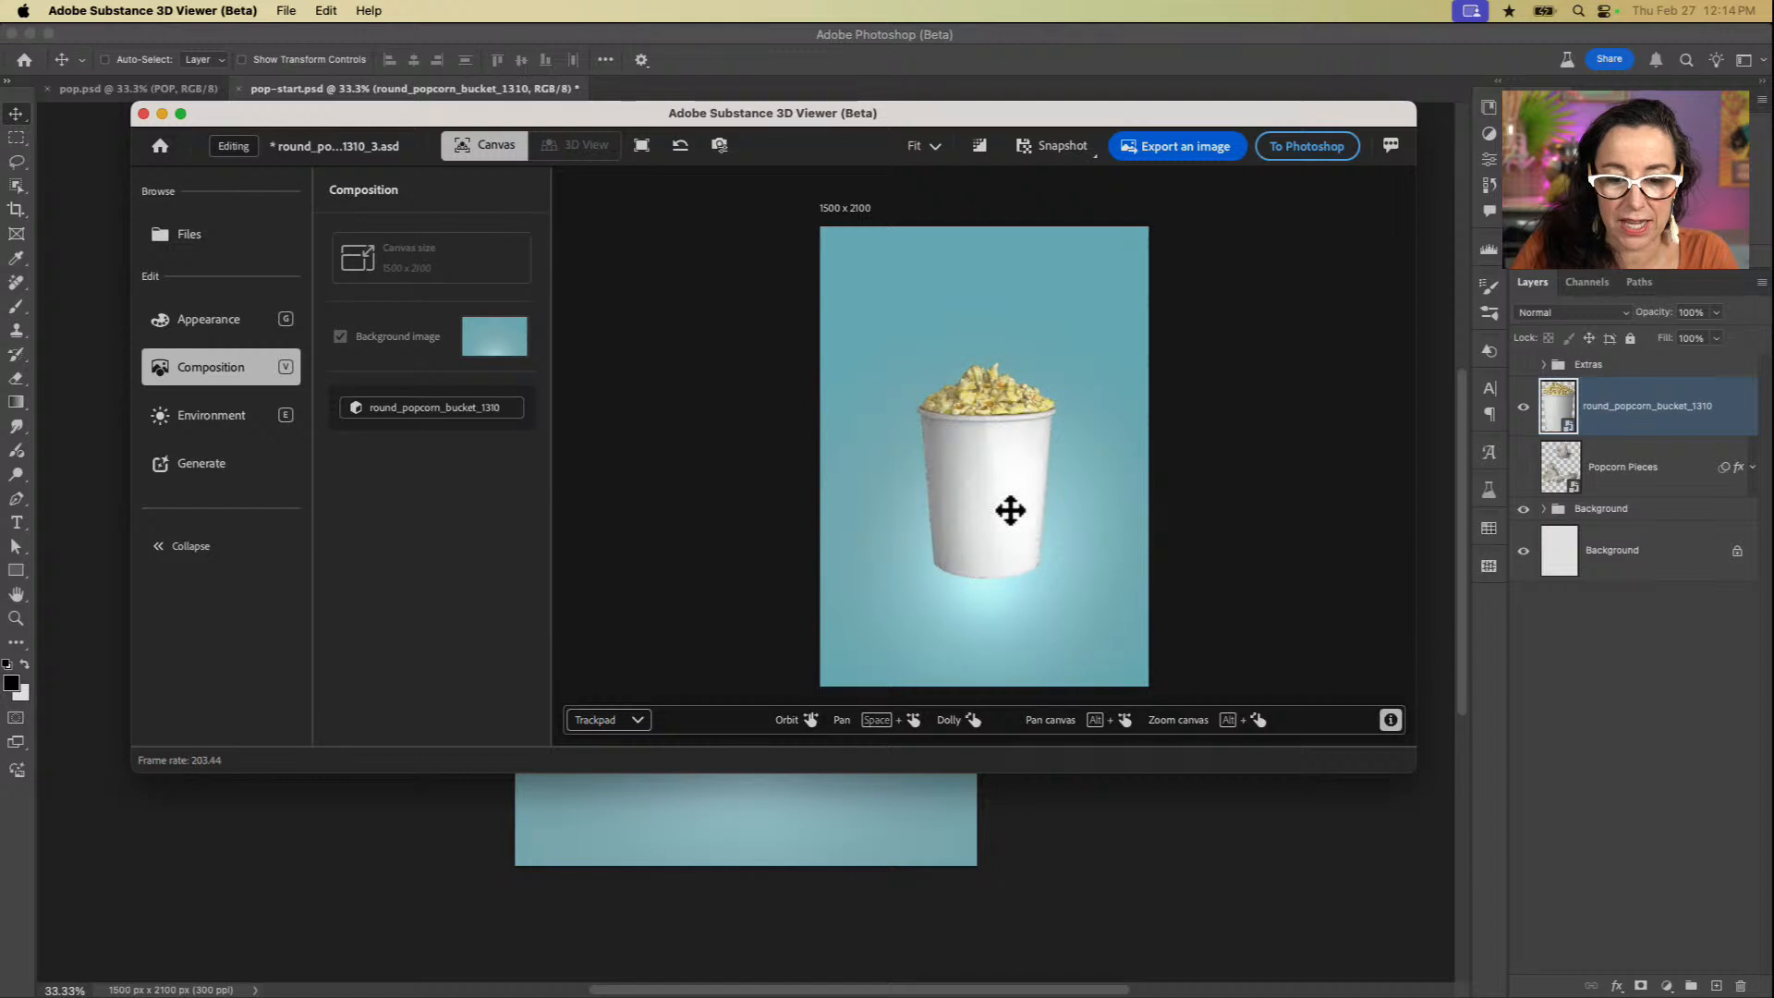
{"action": "mouse_move", "coordinate": [1006, 499]}
{"action": "left_mouse_down"}
{"action": "mouse_move", "coordinate": [1001, 542]}
{"action": "mouse_move", "coordinate": [1001, 392]}
{"action": "mouse_move", "coordinate": [991, 520]}
{"action": "mouse_move", "coordinate": [1002, 448]}
{"action": "mouse_move", "coordinate": [994, 488]}
{"action": "left_mouse_up"}
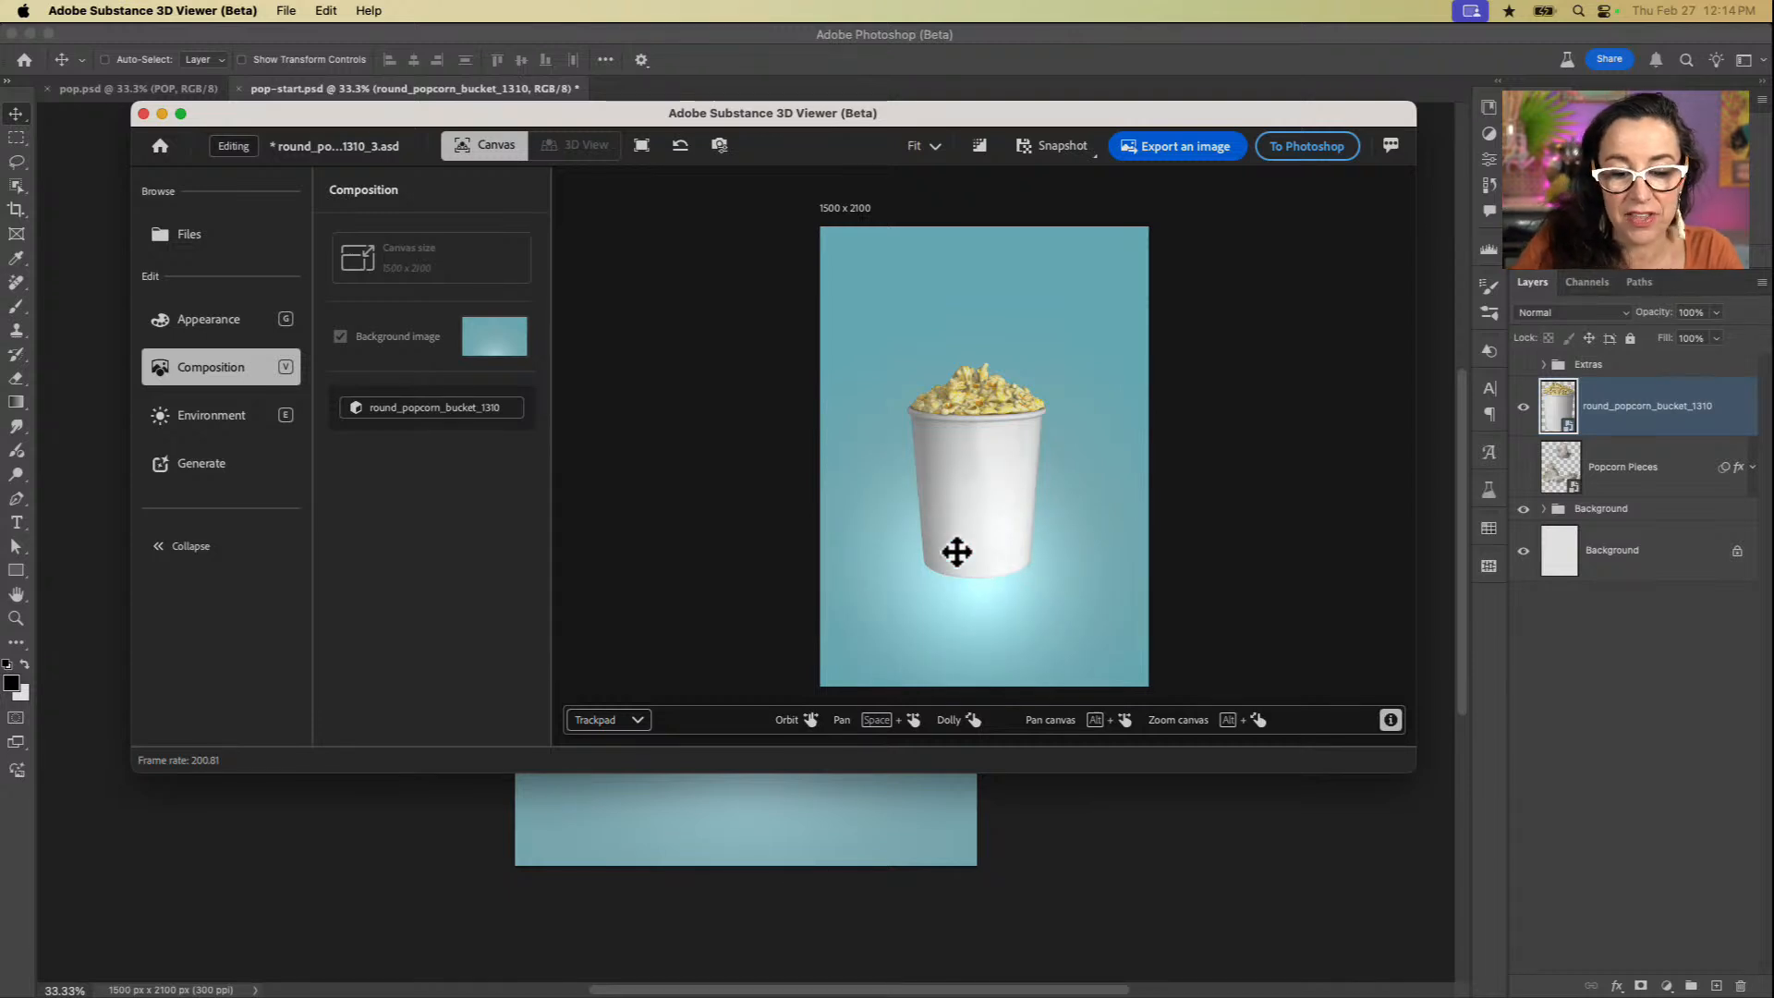
Step: Dolly the view out and back in until the bucket fills most of its frame's width
{"action": "scroll", "coordinate": [958, 553], "scroll_direction": "up", "scroll_amount": 5}
{"action": "scroll", "coordinate": [957, 552], "scroll_direction": "down", "scroll_amount": 10}
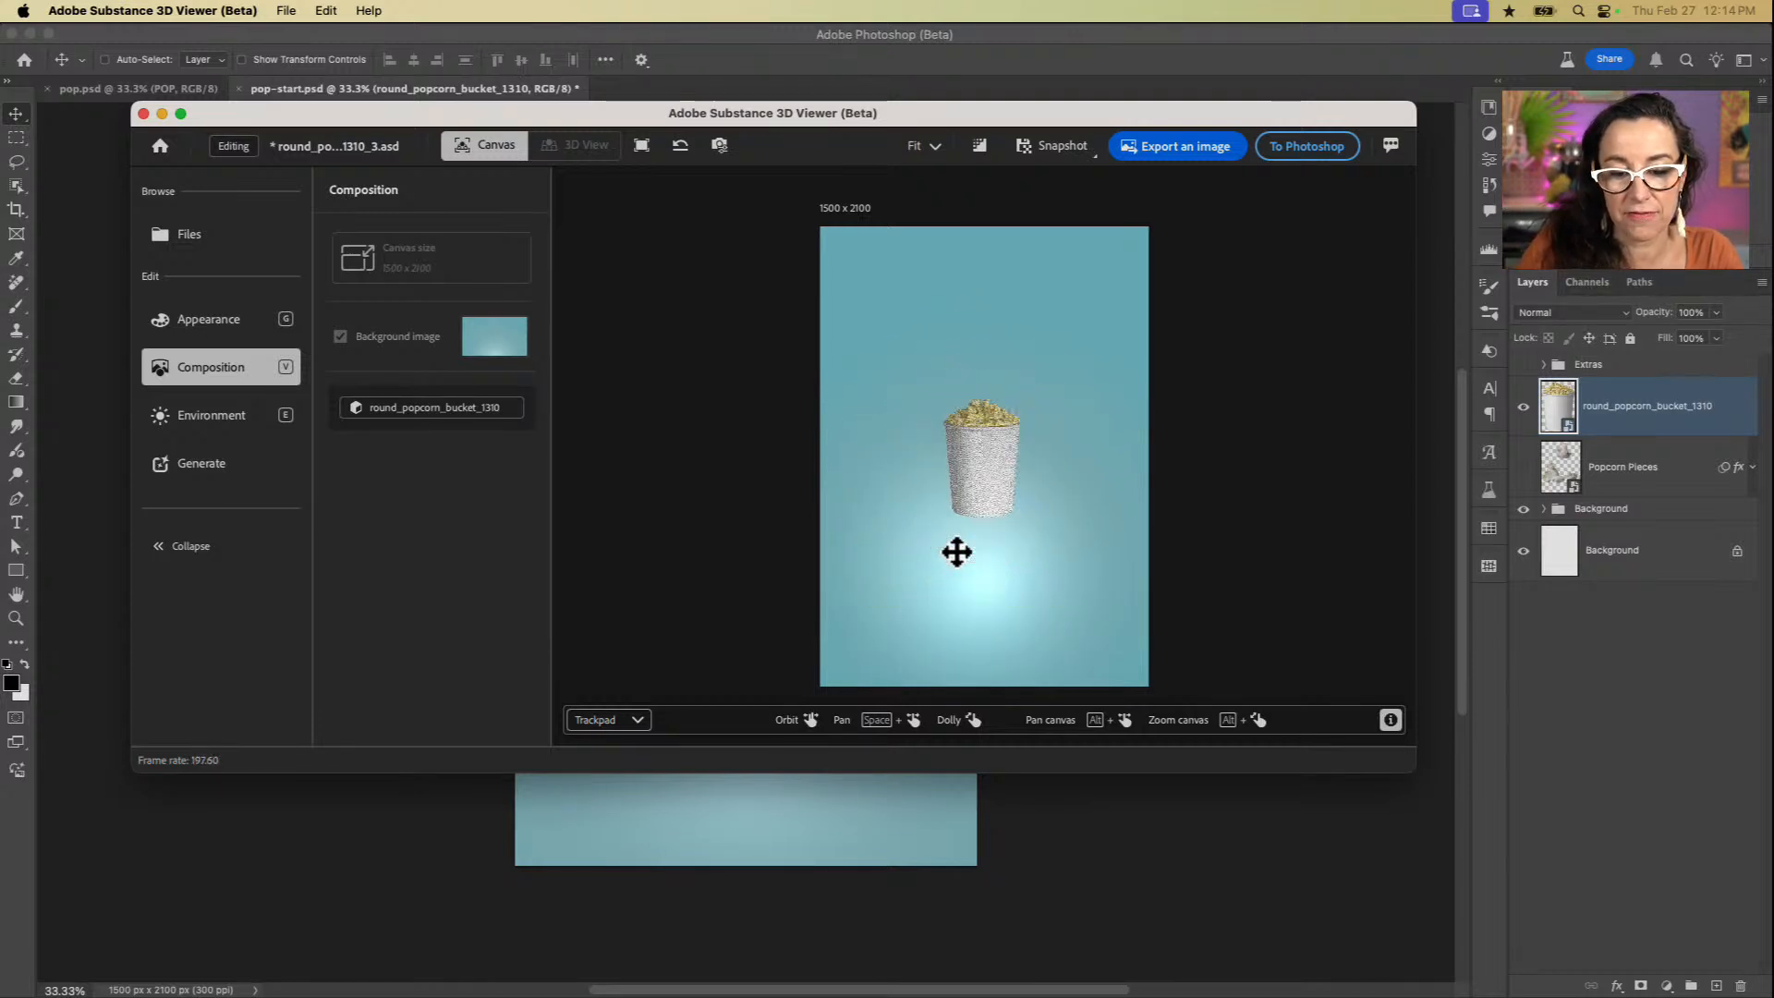
{"action": "scroll", "coordinate": [958, 553], "scroll_direction": "up", "scroll_amount": 10}
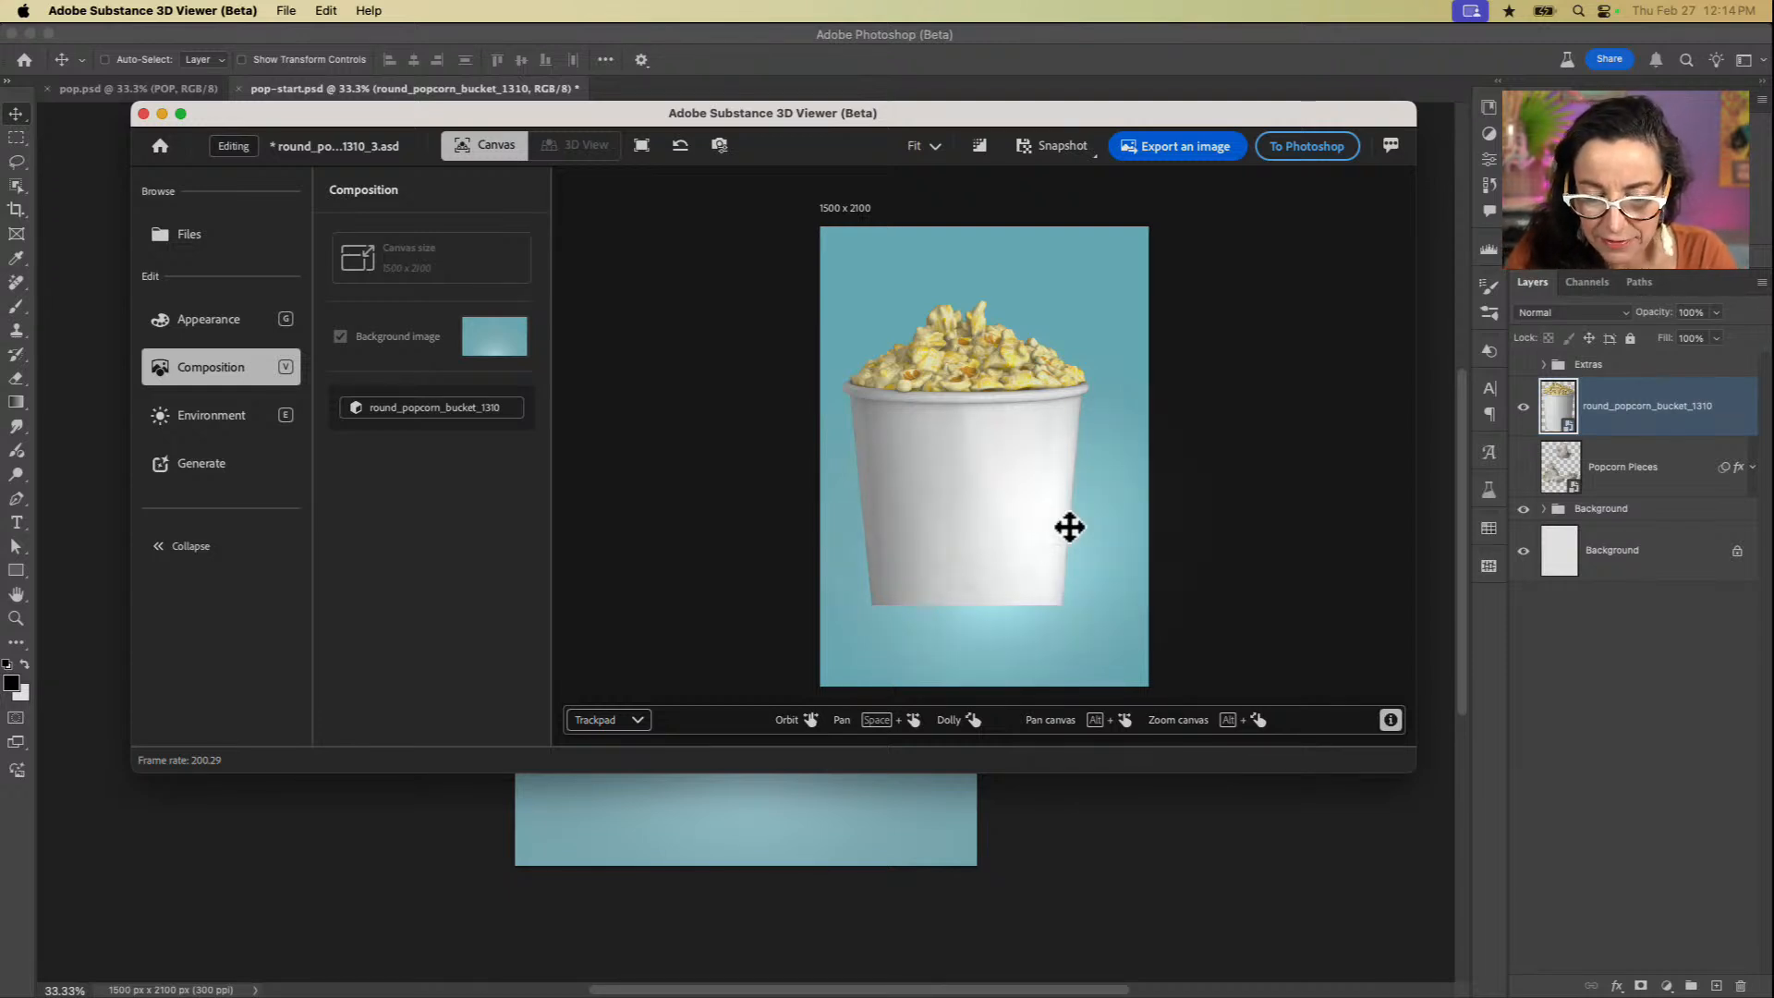
Step: Select the bucket, try rotating and moving its frame, and fit the frame to the 1500 x 2100 canvas
{"action": "left_click", "coordinate": [954, 514]}
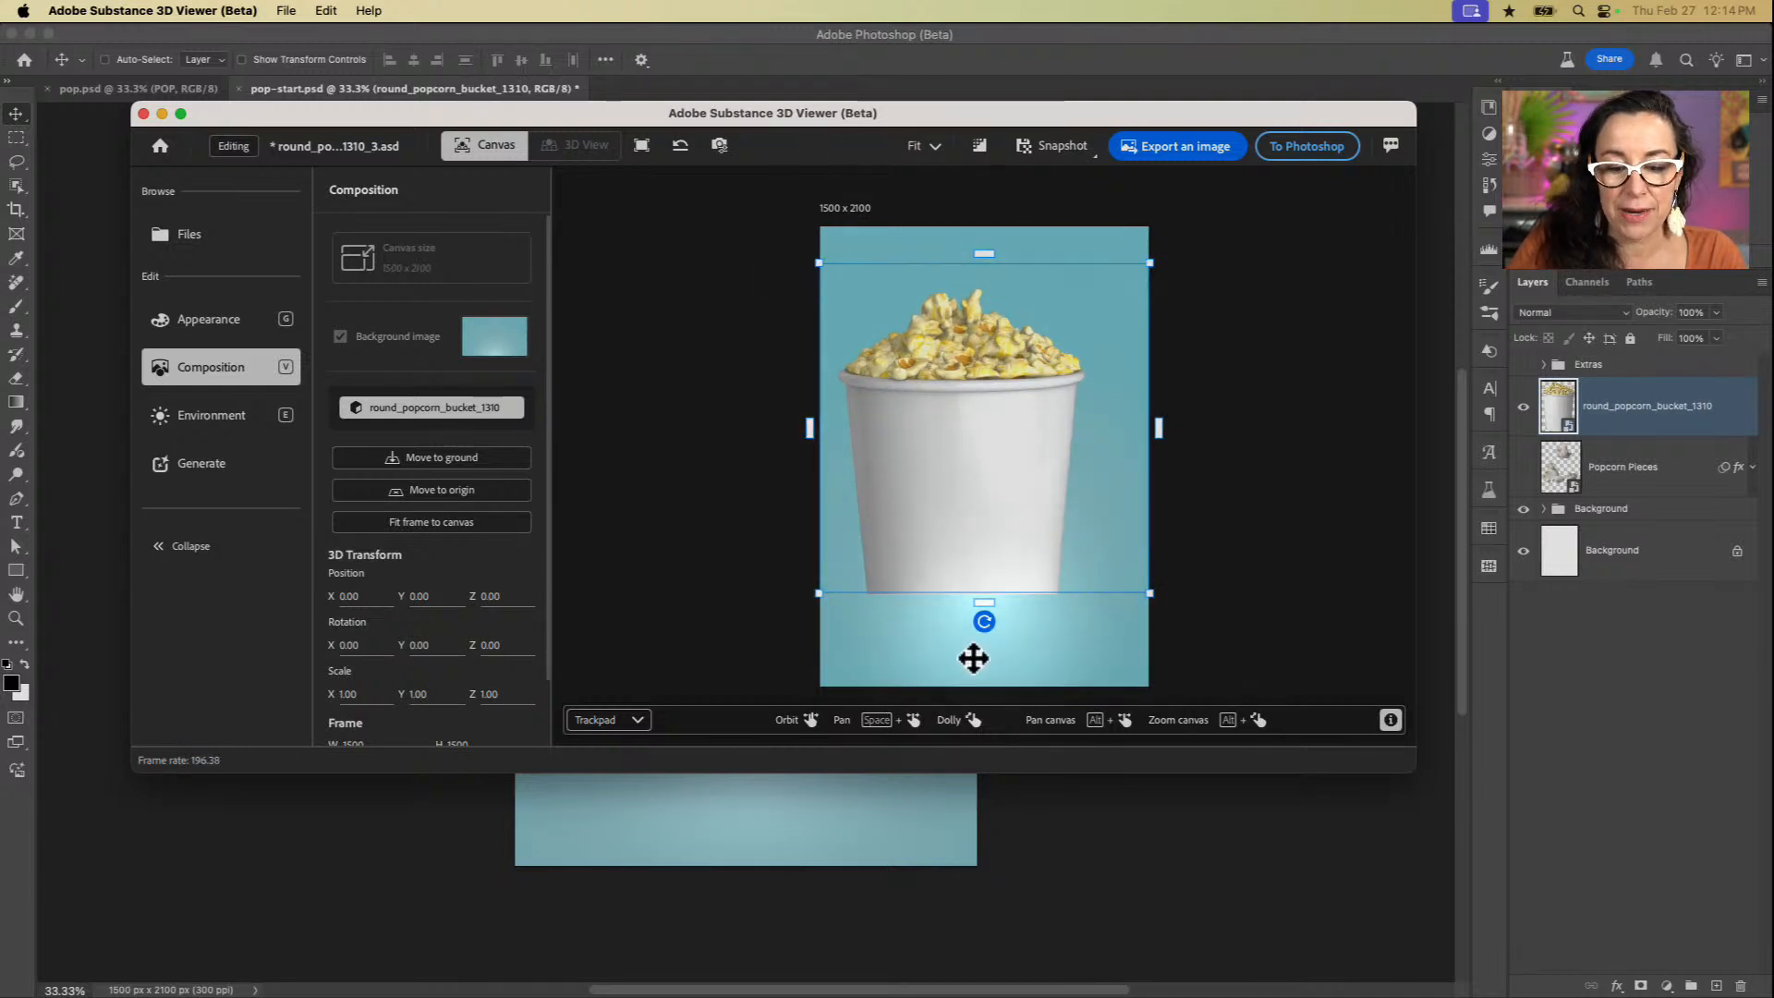
{"action": "left_click", "coordinate": [984, 621]}
{"action": "left_click_drag", "start_coordinate": [983, 619], "coordinate": [985, 693]}
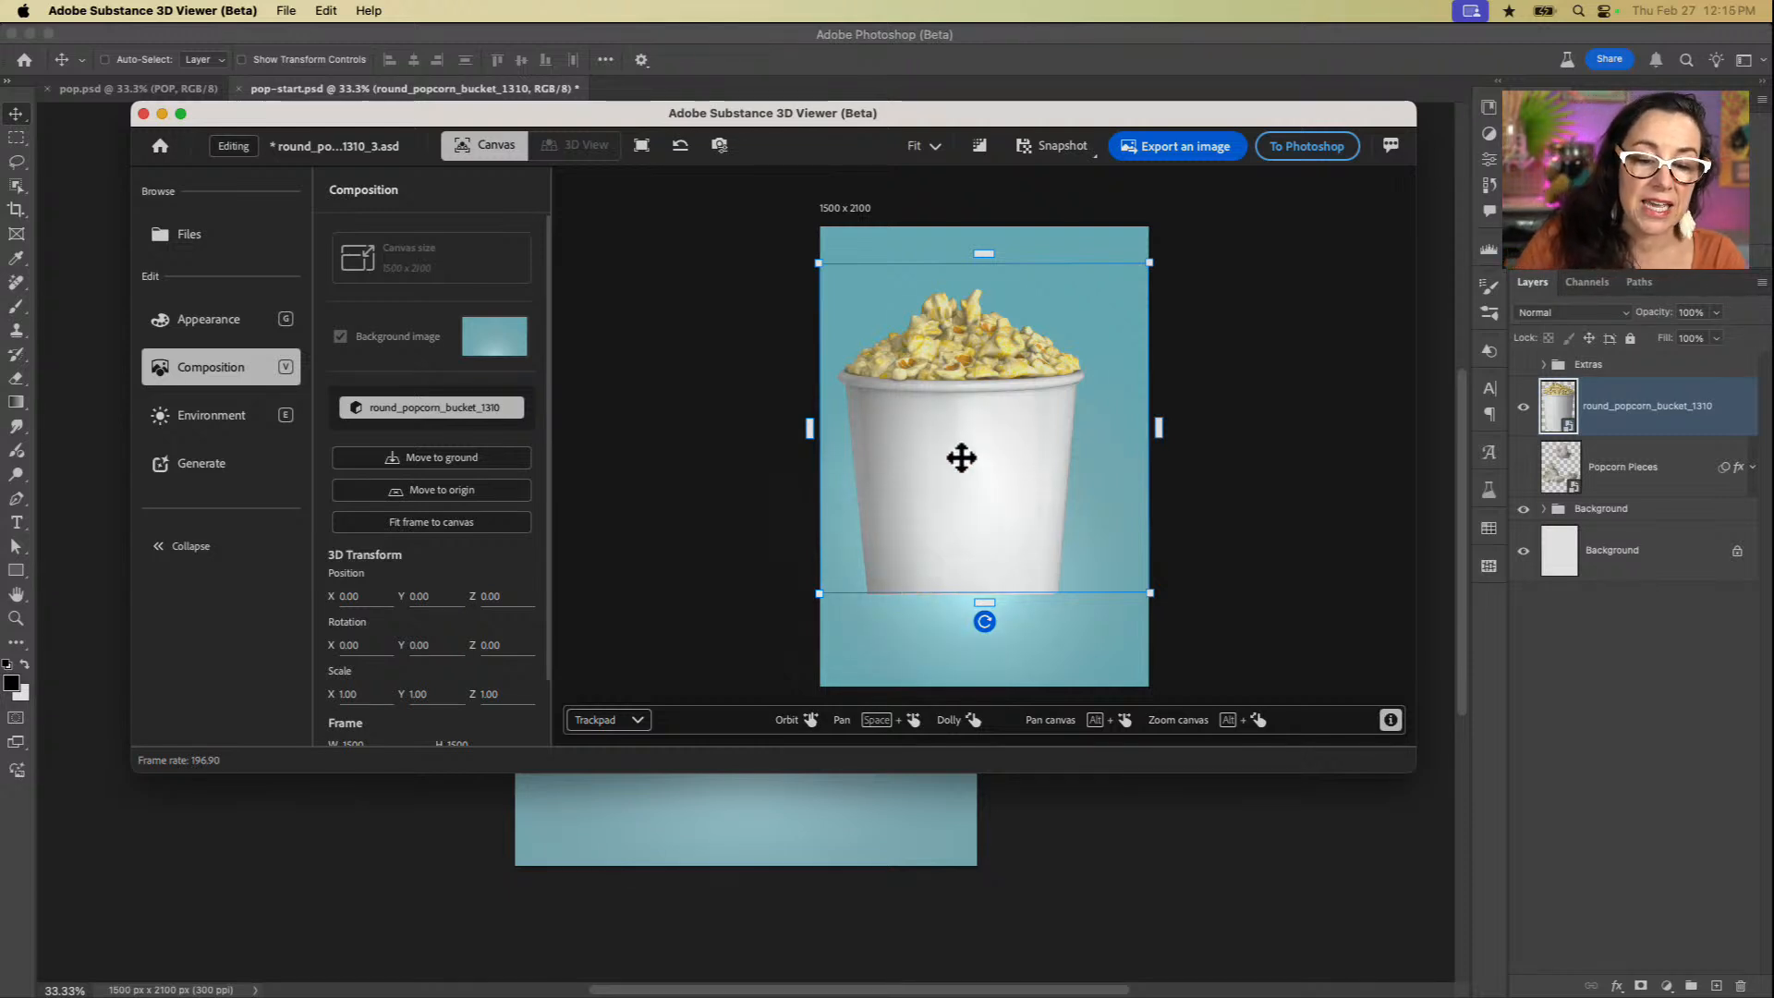
{"action": "left_click_drag", "start_coordinate": [974, 435], "coordinate": [975, 431]}
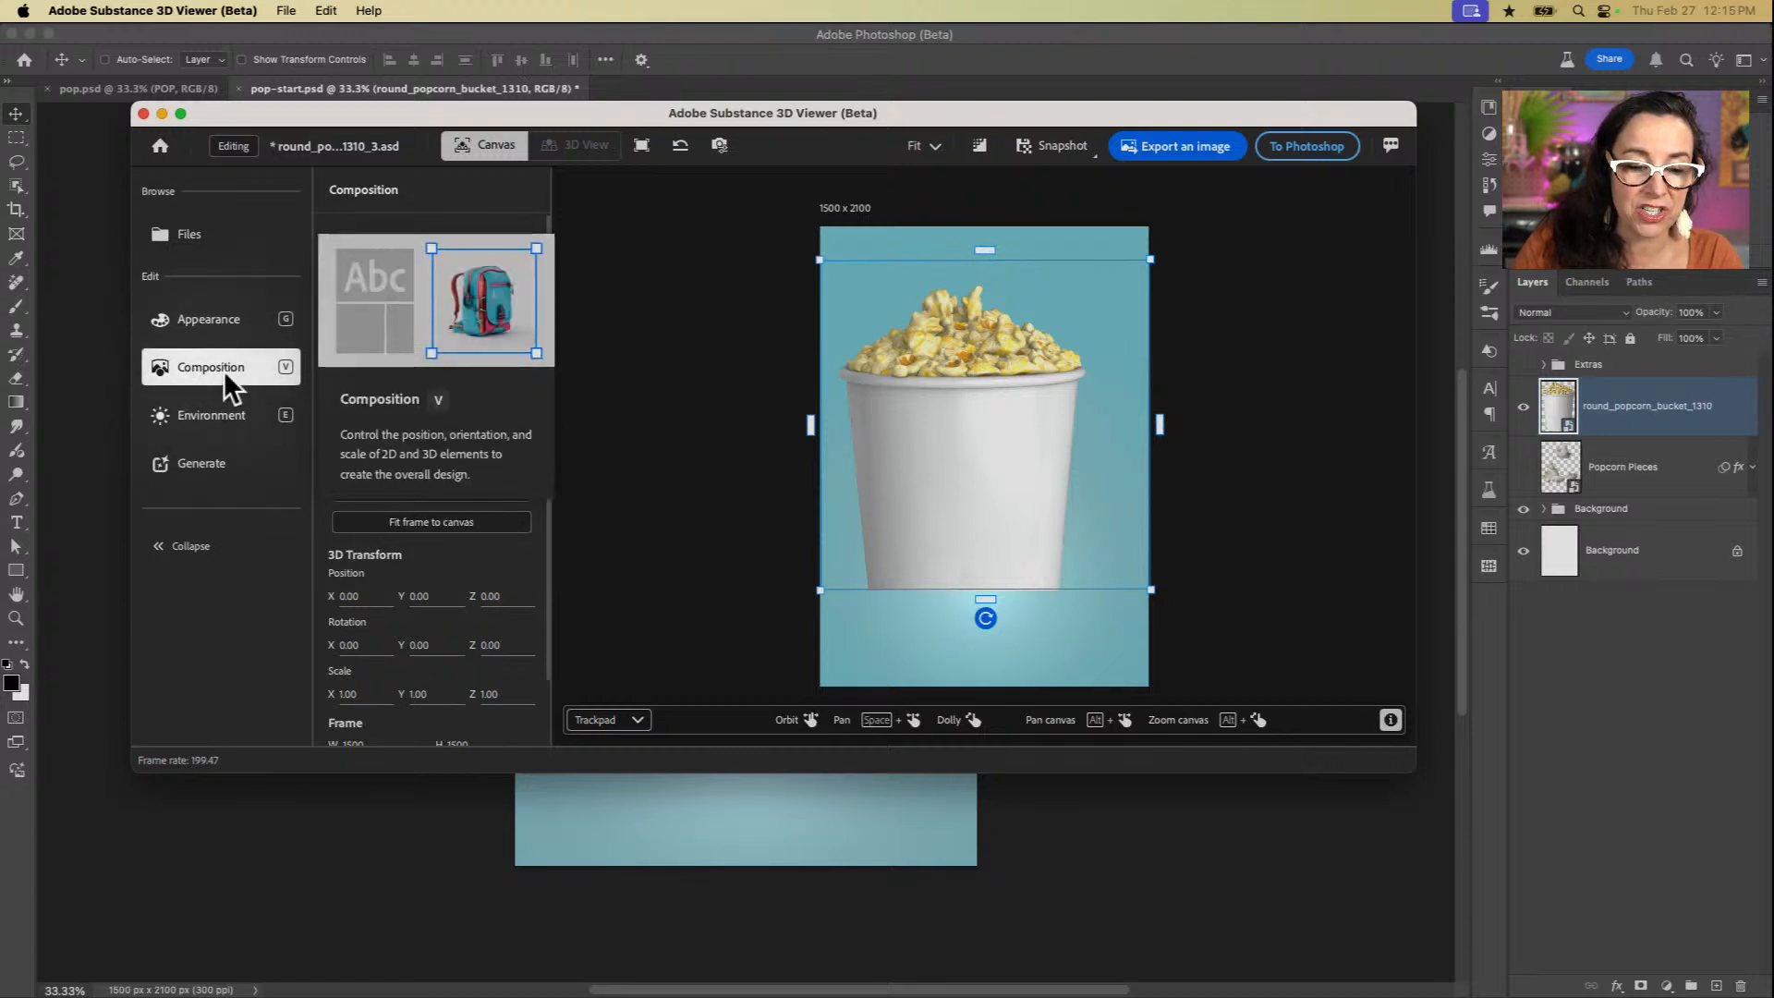
{"action": "left_click", "coordinate": [429, 523]}
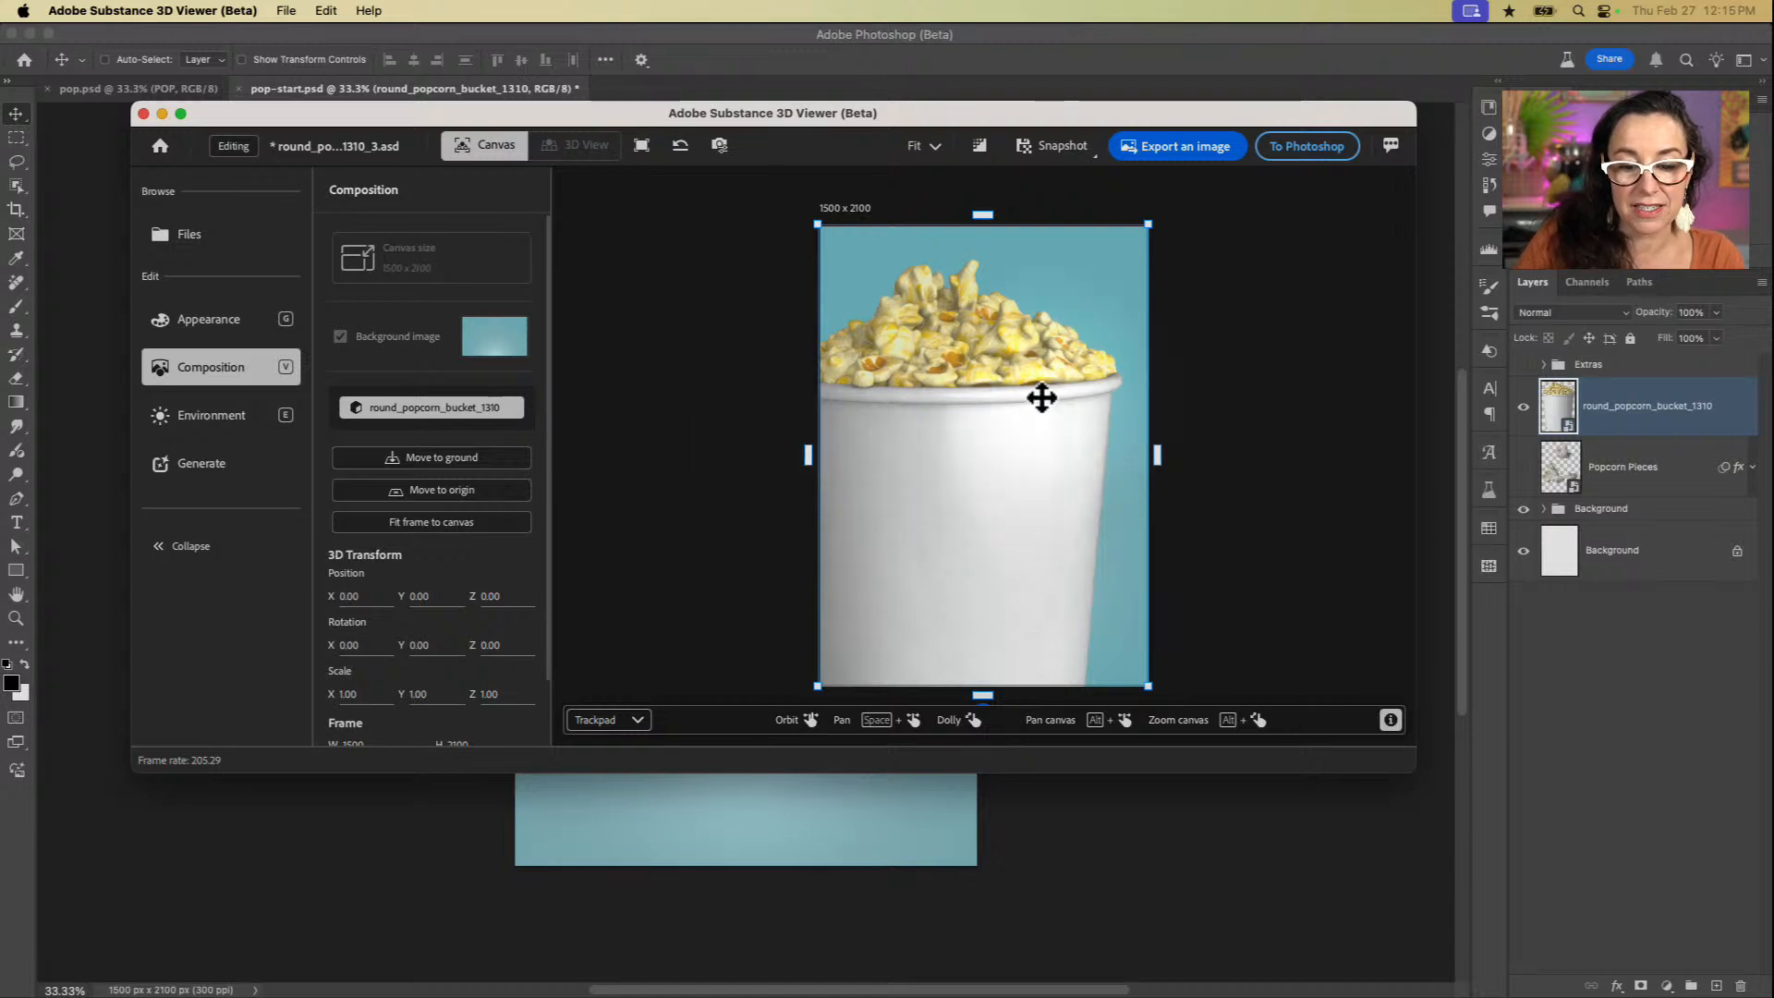
Step: Dolly back and pan so the whole bucket sits horizontally centred in the lower part of the canvas
{"action": "scroll", "coordinate": [1041, 398], "scroll_direction": "down", "scroll_amount": 3}
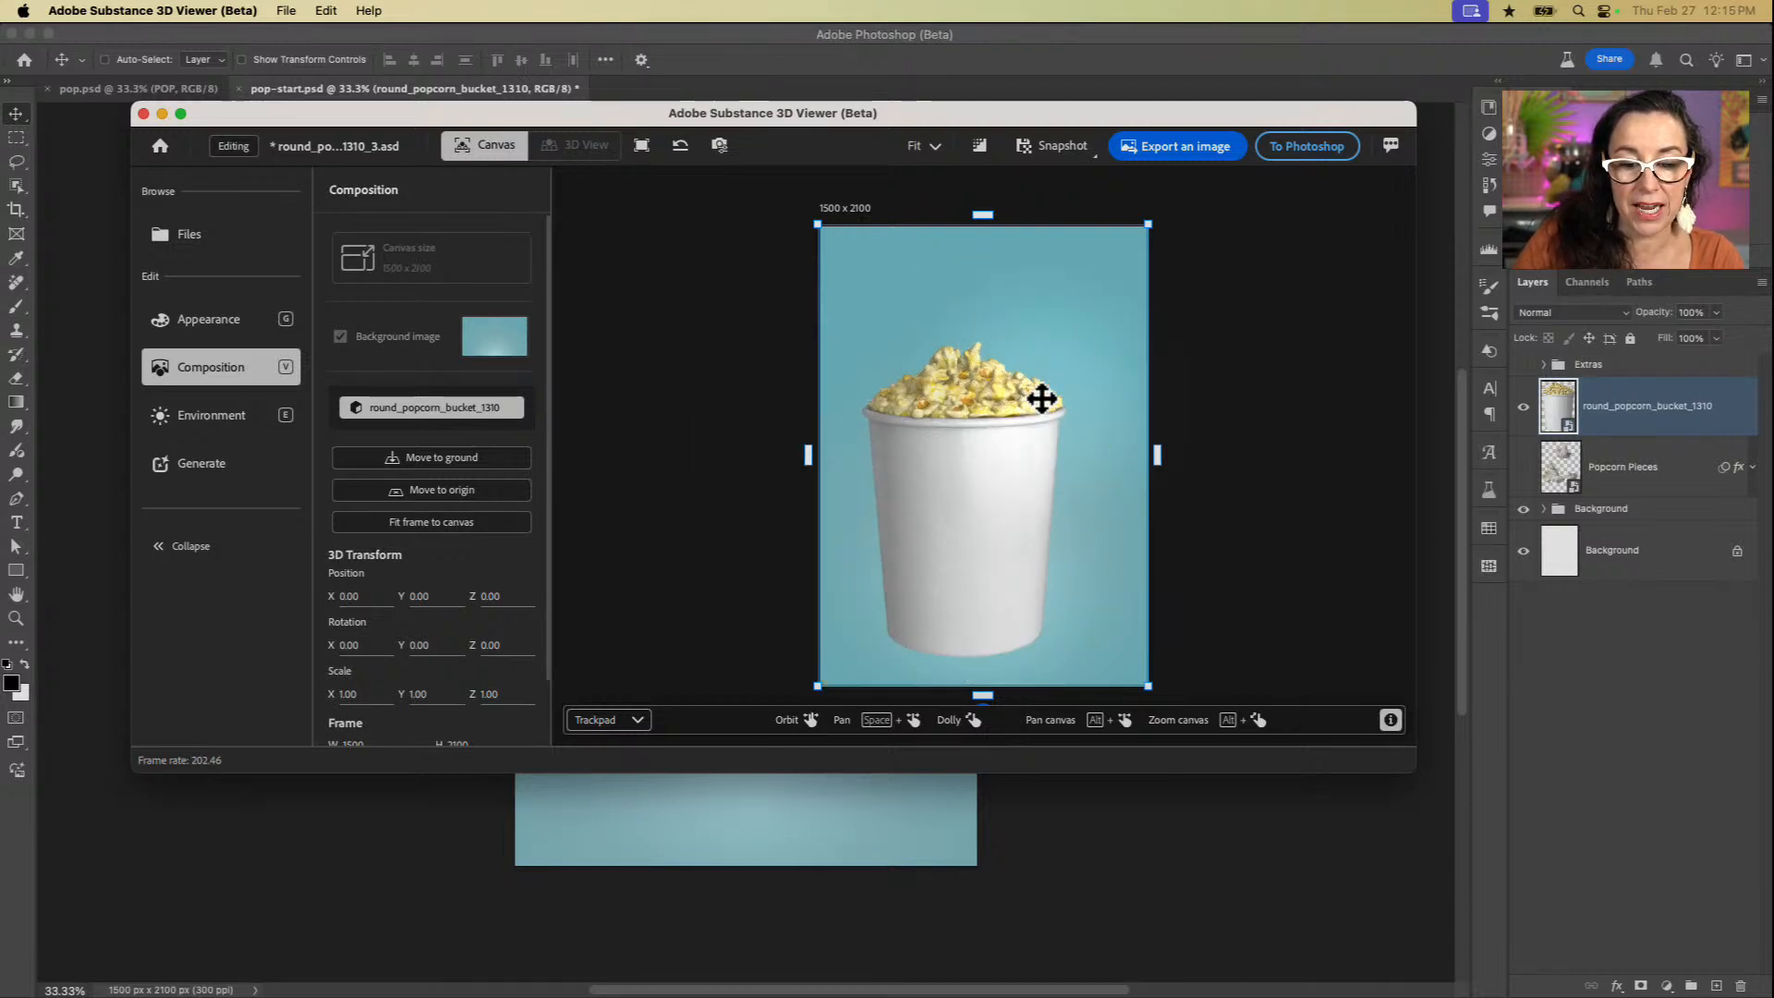
{"action": "left_click_drag", "start_coordinate": [1022, 400], "coordinate": [995, 464]}
{"action": "scroll", "coordinate": [955, 463], "scroll_direction": "down", "scroll_amount": 2}
{"action": "scroll", "coordinate": [958, 463], "scroll_direction": "up", "scroll_amount": 2}
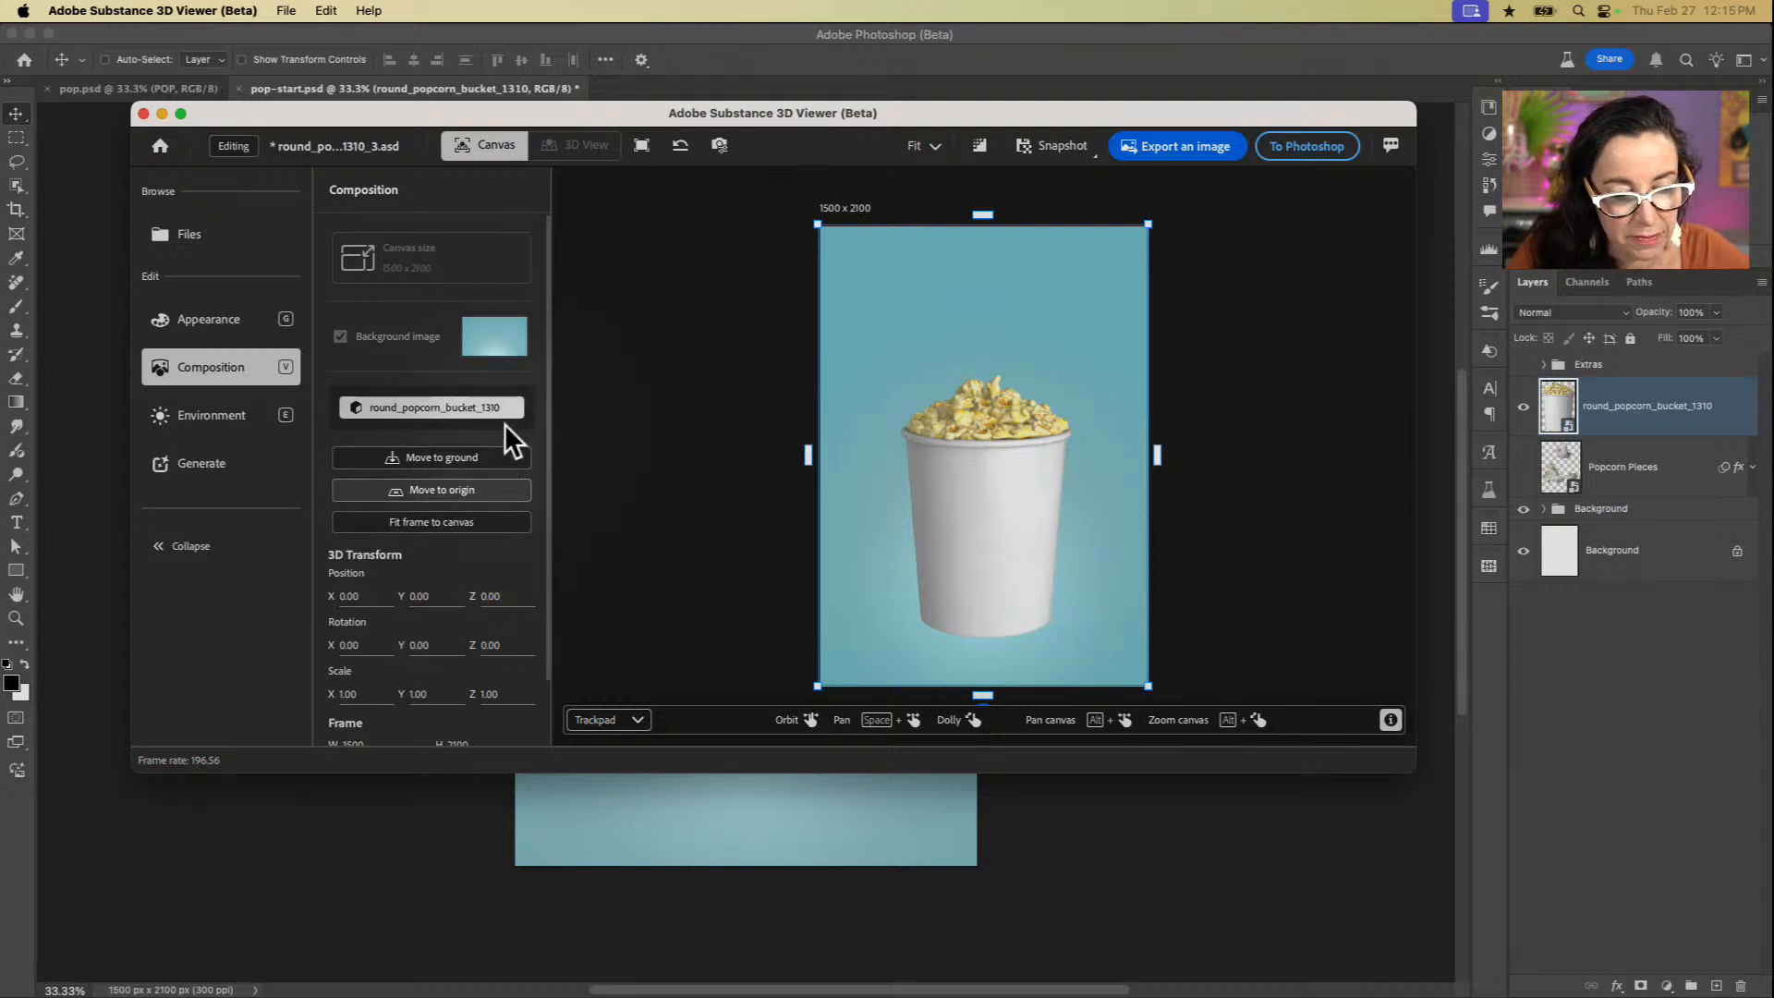
{"action": "scroll", "coordinate": [438, 525], "scroll_direction": "down", "scroll_amount": 2}
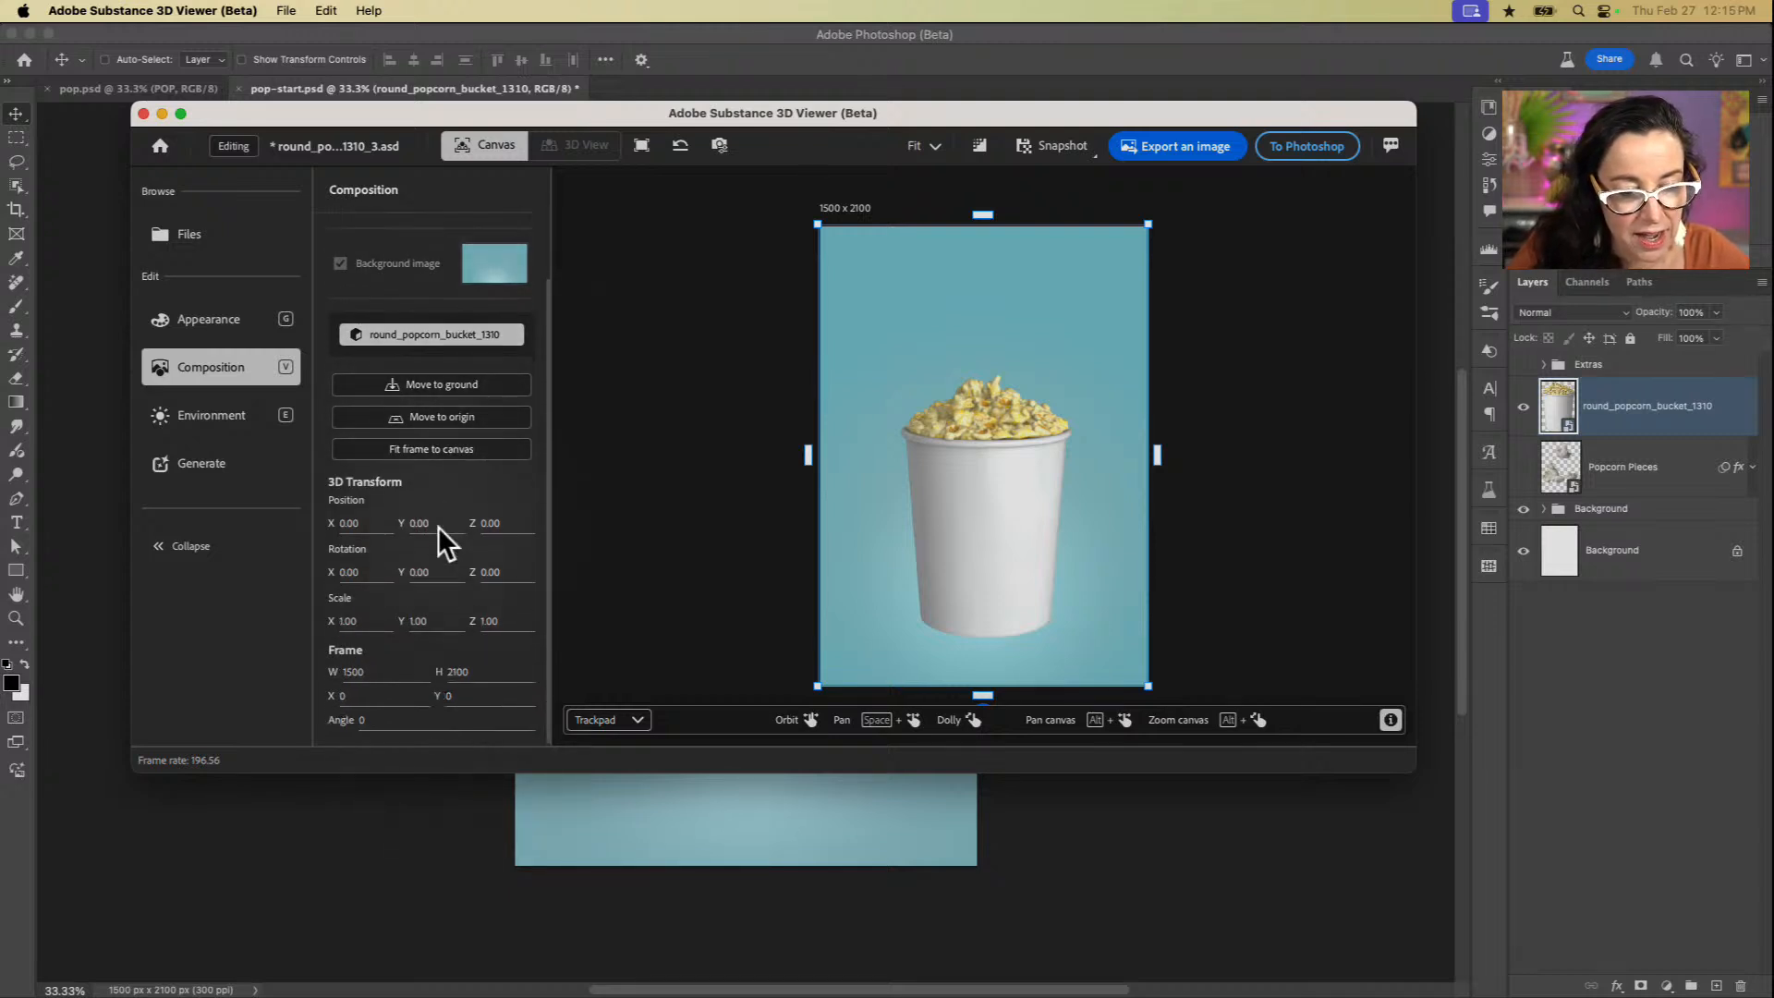
Step: Enable the ground plane in the environment and set the light's rotation to -7
{"action": "left_click", "coordinate": [203, 419]}
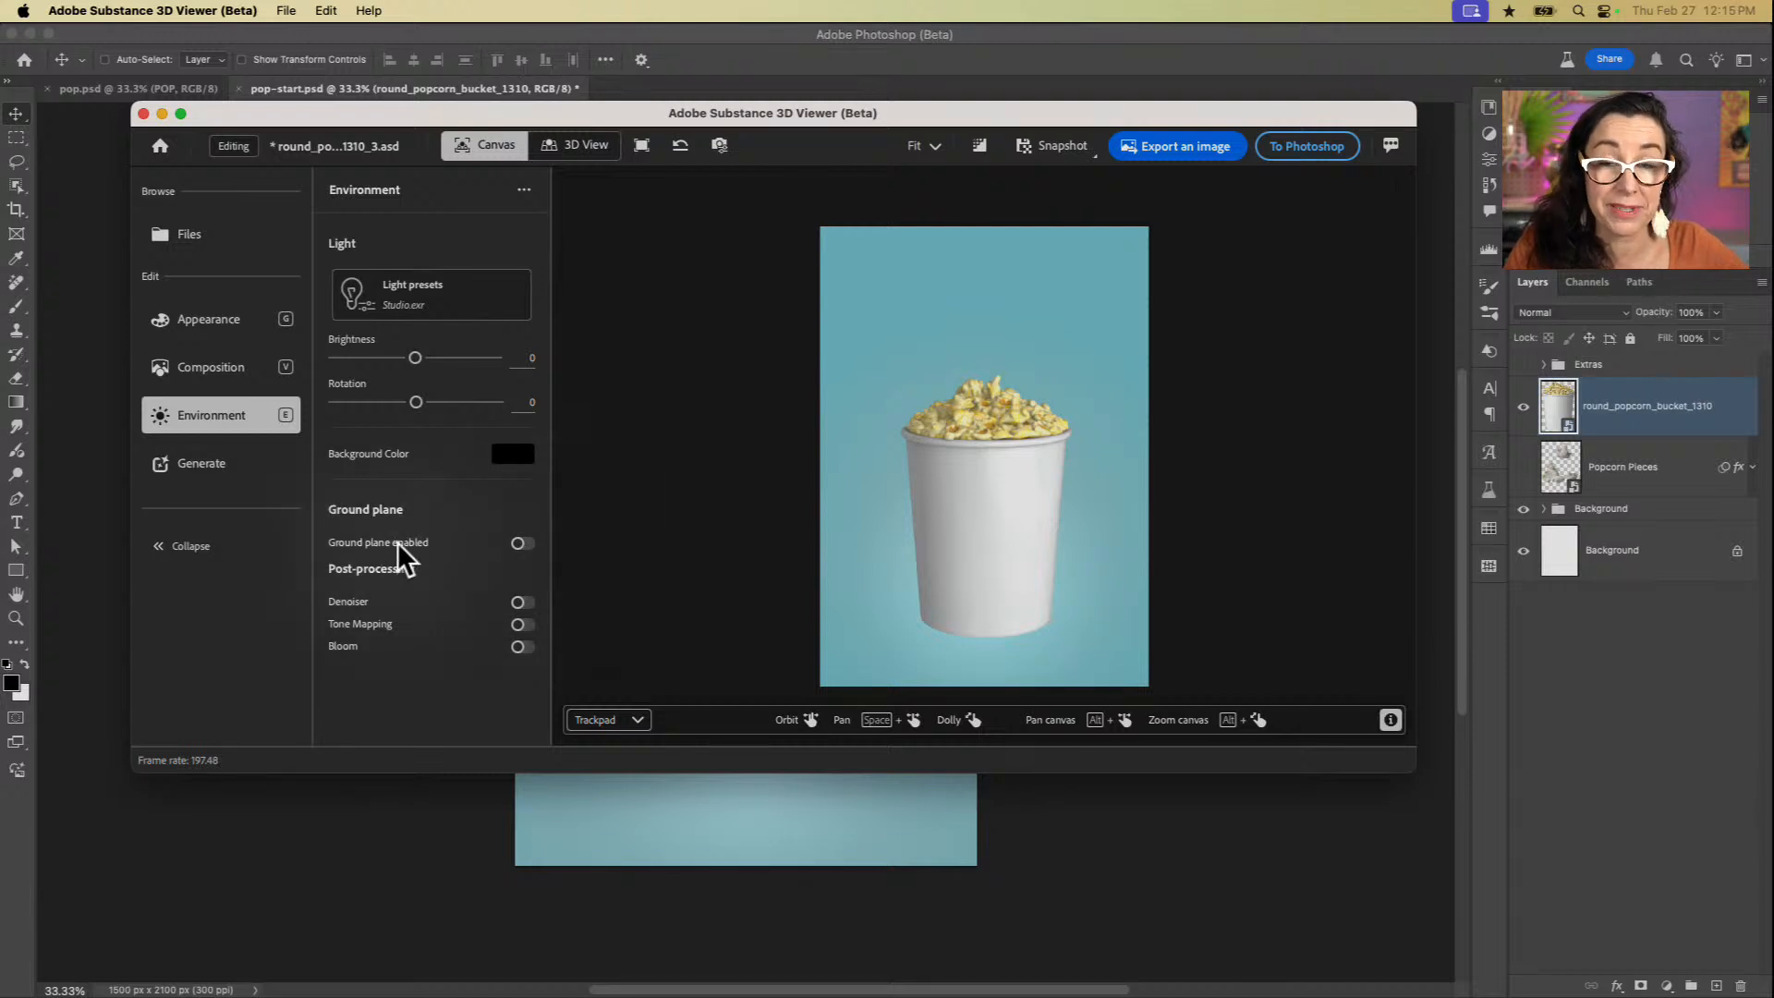
{"action": "left_click", "coordinate": [520, 543]}
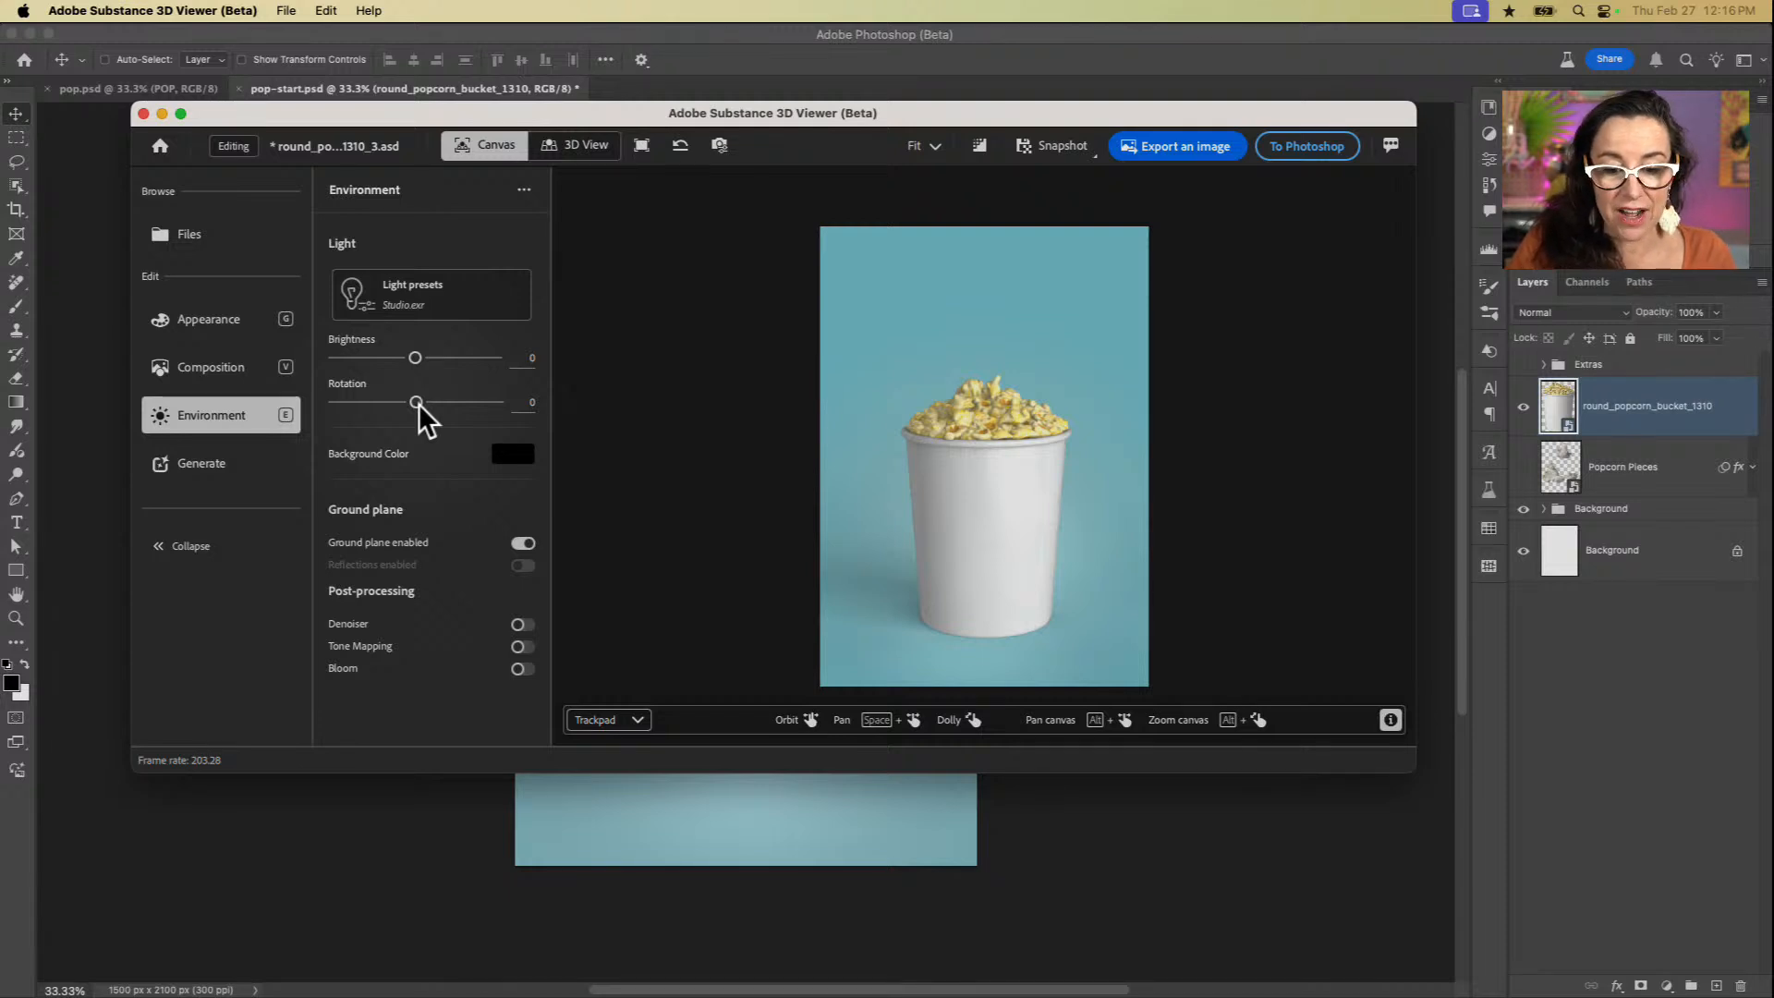
{"action": "left_click_drag", "start_coordinate": [416, 405], "coordinate": [393, 405]}
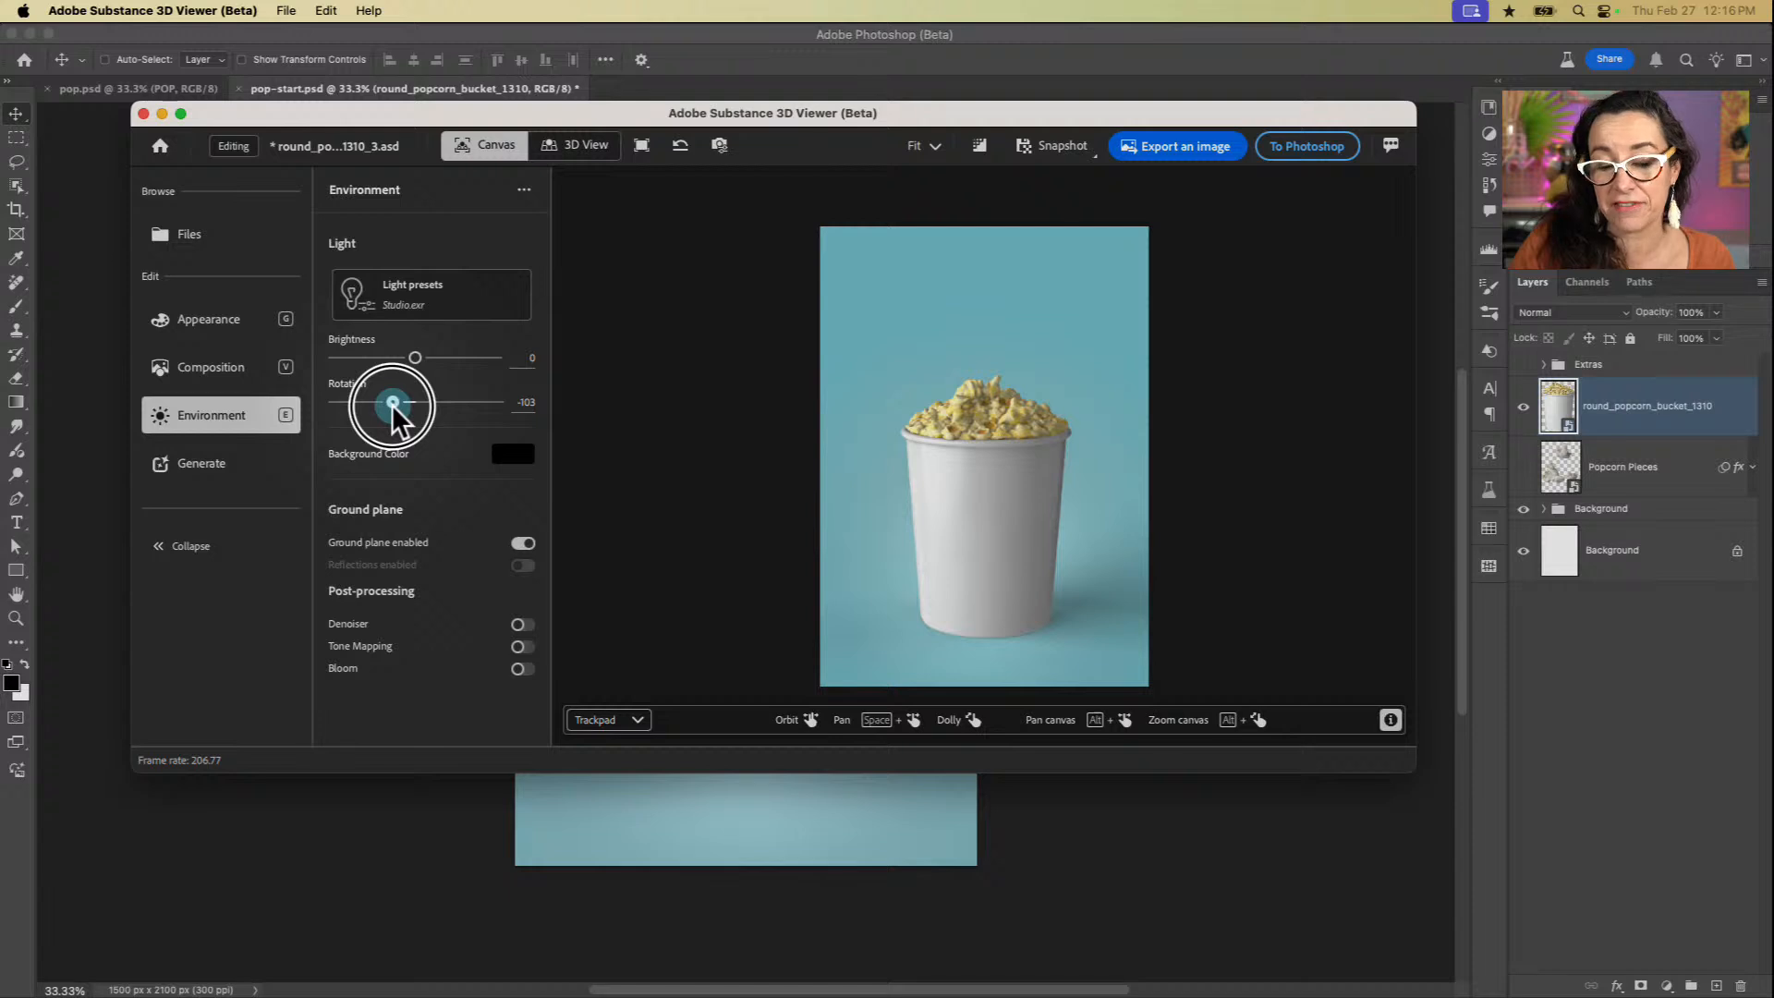
{"action": "left_click_drag", "start_coordinate": [393, 405], "coordinate": [429, 408]}
{"action": "left_click_drag", "start_coordinate": [416, 411], "coordinate": [415, 413]}
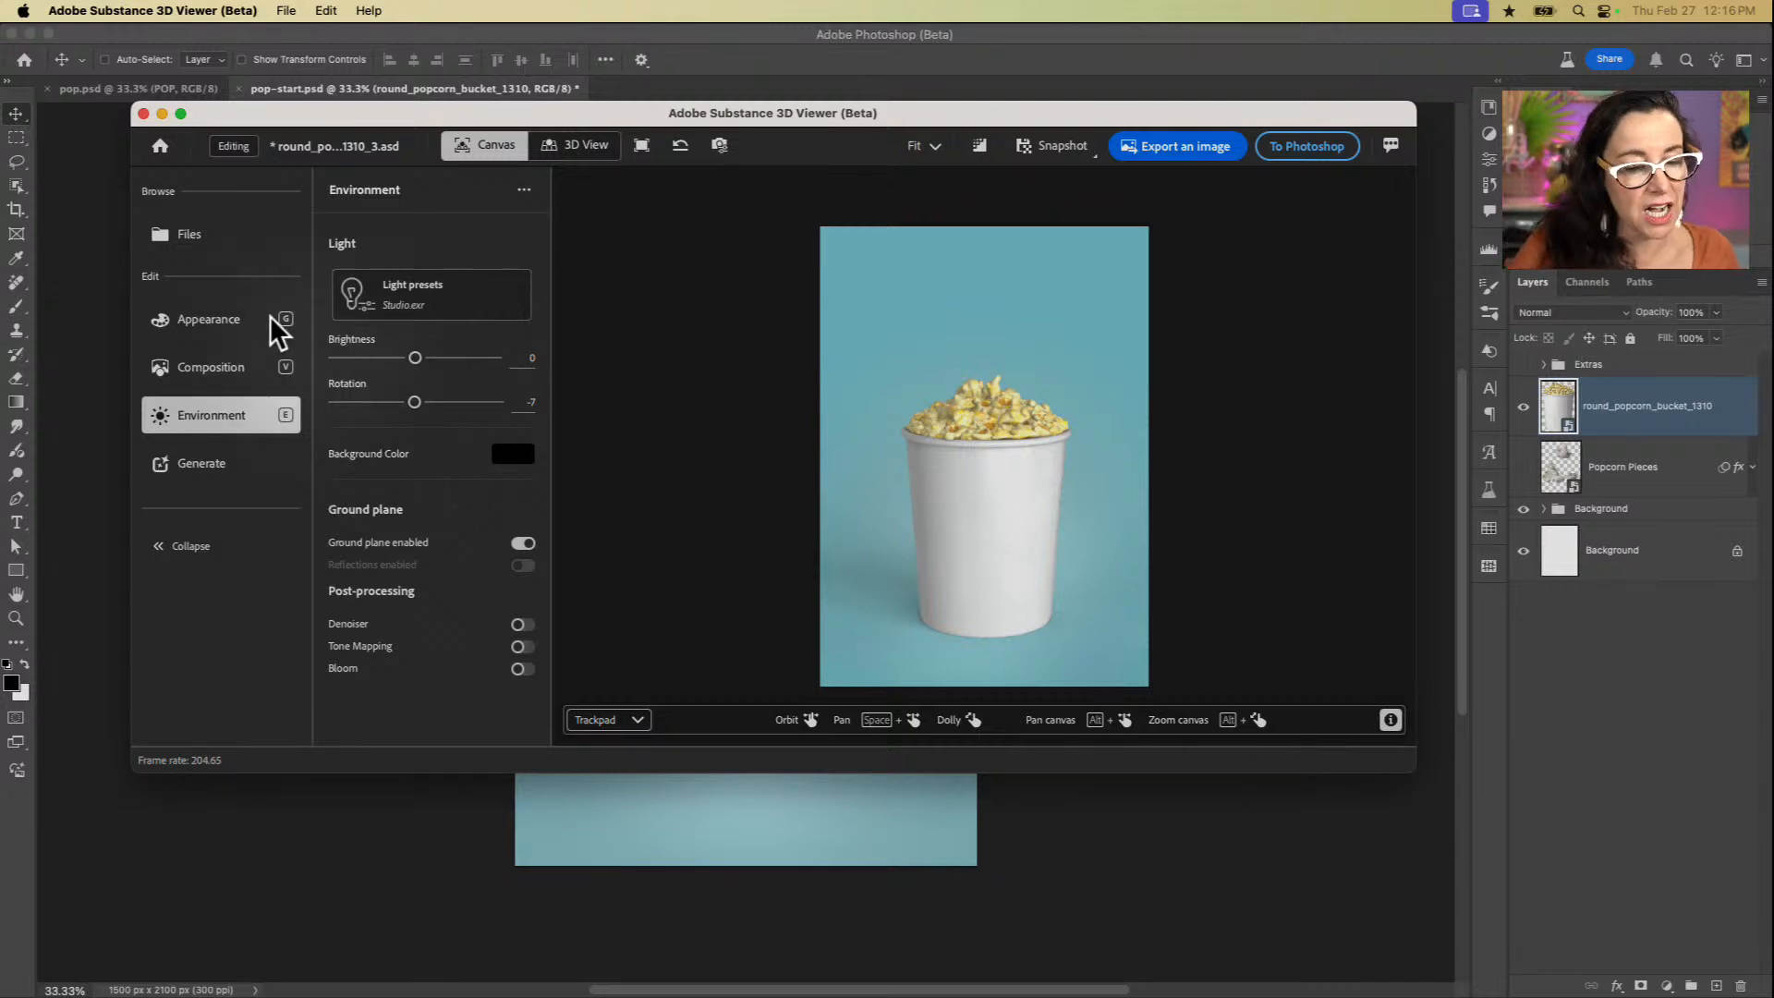
Step: Select the bucket's paper part in the appearance settings and open its base color image
{"action": "left_click", "coordinate": [205, 316]}
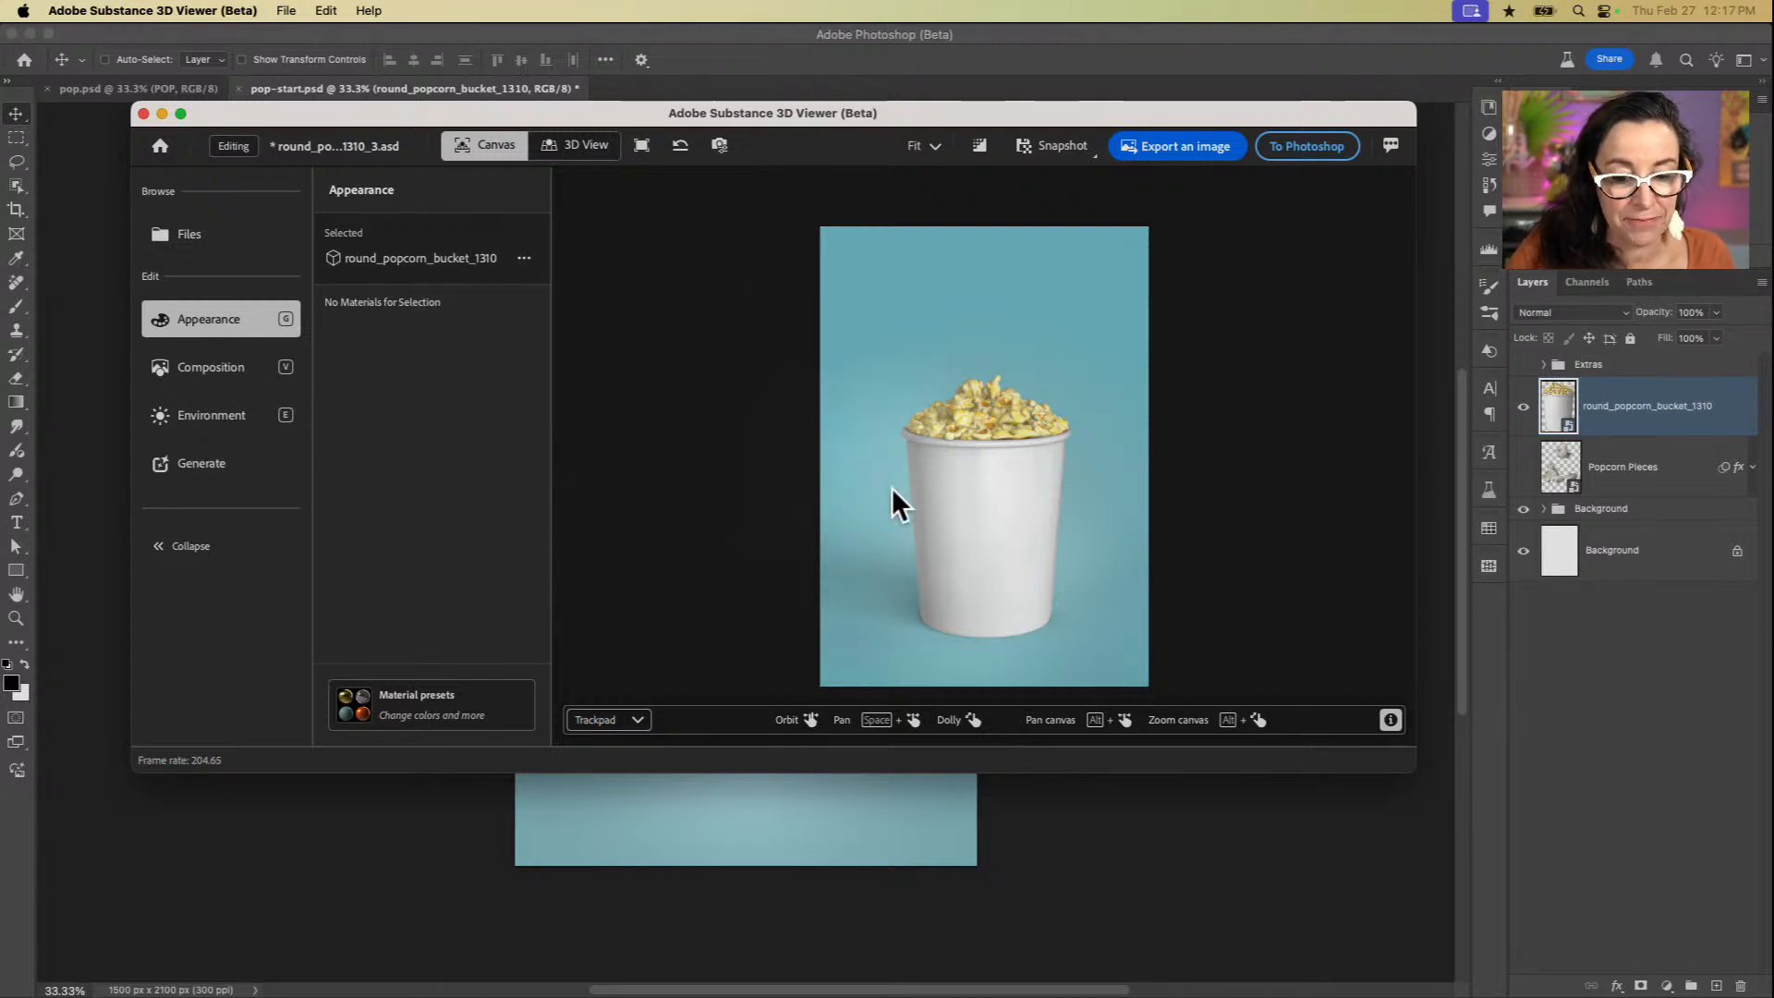
{"action": "left_click", "coordinate": [970, 510]}
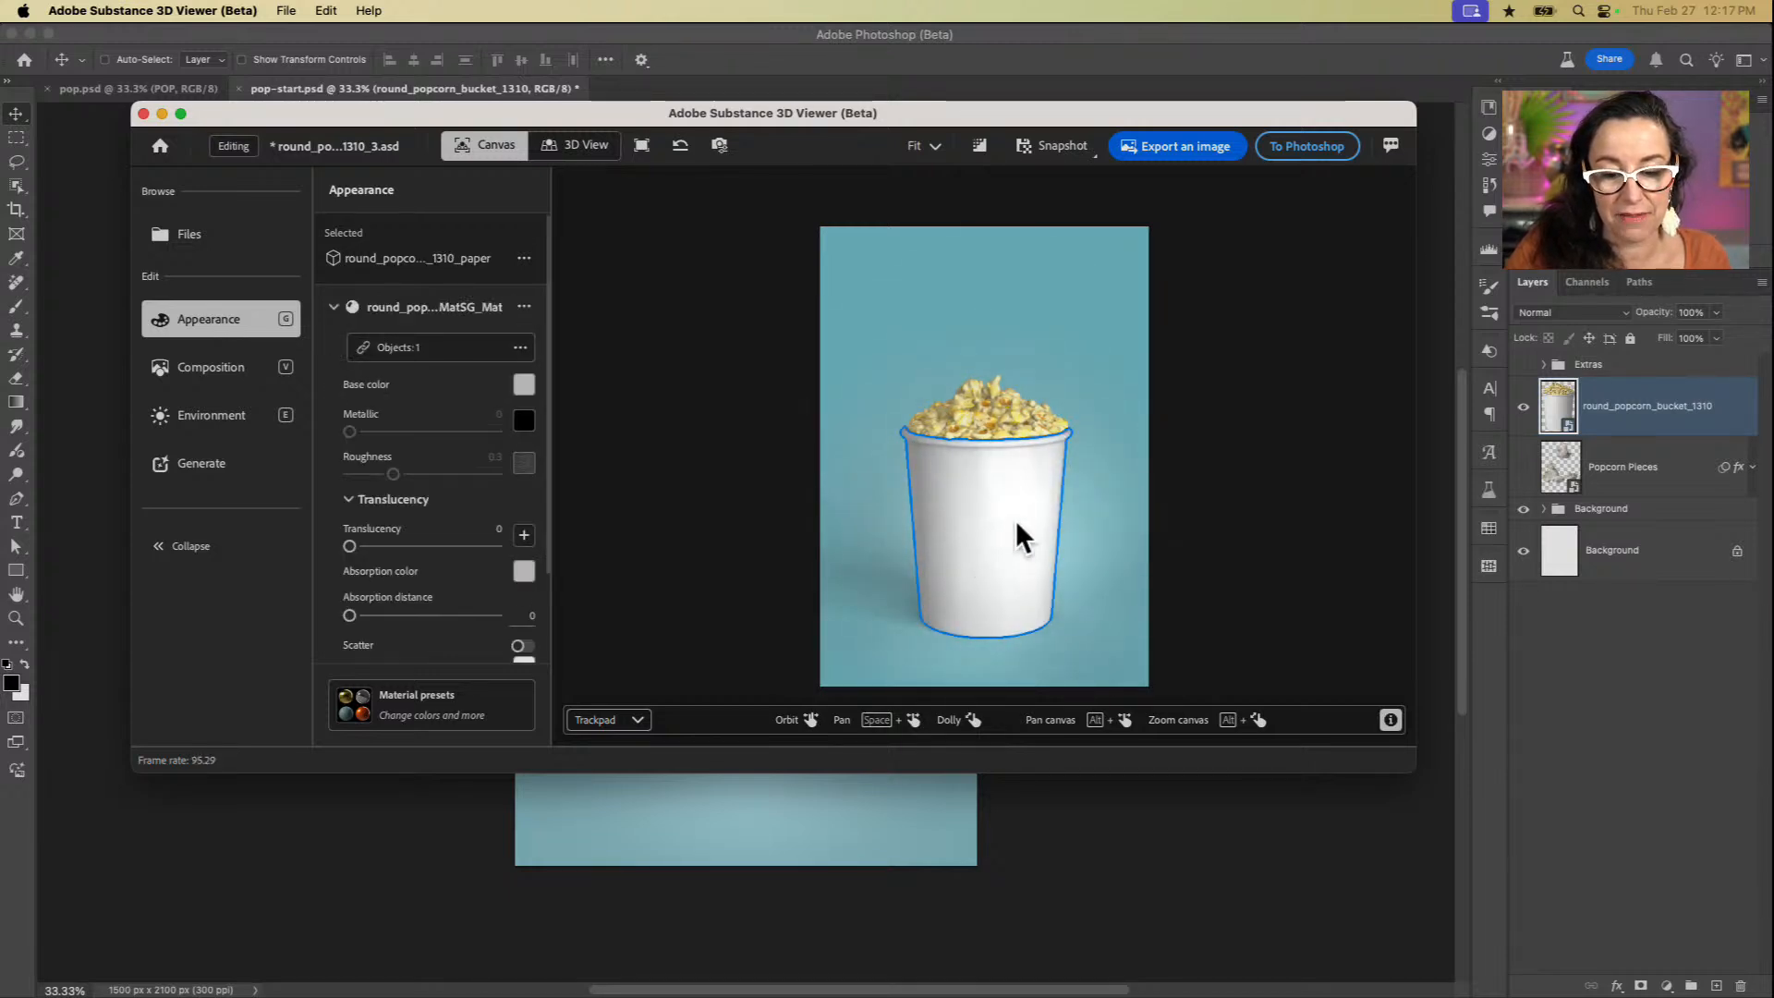
{"action": "left_click", "coordinate": [1007, 408]}
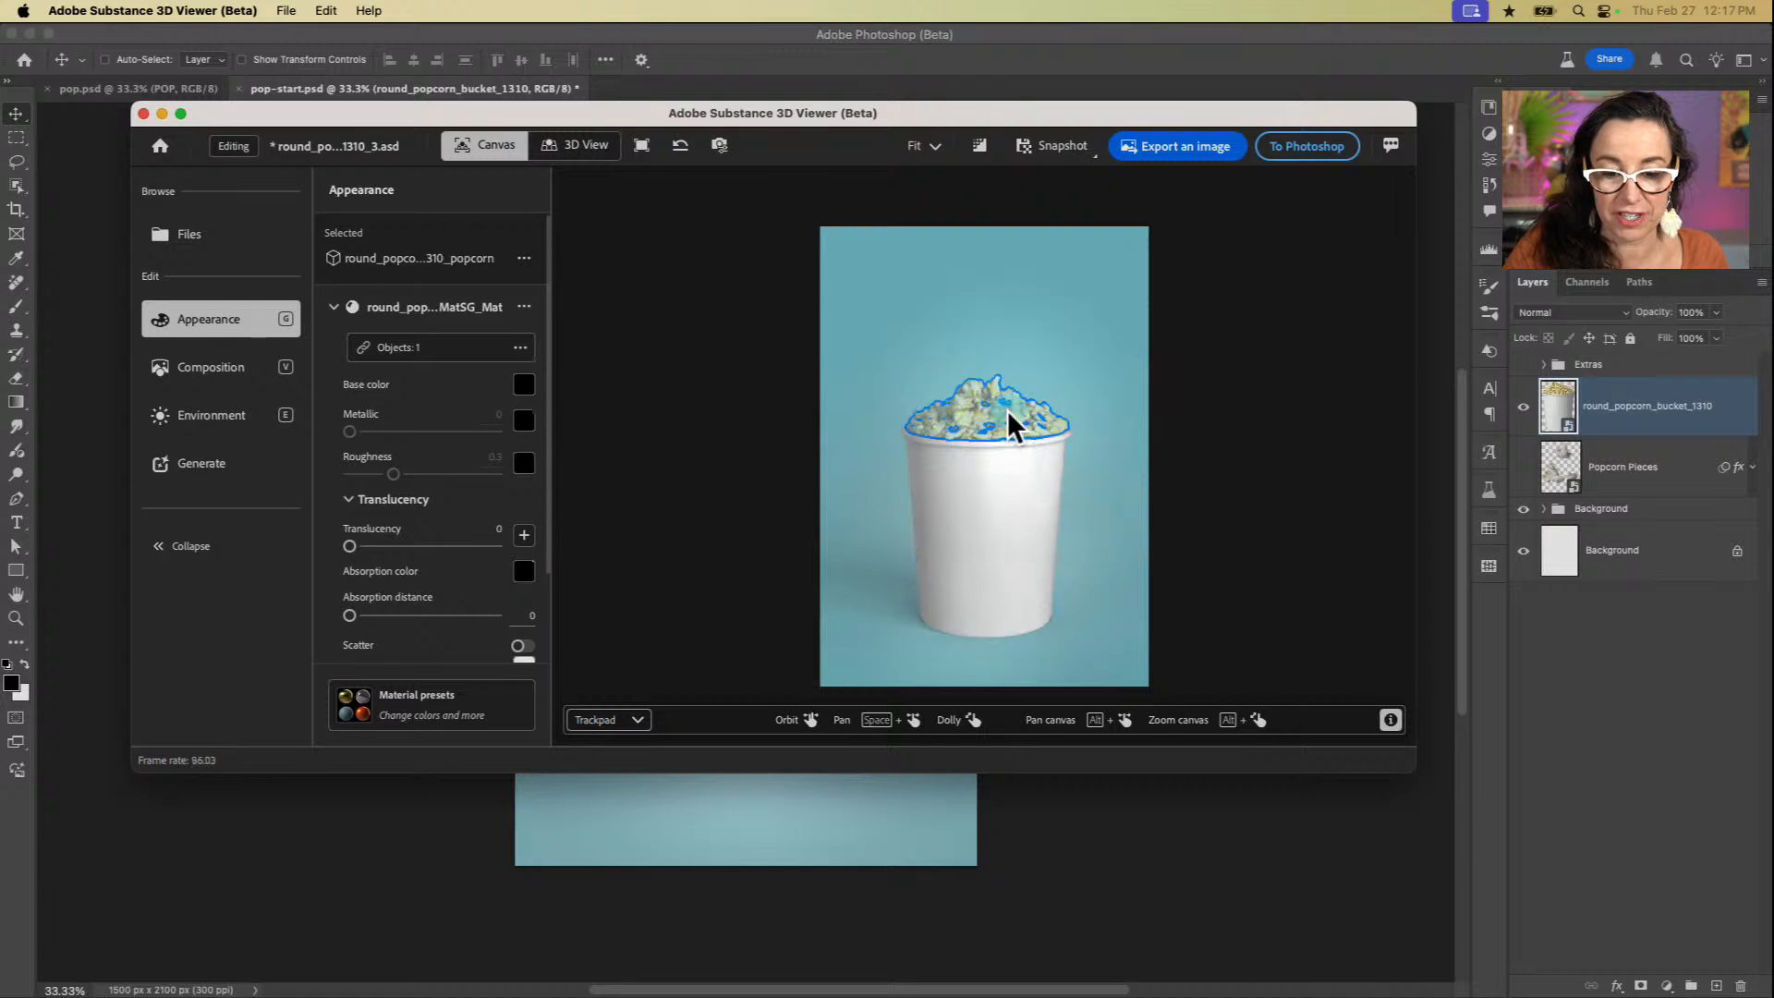
{"action": "left_click", "coordinate": [980, 475]}
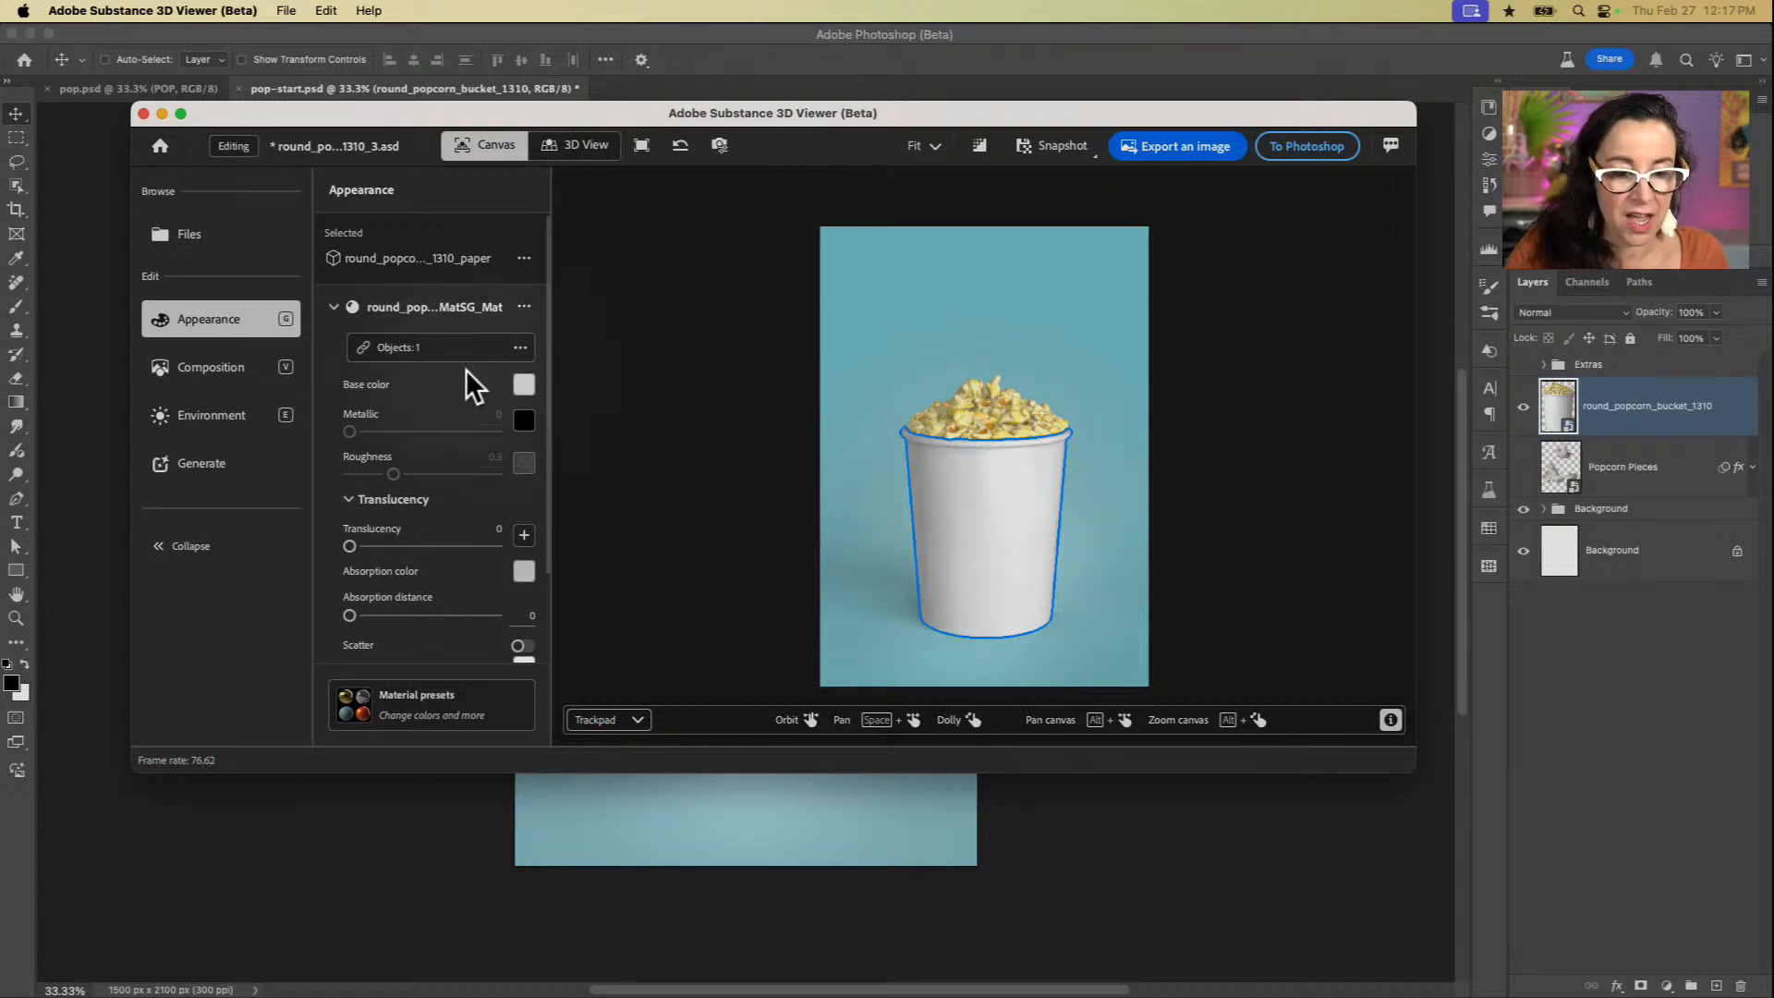
{"action": "left_click", "coordinate": [231, 319]}
{"action": "left_click", "coordinate": [380, 301]}
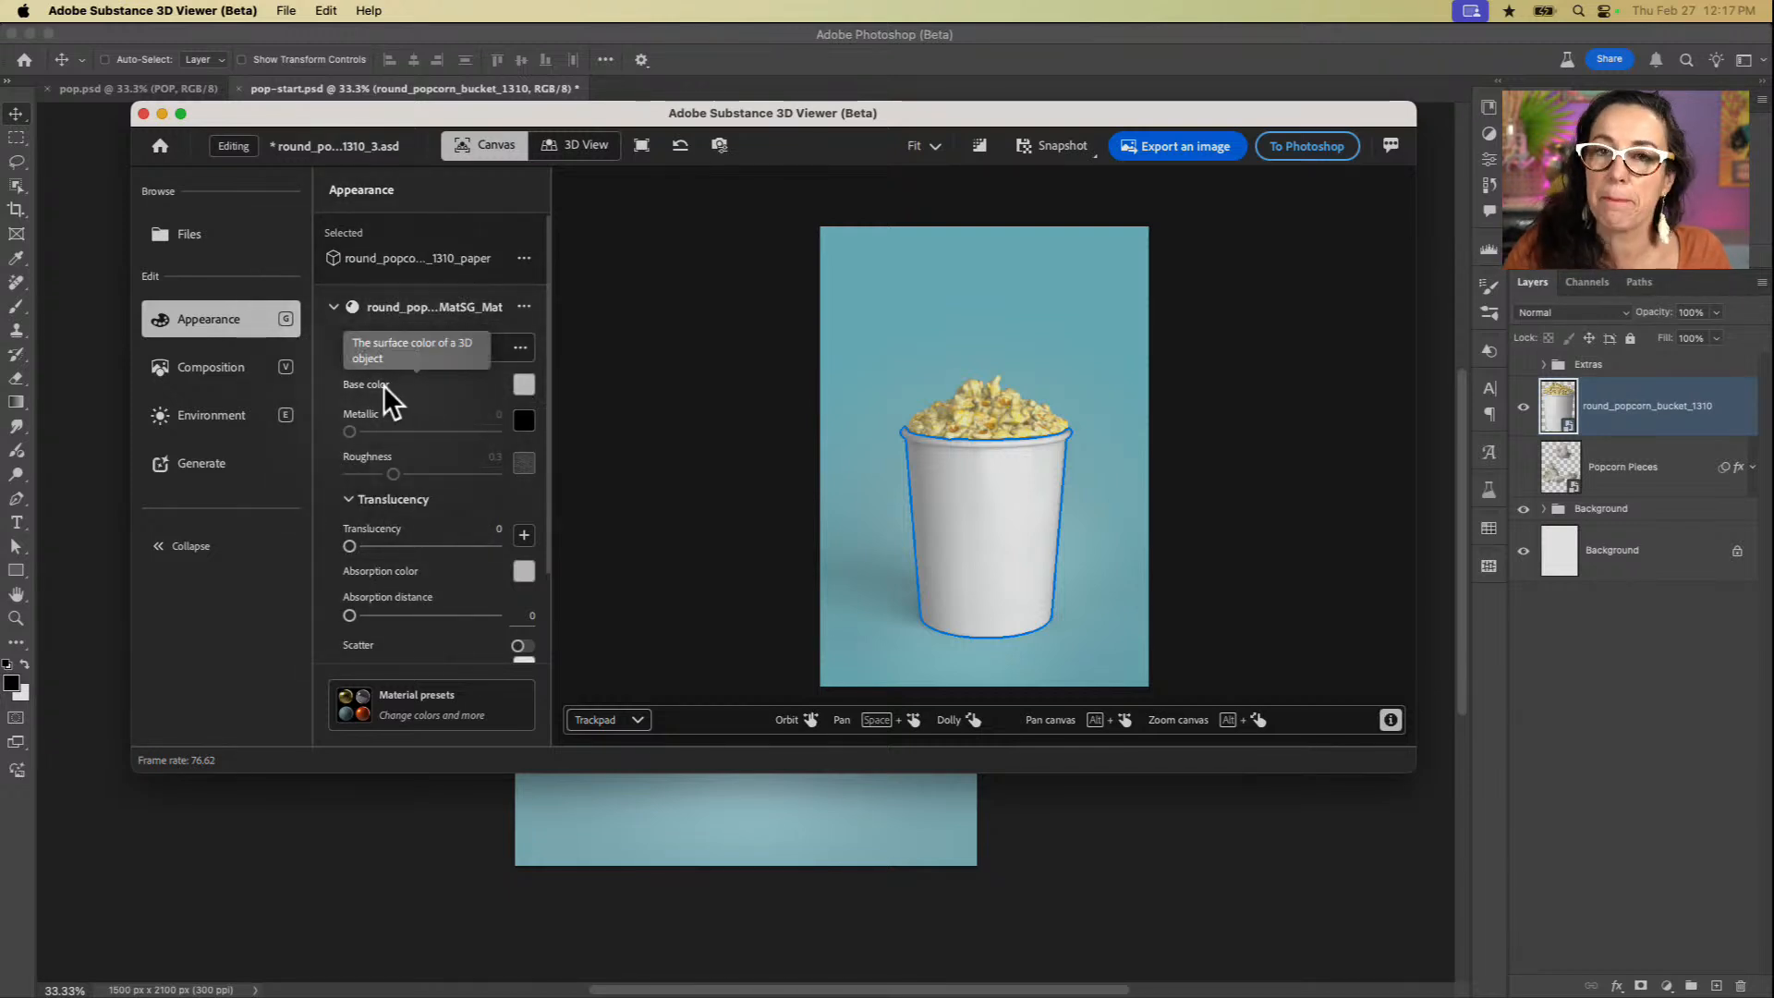
{"action": "left_click", "coordinate": [527, 386]}
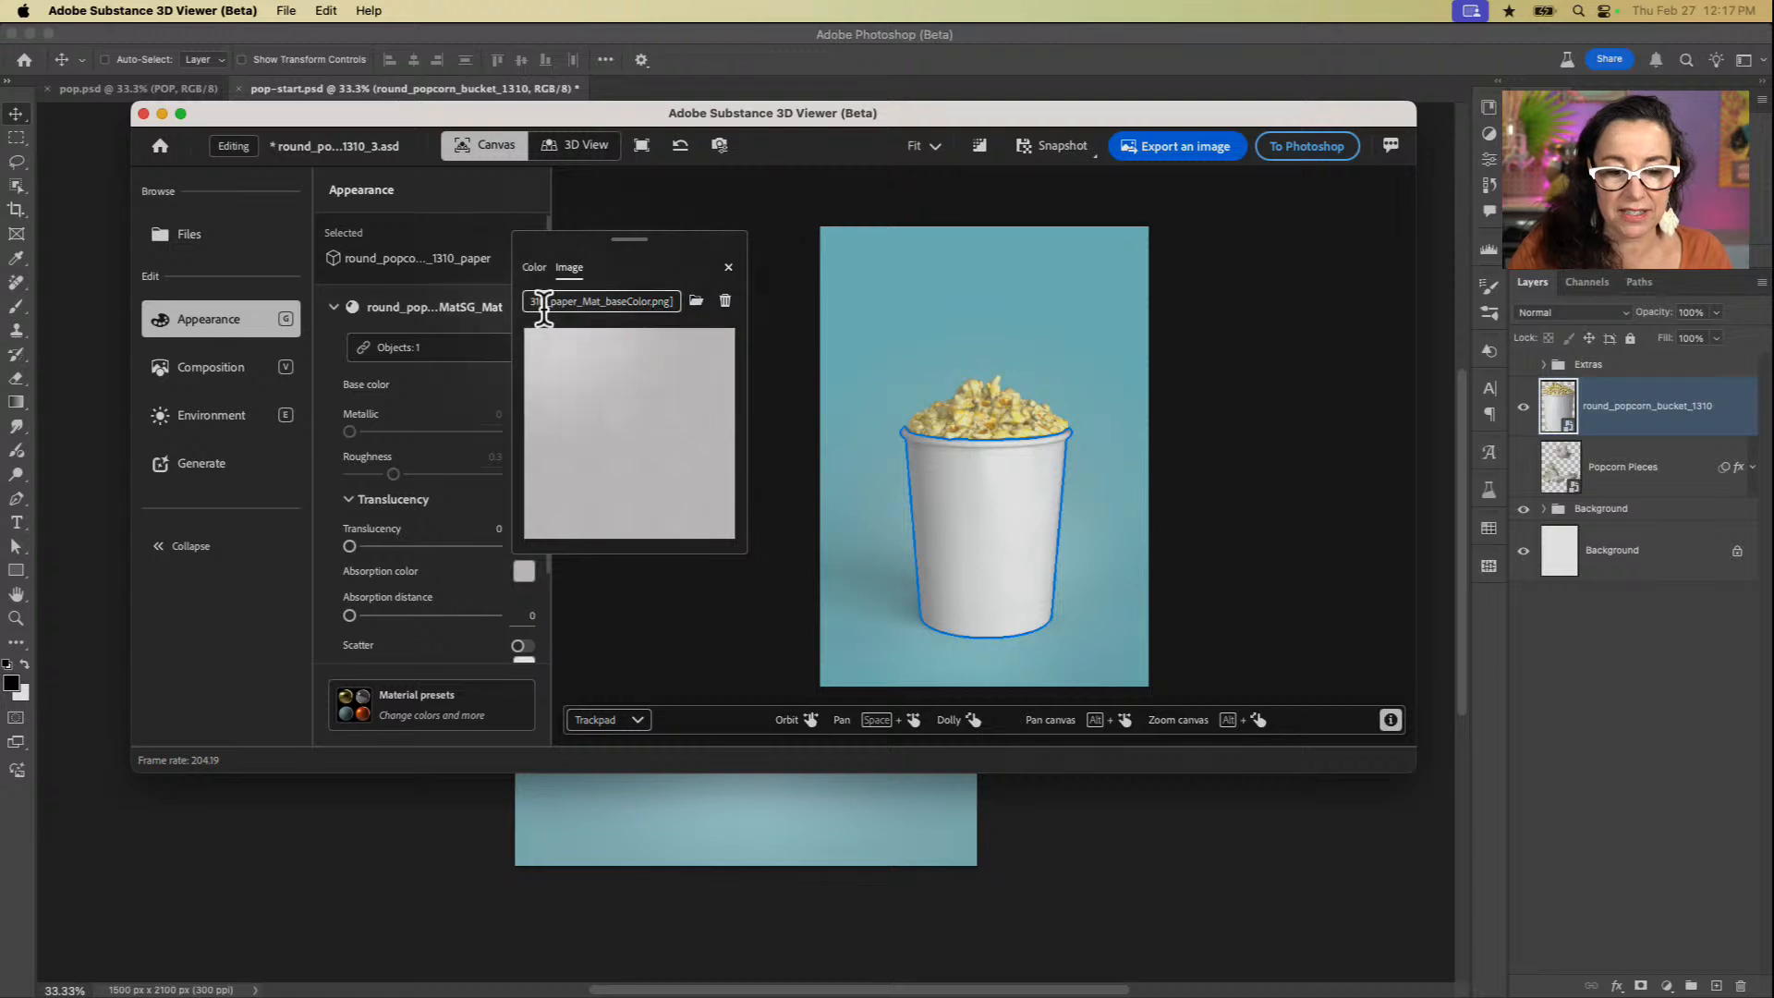
Step: Switch to Bridge, find round_popcorn_bucket_1310_paper_Mat_baseColor.png in the round_popcorn_bucket_1310 folder, and return to Substance 3D Viewer
{"action": "mouse_move", "coordinate": [782, 991]}
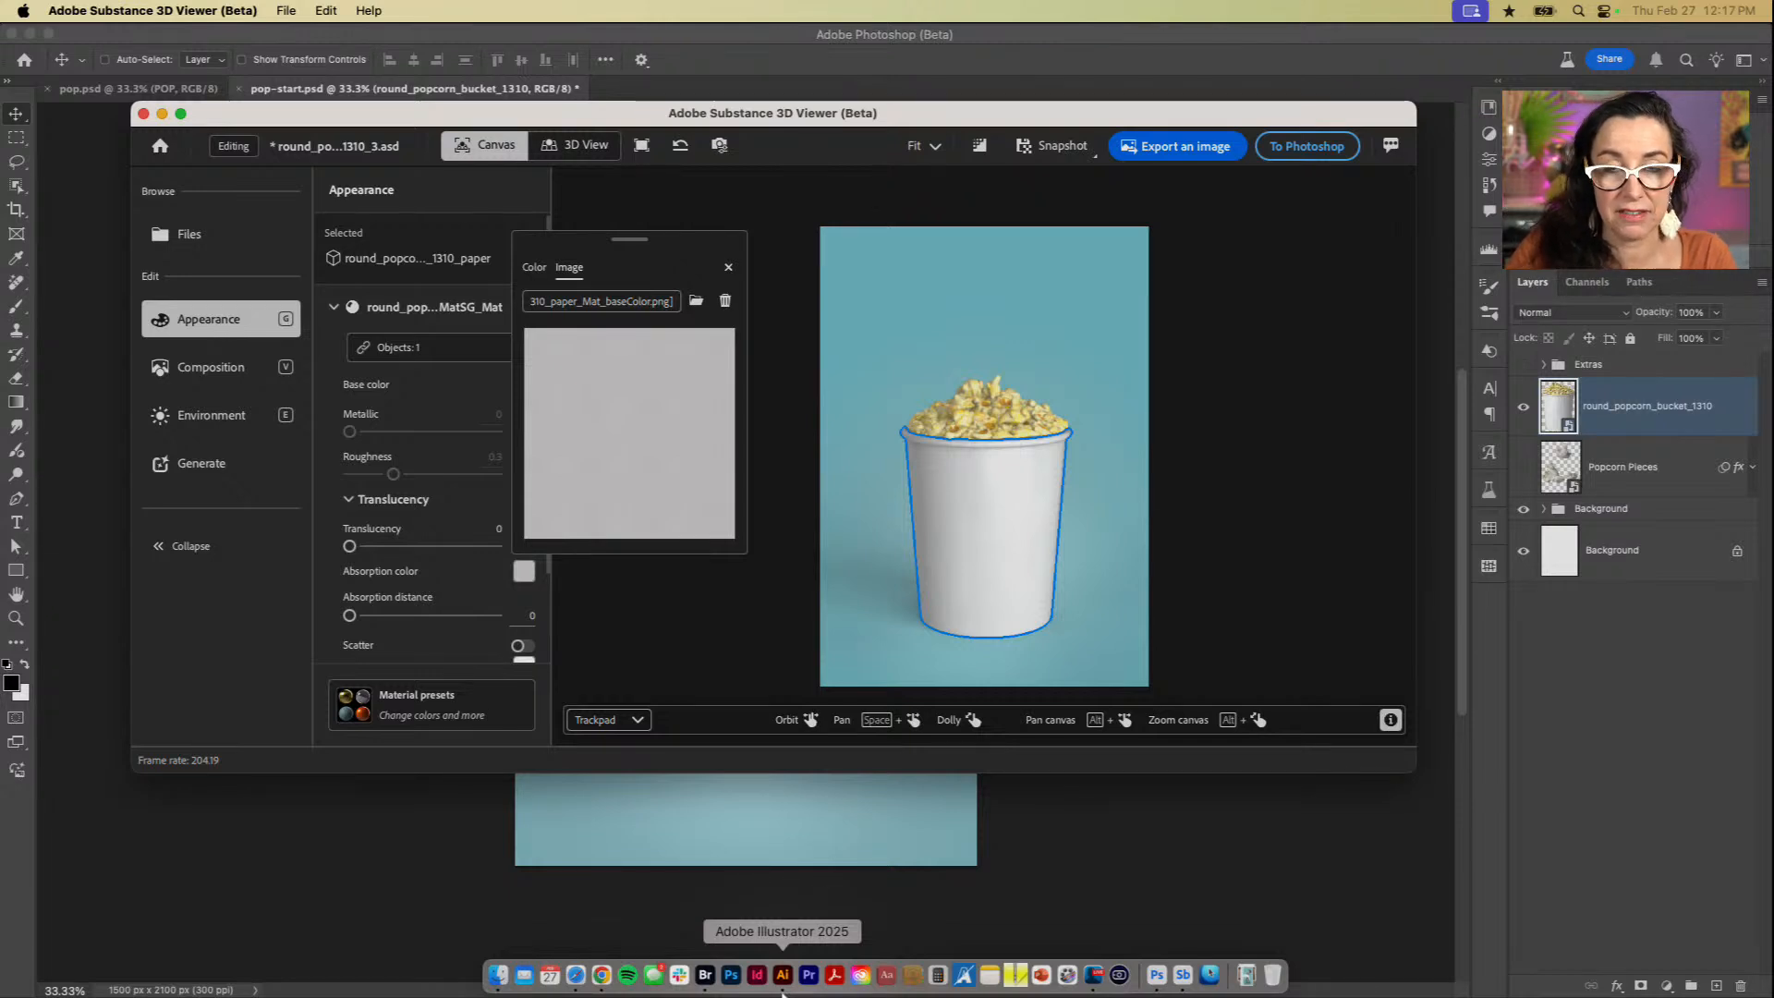
{"action": "left_click", "coordinate": [706, 978]}
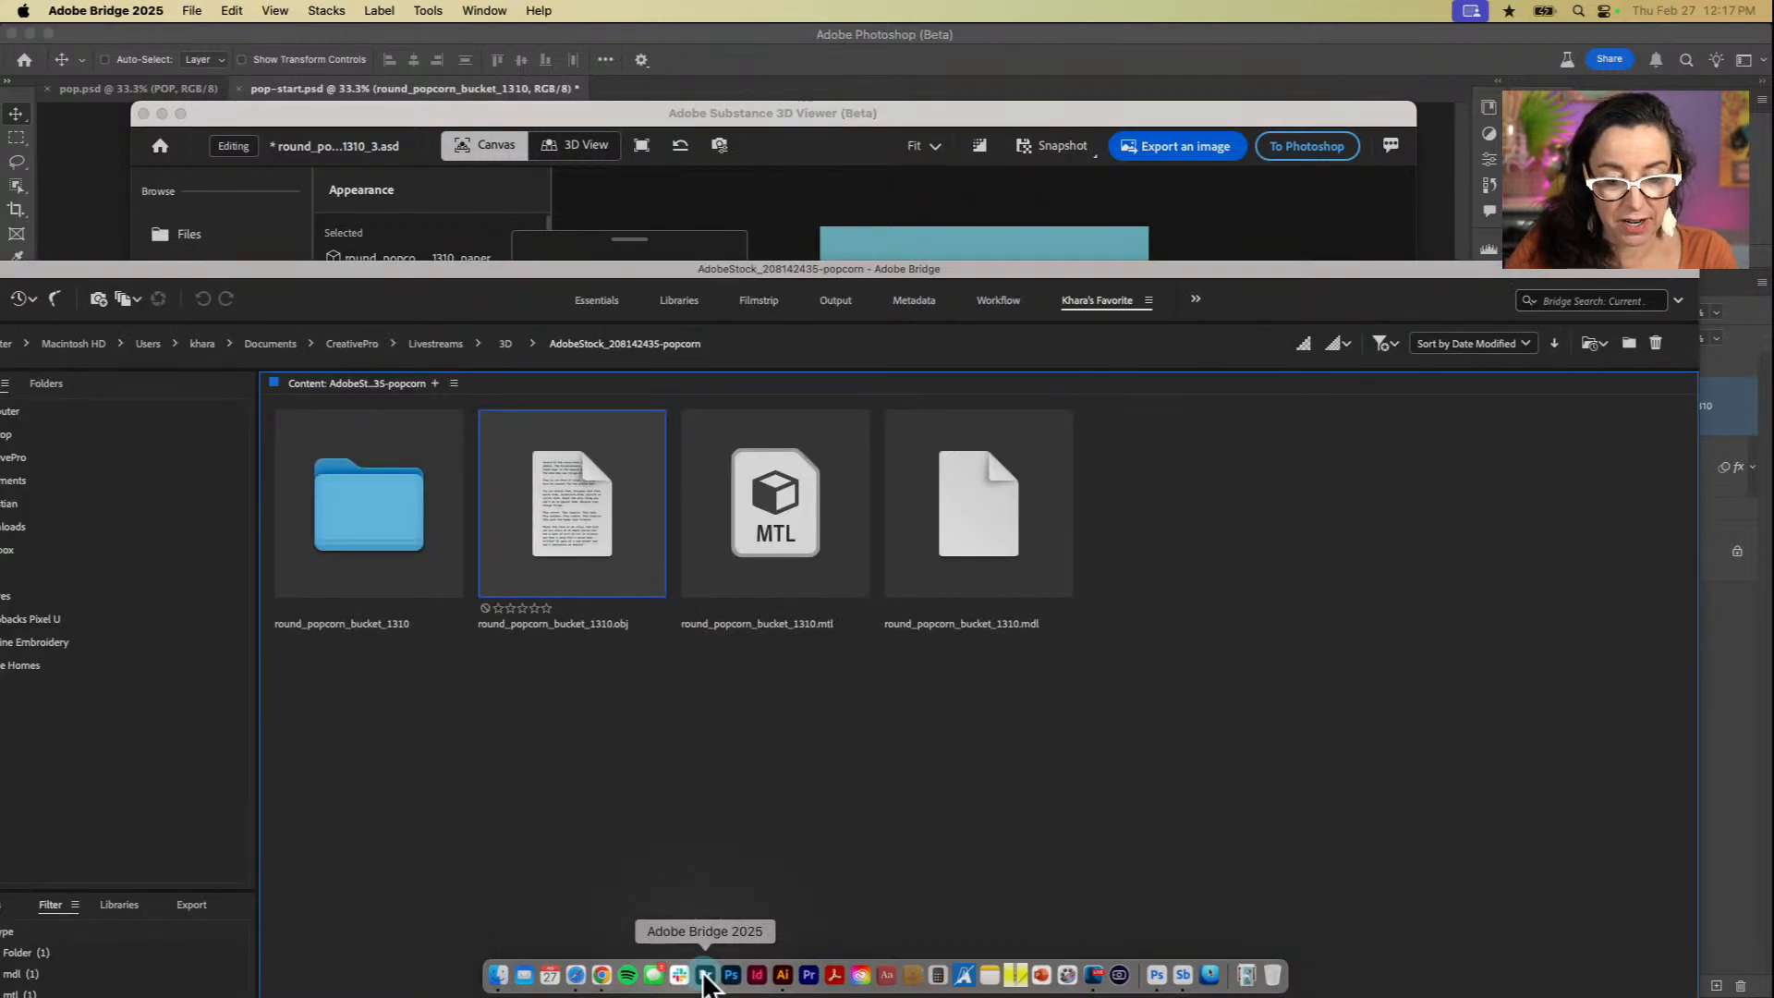
{"action": "double_click", "coordinate": [370, 522]}
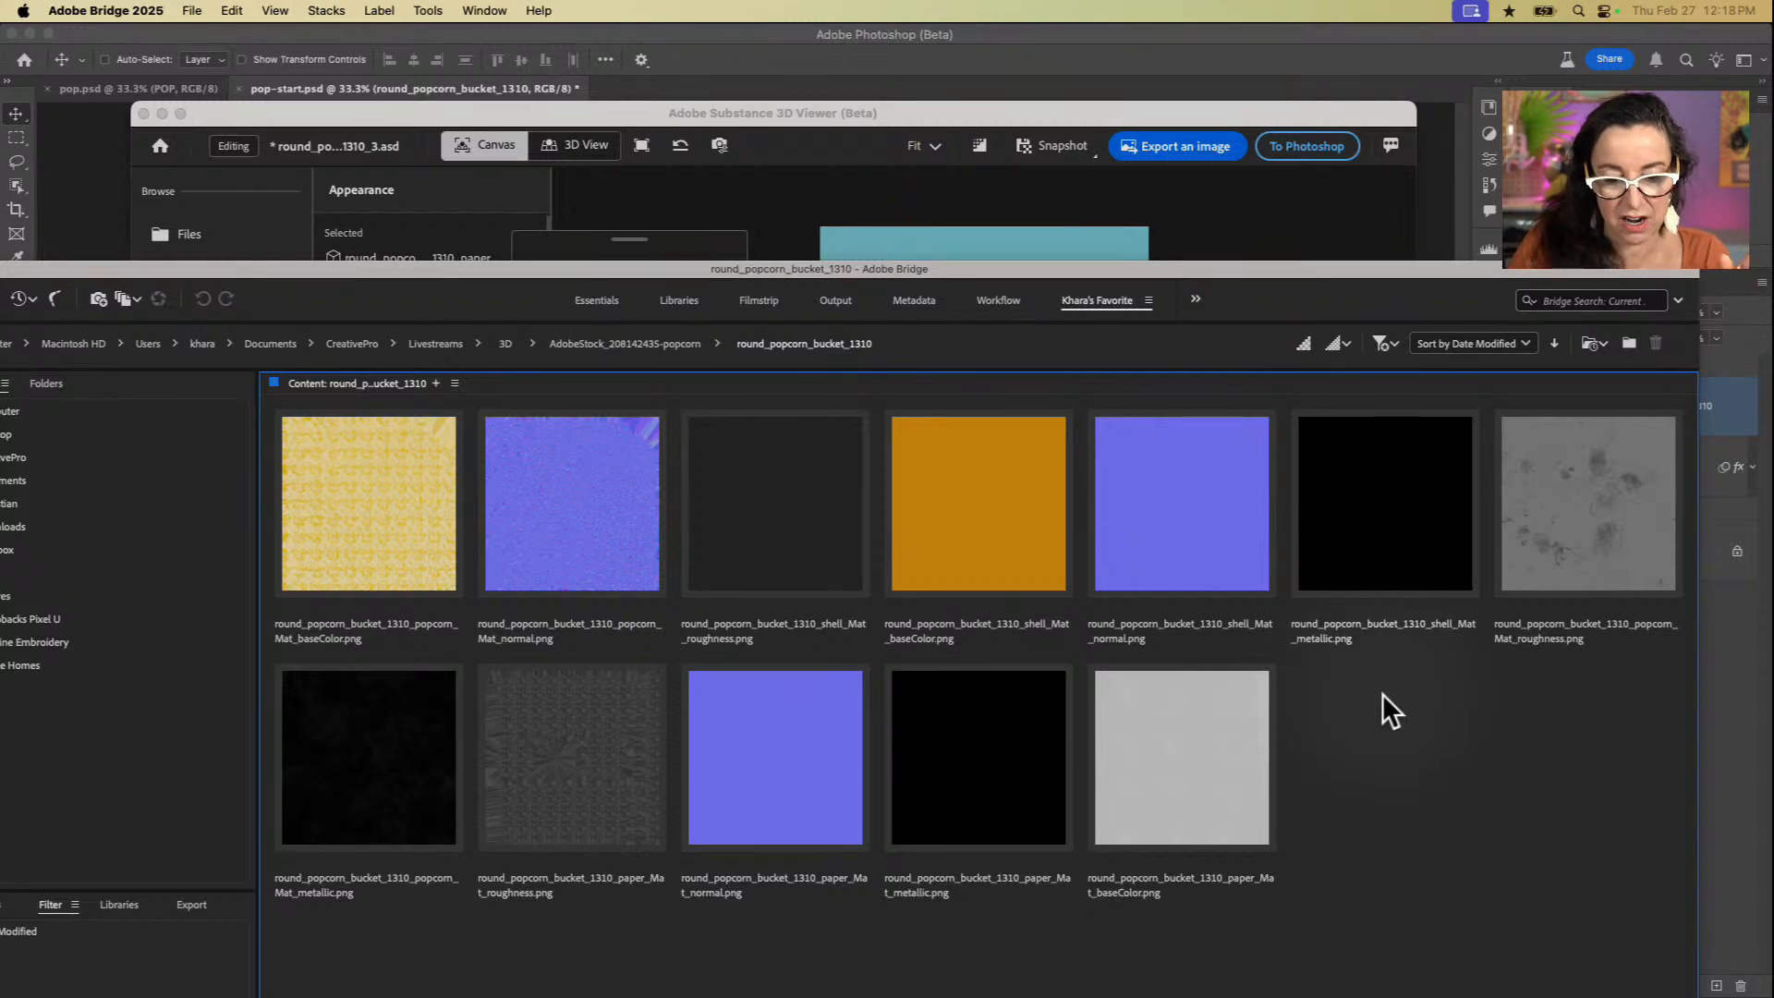
{"action": "left_click", "coordinate": [1216, 772]}
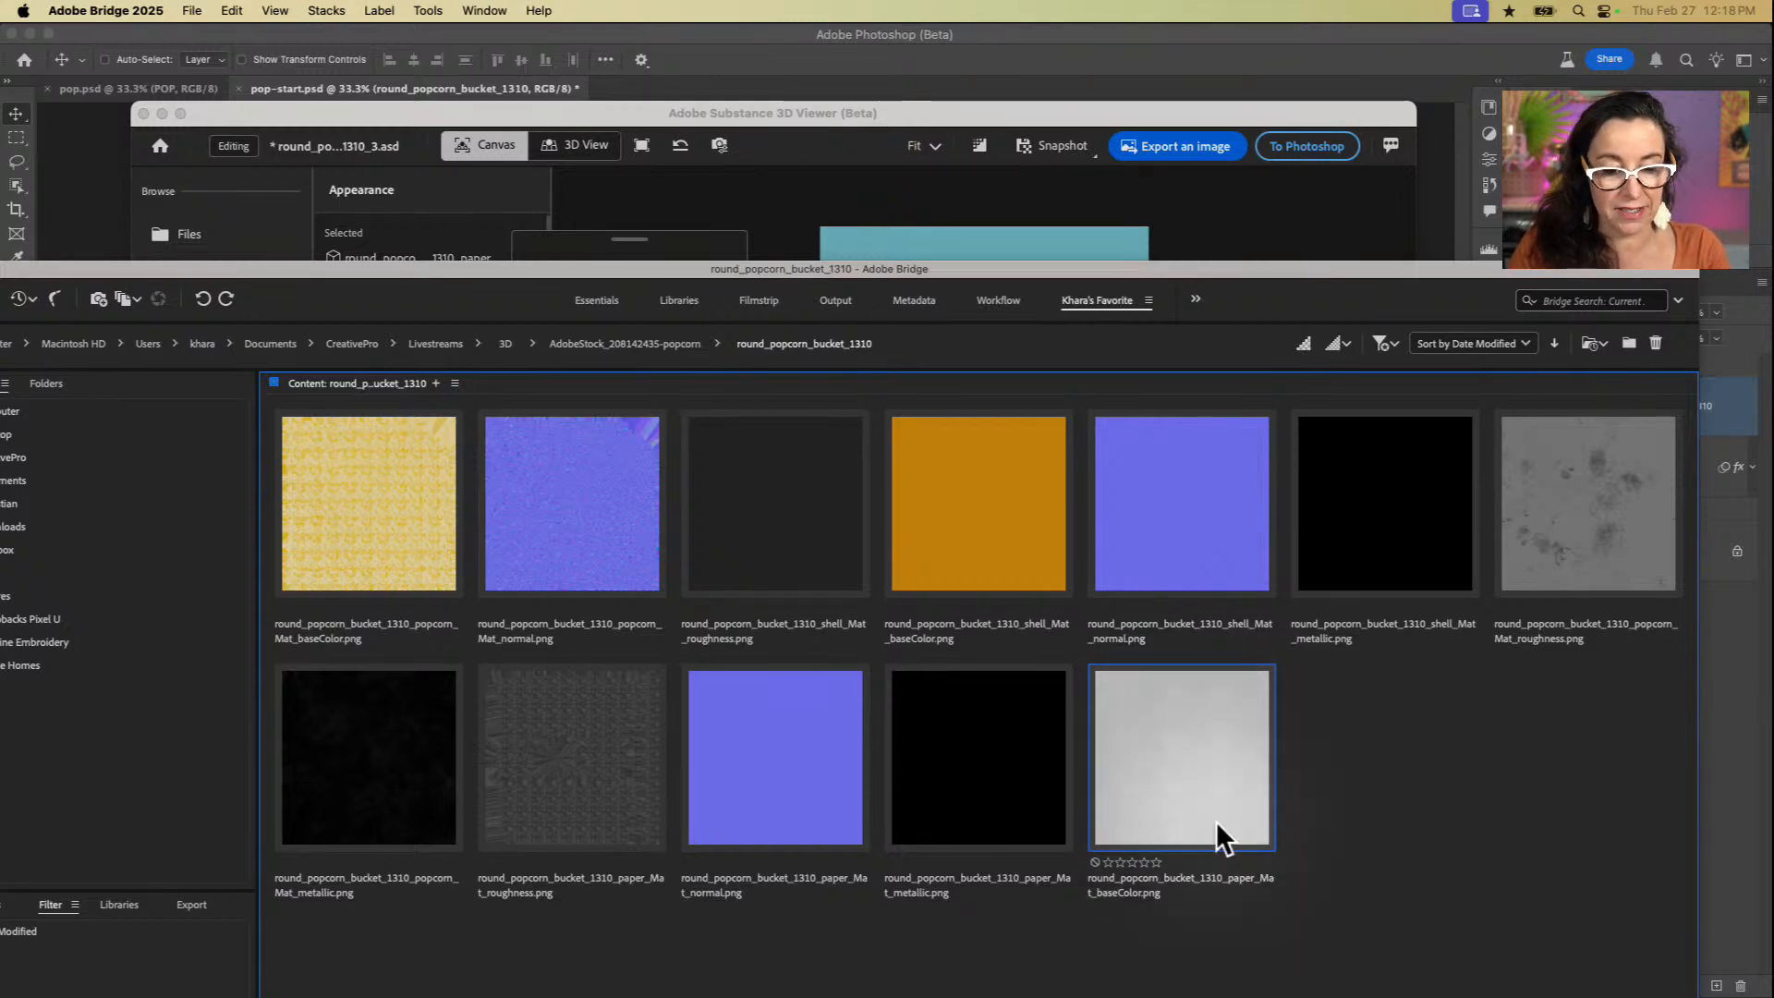
{"action": "key", "text": "super+Tab"}
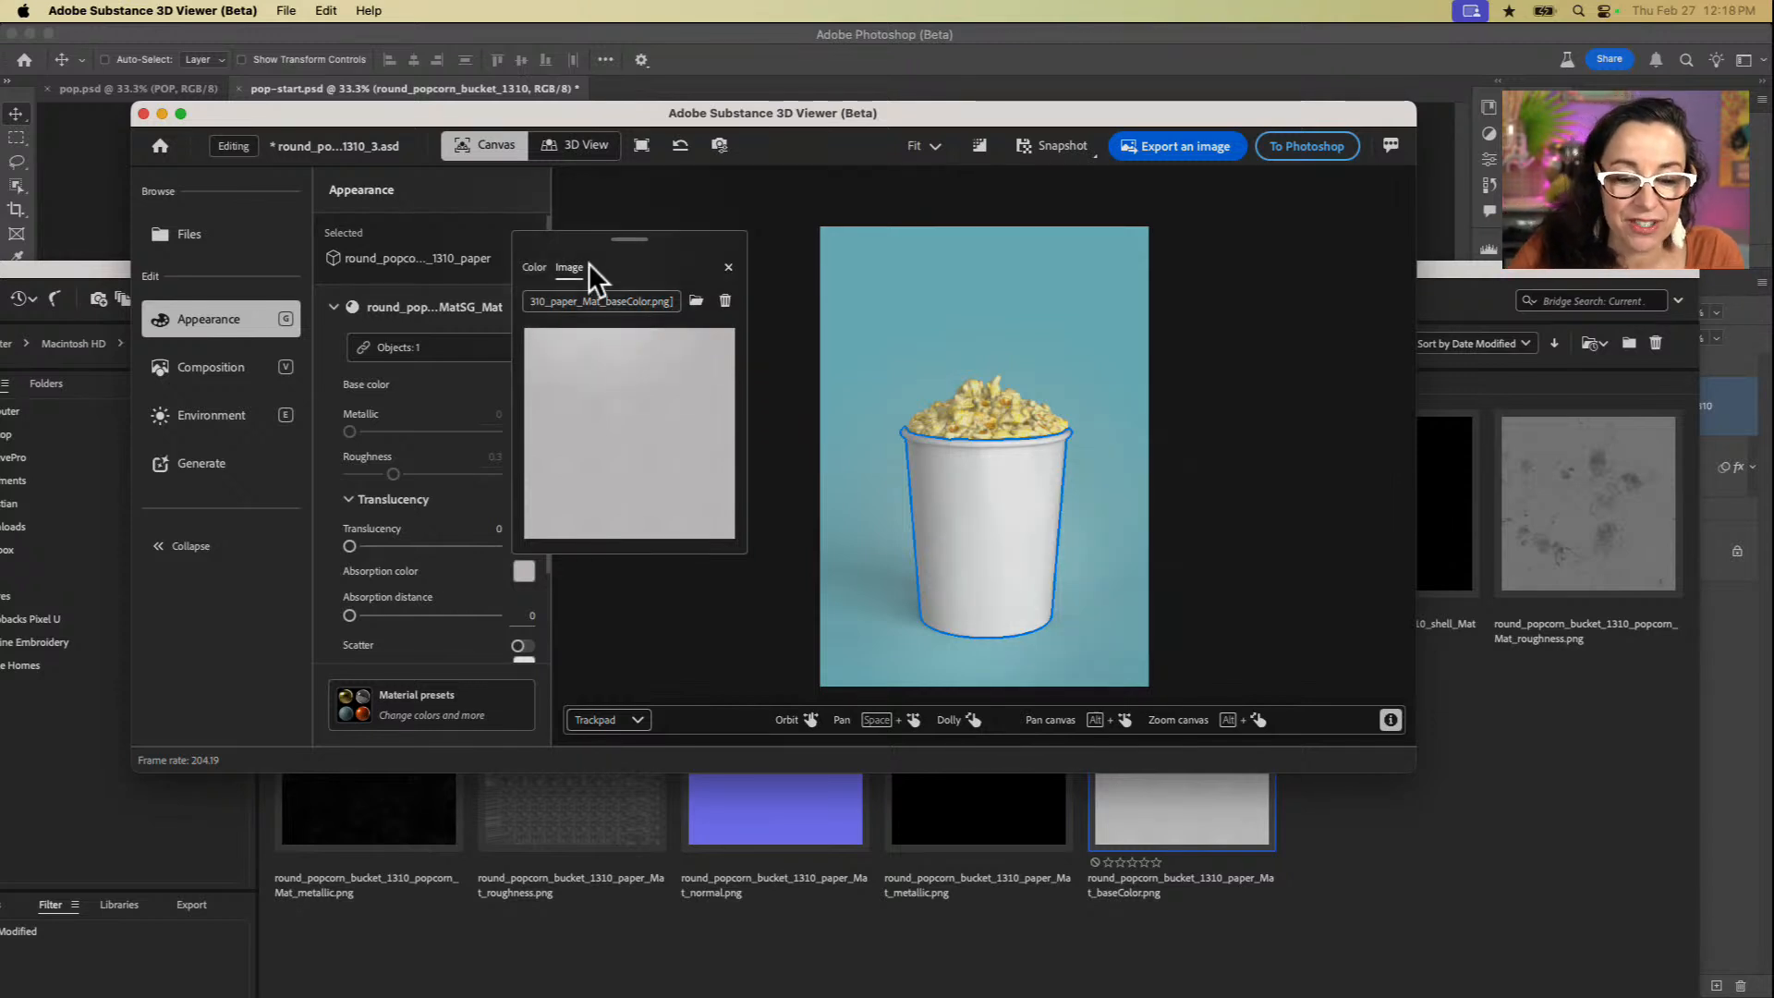
Step: Replace the paper material's base color image with pattern.png from the CreativePro Livestreams/3D folder
{"action": "left_click", "coordinate": [695, 299]}
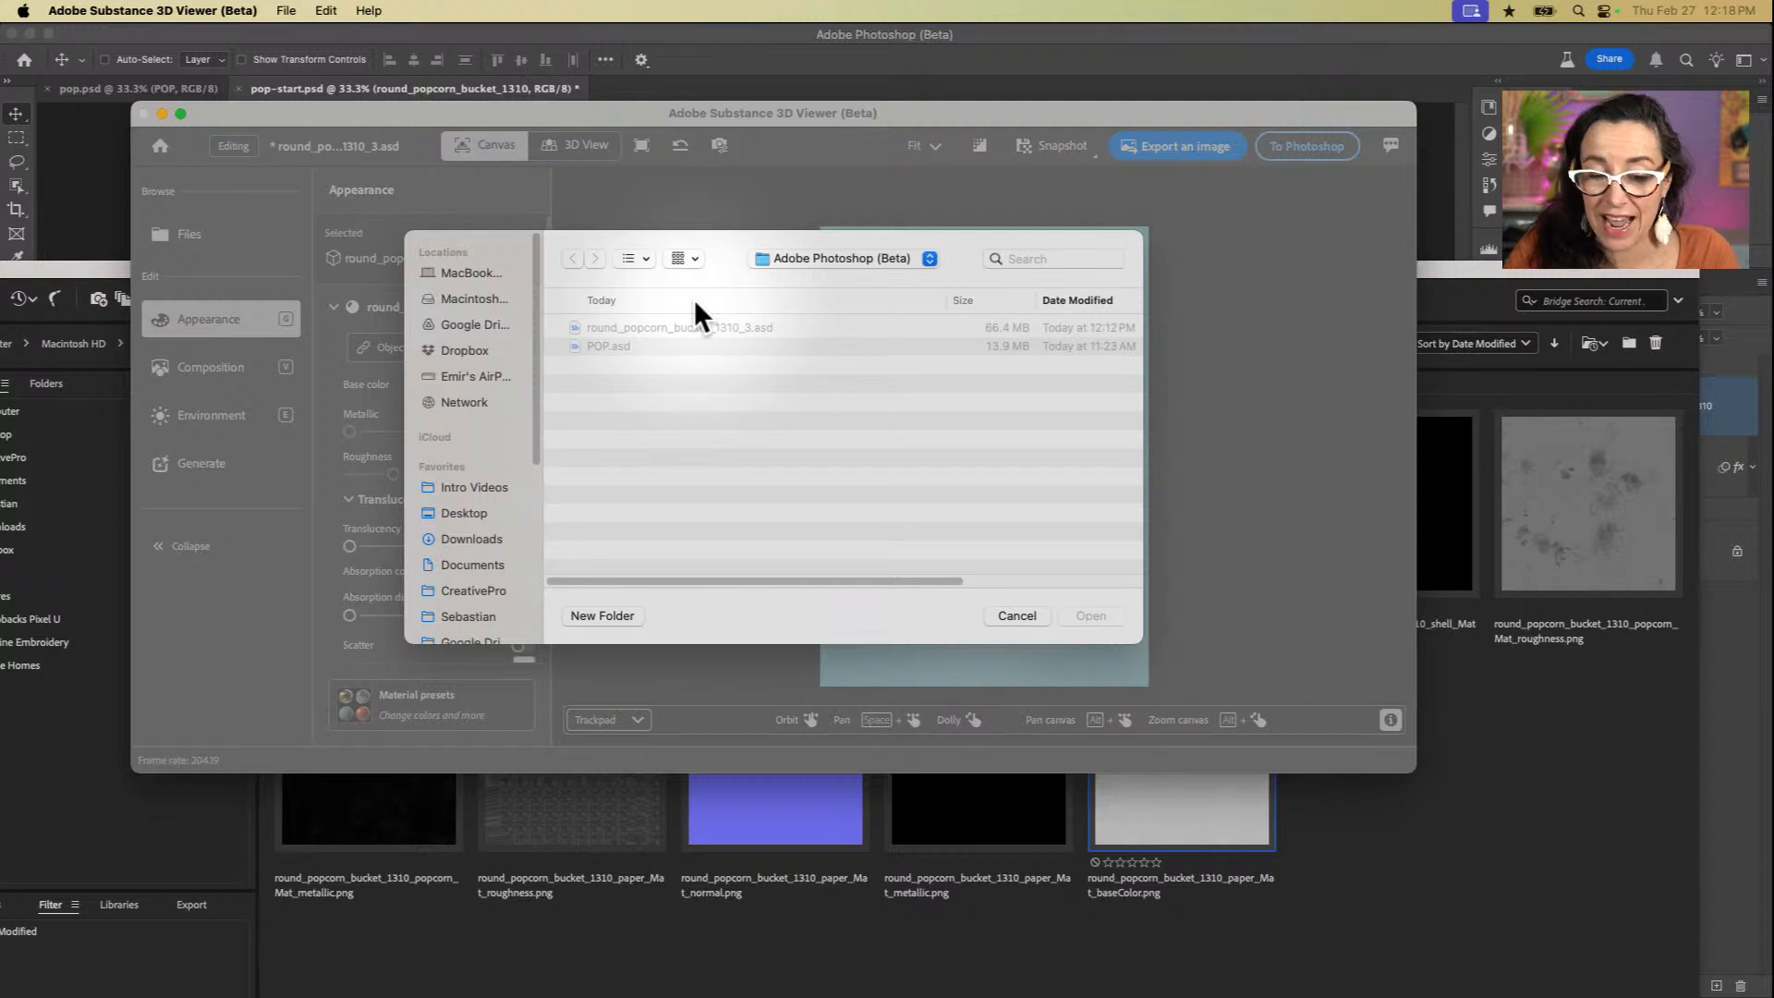
{"action": "left_click", "coordinate": [754, 254]}
{"action": "left_click", "coordinate": [491, 588]}
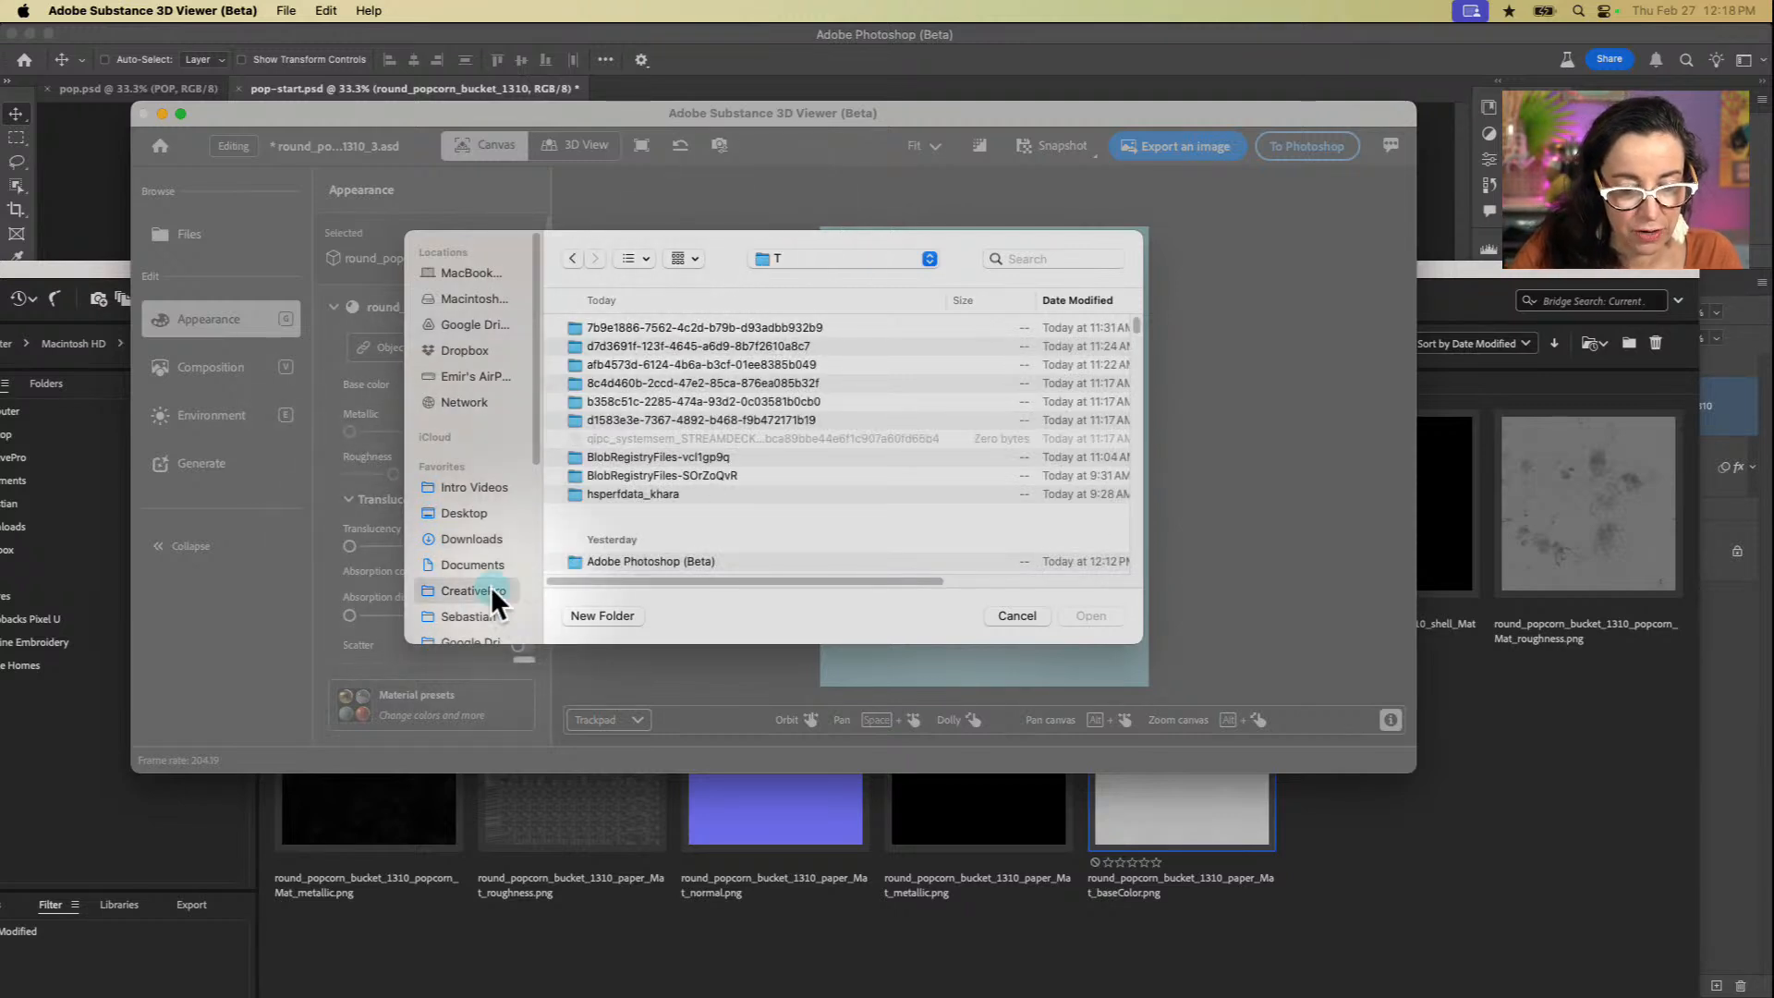
{"action": "double_click", "coordinate": [625, 412]}
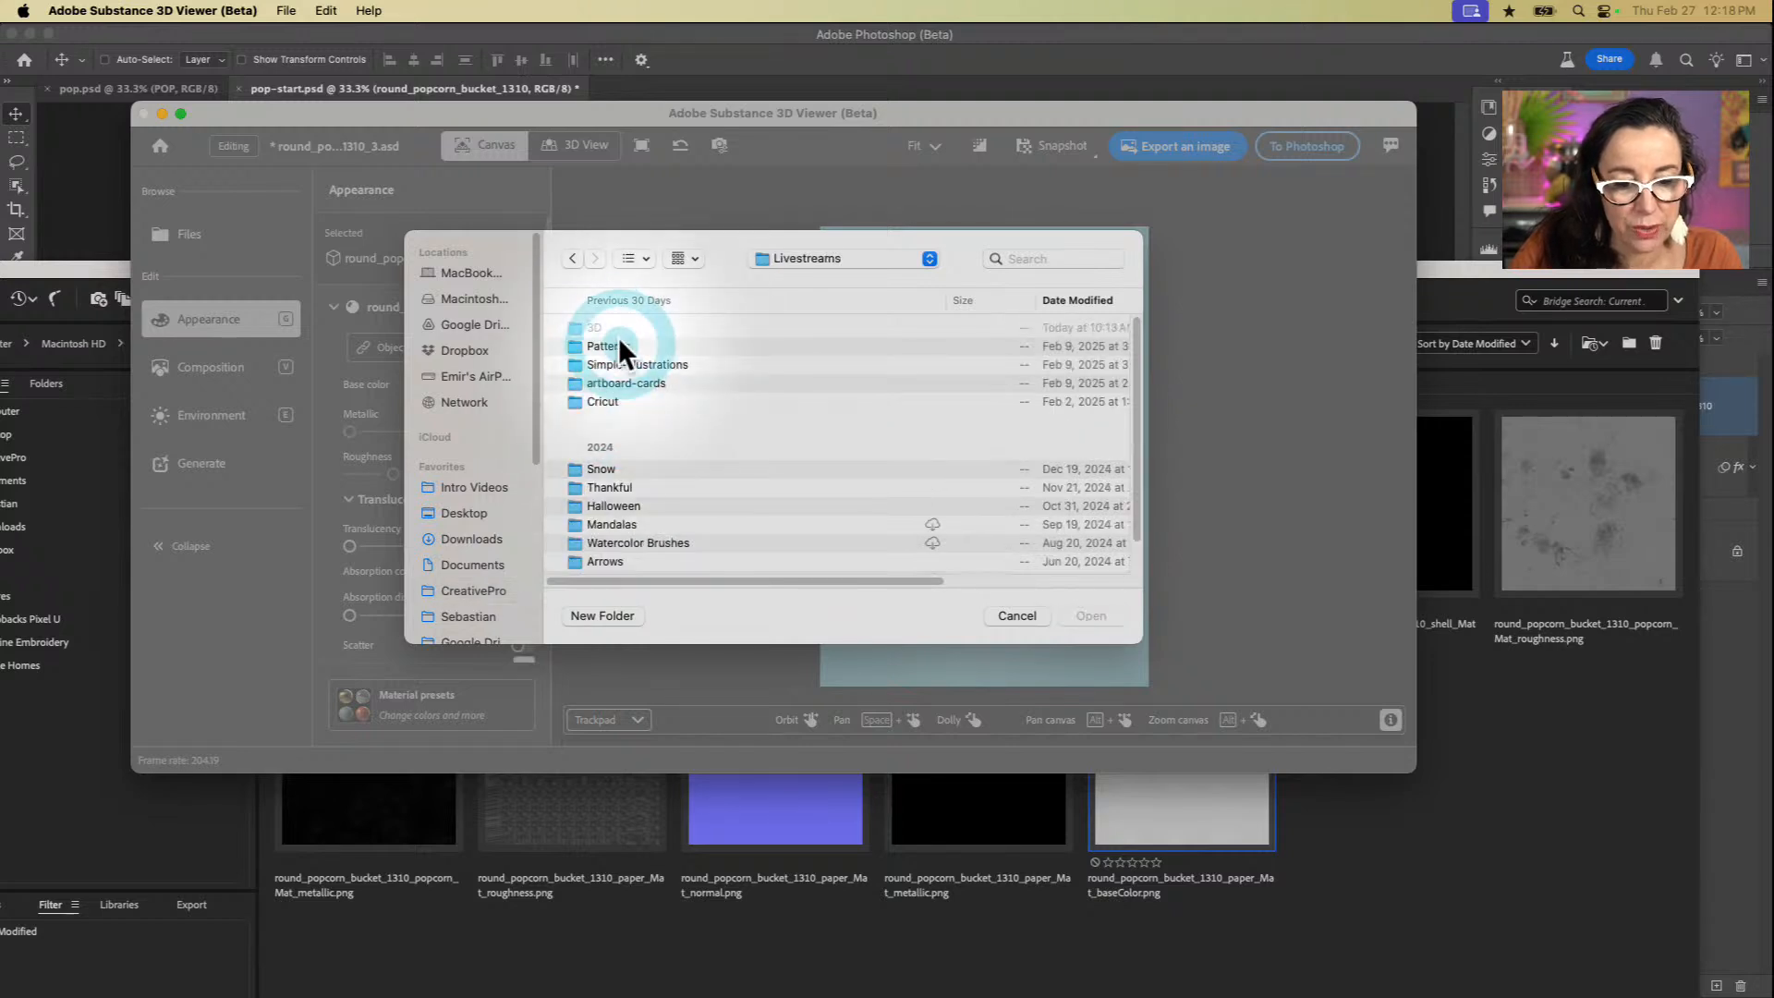
{"action": "double_click", "coordinate": [596, 329]}
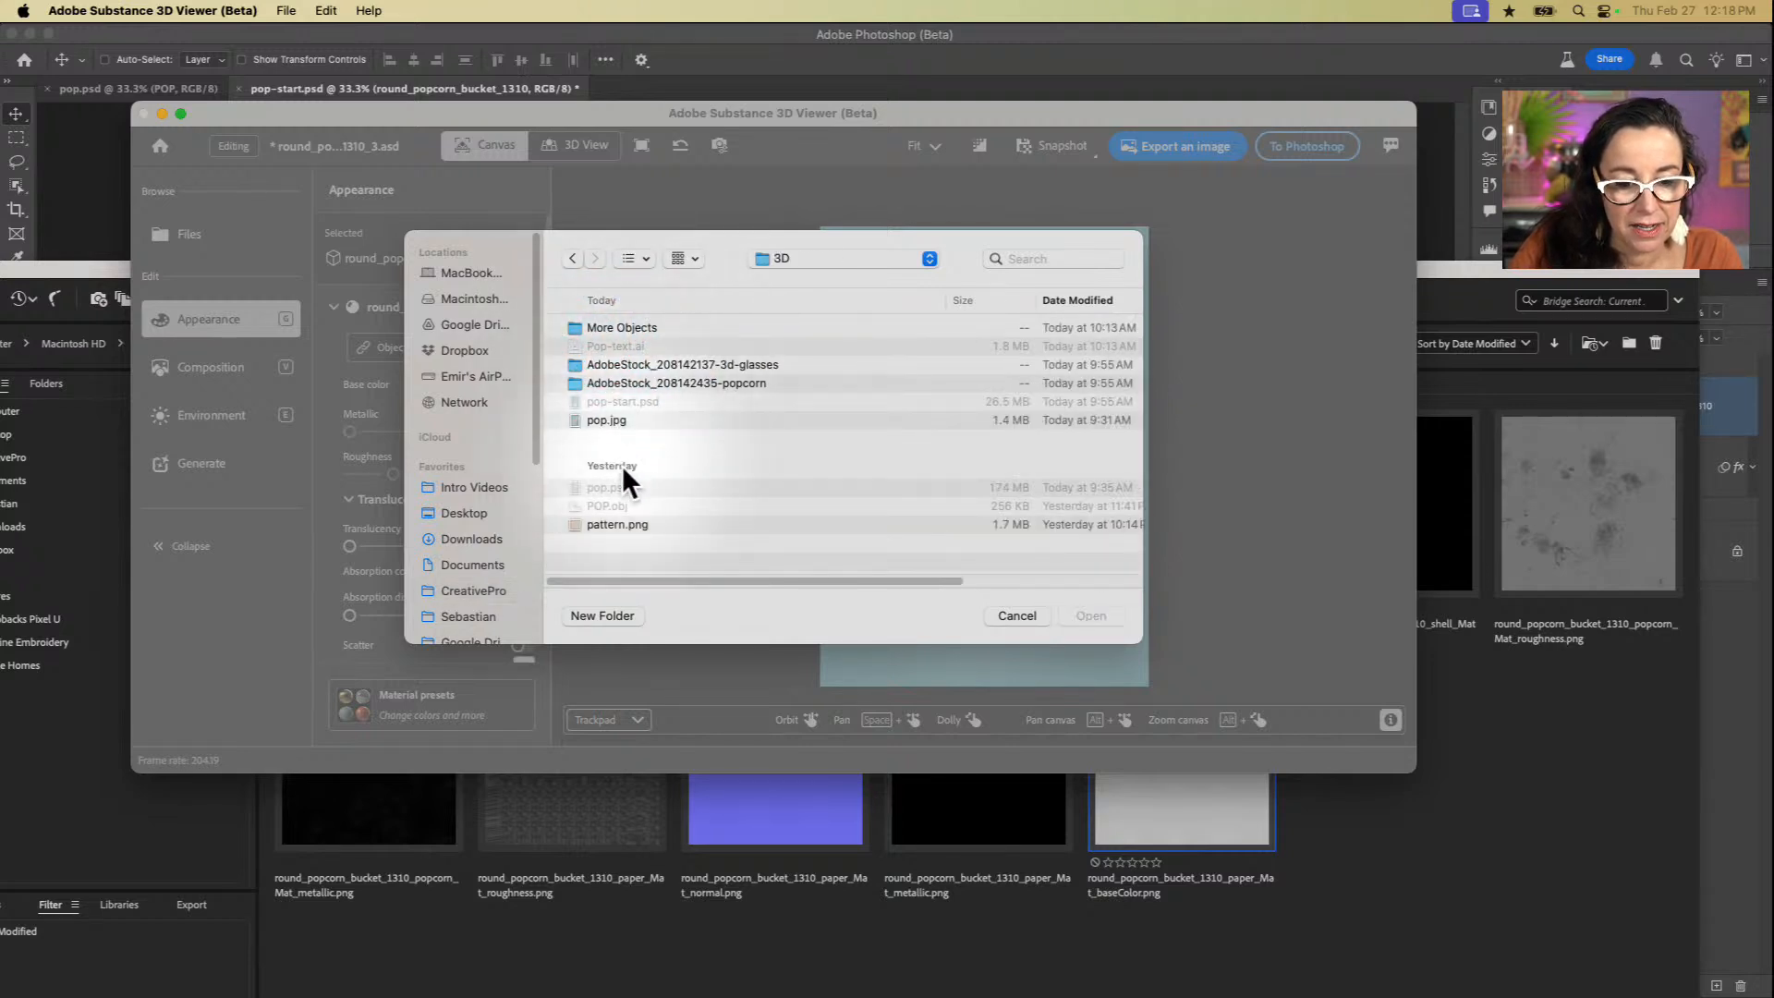
{"action": "left_click", "coordinate": [623, 524]}
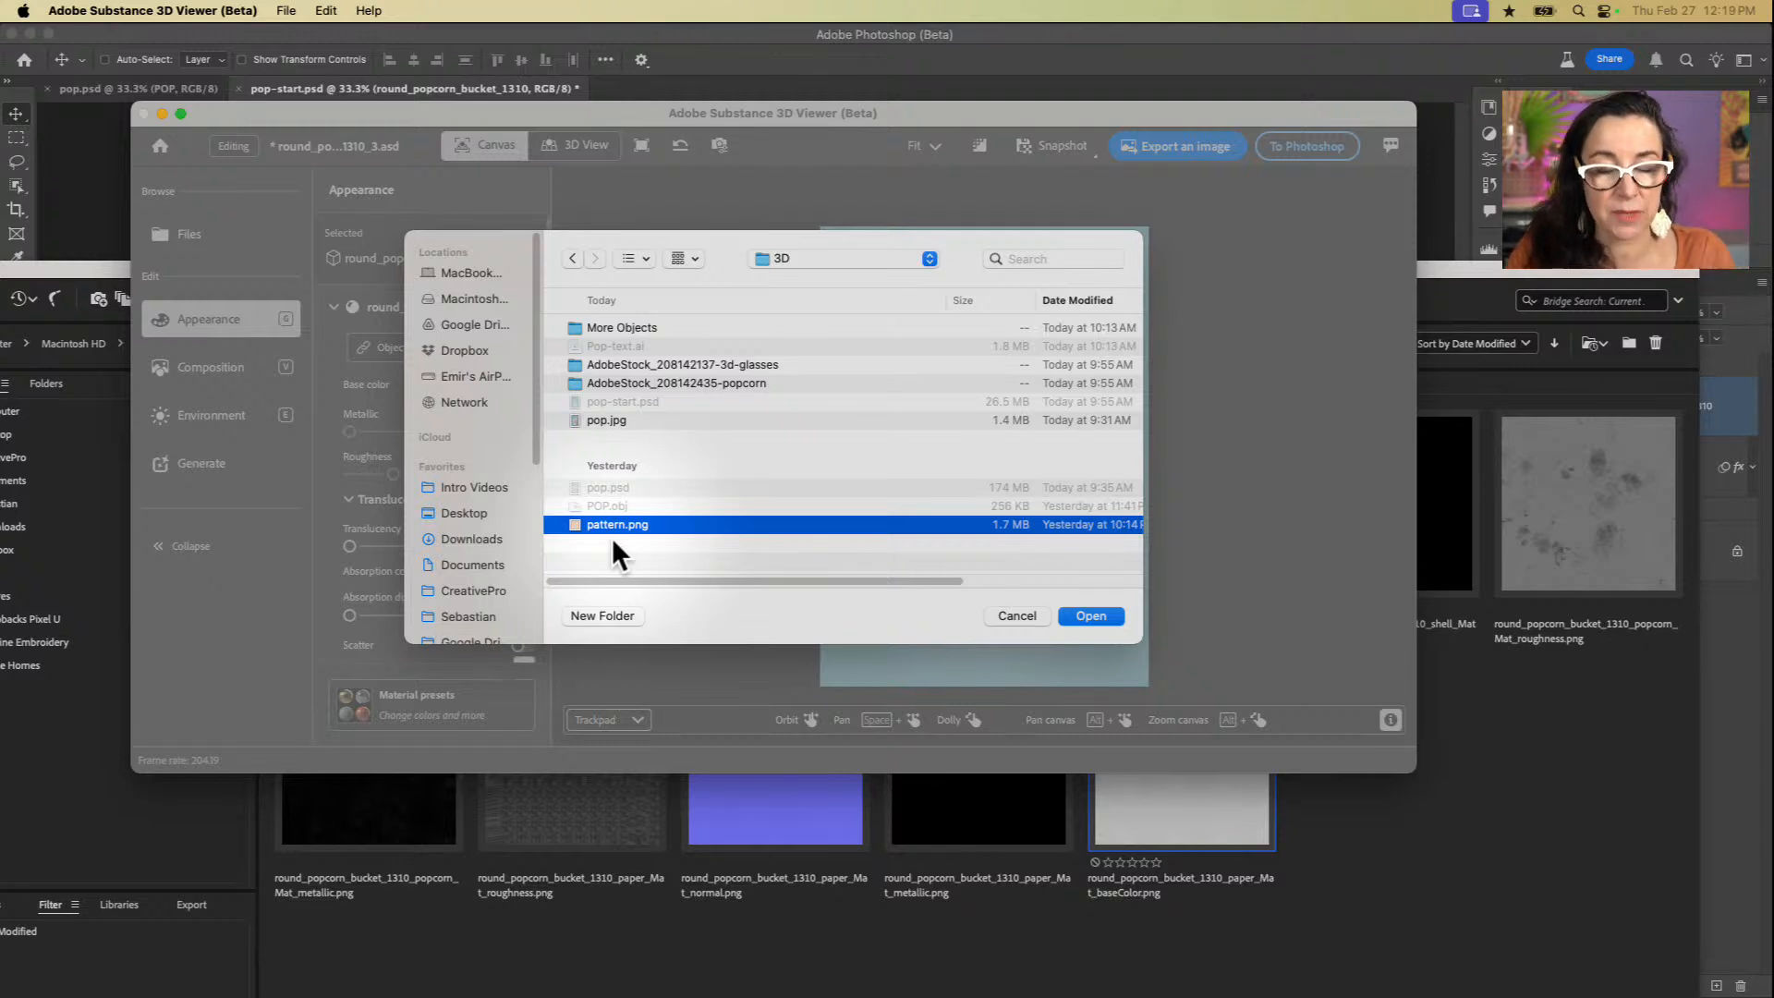
{"action": "left_click", "coordinate": [1106, 615]}
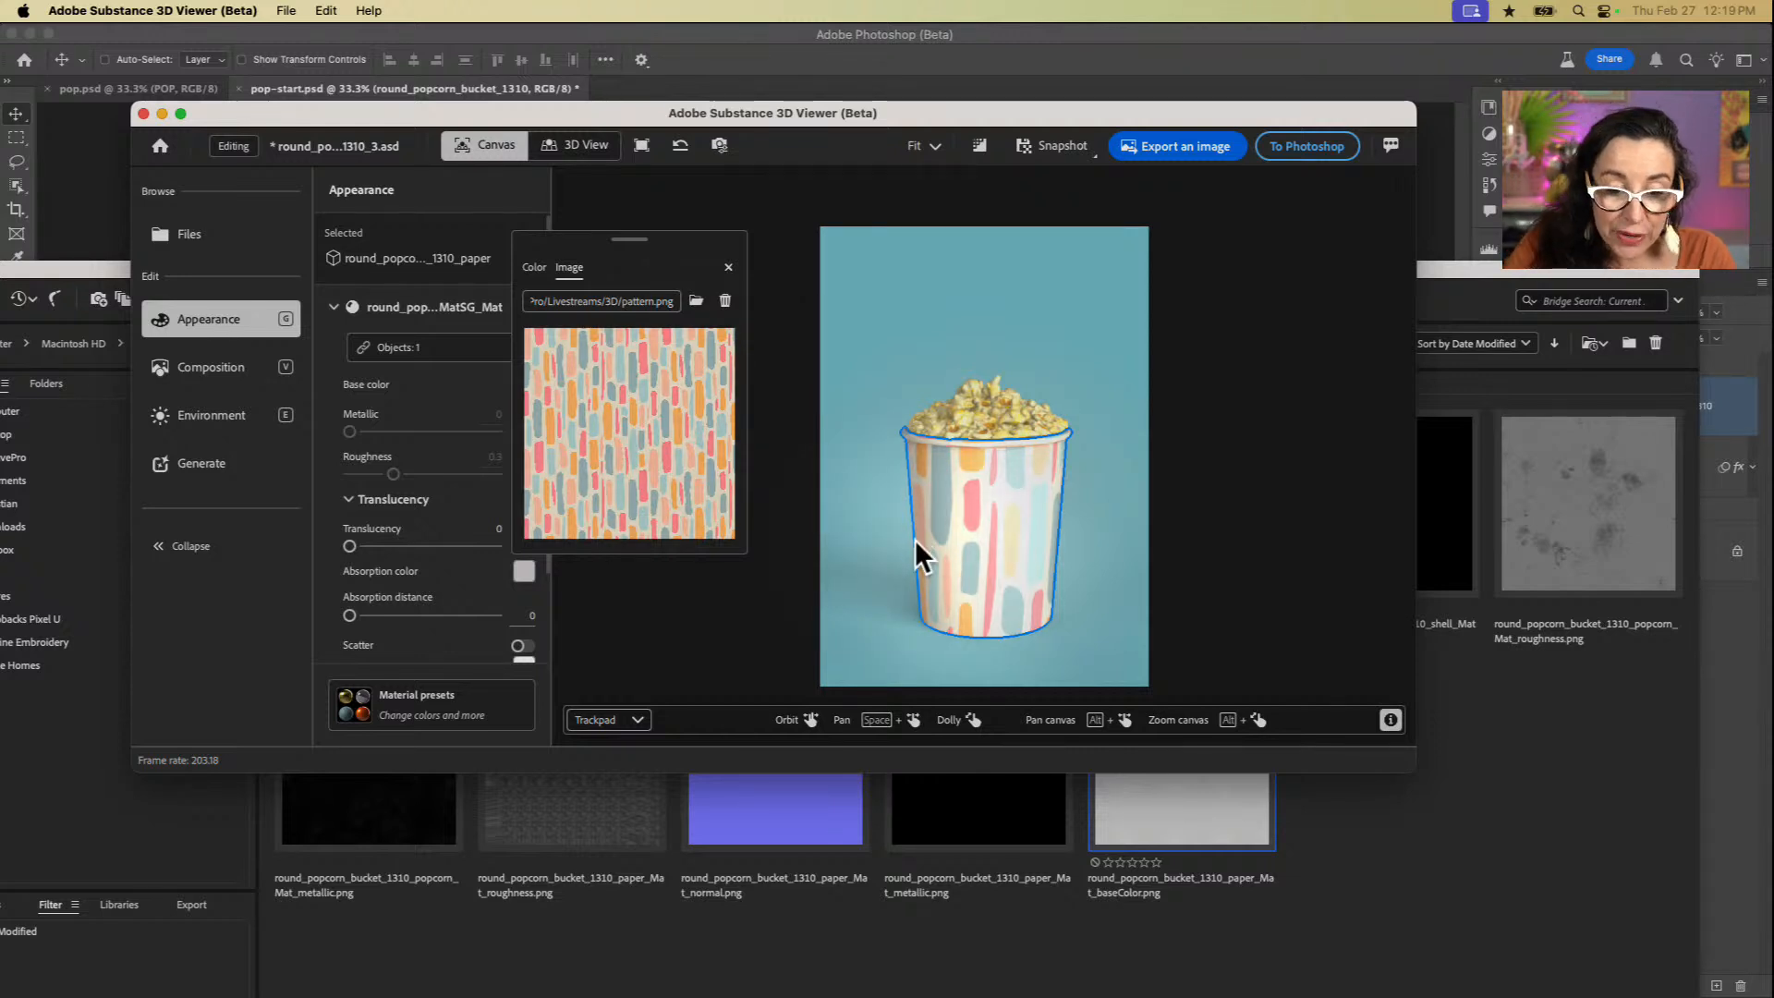
{"action": "left_click", "coordinate": [773, 257]}
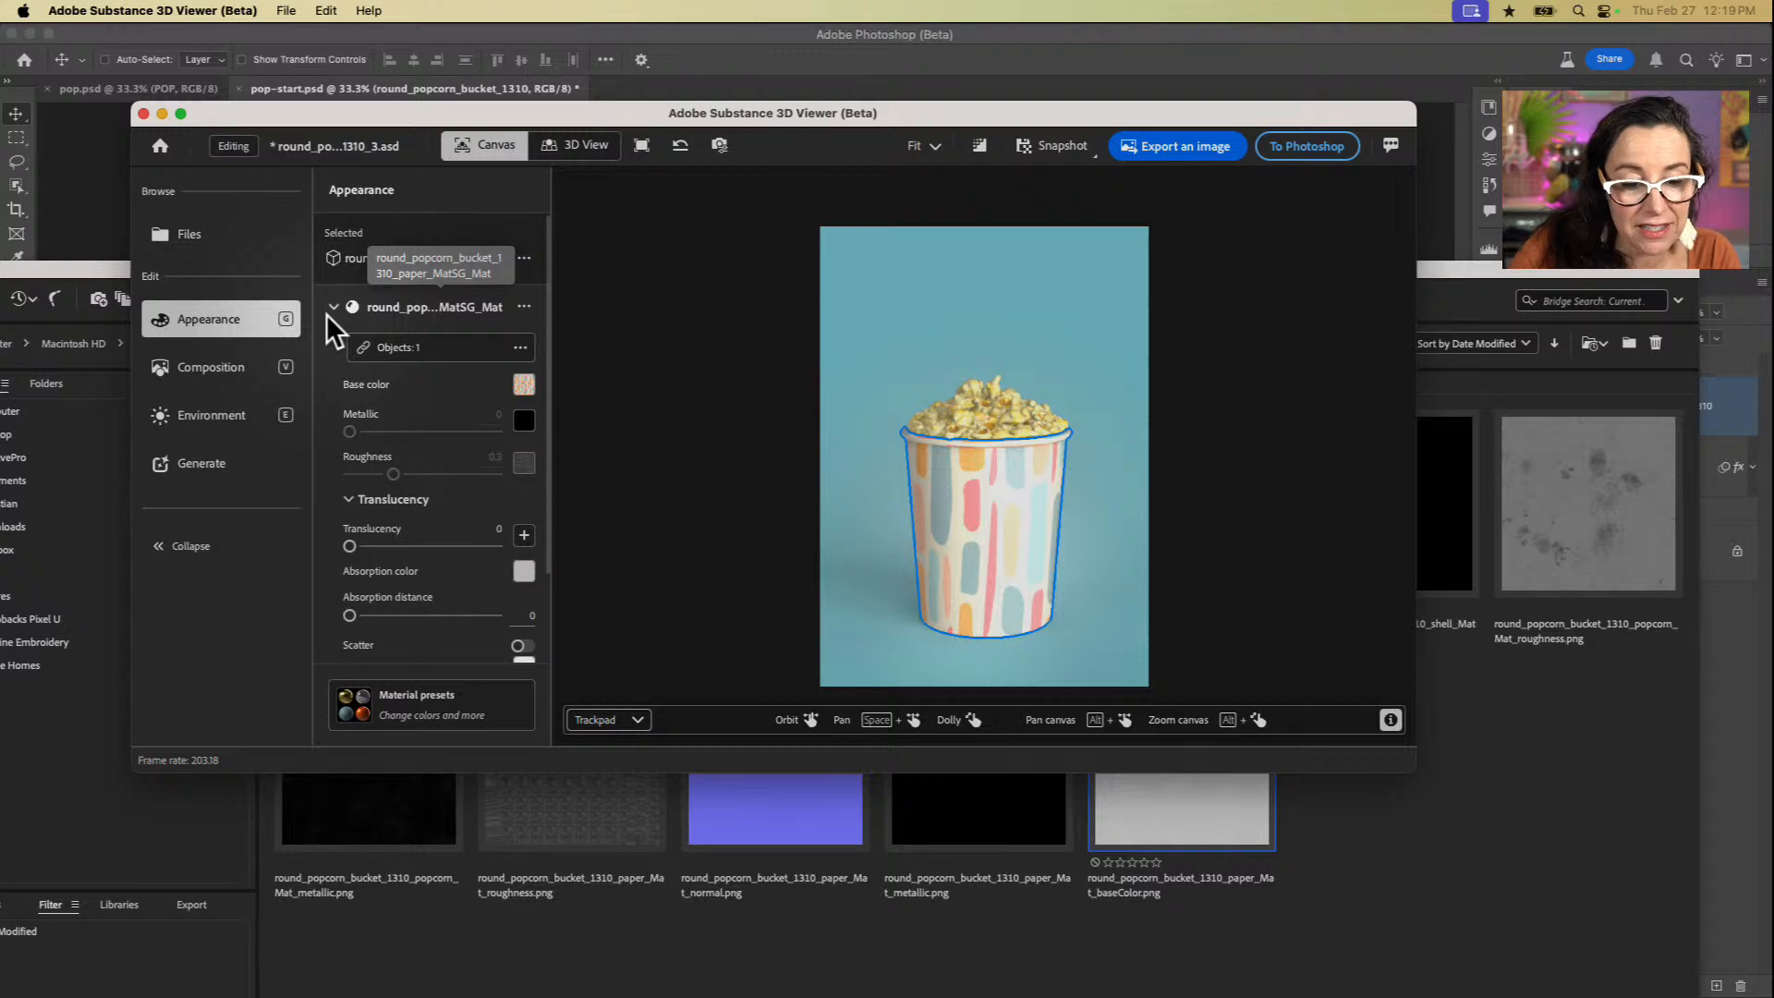
Step: Change the popcorn's base color from an image to the solid pale cream #f0ebcd and deselect the popcorn
{"action": "left_click", "coordinate": [975, 406]}
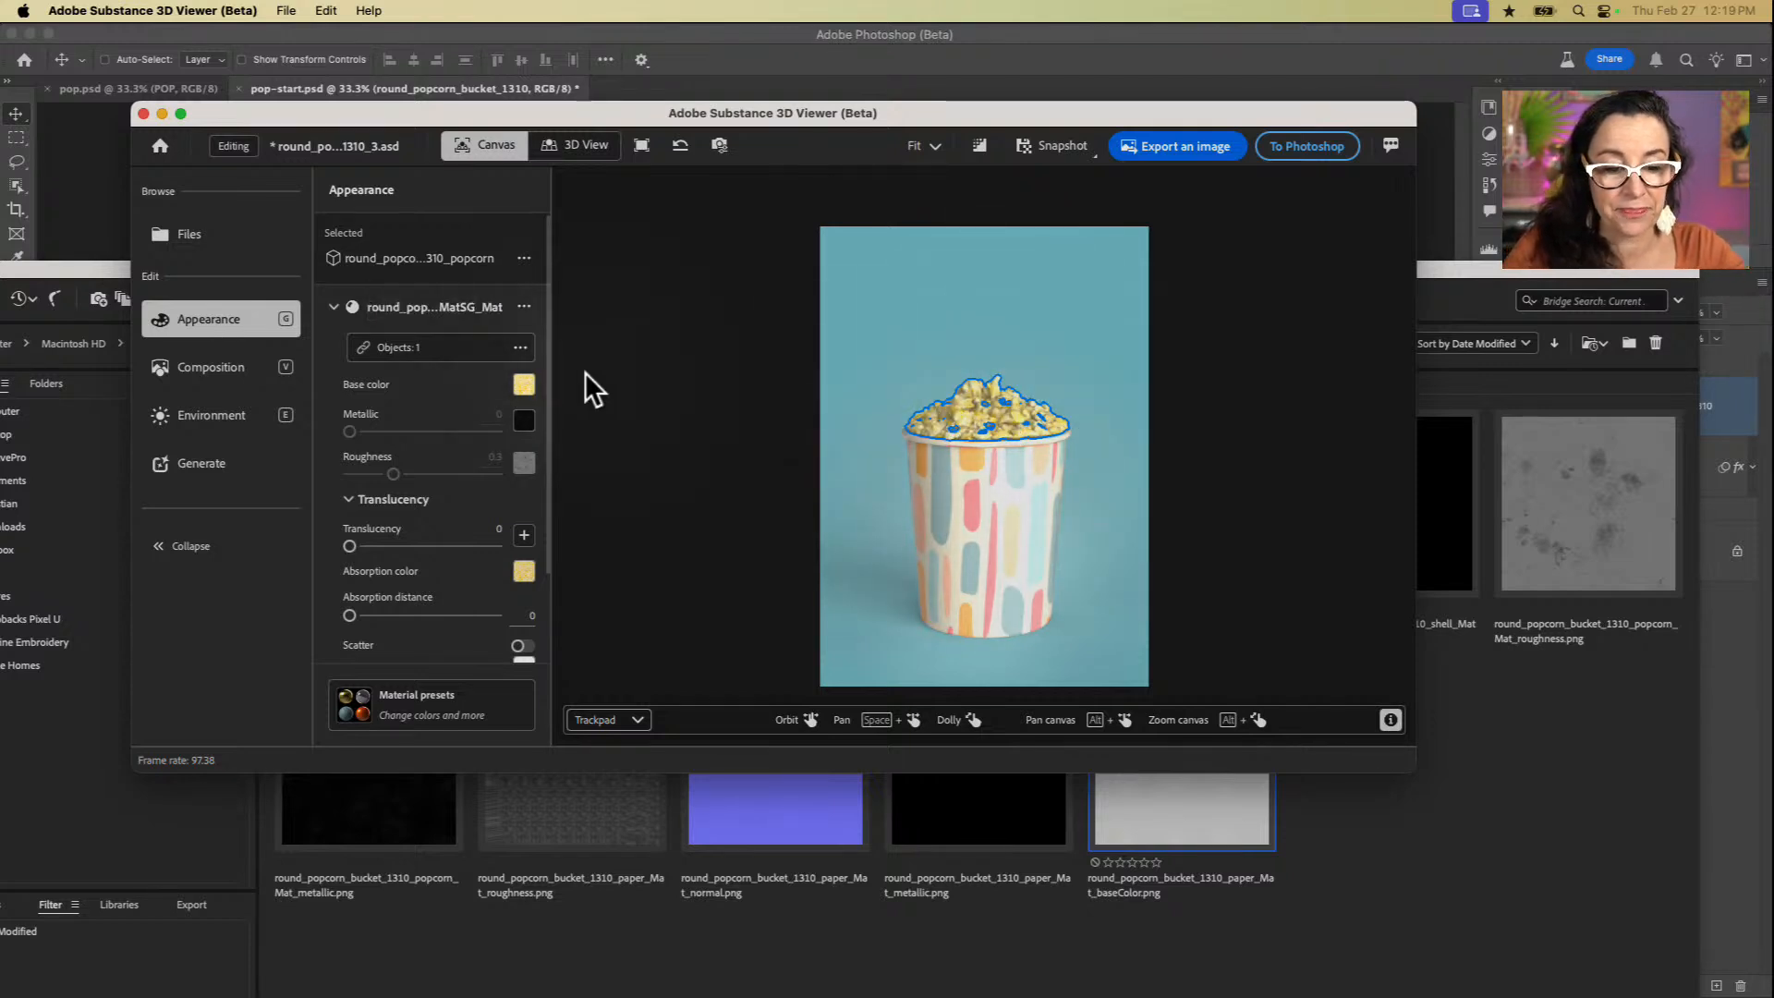
{"action": "left_click", "coordinate": [525, 382]}
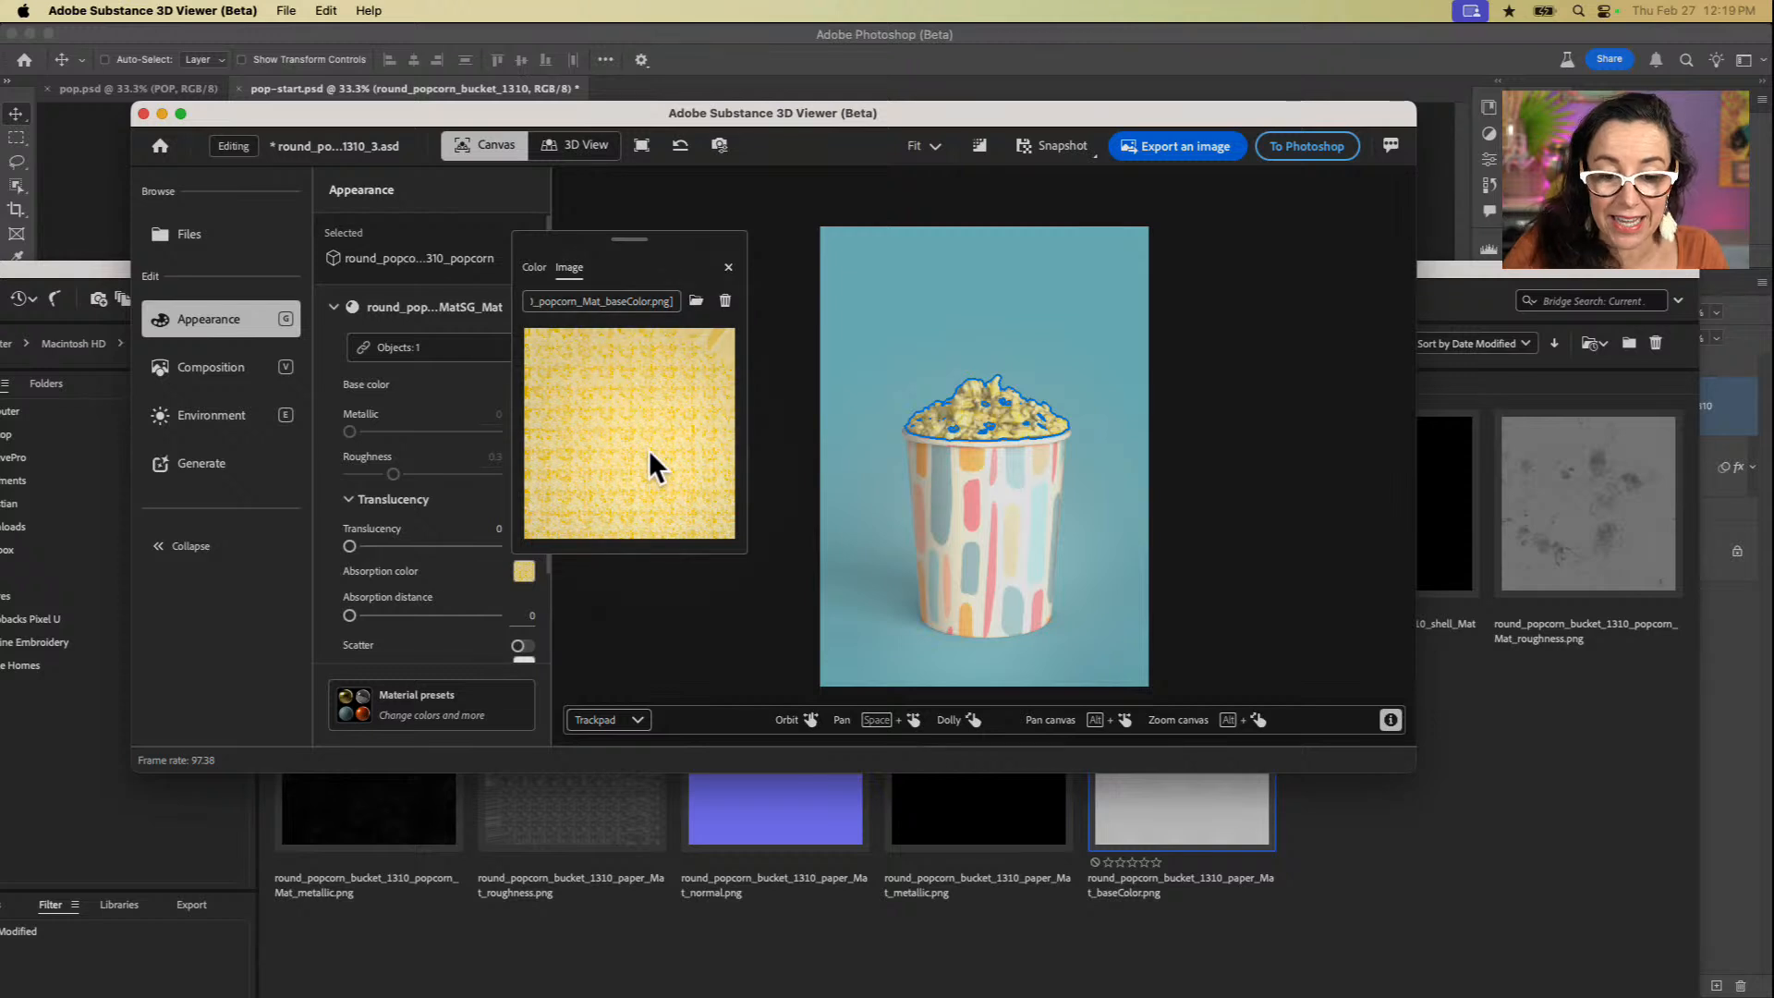
{"action": "left_click", "coordinate": [535, 267]}
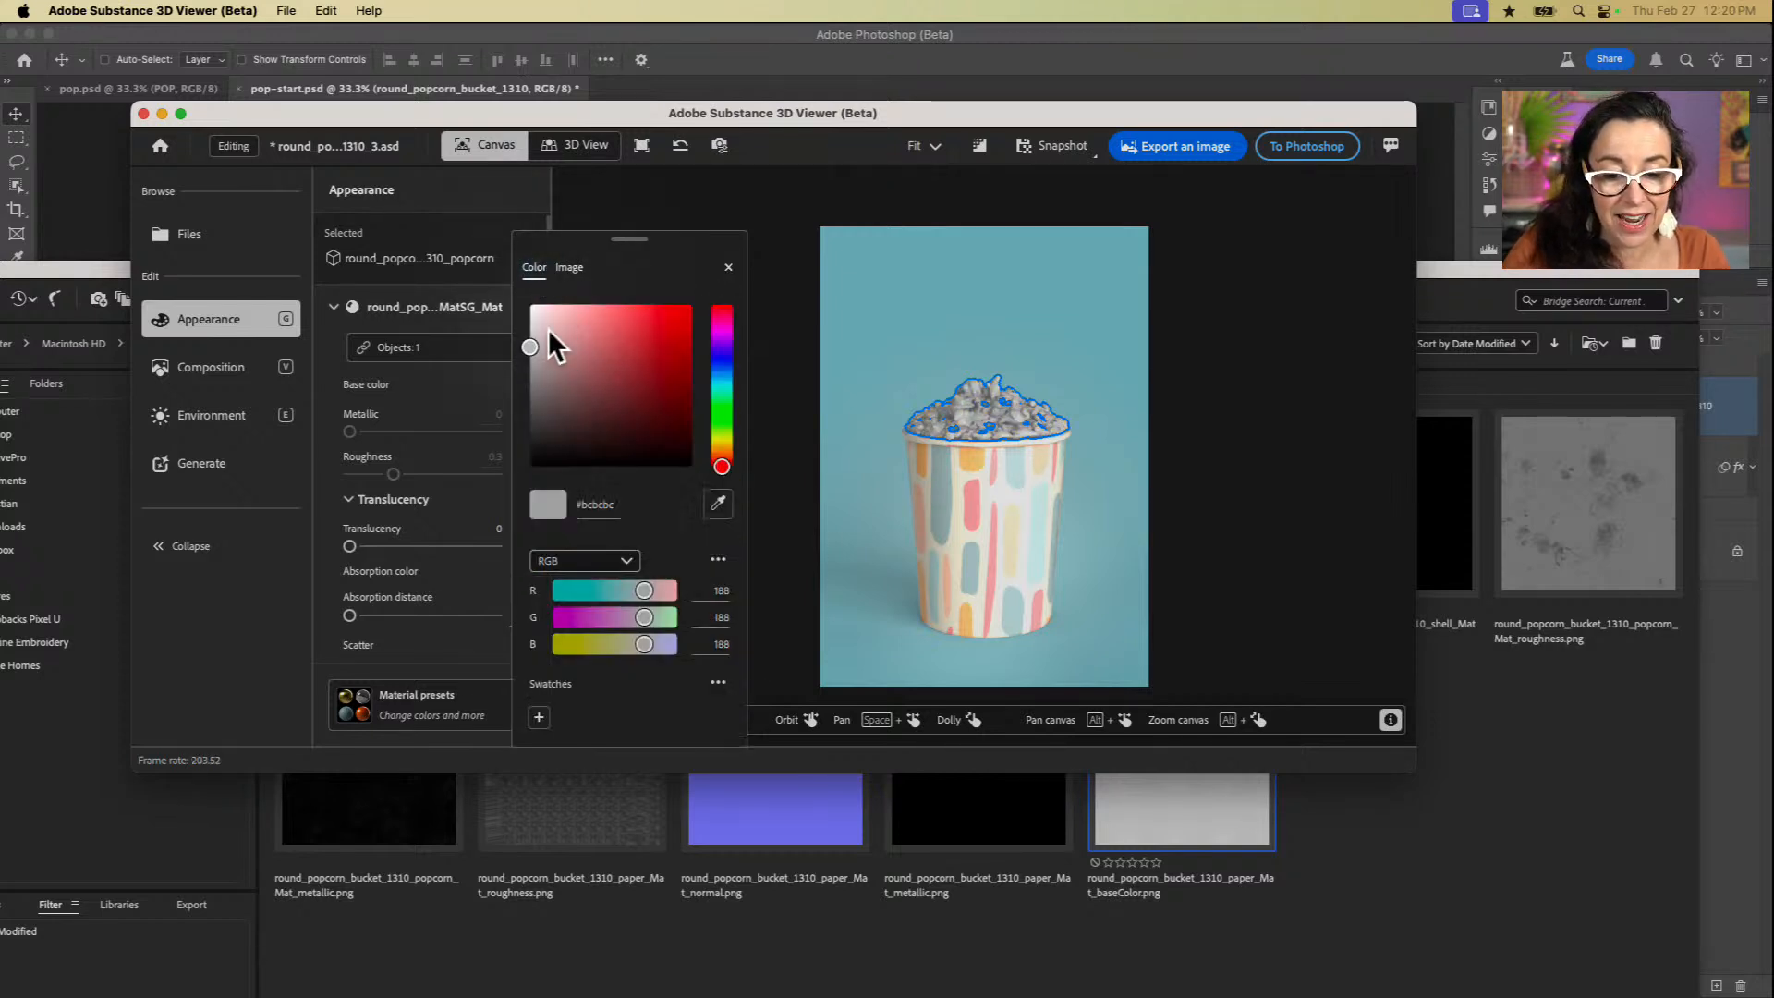
{"action": "left_click", "coordinate": [722, 461]}
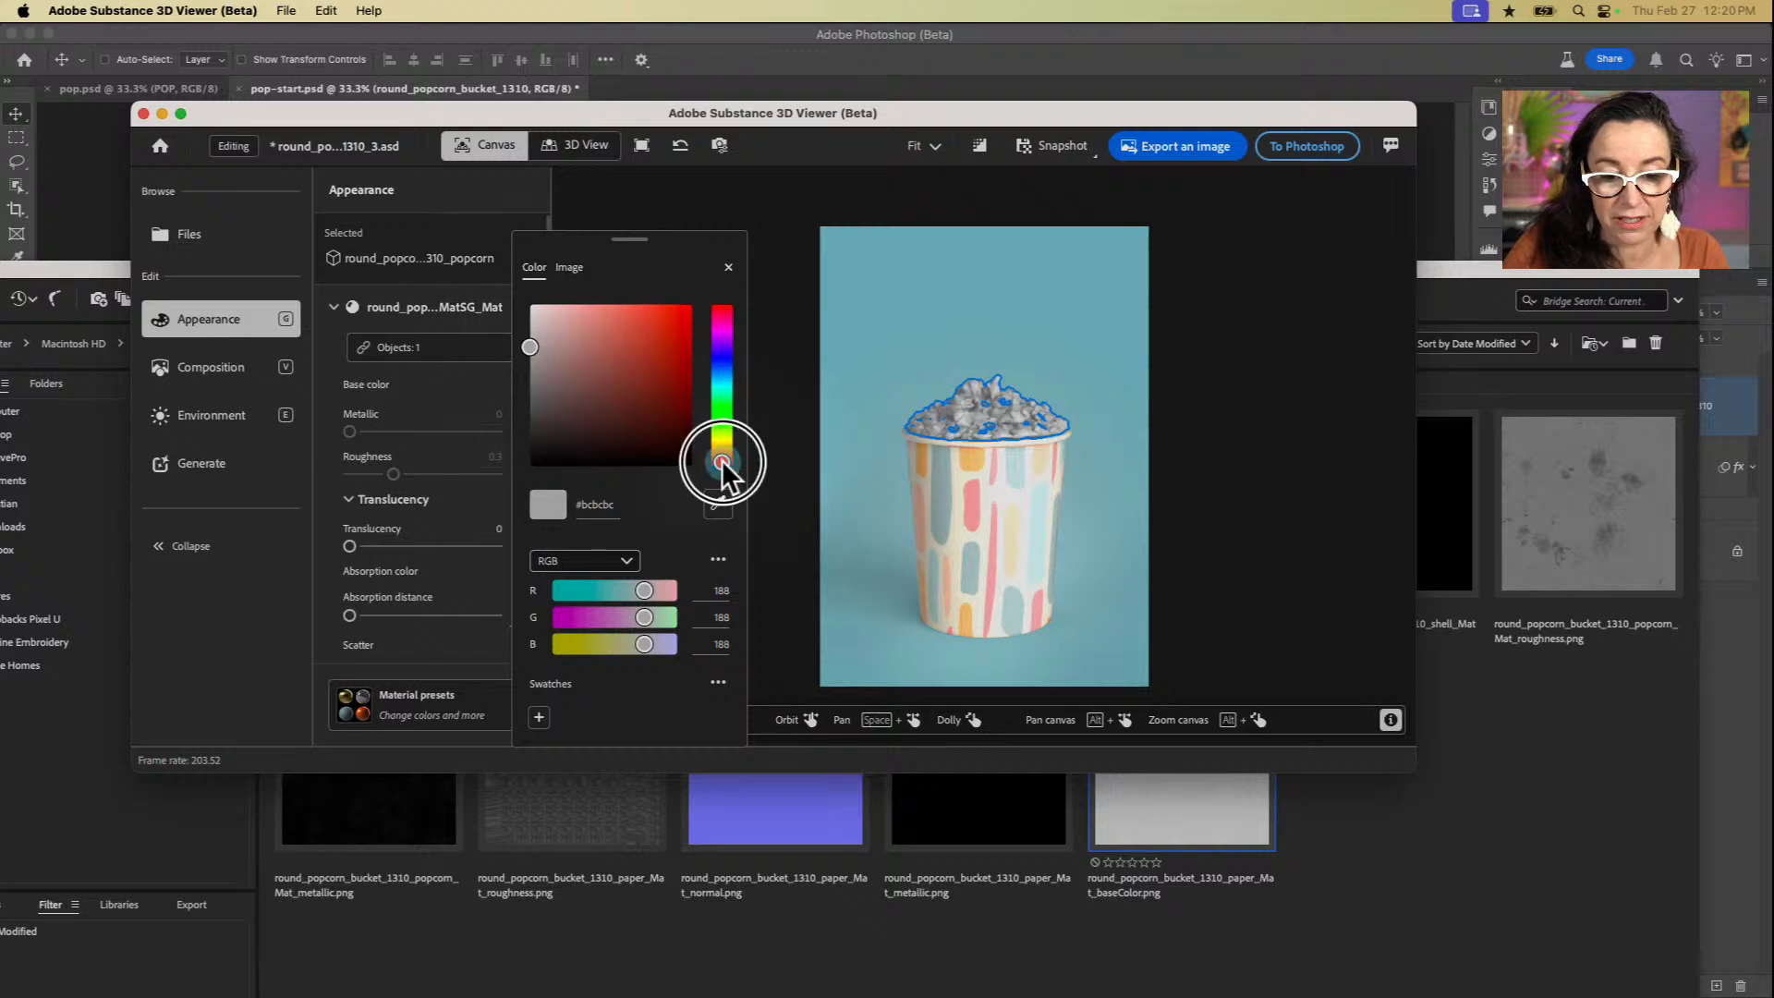
{"action": "left_click_drag", "start_coordinate": [723, 459], "coordinate": [721, 444]}
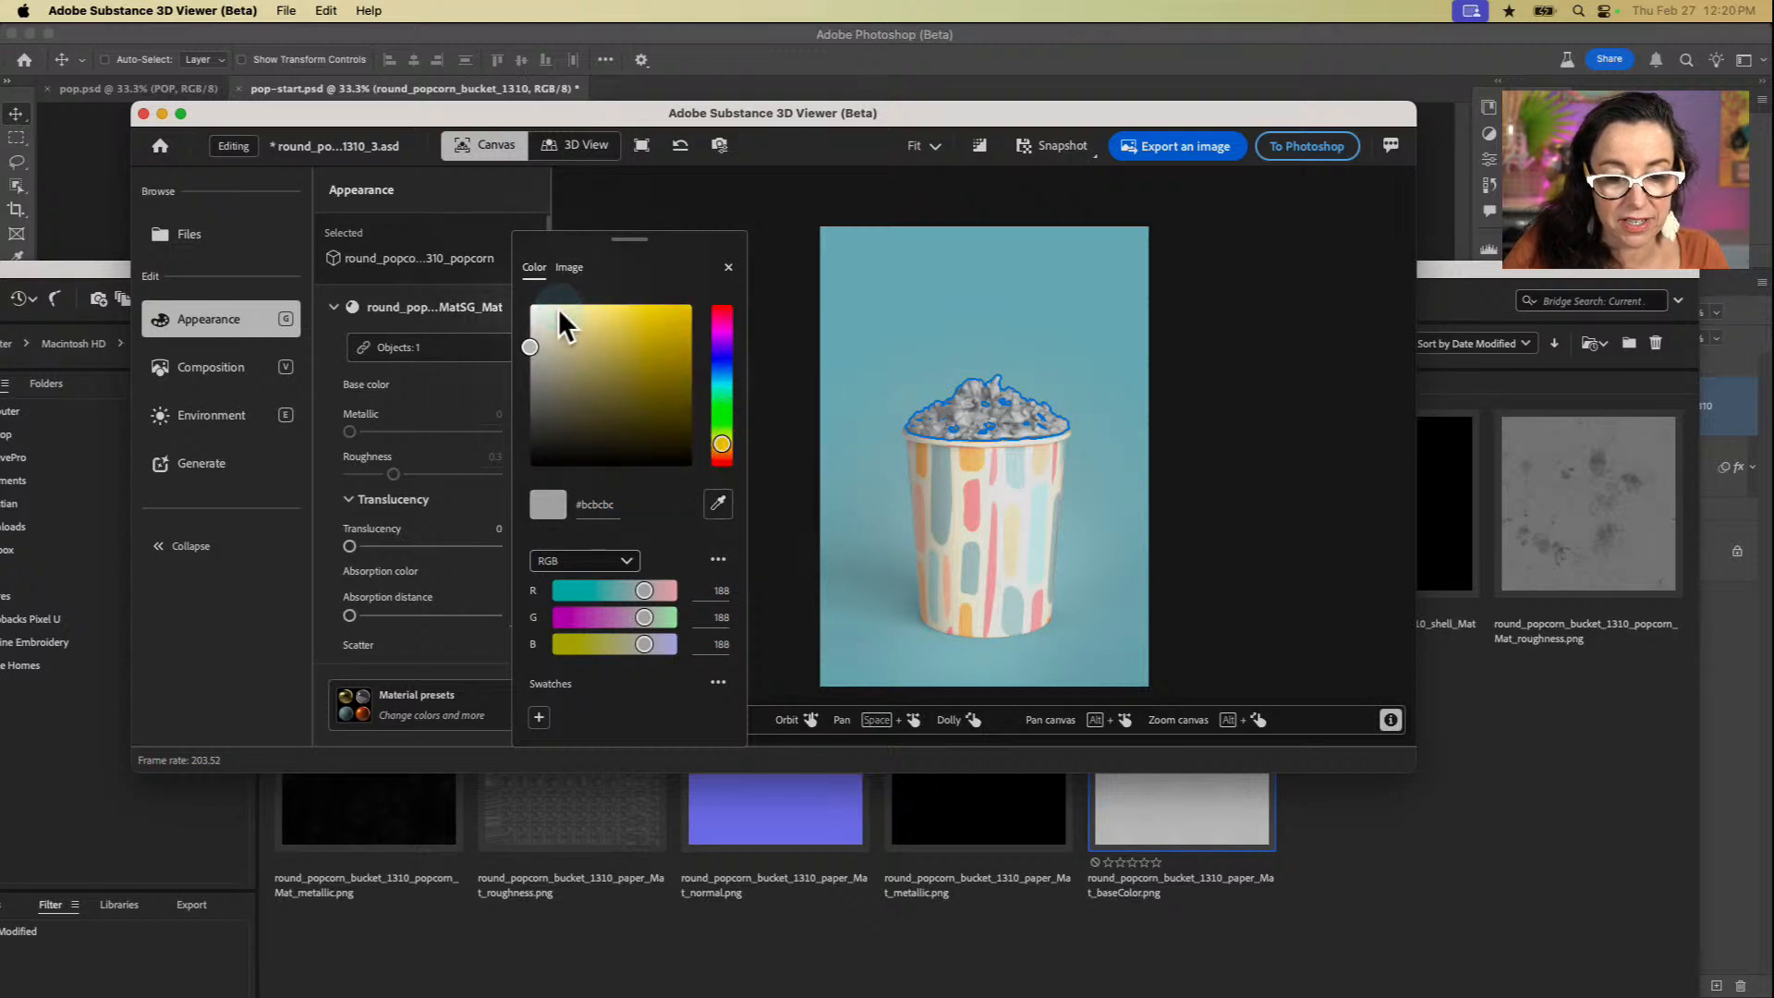
{"action": "left_click_drag", "start_coordinate": [559, 309], "coordinate": [553, 312]}
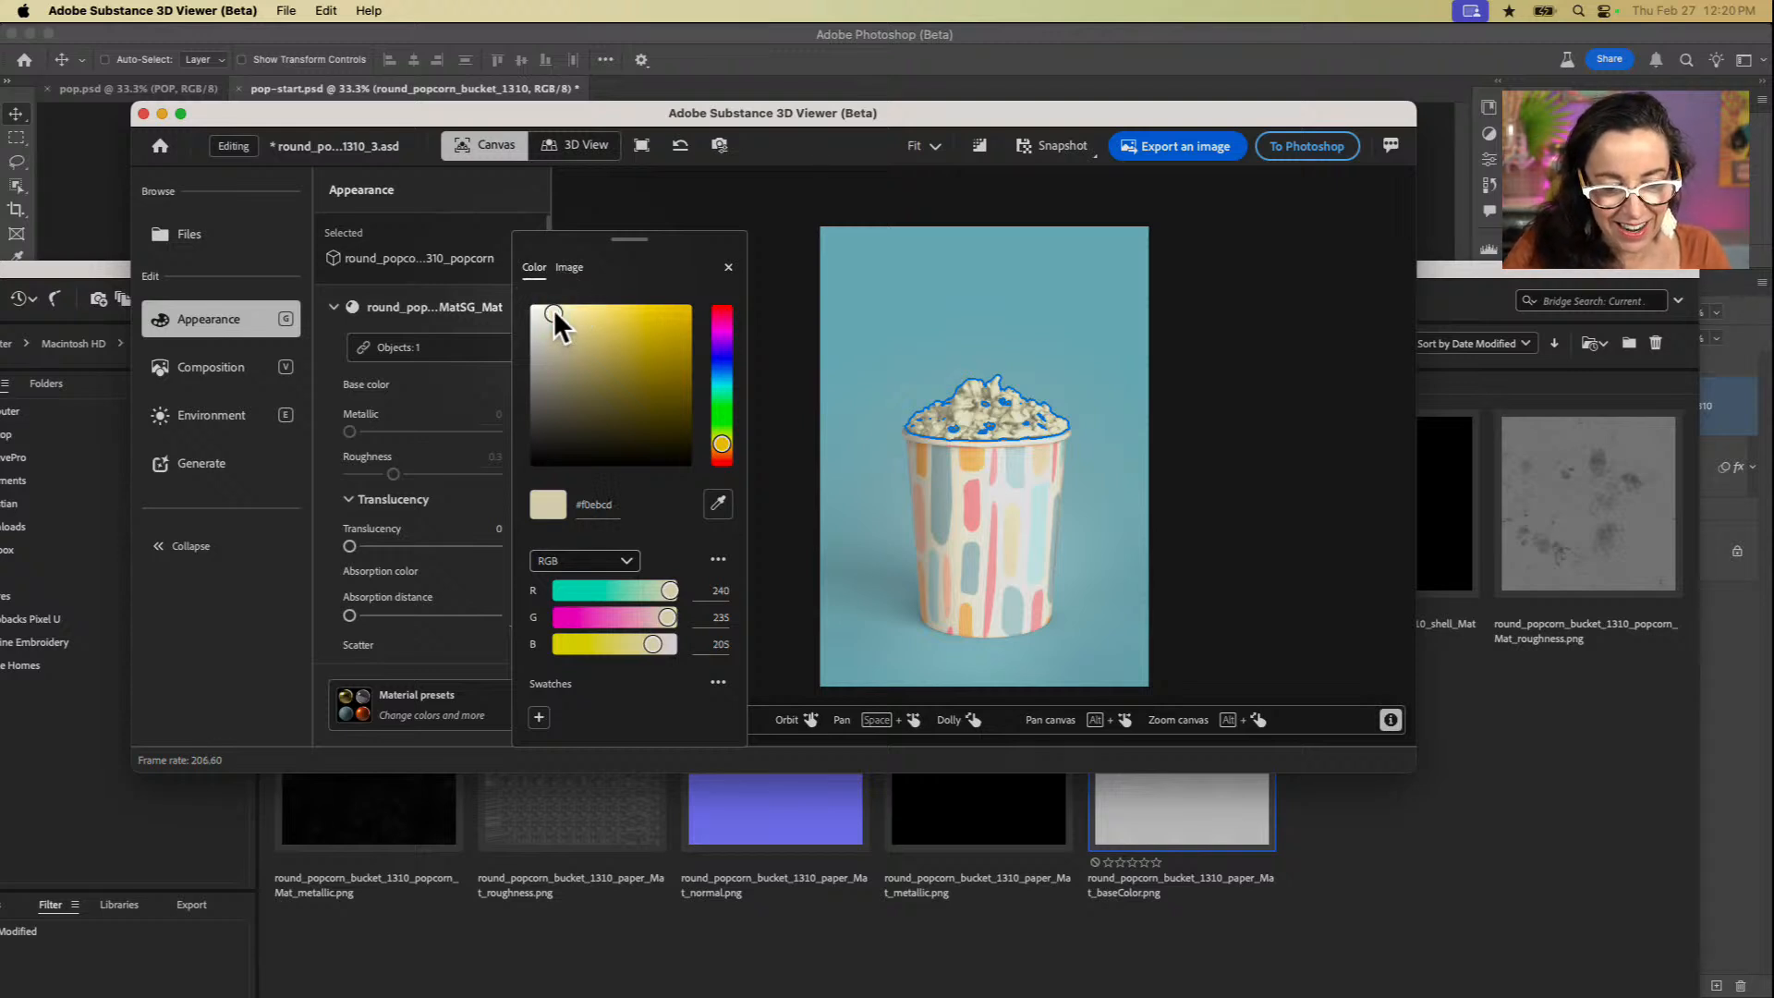
{"action": "left_click", "coordinate": [685, 192]}
{"action": "left_click", "coordinate": [1246, 416]}
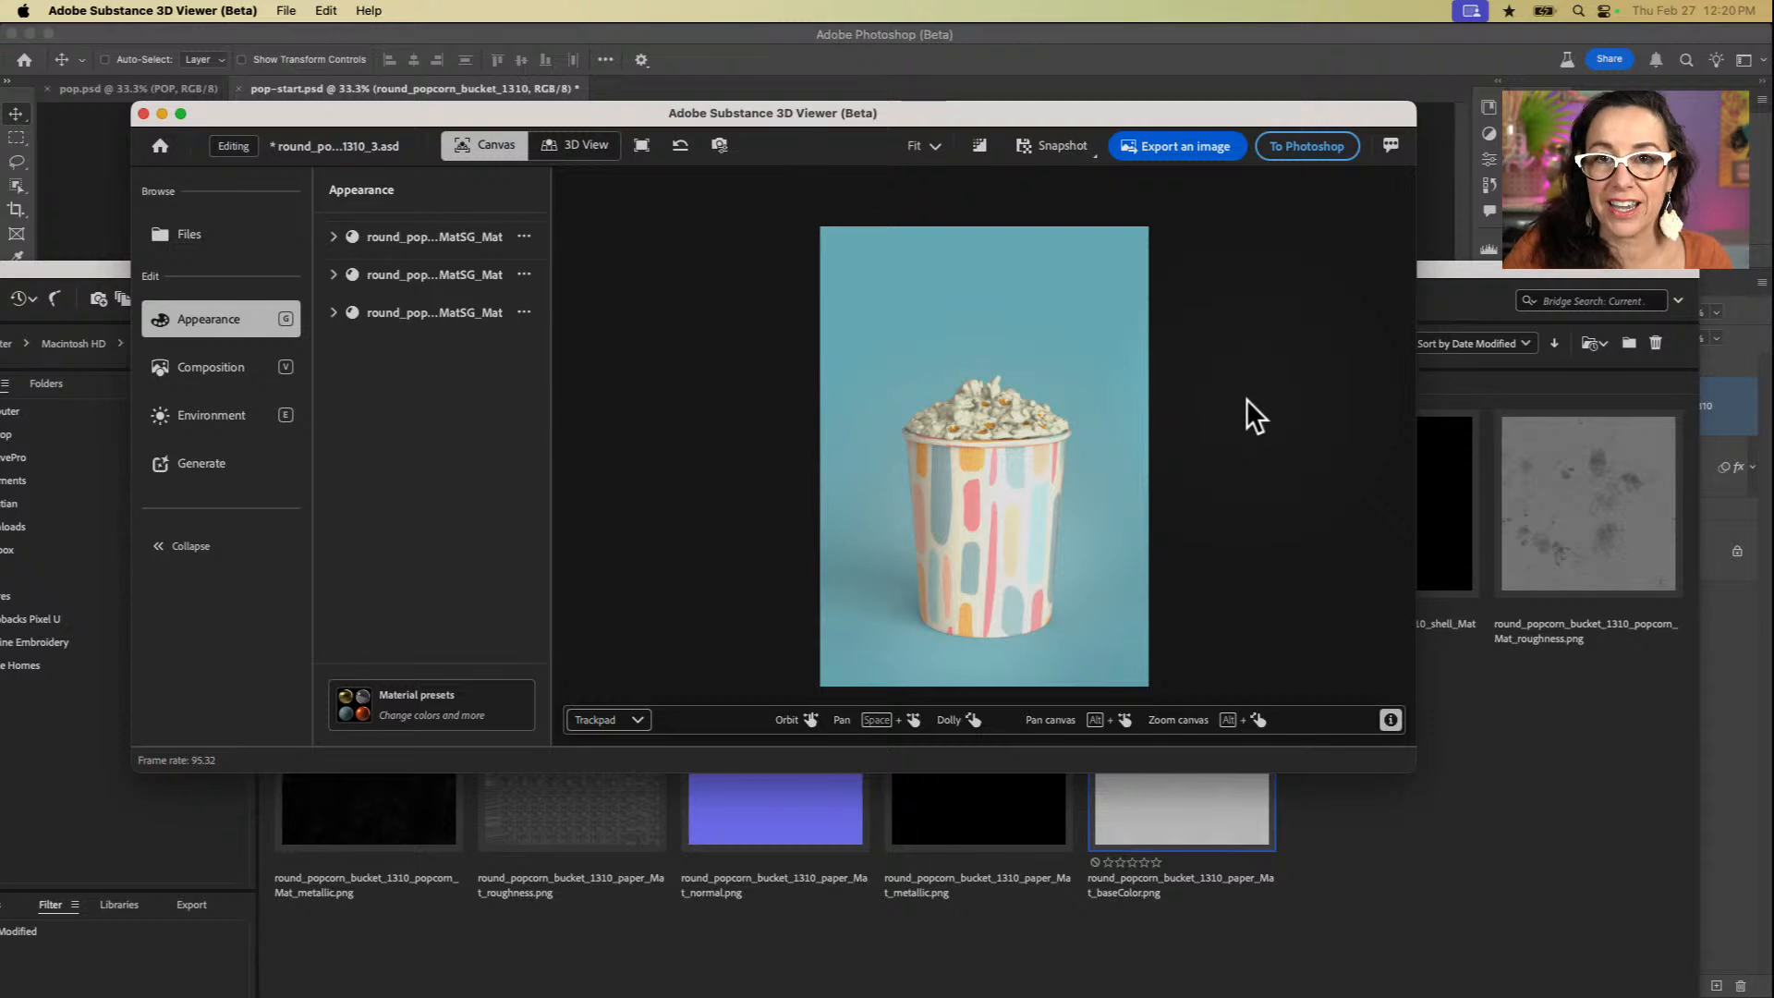
Step: Lower the environment light's brightness to -0.51
{"action": "left_click", "coordinate": [236, 374]}
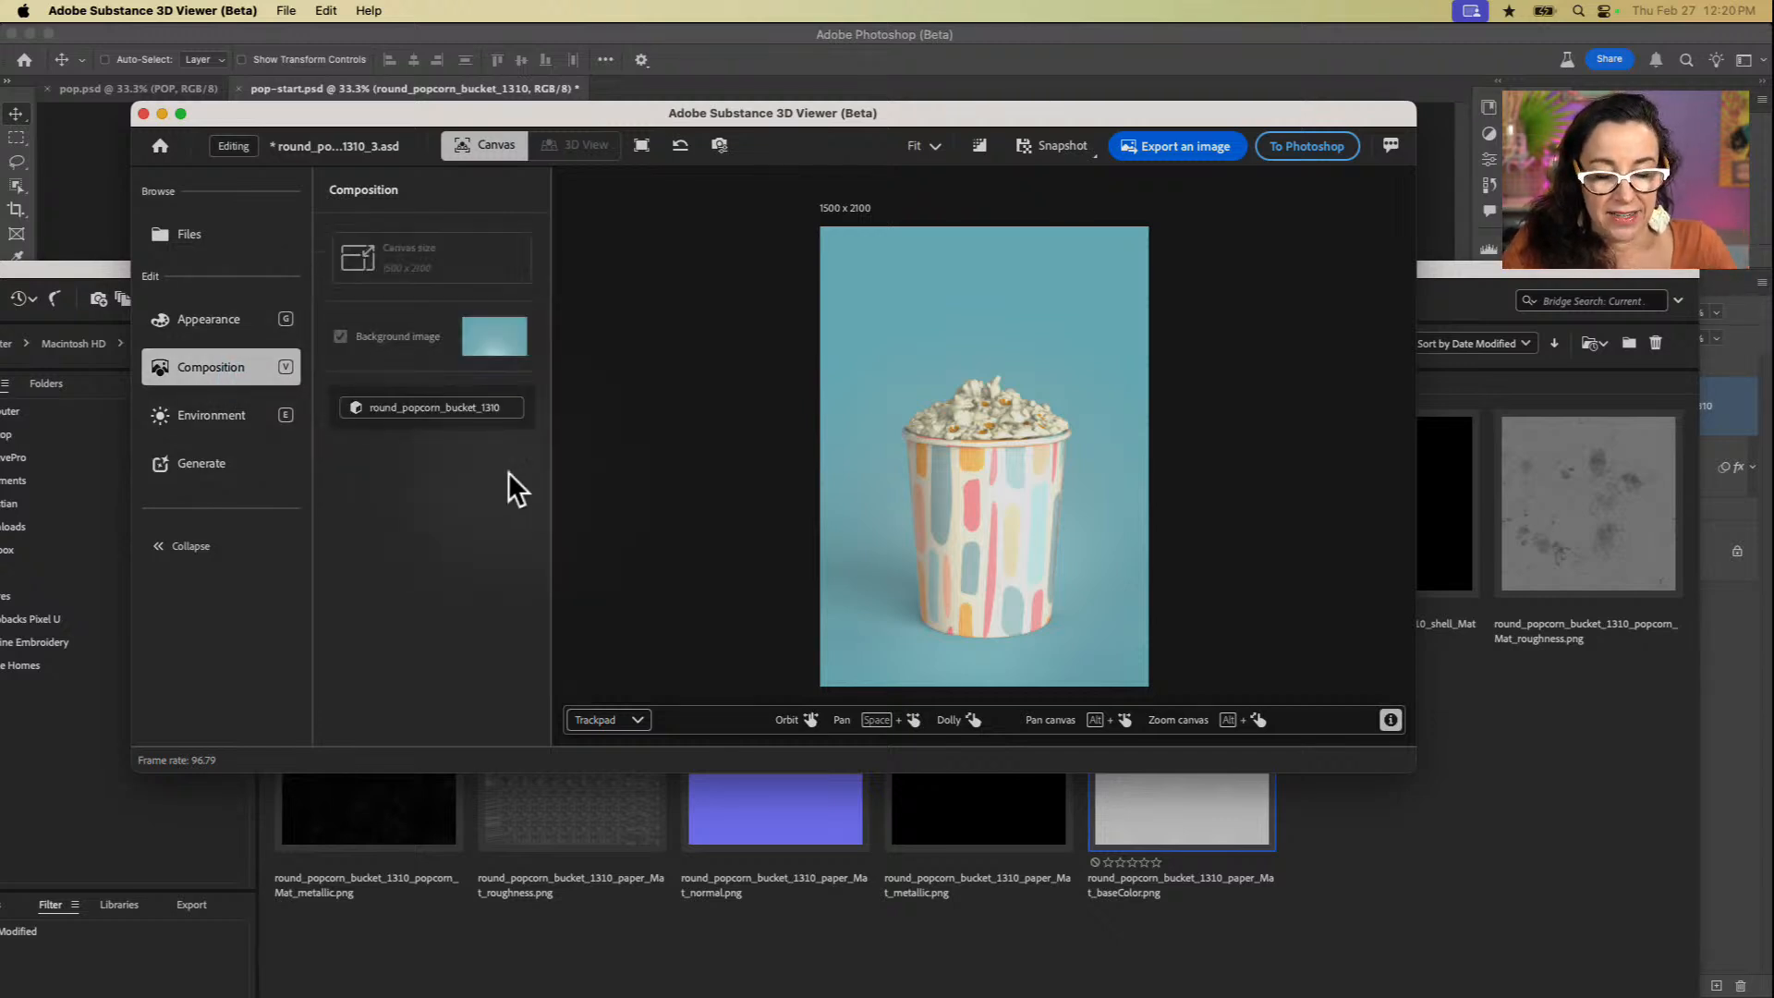
{"action": "left_click", "coordinate": [225, 427]}
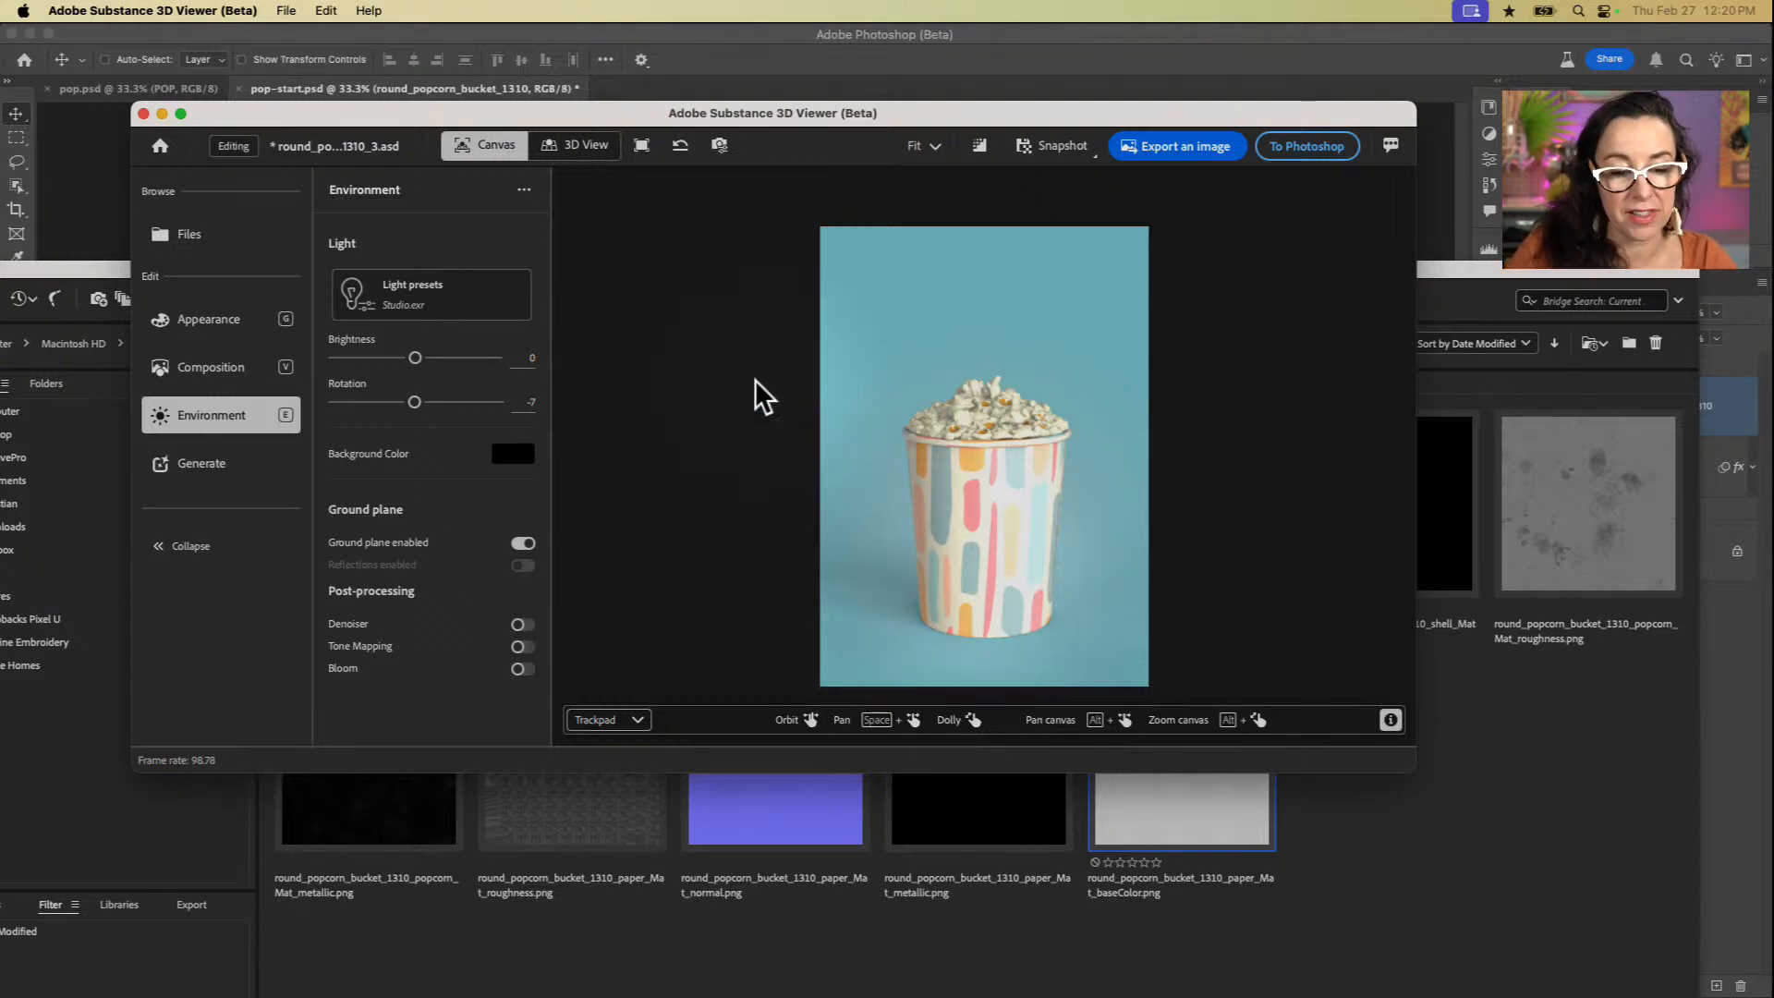
{"action": "left_click_drag", "start_coordinate": [415, 359], "coordinate": [405, 360]}
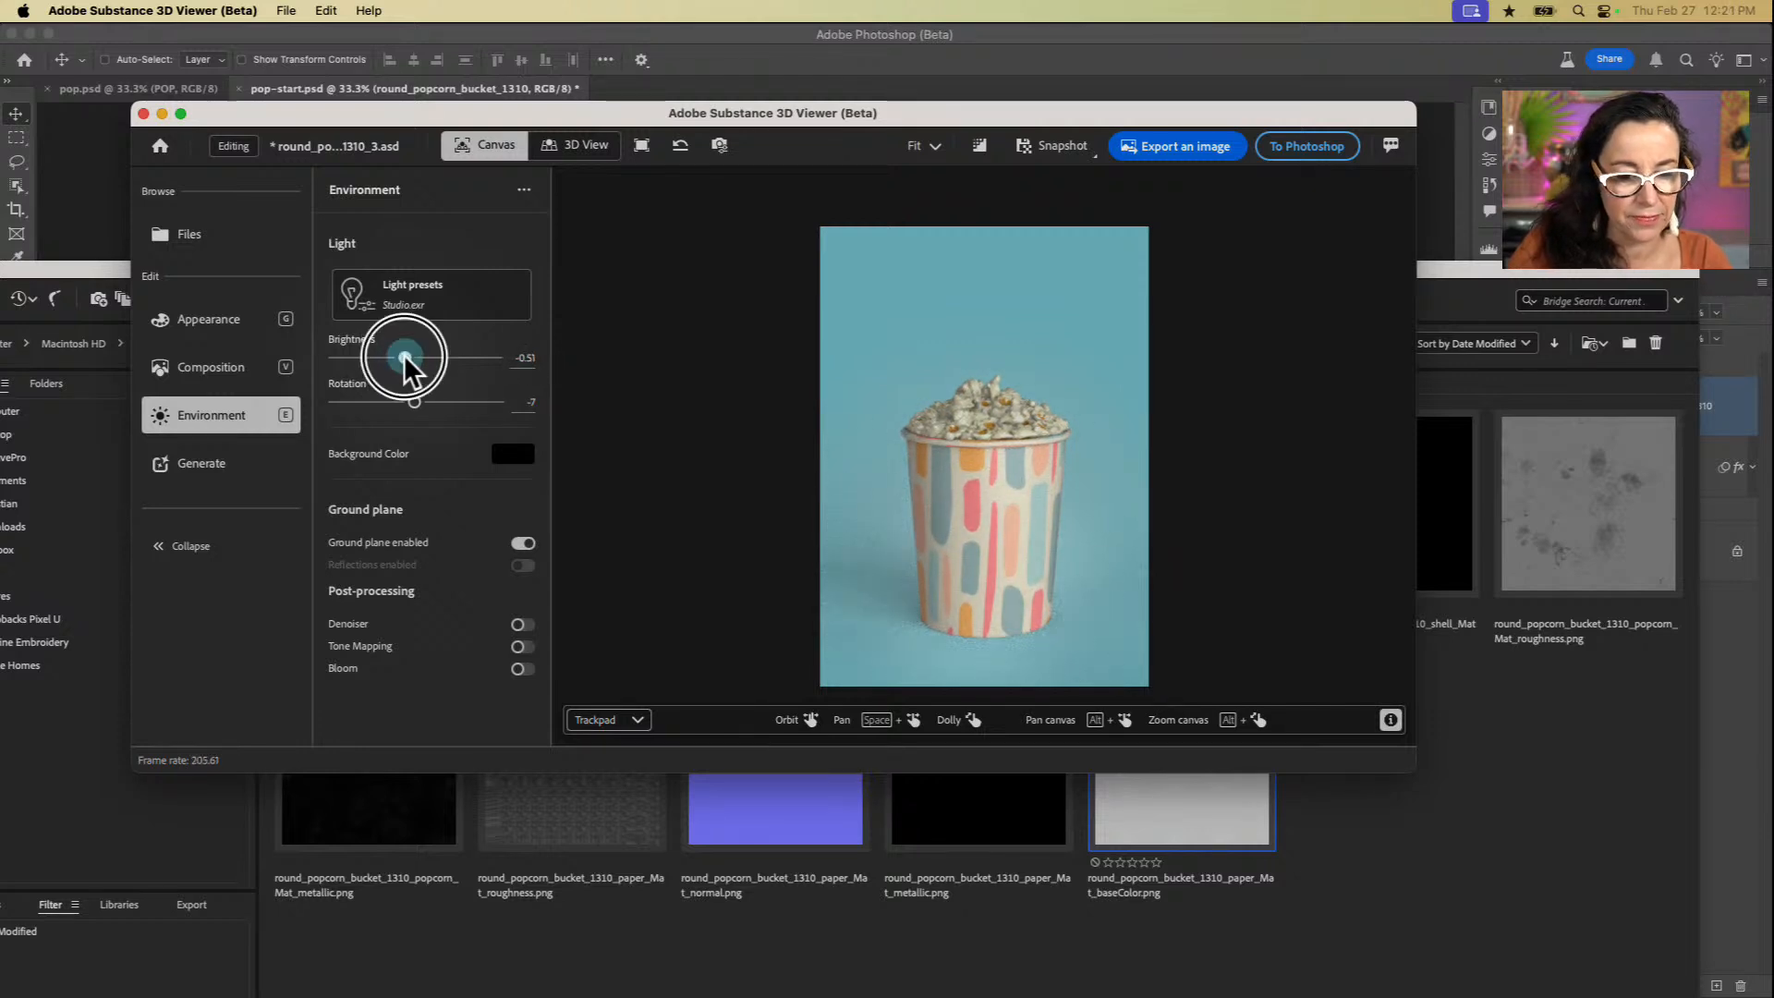
Step: Check the appearance settings of the bucket's paper and popcorn parts, and send the edited model back to Photoshop (Beta)
{"action": "left_click", "coordinate": [222, 328]}
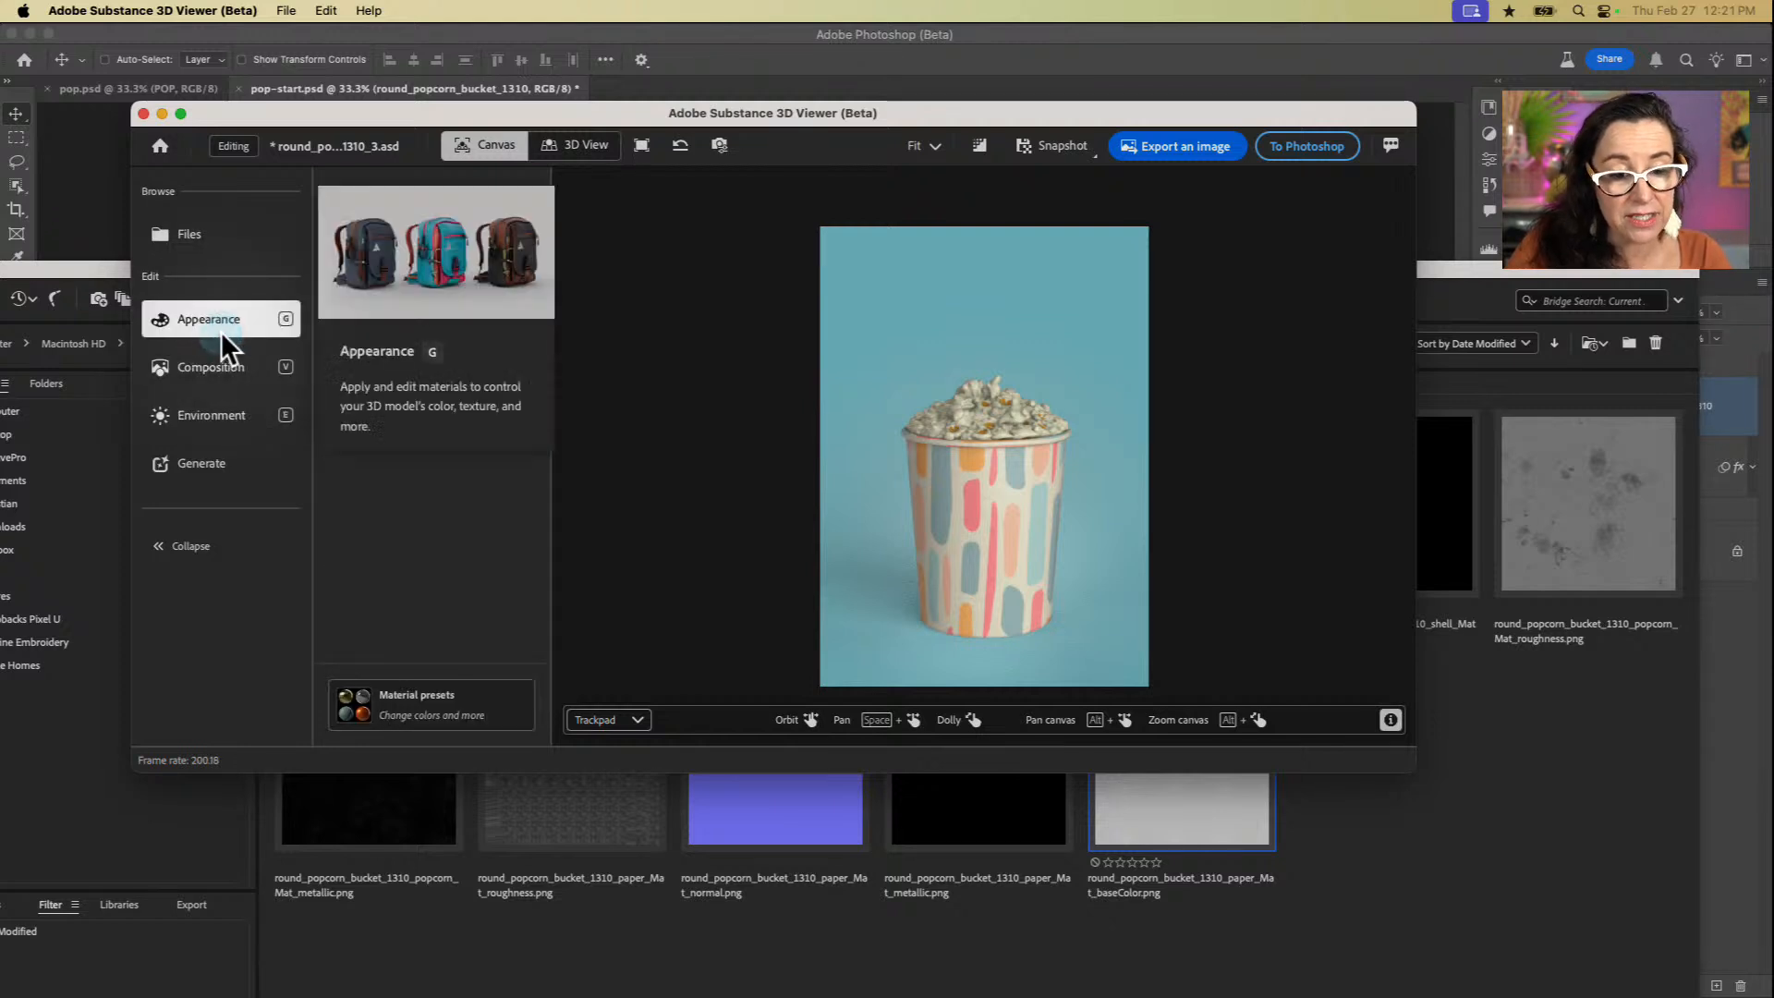
{"action": "left_click", "coordinate": [978, 493]}
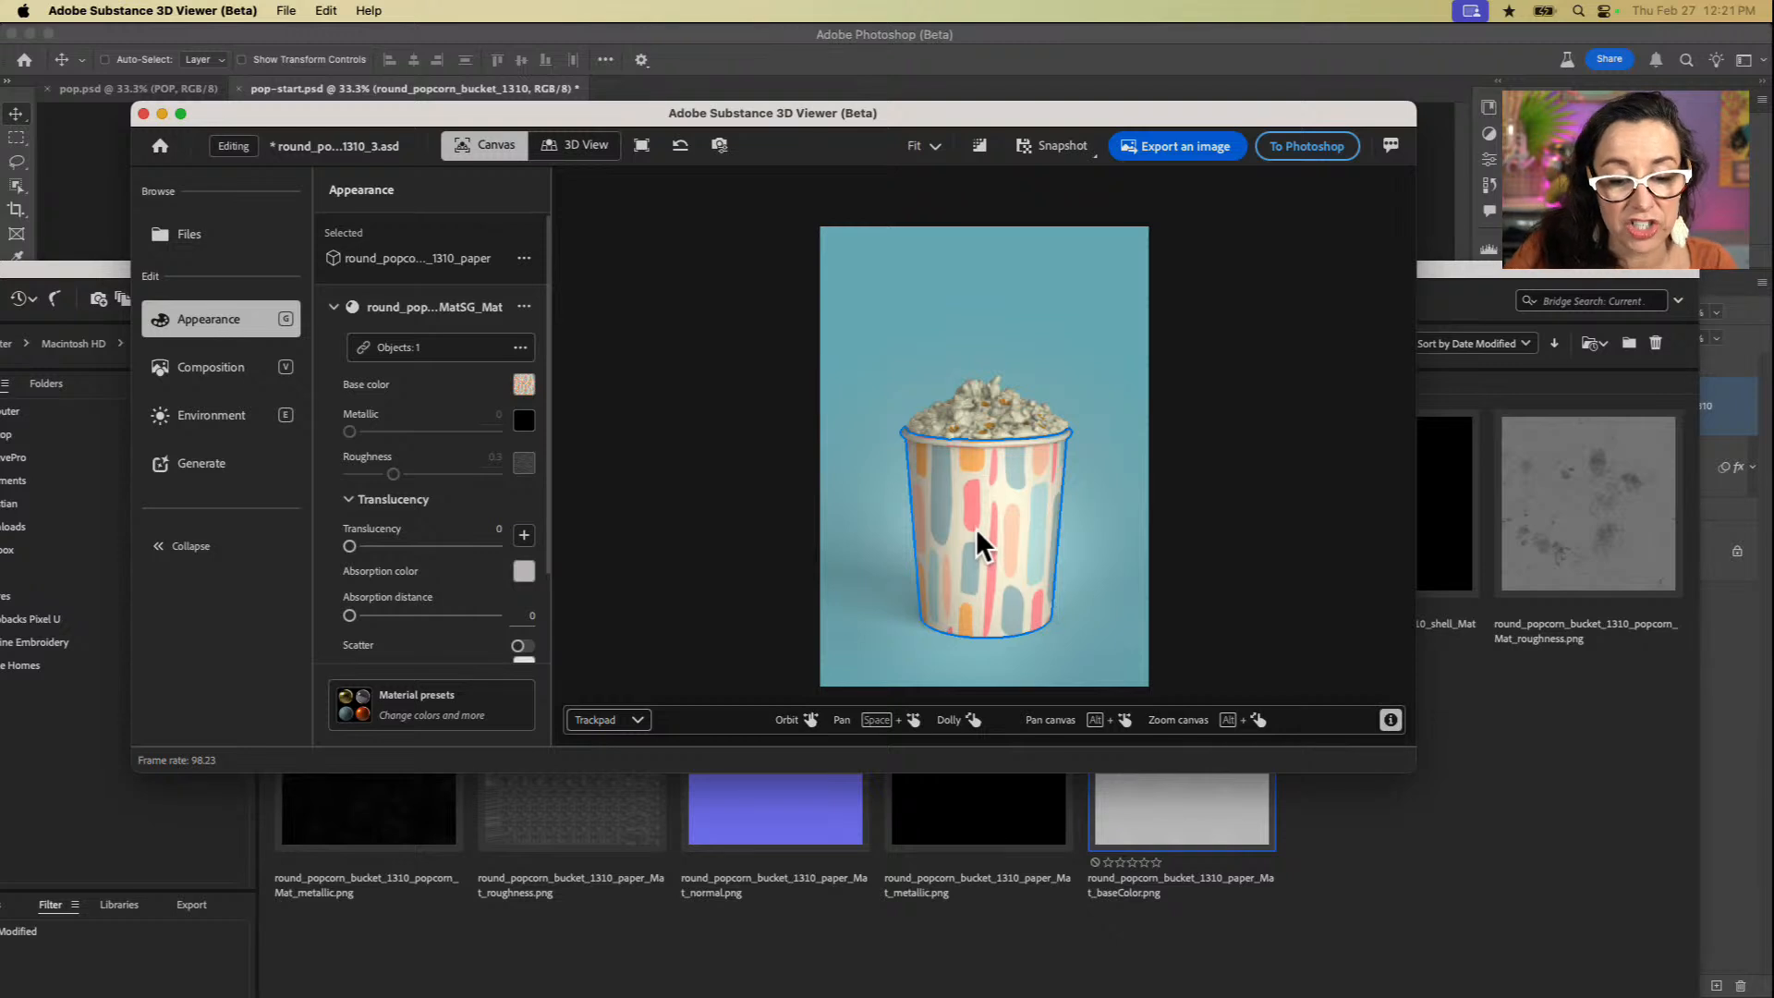
{"action": "left_click", "coordinate": [996, 403]}
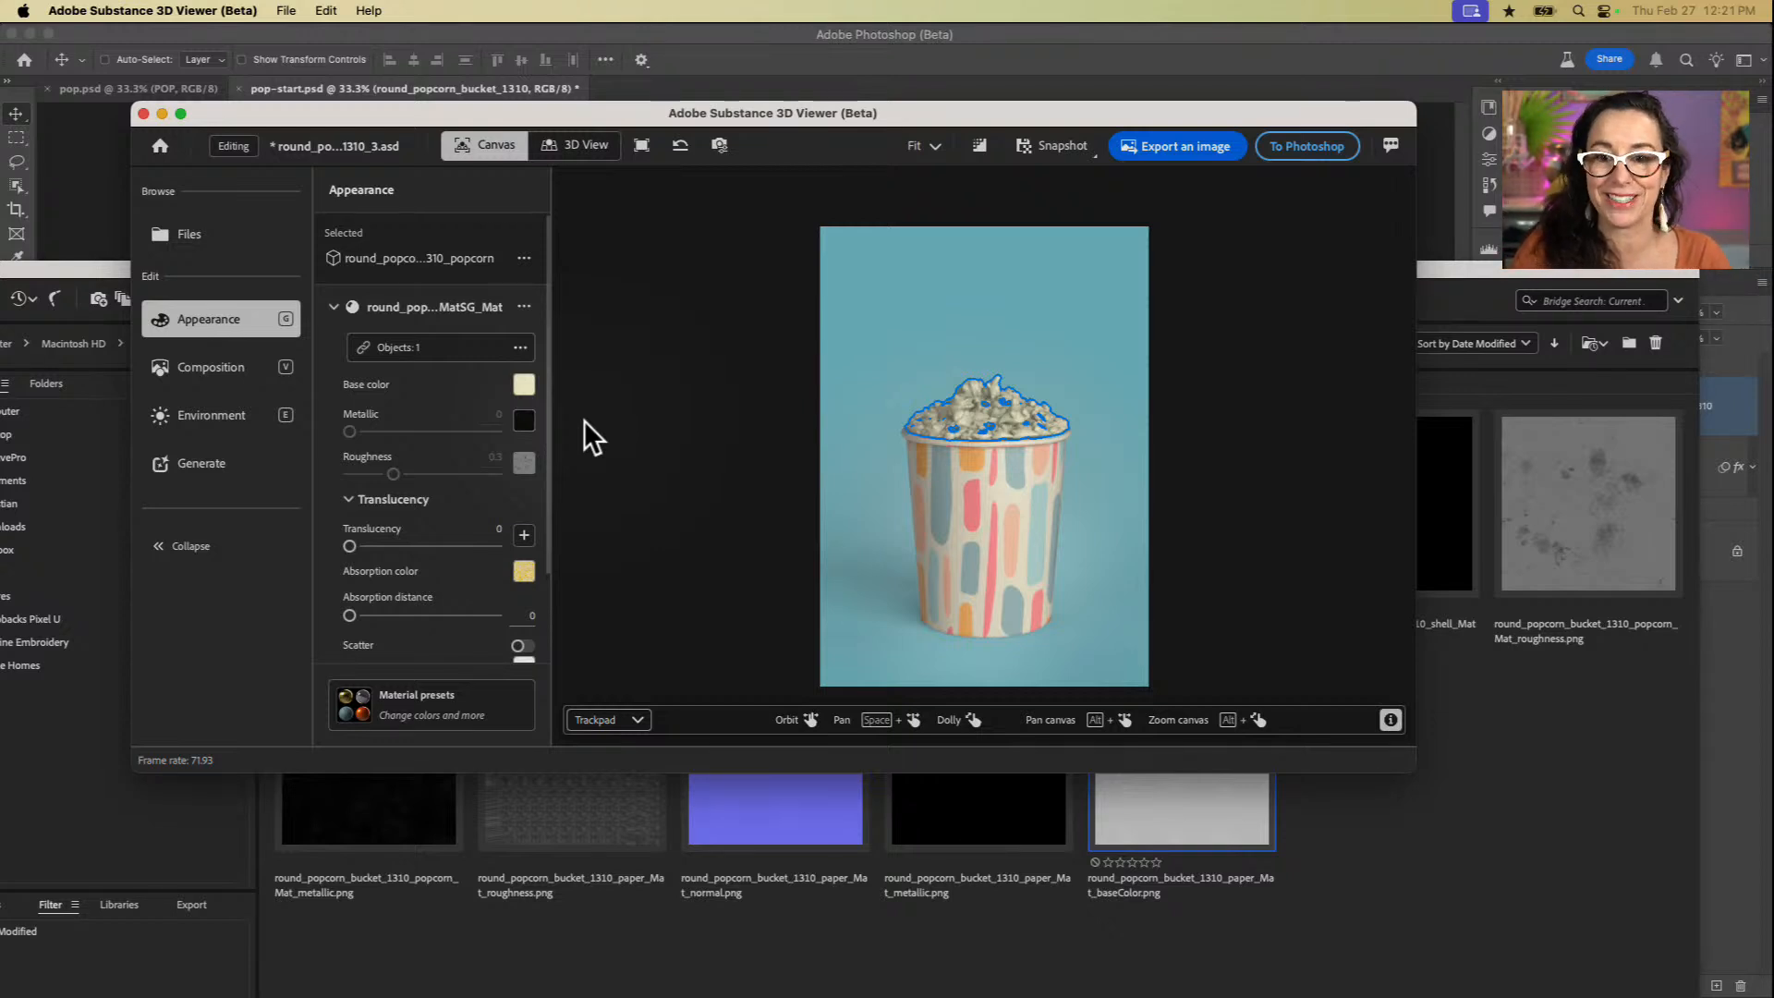
{"action": "left_click", "coordinate": [1323, 148]}
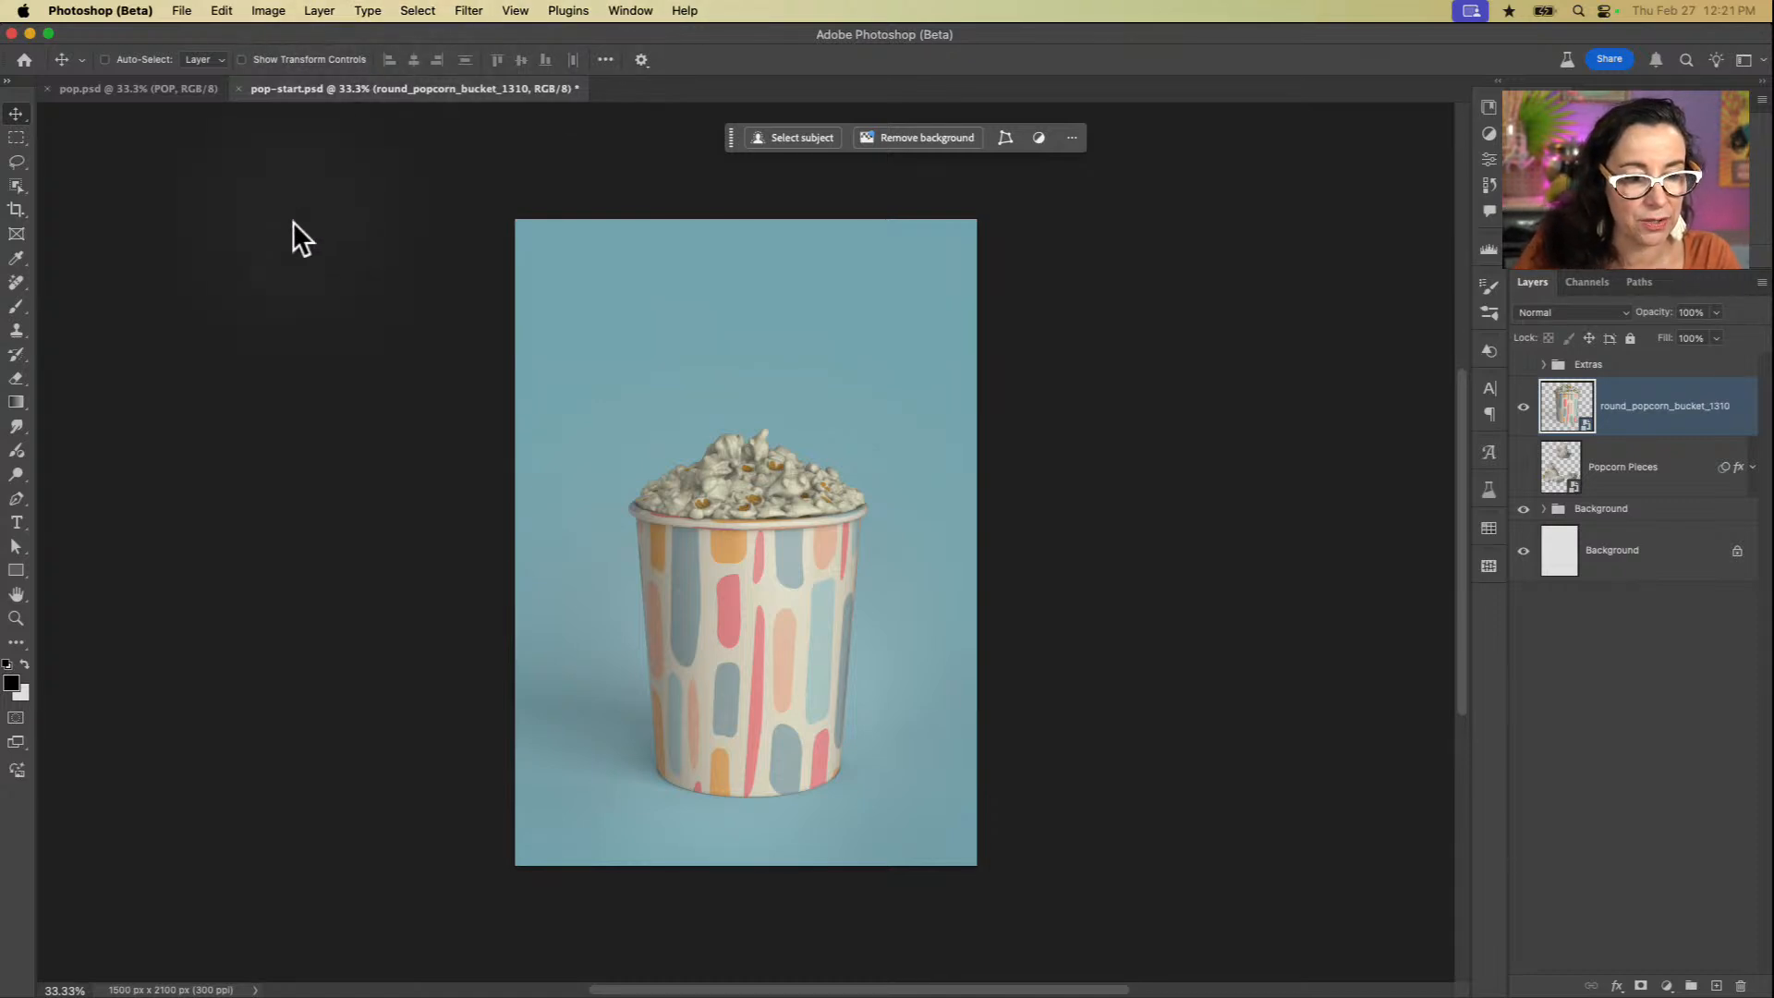
{"action": "left_click", "coordinate": [183, 13]}
{"action": "mouse_move", "coordinate": [242, 305]}
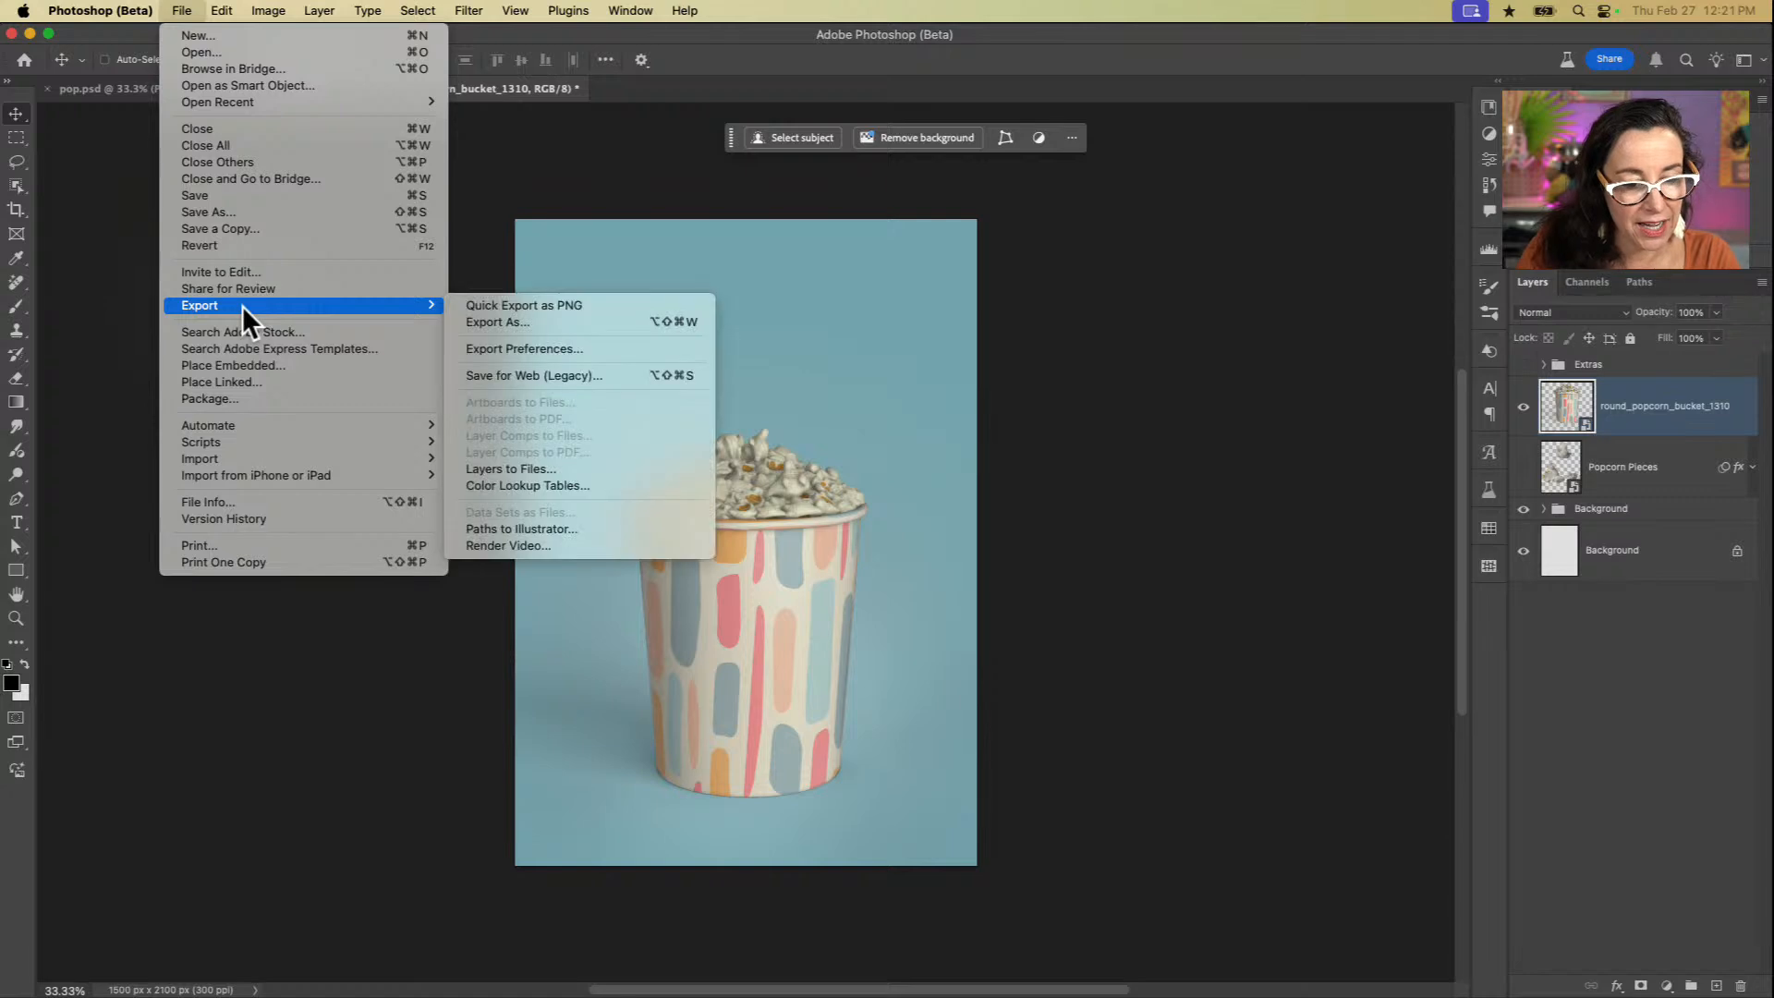
{"action": "left_click", "coordinate": [242, 360]}
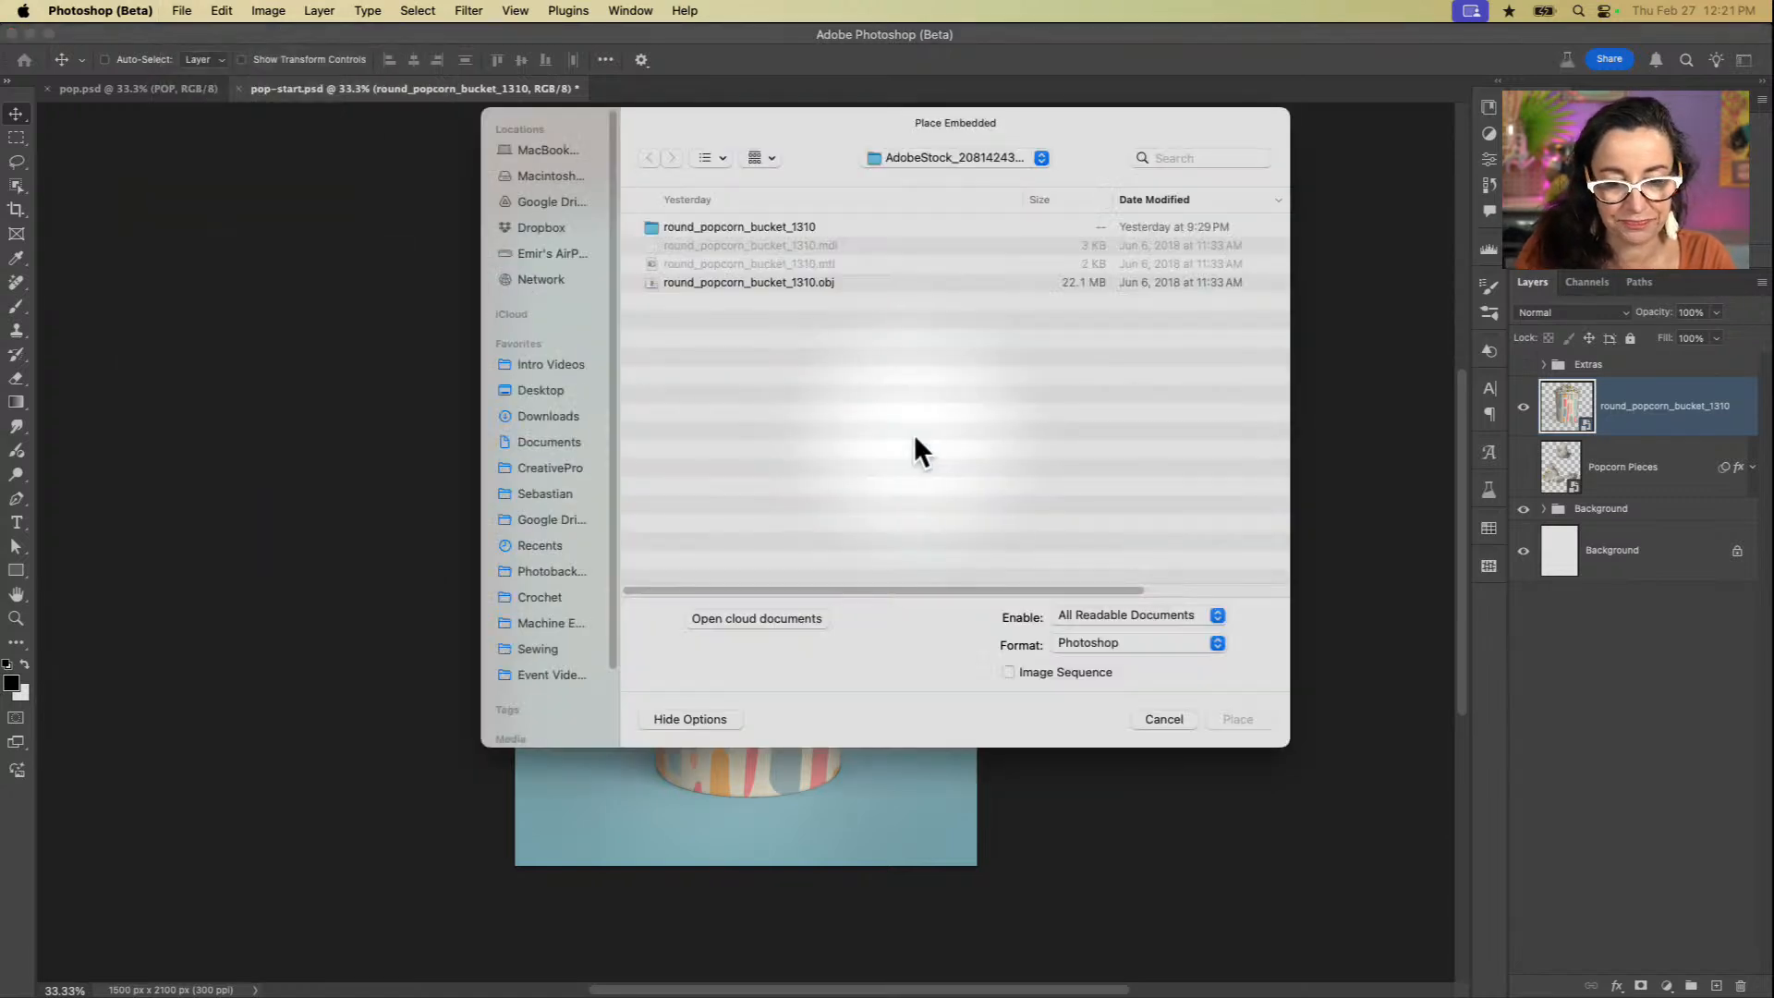
{"action": "key", "text": "super+Up"}
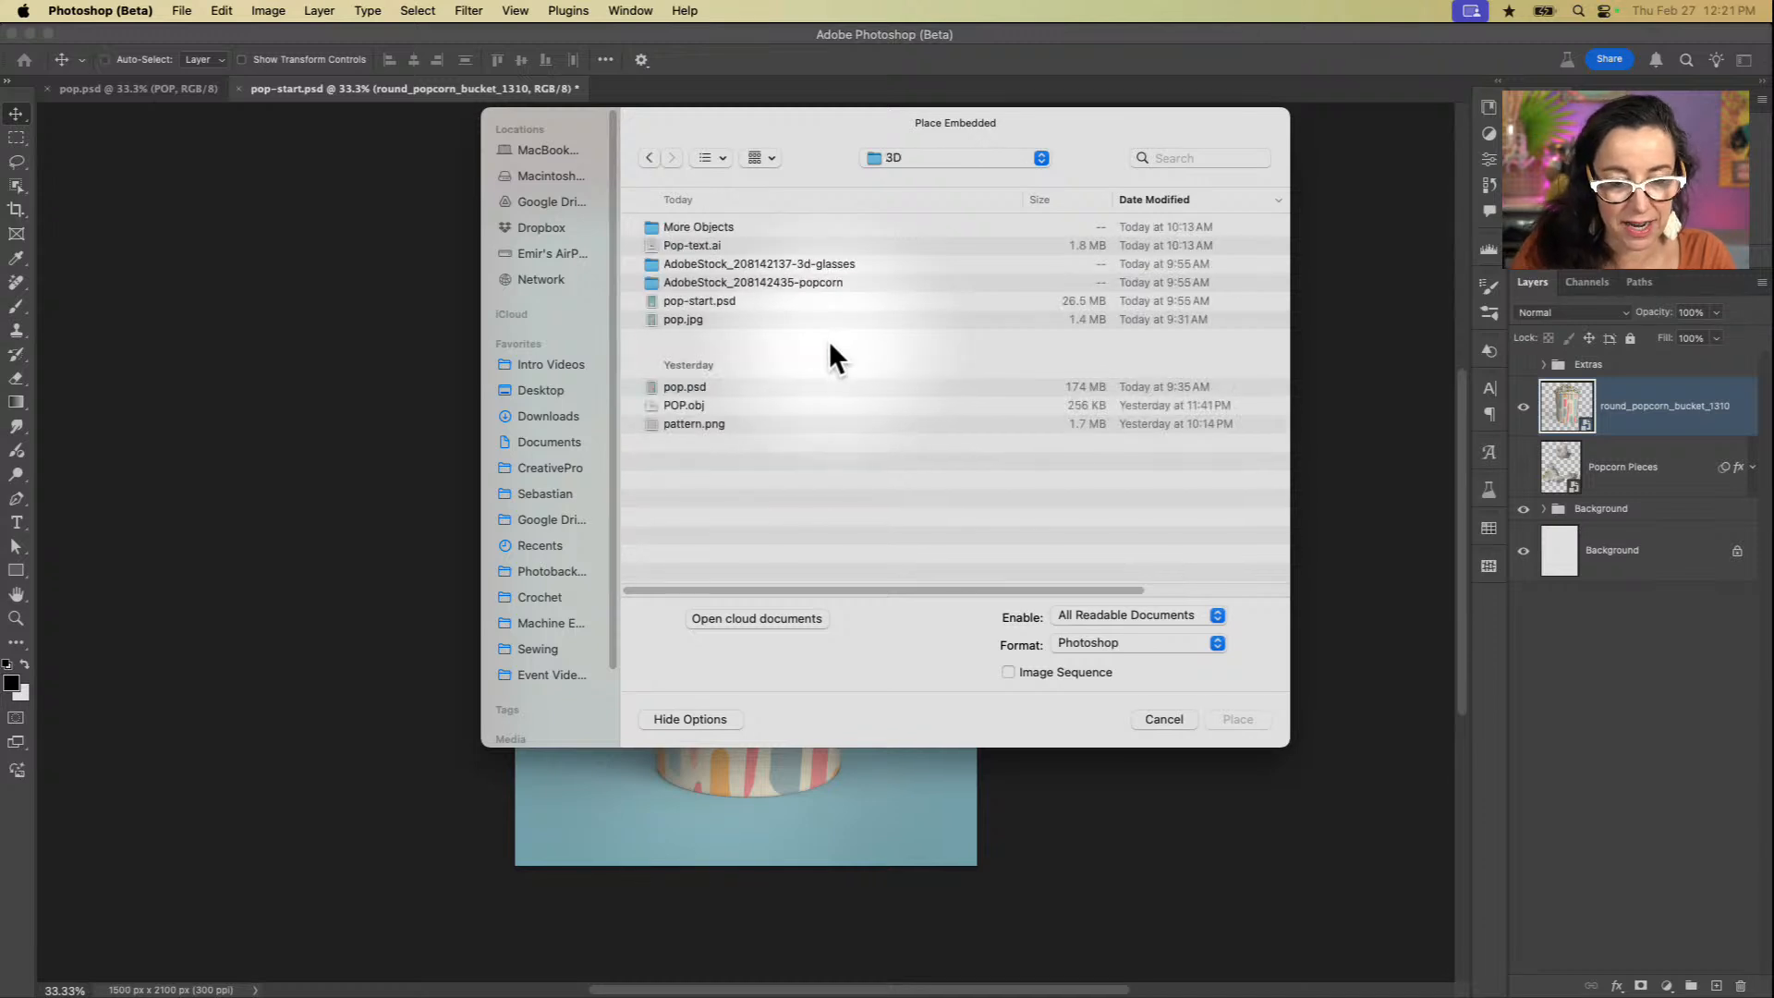
{"action": "left_click", "coordinate": [828, 265]}
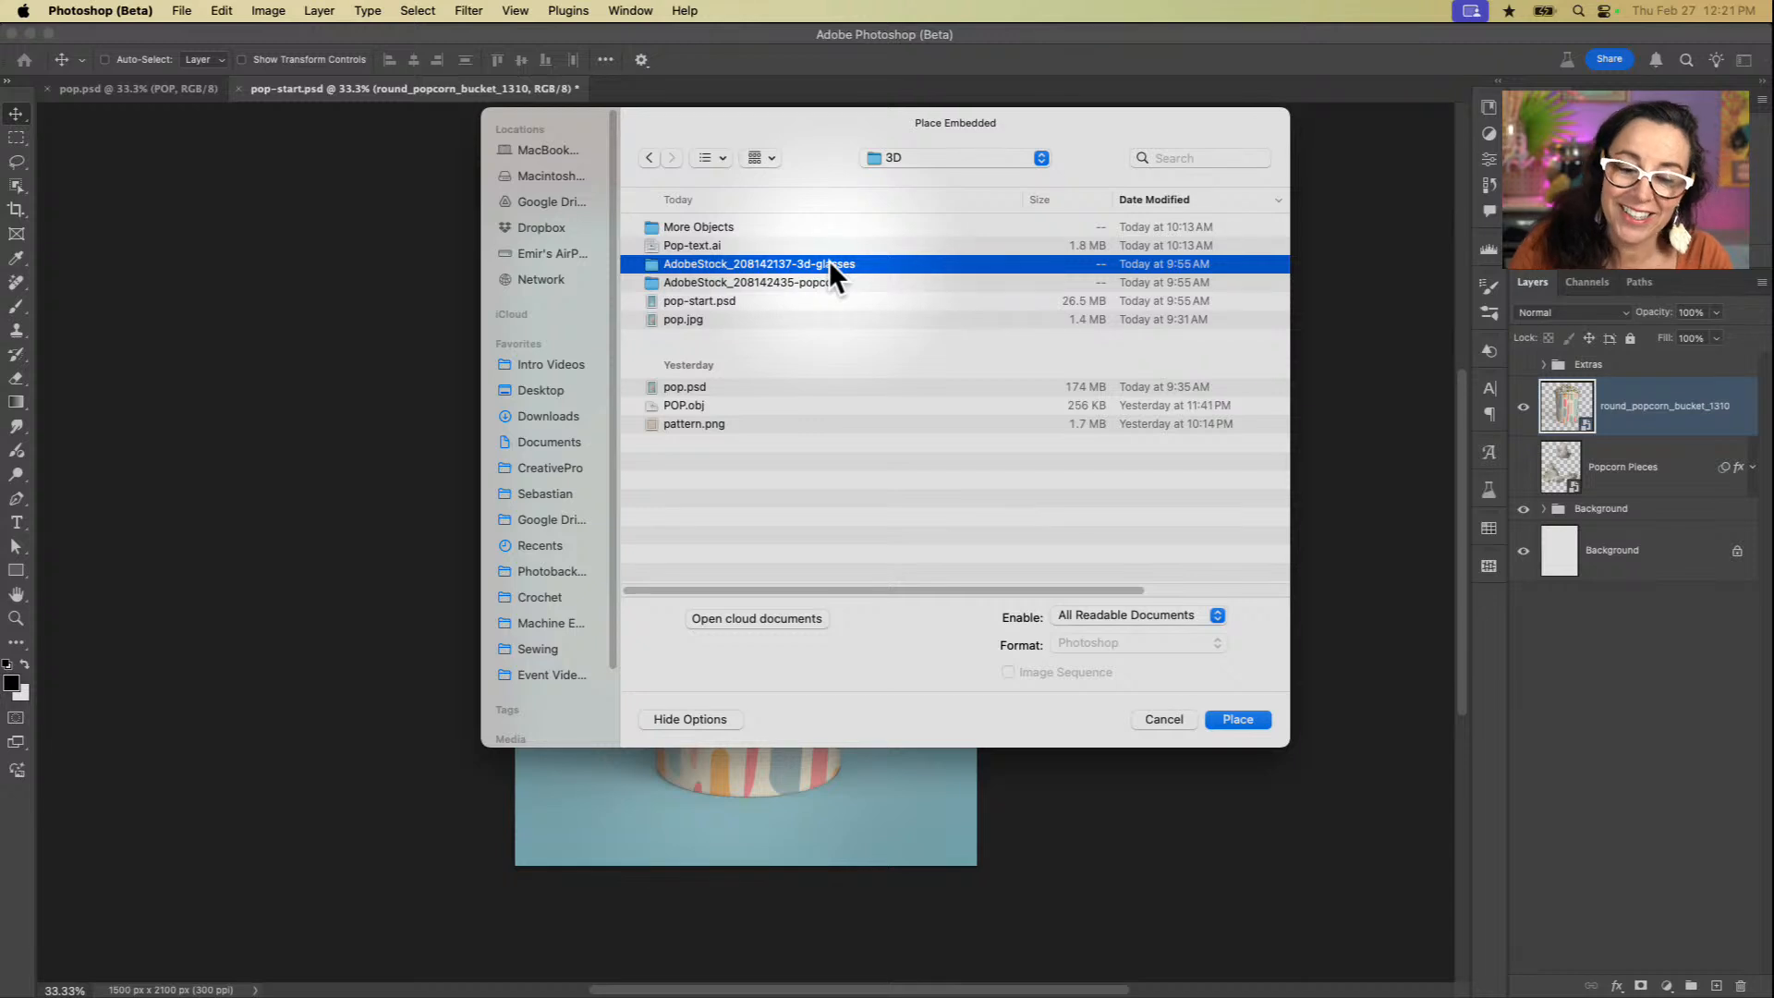
{"action": "double_click", "coordinate": [837, 258]}
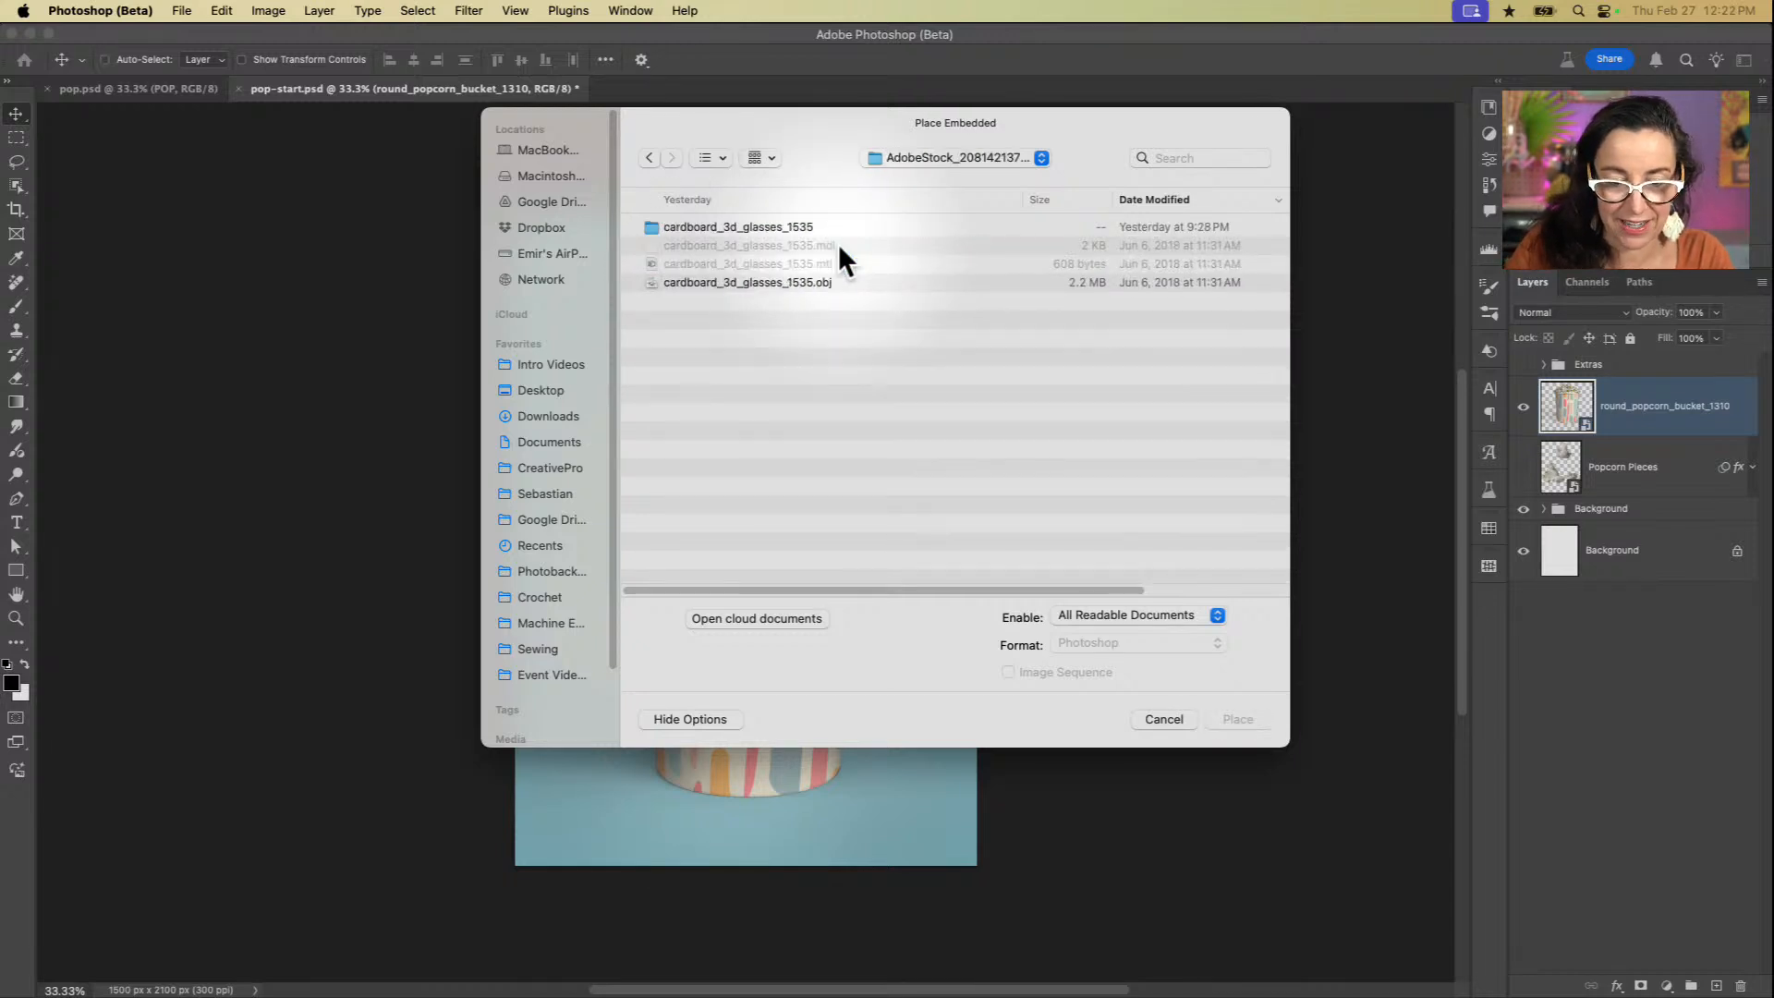
{"action": "left_click", "coordinate": [755, 228]}
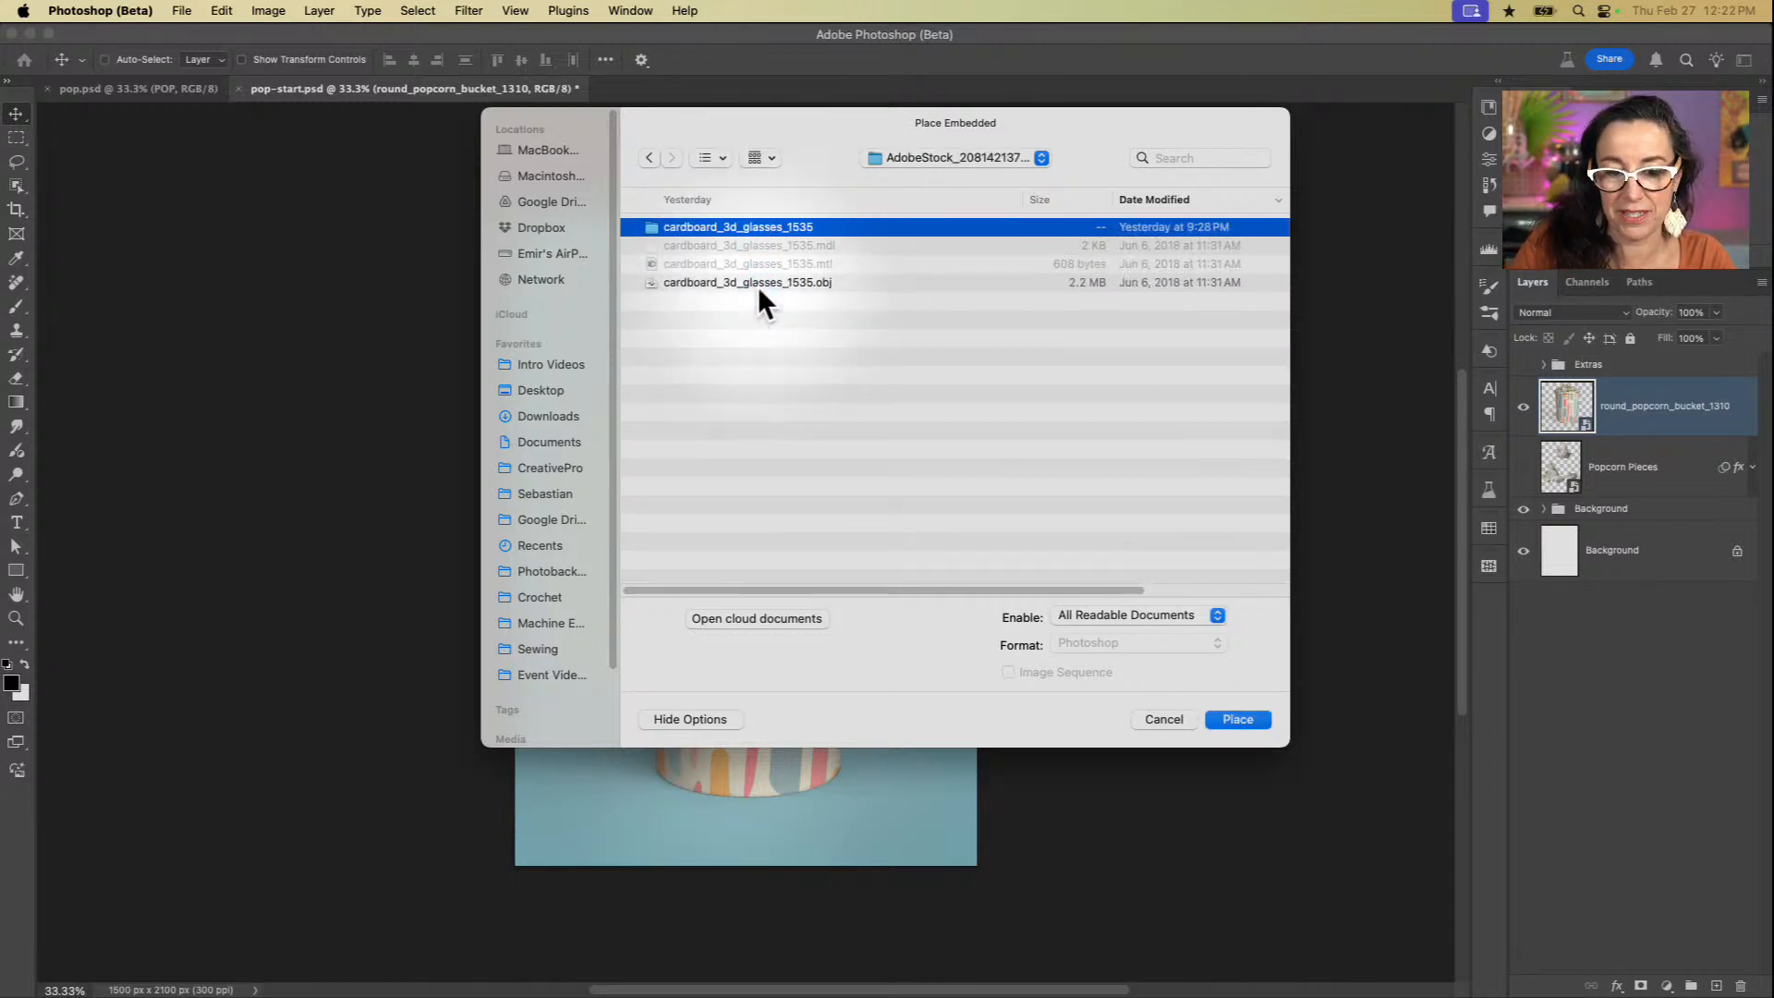
{"action": "left_click", "coordinate": [758, 286]}
{"action": "left_click", "coordinate": [744, 227]}
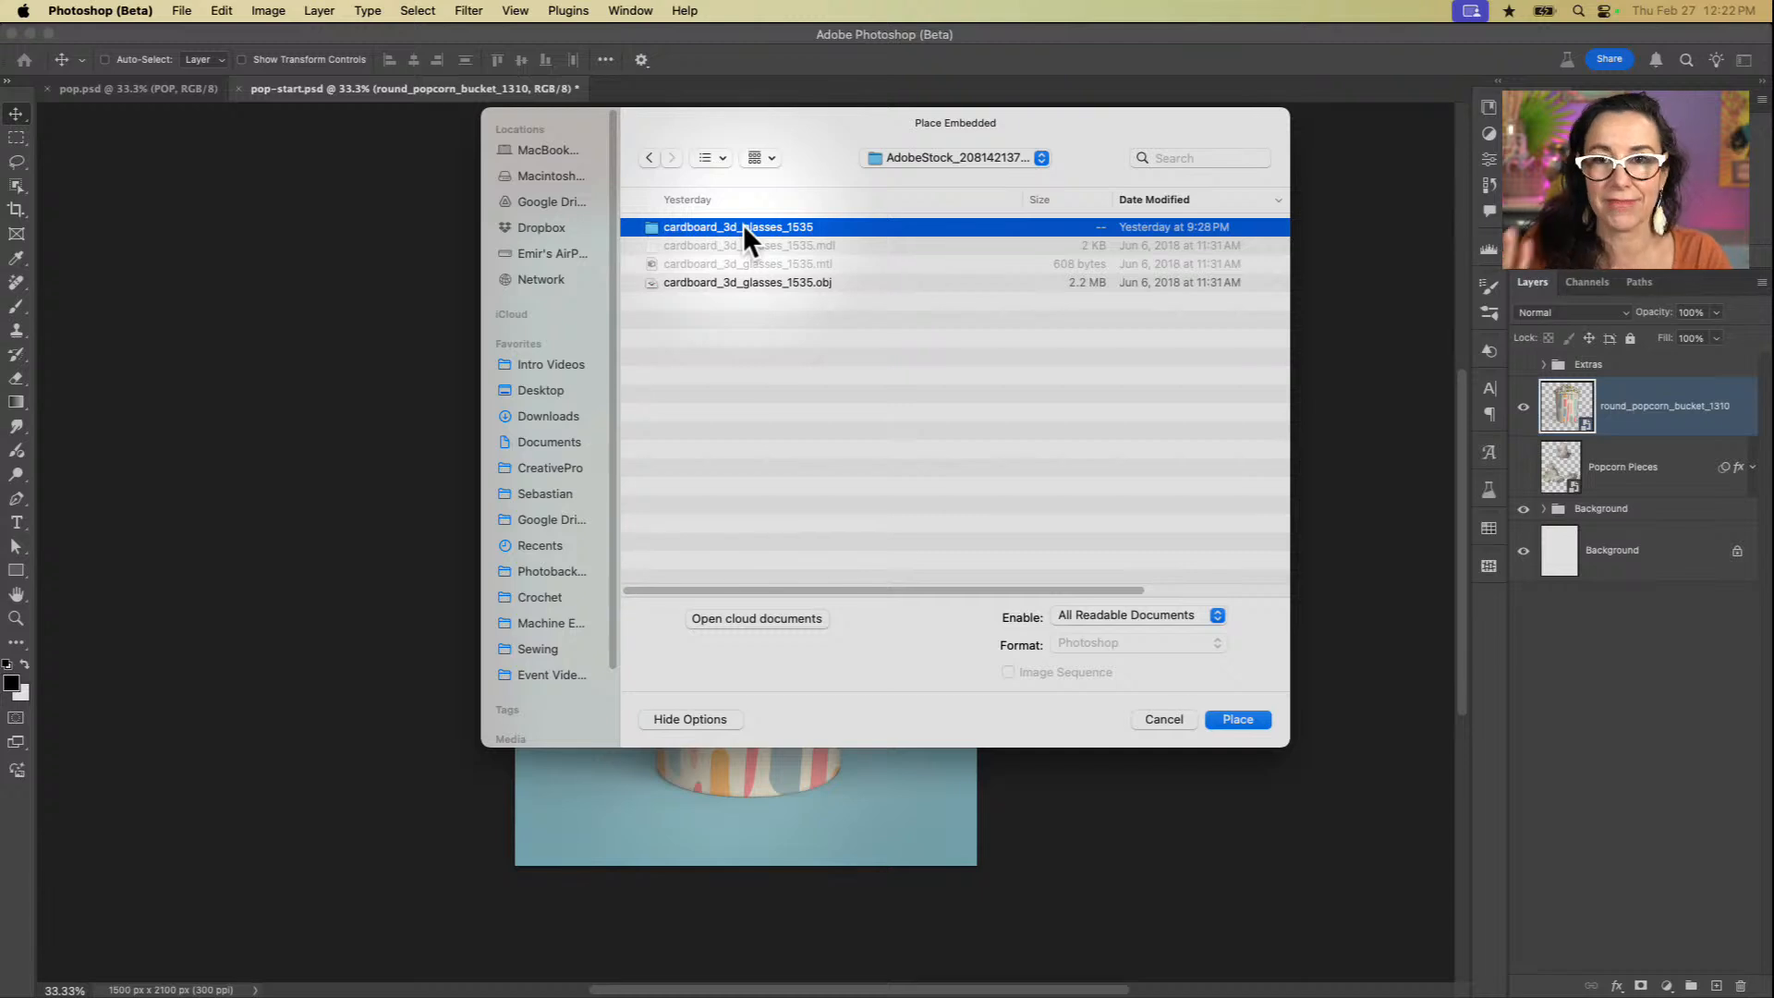
{"action": "left_click", "coordinate": [758, 286]}
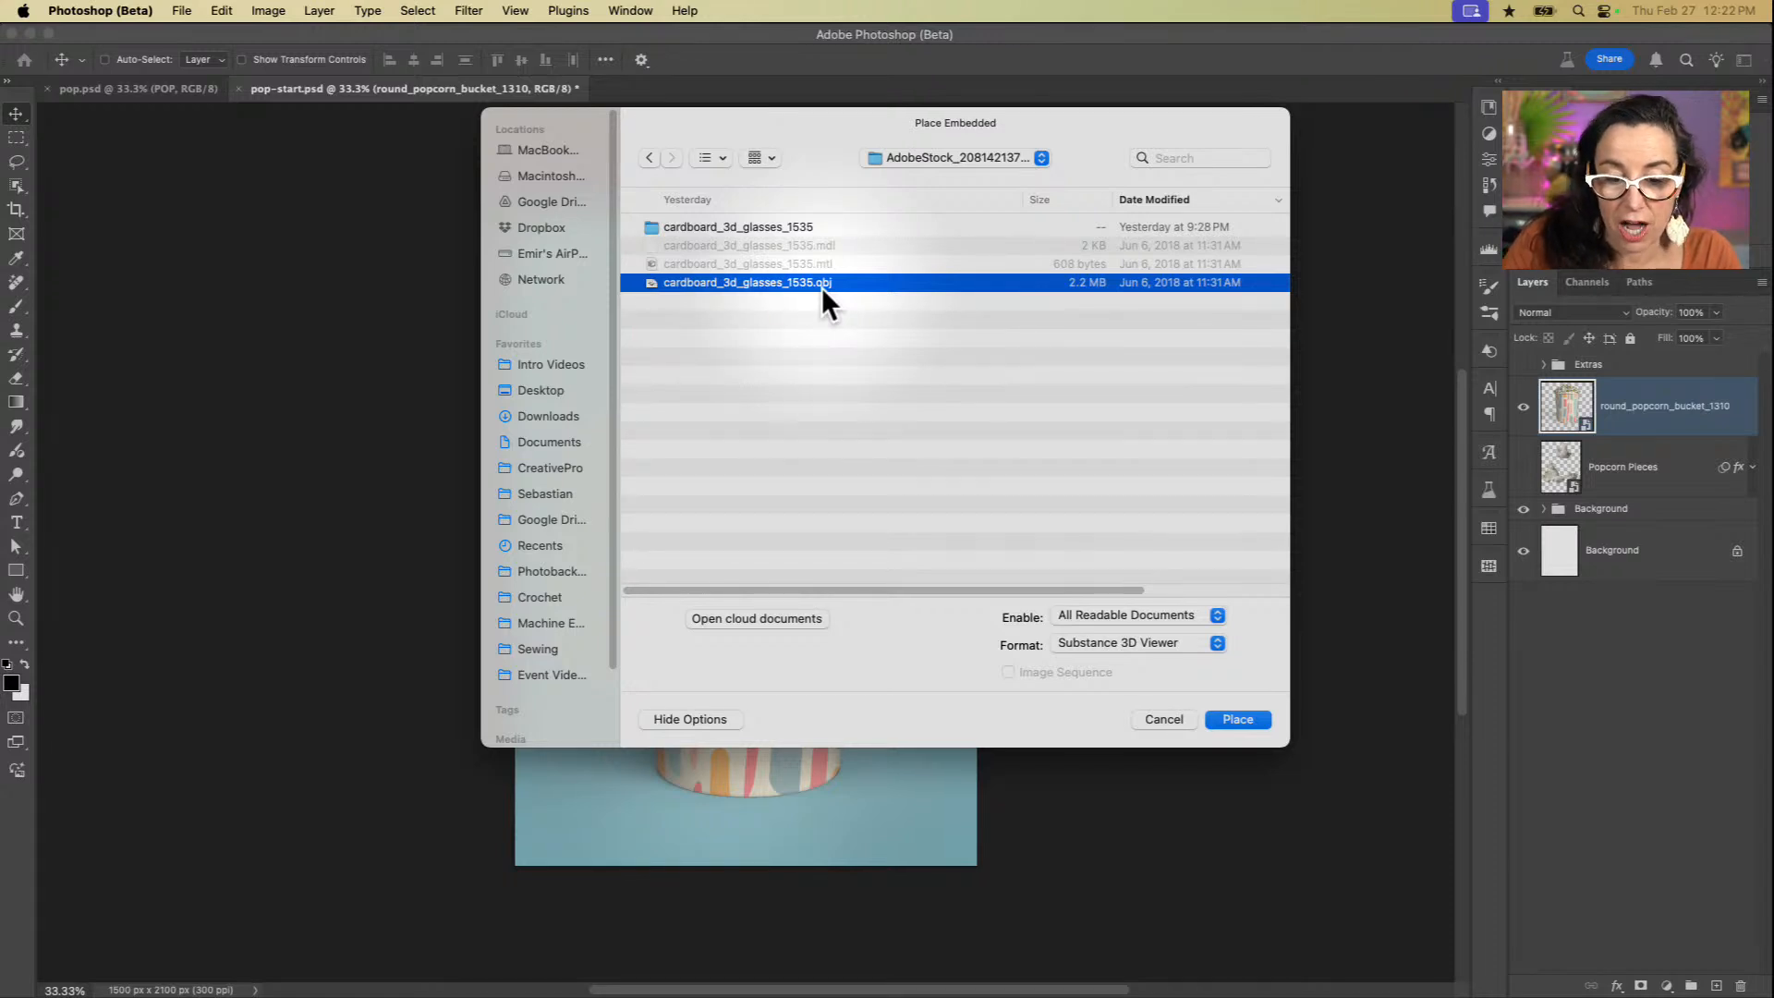
{"action": "left_click", "coordinate": [1238, 720]}
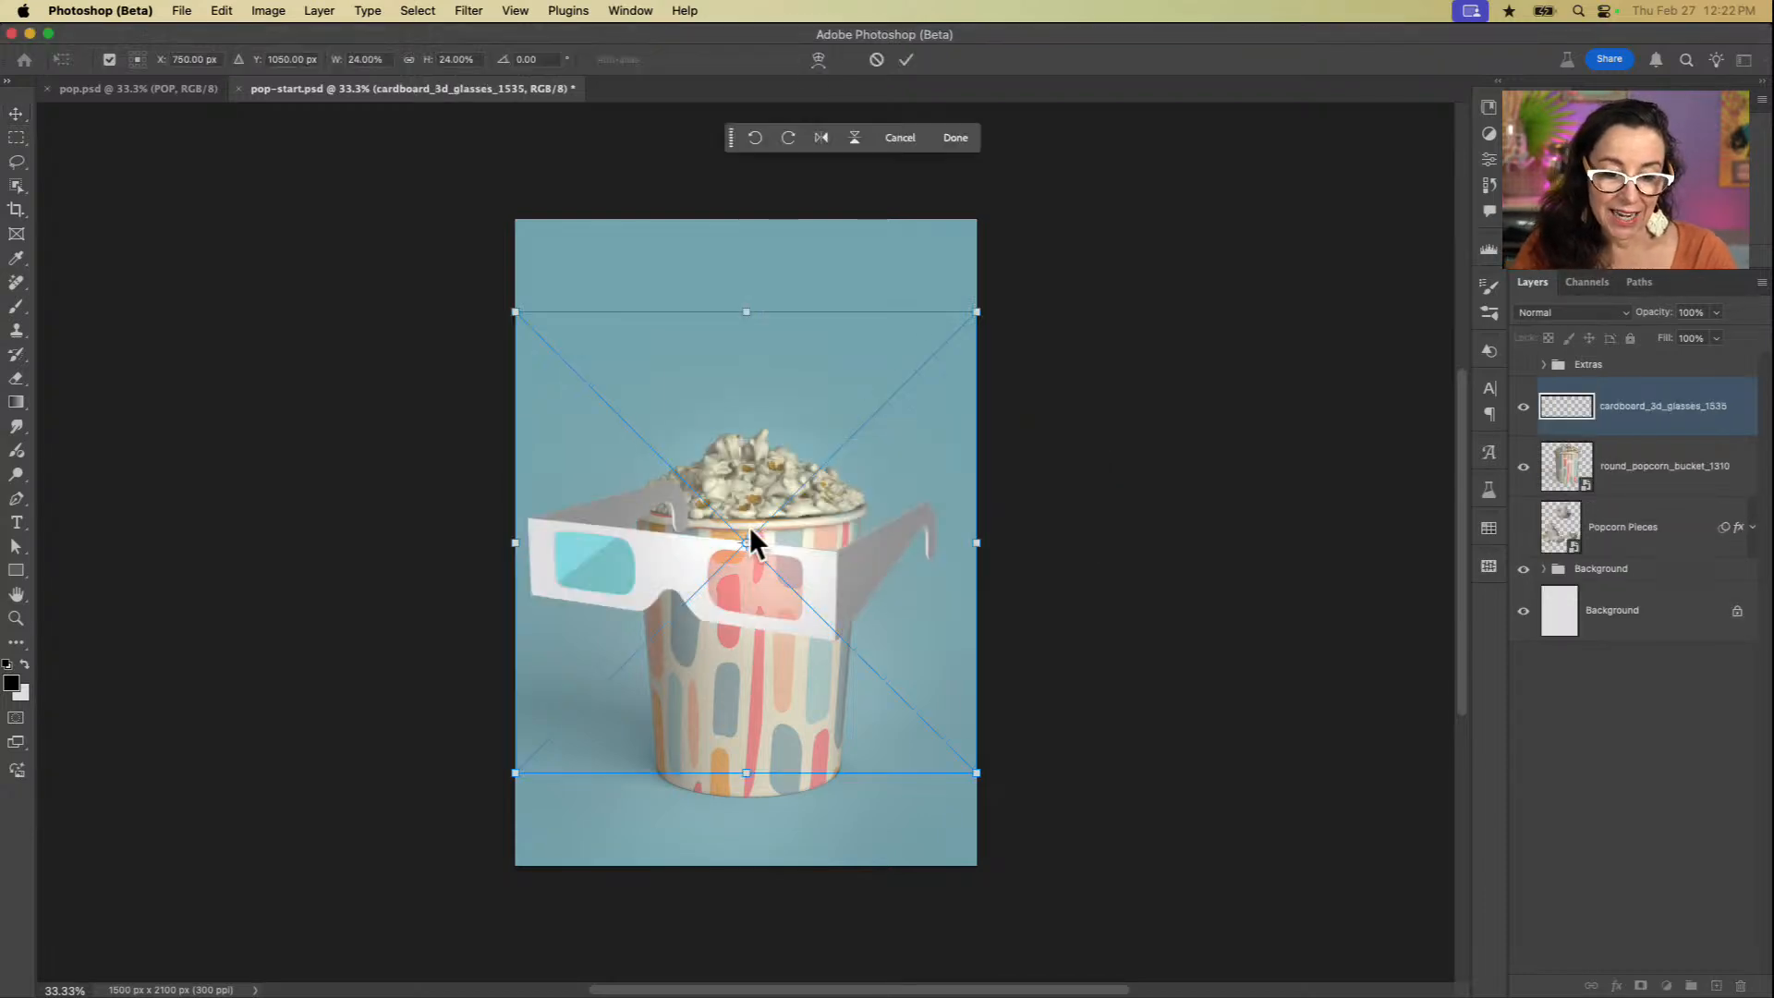
Step: Commit the placed glasses over the lower half of the bucket and compare the layout with the finished poster in pop.psd
{"action": "left_click_drag", "start_coordinate": [677, 569], "coordinate": [678, 488]}
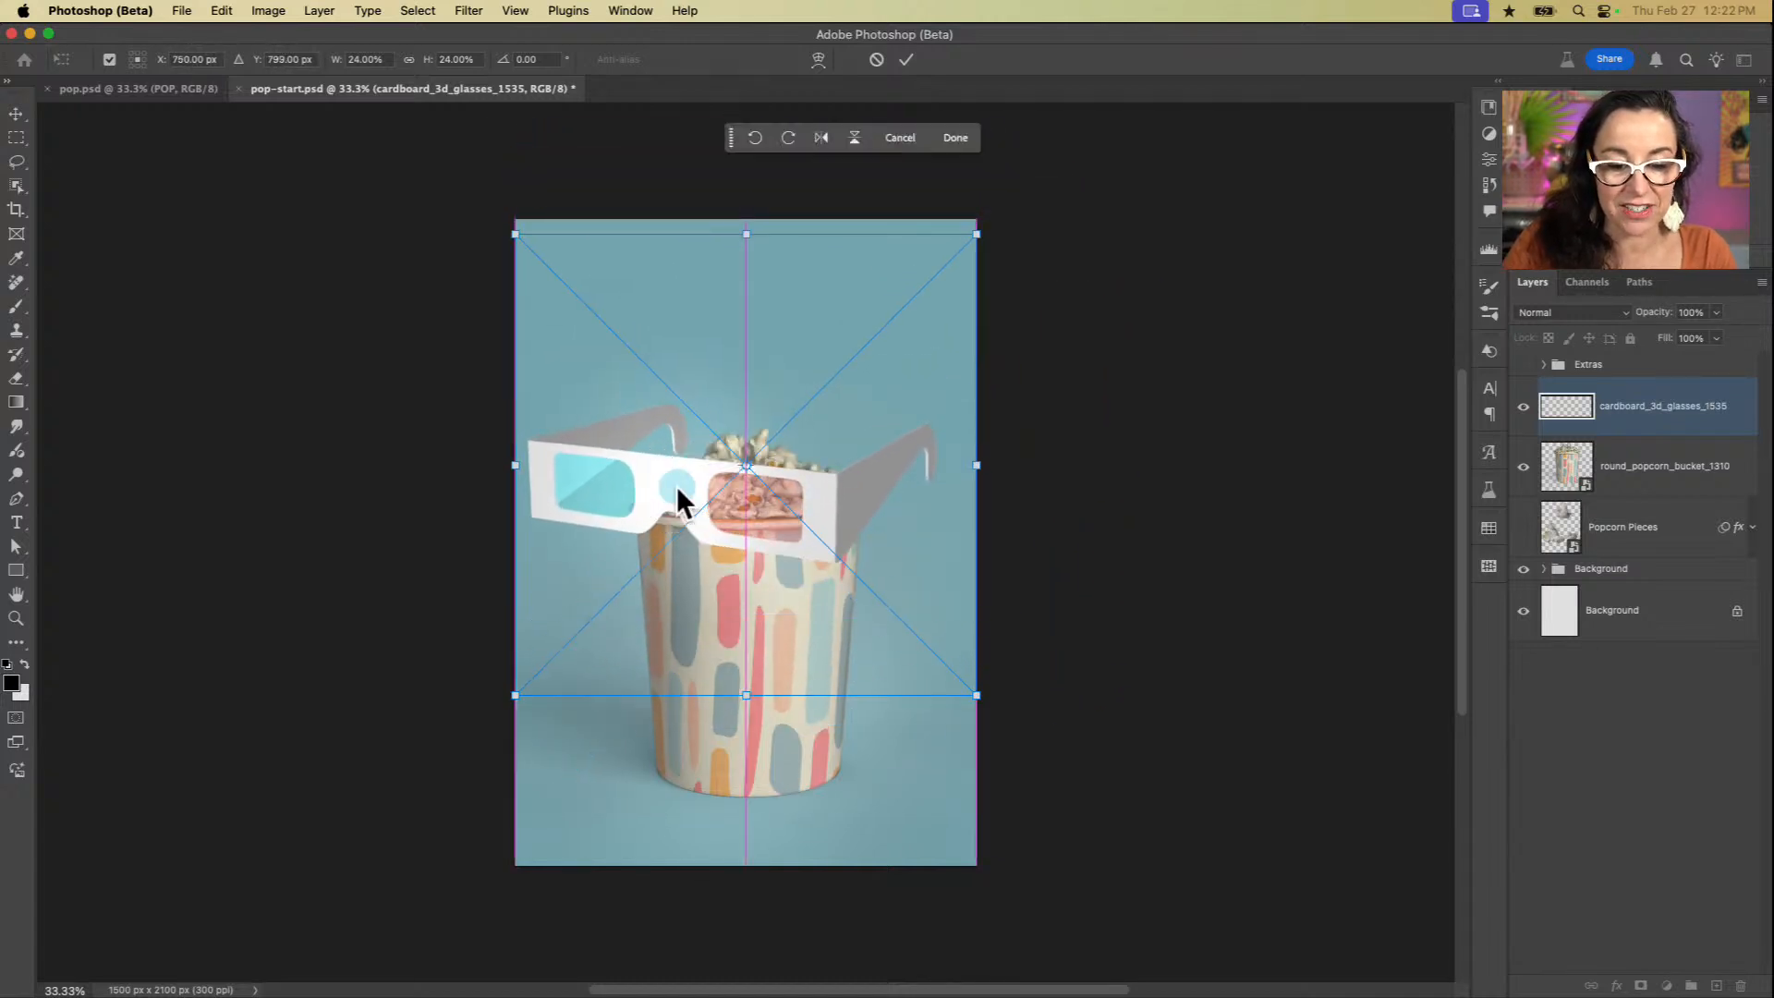
{"action": "key", "text": "Return"}
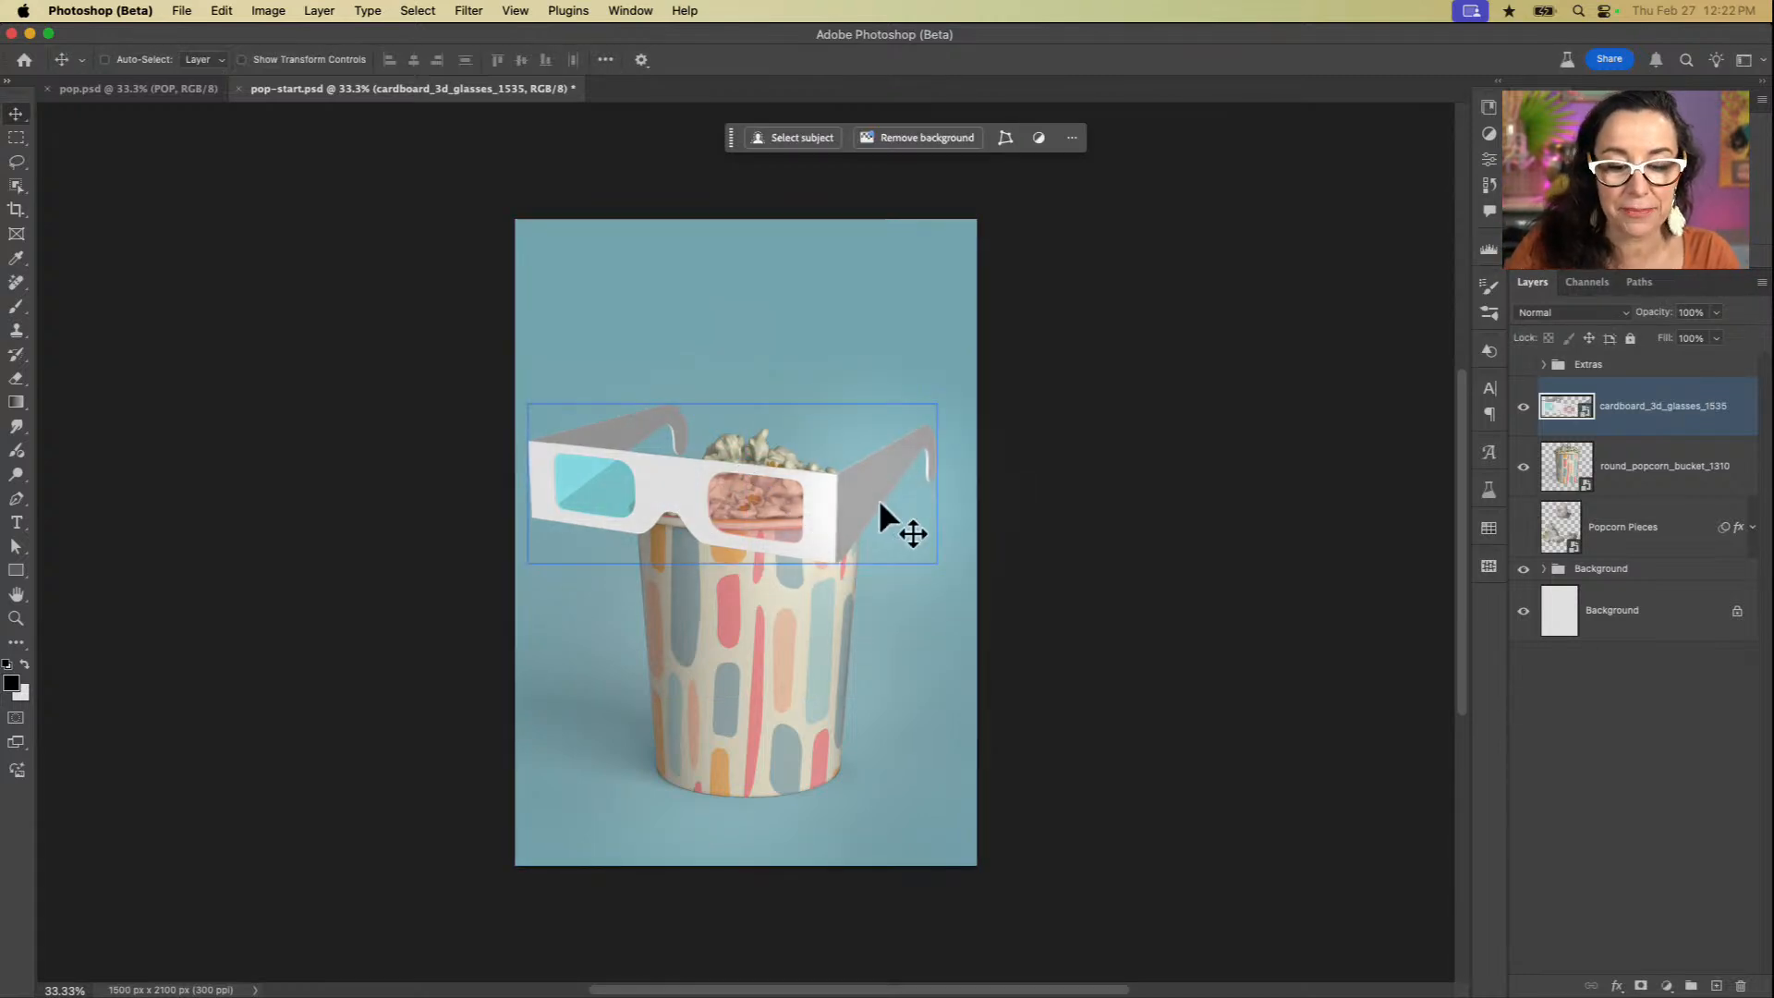
{"action": "left_click_drag", "start_coordinate": [872, 511], "coordinate": [836, 658]}
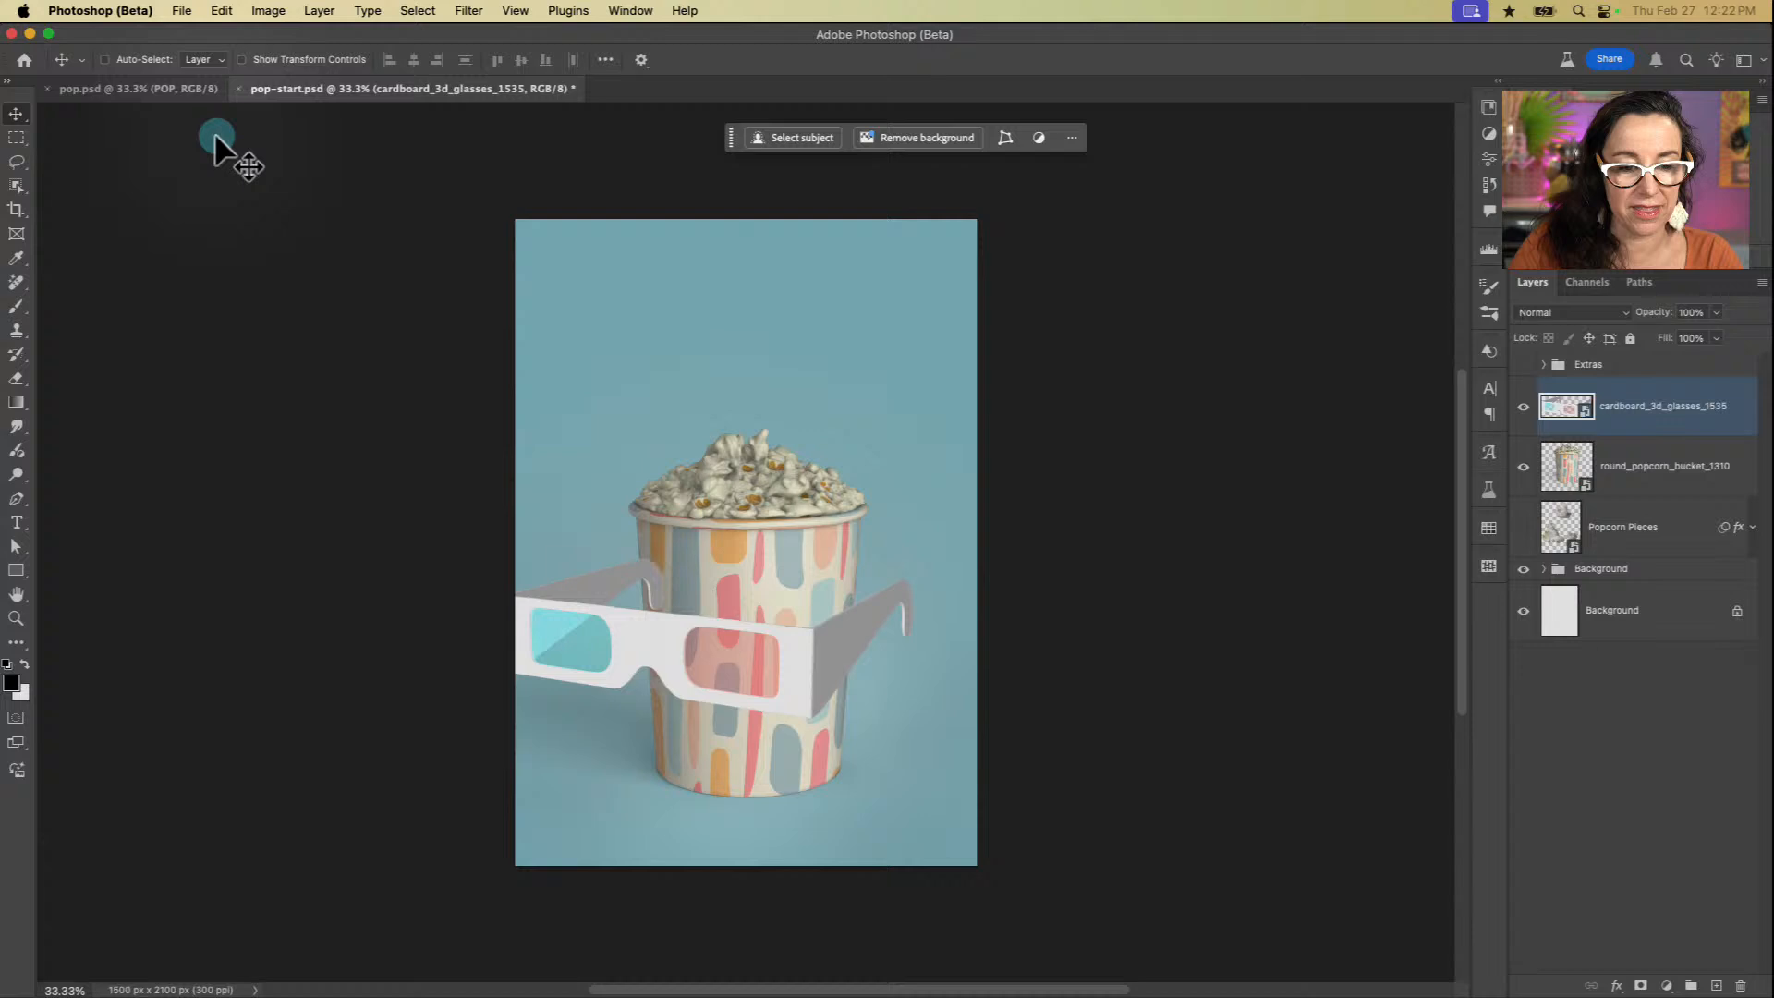
{"action": "left_click", "coordinate": [181, 90]}
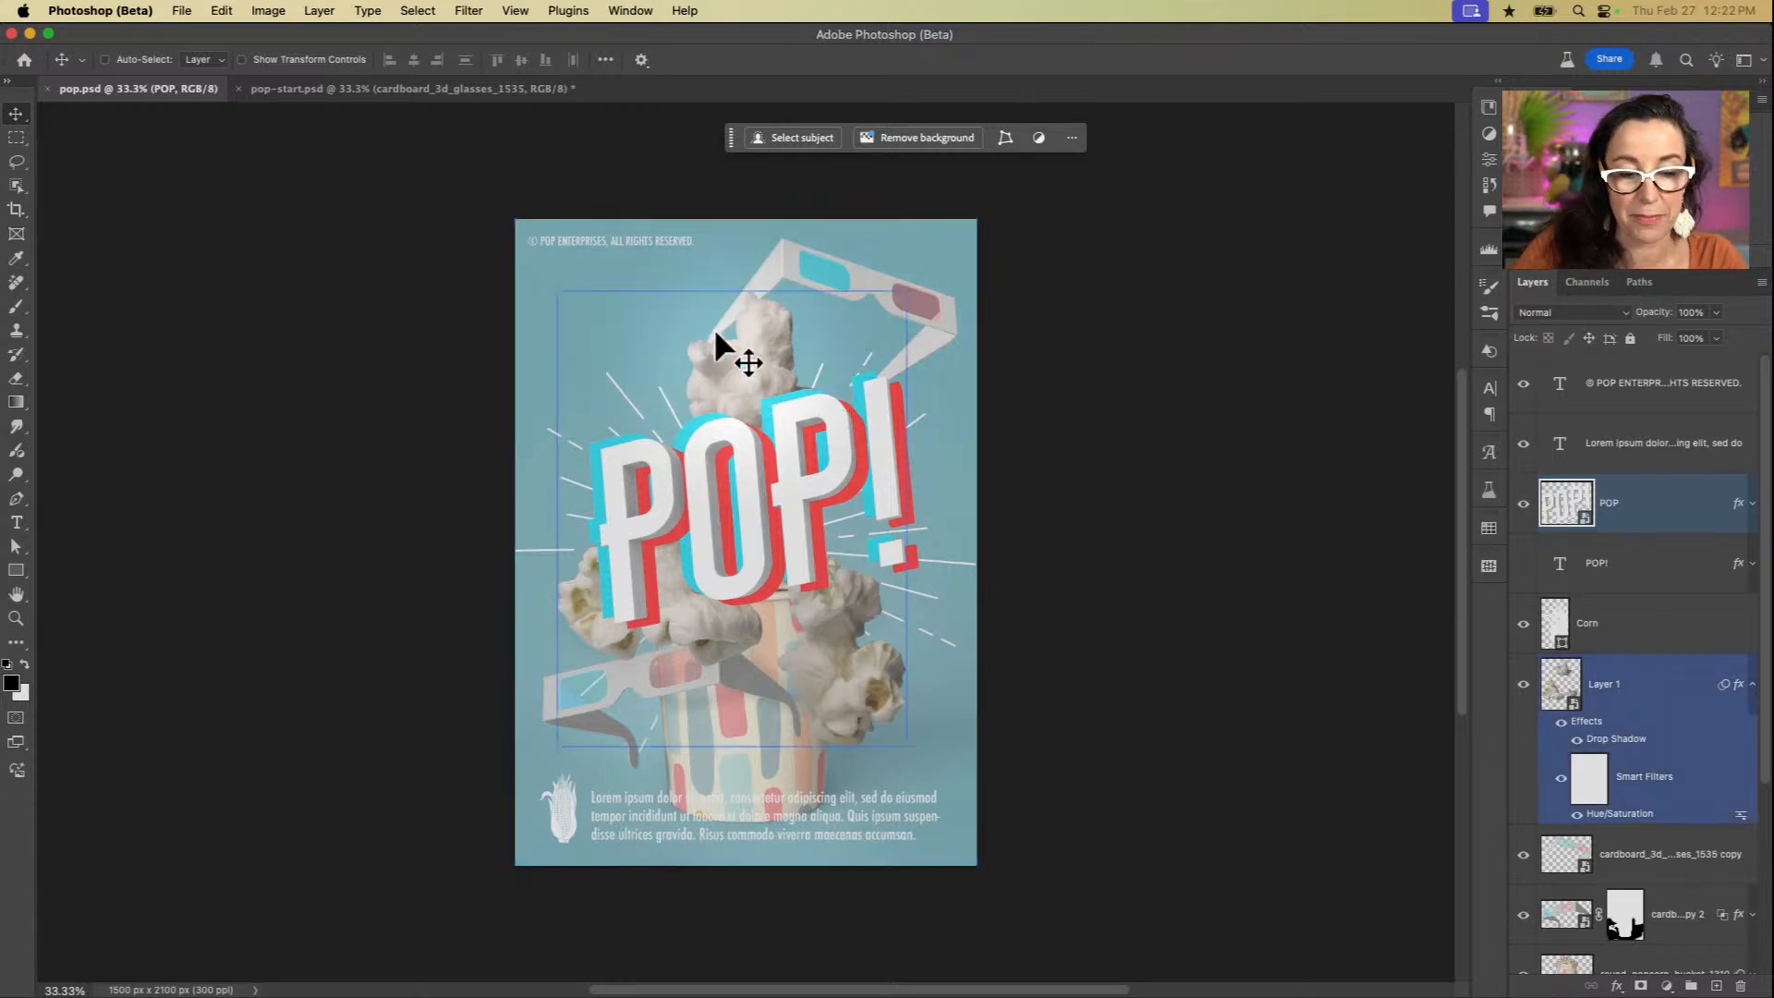
{"action": "left_click", "coordinate": [493, 89]}
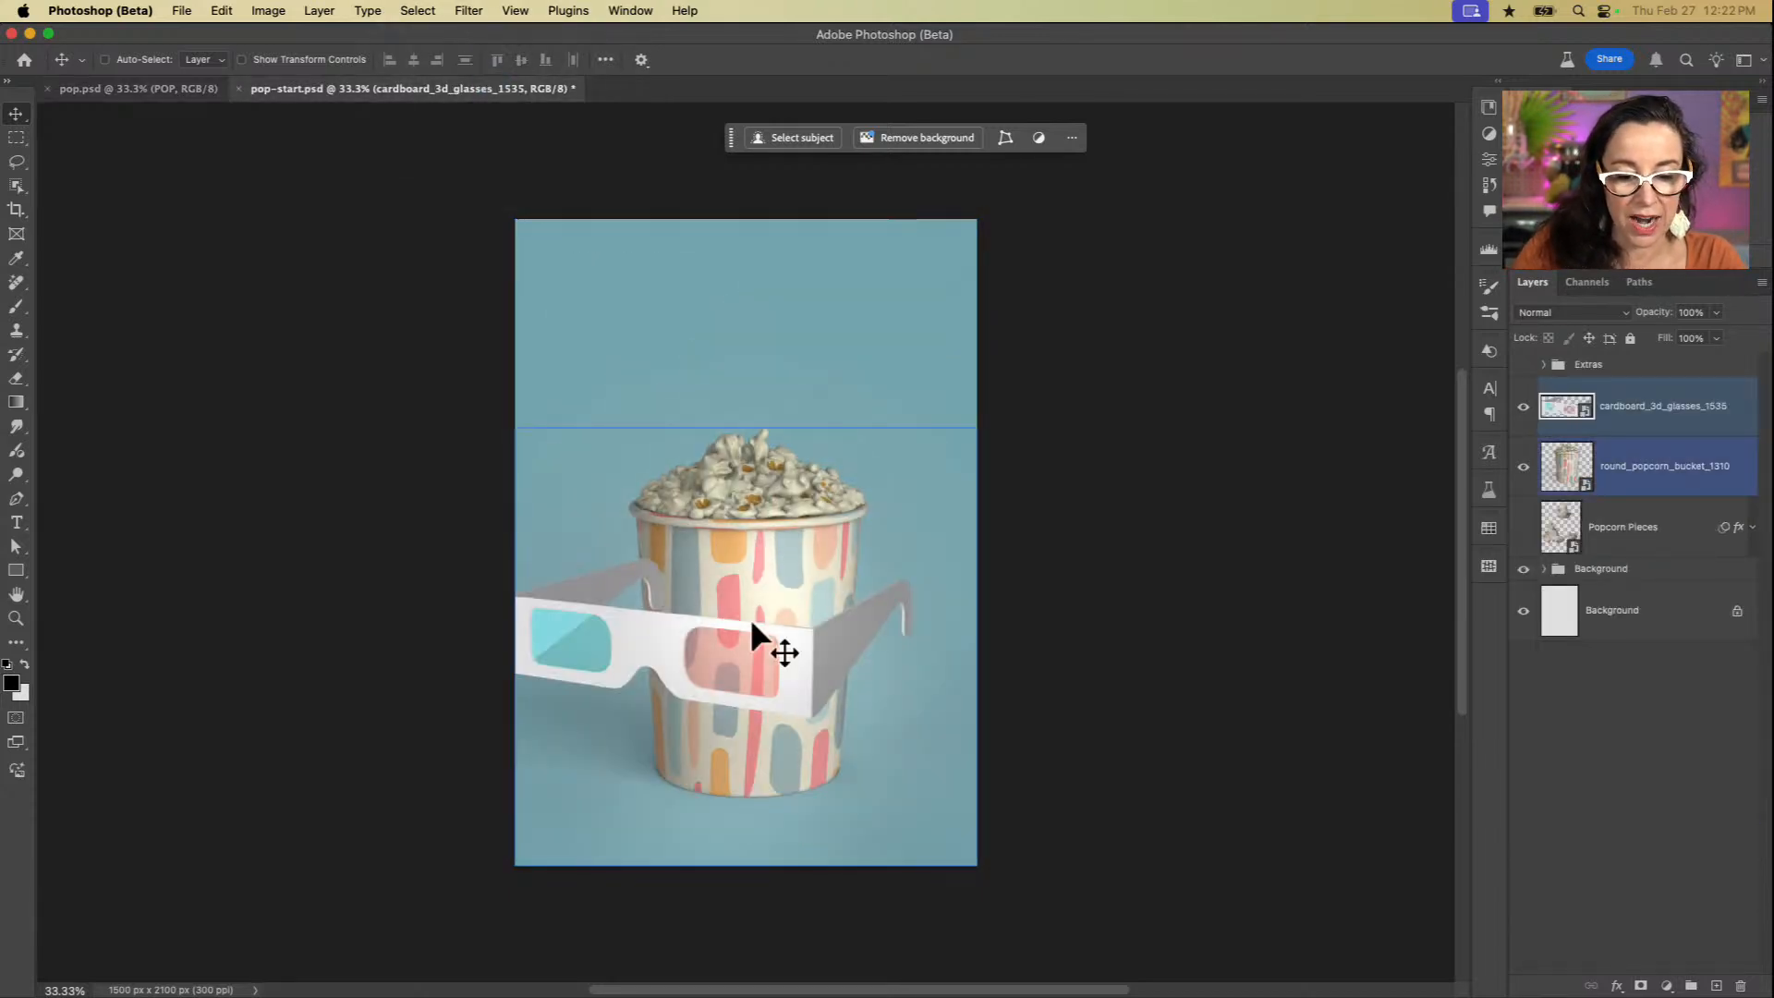
Step: Move the 3D glasses up to the popcorn, and edit them in Substance 3D Viewer (Beta) with their frame fitted to the canvas
{"action": "left_click_drag", "start_coordinate": [748, 658], "coordinate": [794, 466]}
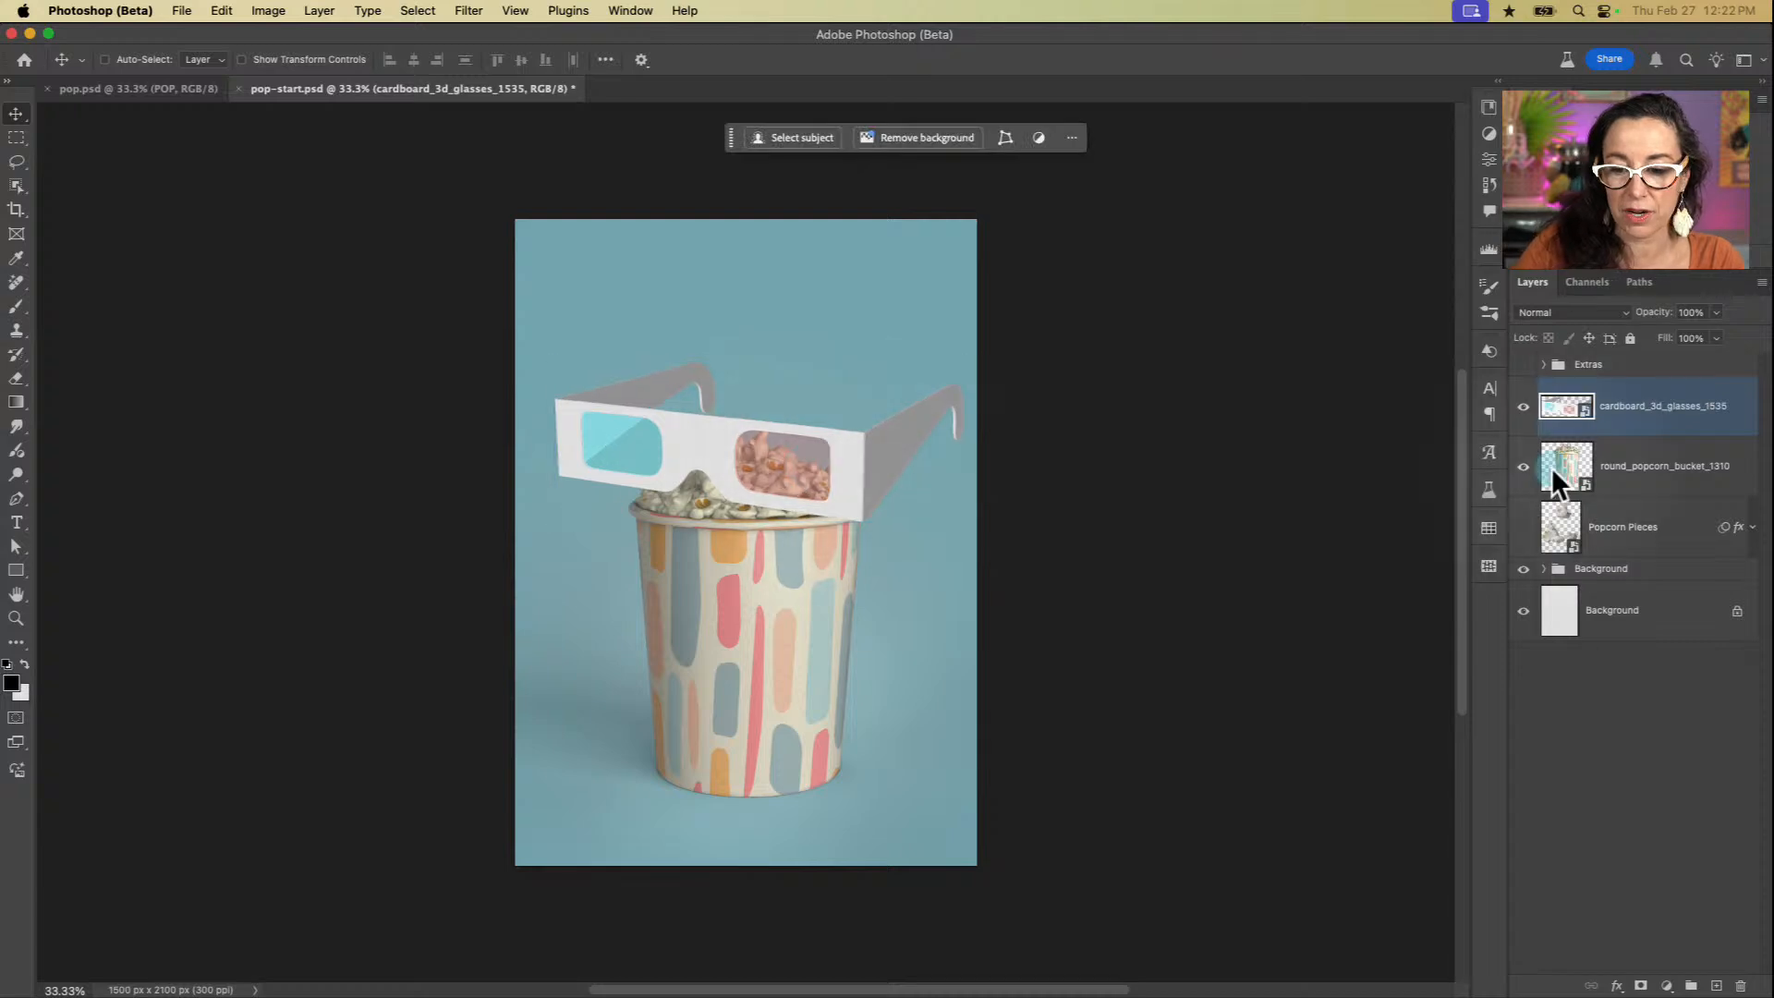
{"action": "double_click", "coordinate": [1585, 416]}
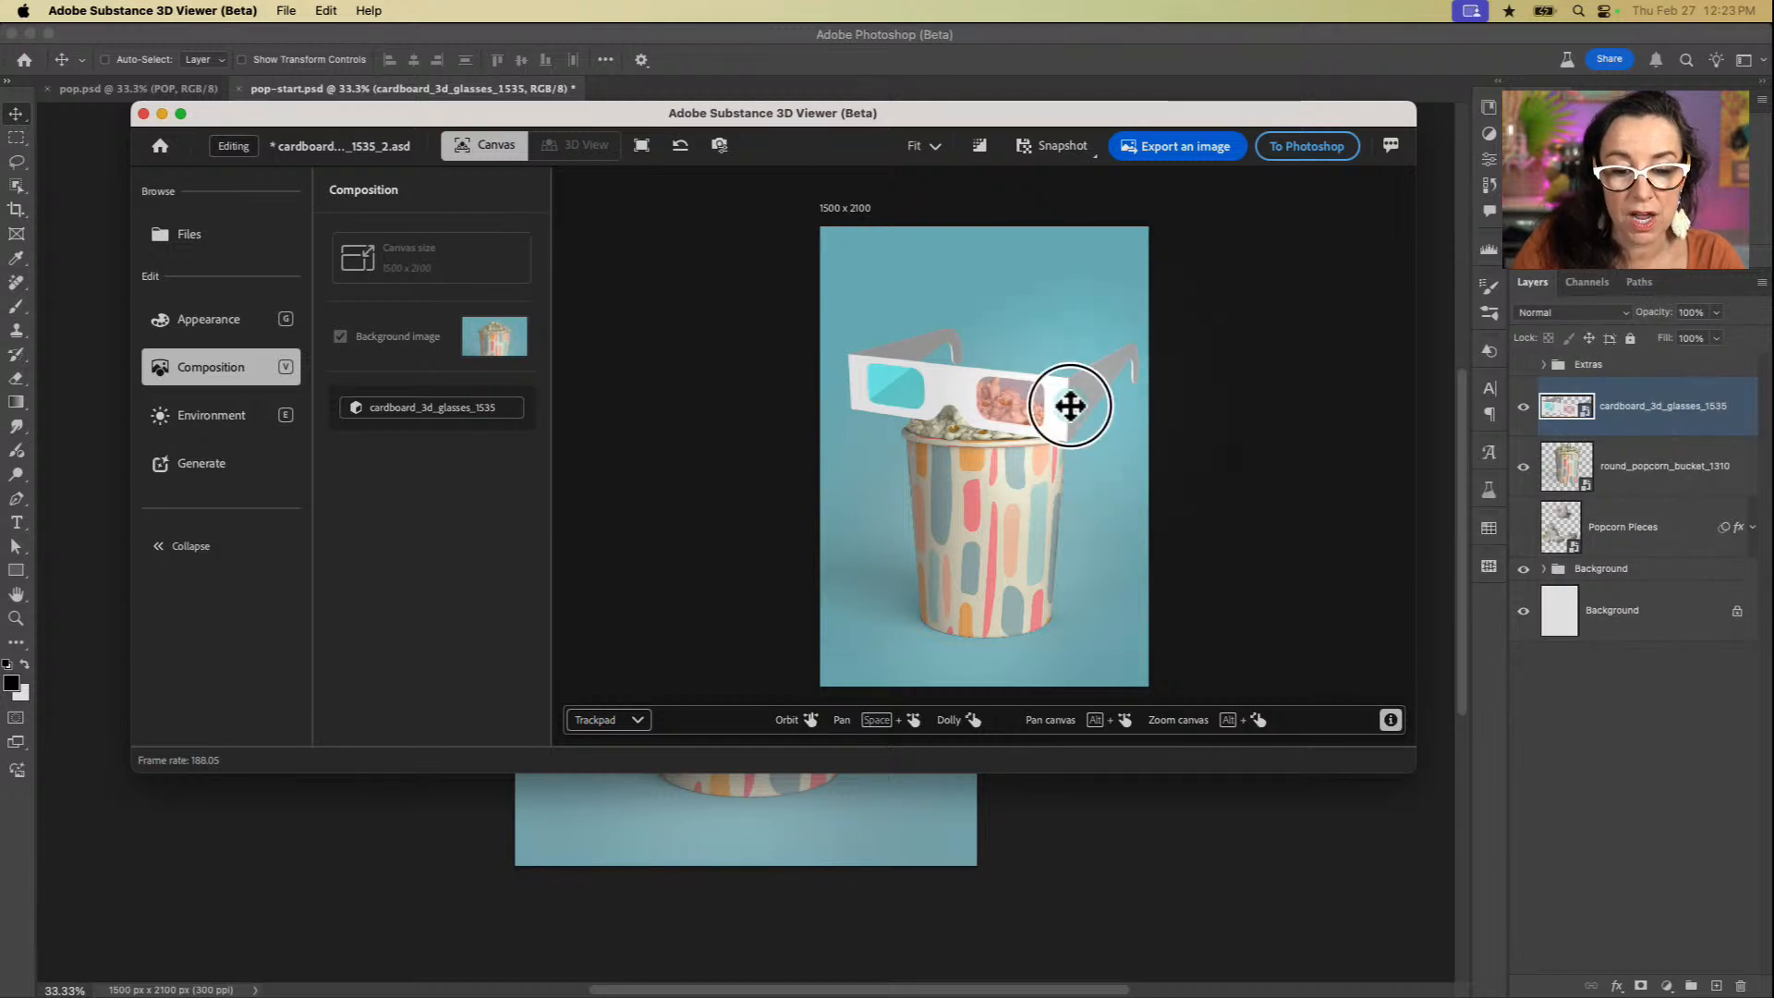
{"action": "left_click_drag", "start_coordinate": [1070, 404], "coordinate": [1050, 459]}
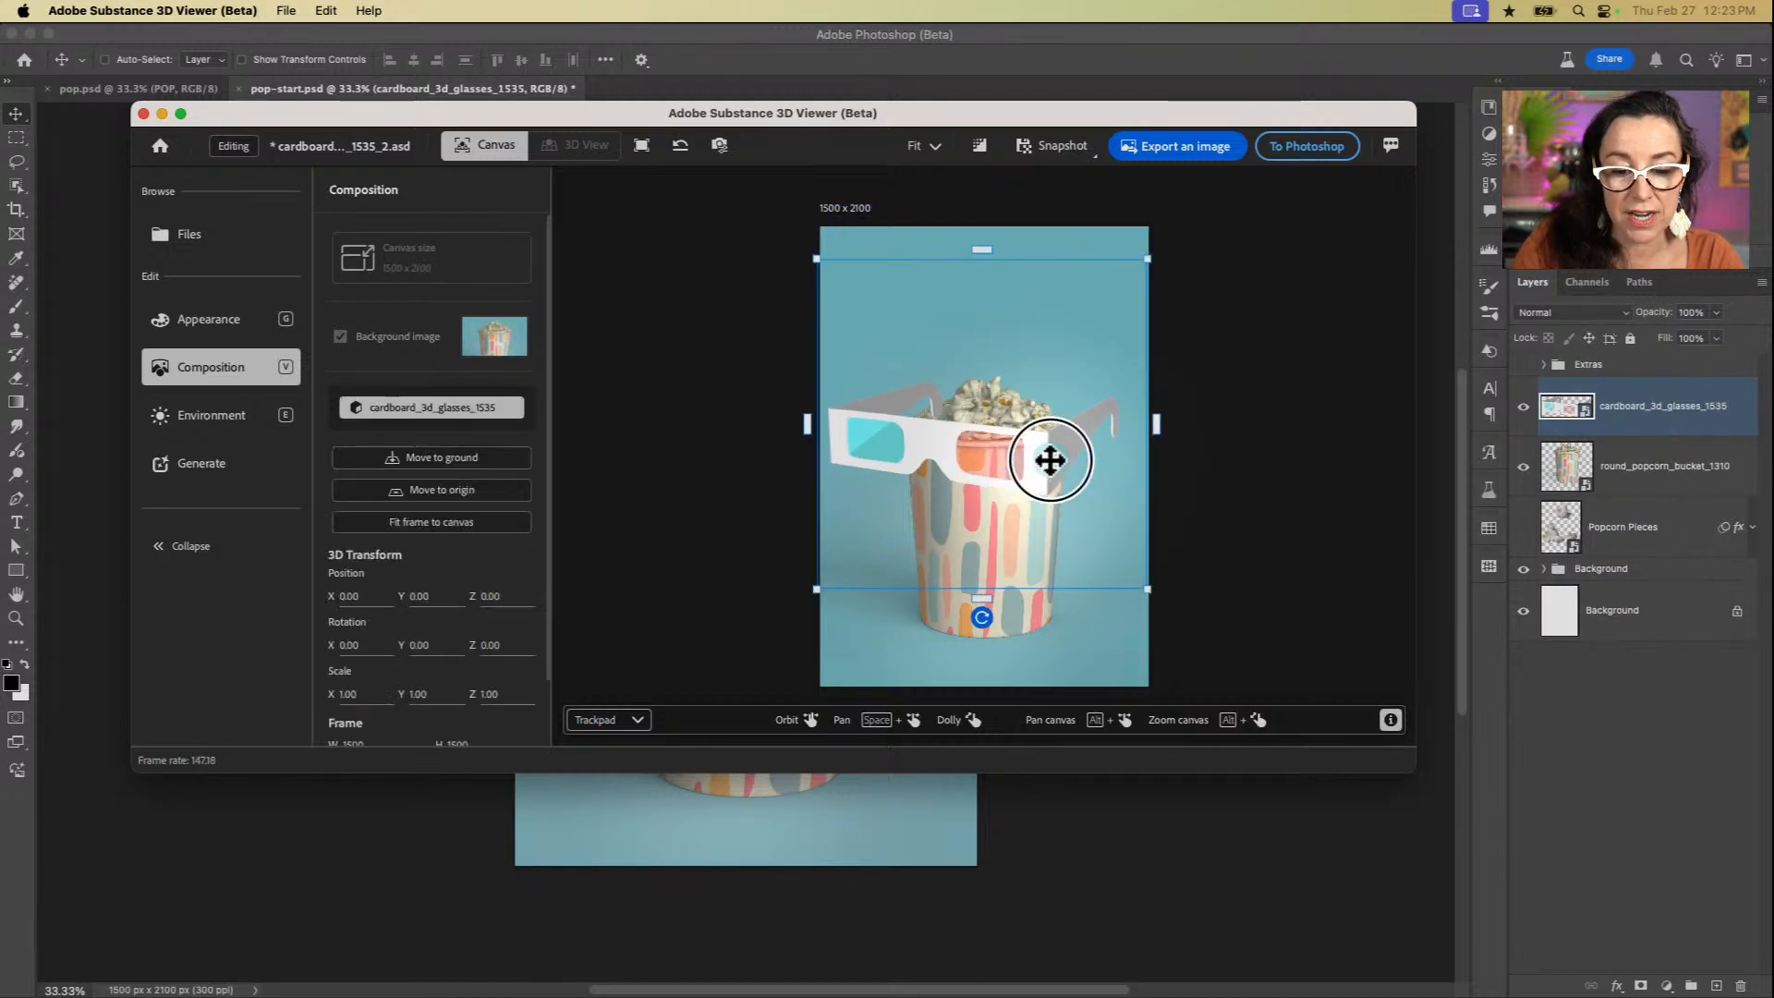
{"action": "left_click", "coordinate": [425, 521]}
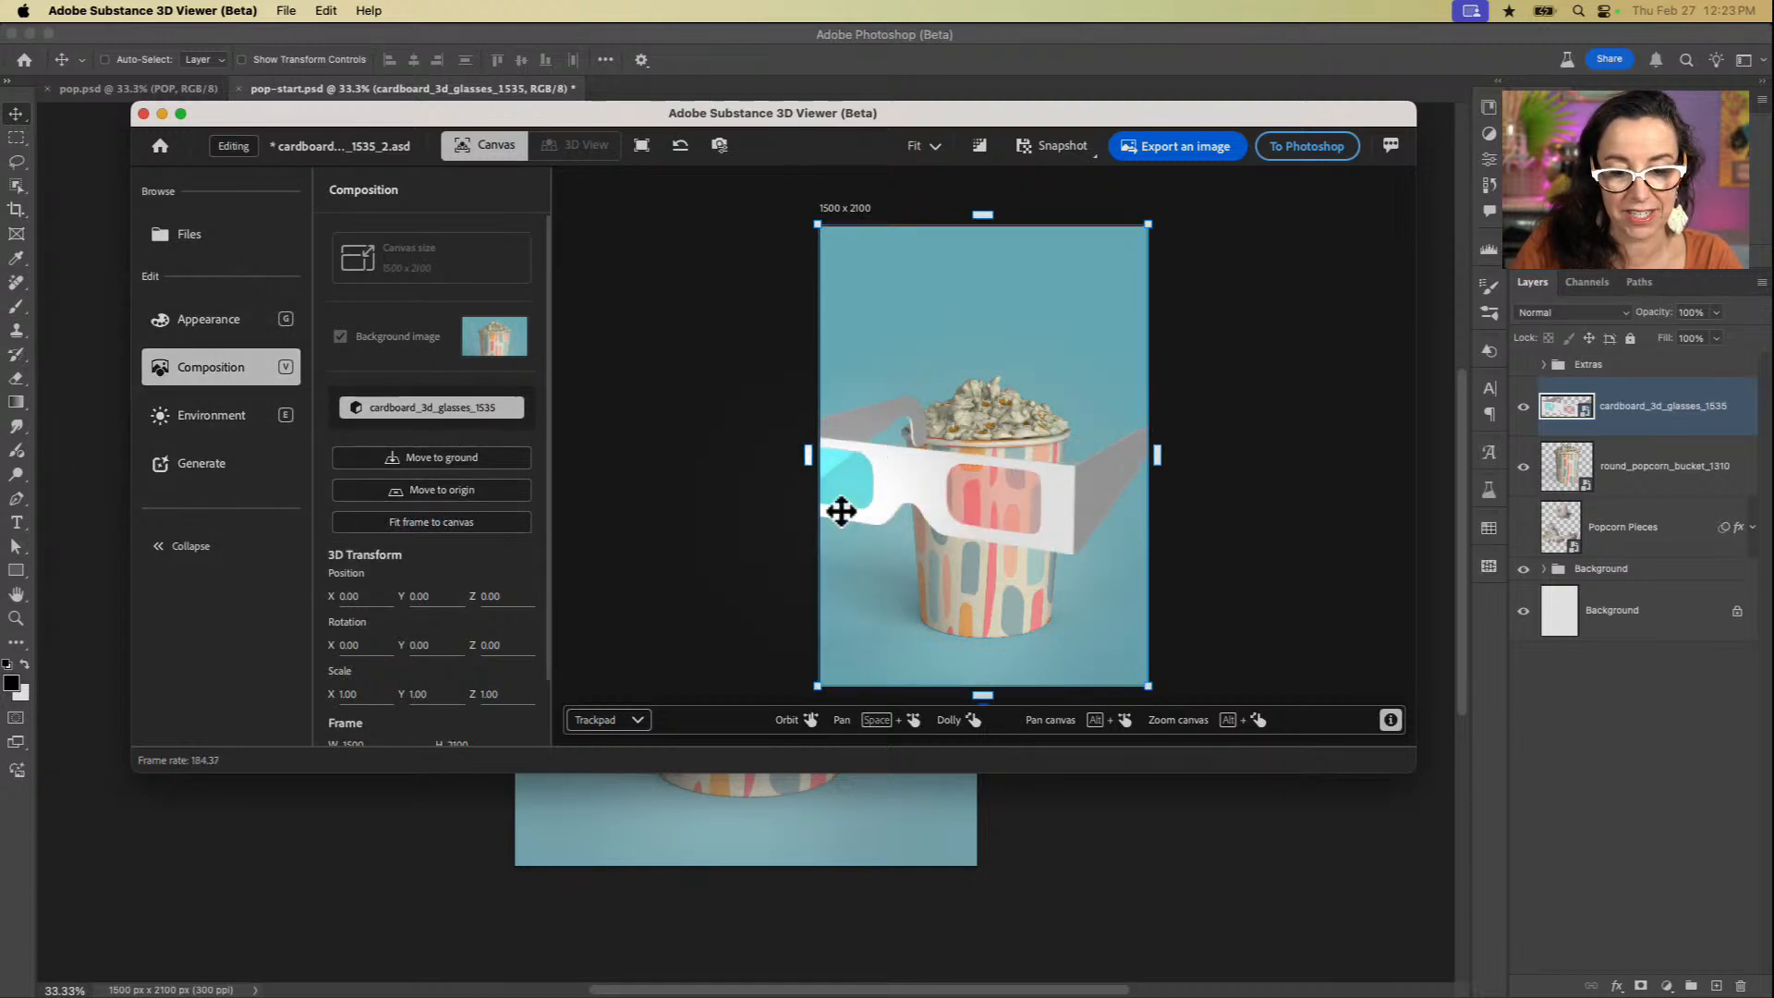
Step: Shrink the 3D glasses and shift them over the lower-left part of the popcorn bucket
{"action": "scroll", "coordinate": [957, 464], "scroll_direction": "down", "scroll_amount": 4}
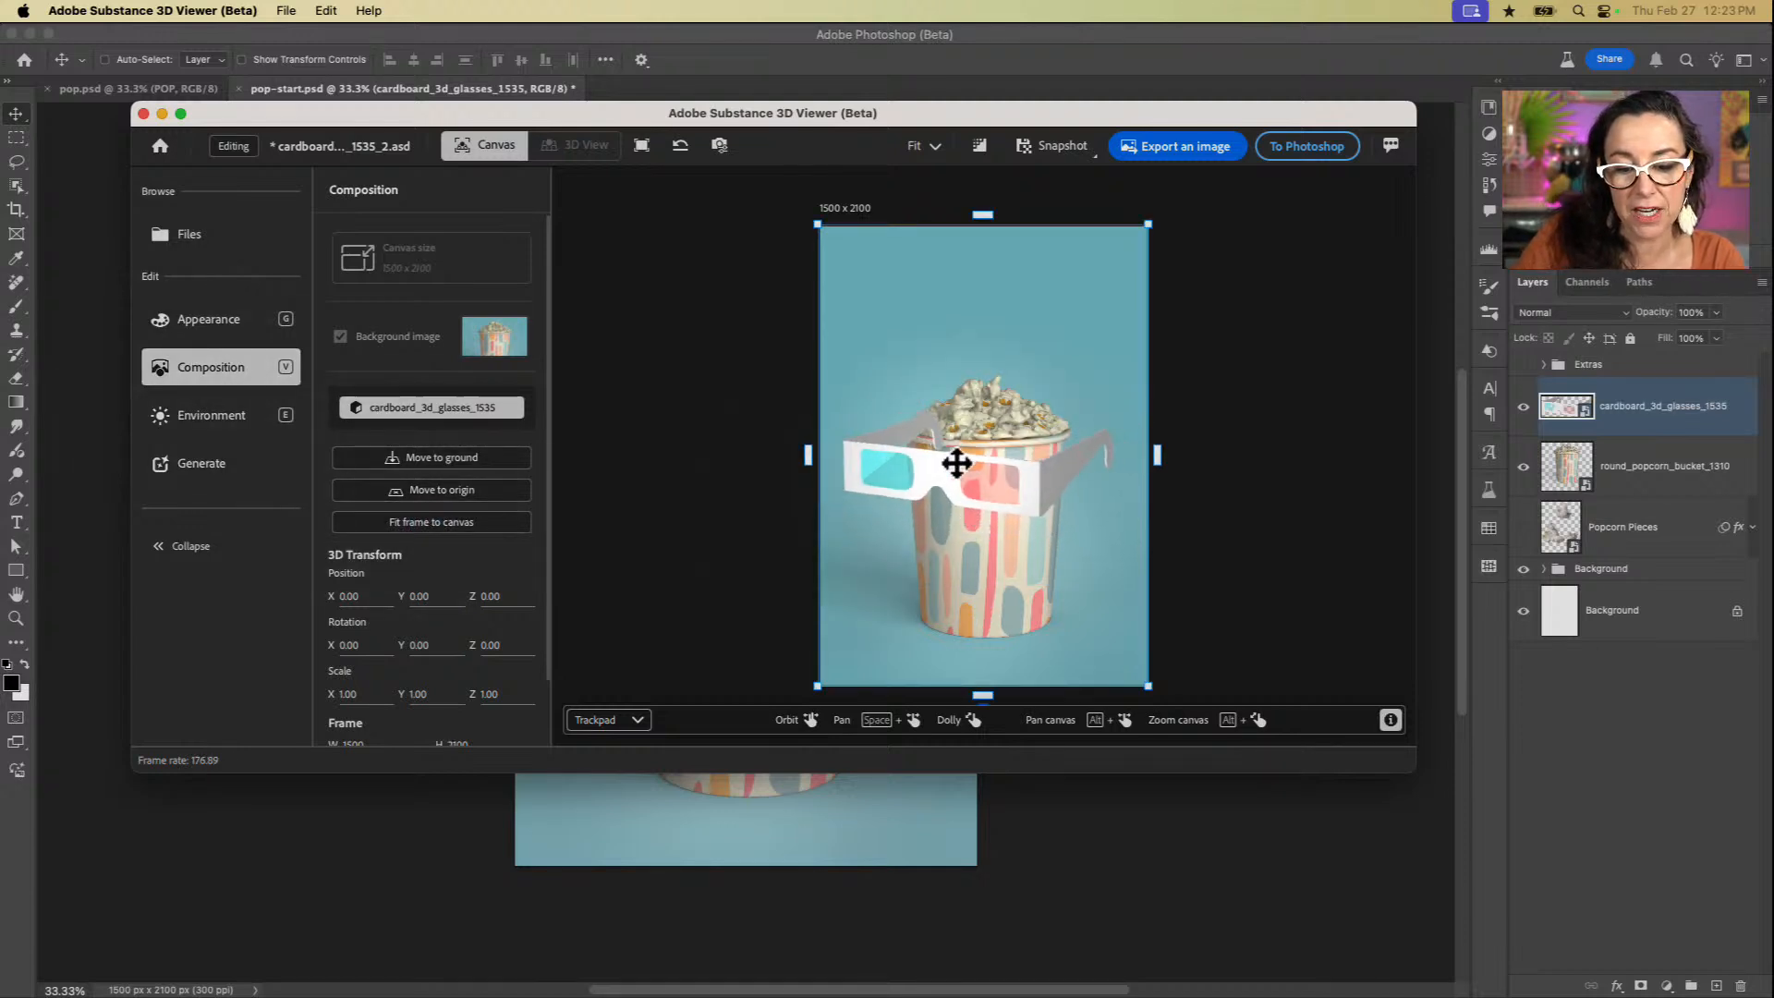
{"action": "scroll", "coordinate": [957, 464], "scroll_direction": "down", "scroll_amount": 2}
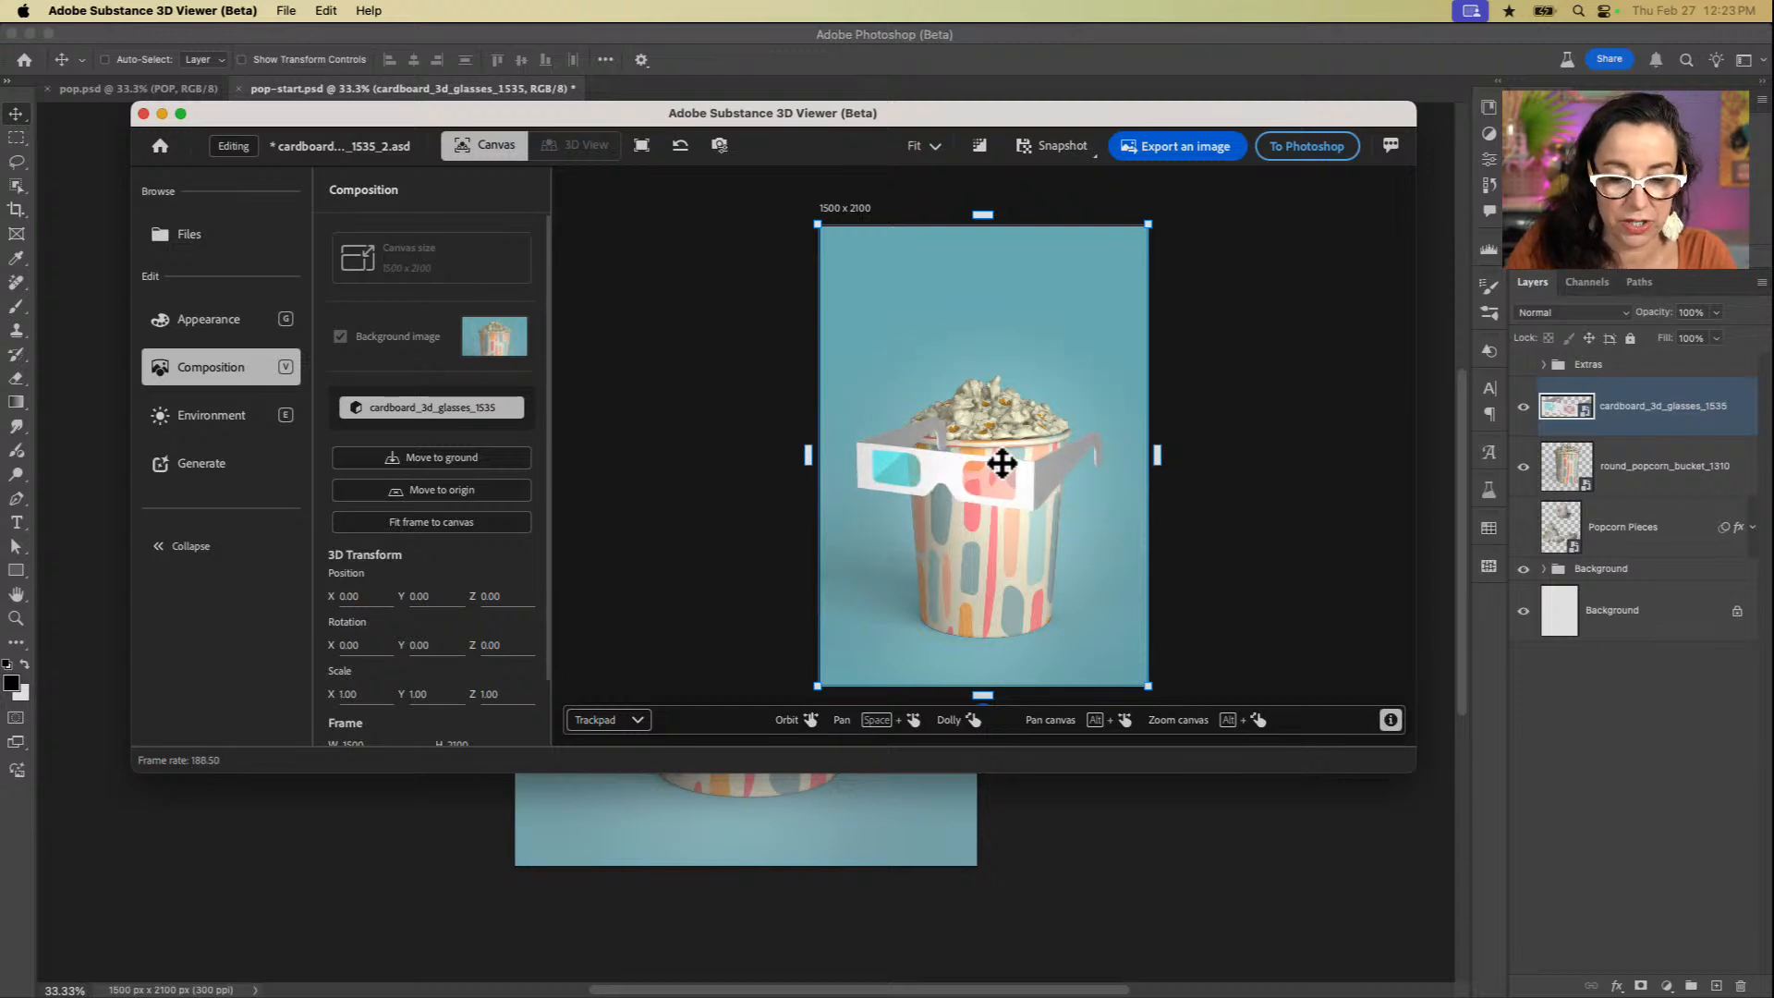
{"action": "left_click_drag", "start_coordinate": [1000, 464], "coordinate": [956, 464]}
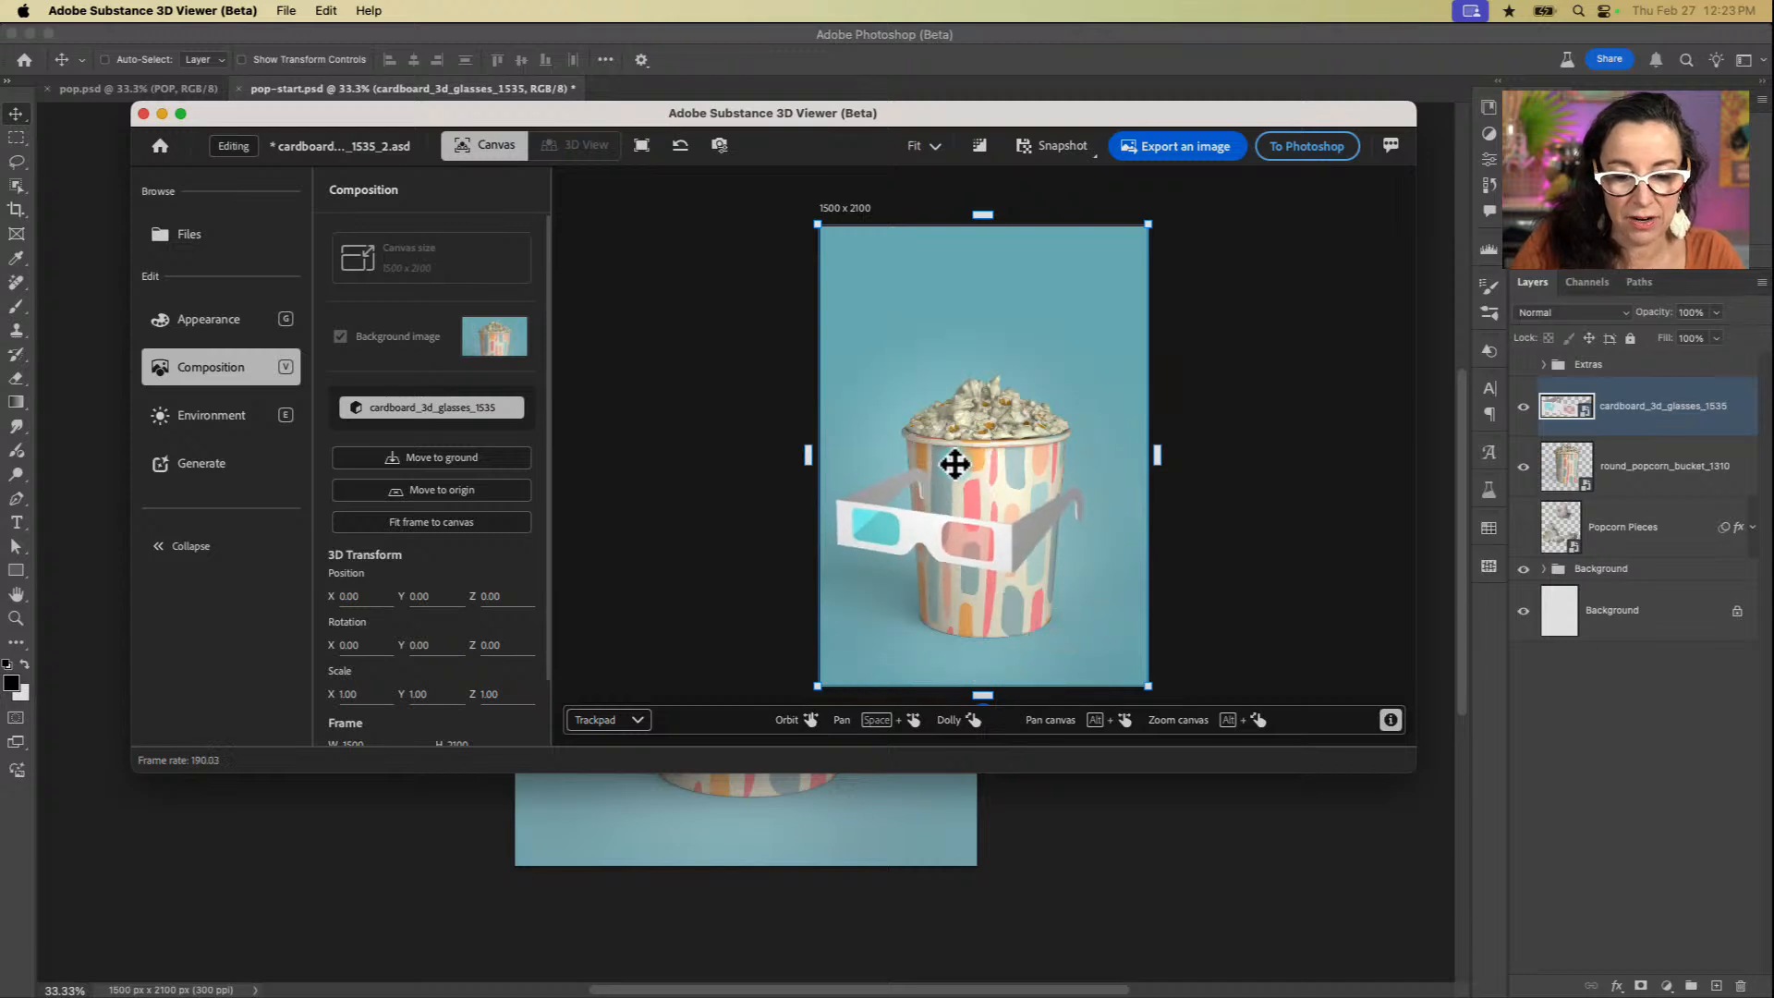
Step: Rotate and reposition the glasses so they tilt diagonally across the bucket's lower-left side, with the arms reaching back around it
{"action": "scroll", "coordinate": [955, 465], "scroll_direction": "right", "scroll_amount": 5}
{"action": "scroll", "coordinate": [956, 465], "scroll_direction": "left", "scroll_amount": 5}
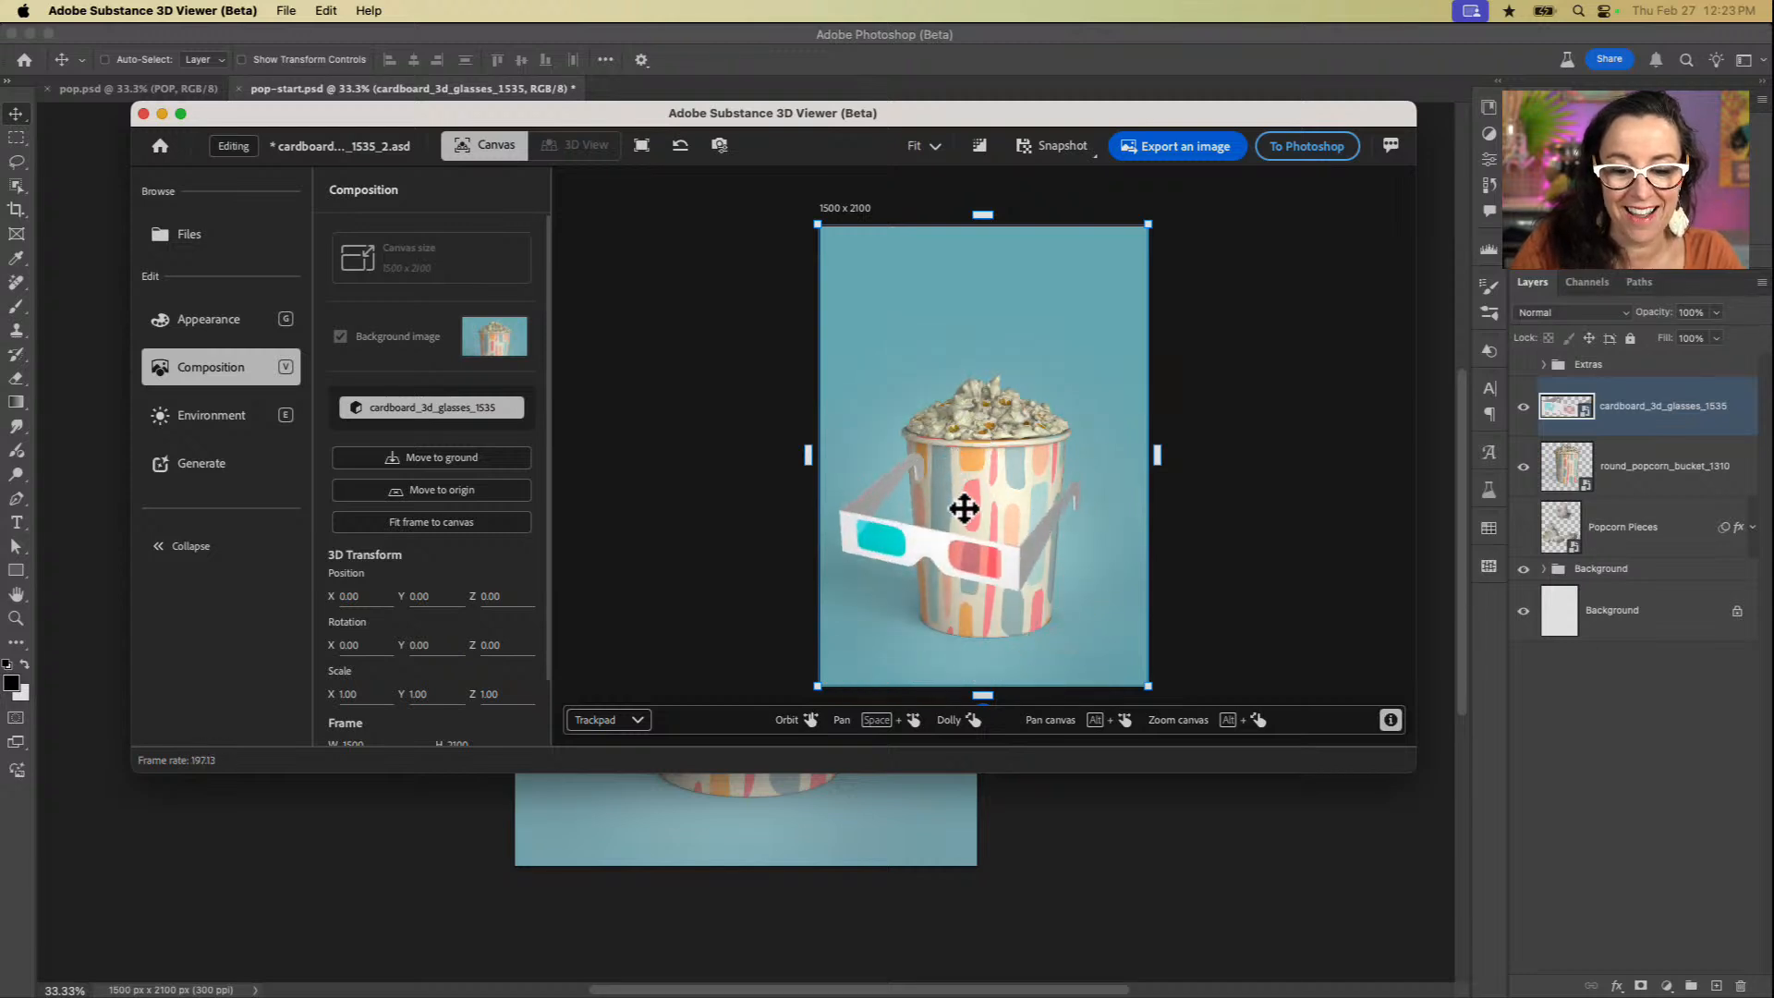
{"action": "left_click_drag", "start_coordinate": [969, 536], "coordinate": [967, 543]}
{"action": "scroll", "coordinate": [967, 551], "scroll_direction": "right", "scroll_amount": 3}
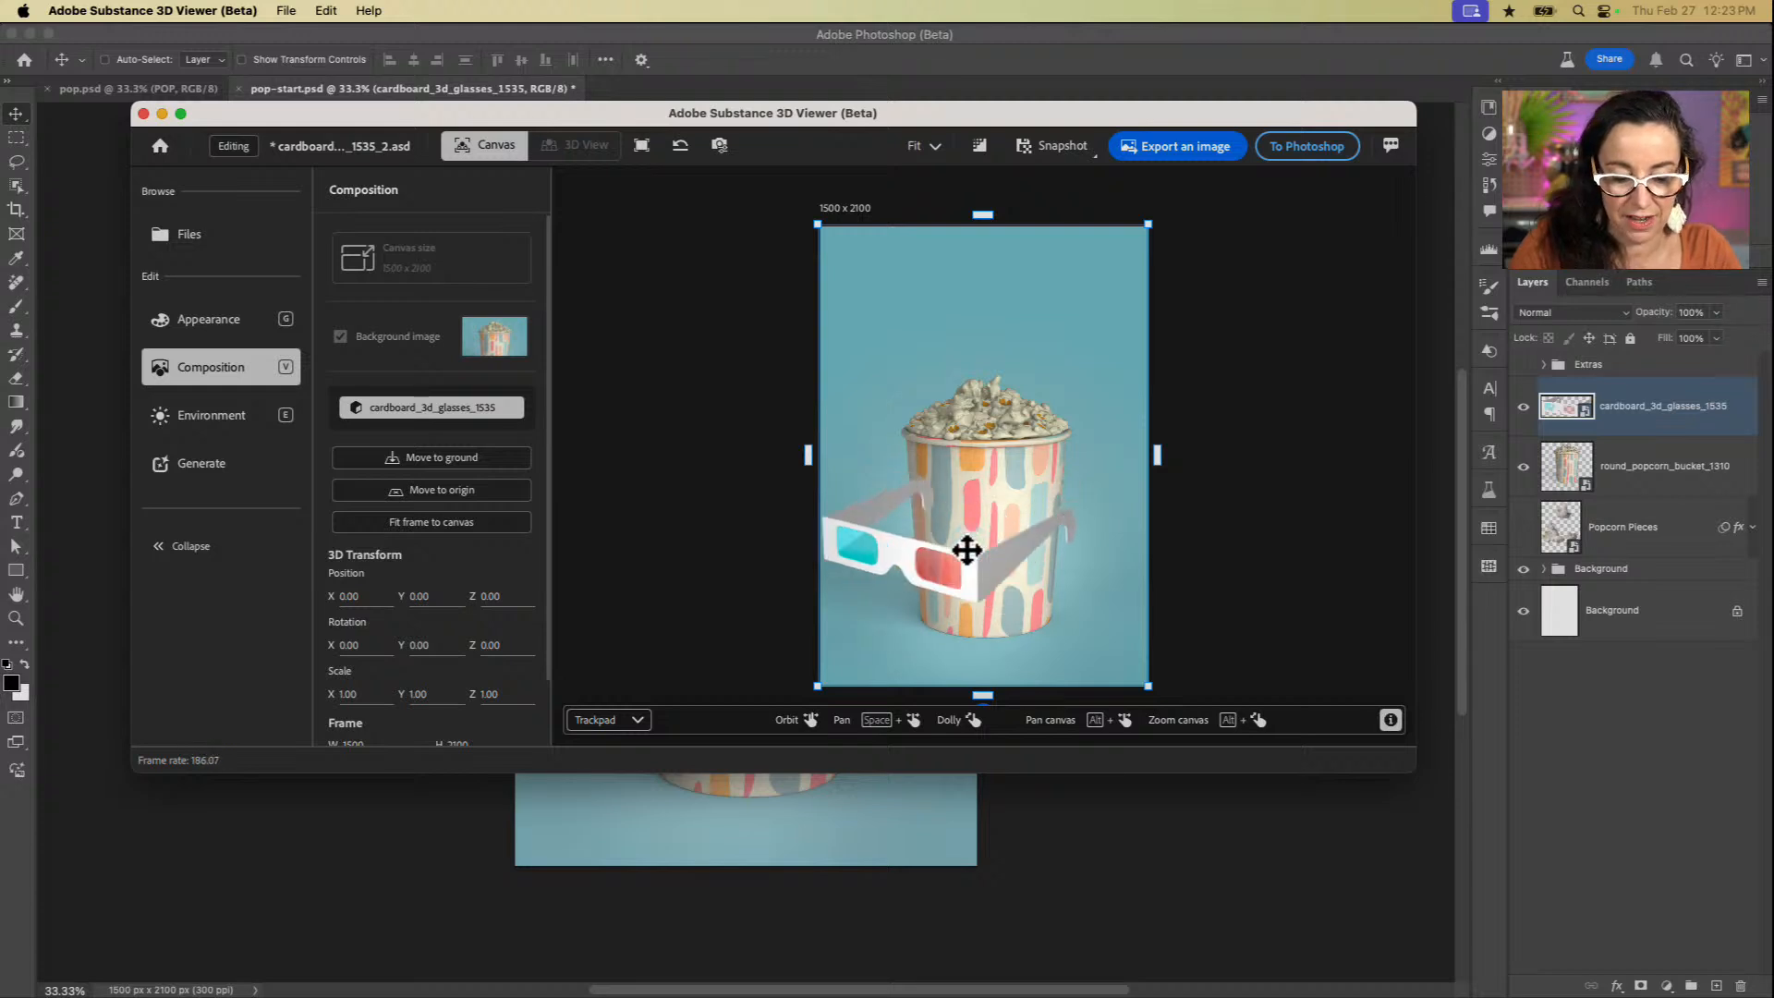
{"action": "scroll", "coordinate": [967, 551], "scroll_direction": "down", "scroll_amount": 3}
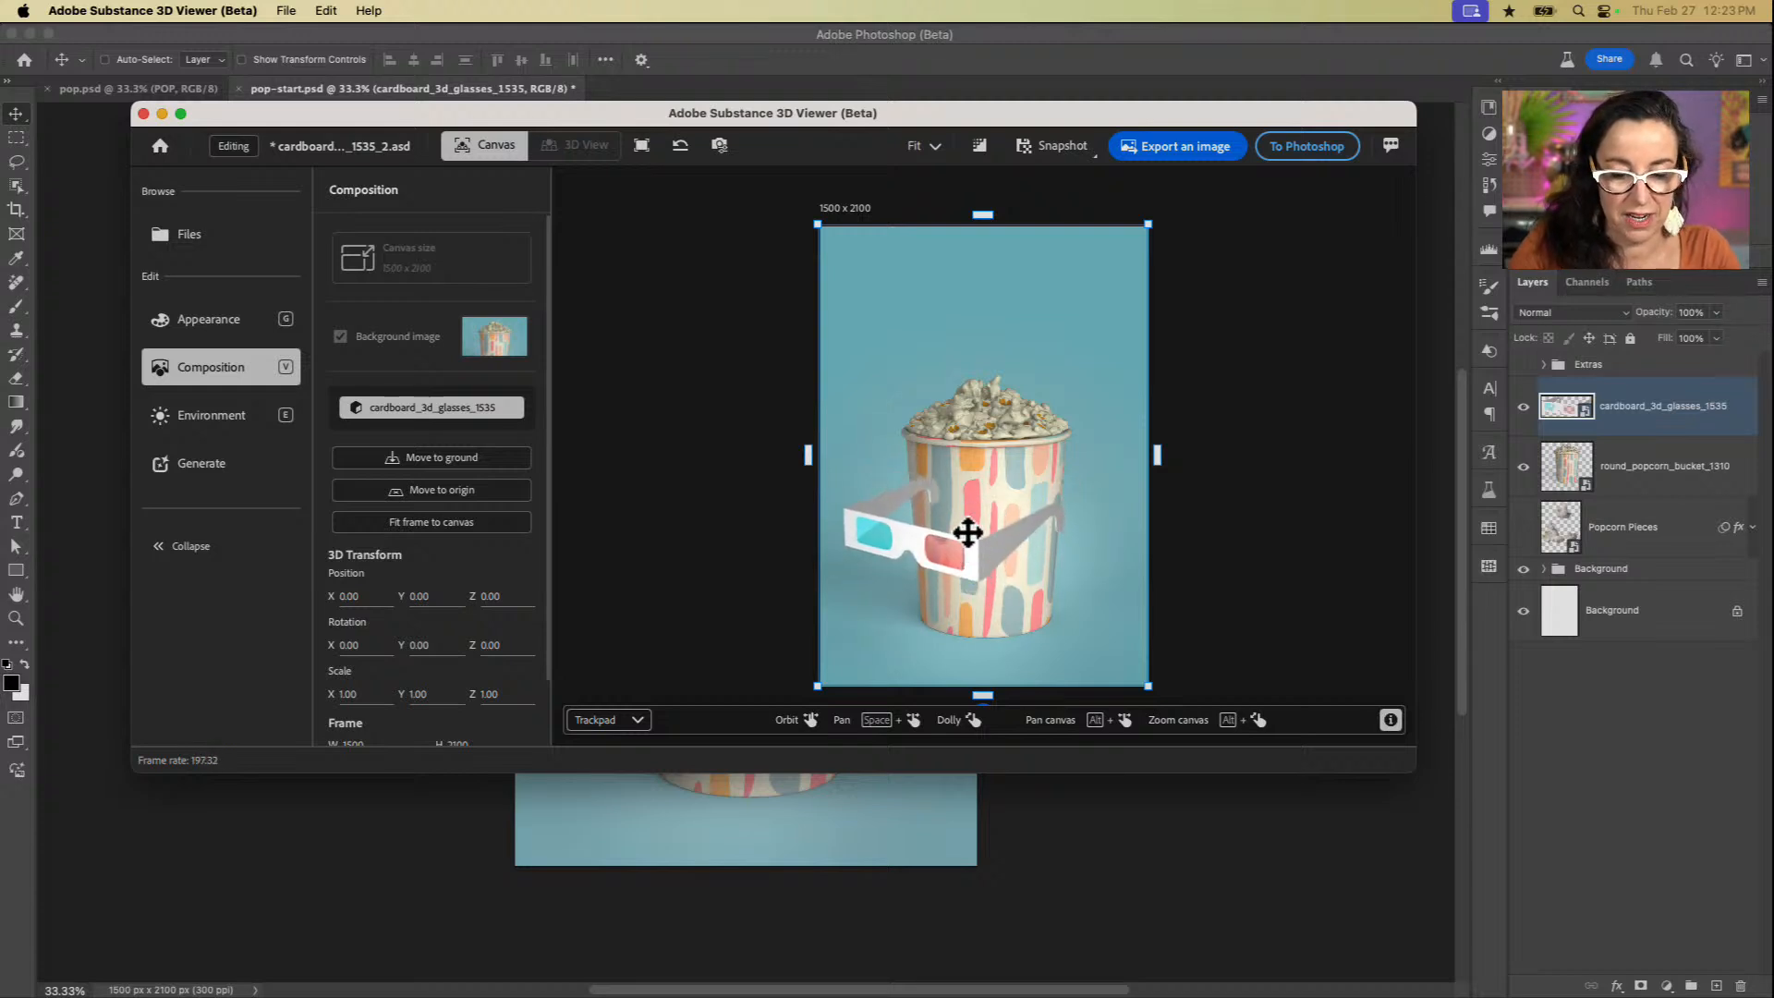
{"action": "left_click_drag", "start_coordinate": [968, 533], "coordinate": [962, 538]}
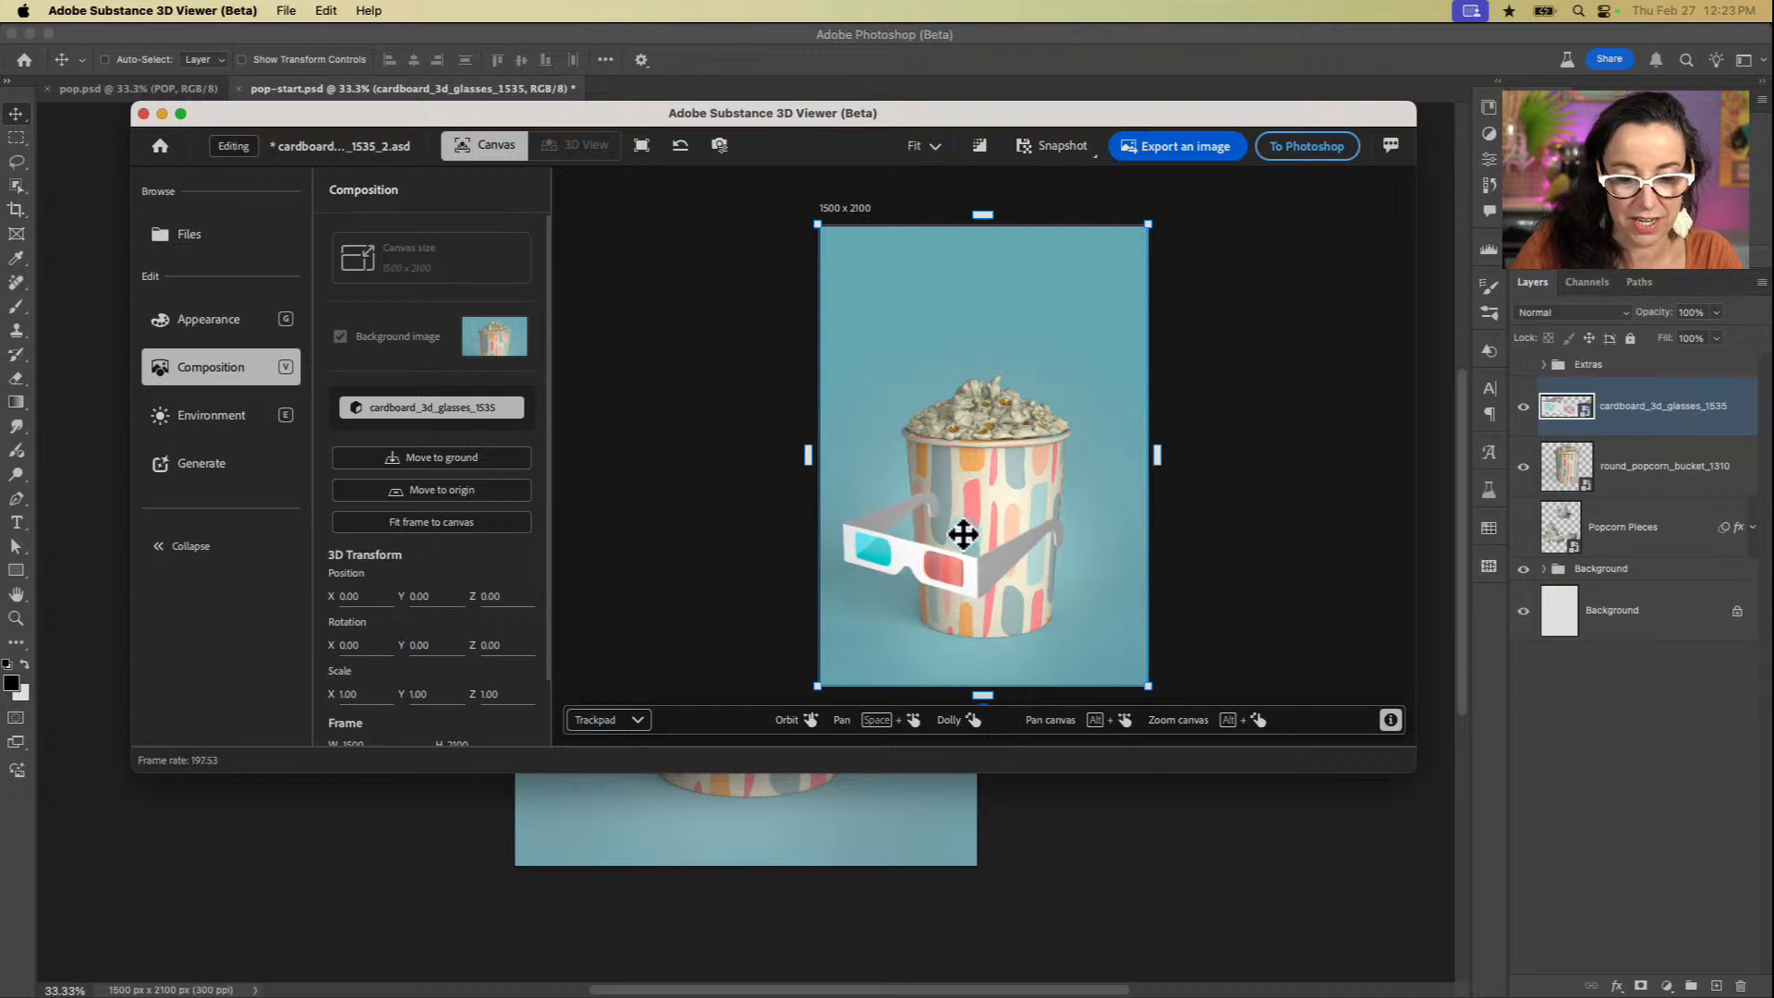
{"action": "scroll", "coordinate": [1004, 556], "scroll_direction": "left", "scroll_amount": 4}
{"action": "scroll", "coordinate": [1004, 556], "scroll_direction": "down", "scroll_amount": 2}
{"action": "scroll", "coordinate": [1004, 555], "scroll_direction": "right", "scroll_amount": 4}
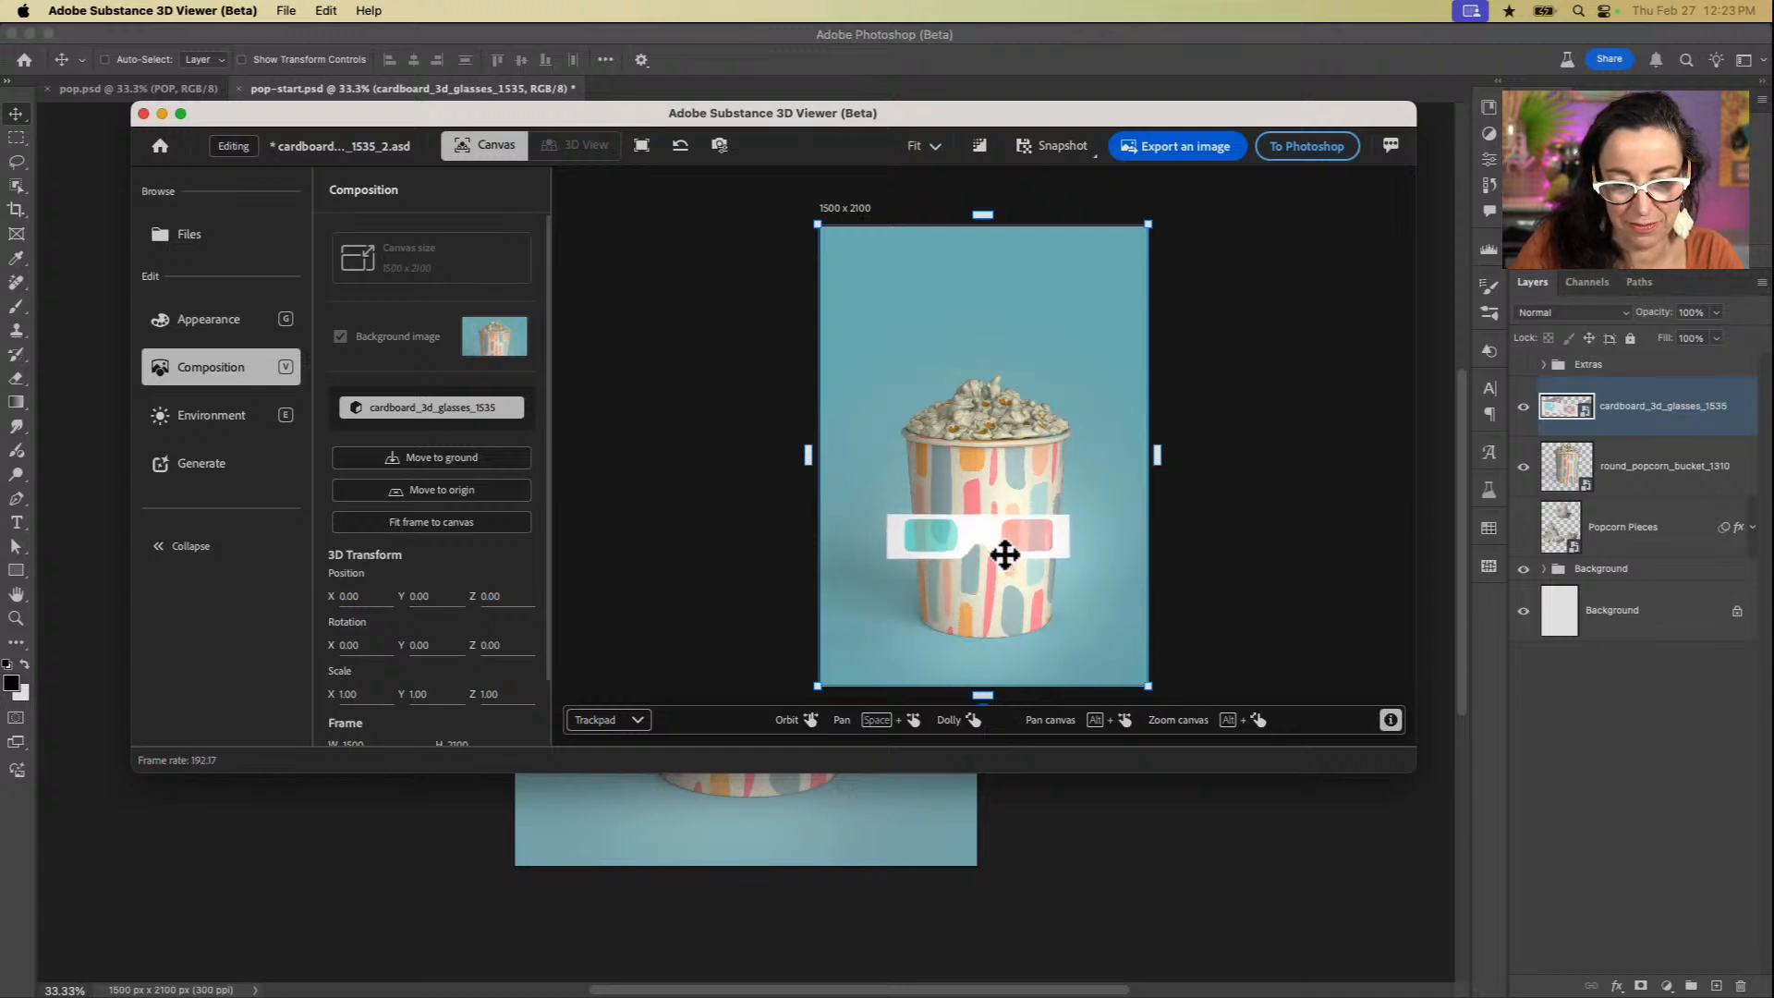
{"action": "scroll", "coordinate": [1005, 556], "scroll_direction": "up", "scroll_amount": 3}
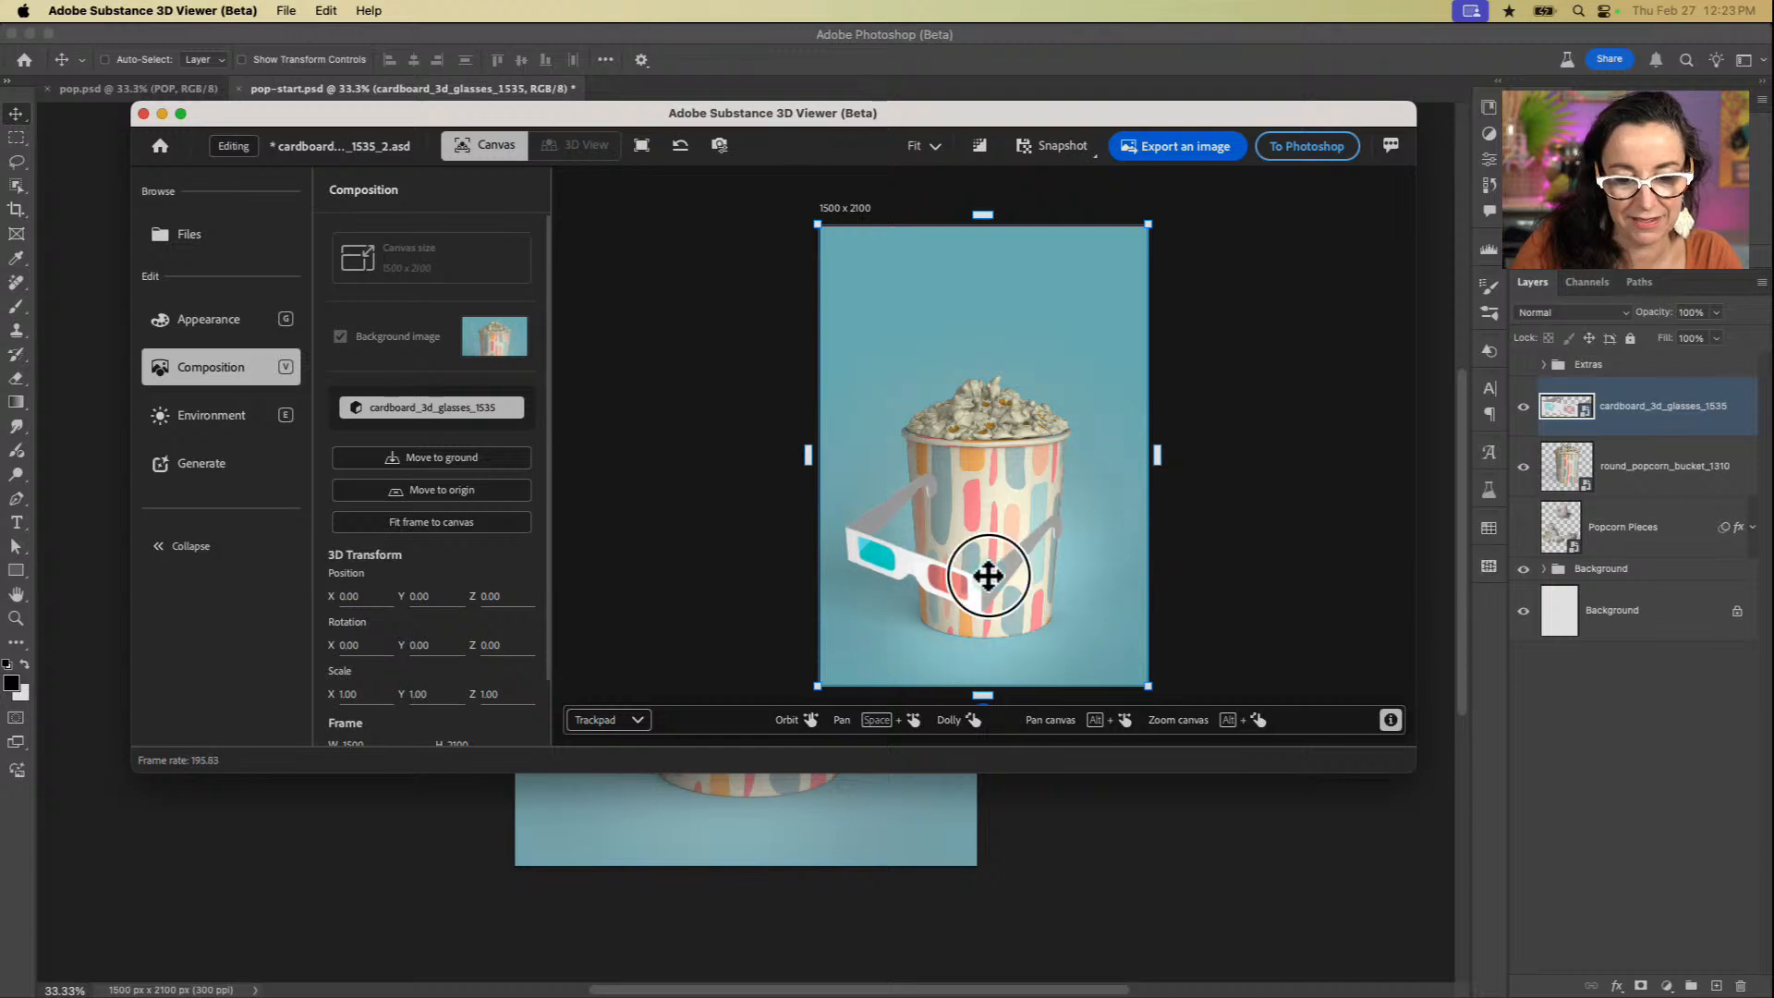
{"action": "left_click_drag", "start_coordinate": [989, 575], "coordinate": [983, 573]}
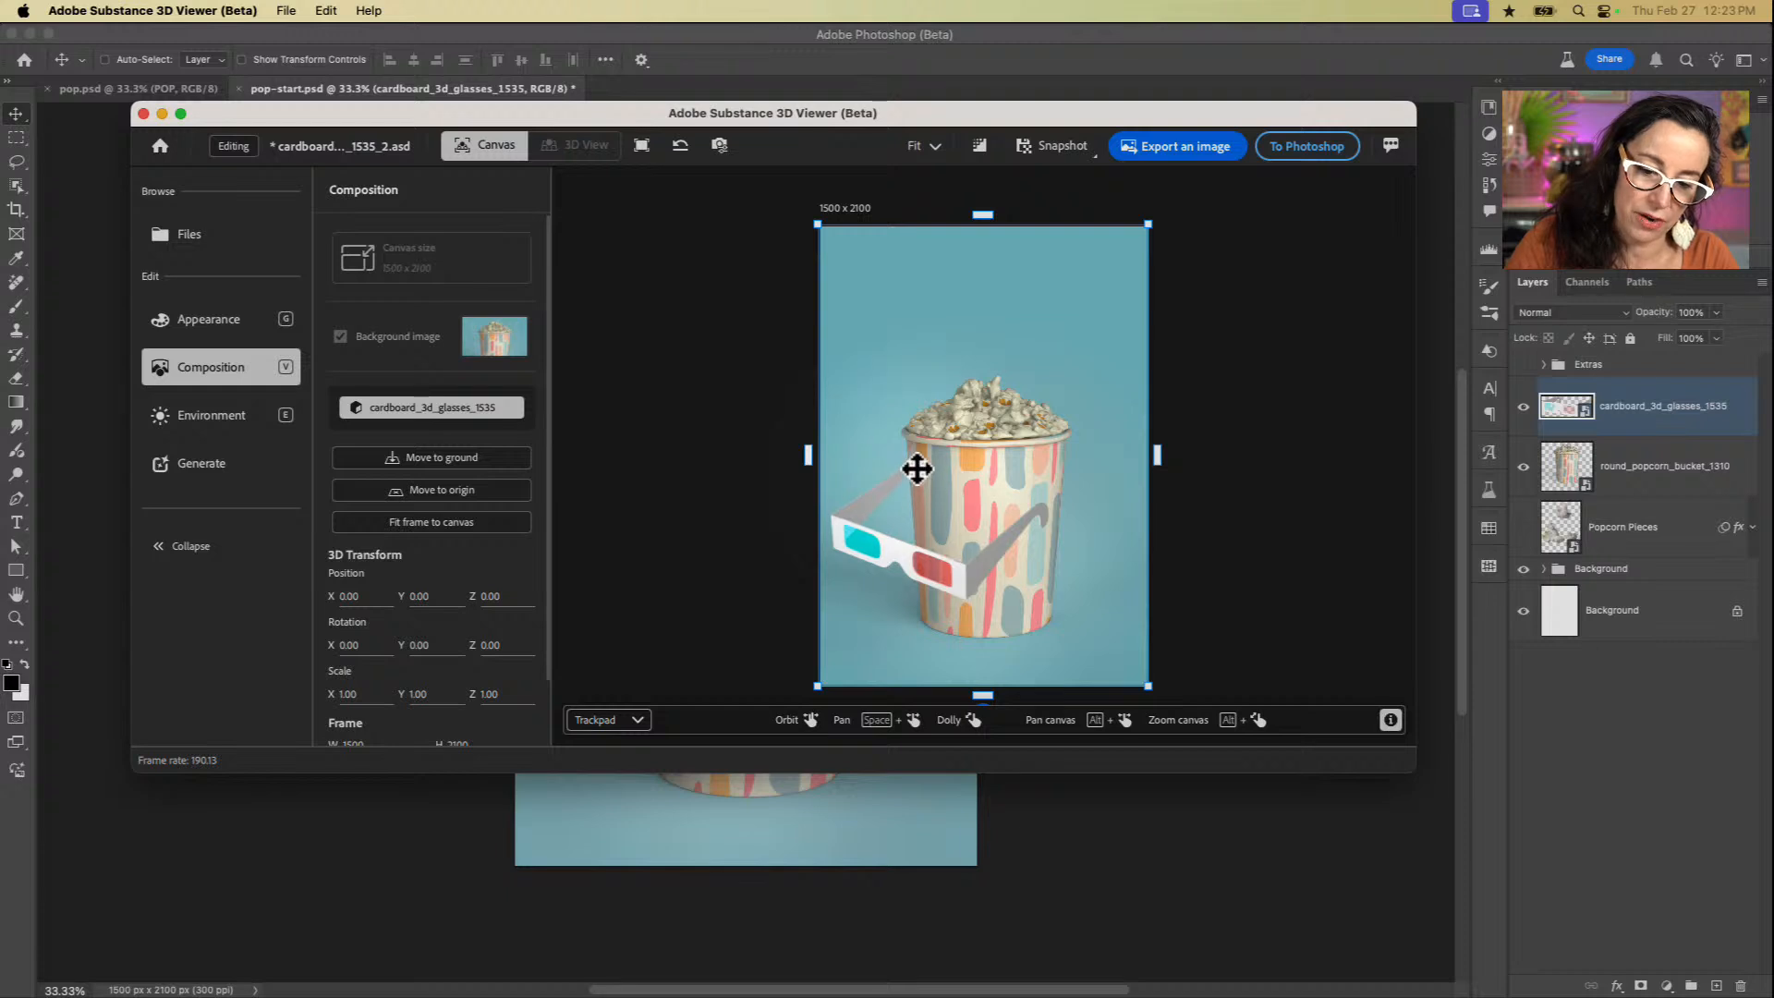
{"action": "left_click_drag", "start_coordinate": [970, 515], "coordinate": [982, 527]}
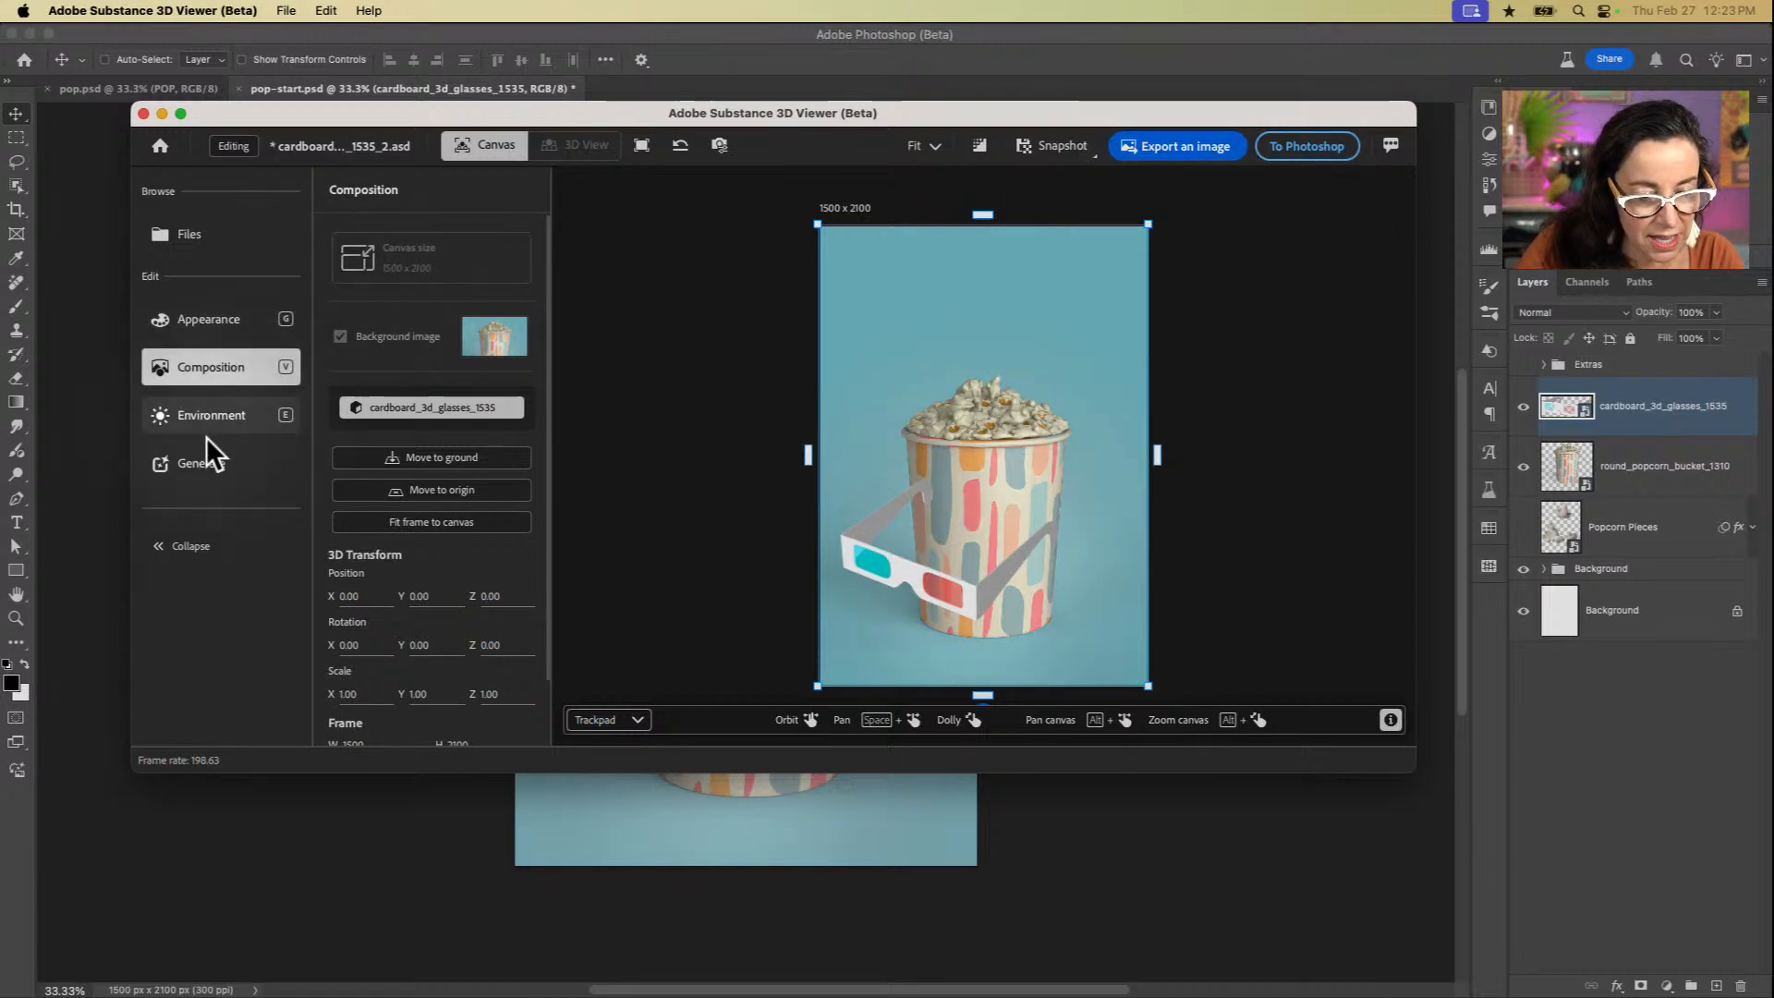
Step: Set the environment light's rotation to +90 and send the glasses back to Photoshop (Beta)
{"action": "left_click", "coordinate": [215, 413]}
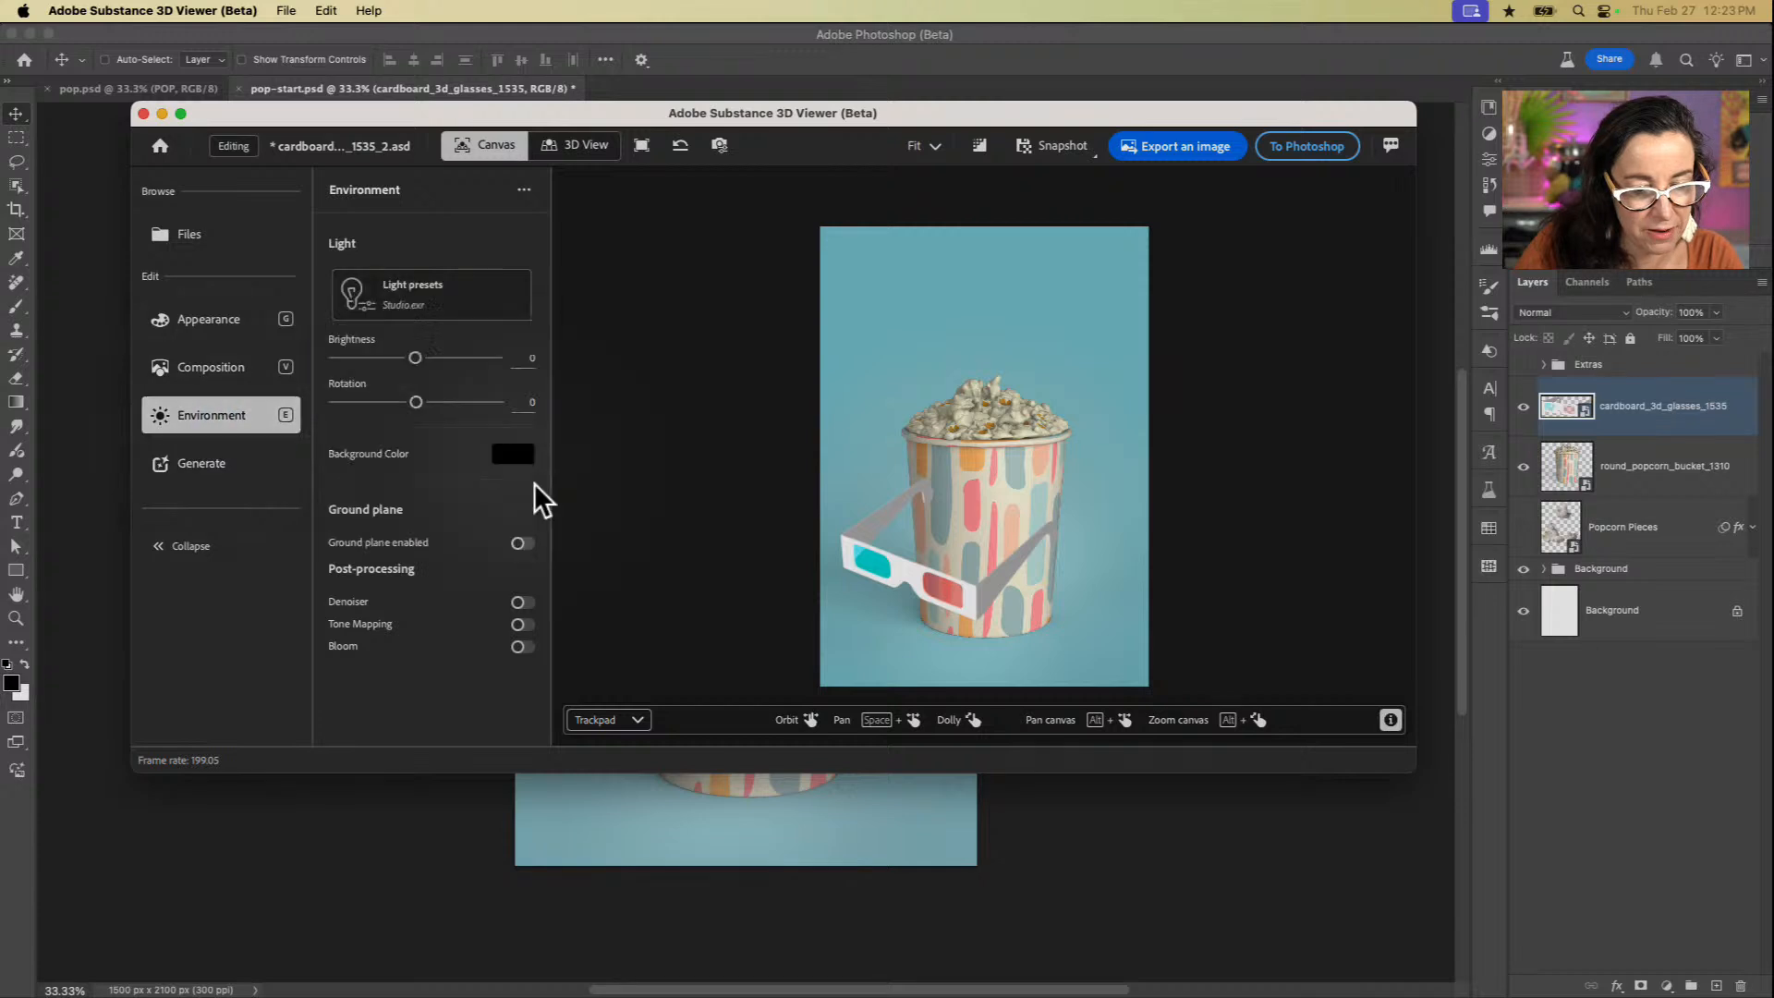
{"action": "left_click_drag", "start_coordinate": [416, 404], "coordinate": [436, 404]}
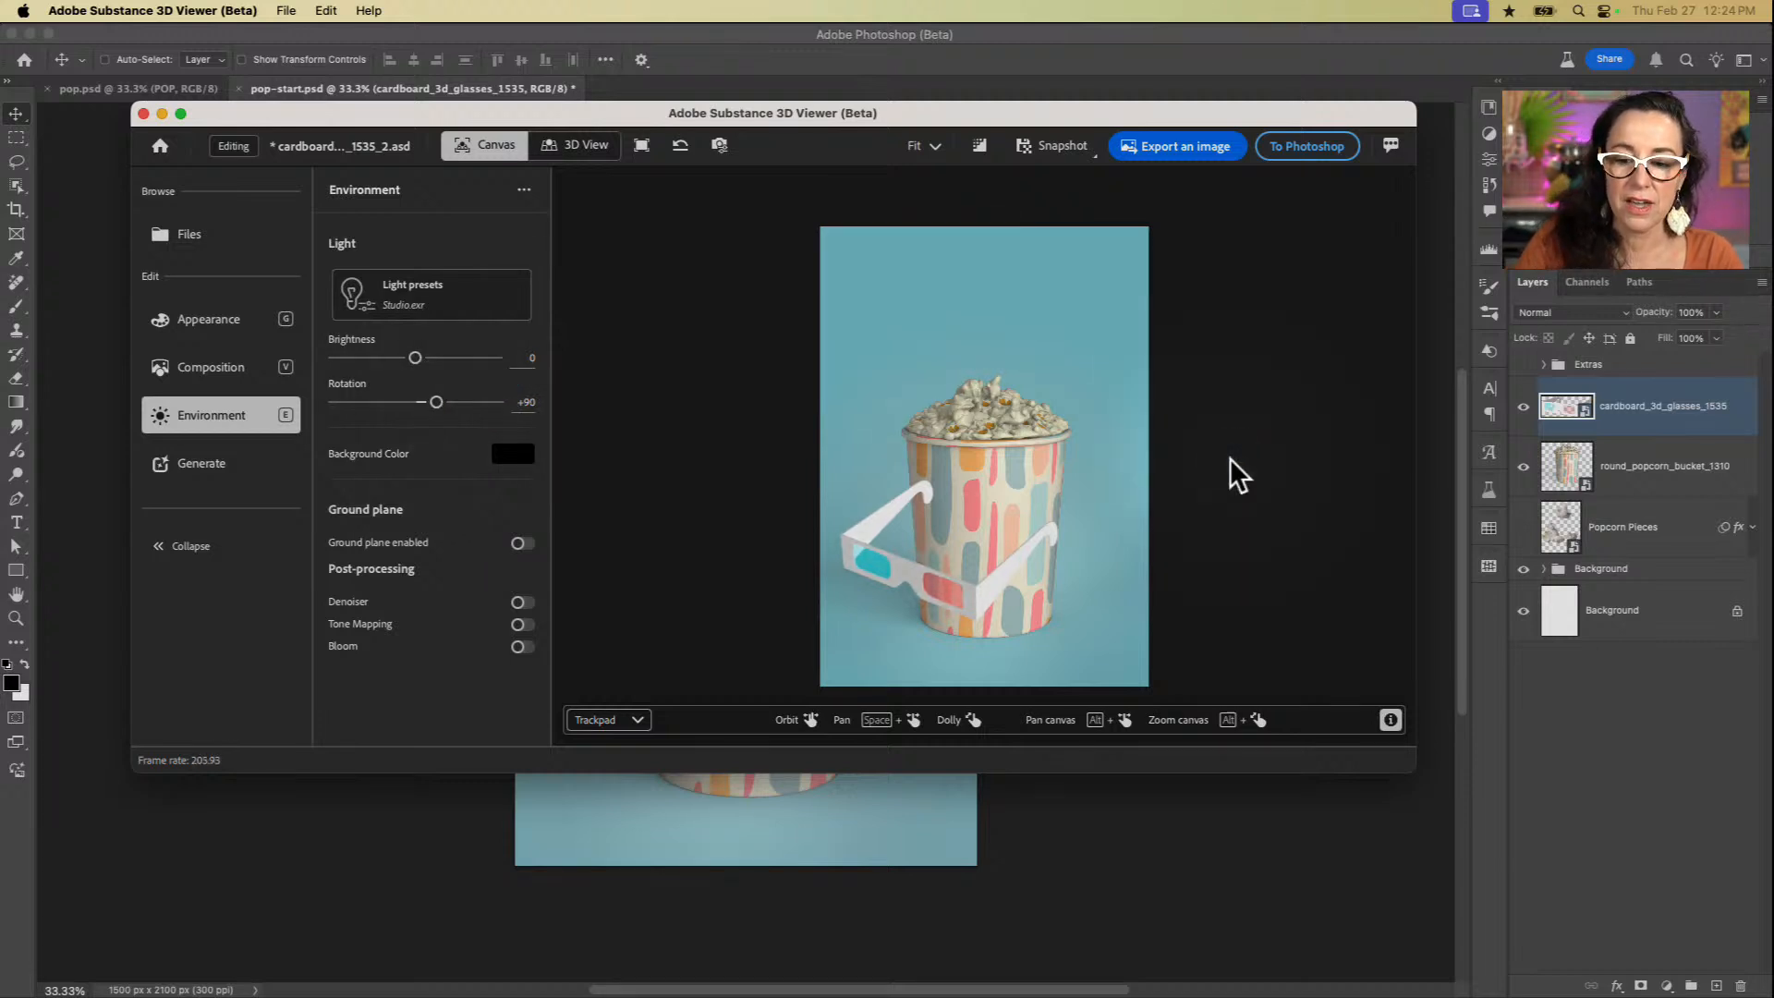
{"action": "left_click", "coordinate": [1317, 153]}
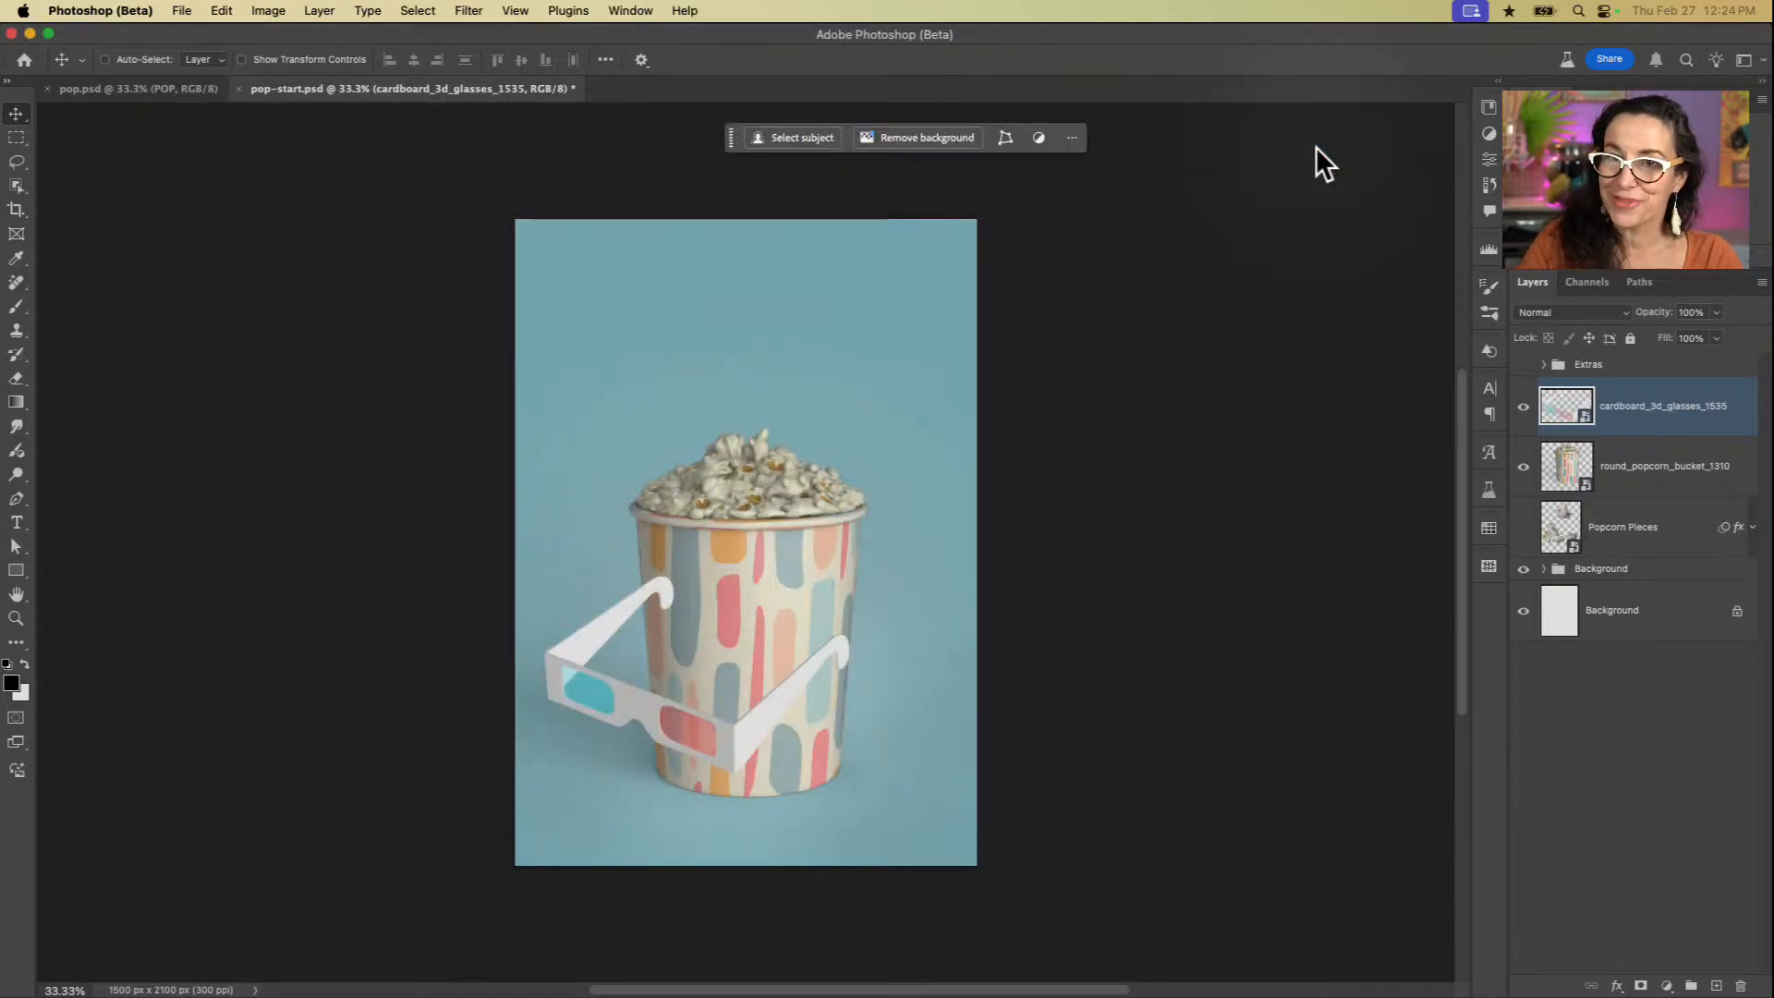
Step: Create a new smart object via copy from the glasses layer and move the copy above the popcorn
{"action": "right_click", "coordinate": [1670, 413]}
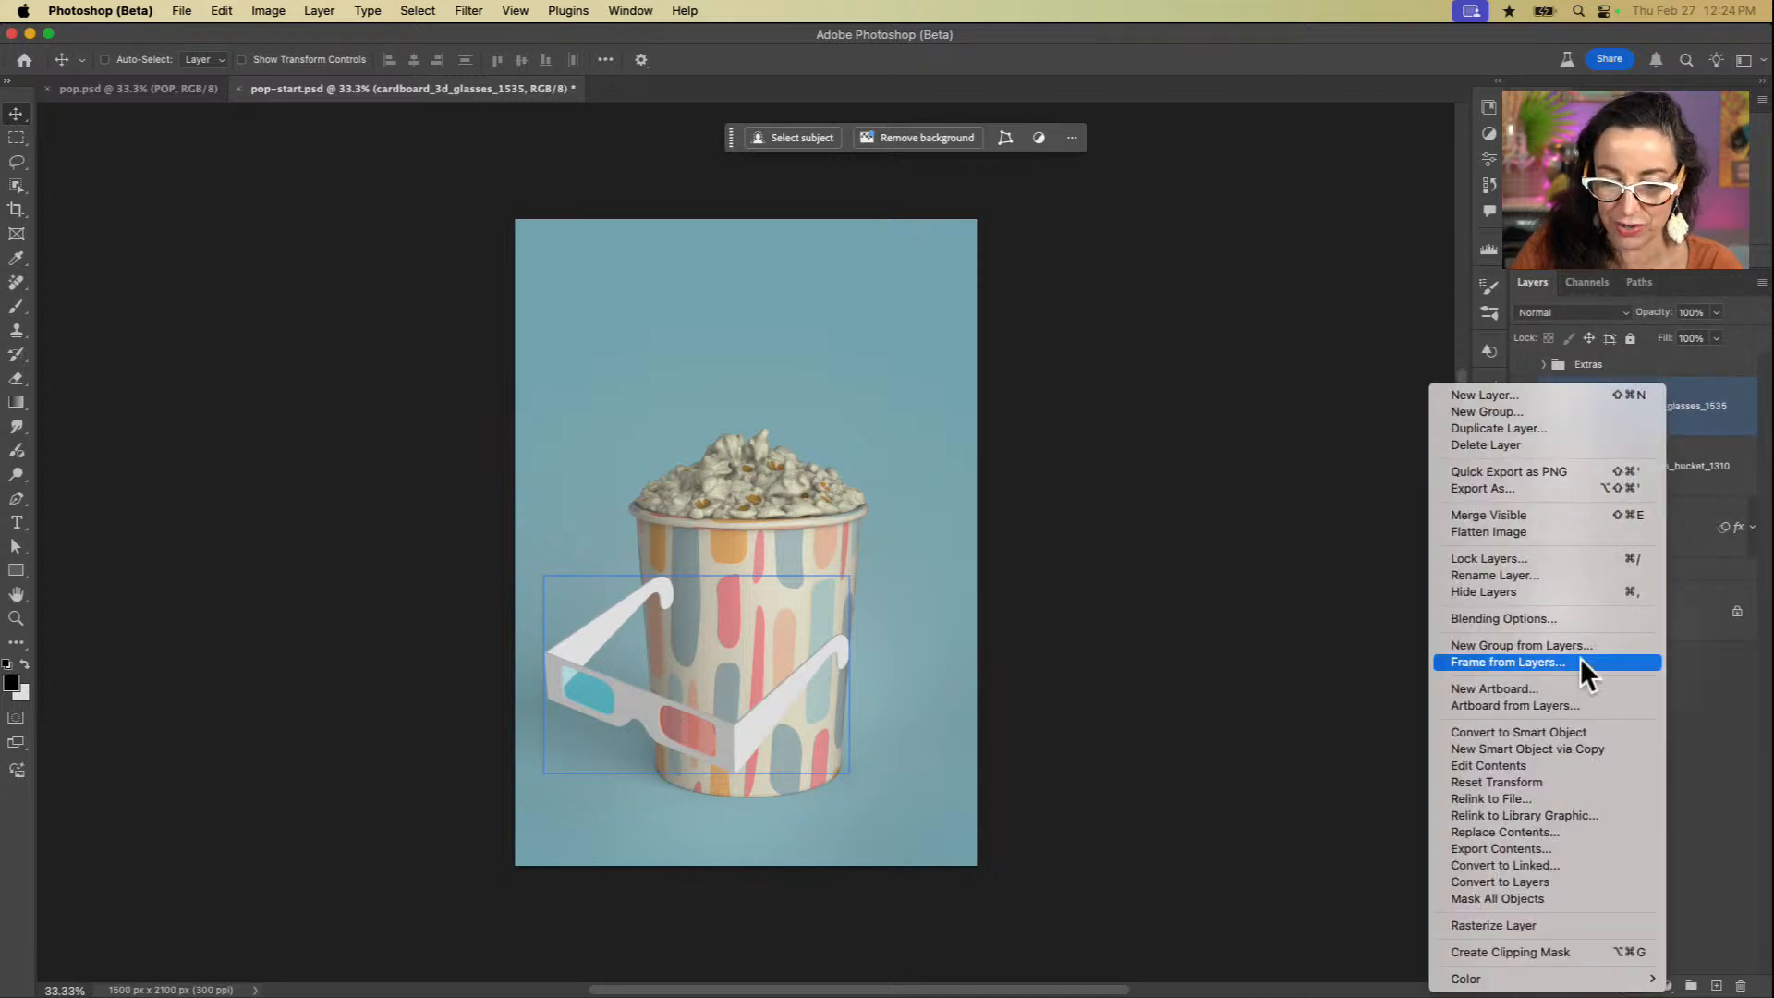
{"action": "left_click", "coordinate": [1547, 751]}
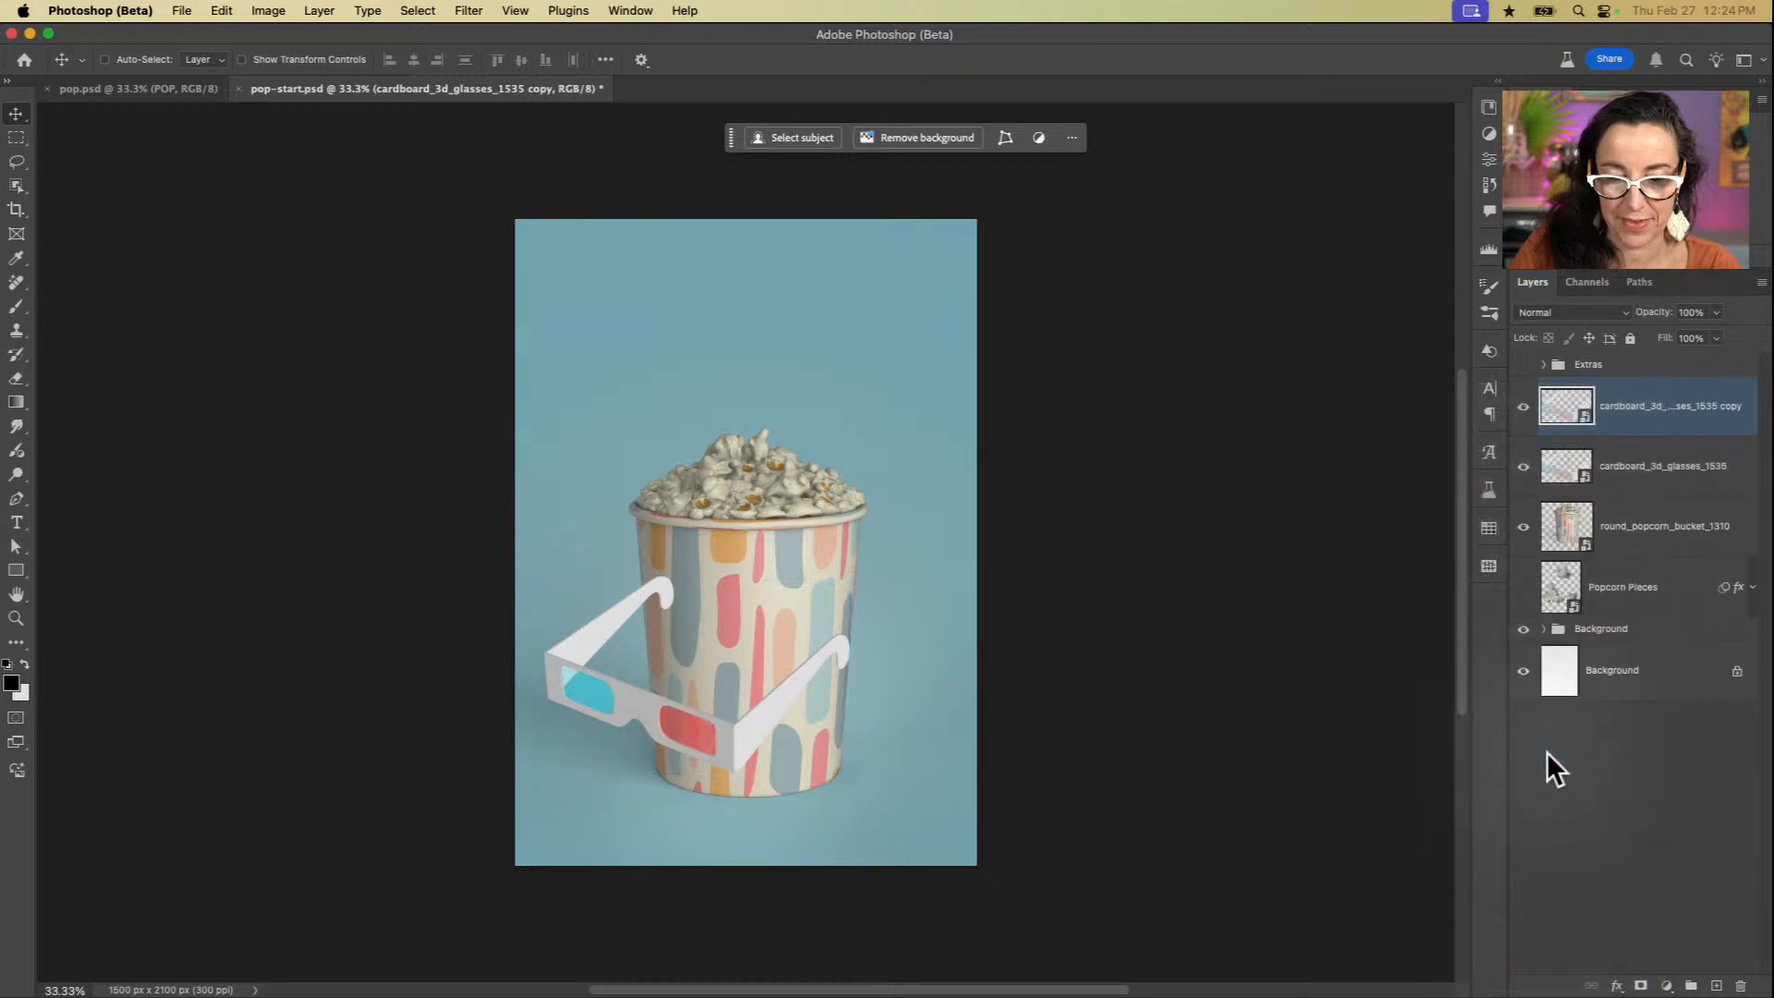
{"action": "left_click_drag", "start_coordinate": [781, 750], "coordinate": [913, 442]}
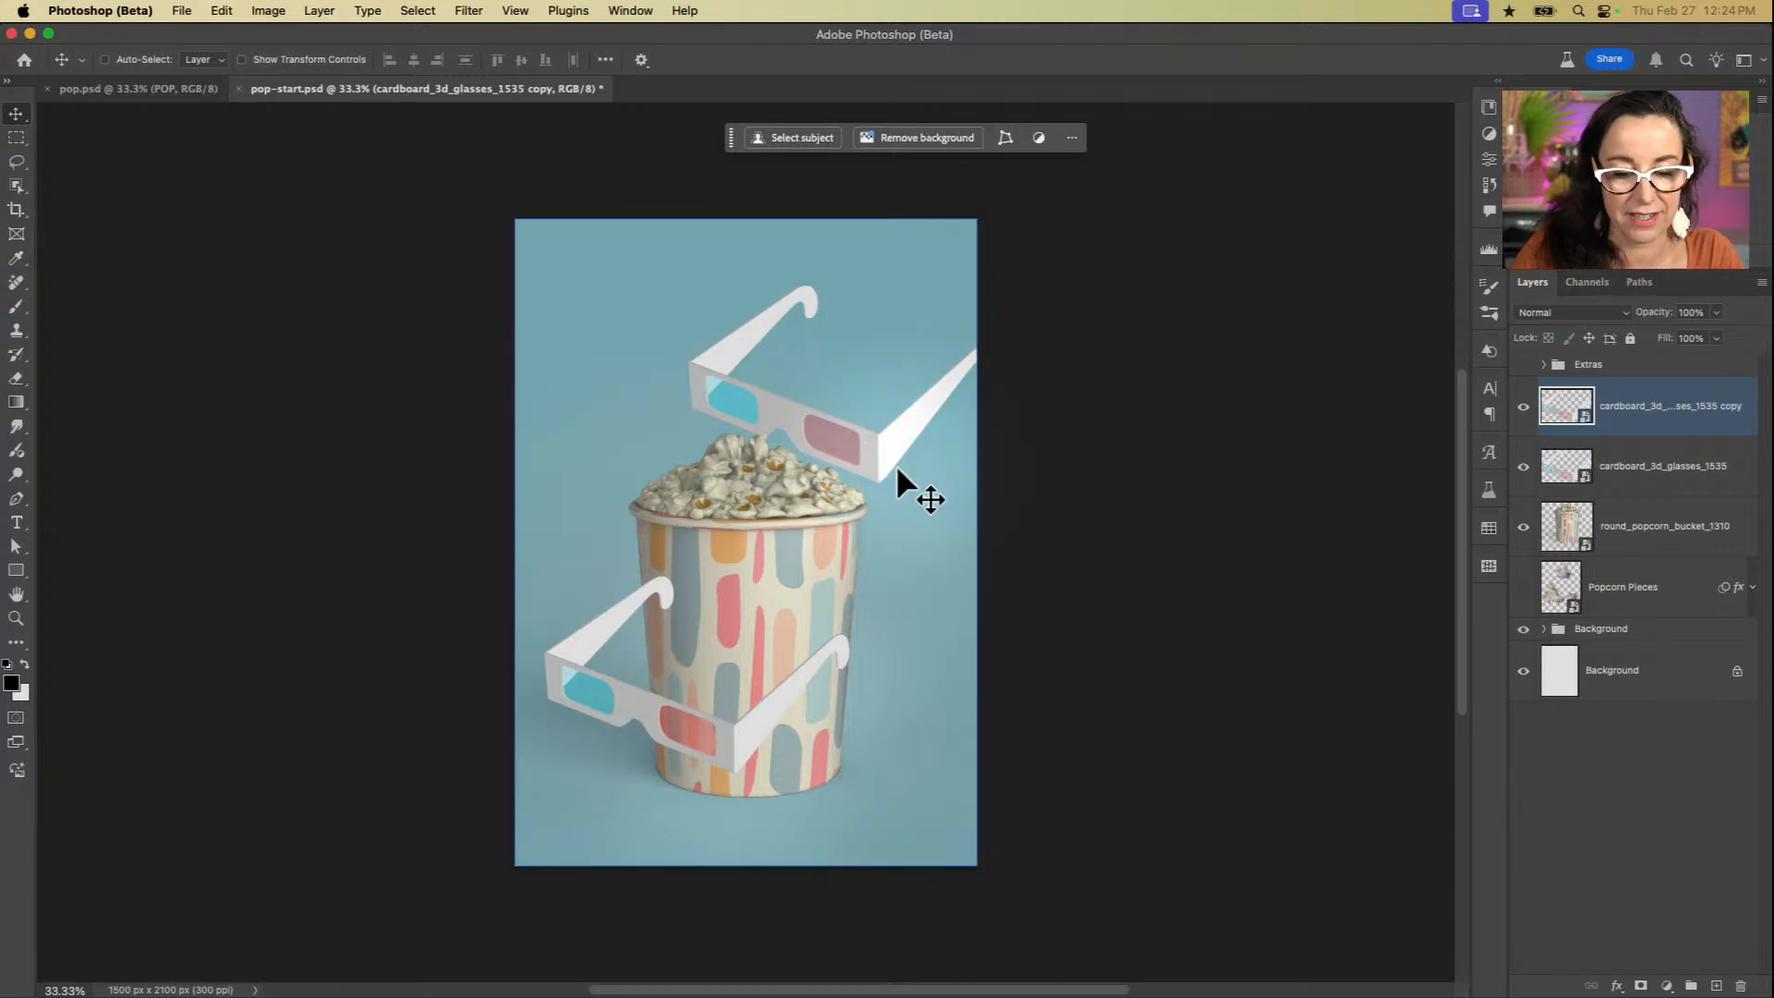
Step: Edit the glasses copy in Substance 3D Viewer (Beta), turning it to be seen from behind and fitting its frame to the canvas
{"action": "double_click", "coordinate": [1582, 423]}
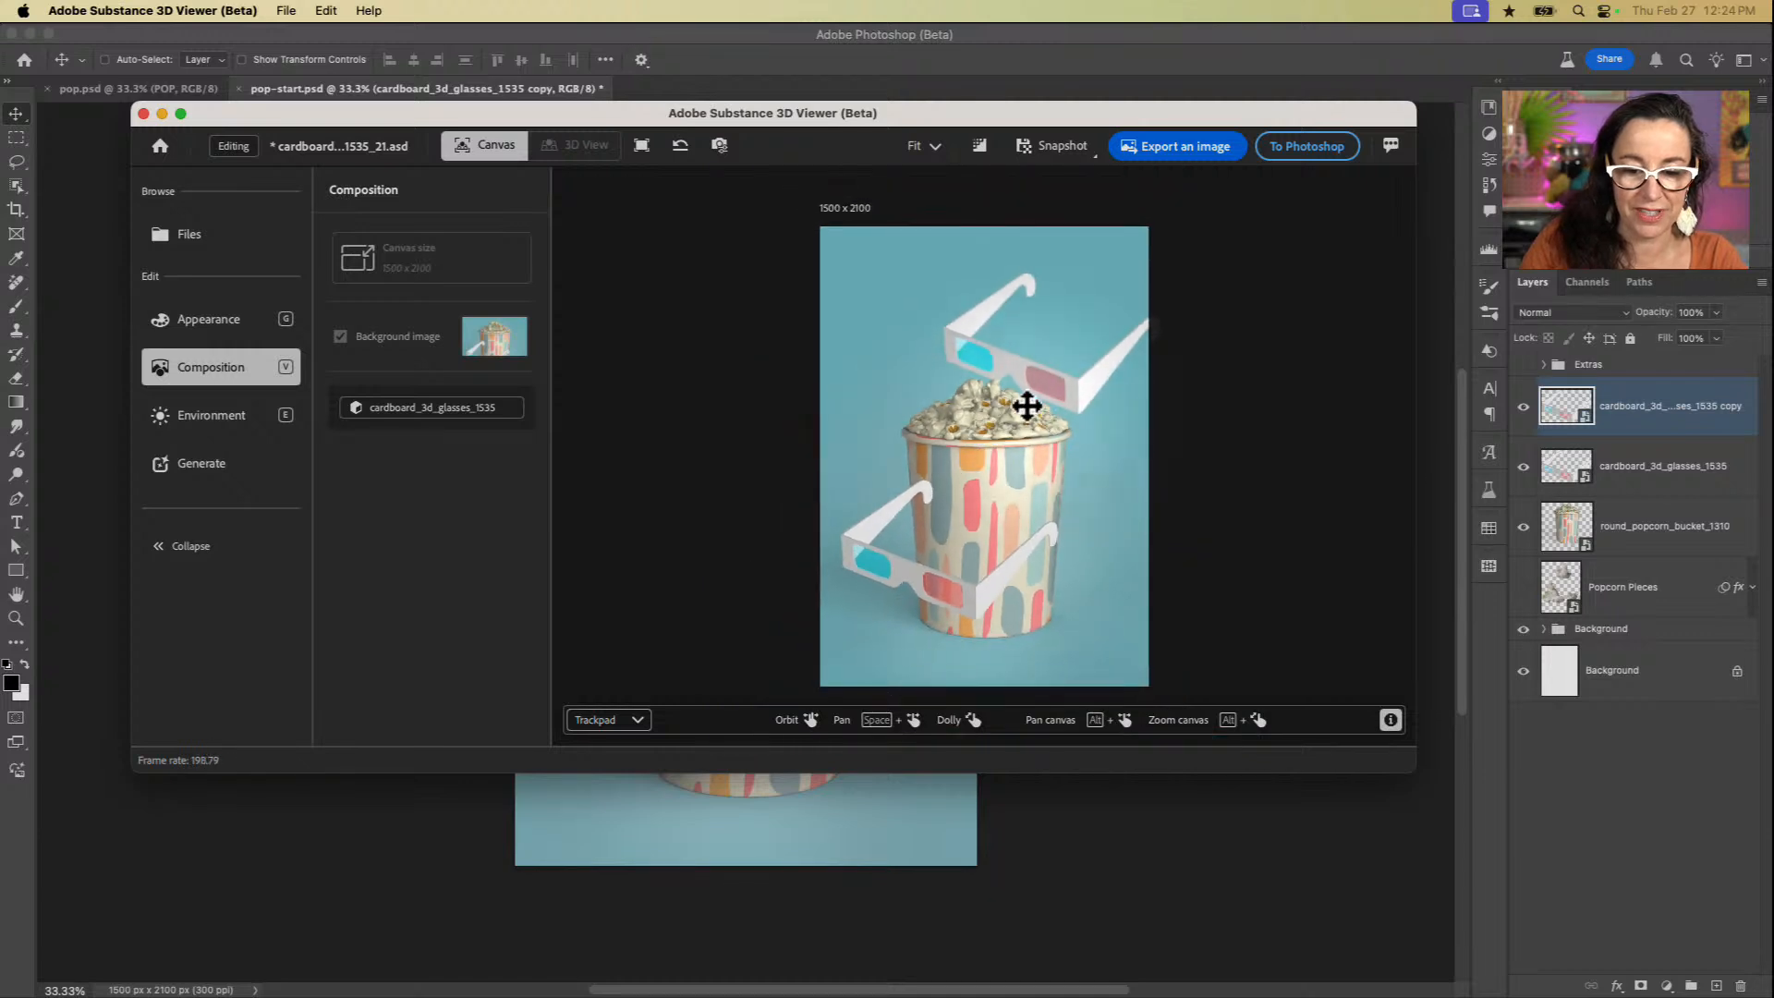
{"action": "scroll", "coordinate": [1000, 385], "scroll_direction": "left", "scroll_amount": 10}
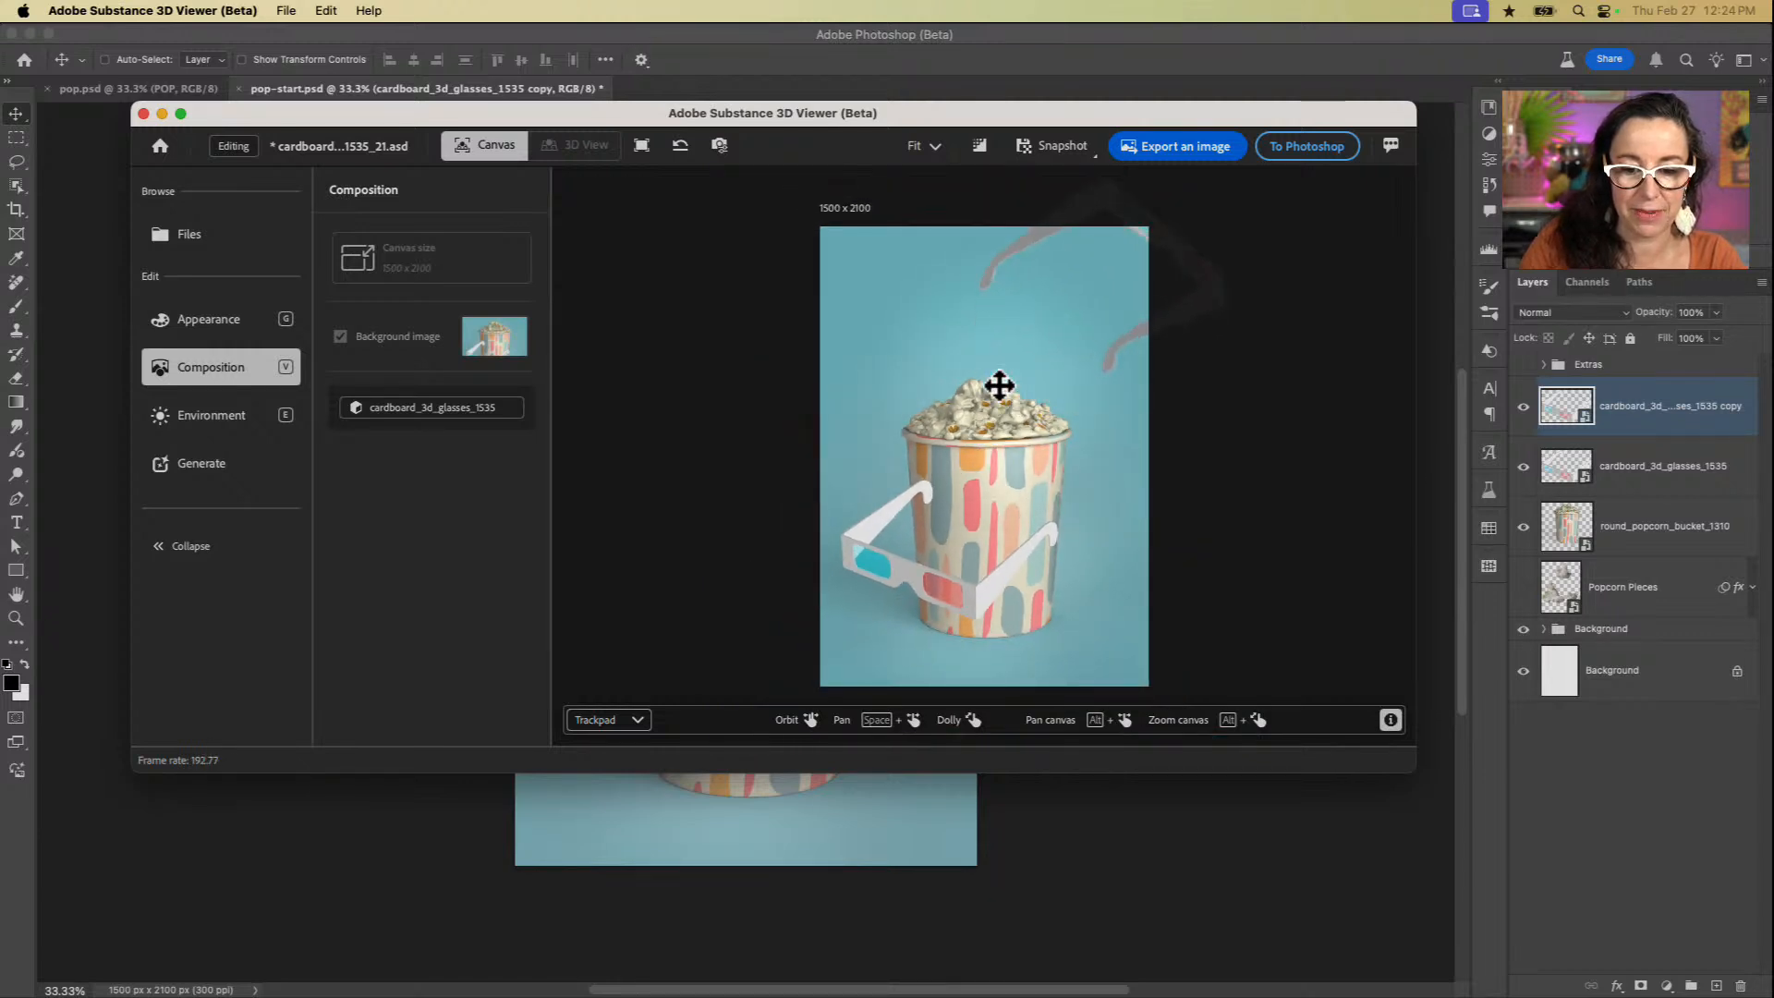
{"action": "scroll", "coordinate": [1000, 386], "scroll_direction": "down", "scroll_amount": 3}
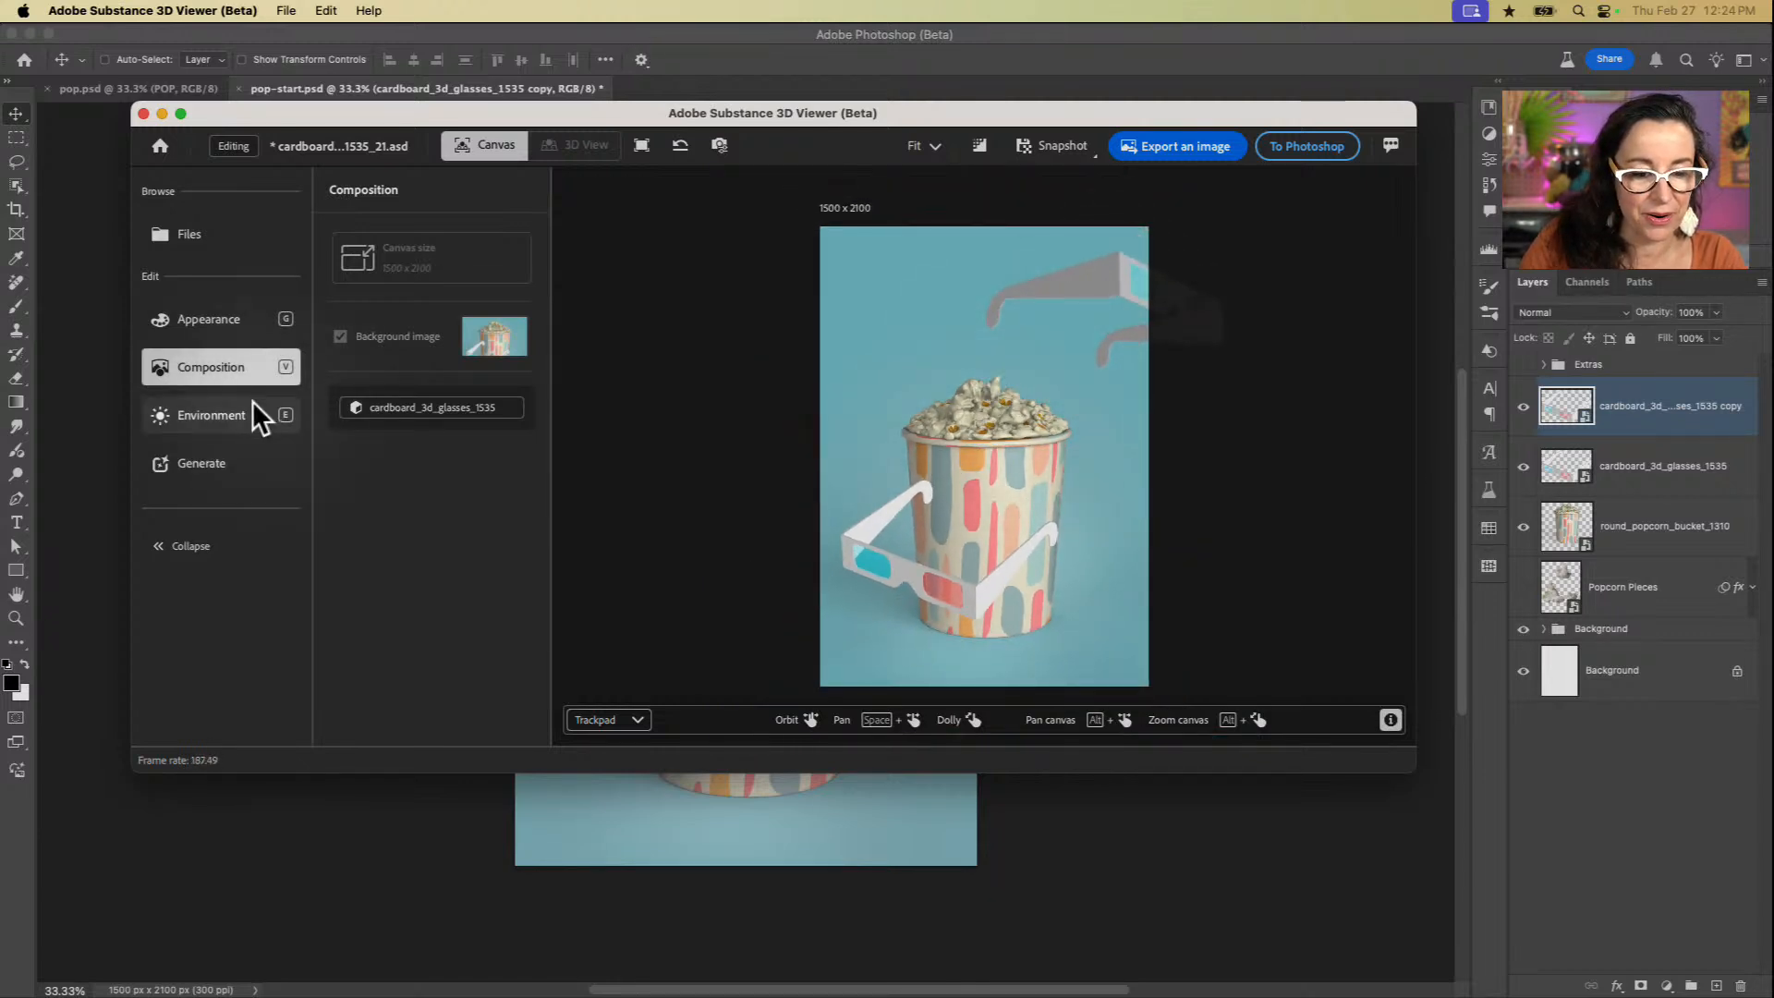
{"action": "left_click", "coordinate": [212, 370]}
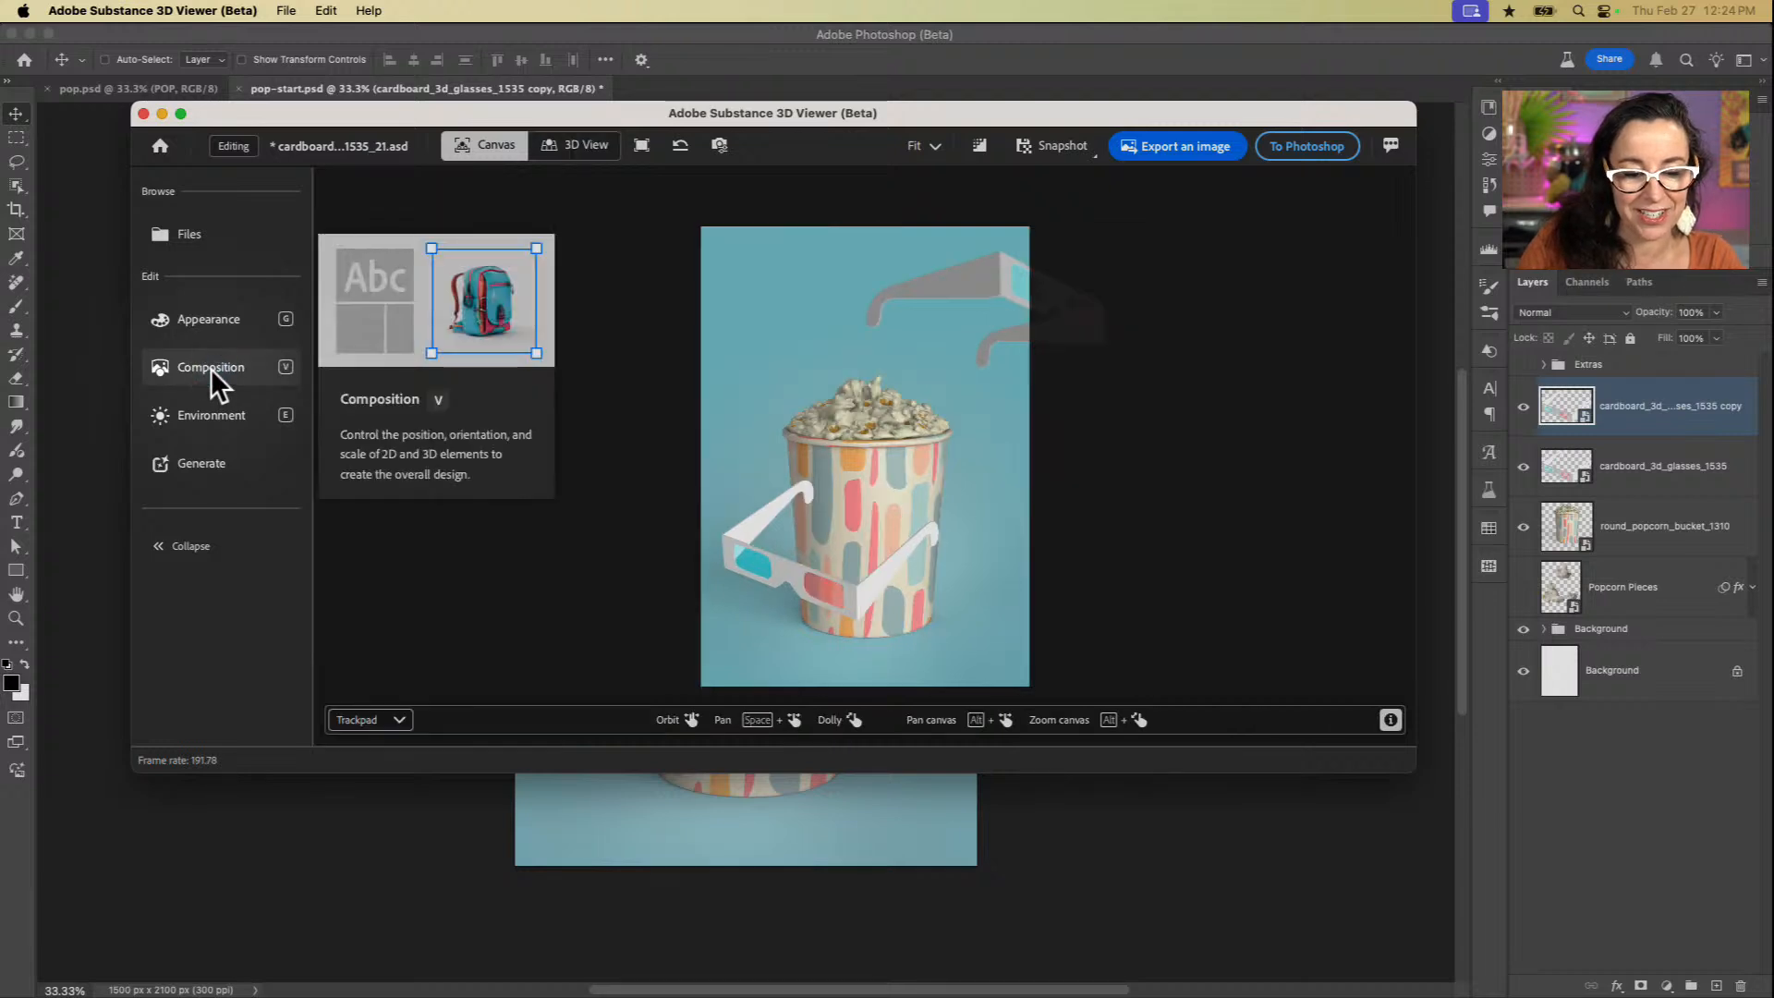
{"action": "left_click", "coordinate": [957, 285]}
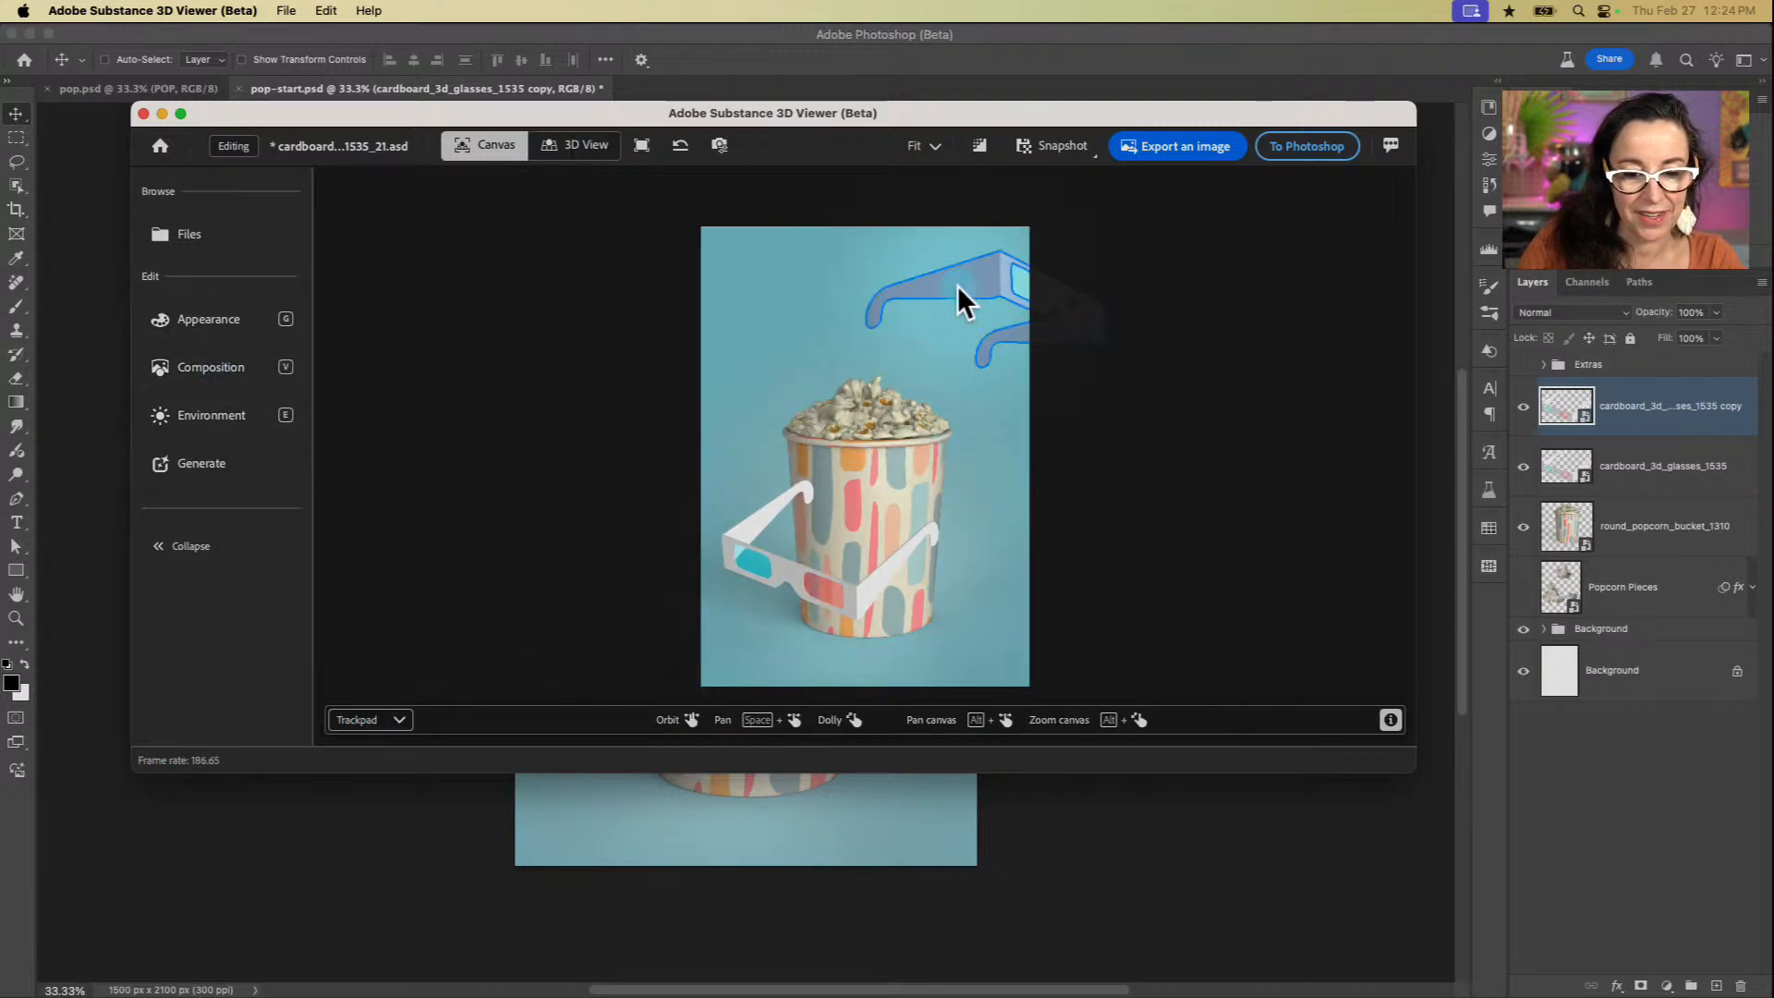
{"action": "left_click", "coordinate": [239, 368]}
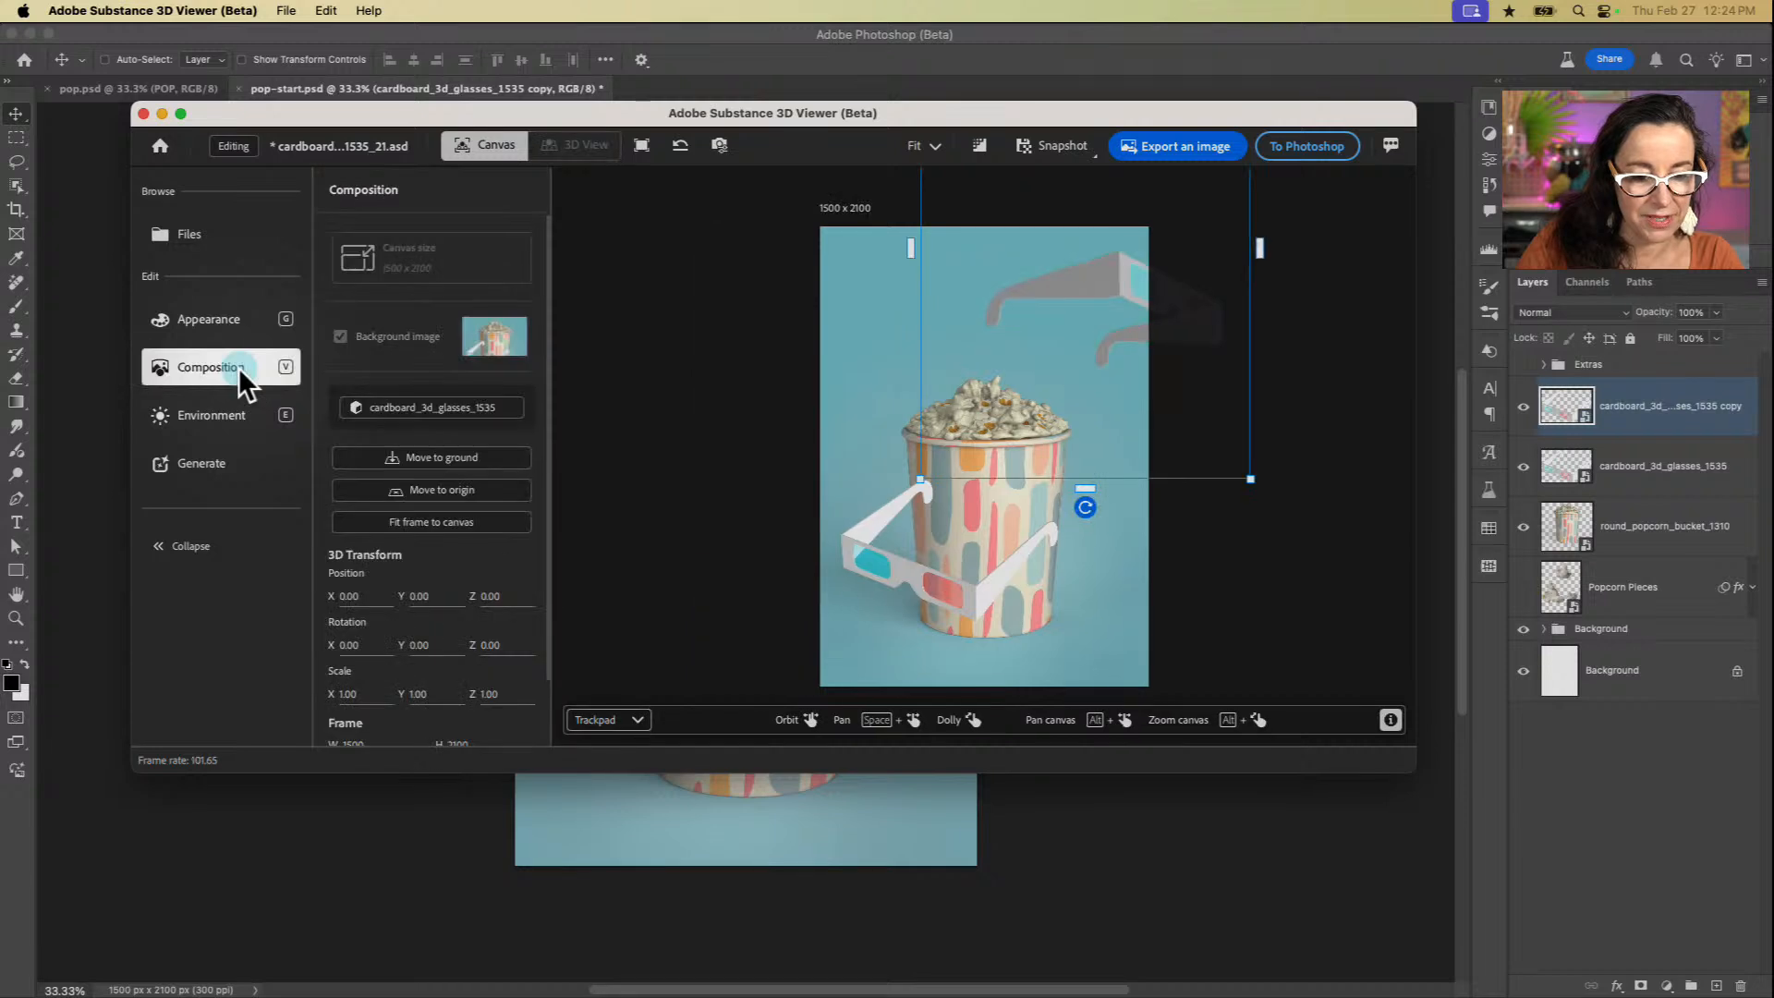
{"action": "left_click", "coordinate": [427, 523]}
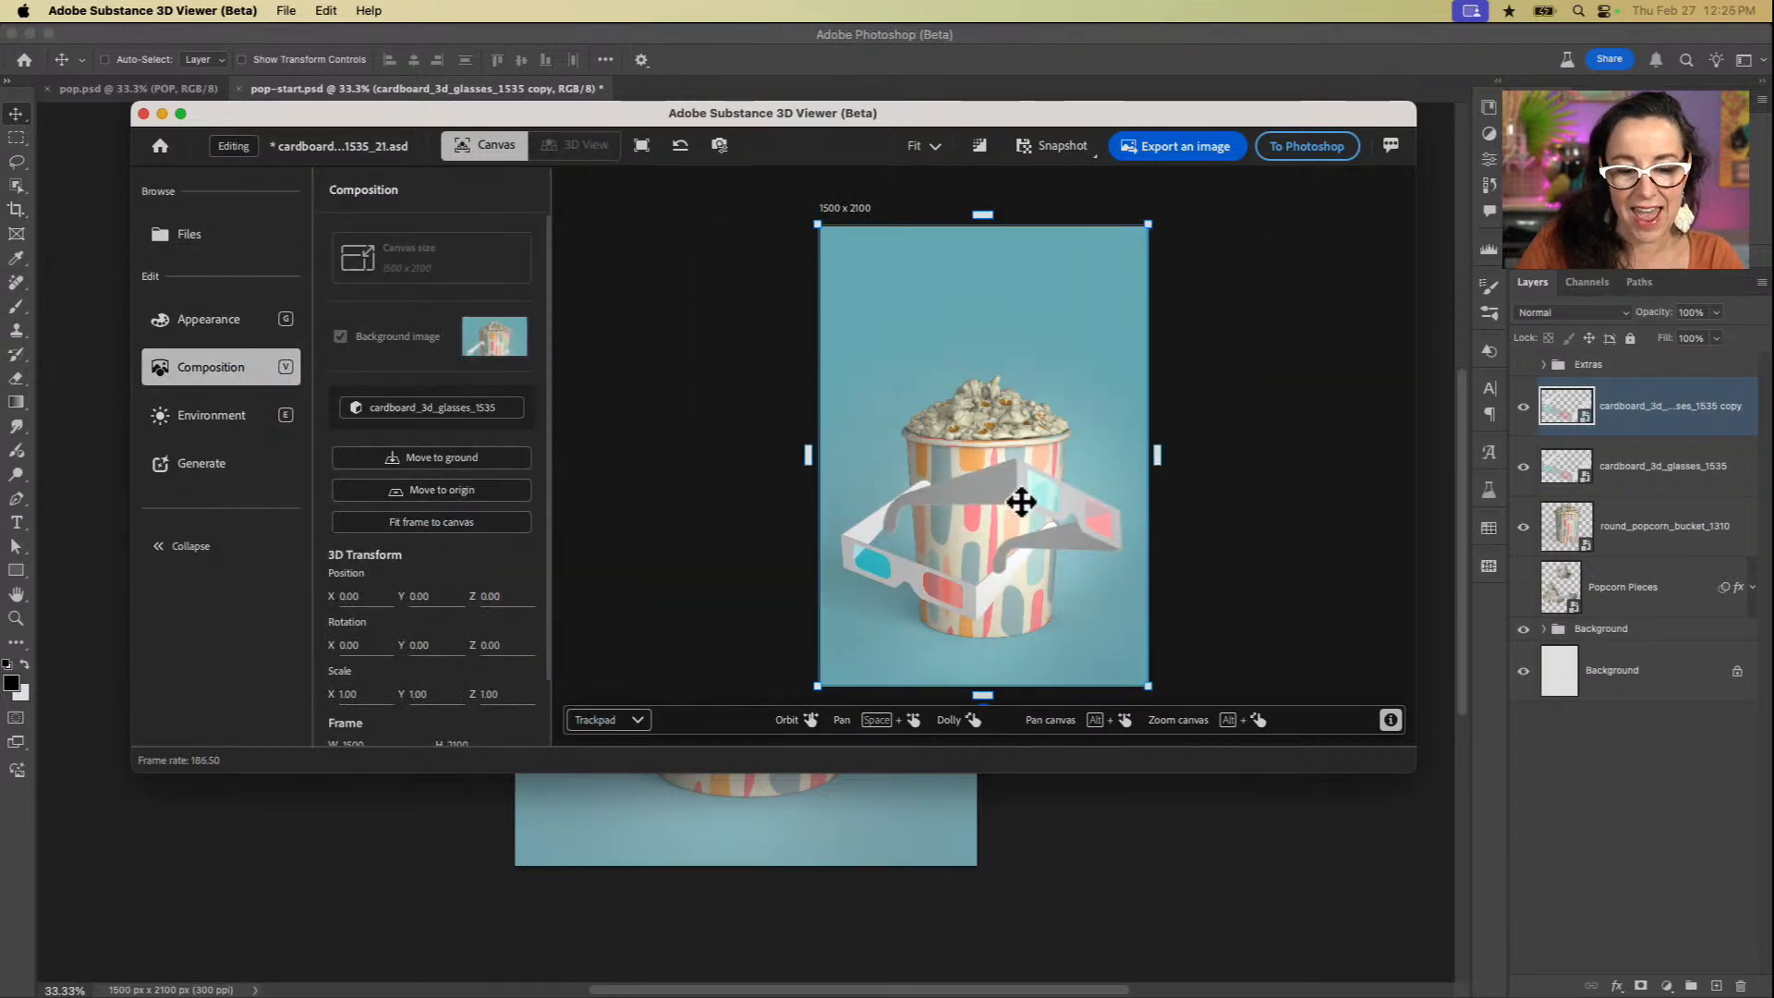
Step: Move and rotate the second pair of glasses so it floats above the popcorn, angled toward the poster's upper right
{"action": "left_click_drag", "start_coordinate": [1021, 502], "coordinate": [1033, 455]}
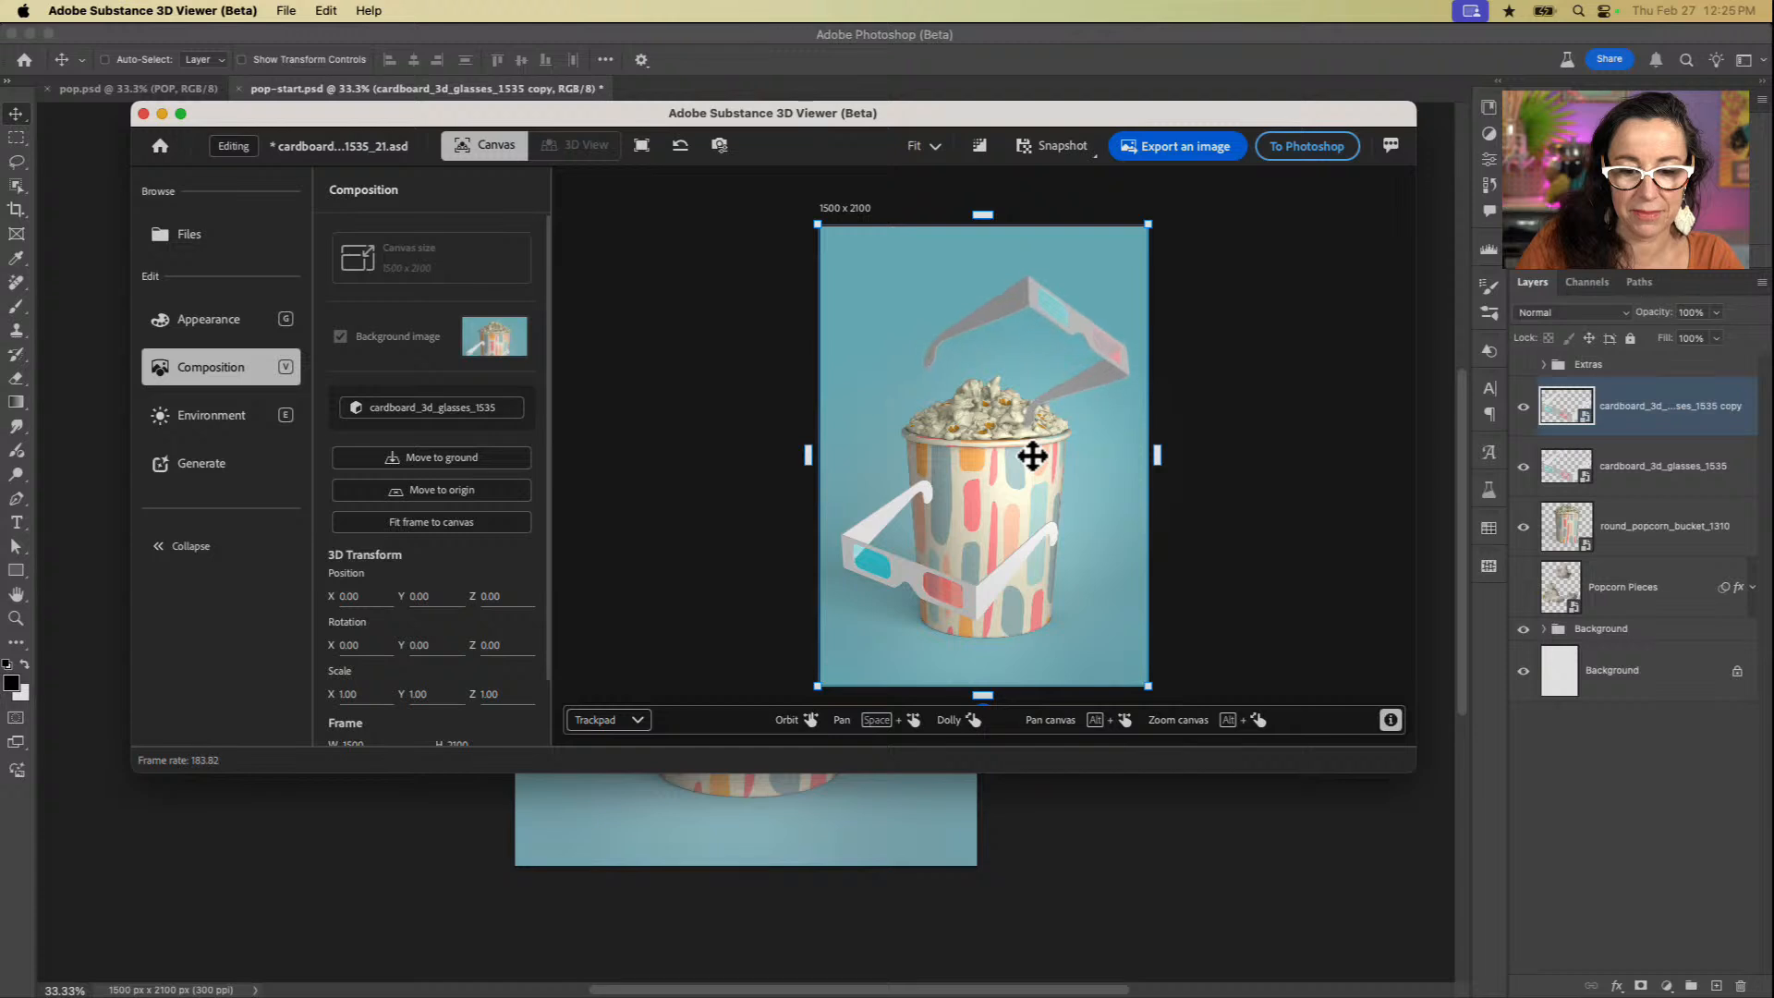
{"action": "left_click_drag", "start_coordinate": [1032, 456], "coordinate": [1048, 414]}
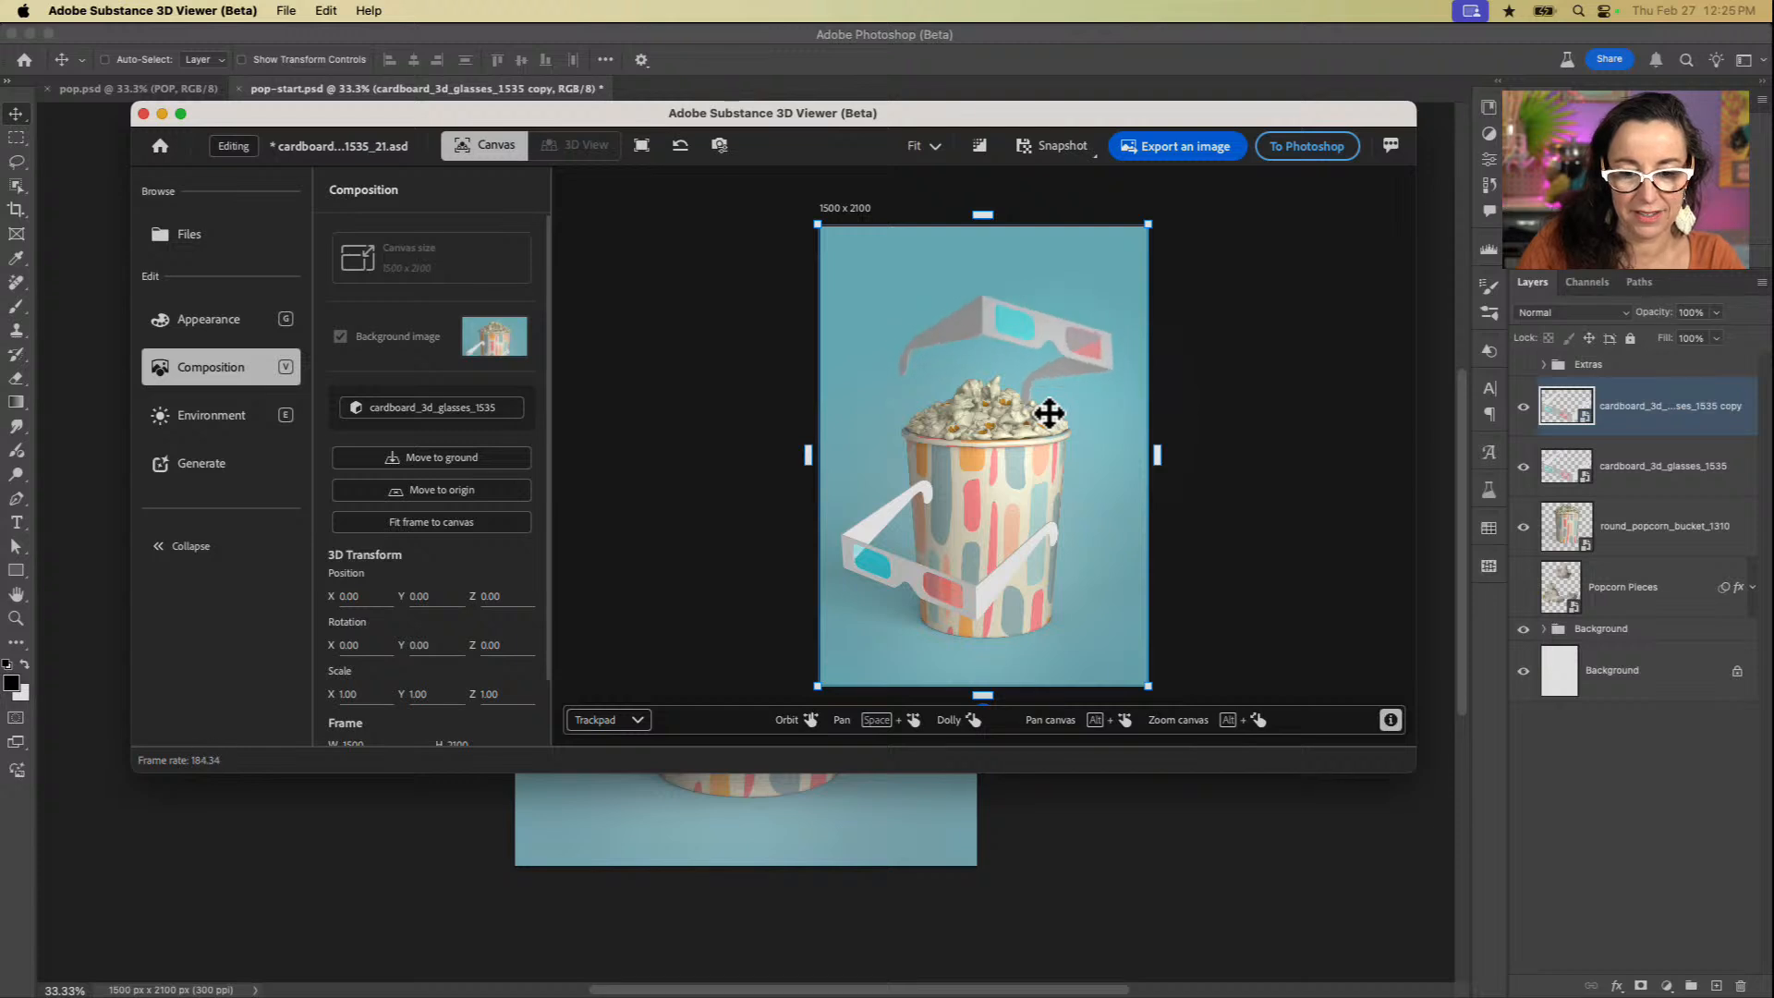
{"action": "left_click_drag", "start_coordinate": [1083, 406], "coordinate": [1081, 378]}
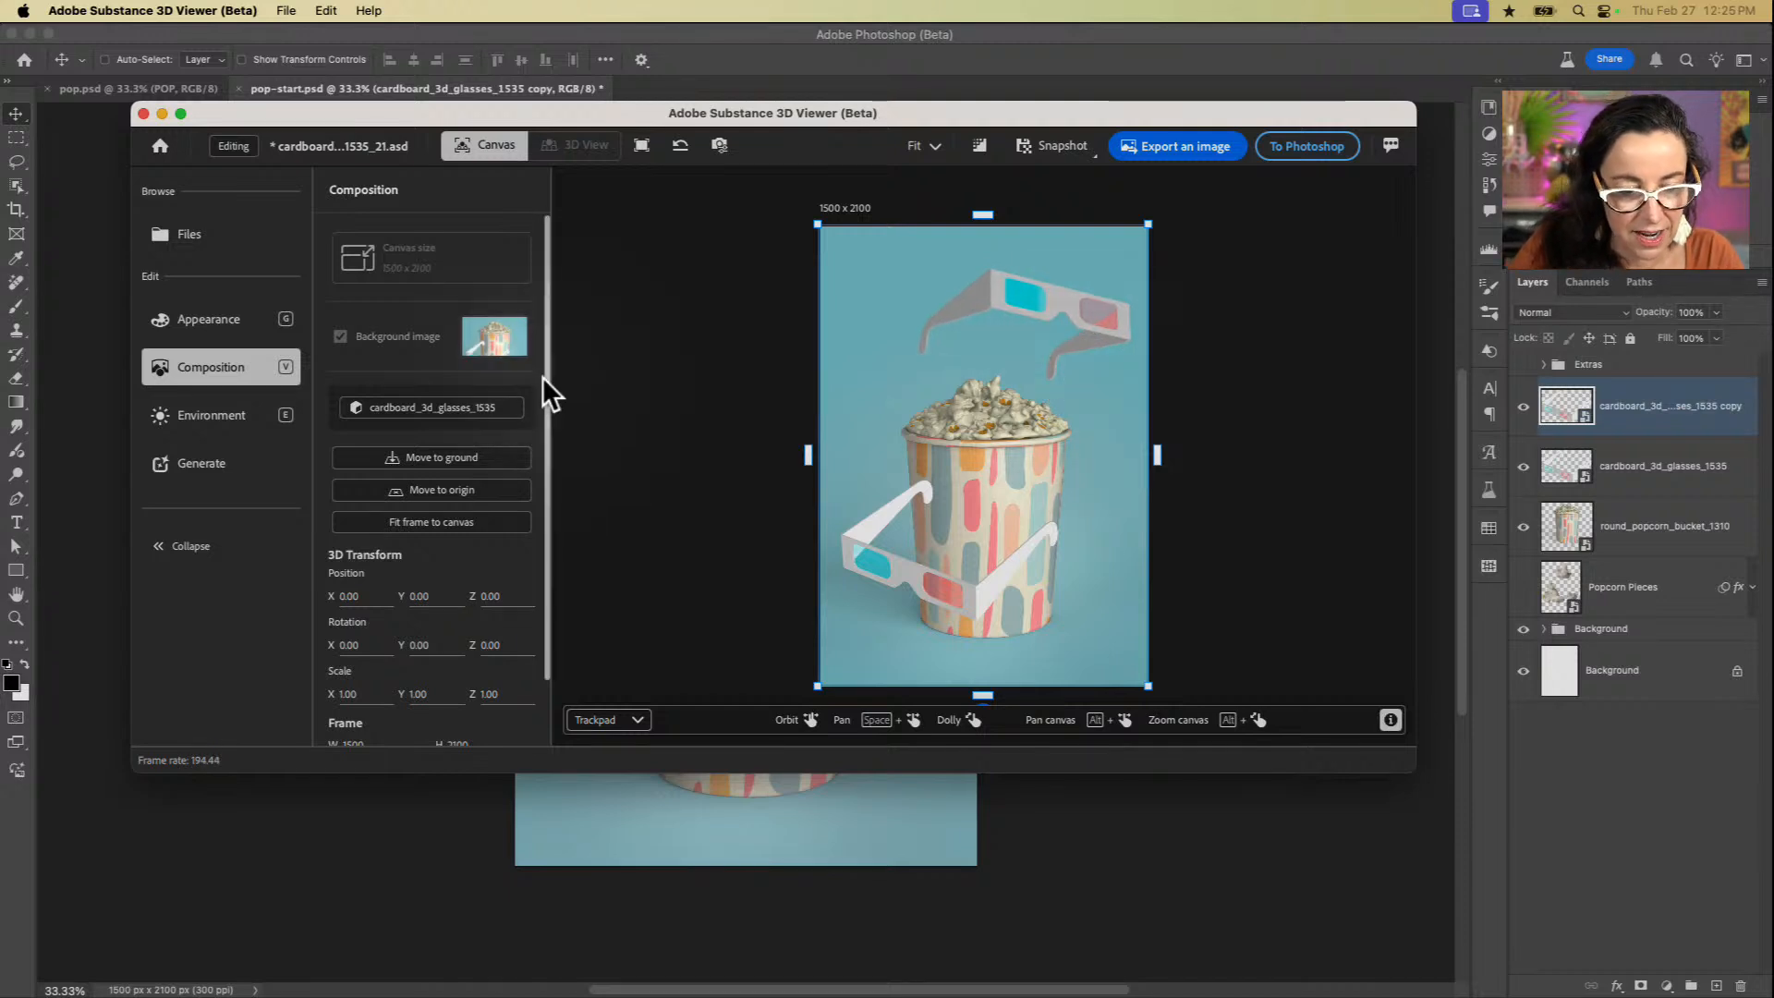
Step: Set the environment light's rotation to +26 for the second glasses and send them to Photoshop (Beta)
{"action": "left_click", "coordinate": [225, 412]}
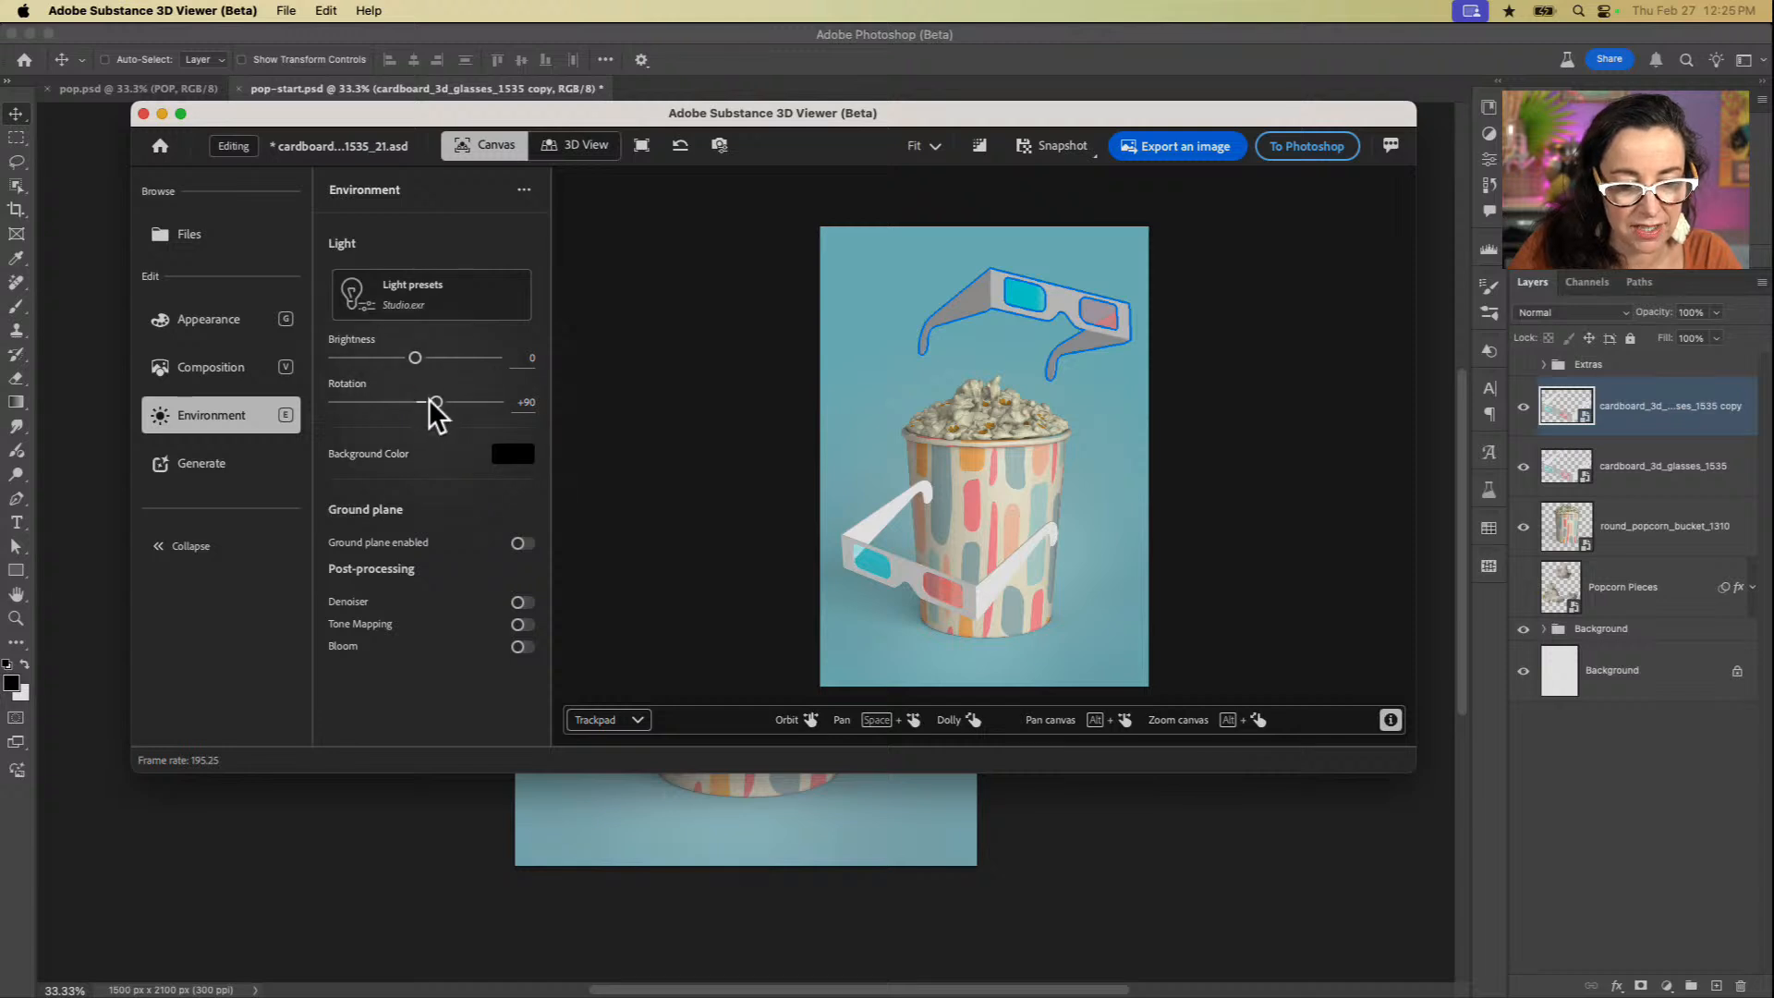
{"action": "left_click_drag", "start_coordinate": [432, 405], "coordinate": [425, 403]}
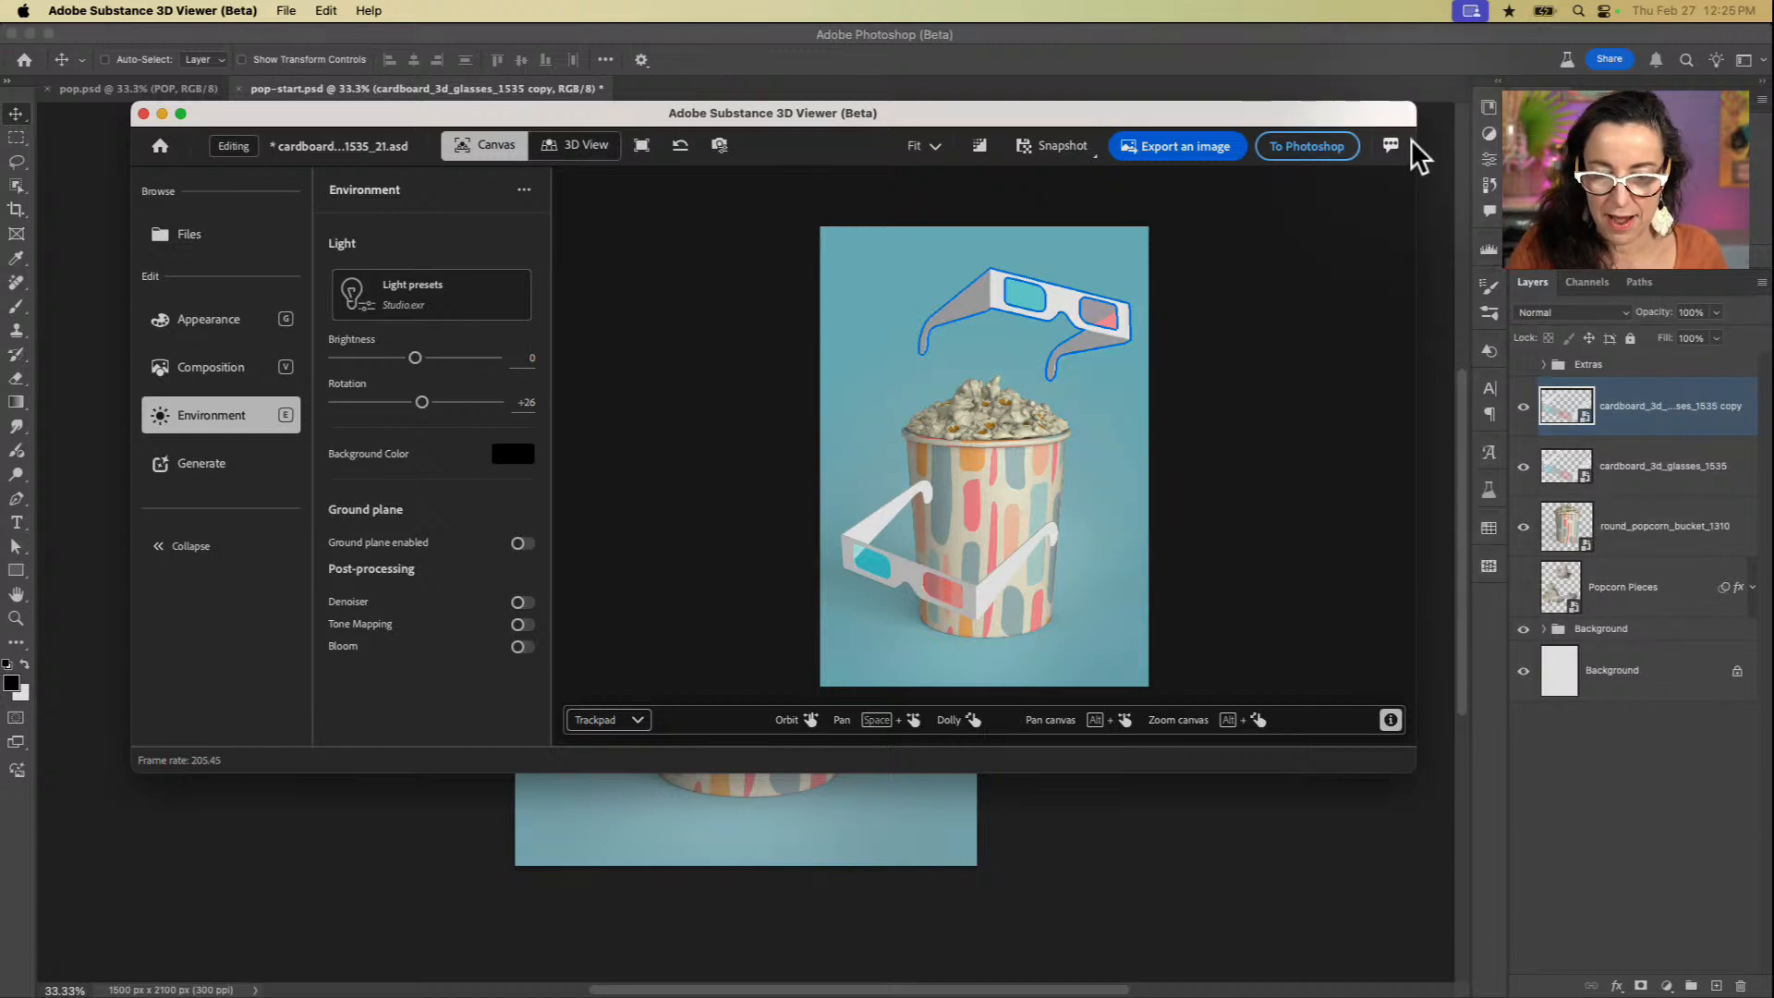
{"action": "left_click", "coordinate": [1324, 148]}
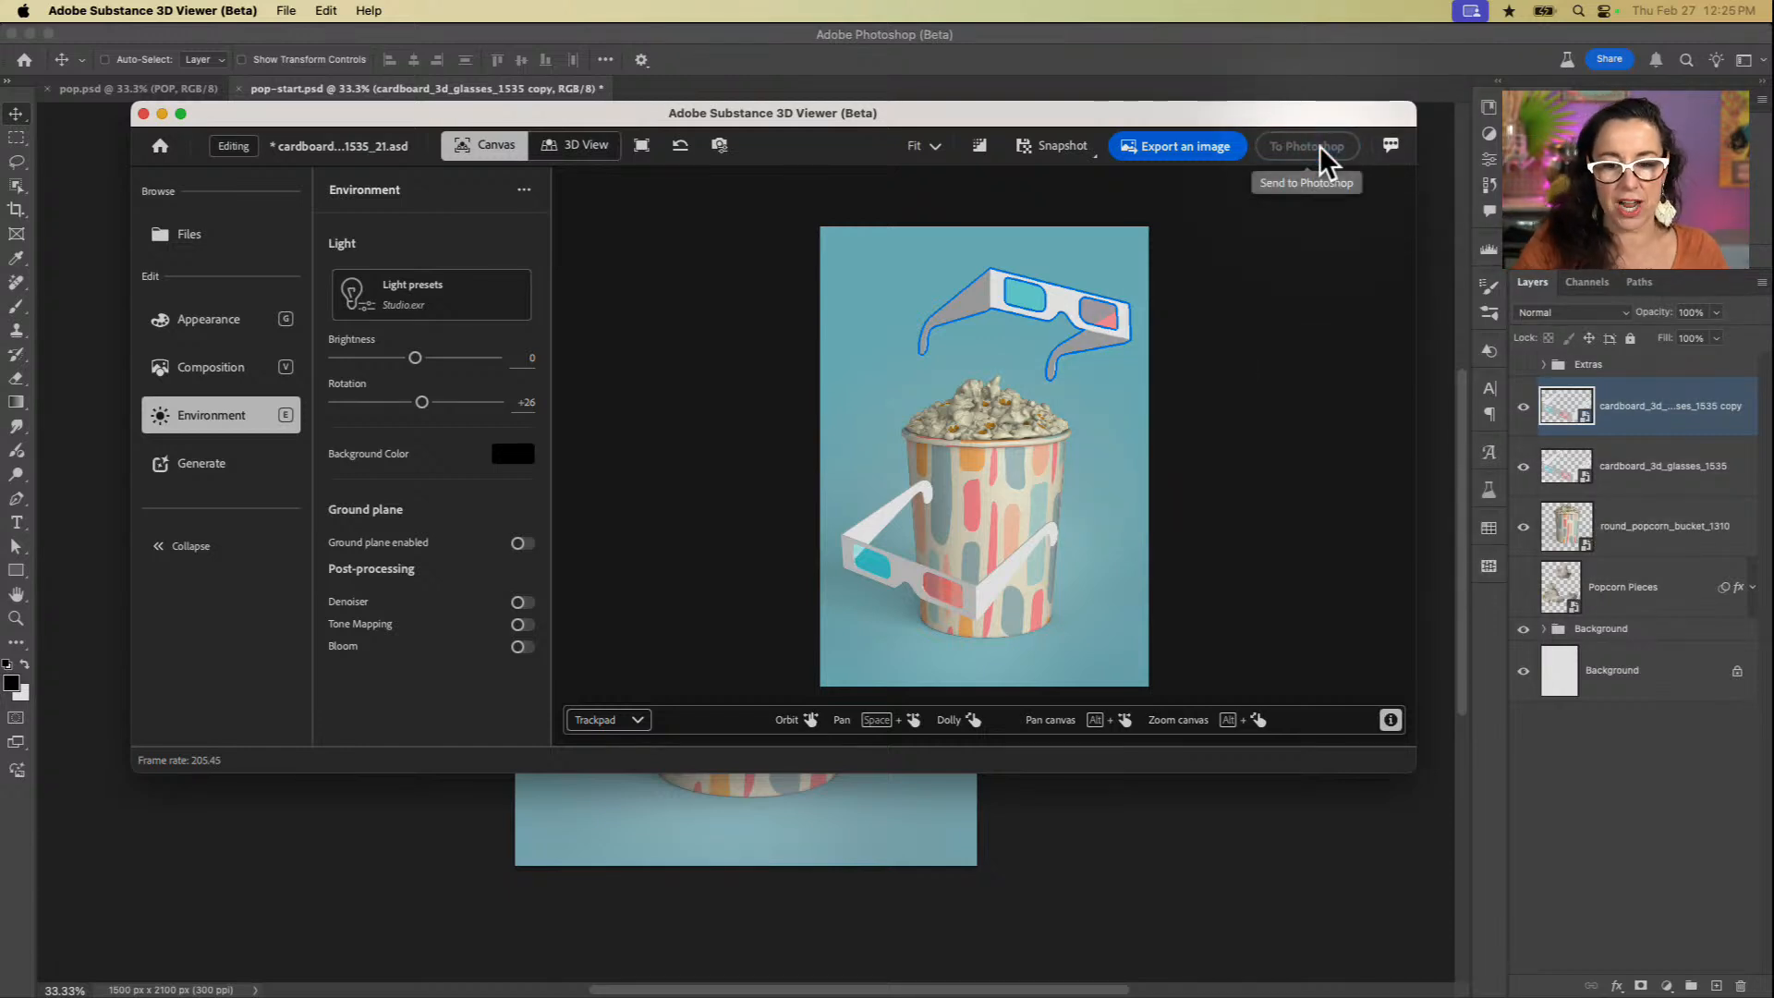
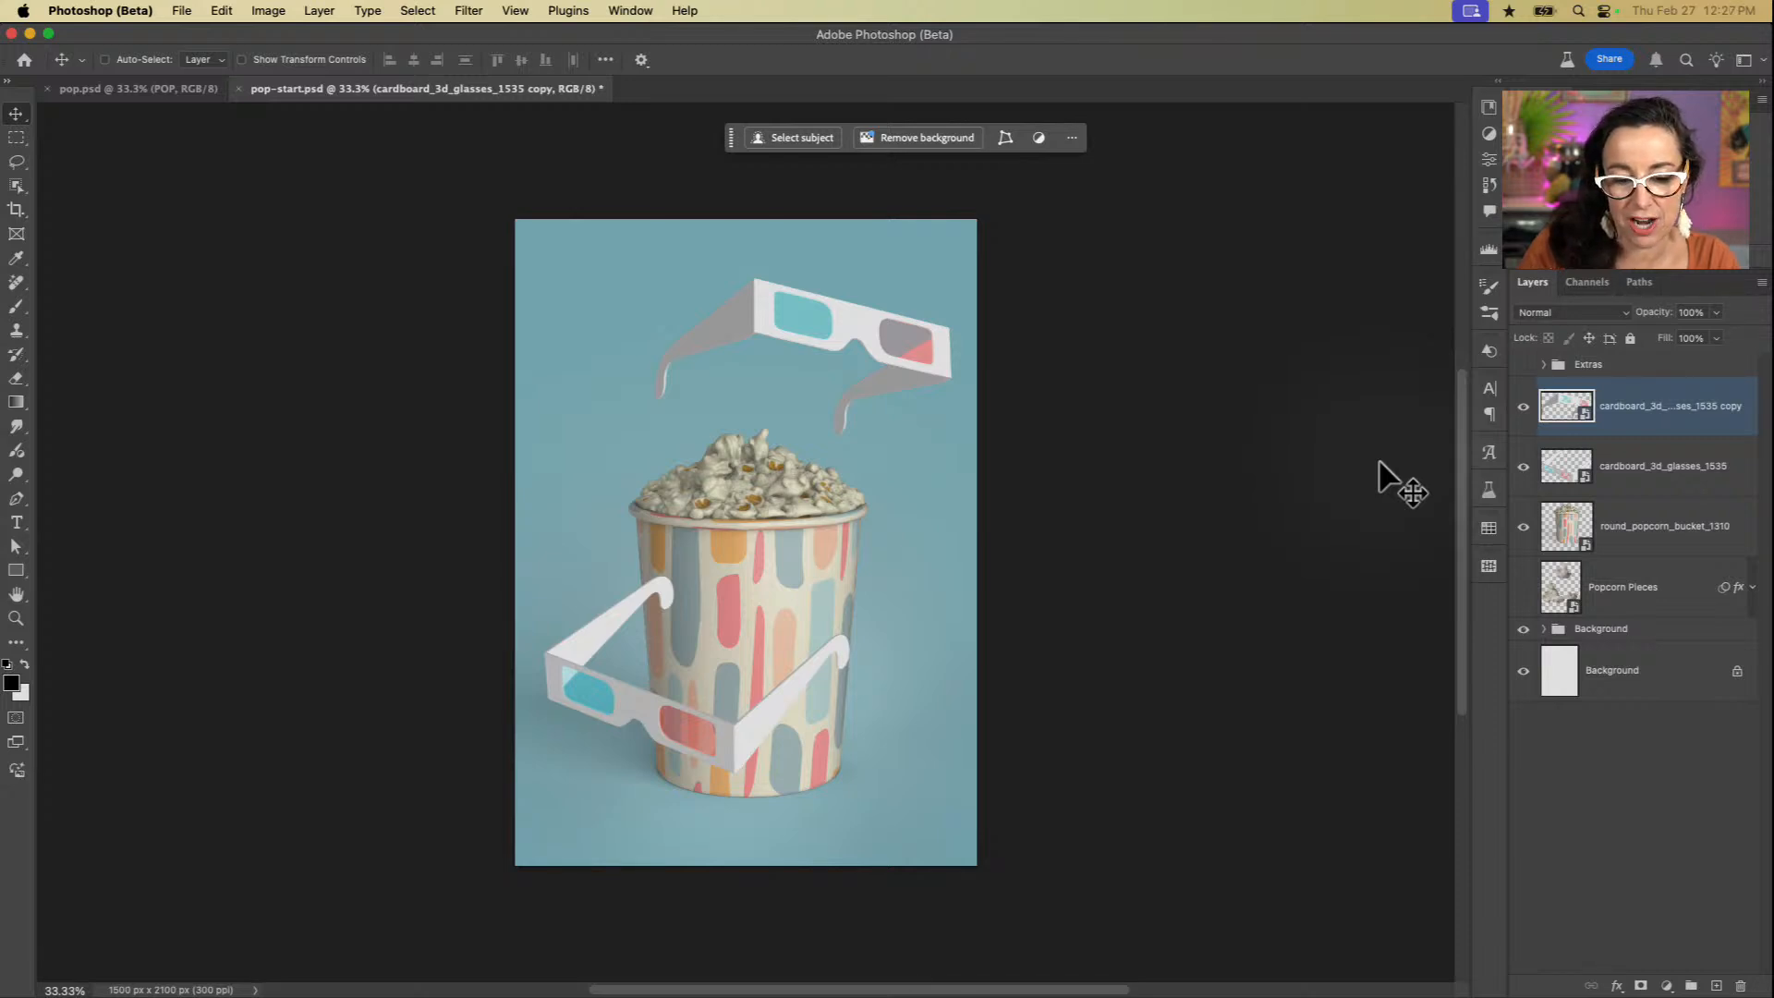
Step: Shift the front pair of glasses, on the original glasses layer, slightly left across the popcorn bucket
{"action": "left_click", "coordinate": [1638, 481]}
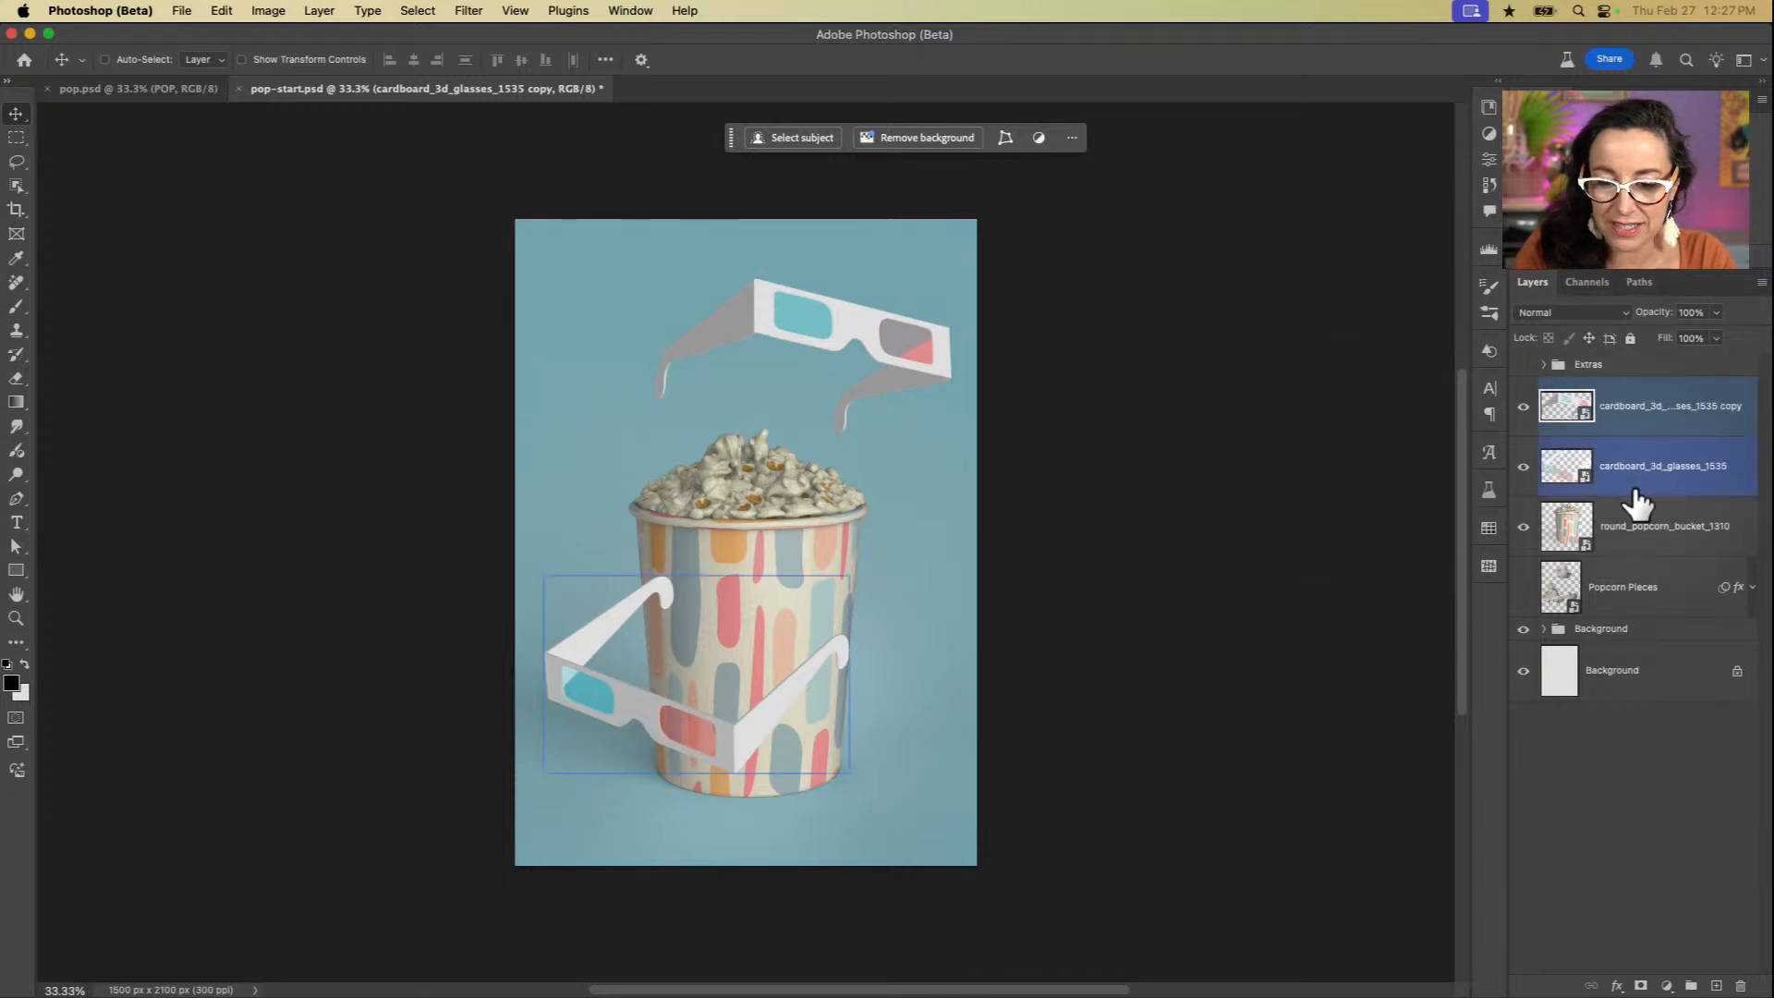
{"action": "mouse_move", "coordinate": [932, 629]}
{"action": "left_mouse_down"}
{"action": "mouse_move", "coordinate": [912, 647]}
{"action": "mouse_move", "coordinate": [934, 645]}
{"action": "left_mouse_up"}
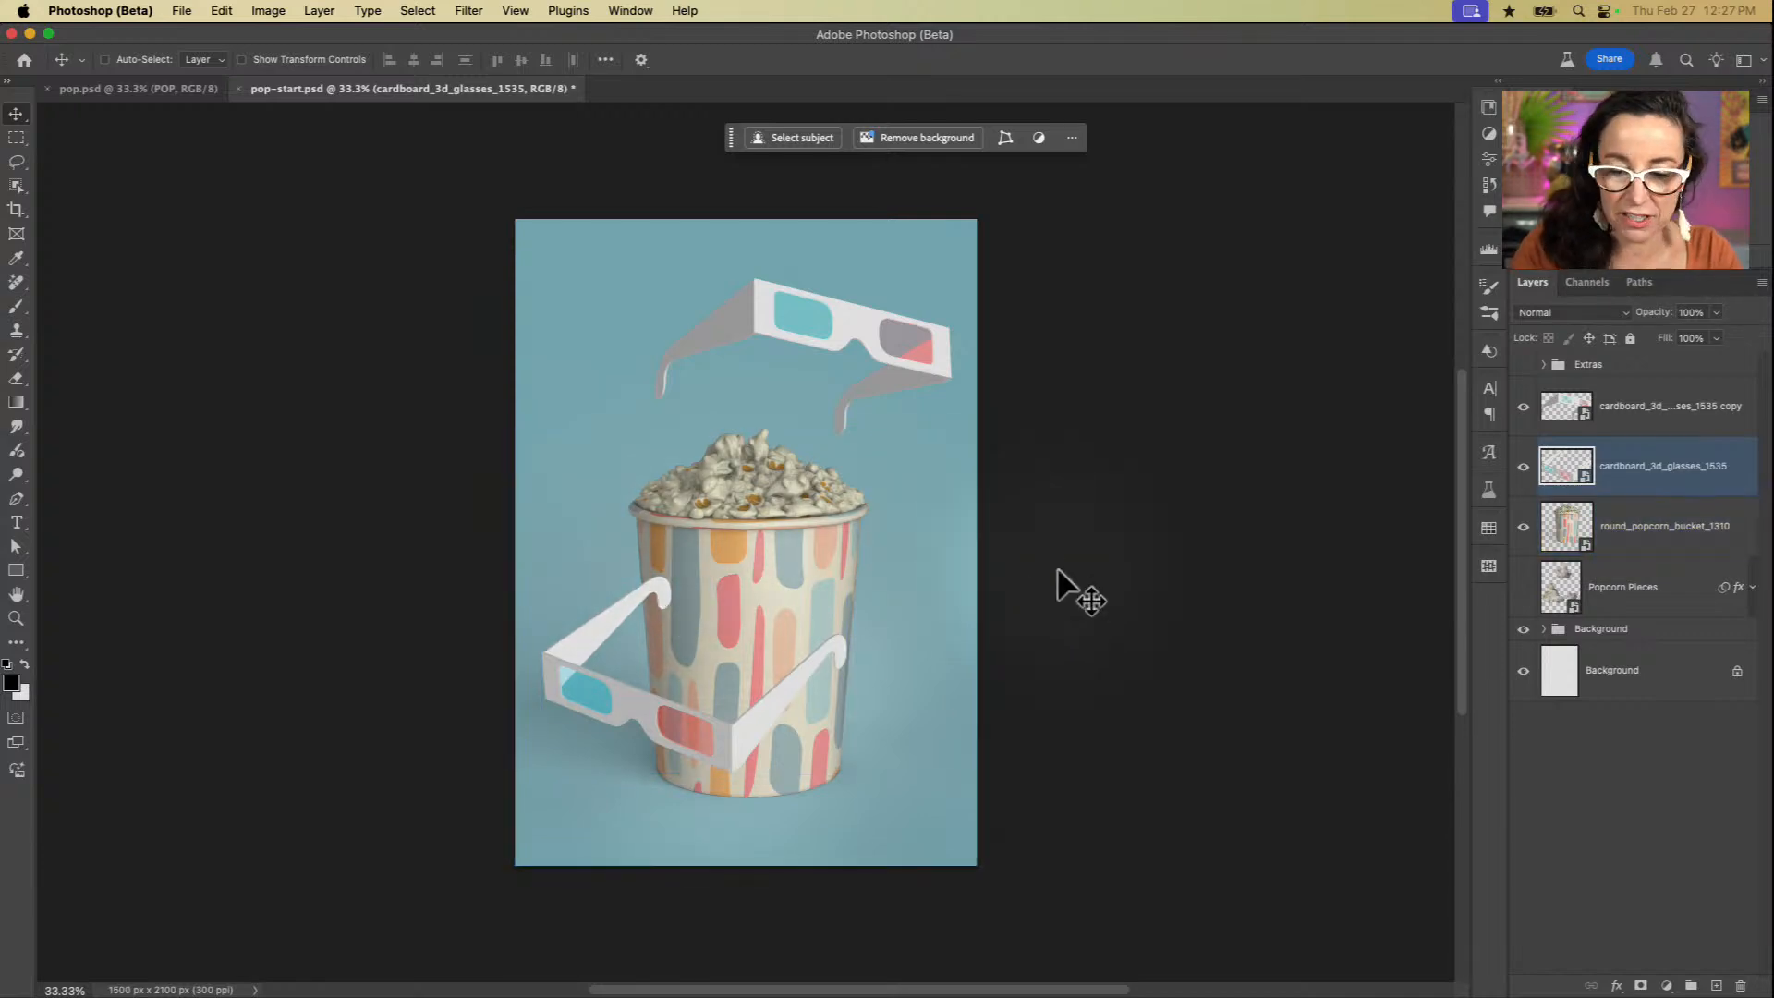
{"action": "left_click", "coordinate": [1571, 531], "text": "shift"}
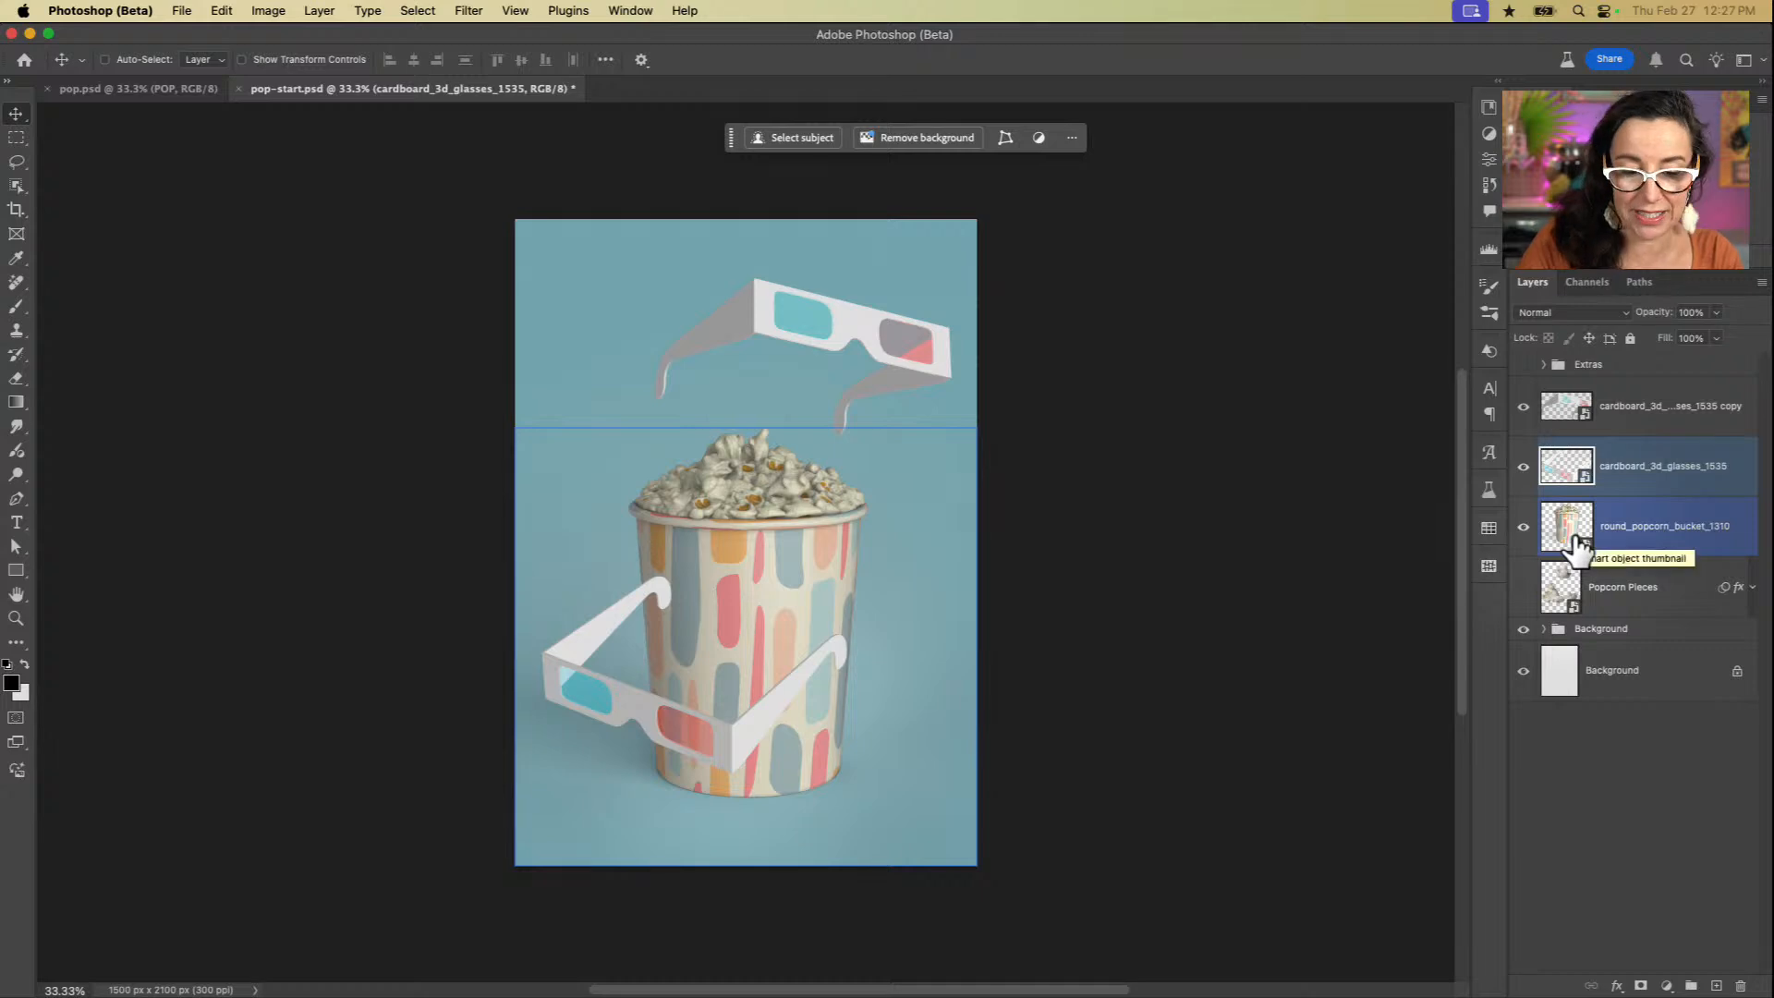
Step: Add a drop shadow to the front glasses layer with a distance of 102 px, 46% opacity and a 147° angle
{"action": "left_click", "coordinate": [1653, 470]}
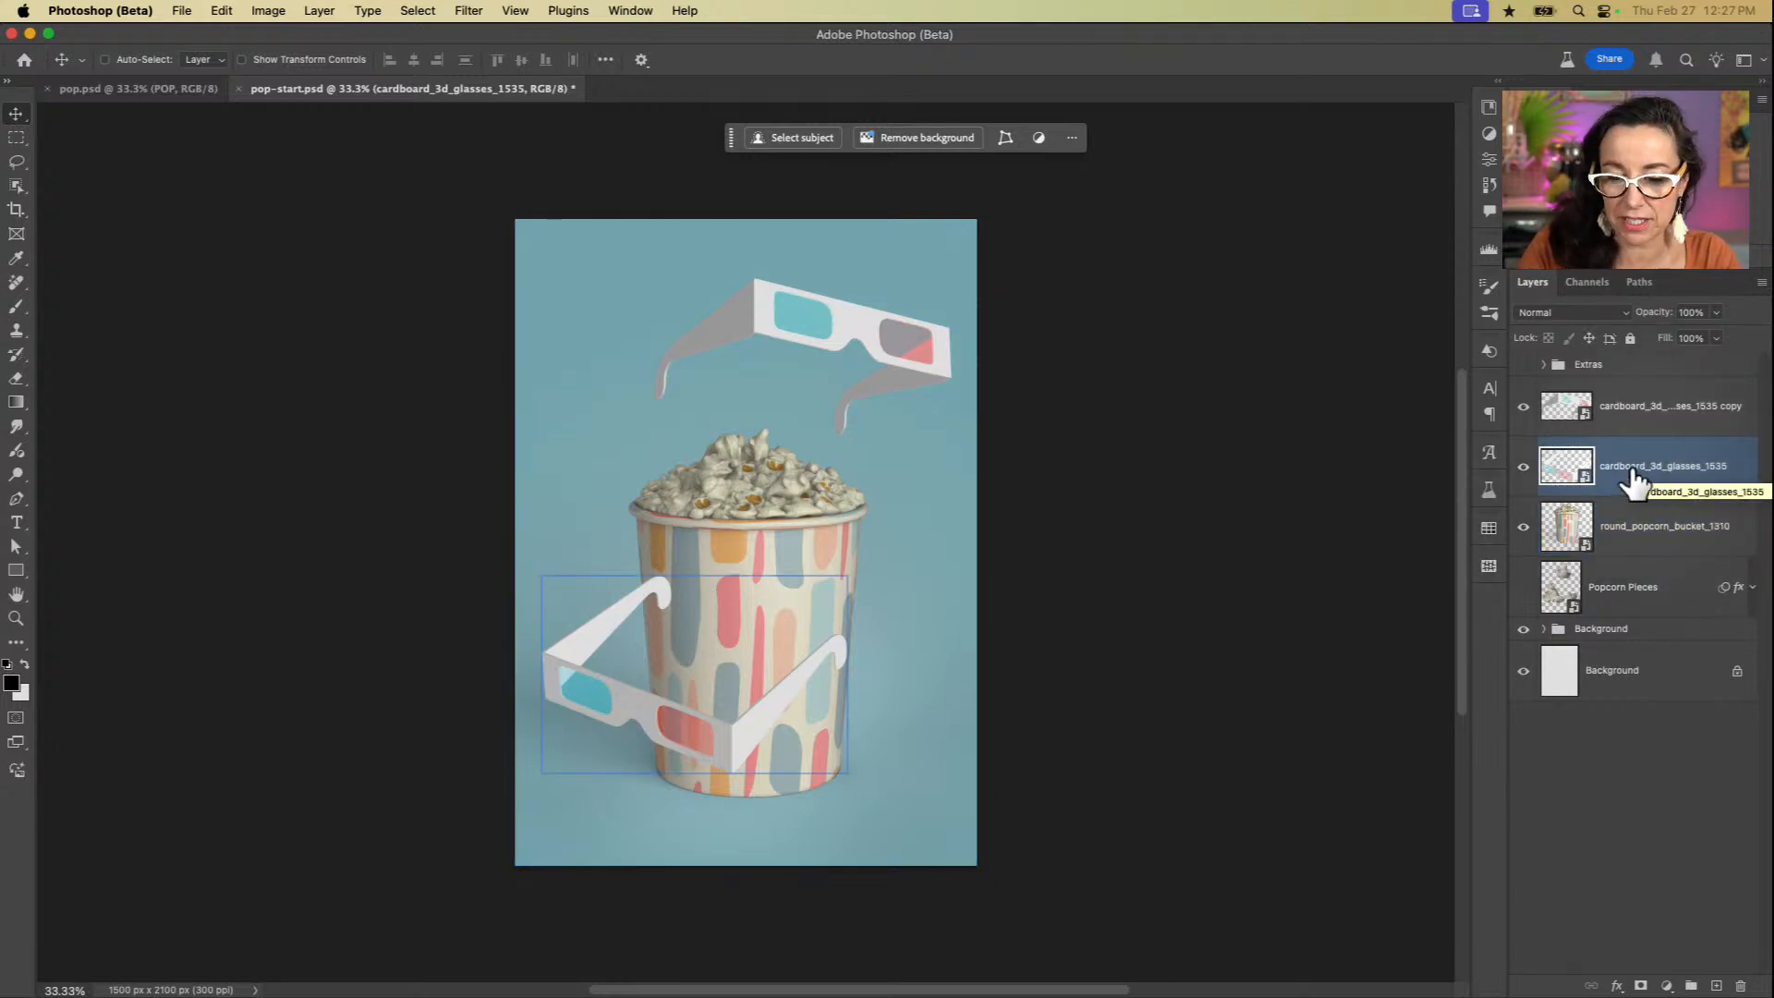
{"action": "left_click", "coordinate": [1617, 987]}
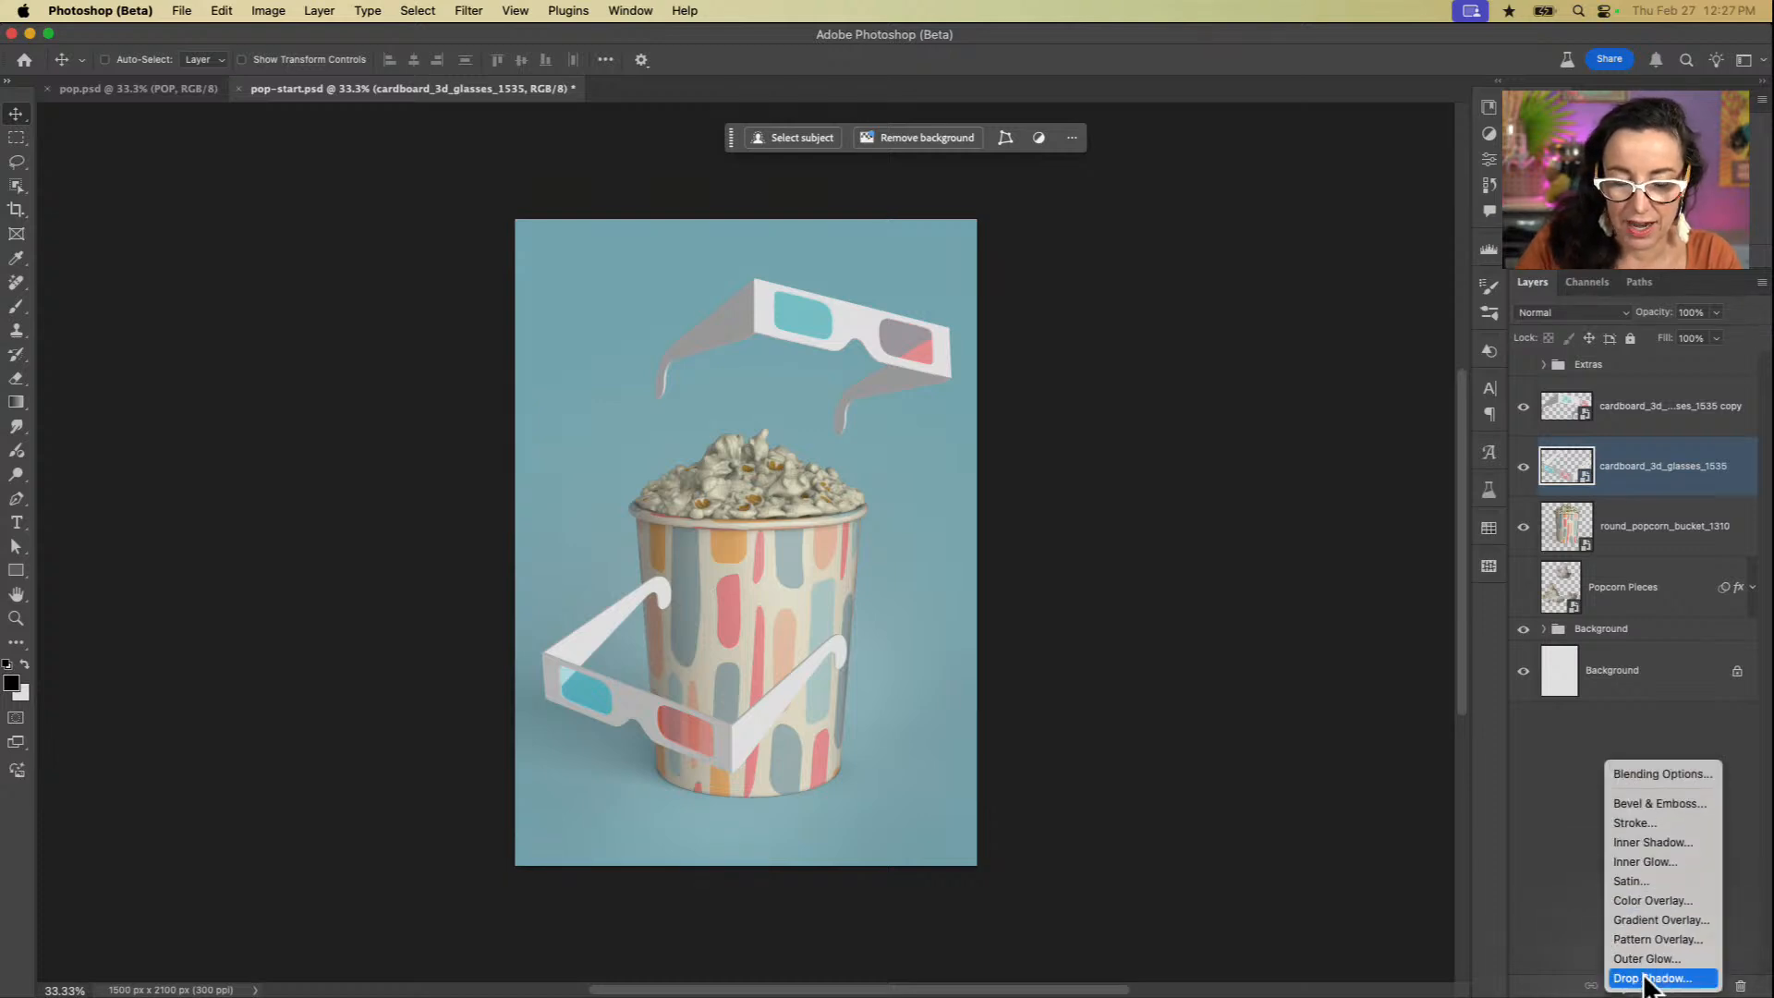
{"action": "left_click", "coordinate": [1650, 980]}
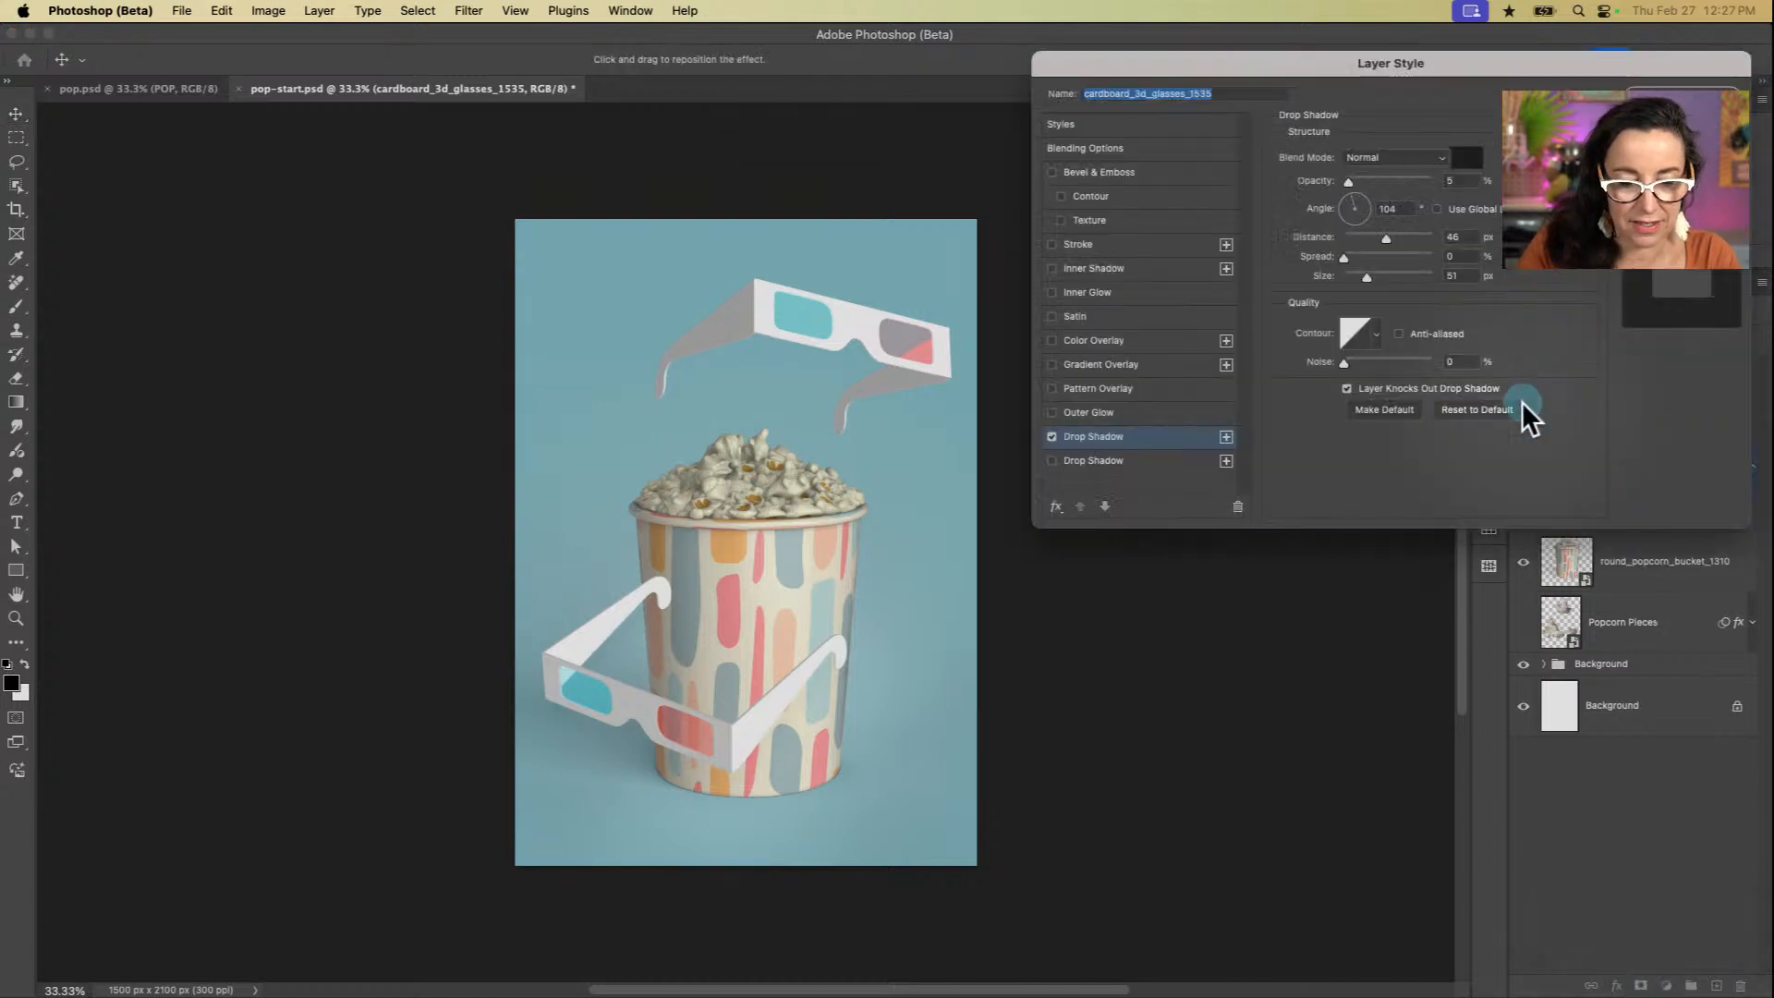
{"action": "left_click", "coordinate": [1346, 205]}
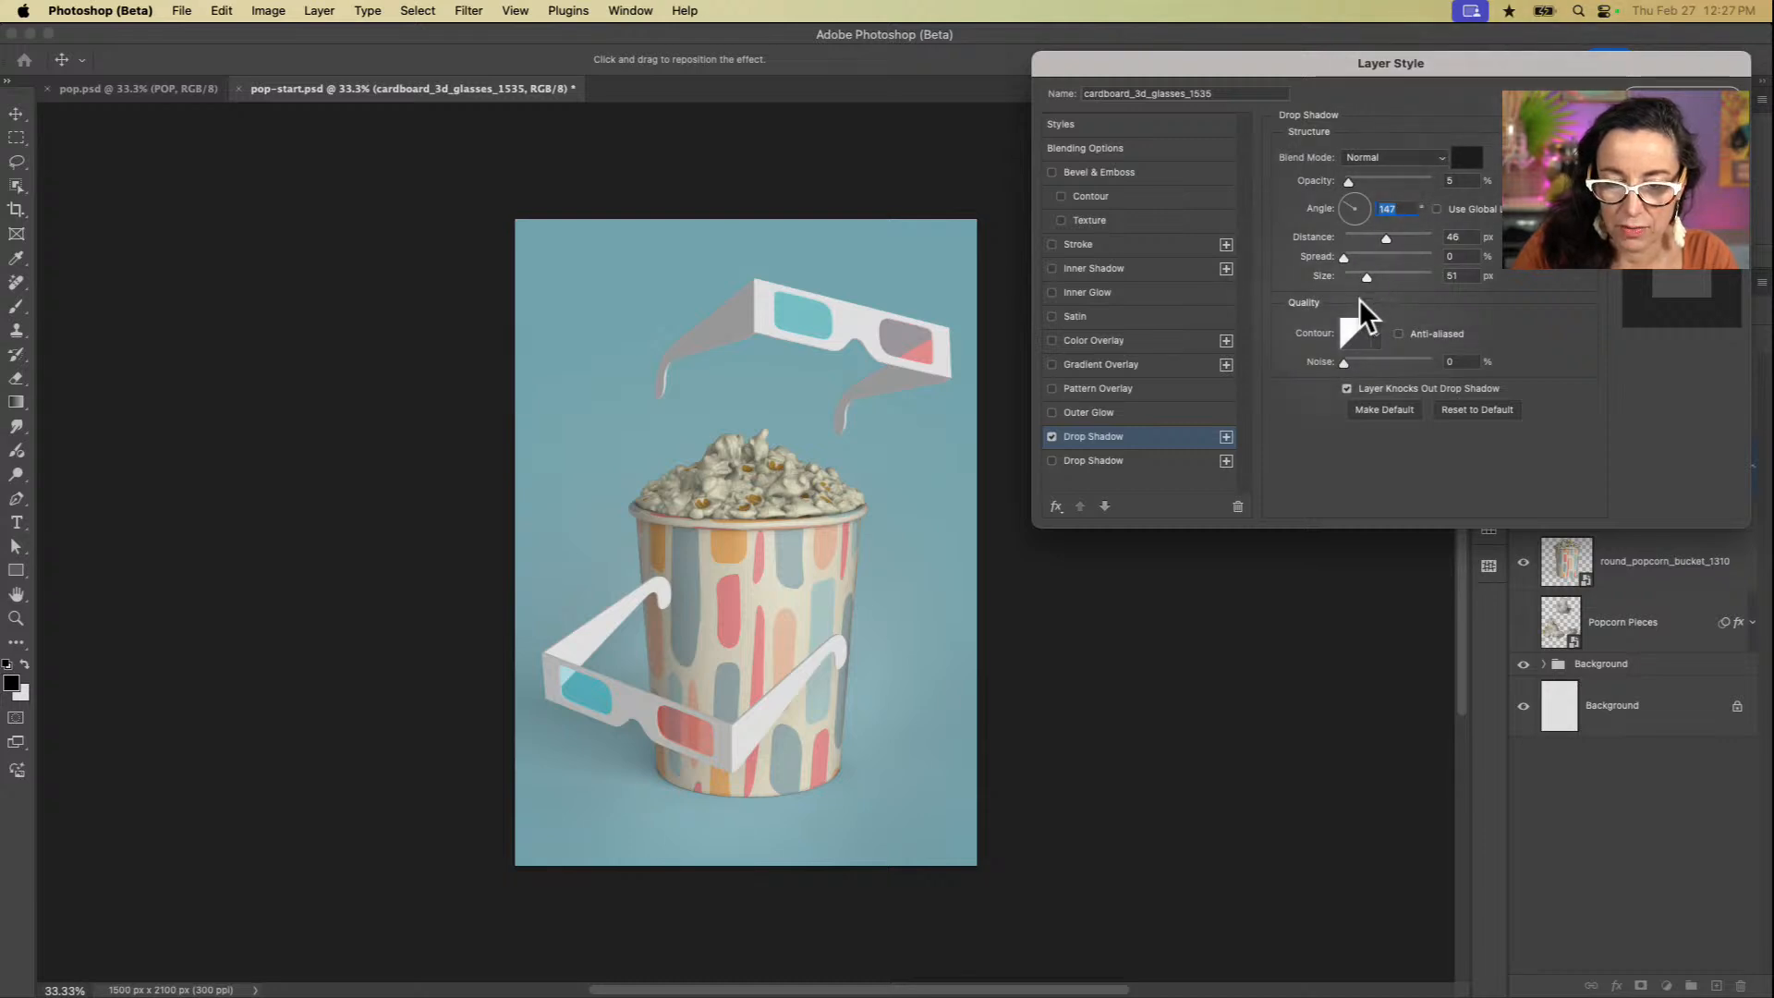
{"action": "left_click_drag", "start_coordinate": [1382, 237], "coordinate": [1384, 176]}
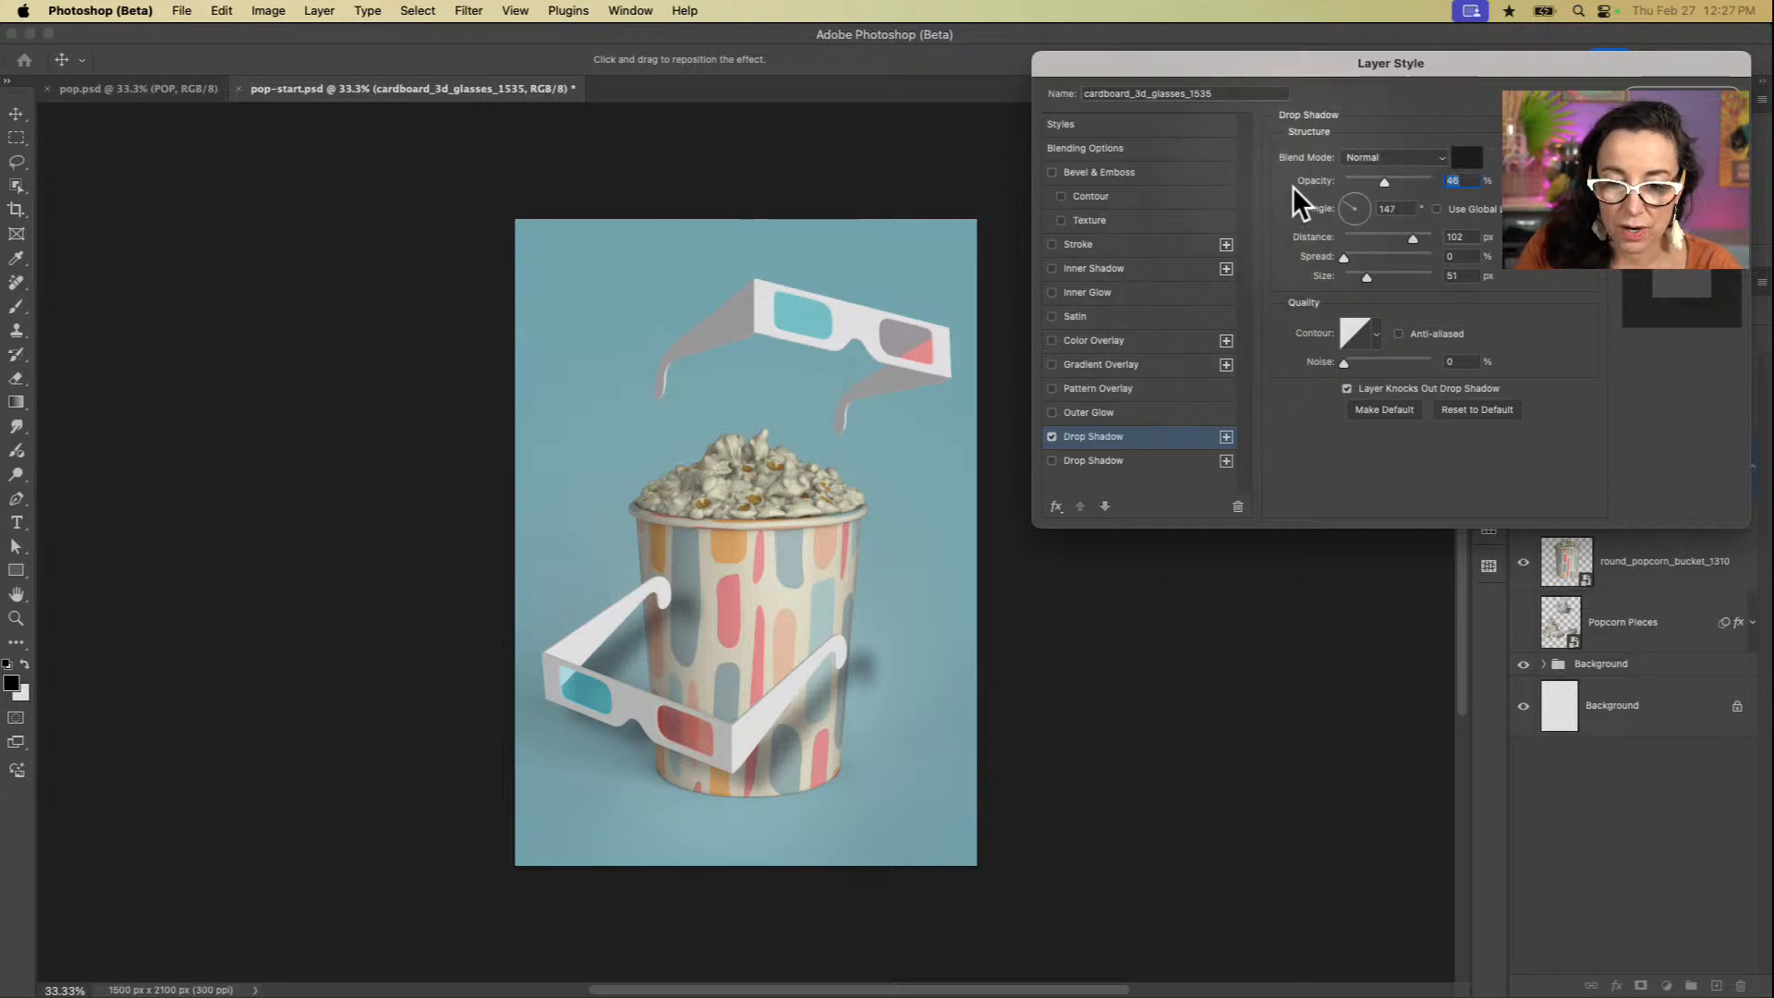
Step: Set the front glasses' drop shadow to an angle of -129° and 27% opacity, and apply it
{"action": "left_click_drag", "start_coordinate": [1339, 202], "coordinate": [1339, 220]}
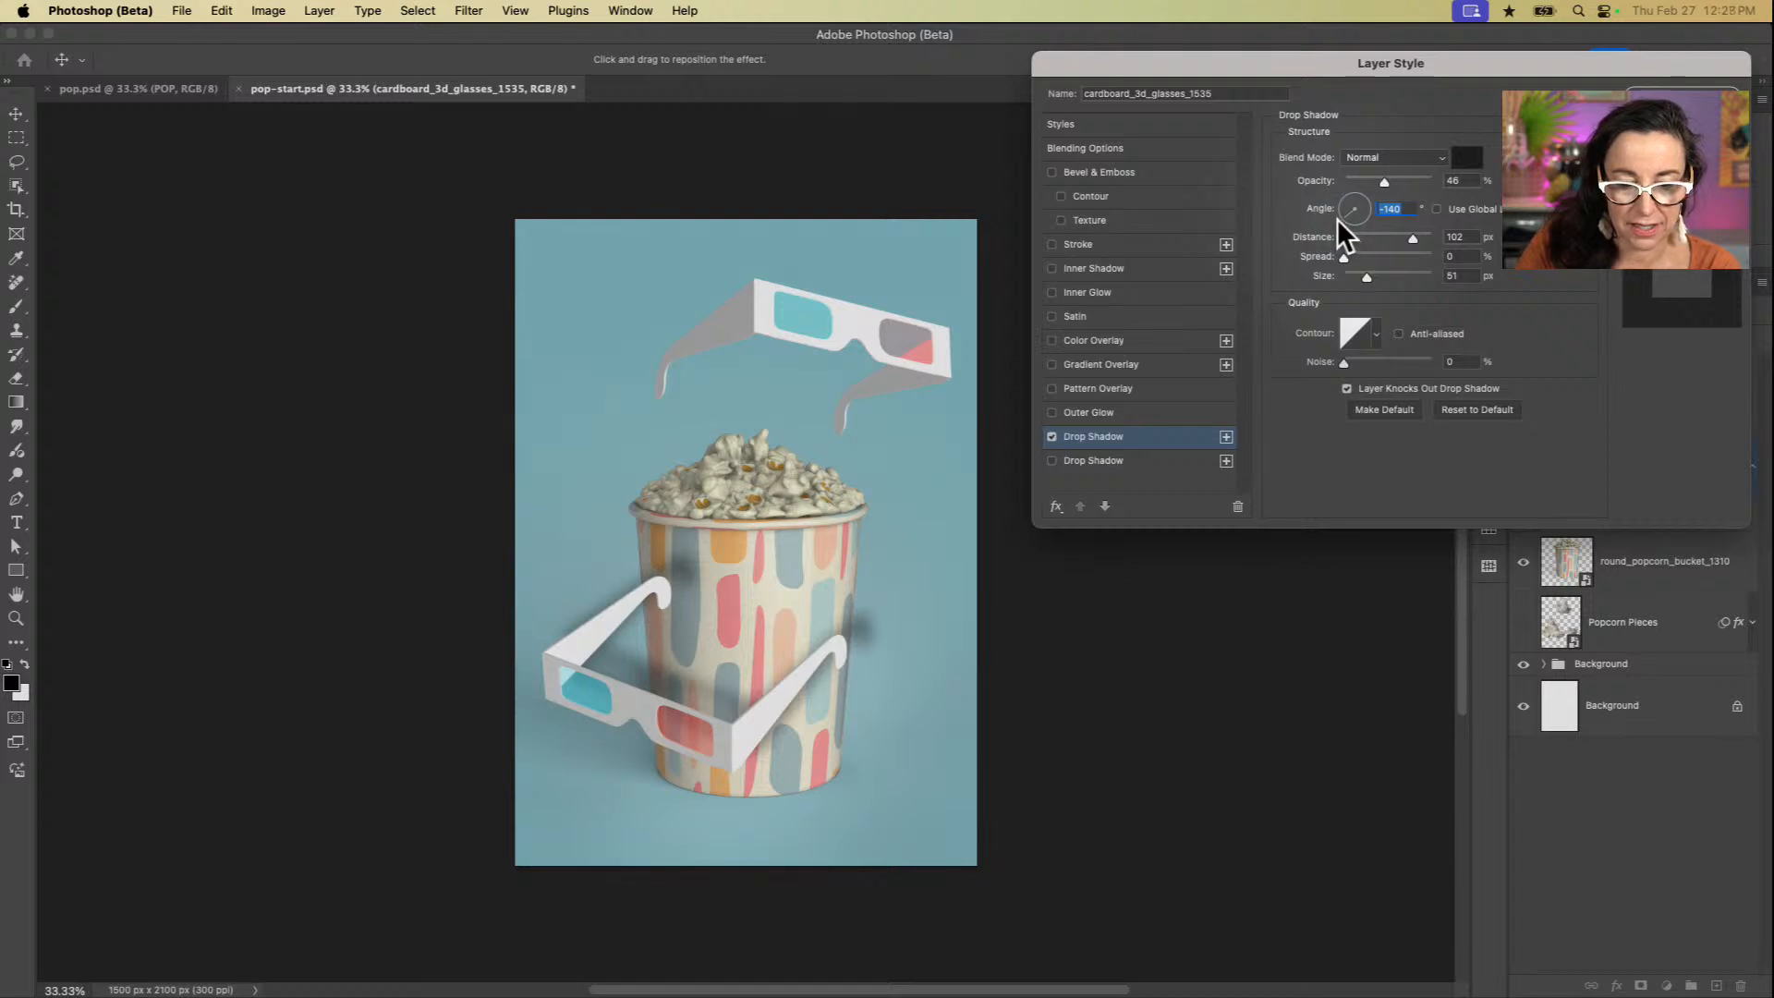
{"action": "left_click_drag", "start_coordinate": [1378, 220], "coordinate": [1360, 216]}
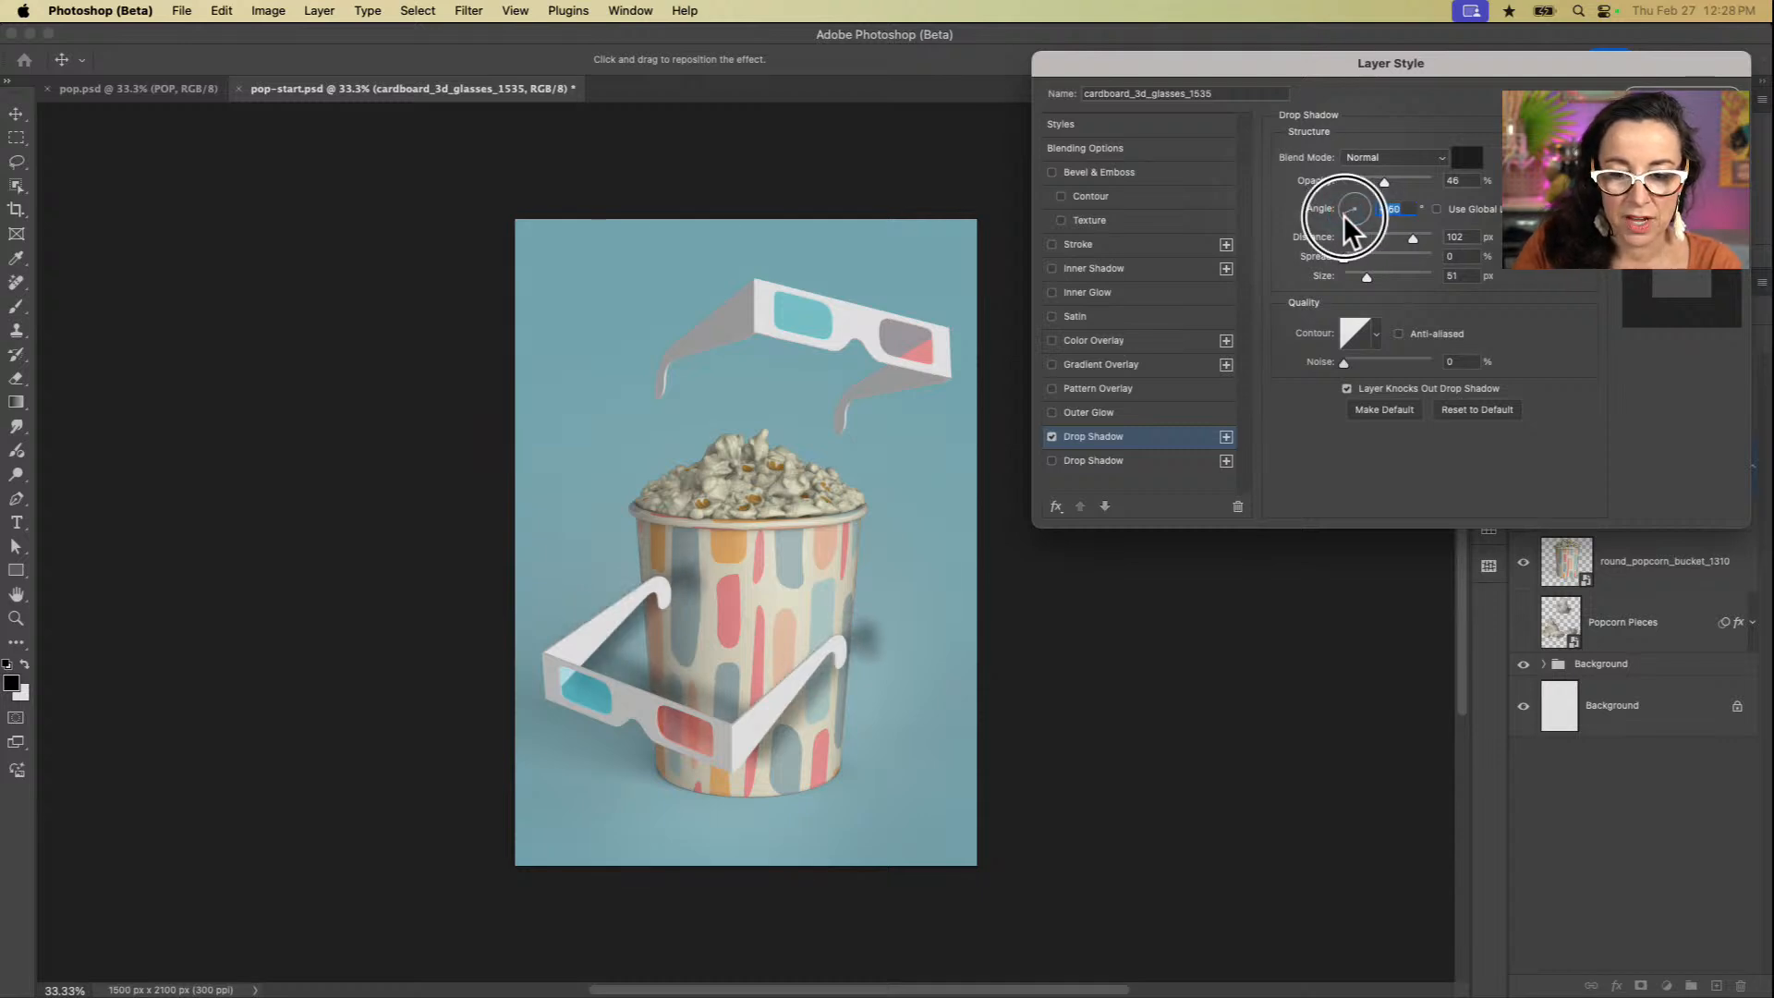
{"action": "left_click_drag", "start_coordinate": [1345, 218], "coordinate": [1346, 218]}
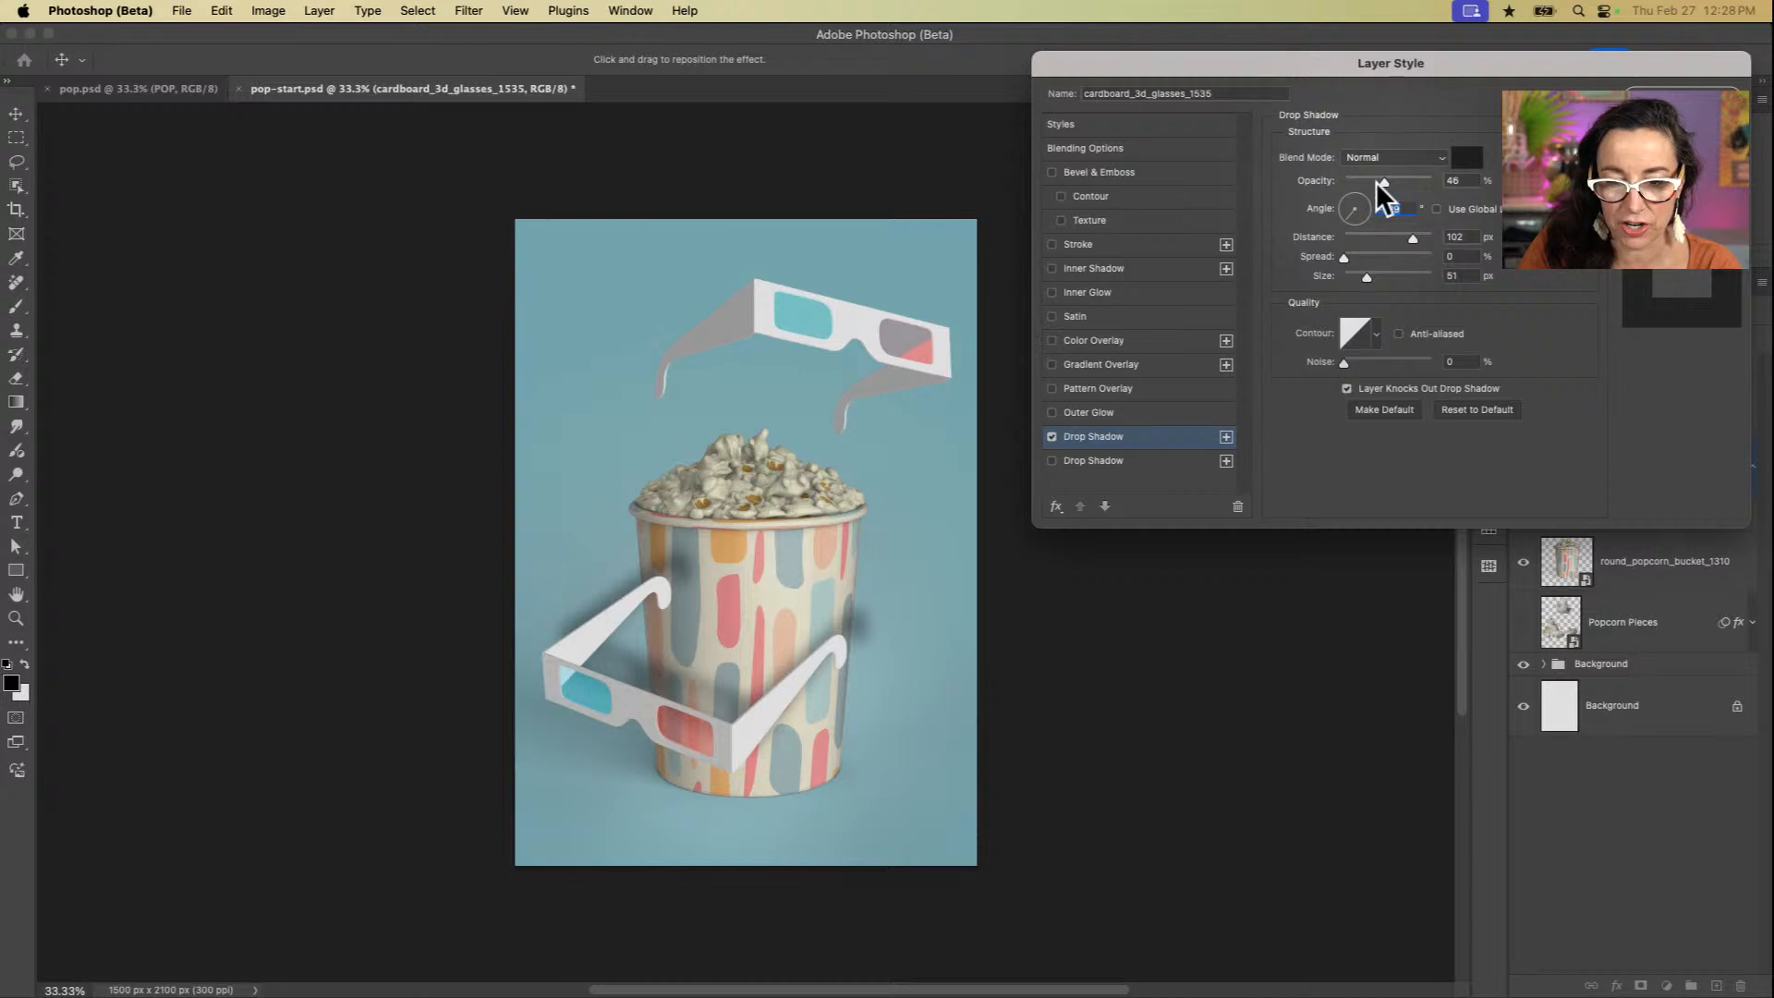
{"action": "left_click_drag", "start_coordinate": [1376, 181], "coordinate": [1368, 181]}
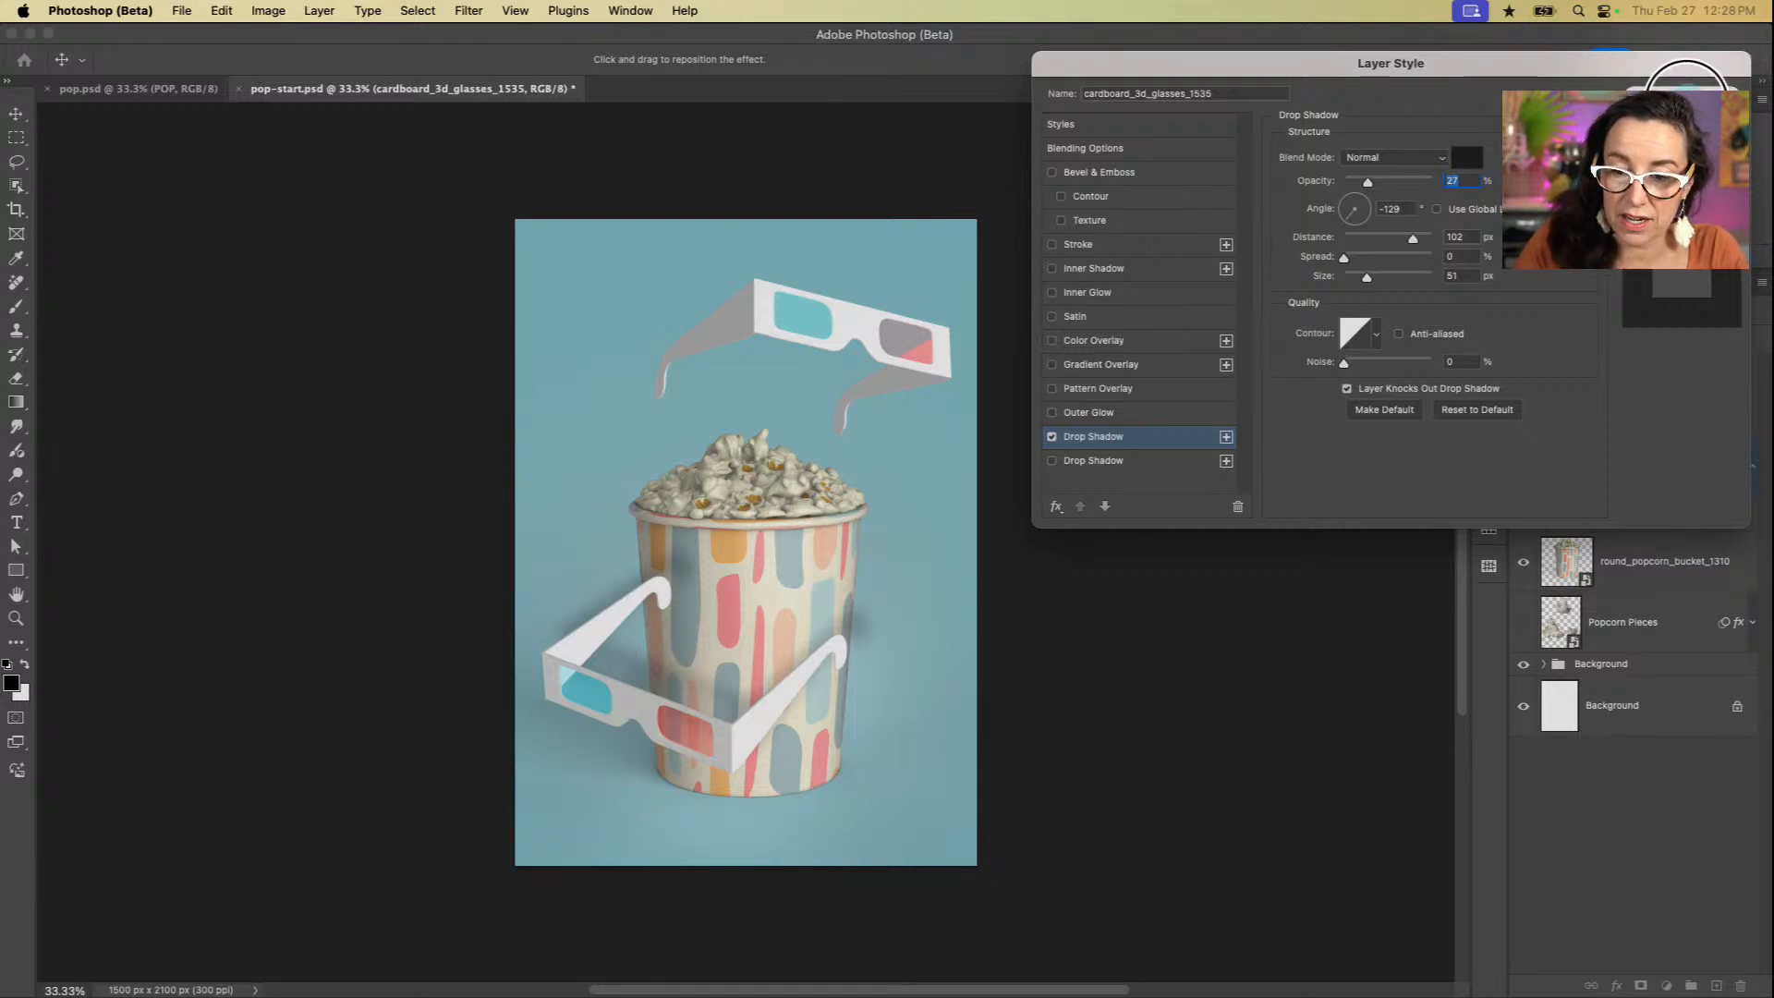
{"action": "key", "text": "Return"}
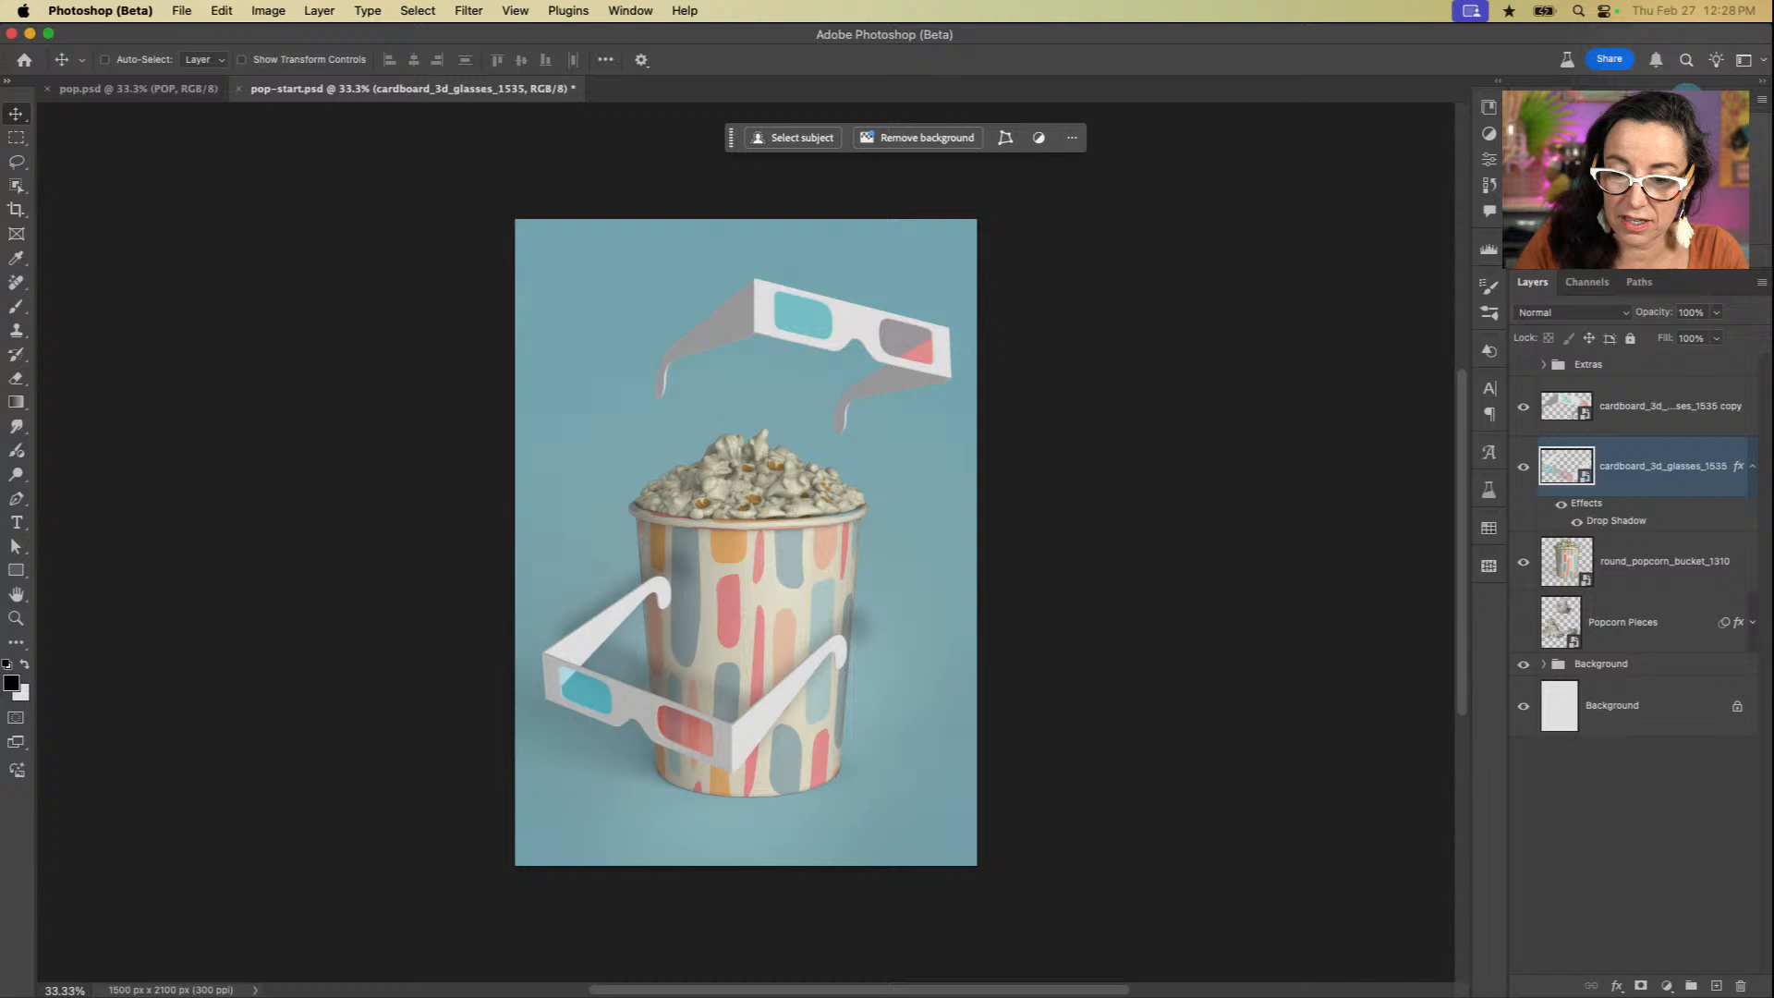
{"action": "double_click", "coordinate": [1661, 481]}
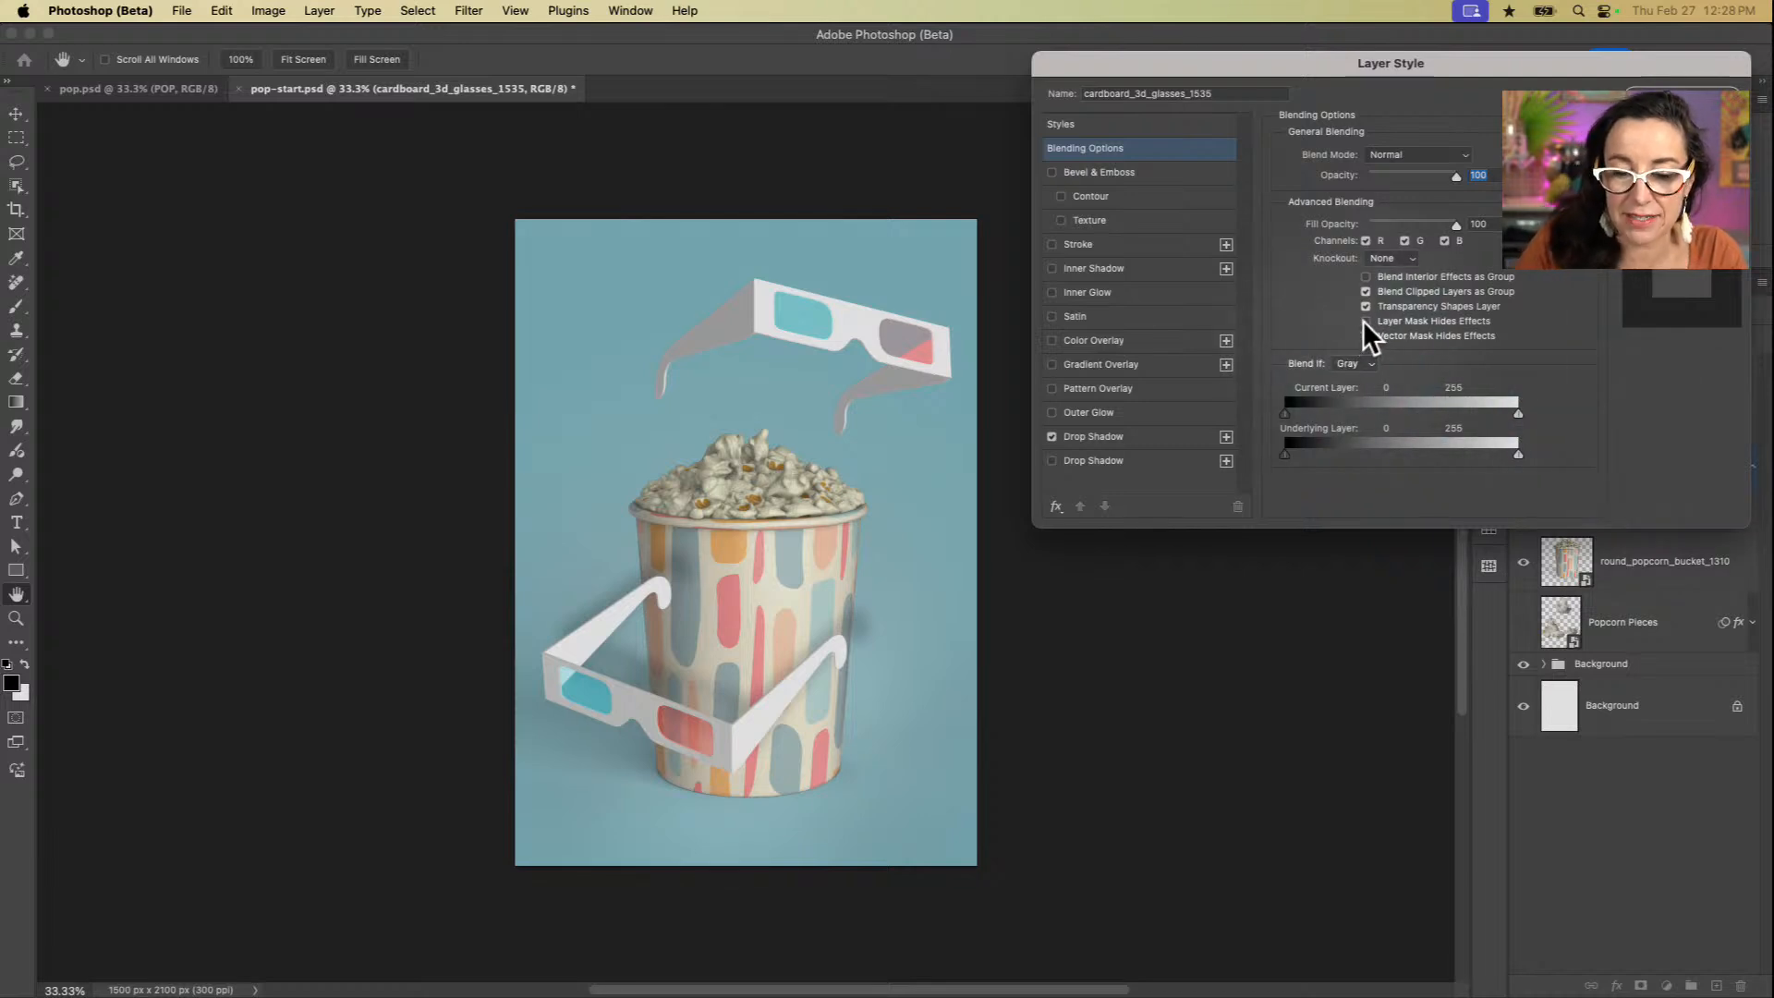
{"action": "left_click", "coordinate": [1365, 320]}
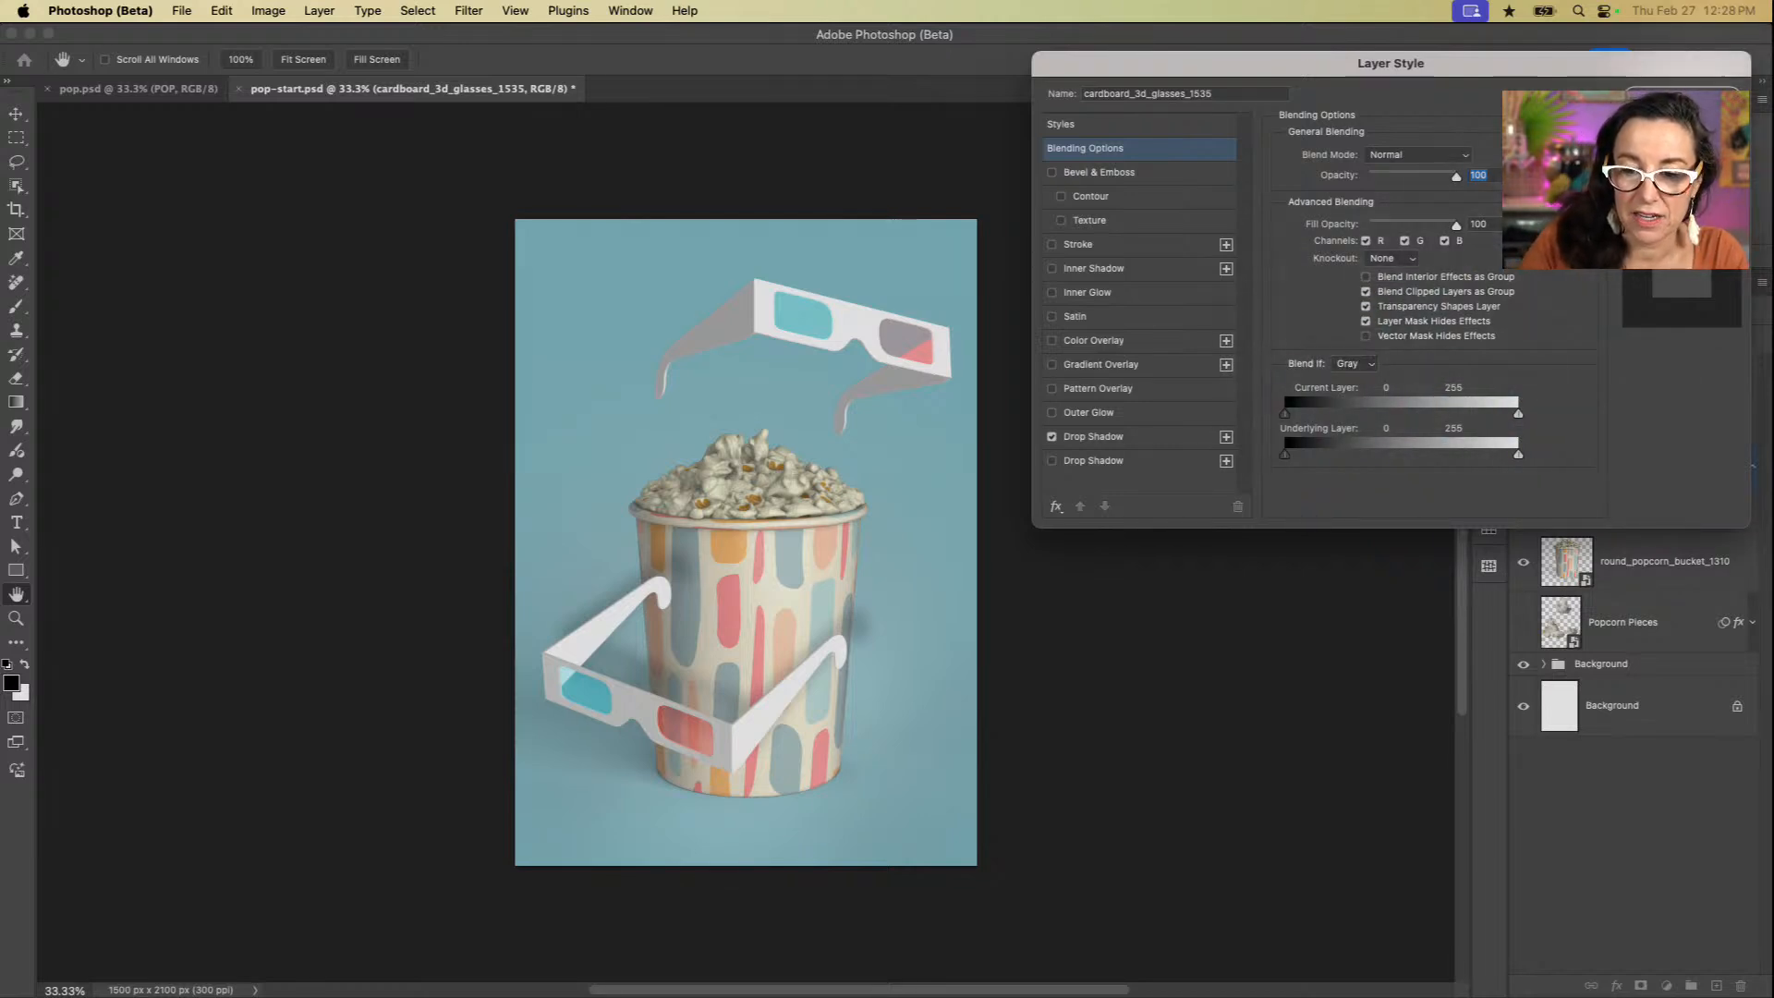
{"action": "key", "text": "Return"}
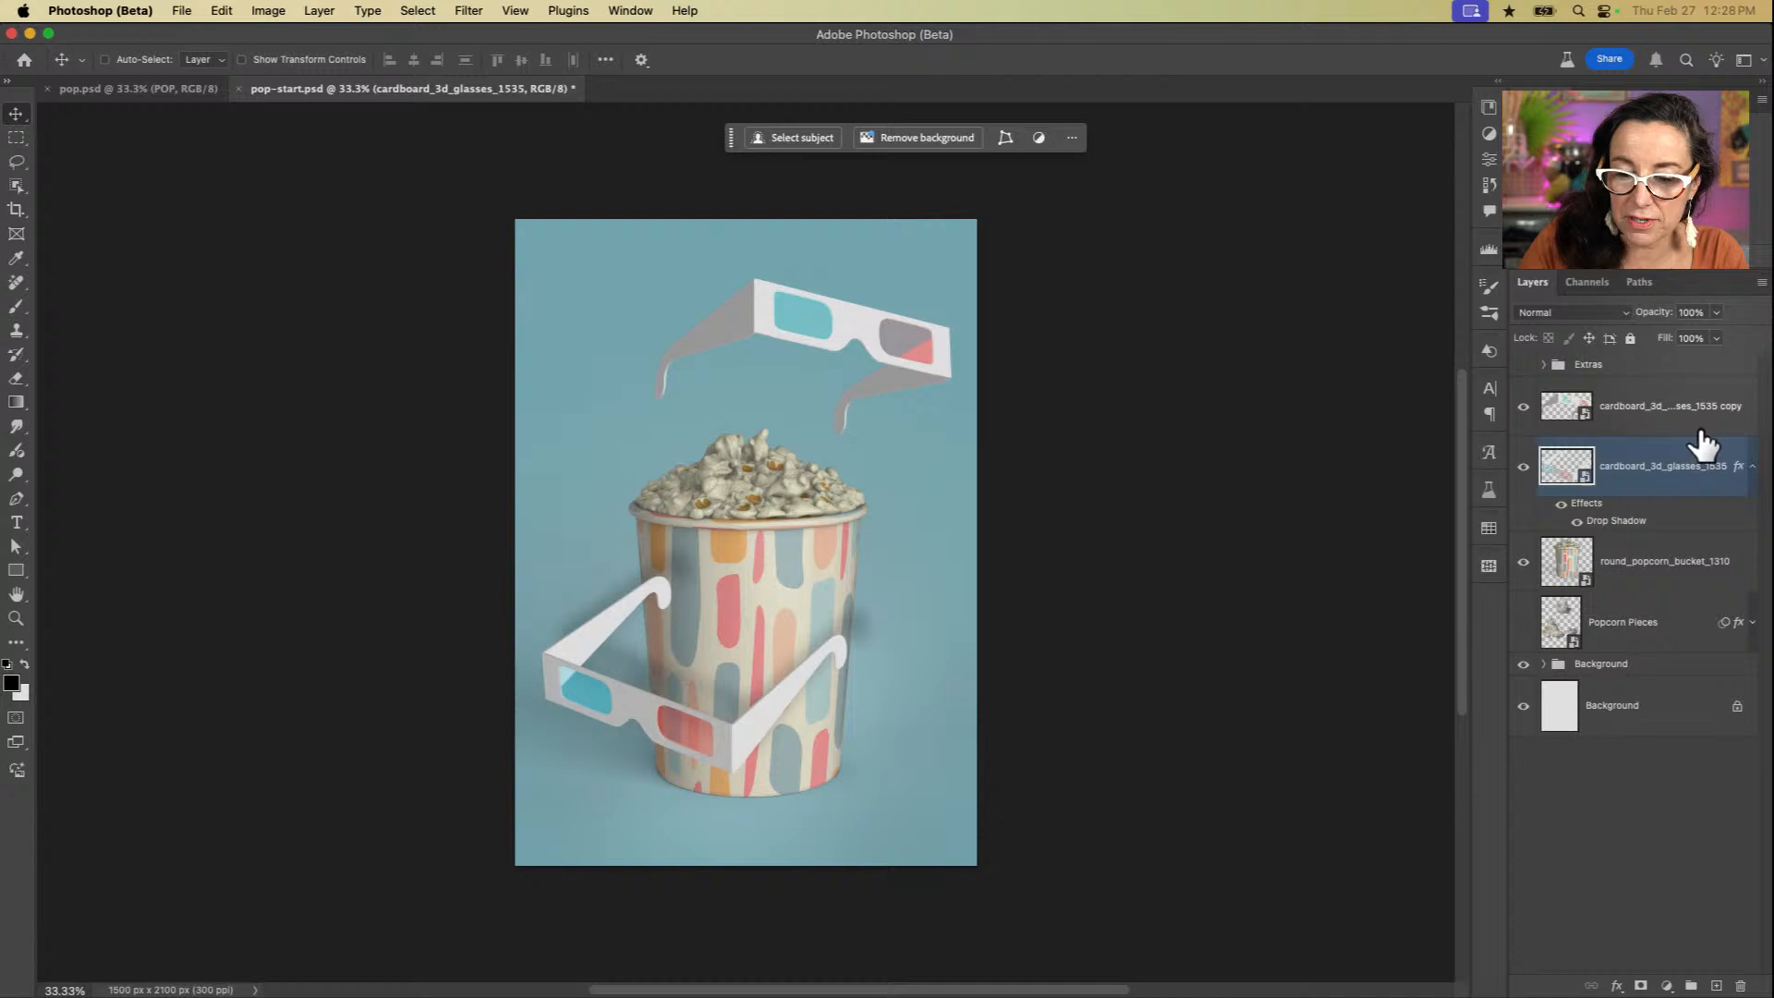
{"action": "double_click", "coordinate": [1664, 484]}
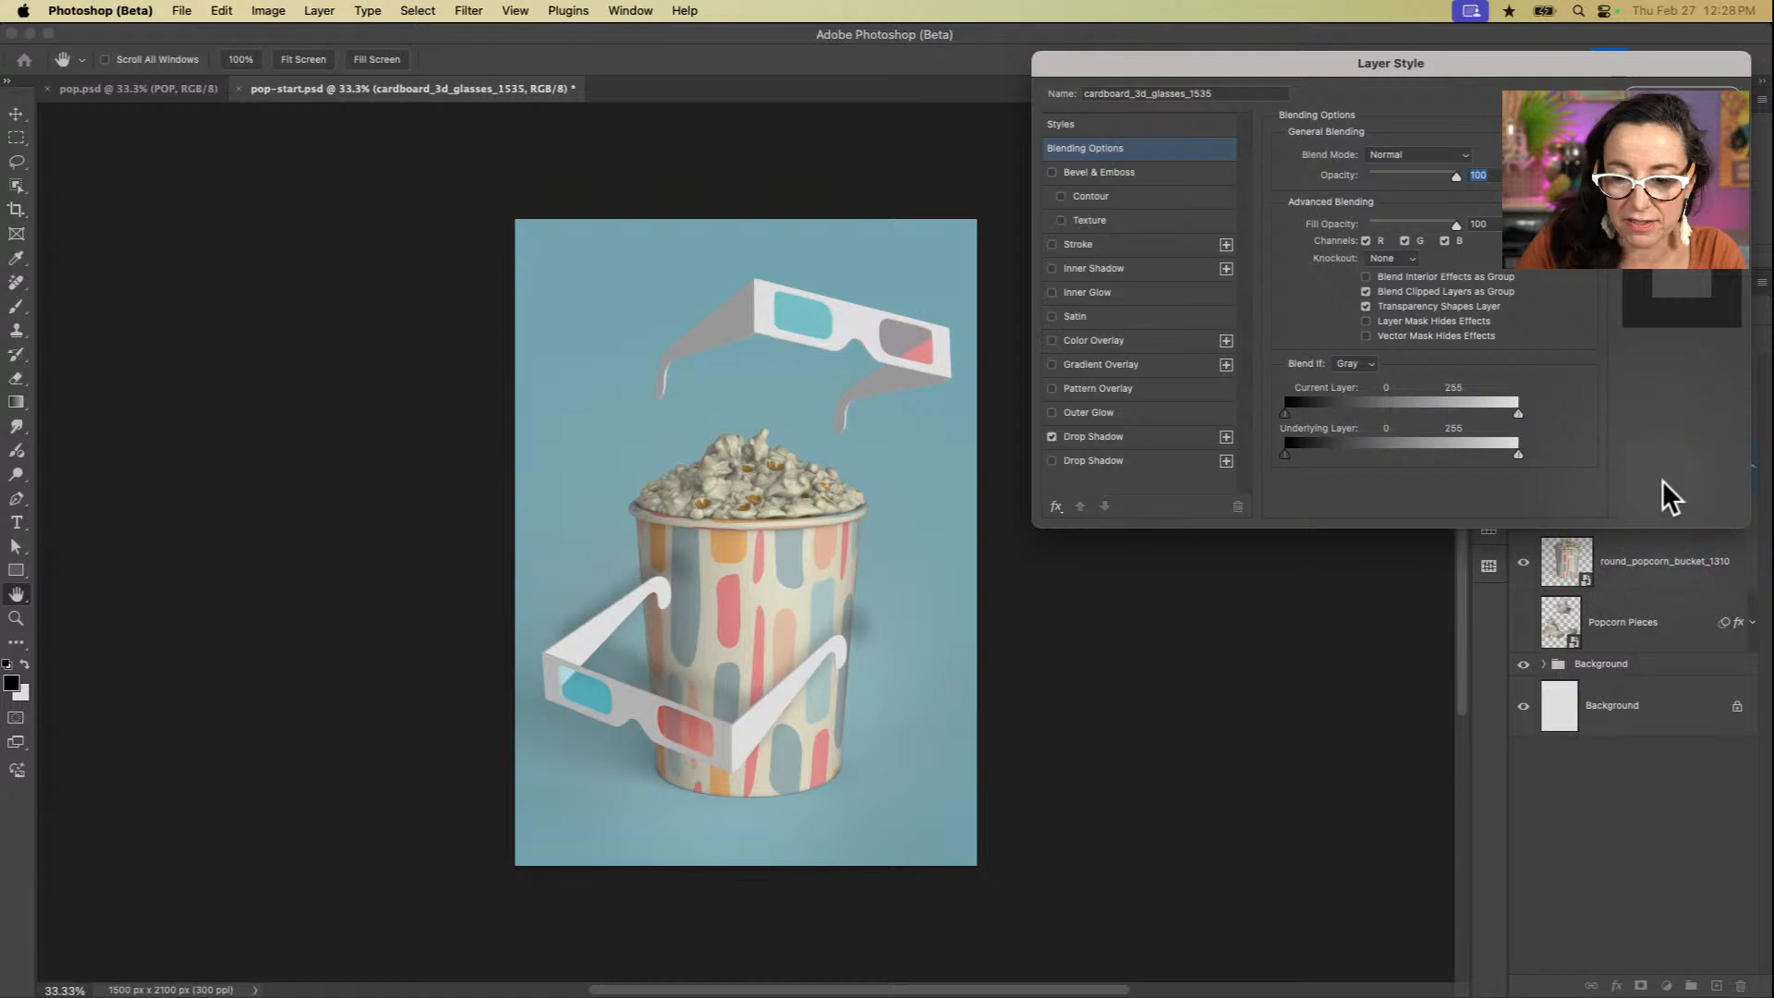
{"action": "left_click", "coordinate": [1682, 99]}
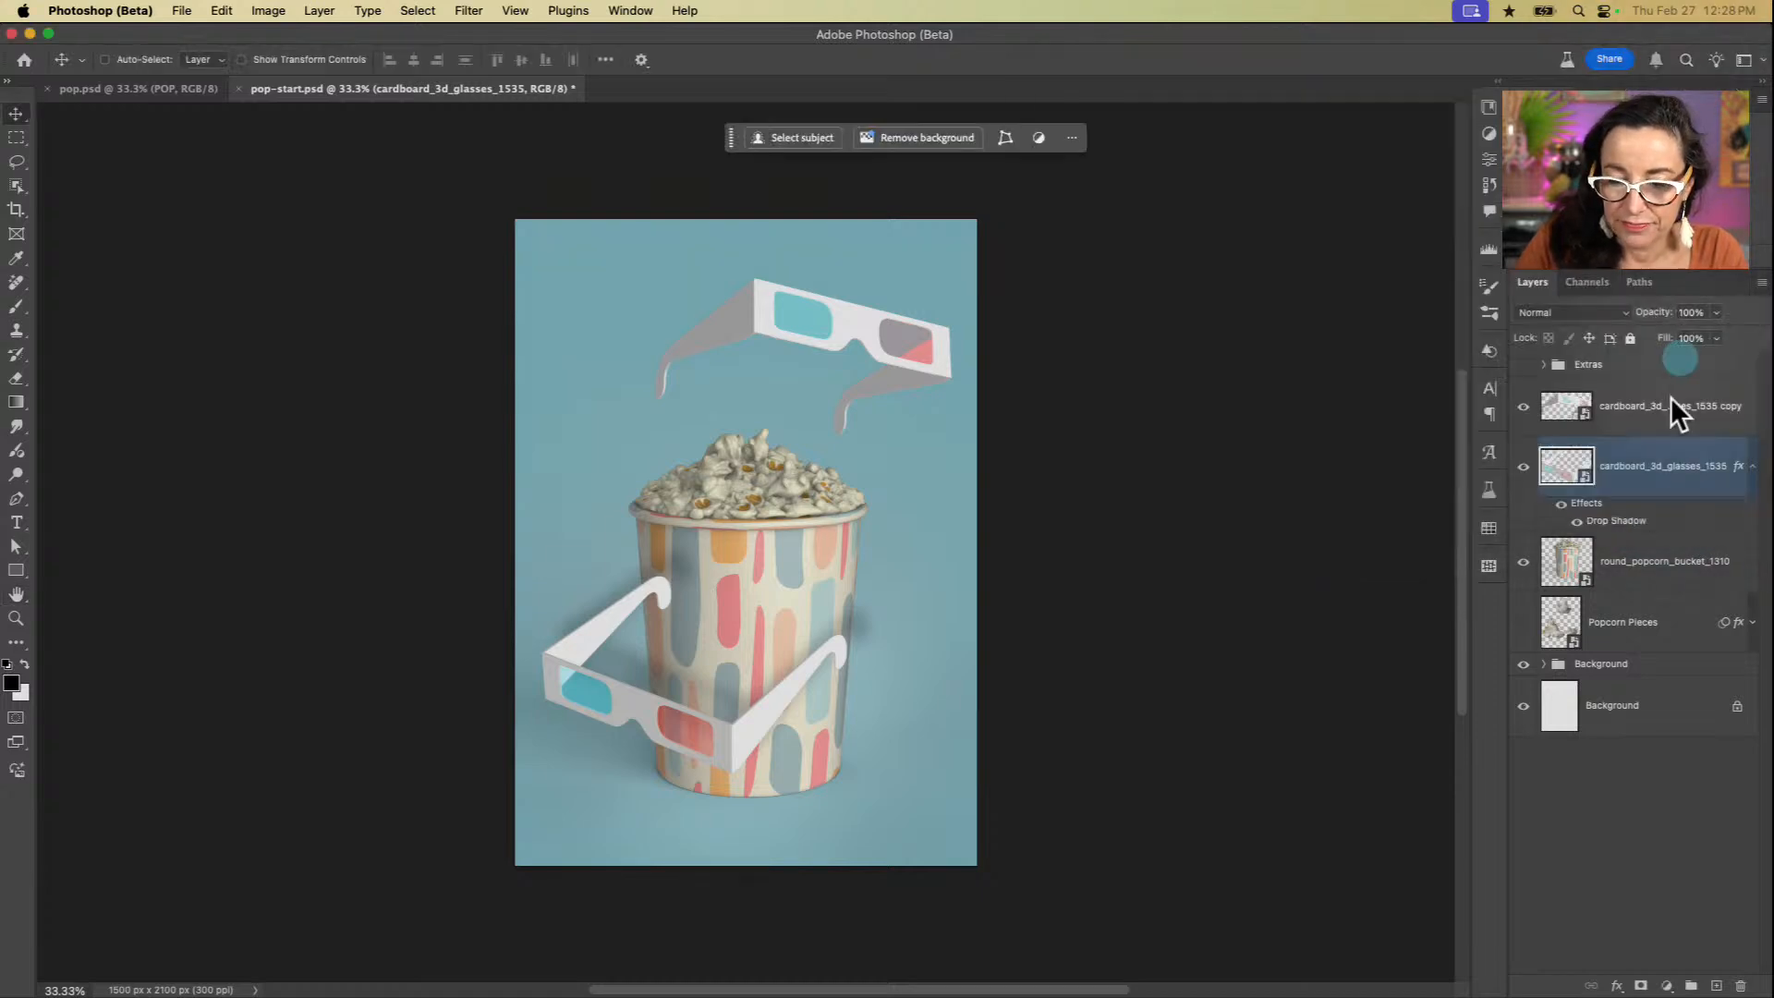
Step: Enable Layer Mask Hides Effects in the front glasses layer's blending options
{"action": "double_click", "coordinate": [1654, 486]}
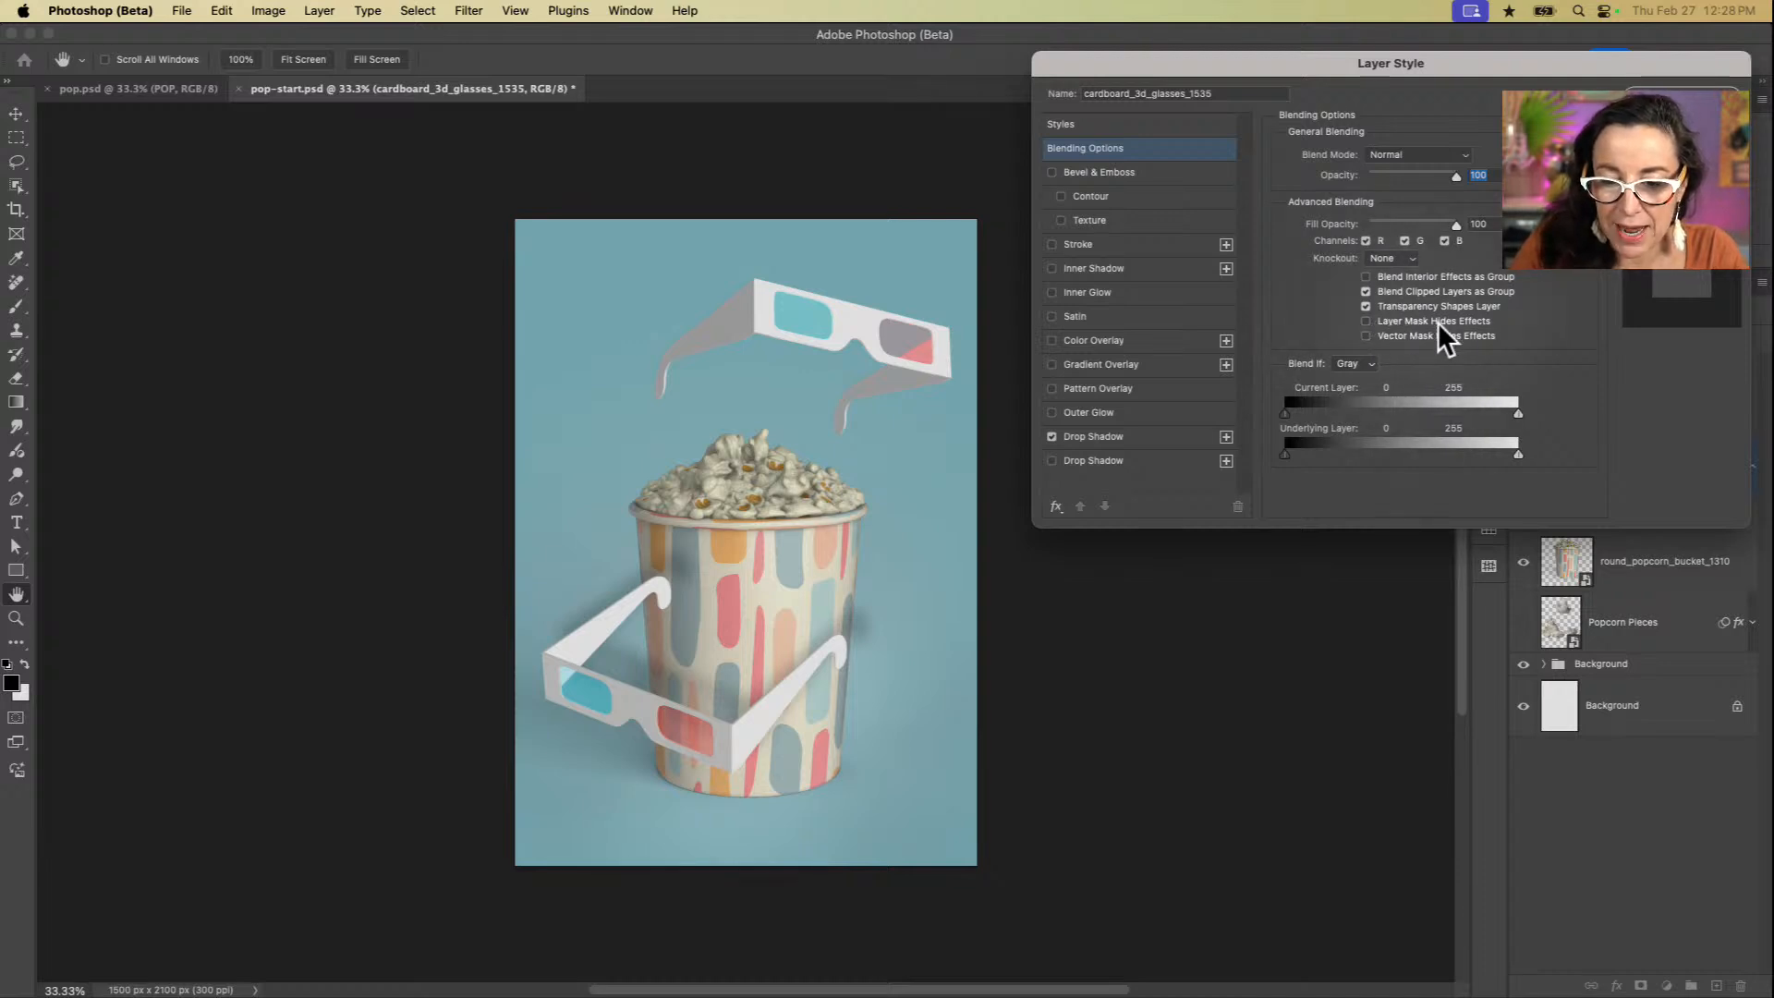
{"action": "left_click", "coordinate": [1366, 321]}
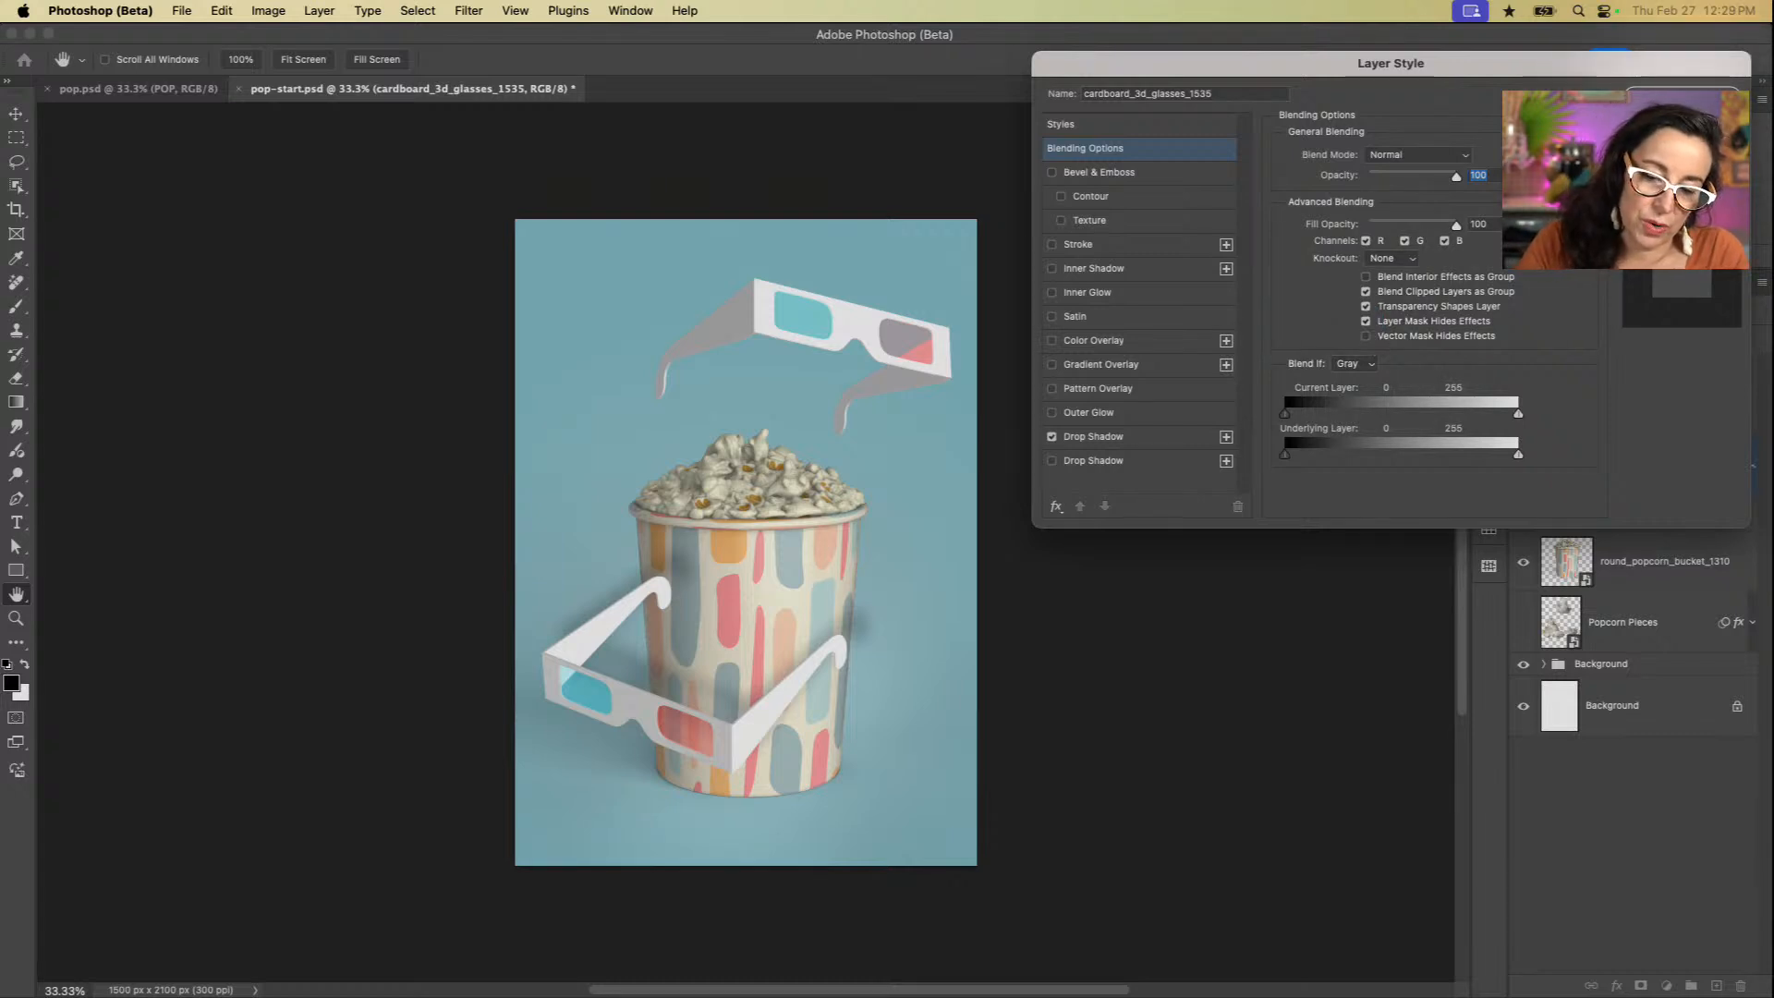
{"action": "key", "text": "Return"}
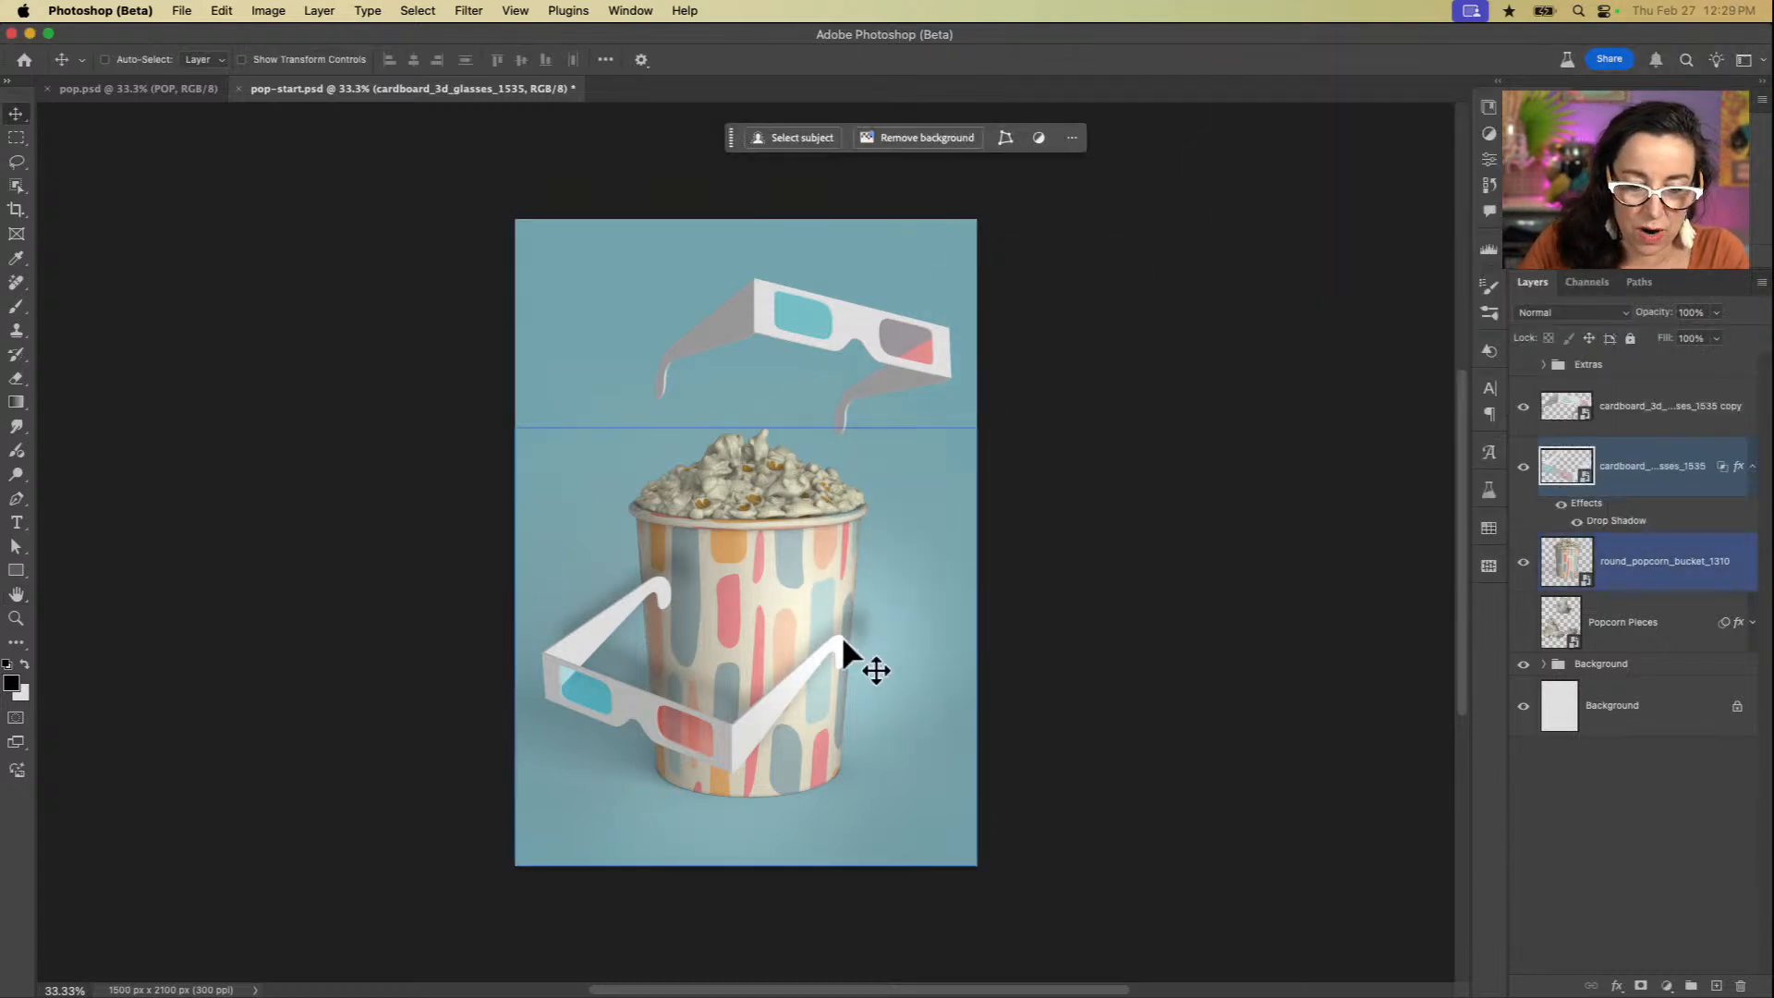
{"action": "left_click", "coordinate": [784, 672], "text": "super"}
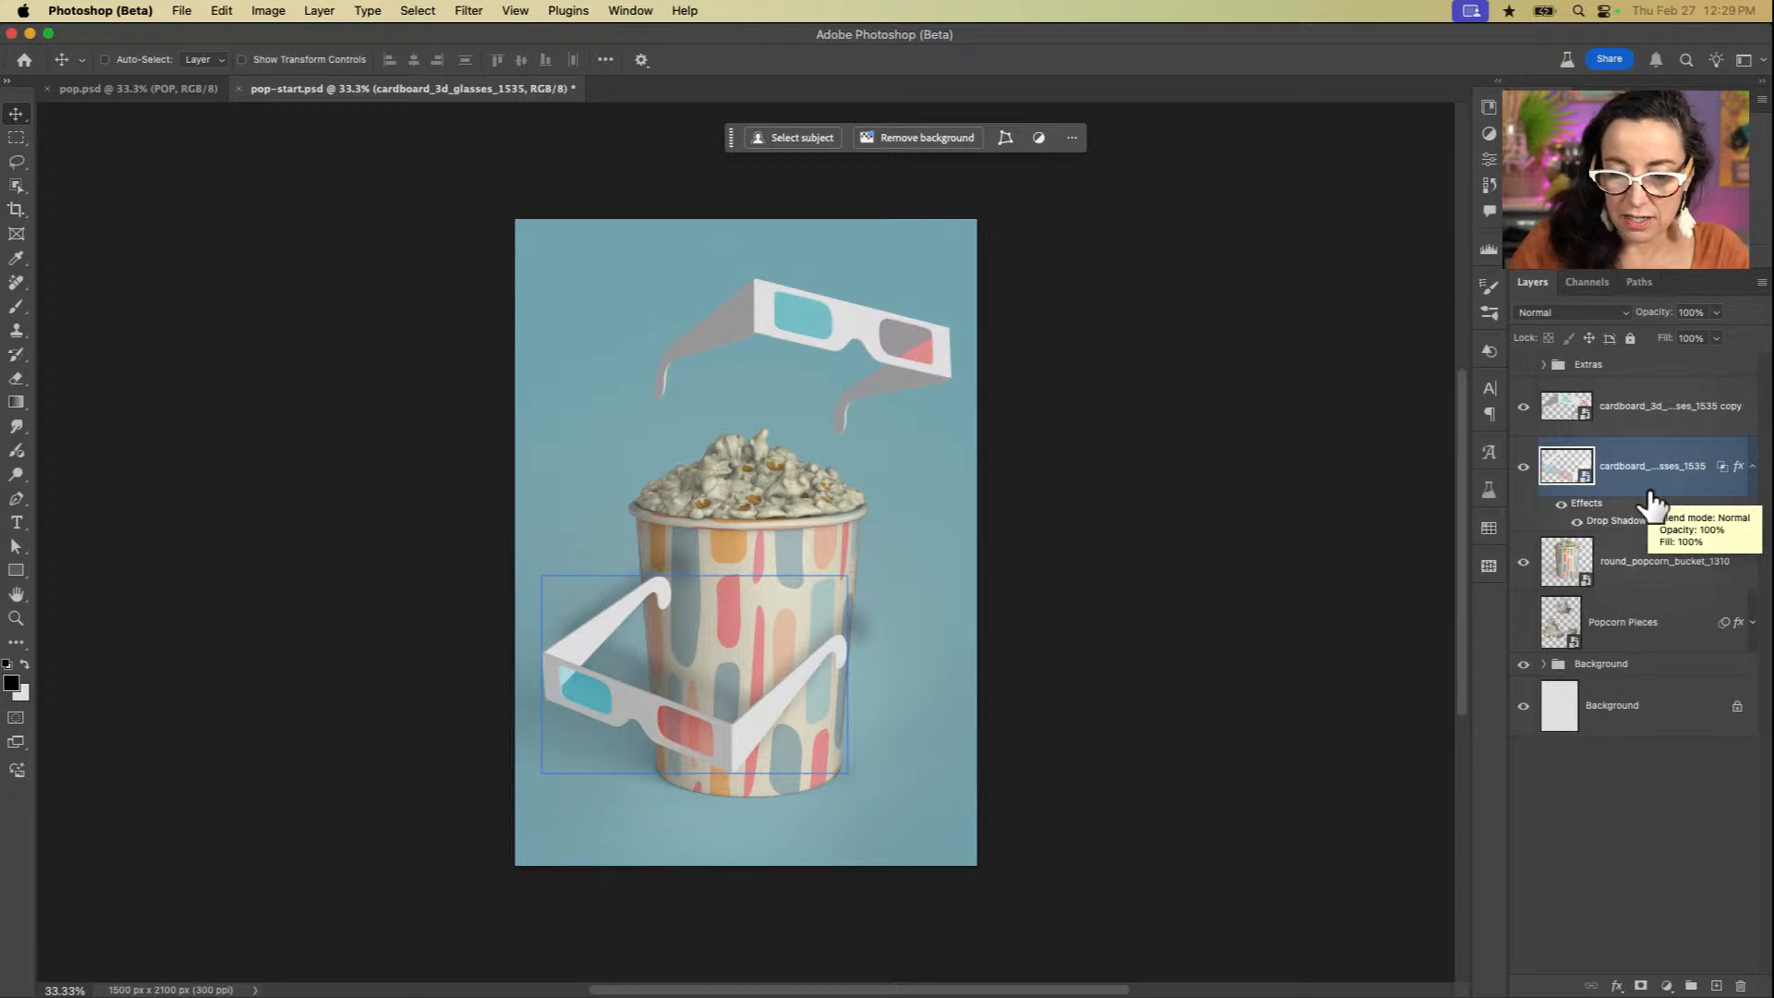
{"action": "left_click", "coordinate": [1568, 473], "text": "super"}
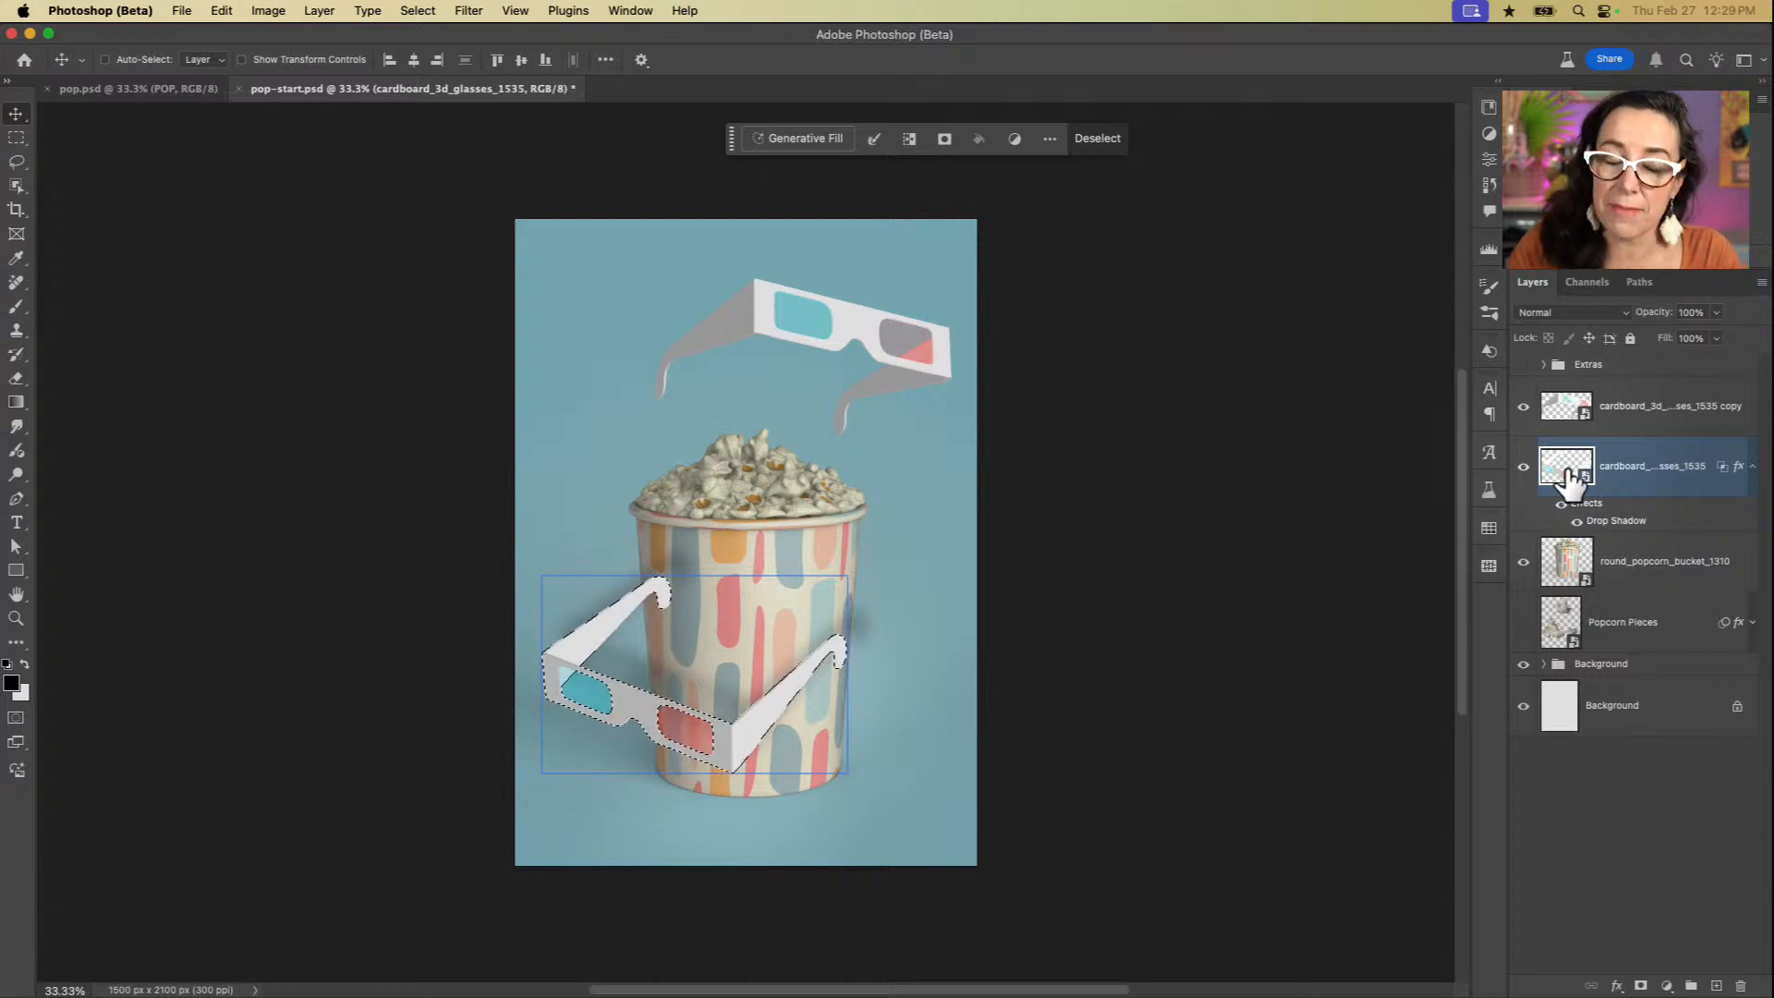
{"action": "left_click", "coordinate": [1574, 565]}
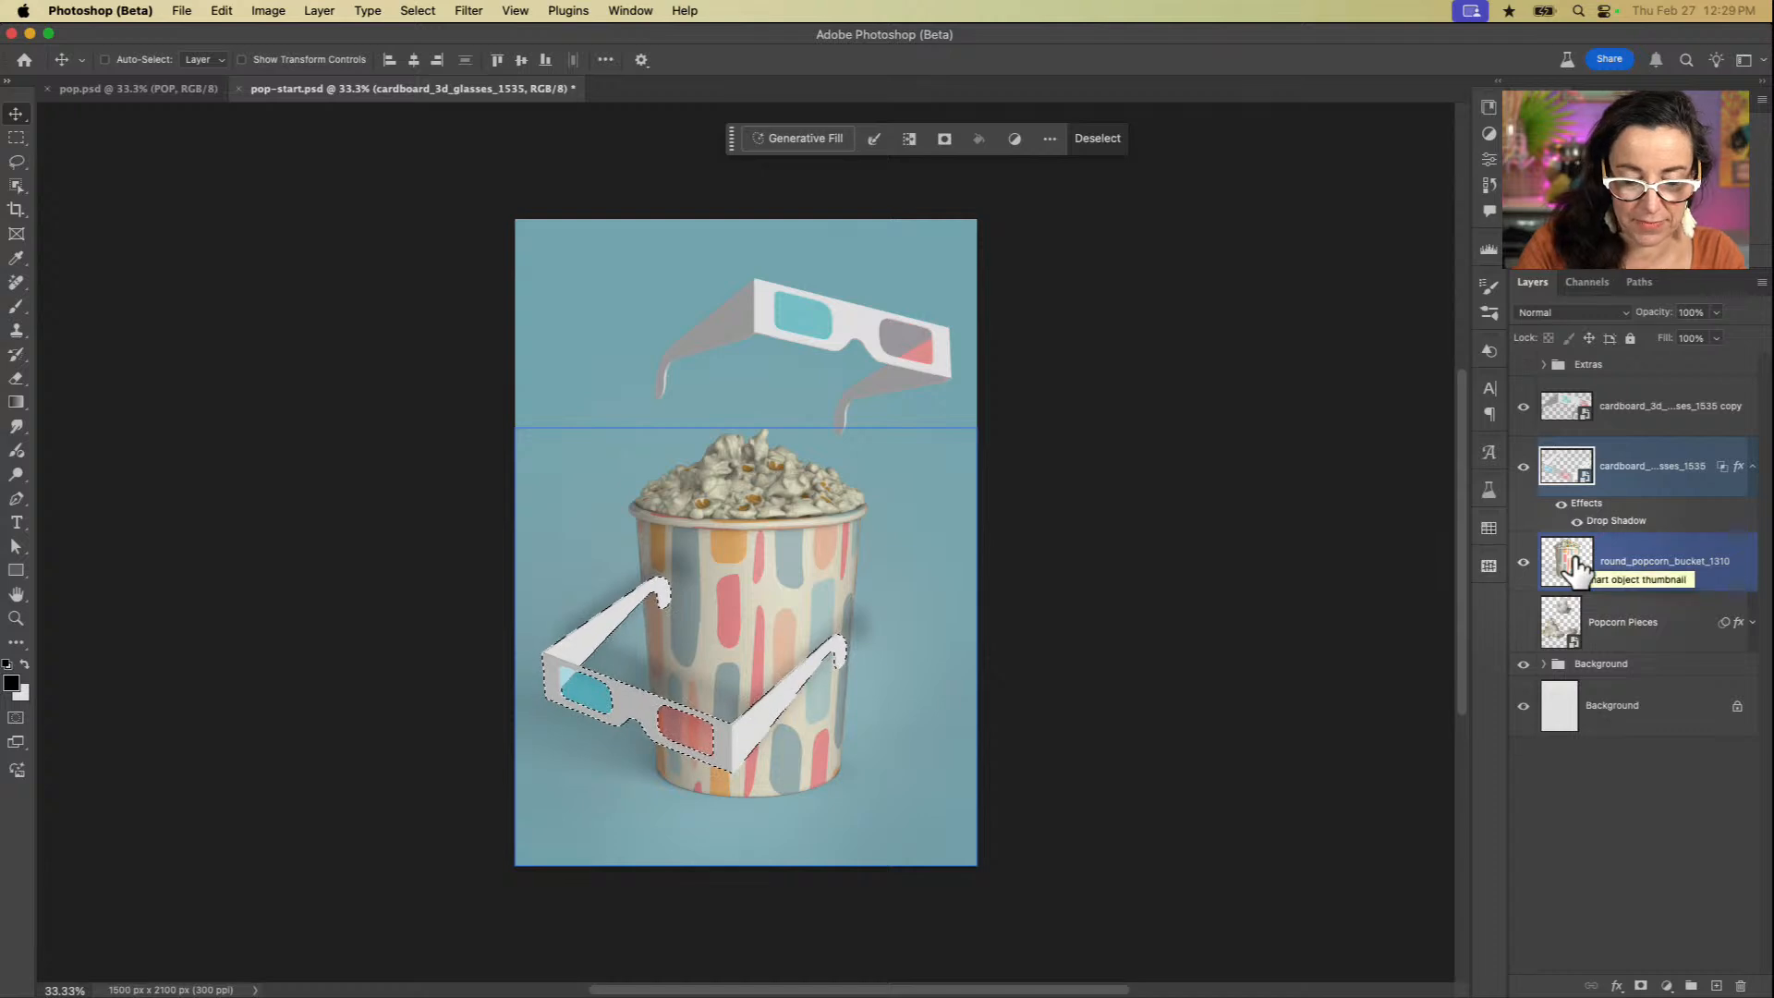
{"action": "key", "text": "o"}
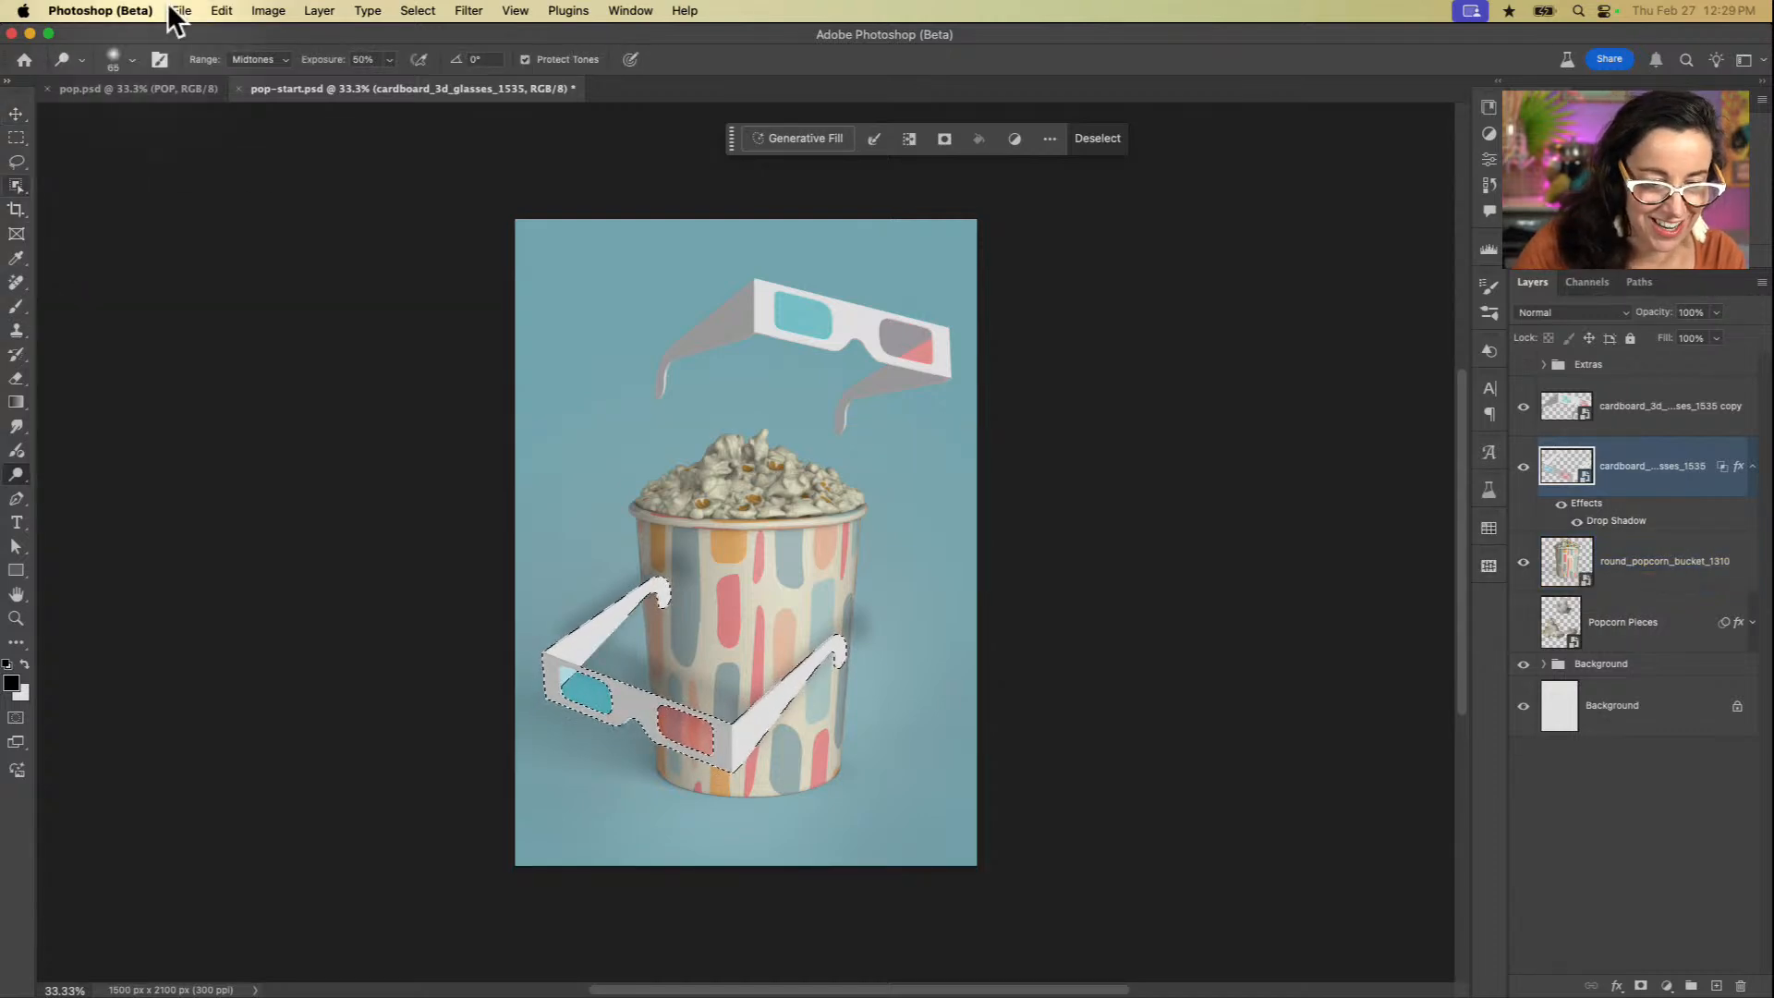
{"action": "left_click", "coordinate": [17, 184]}
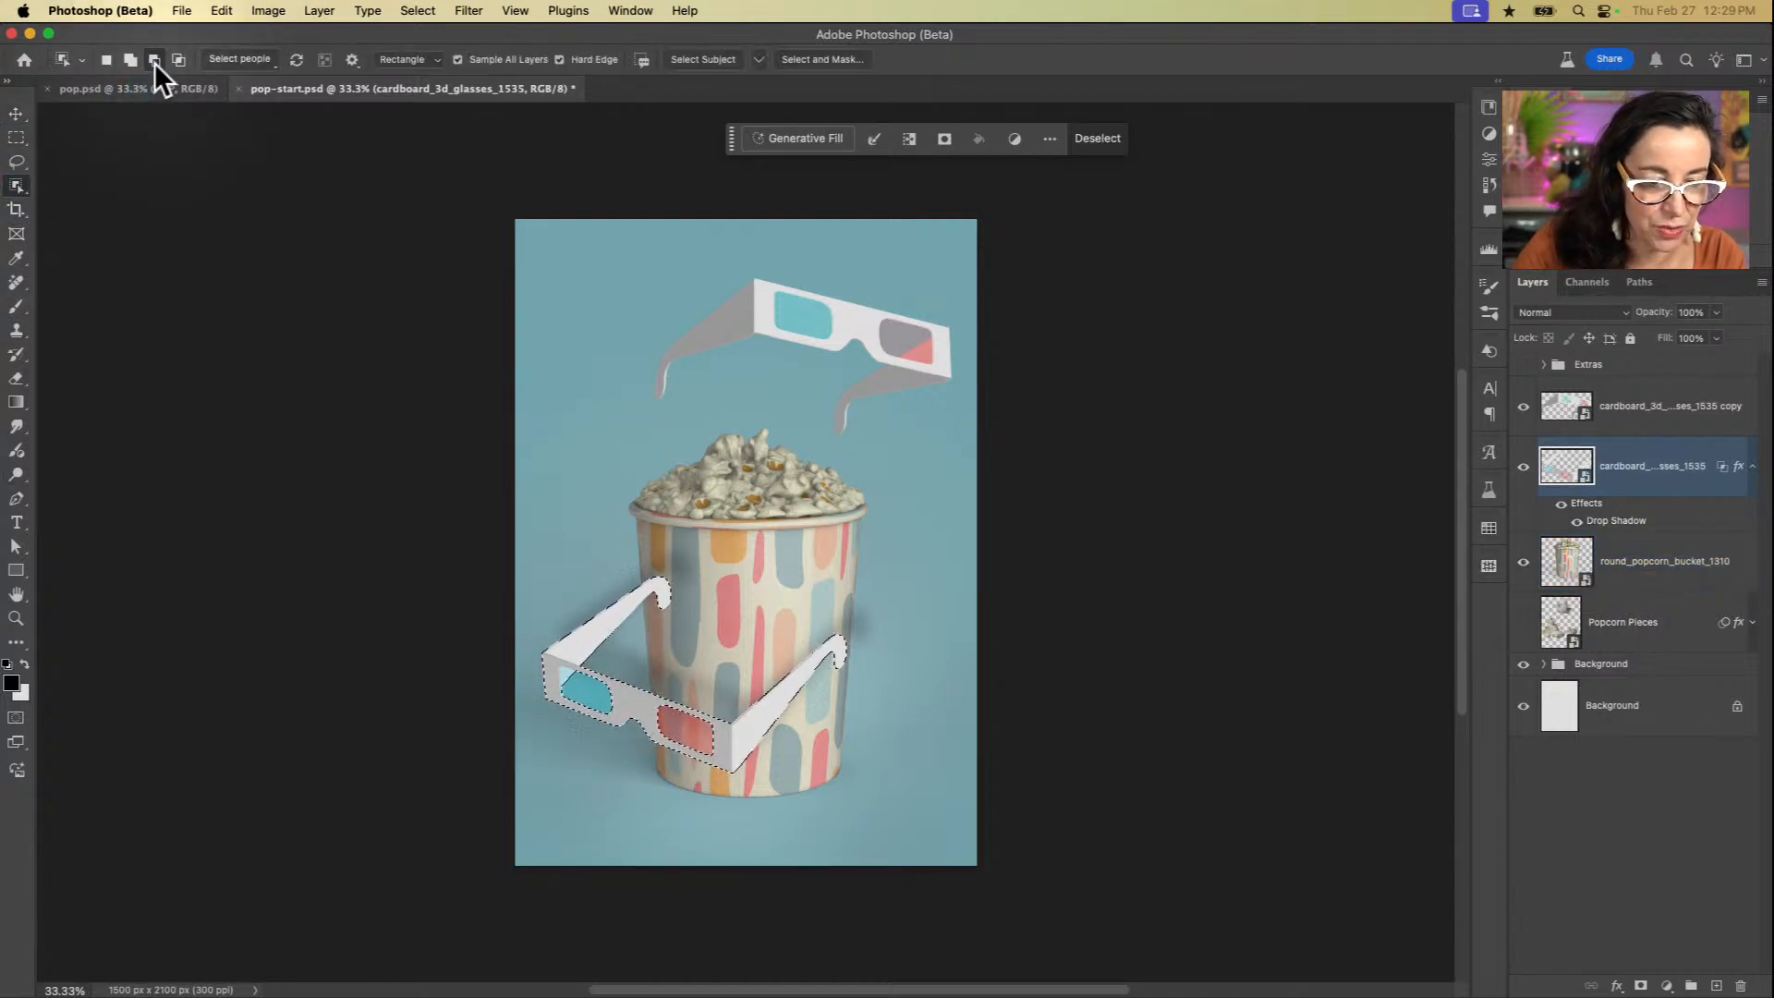
{"action": "left_click", "coordinate": [742, 614]}
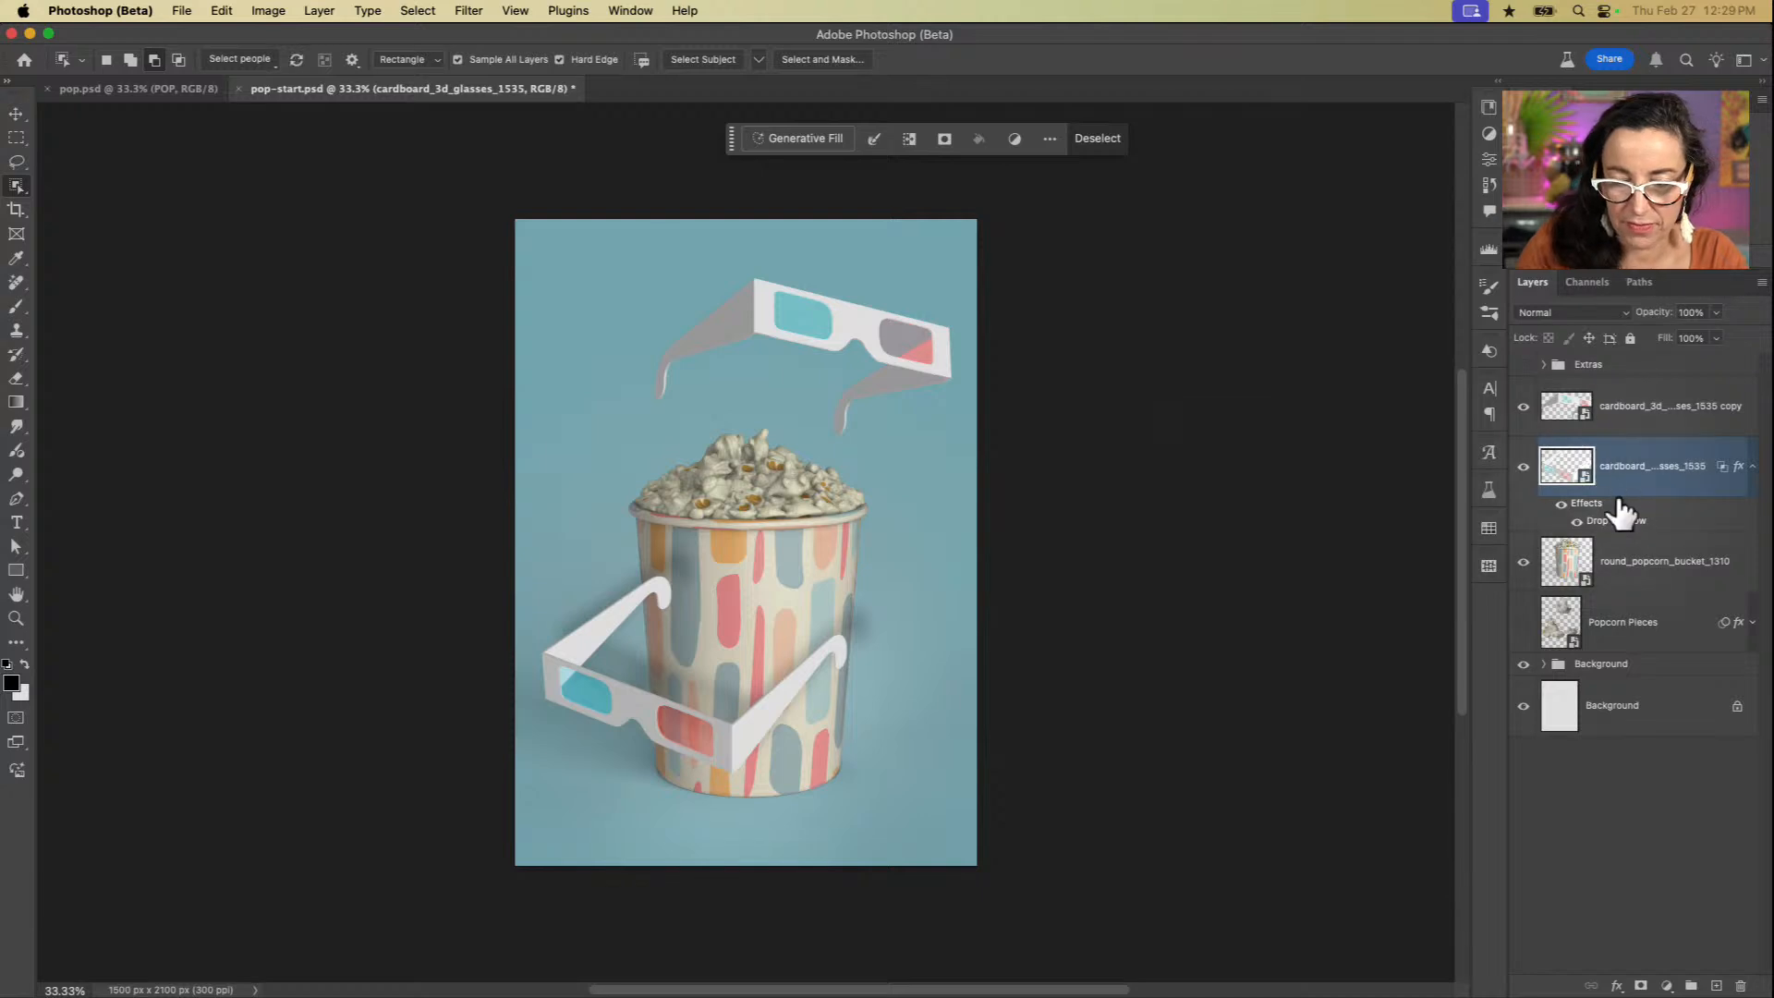
{"action": "mouse_move", "coordinate": [1619, 508]}
{"action": "left_mouse_down"}
{"action": "mouse_move", "coordinate": [1731, 819]}
{"action": "mouse_move", "coordinate": [1605, 509]}
{"action": "left_mouse_up"}
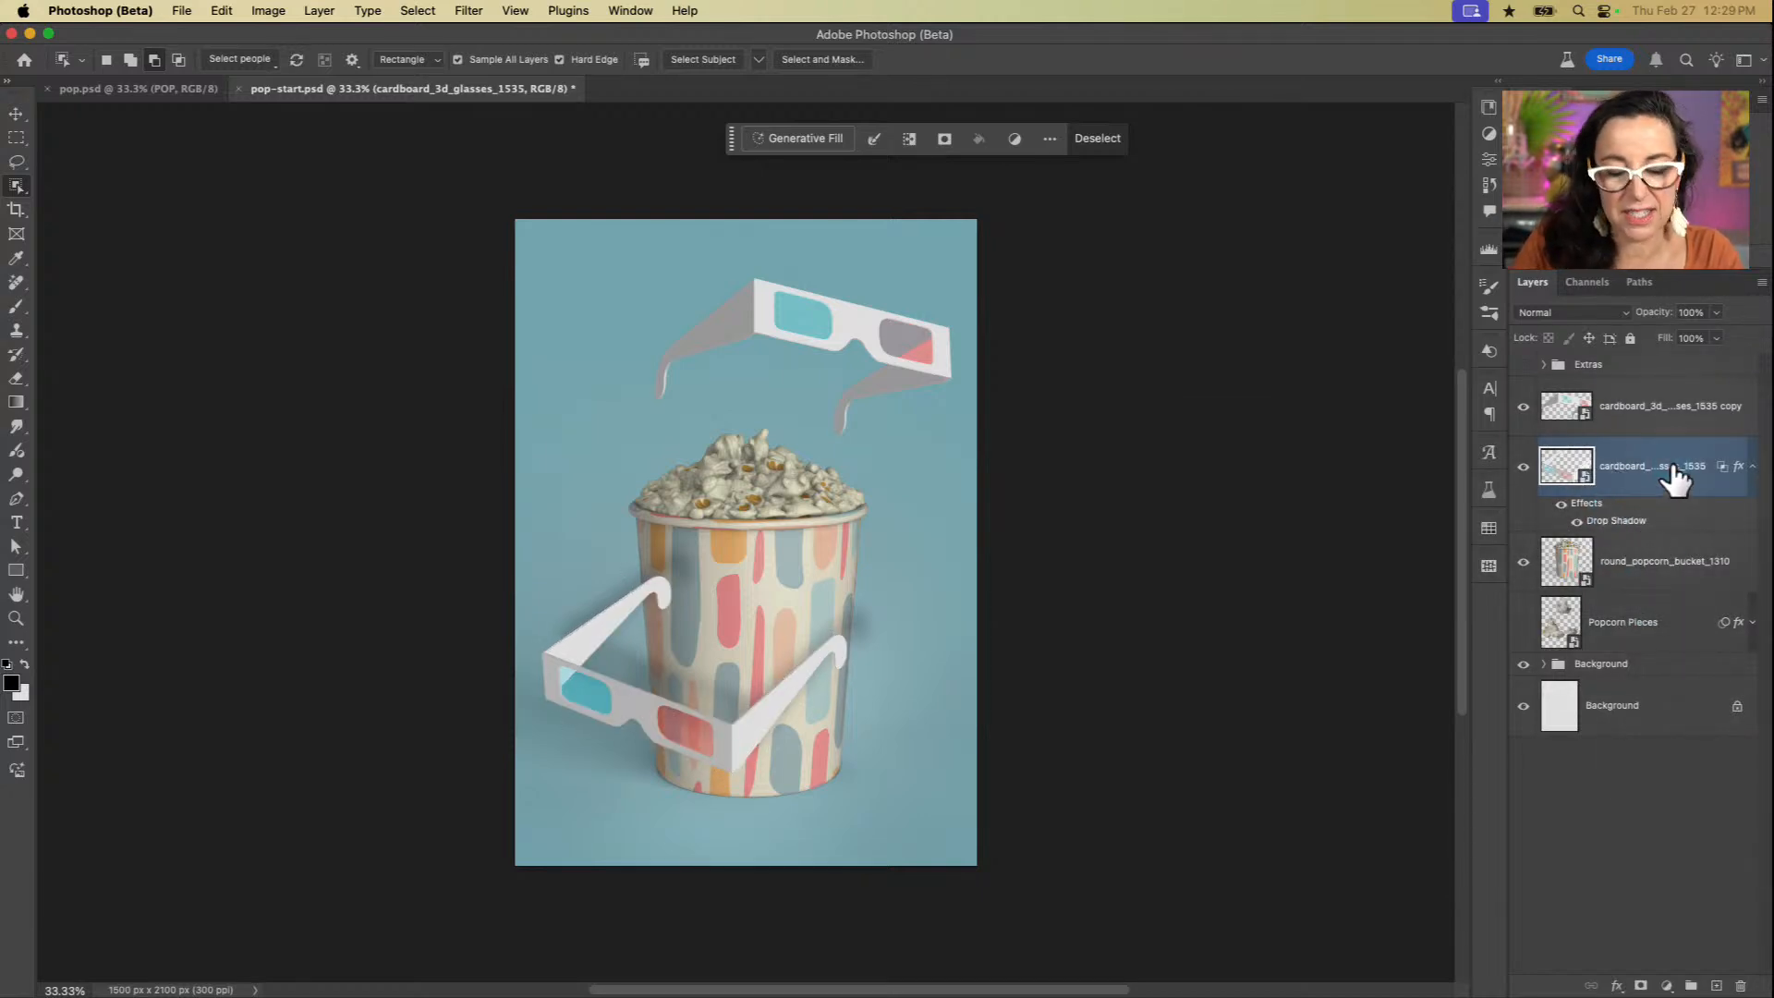
{"action": "key", "text": "super+d"}
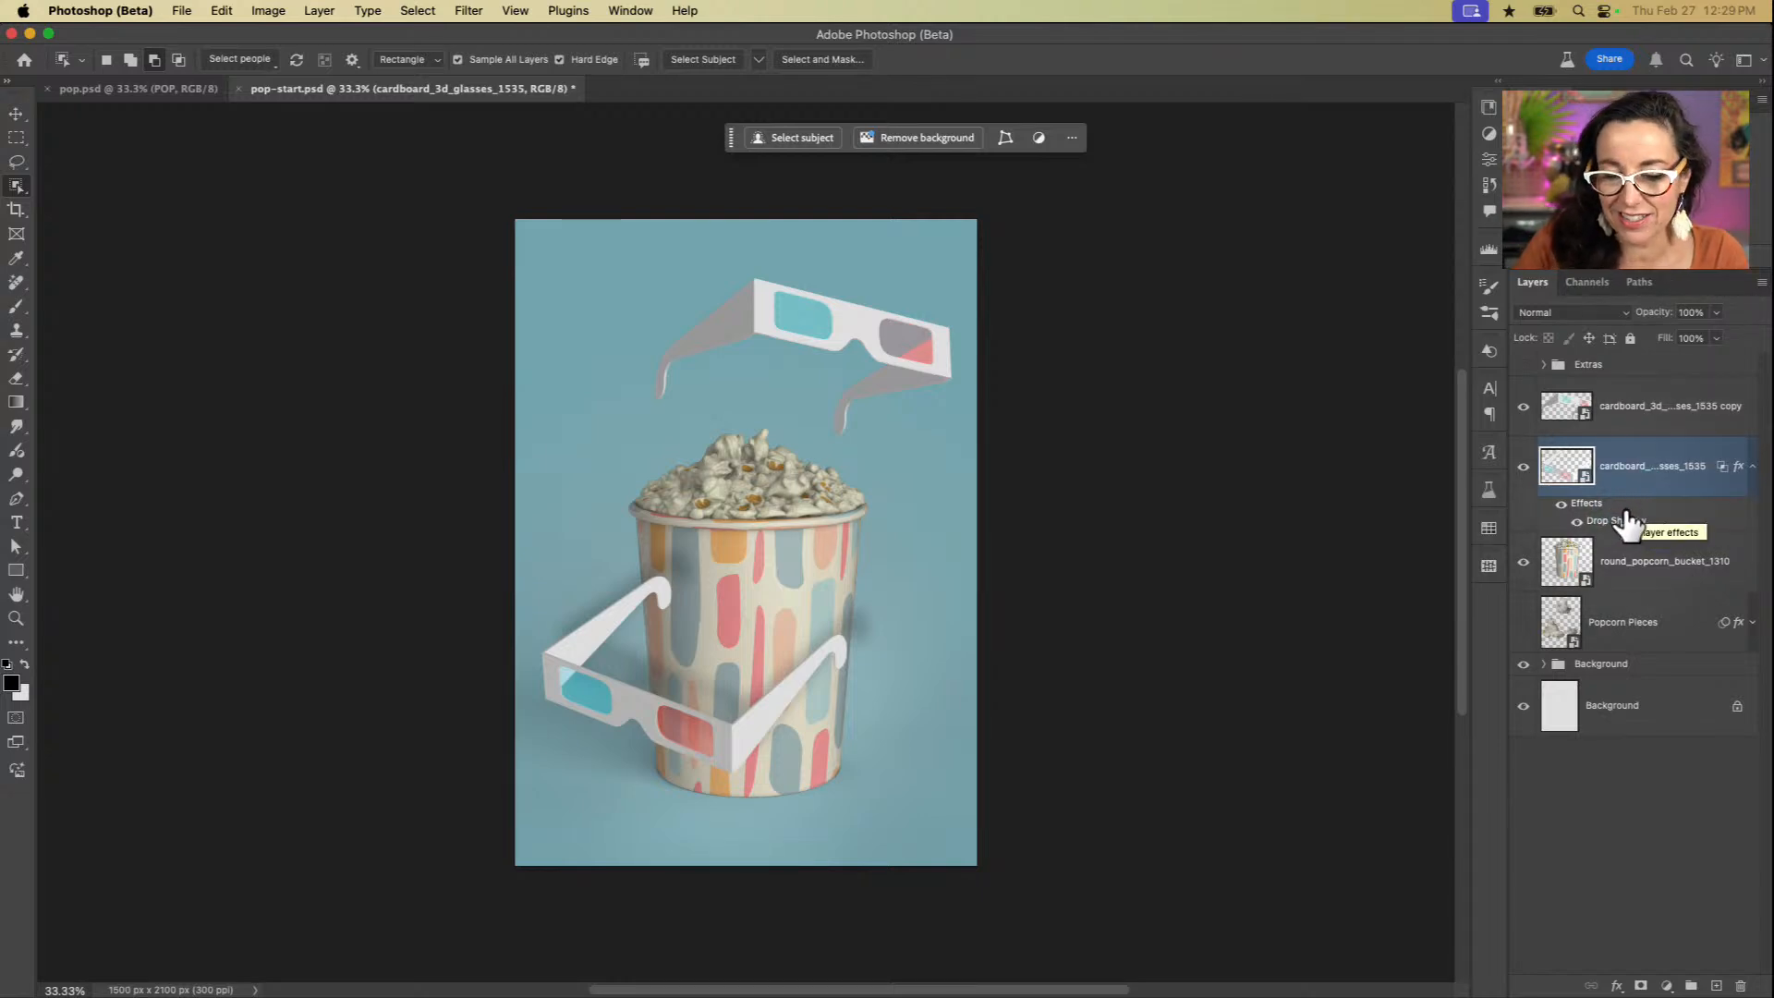
Step: Convert the front glasses' drop shadow into a separate layer and clip it to the popcorn bucket layer
{"action": "right_click", "coordinate": [1623, 509]}
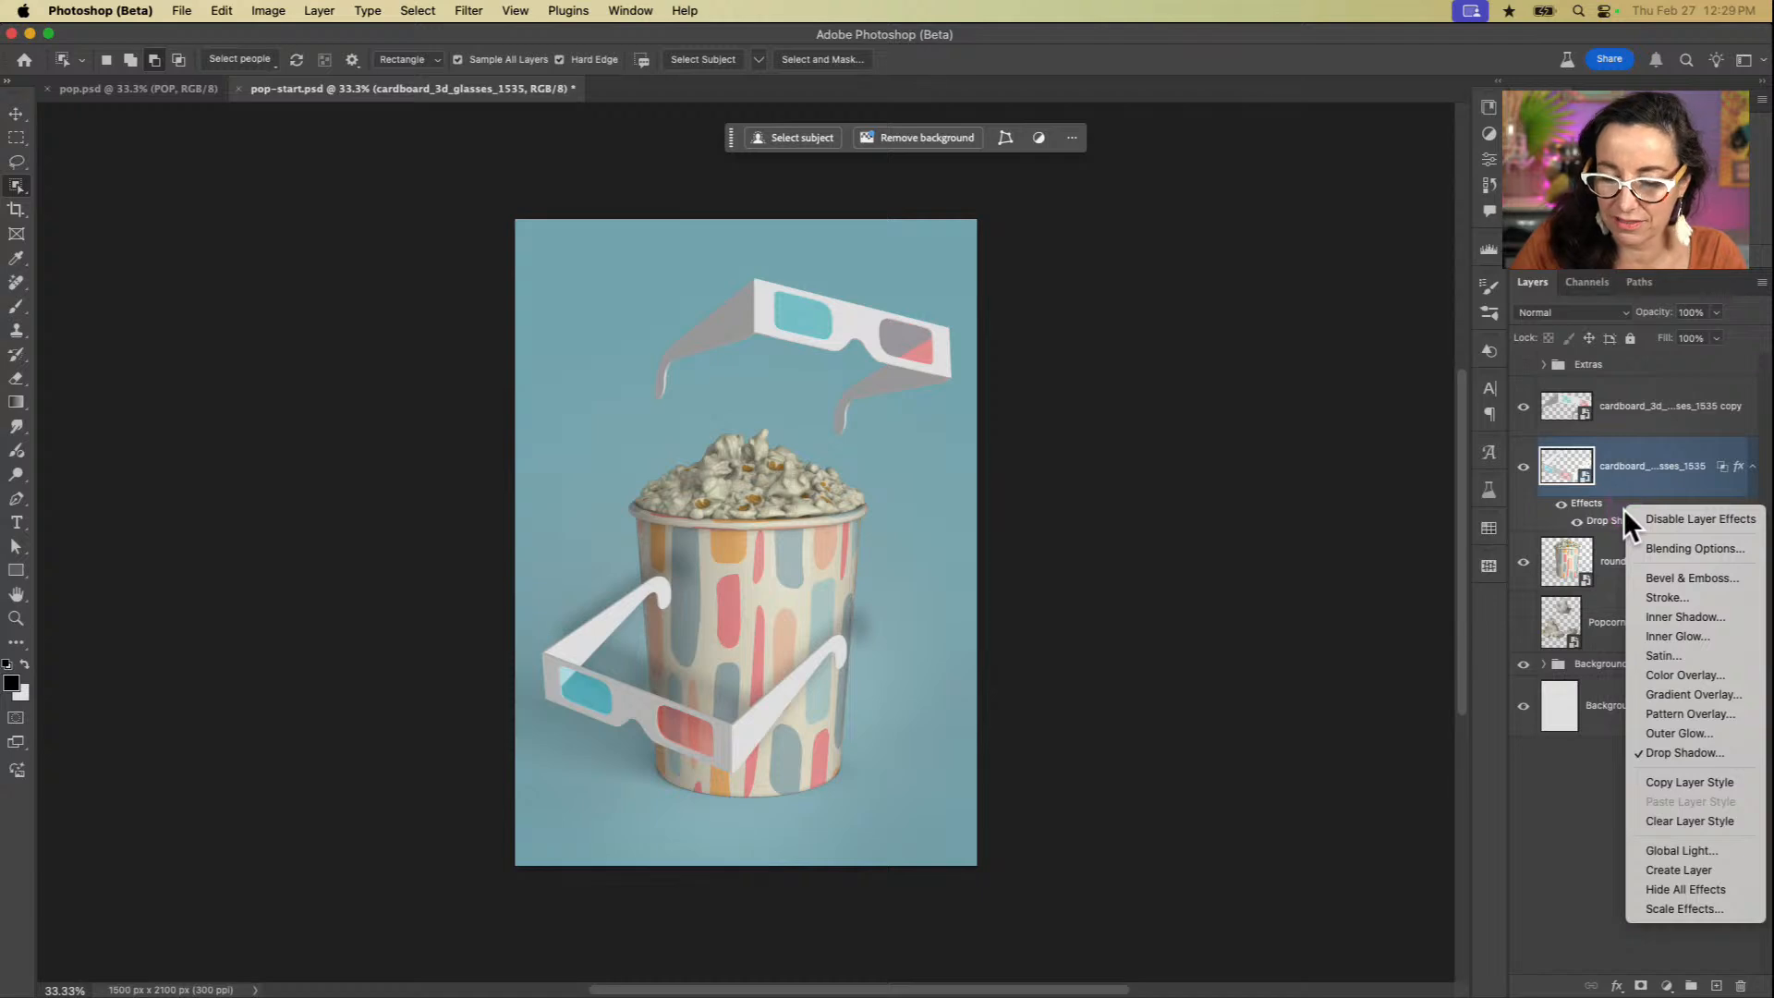
{"action": "left_click", "coordinate": [1619, 480]}
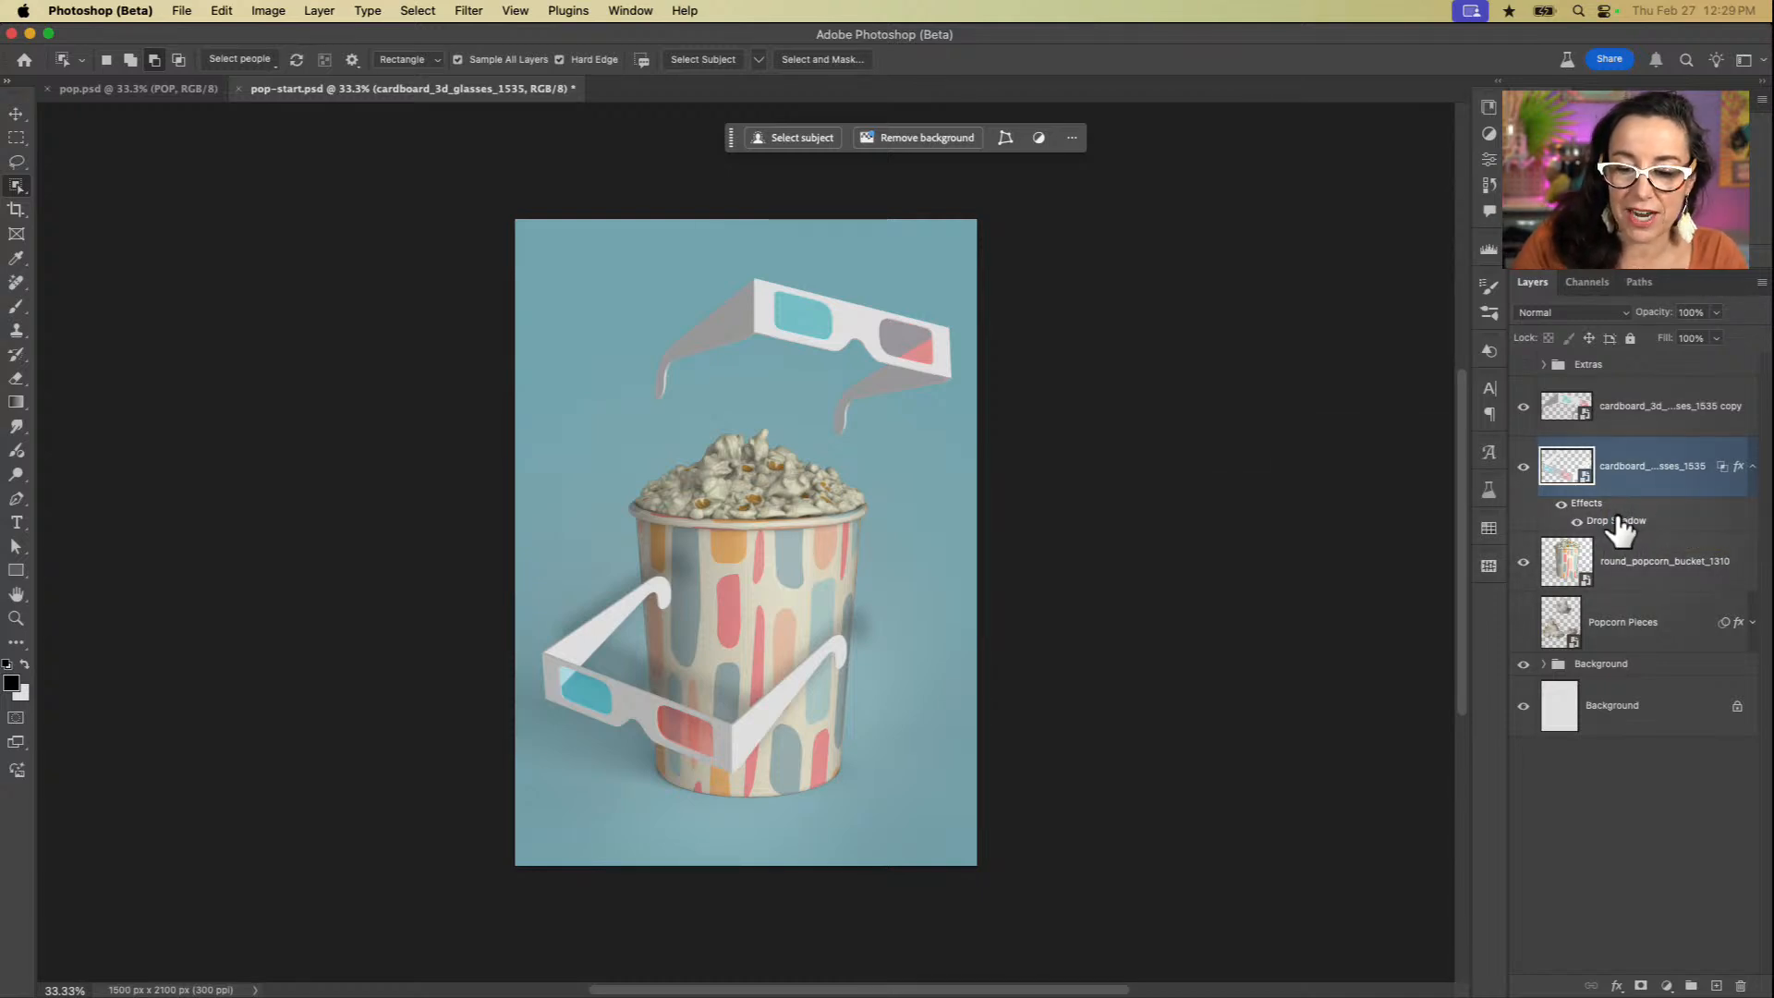
{"action": "right_click", "coordinate": [1645, 523]}
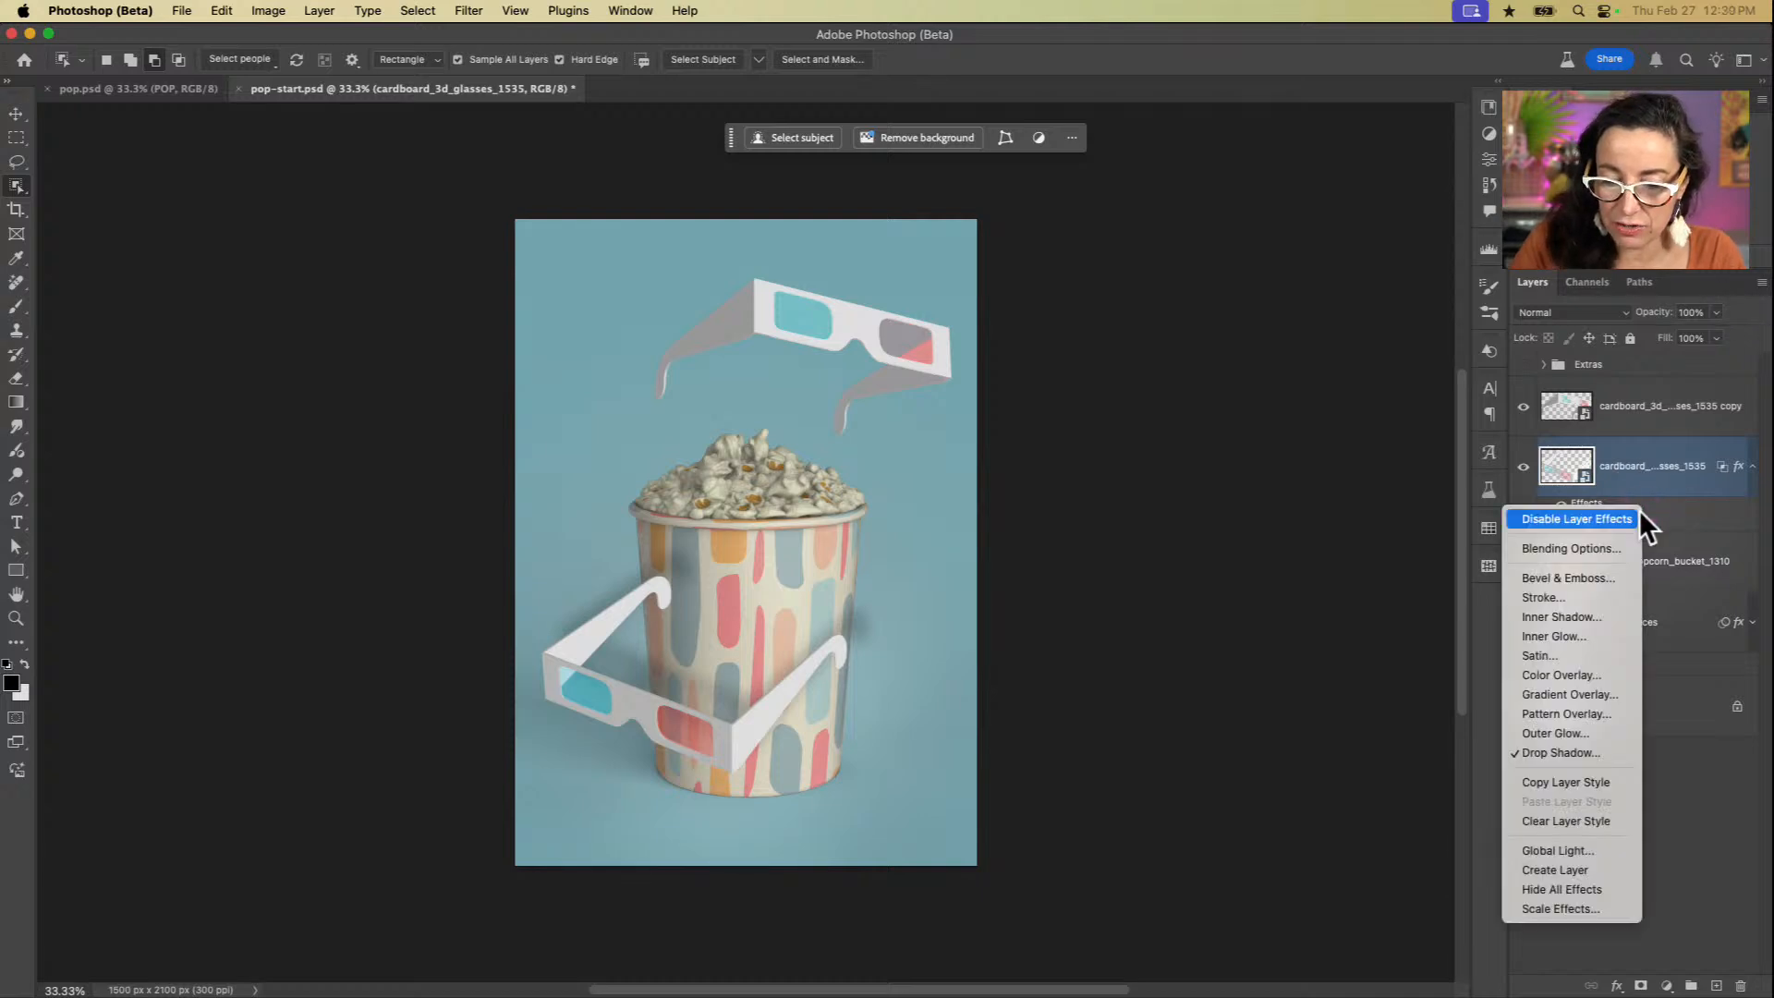
{"action": "left_click", "coordinate": [1572, 867]}
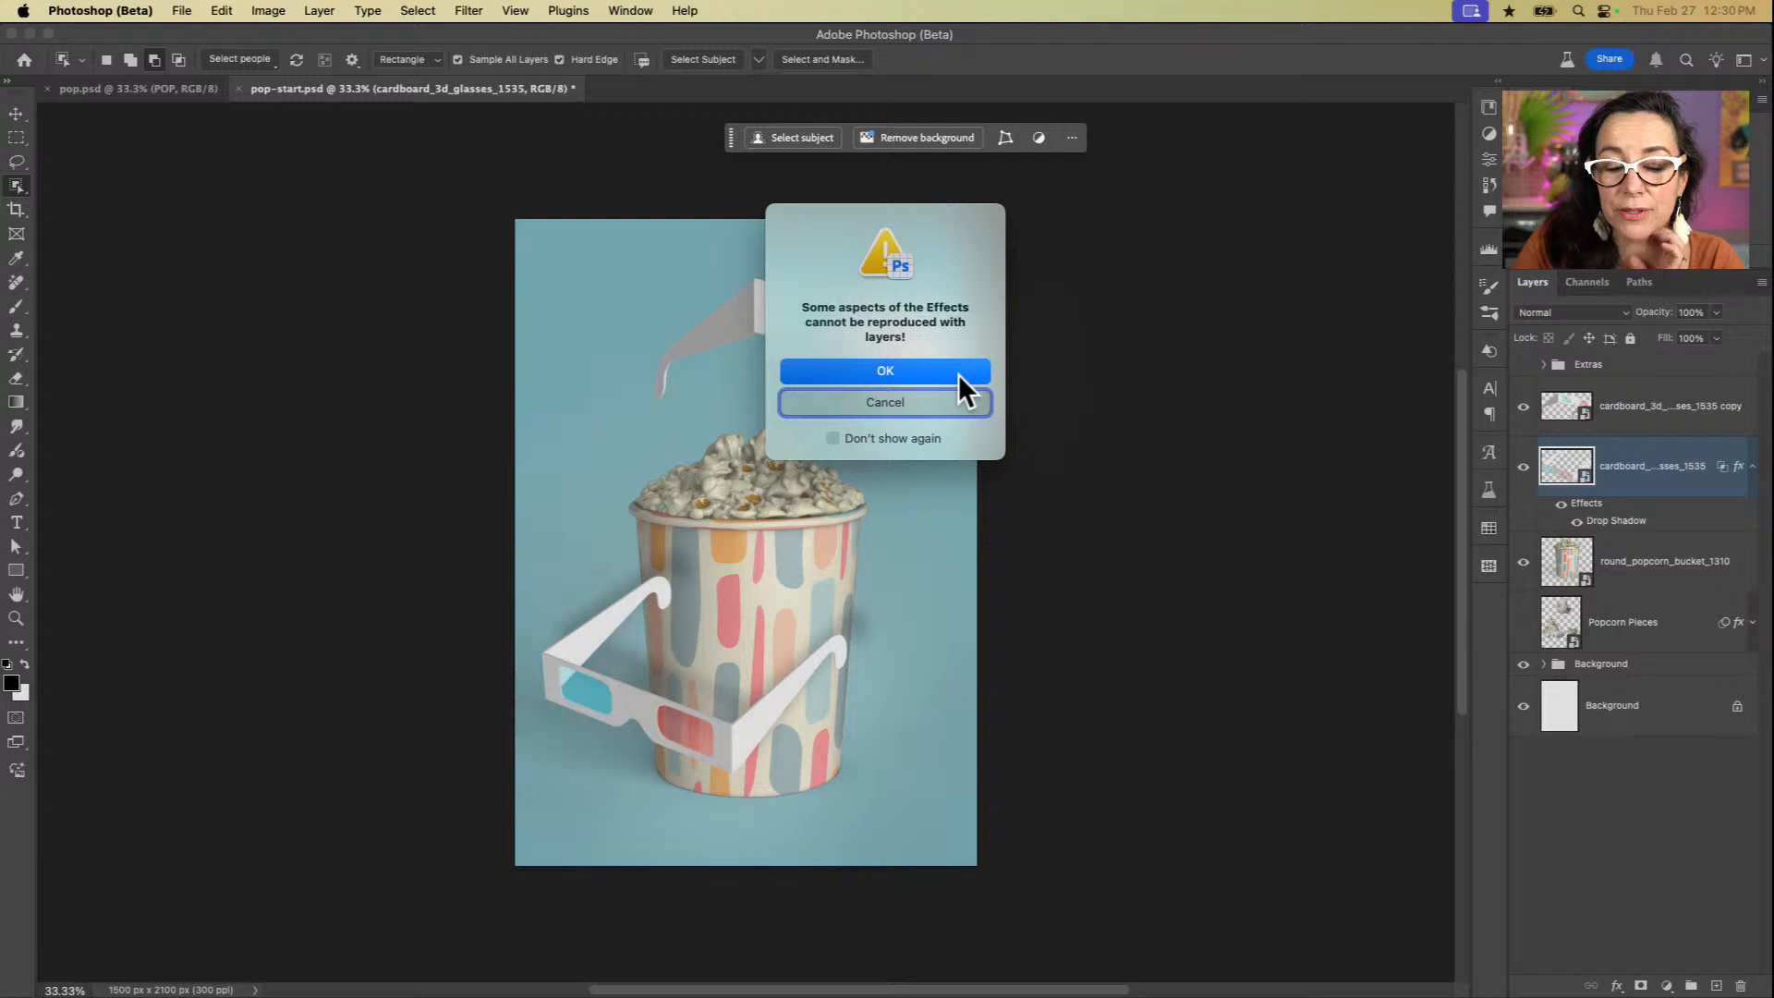
{"action": "left_click", "coordinate": [957, 374]}
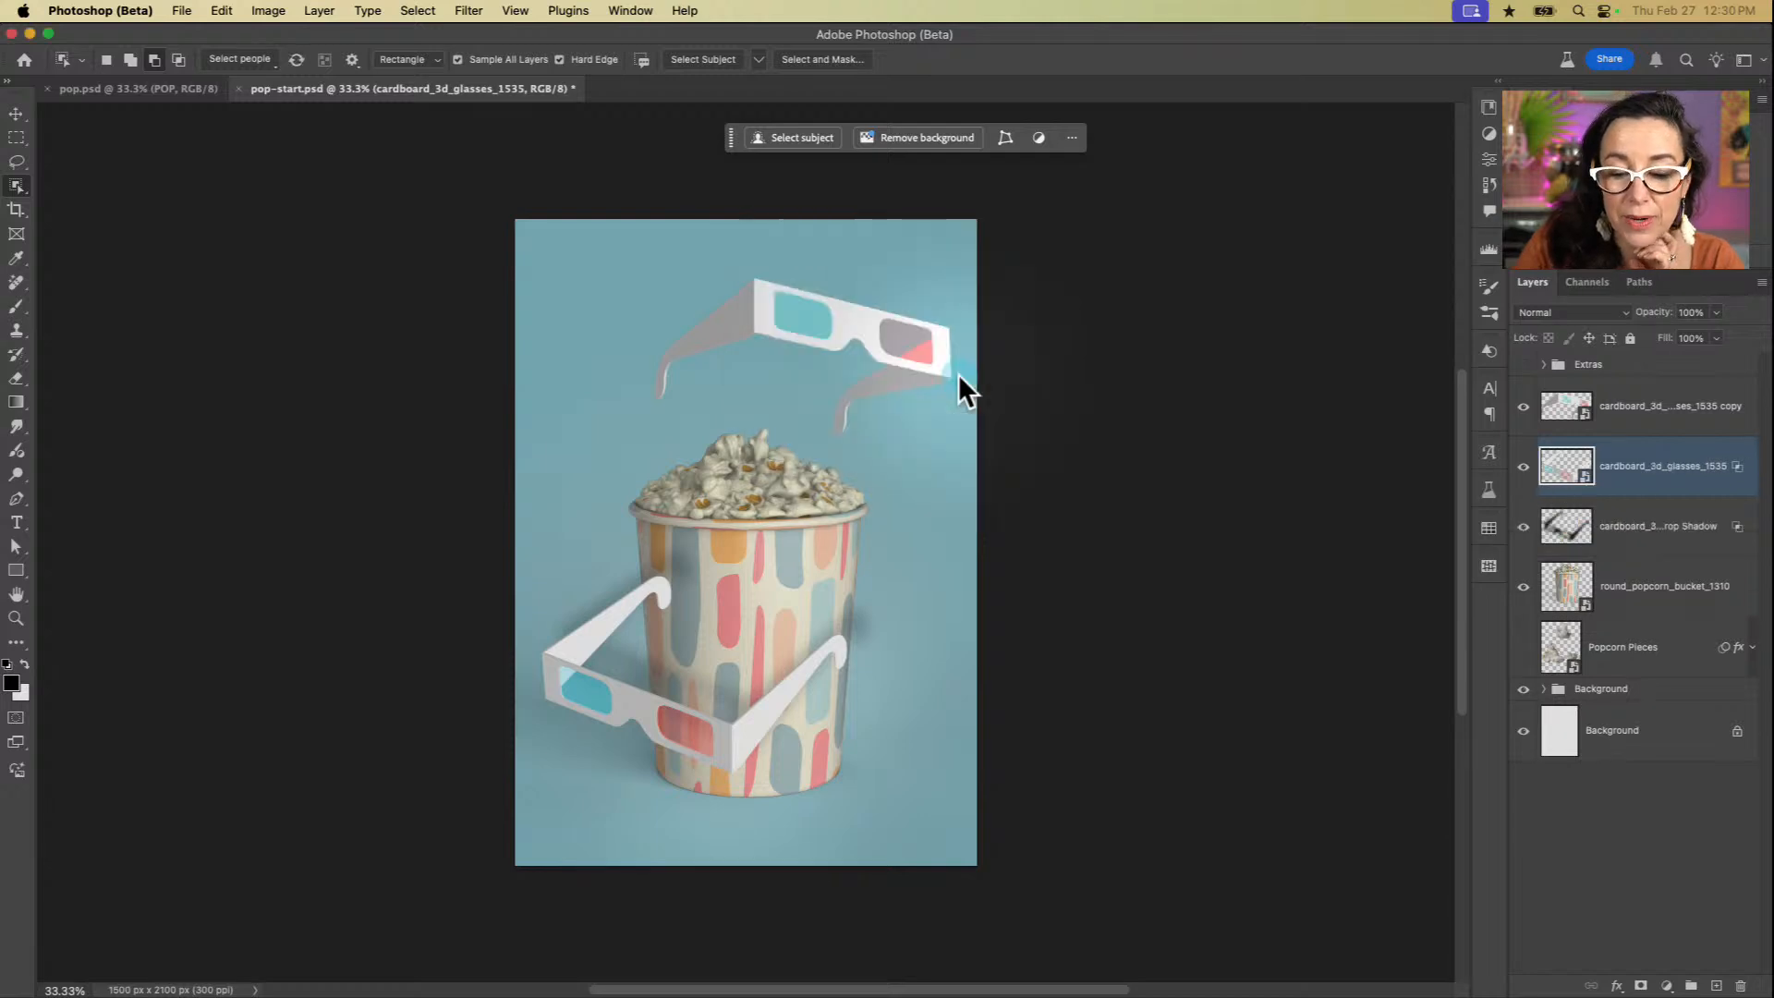
{"action": "left_click", "coordinate": [1642, 534]}
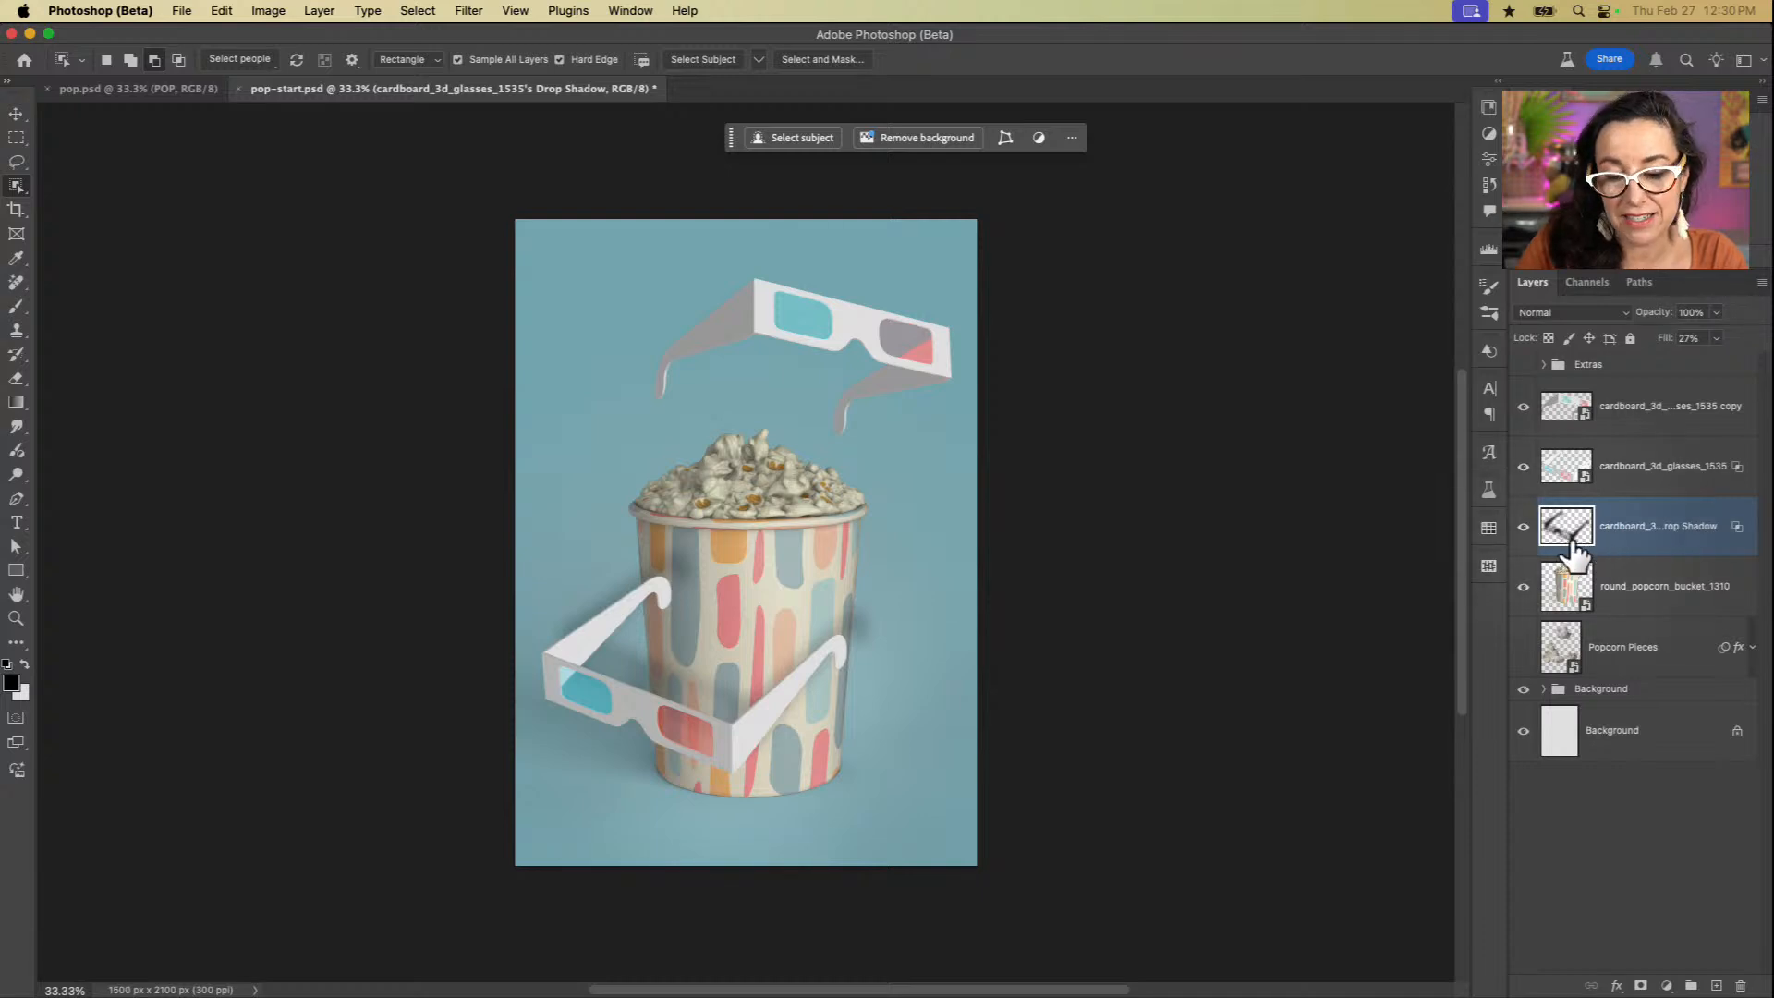
{"action": "left_click", "coordinate": [1624, 548], "text": "alt"}
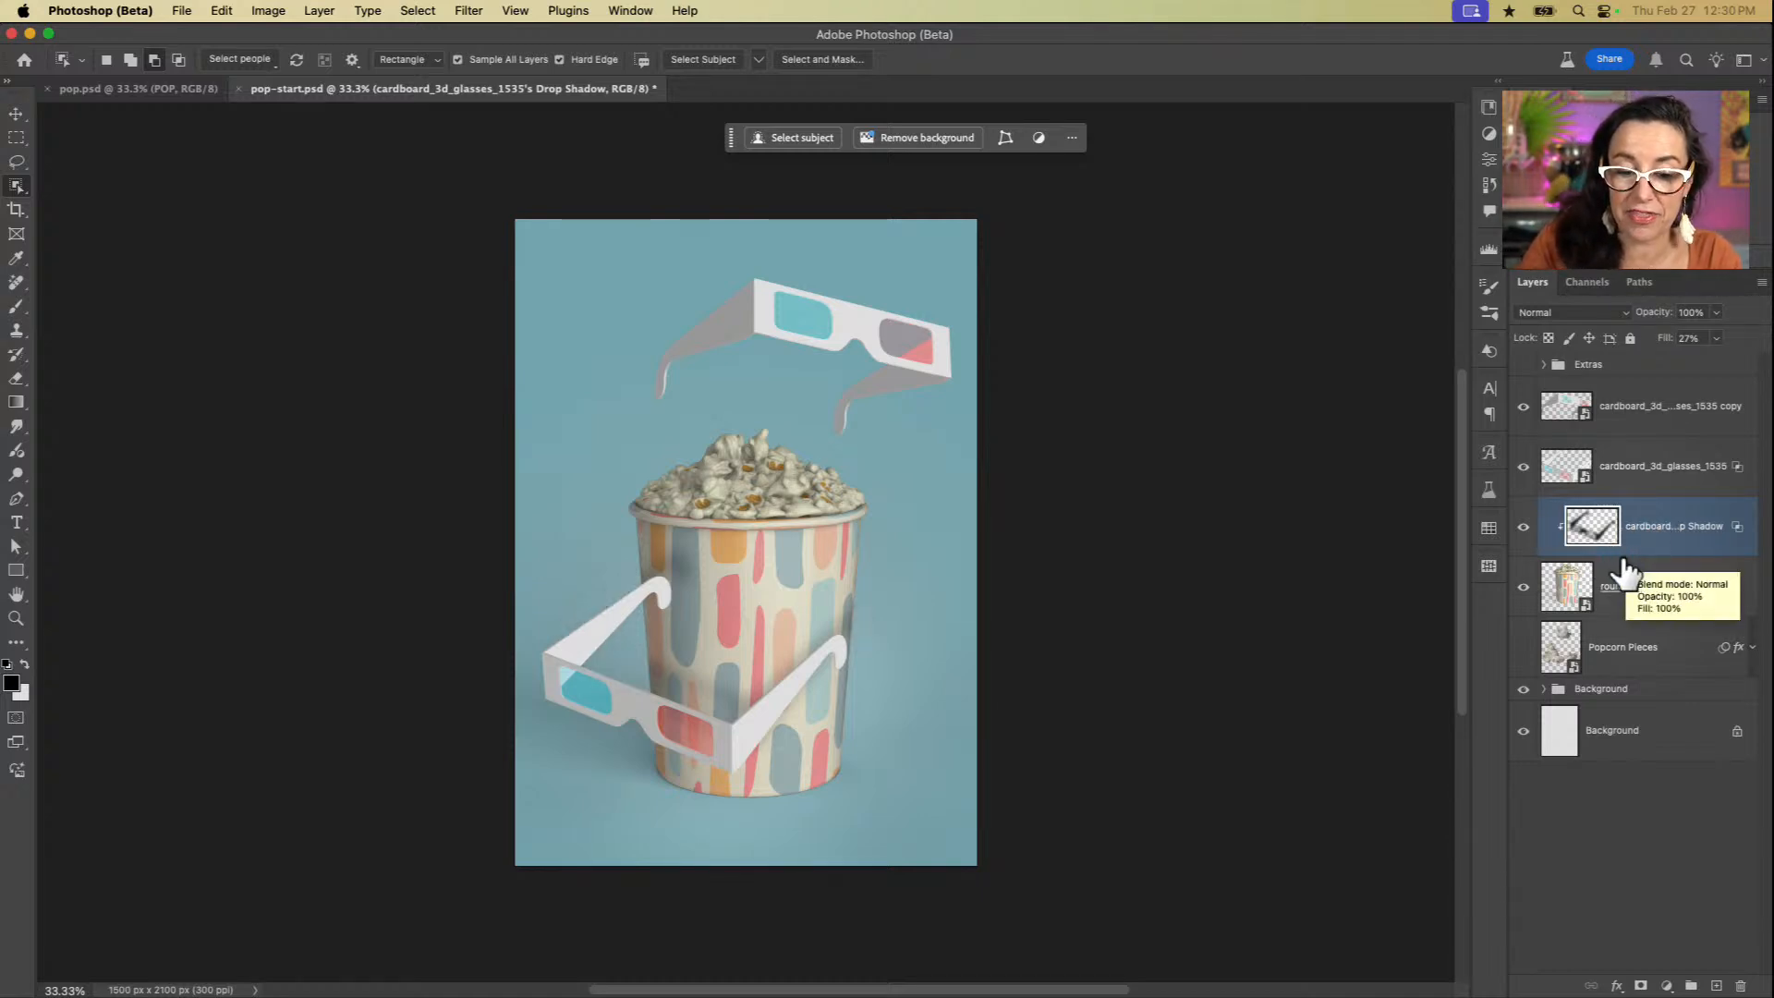
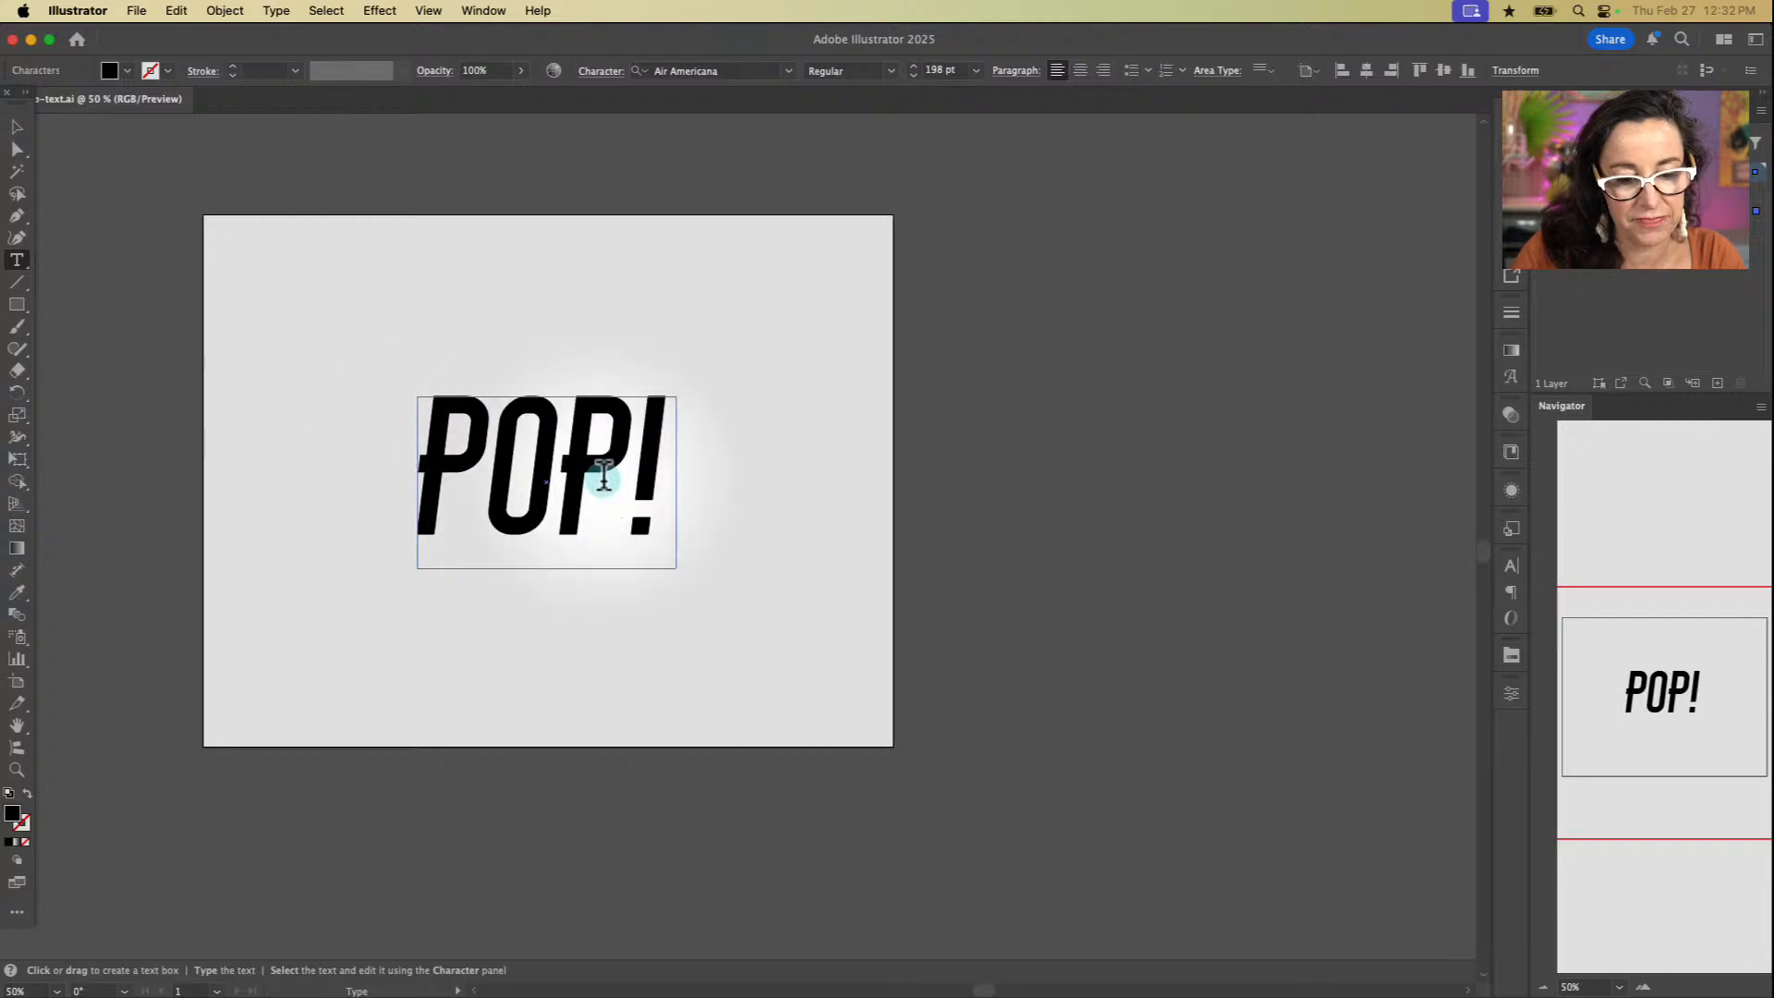
Step: Convert the POP! text object to outlines
{"action": "left_click_drag", "start_coordinate": [587, 469], "coordinate": [491, 471]}
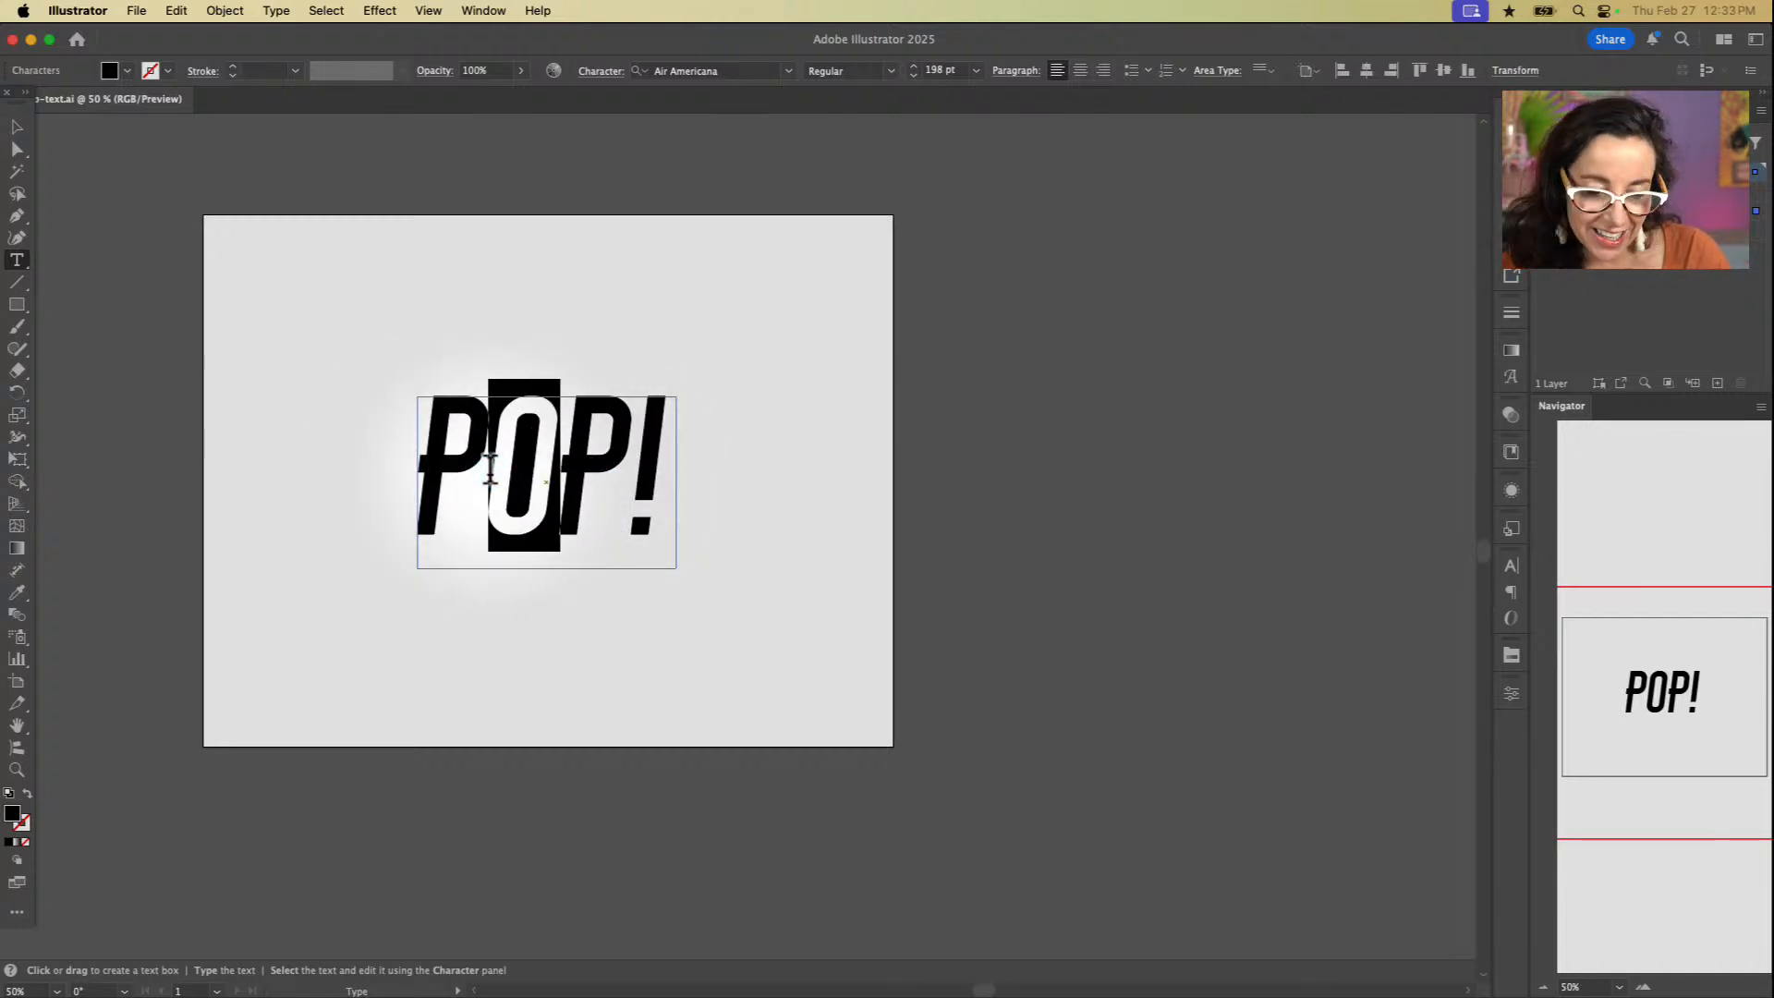
{"action": "left_click", "coordinate": [17, 127]}
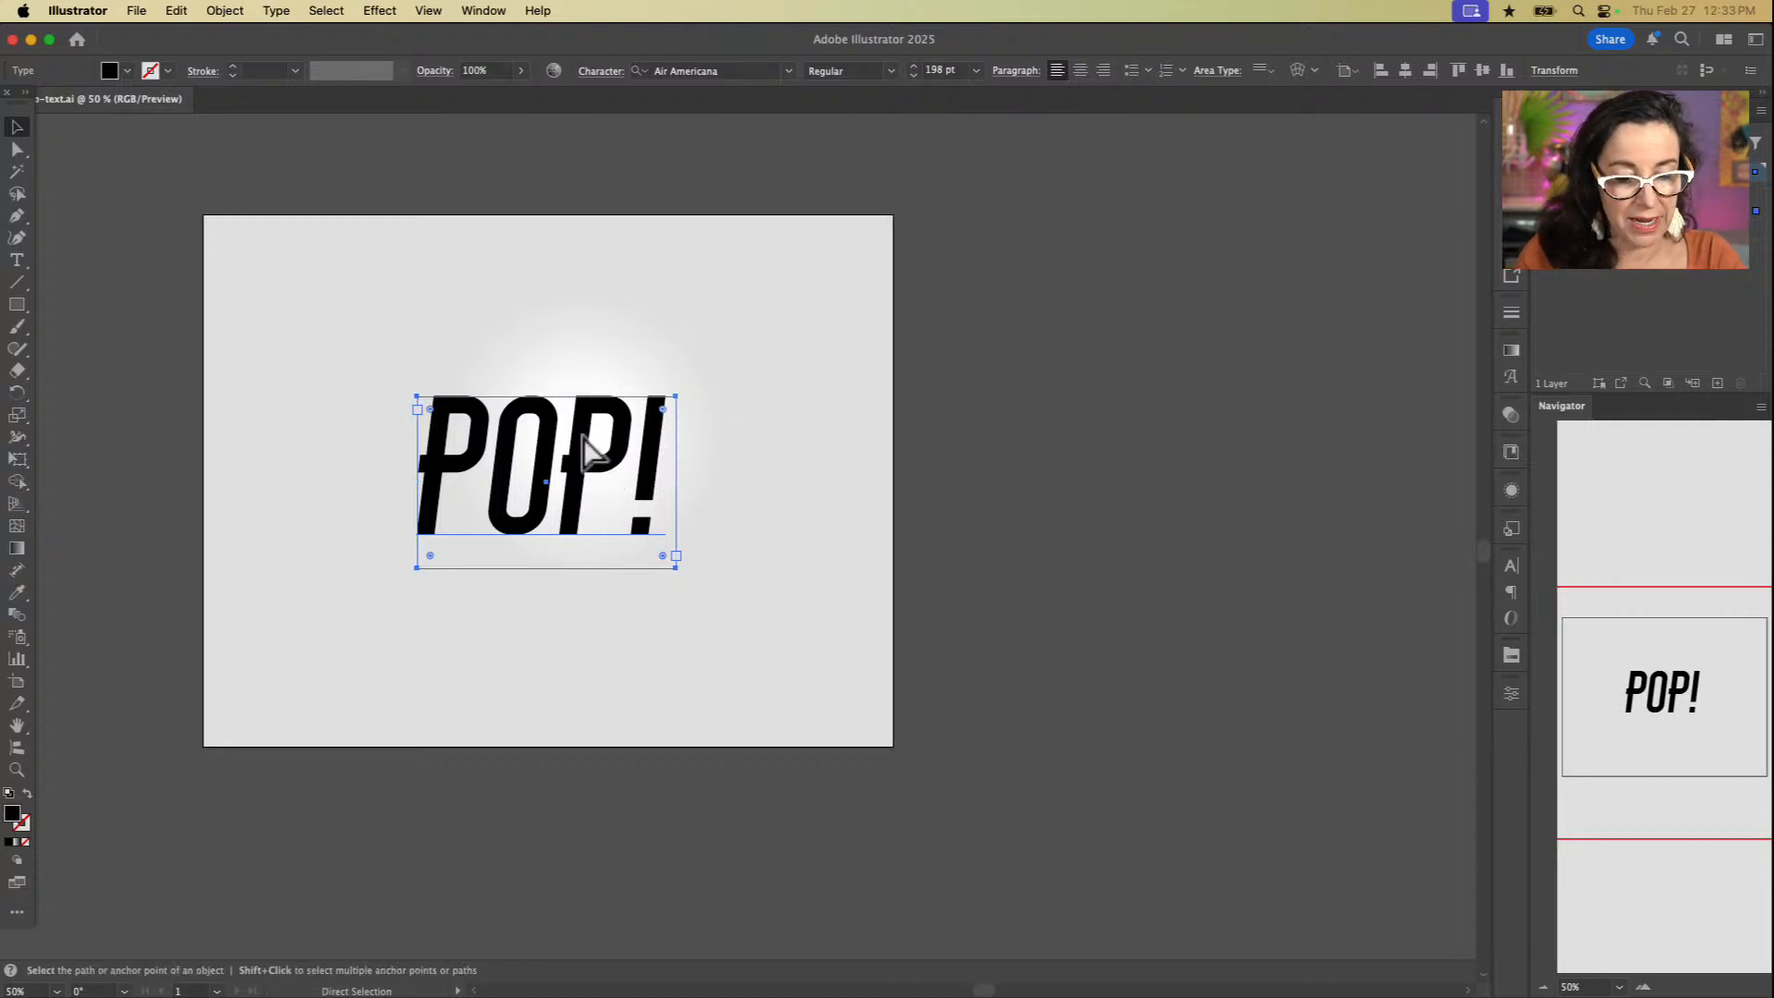
{"action": "key", "text": "super+shift+o"}
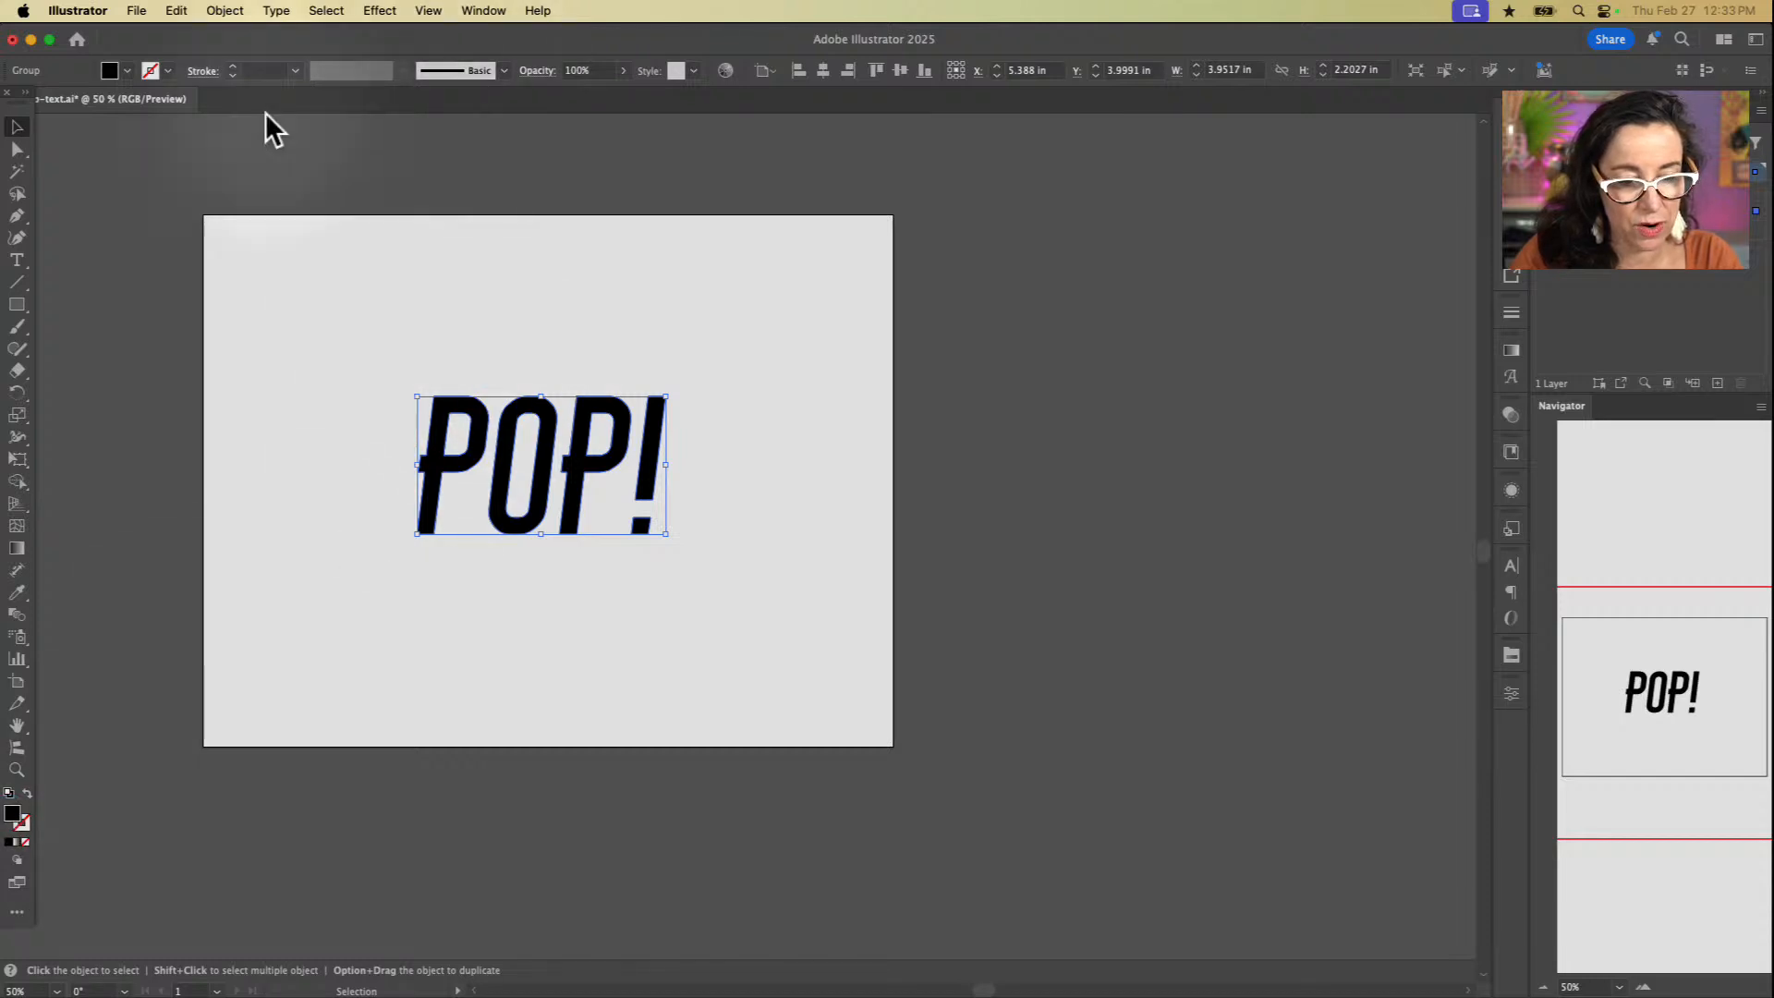
Step: Fill the outlined POP! letters with the White swatch
{"action": "left_click", "coordinate": [124, 68]}
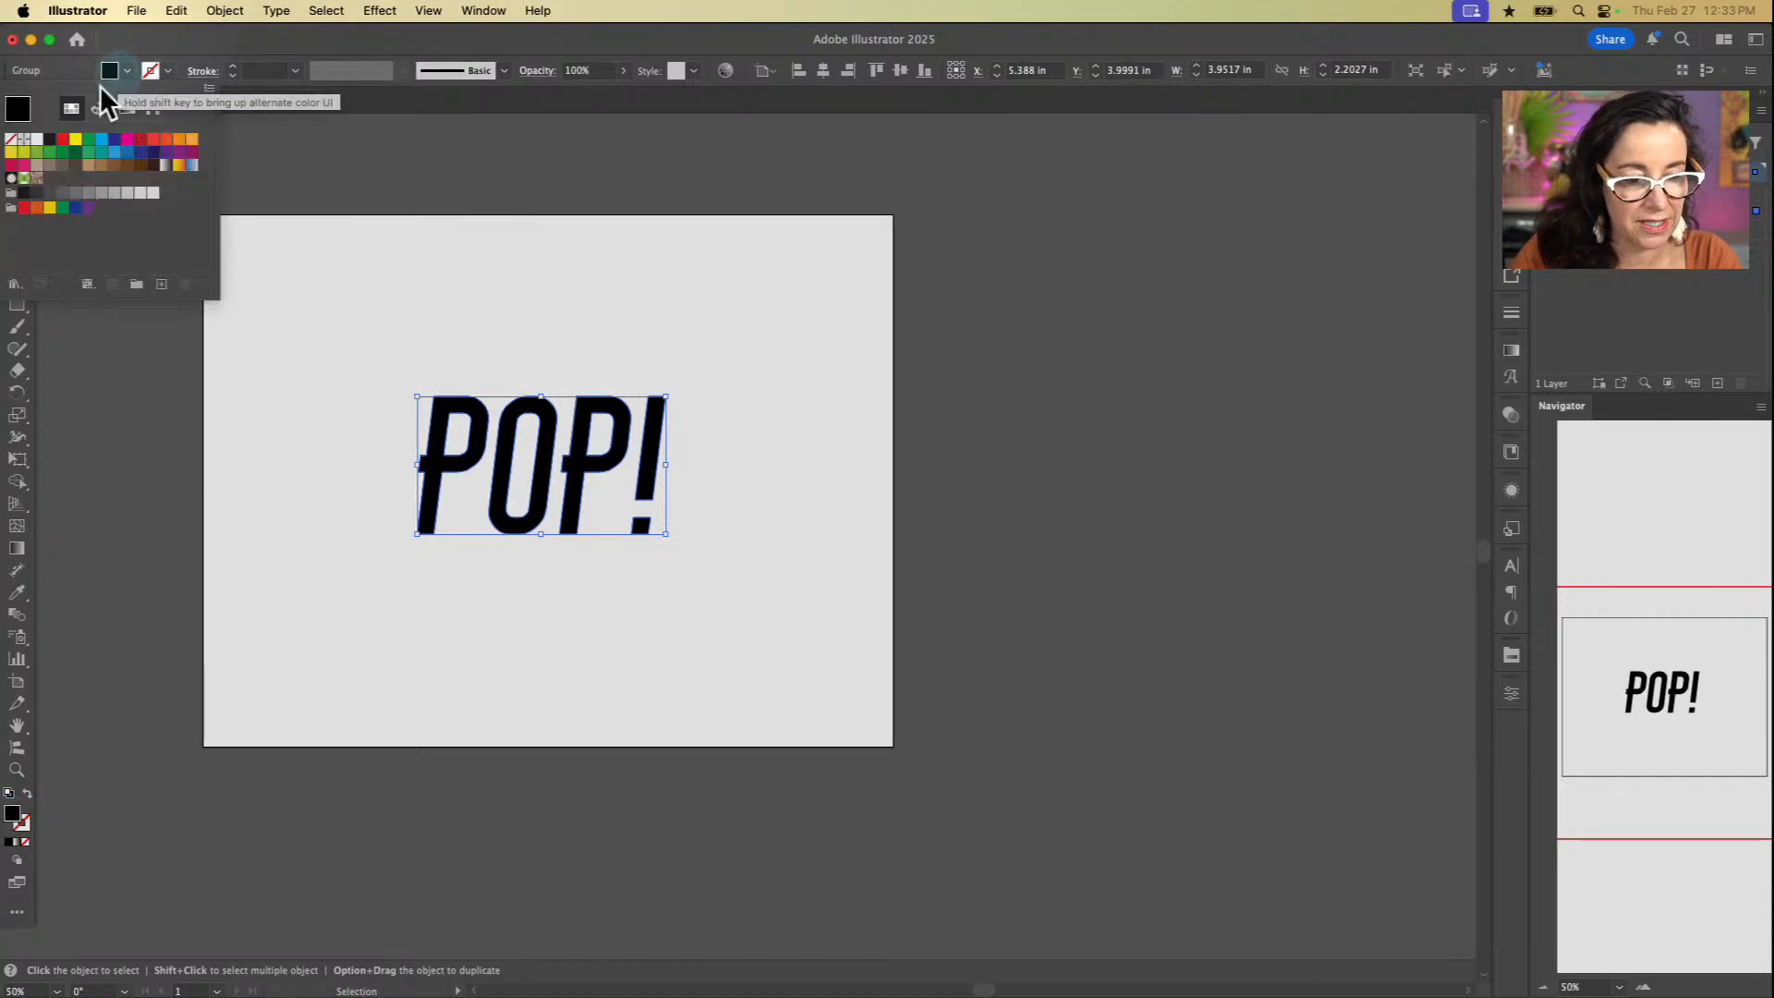
{"action": "left_click", "coordinate": [36, 139]}
{"action": "left_click", "coordinate": [673, 334]}
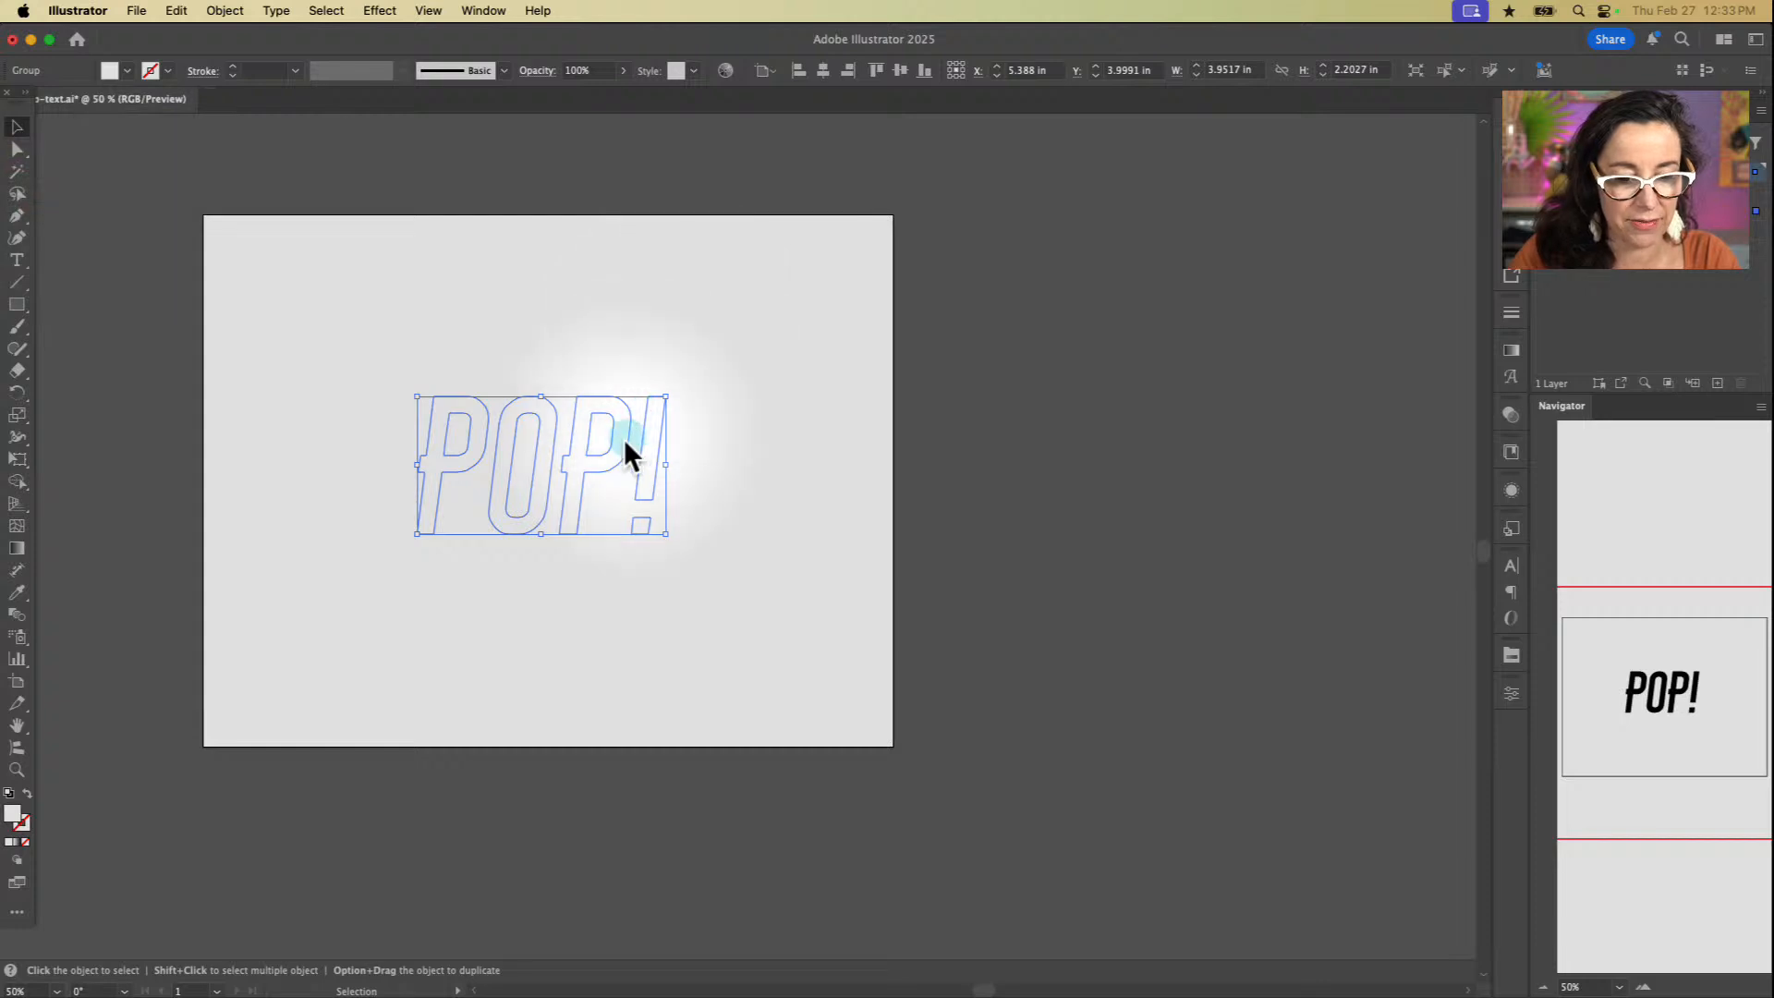
{"action": "left_click", "coordinate": [752, 358]}
{"action": "left_click", "coordinate": [526, 476]}
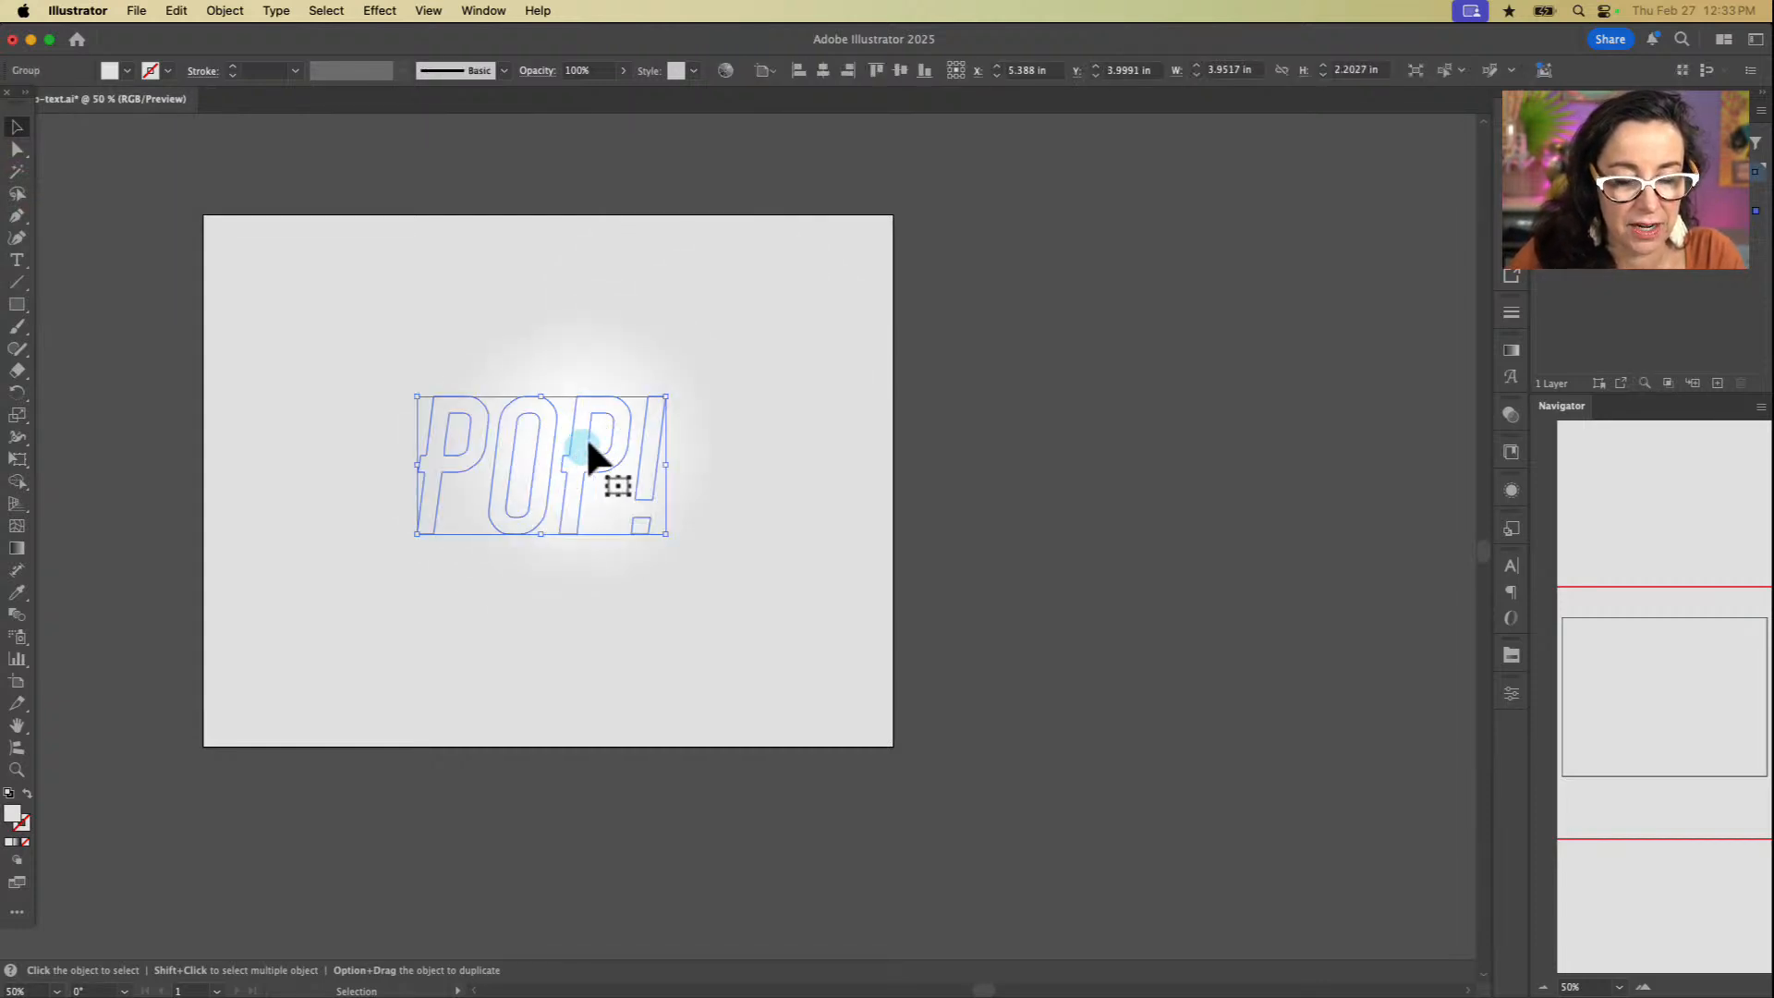
Step: Extrude the POP! lettering into a 3D object and rotate it to about X 6.7°, Y 12.2°, Z -10.4°
{"action": "left_click", "coordinate": [496, 10]}
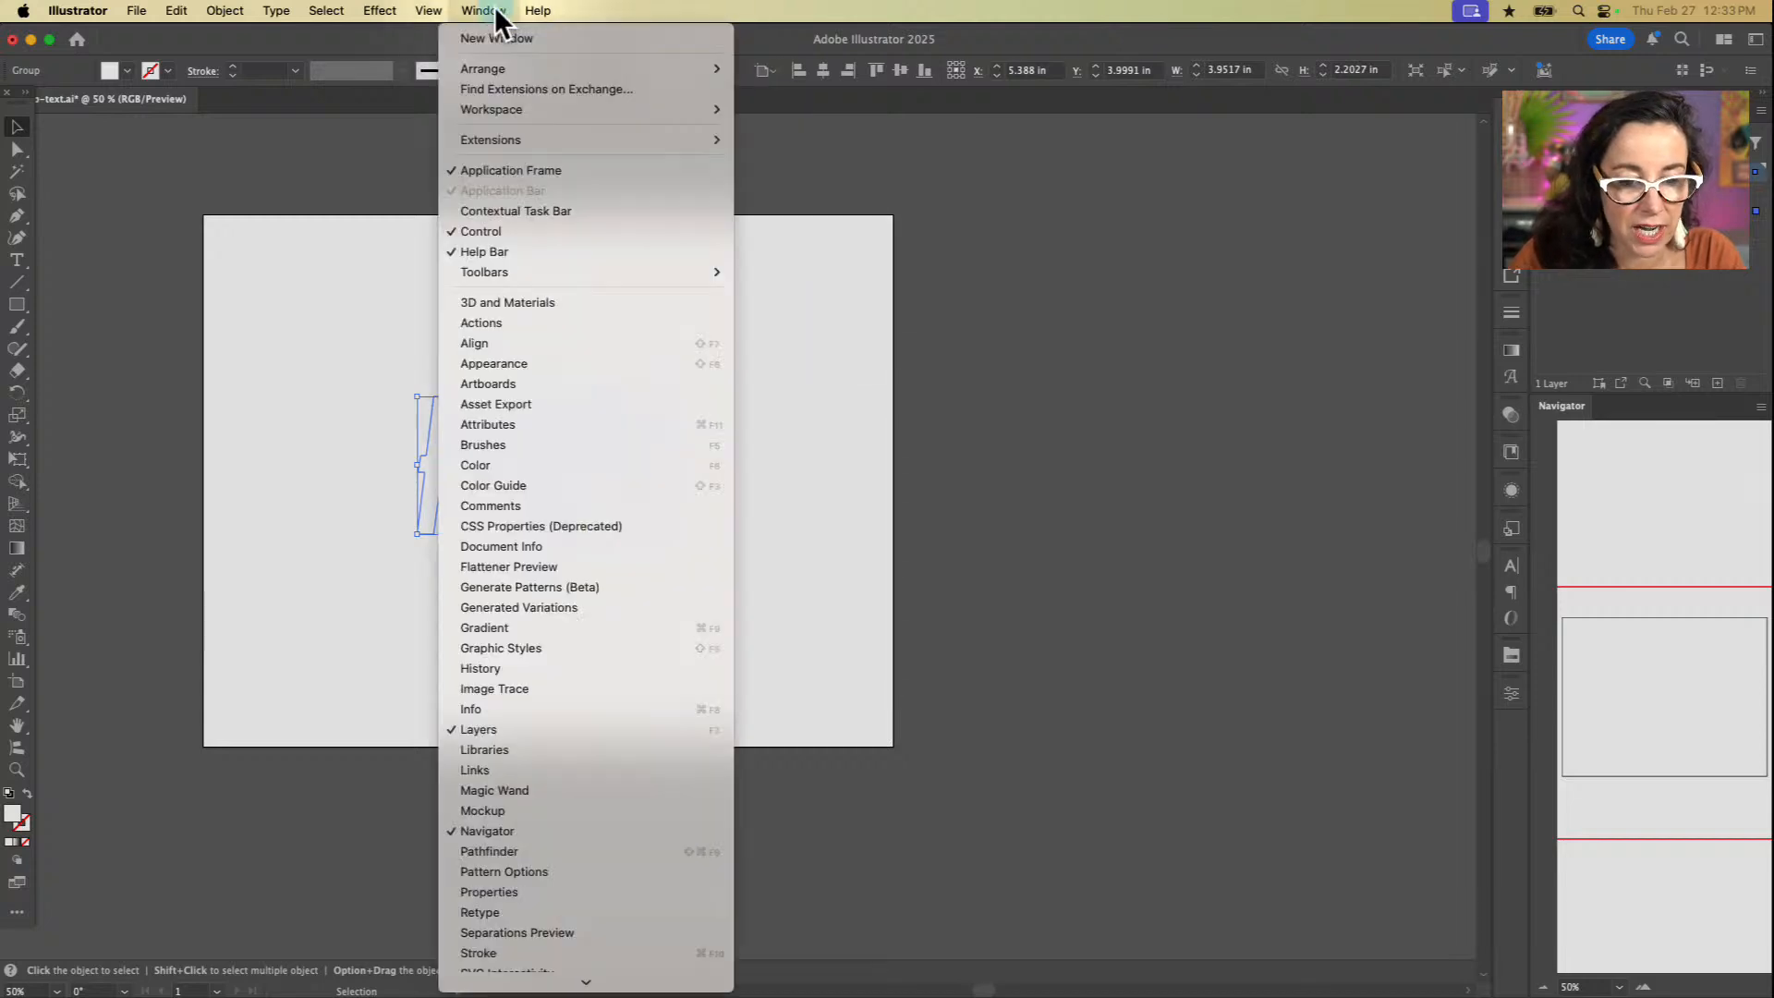
{"action": "left_click", "coordinate": [528, 302]}
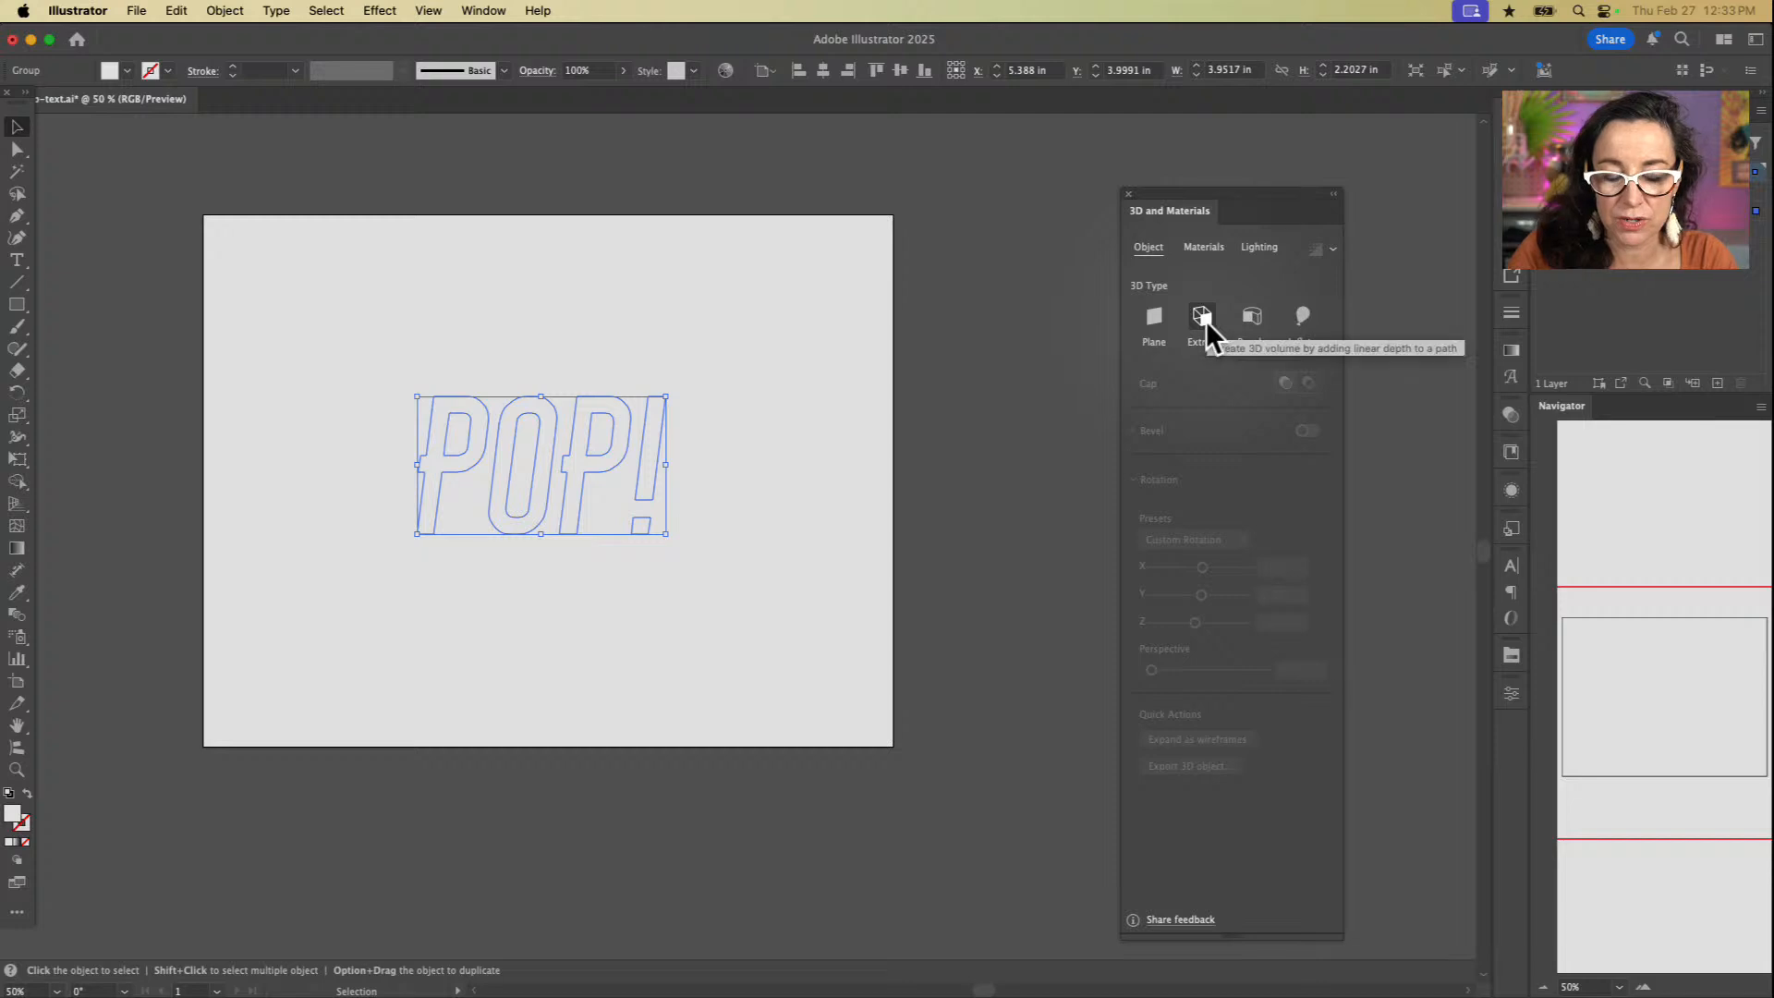
{"action": "left_click", "coordinate": [1206, 320]}
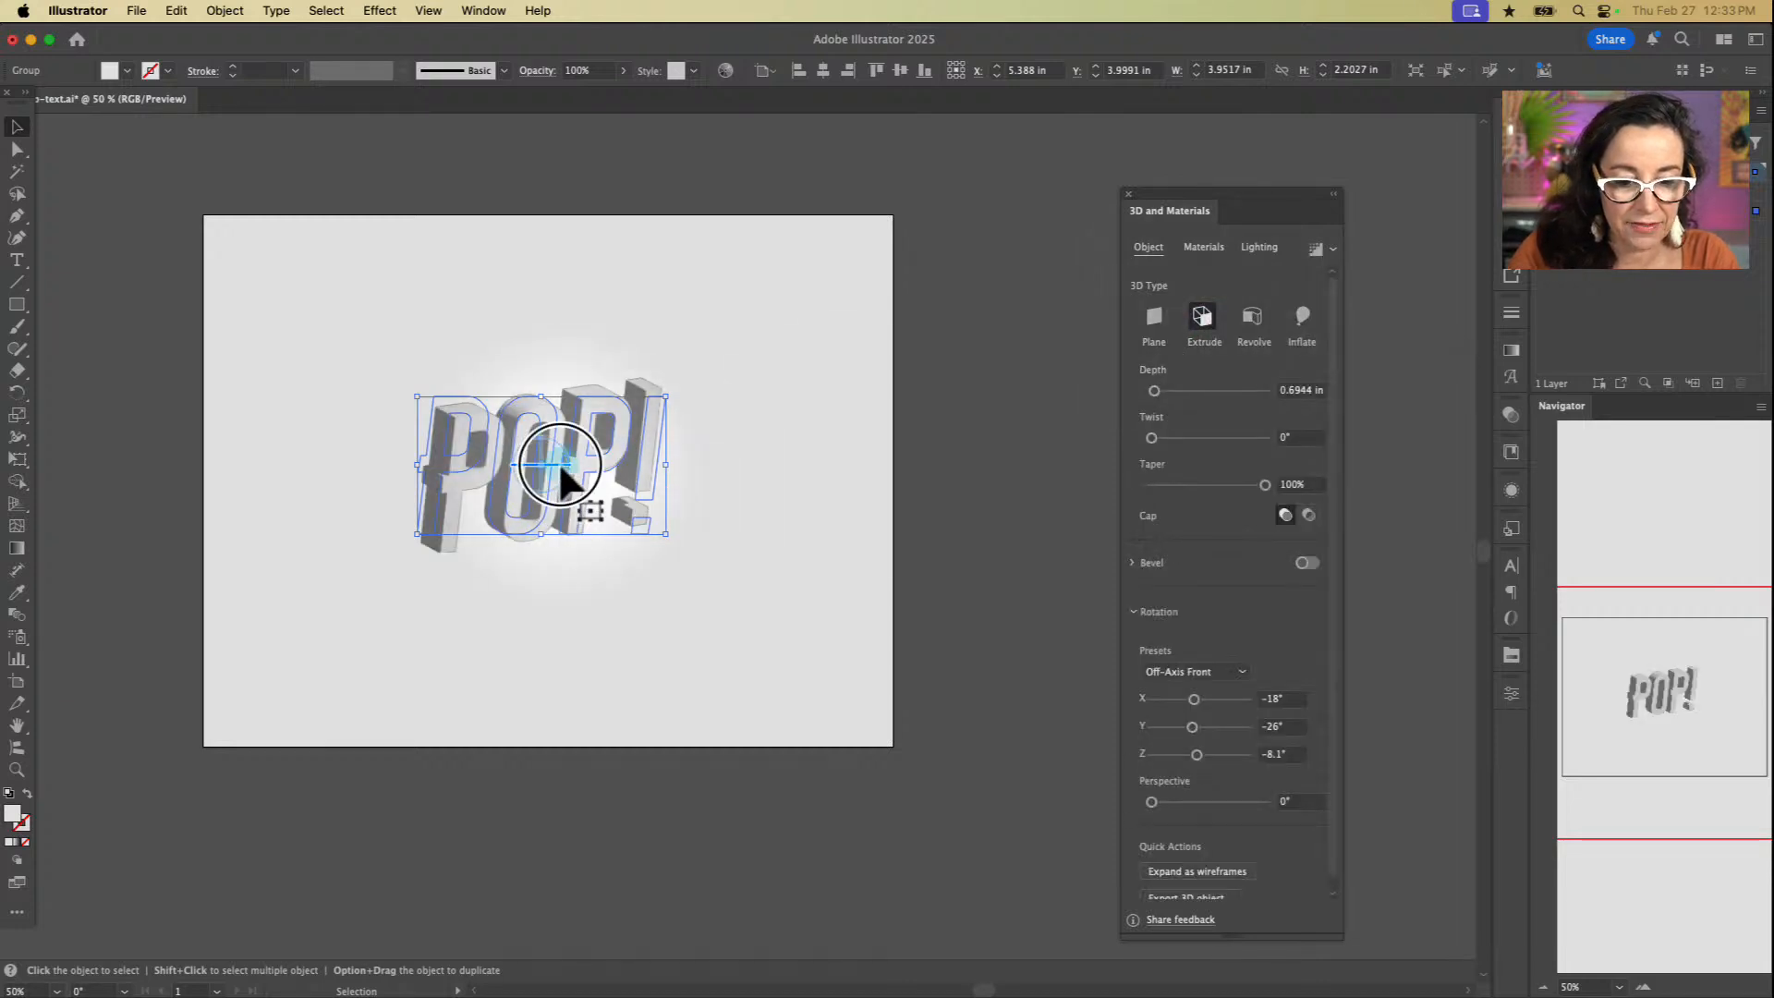
{"action": "mouse_move", "coordinate": [559, 462]}
{"action": "left_mouse_down"}
{"action": "mouse_move", "coordinate": [527, 467]}
{"action": "mouse_move", "coordinate": [566, 479]}
{"action": "mouse_move", "coordinate": [499, 399]}
{"action": "mouse_move", "coordinate": [482, 442]}
{"action": "mouse_move", "coordinate": [530, 443]}
{"action": "mouse_move", "coordinate": [511, 435]}
{"action": "mouse_move", "coordinate": [534, 472]}
{"action": "mouse_move", "coordinate": [586, 445]}
{"action": "mouse_move", "coordinate": [538, 448]}
{"action": "mouse_move", "coordinate": [536, 464]}
{"action": "mouse_move", "coordinate": [547, 442]}
{"action": "mouse_move", "coordinate": [530, 444]}
{"action": "mouse_move", "coordinate": [515, 471]}
{"action": "mouse_move", "coordinate": [574, 450]}
{"action": "left_mouse_up"}
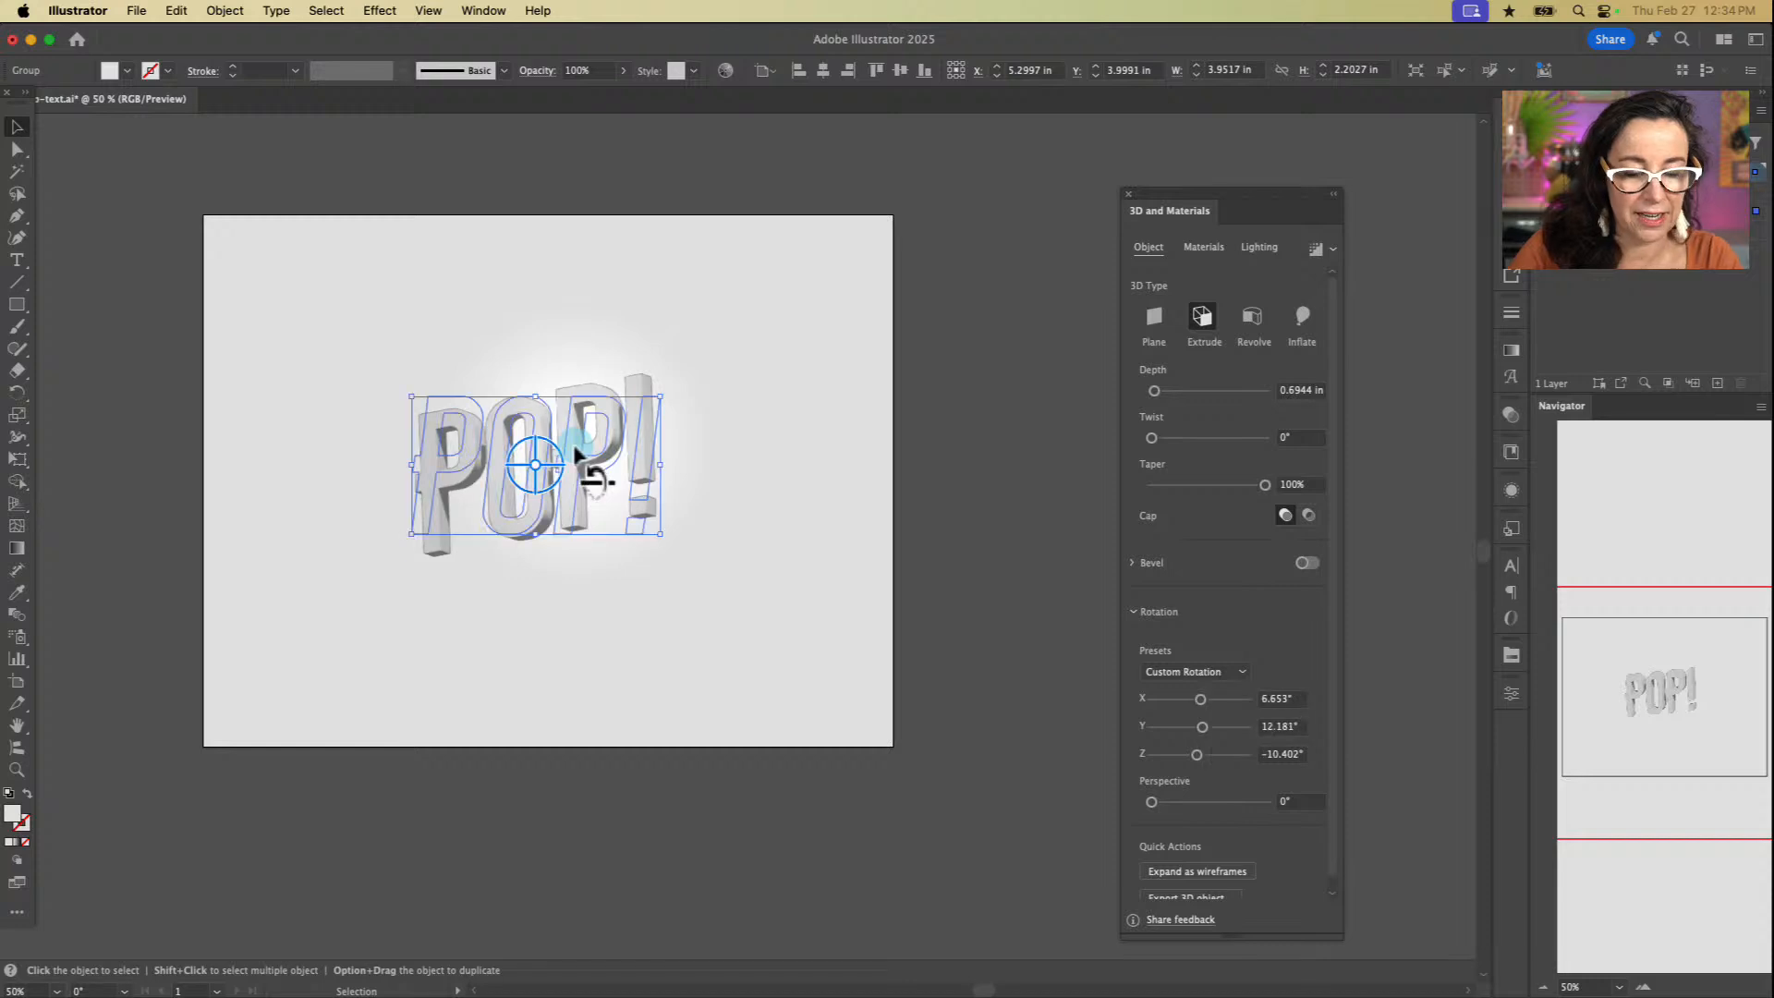
{"action": "left_click", "coordinate": [785, 565]}
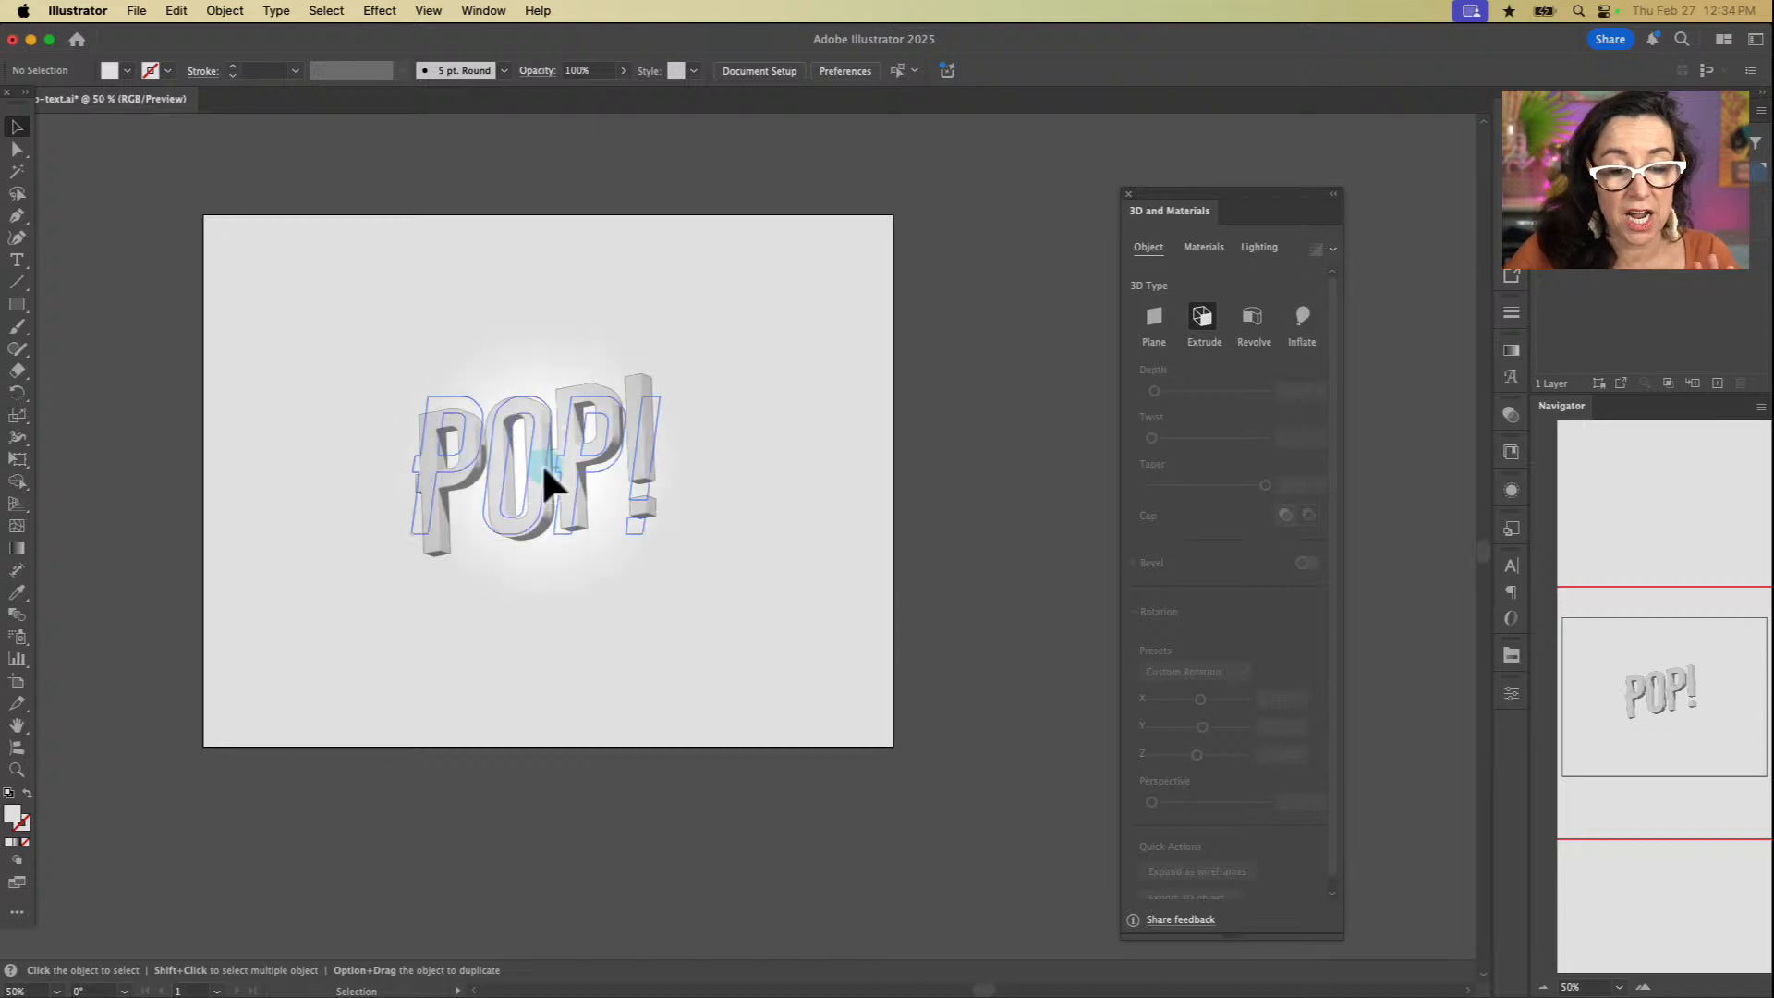
{"action": "left_click", "coordinate": [551, 511]}
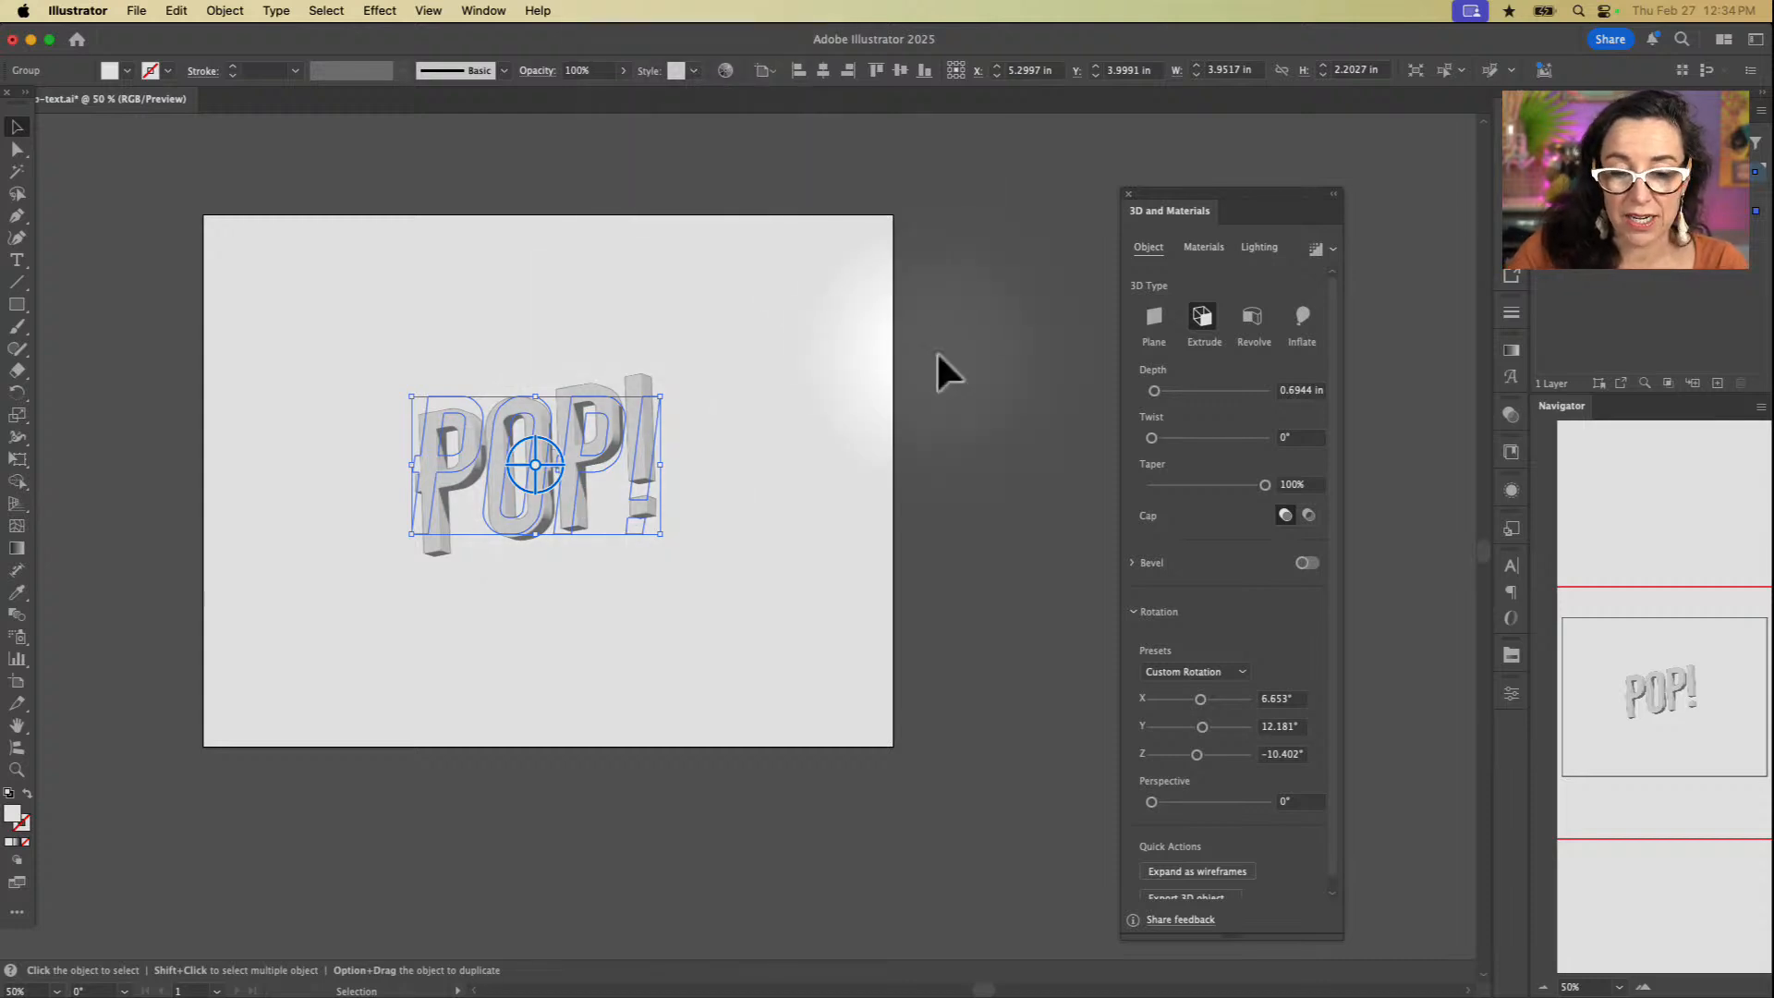
Step: Show the asset export list and delete the two old assets from it
{"action": "left_click", "coordinate": [490, 9]}
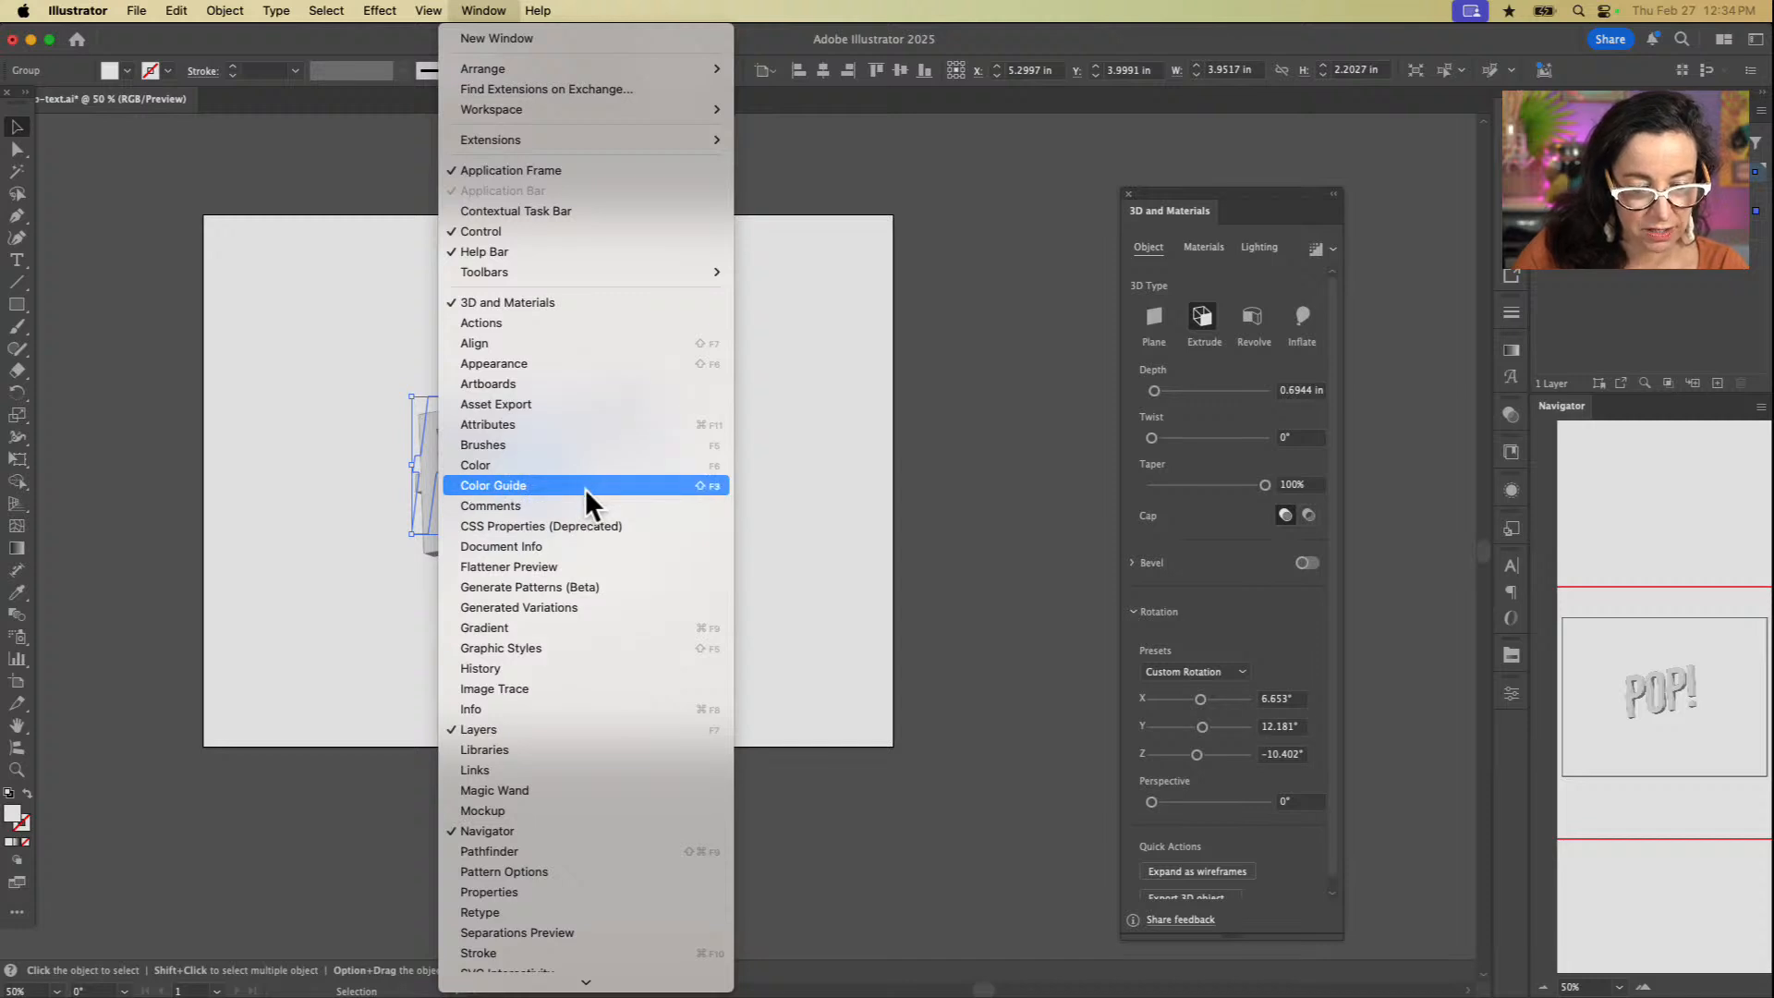
{"action": "left_click", "coordinate": [575, 406]}
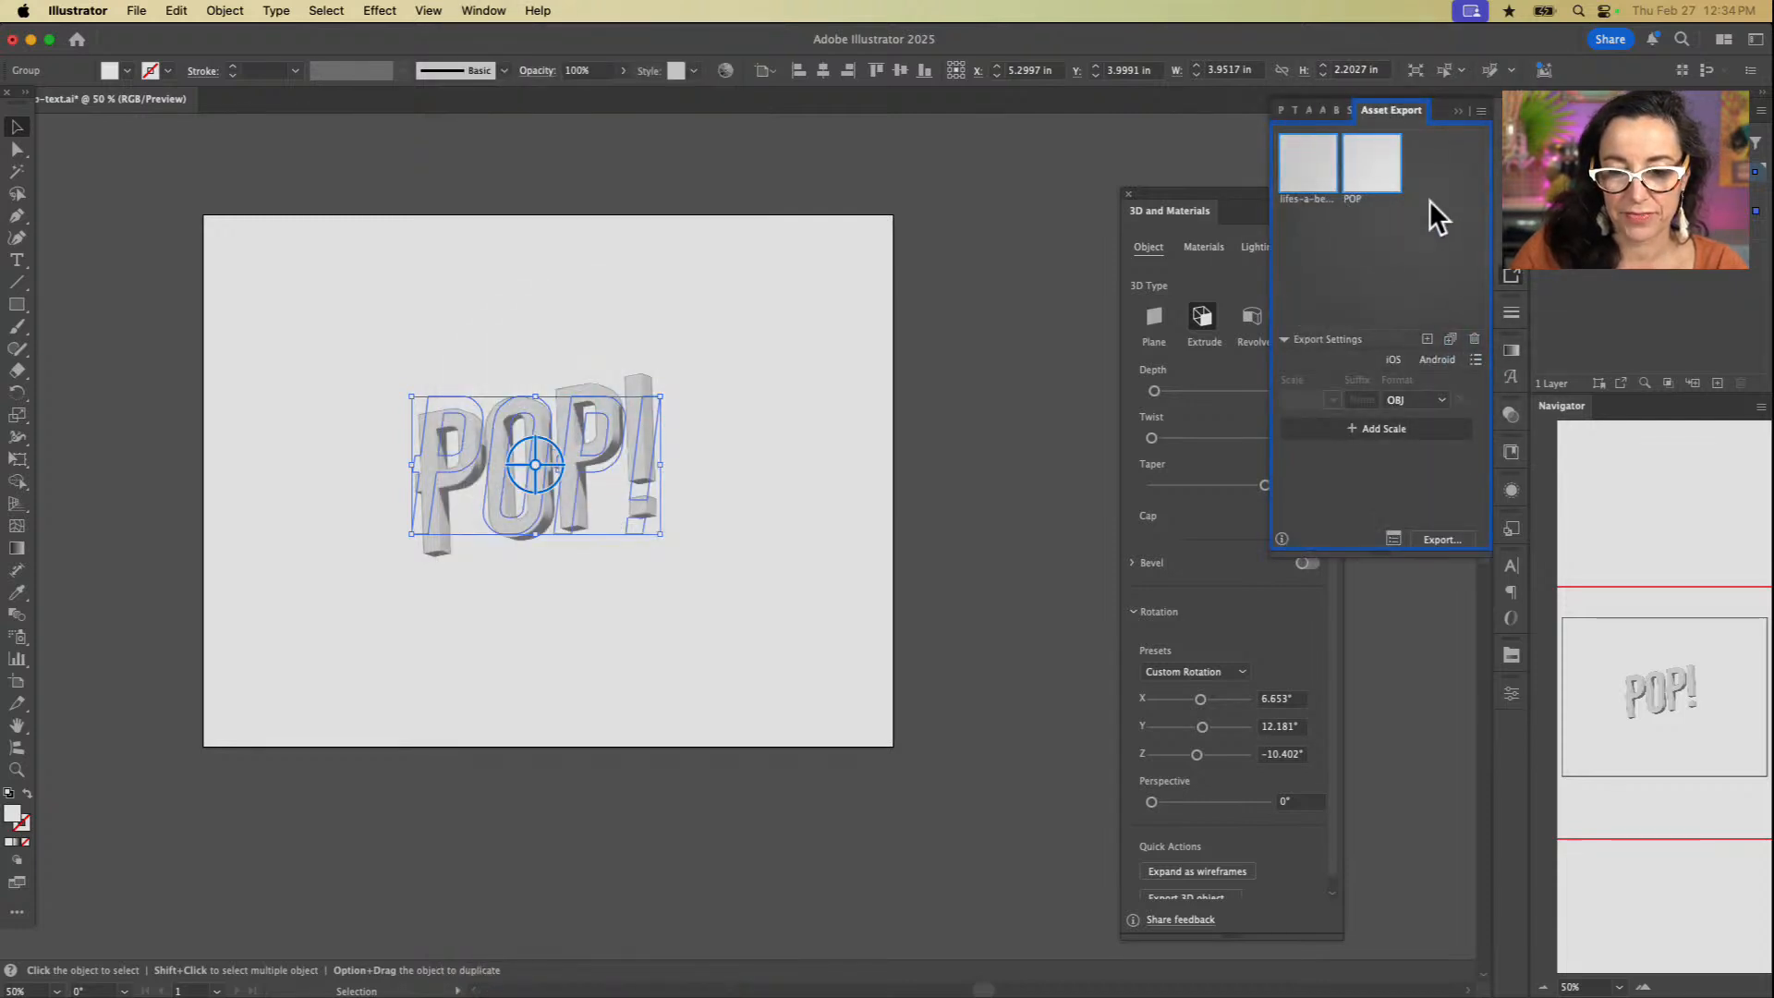
{"action": "left_click", "coordinate": [1355, 165]}
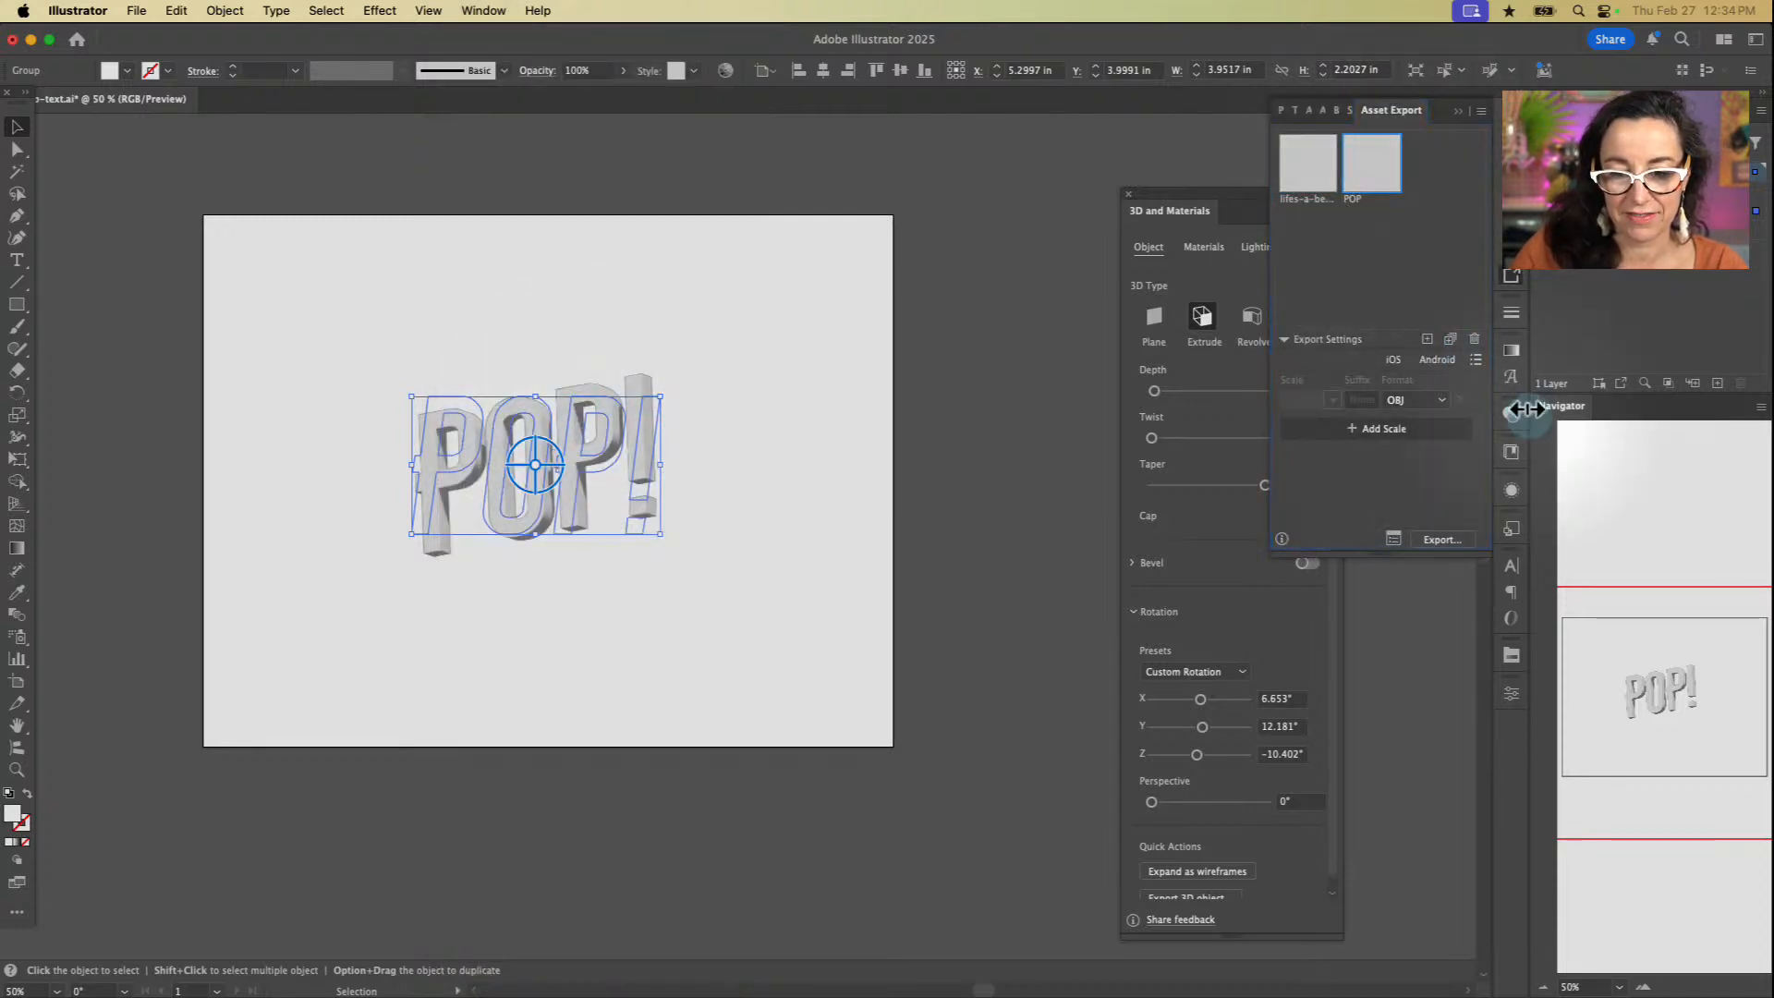
{"action": "left_click", "coordinate": [1475, 340]}
{"action": "left_click", "coordinate": [1474, 339]}
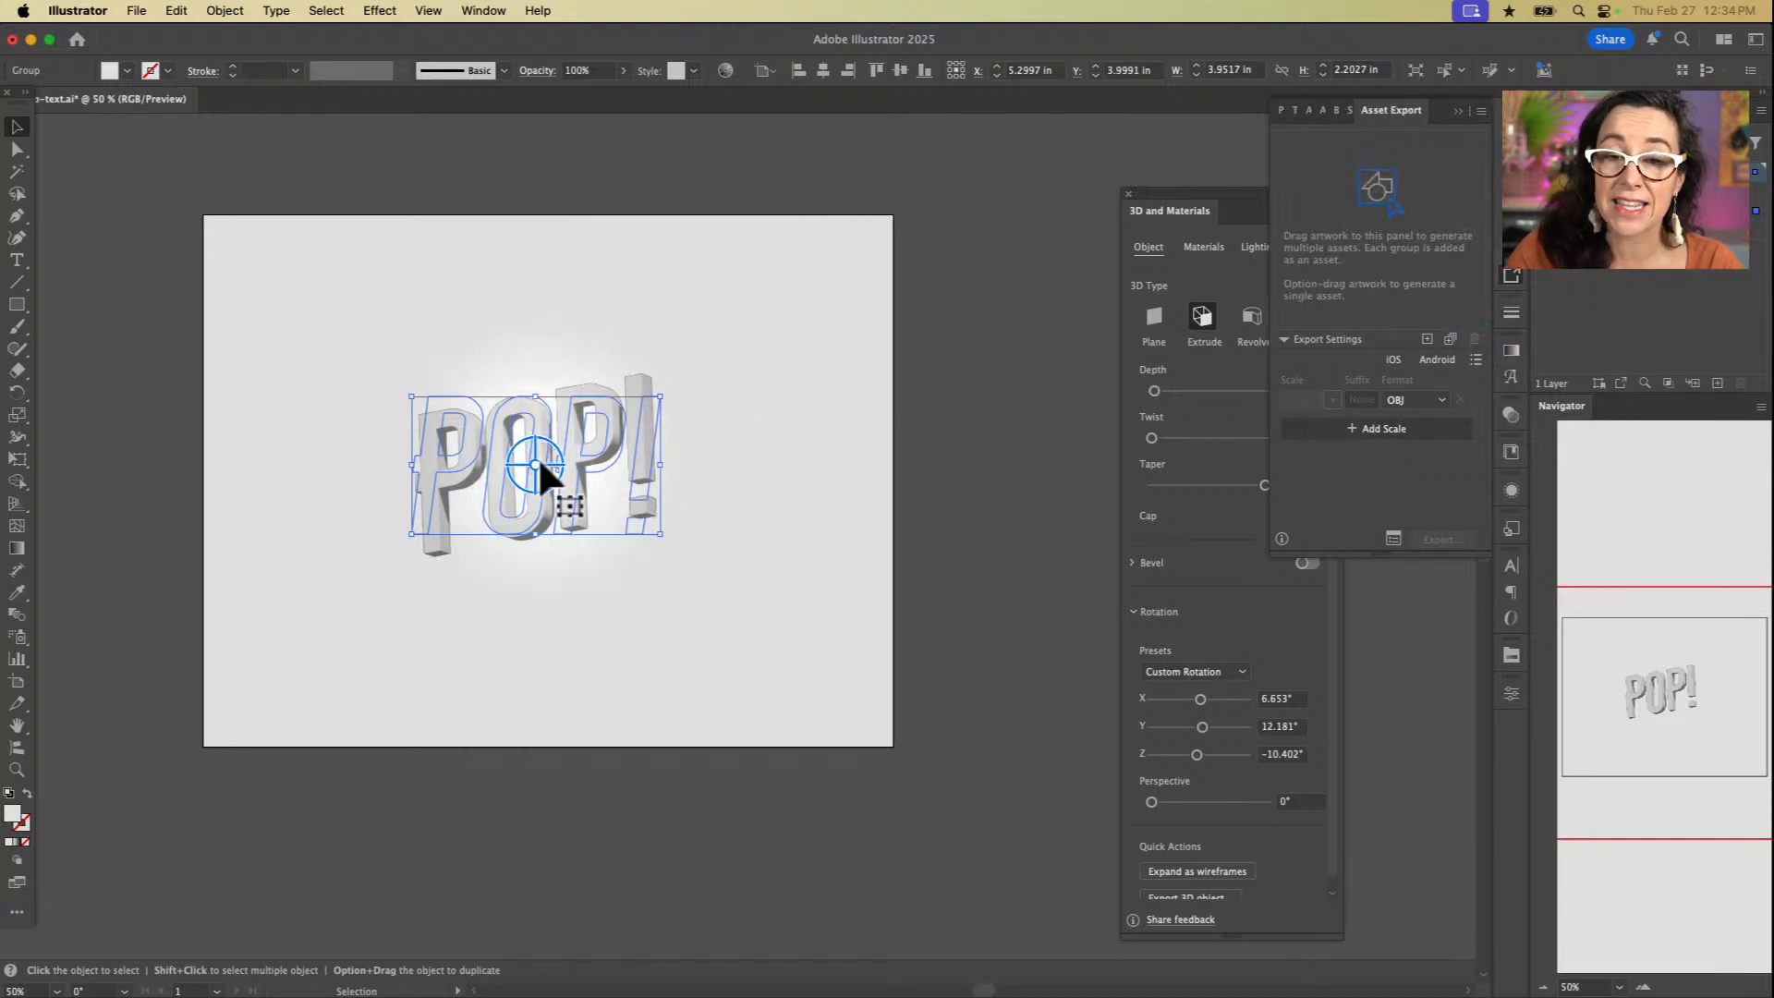
Step: Add the 3D POP! lettering as an export asset and name it pop-text-3
{"action": "left_click", "coordinate": [538, 457]}
{"action": "left_click_drag", "start_coordinate": [538, 456], "coordinate": [1332, 183]}
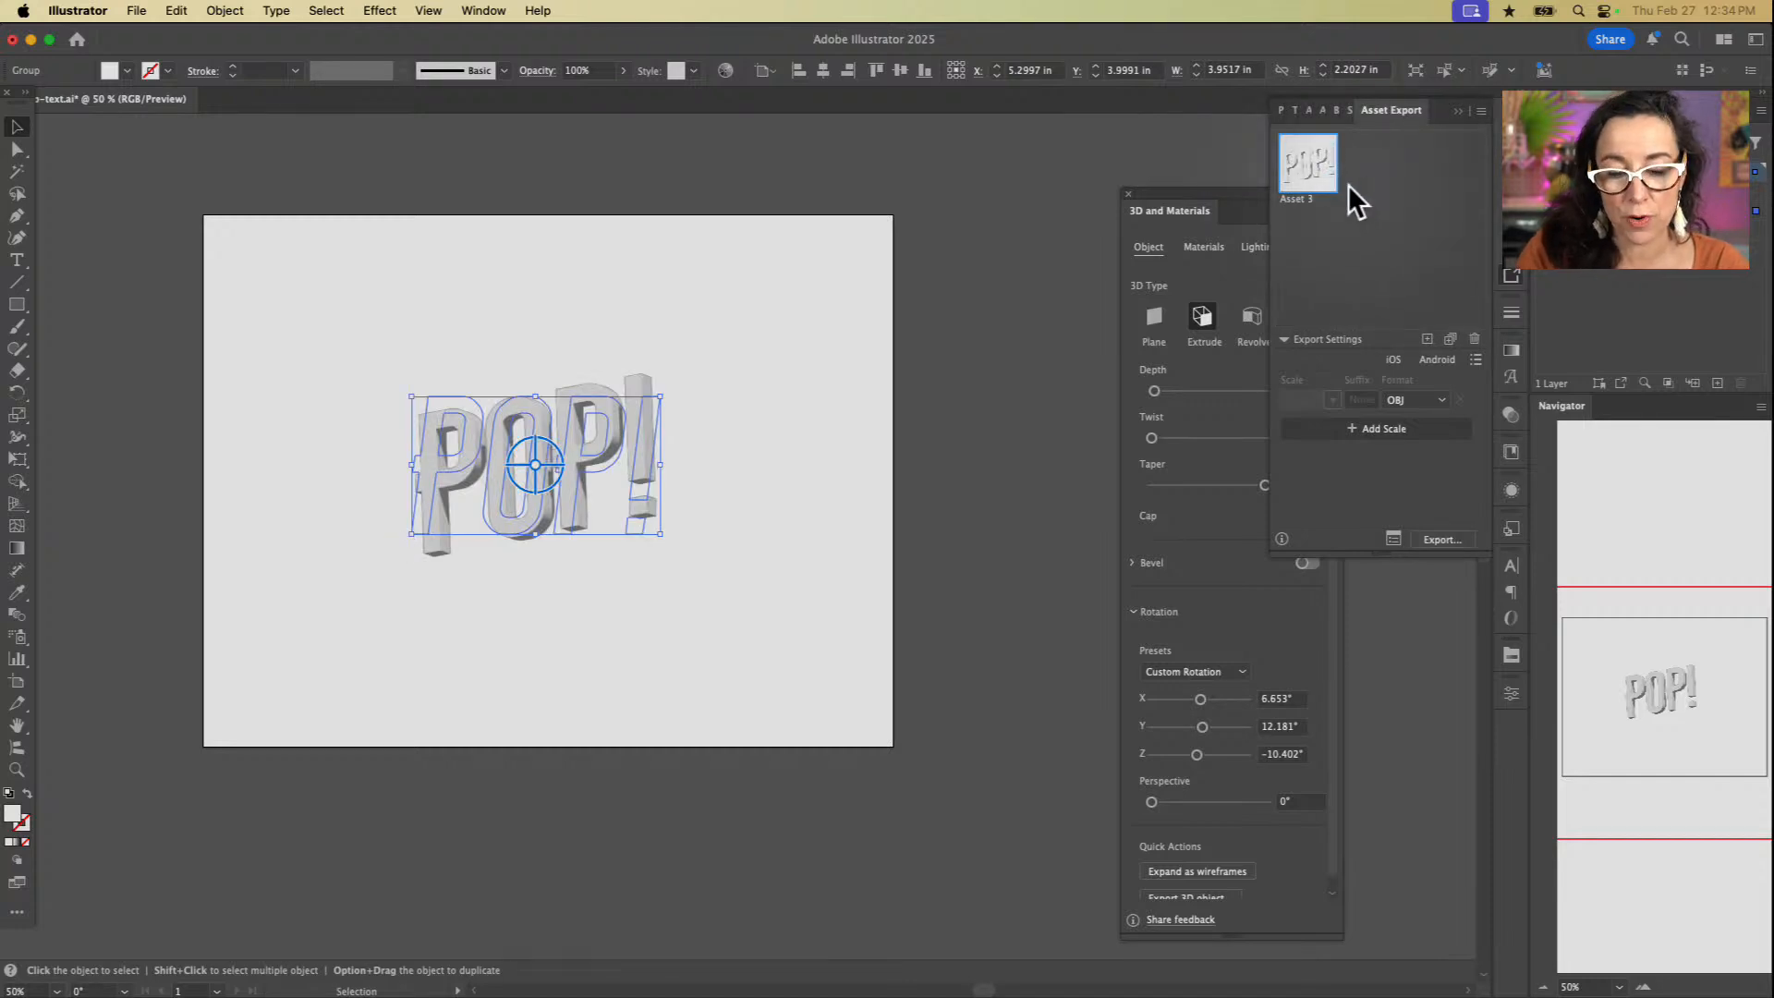
{"action": "double_click", "coordinate": [1309, 201]}
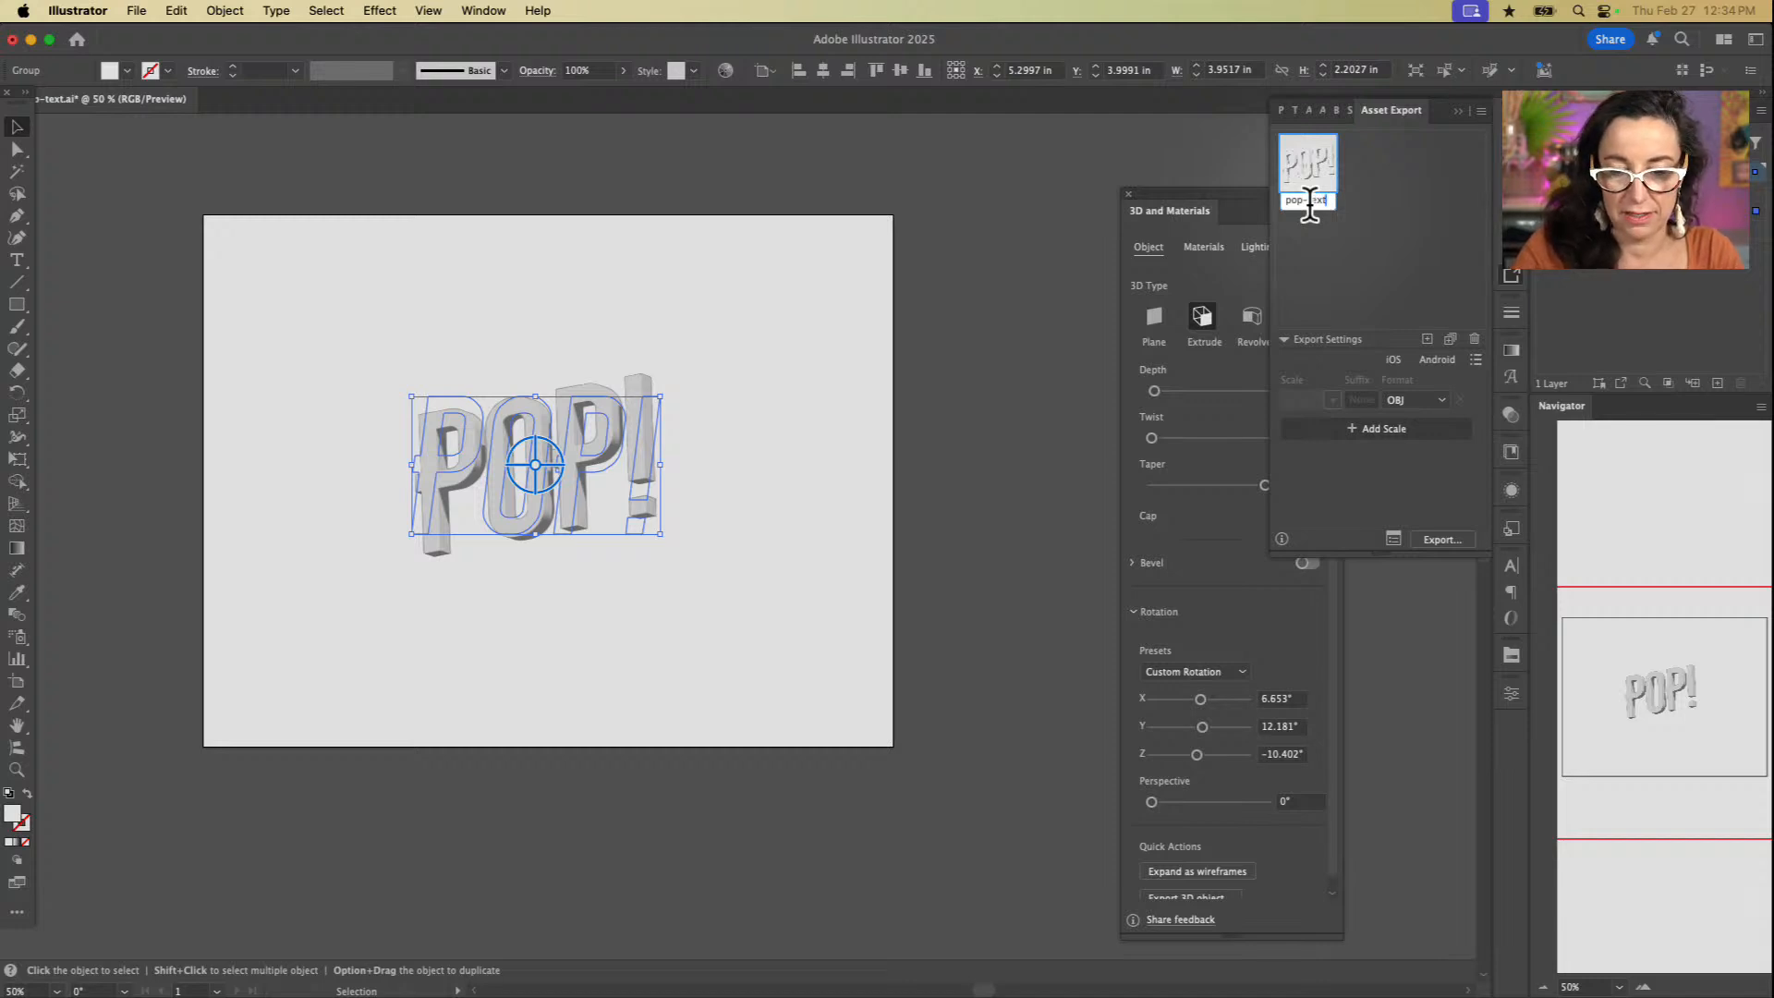
{"action": "left_click", "coordinate": [1398, 231]}
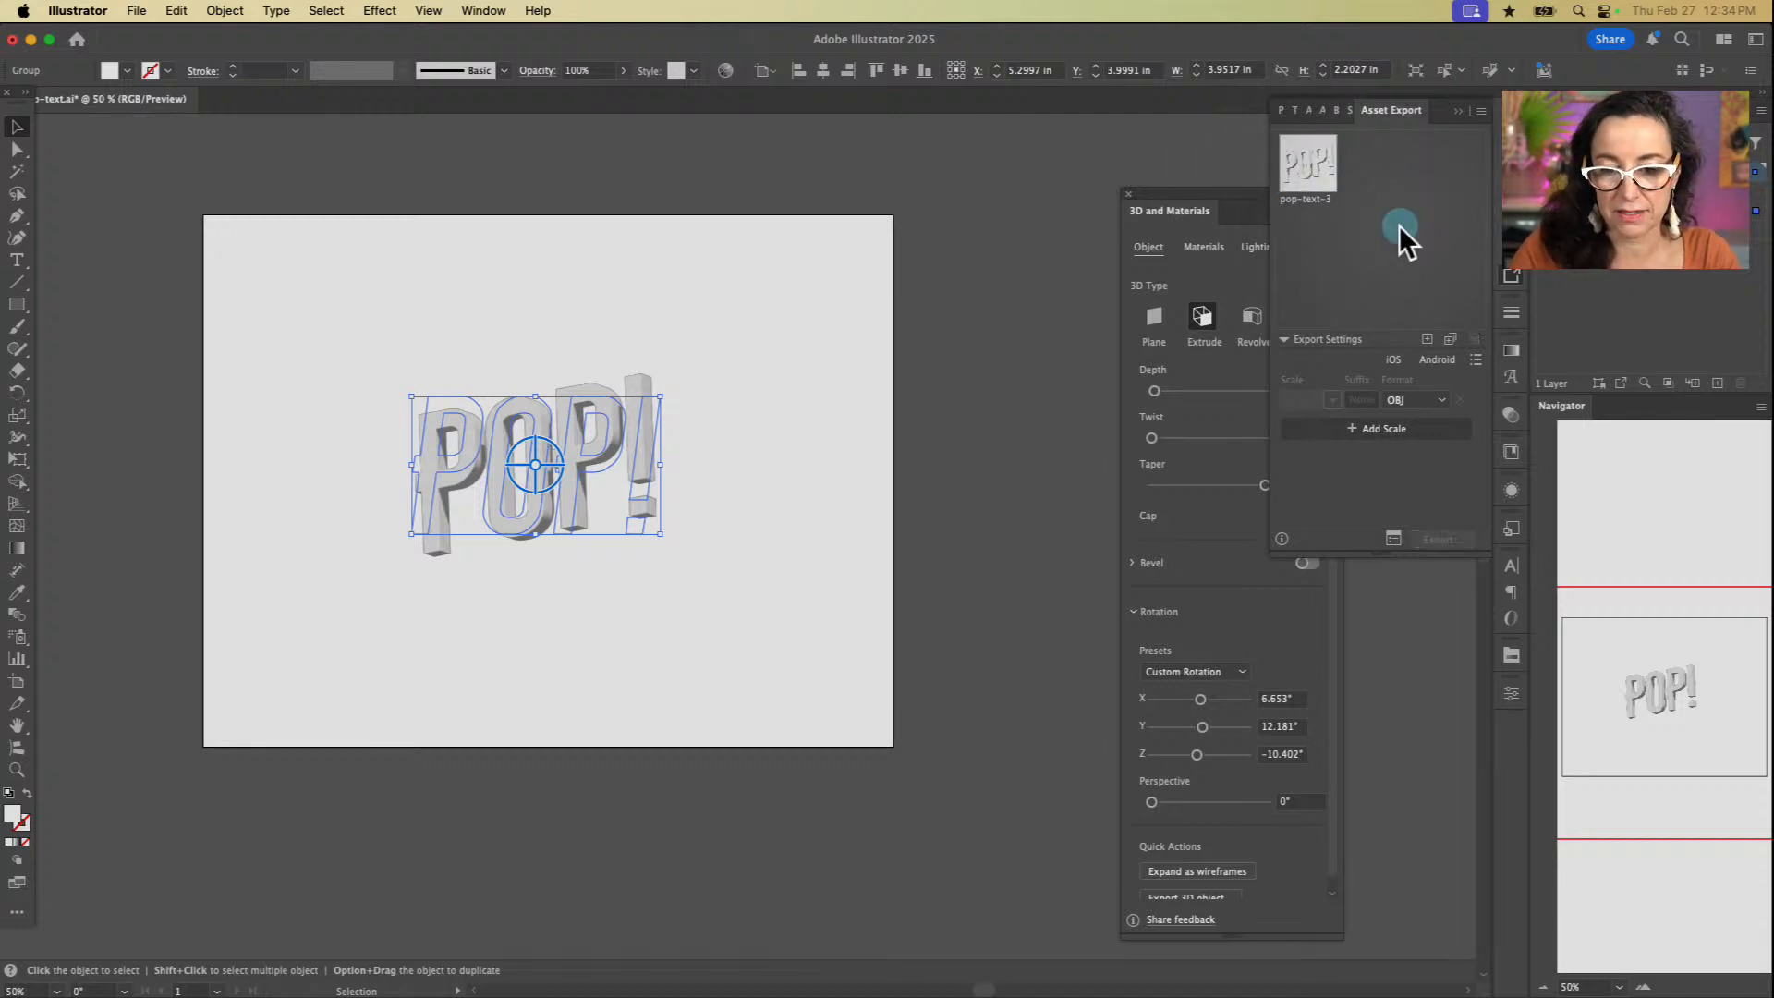
Step: Export the pop-text-3 asset in OBJ format to the 3D folder
{"action": "left_click", "coordinate": [1306, 168]}
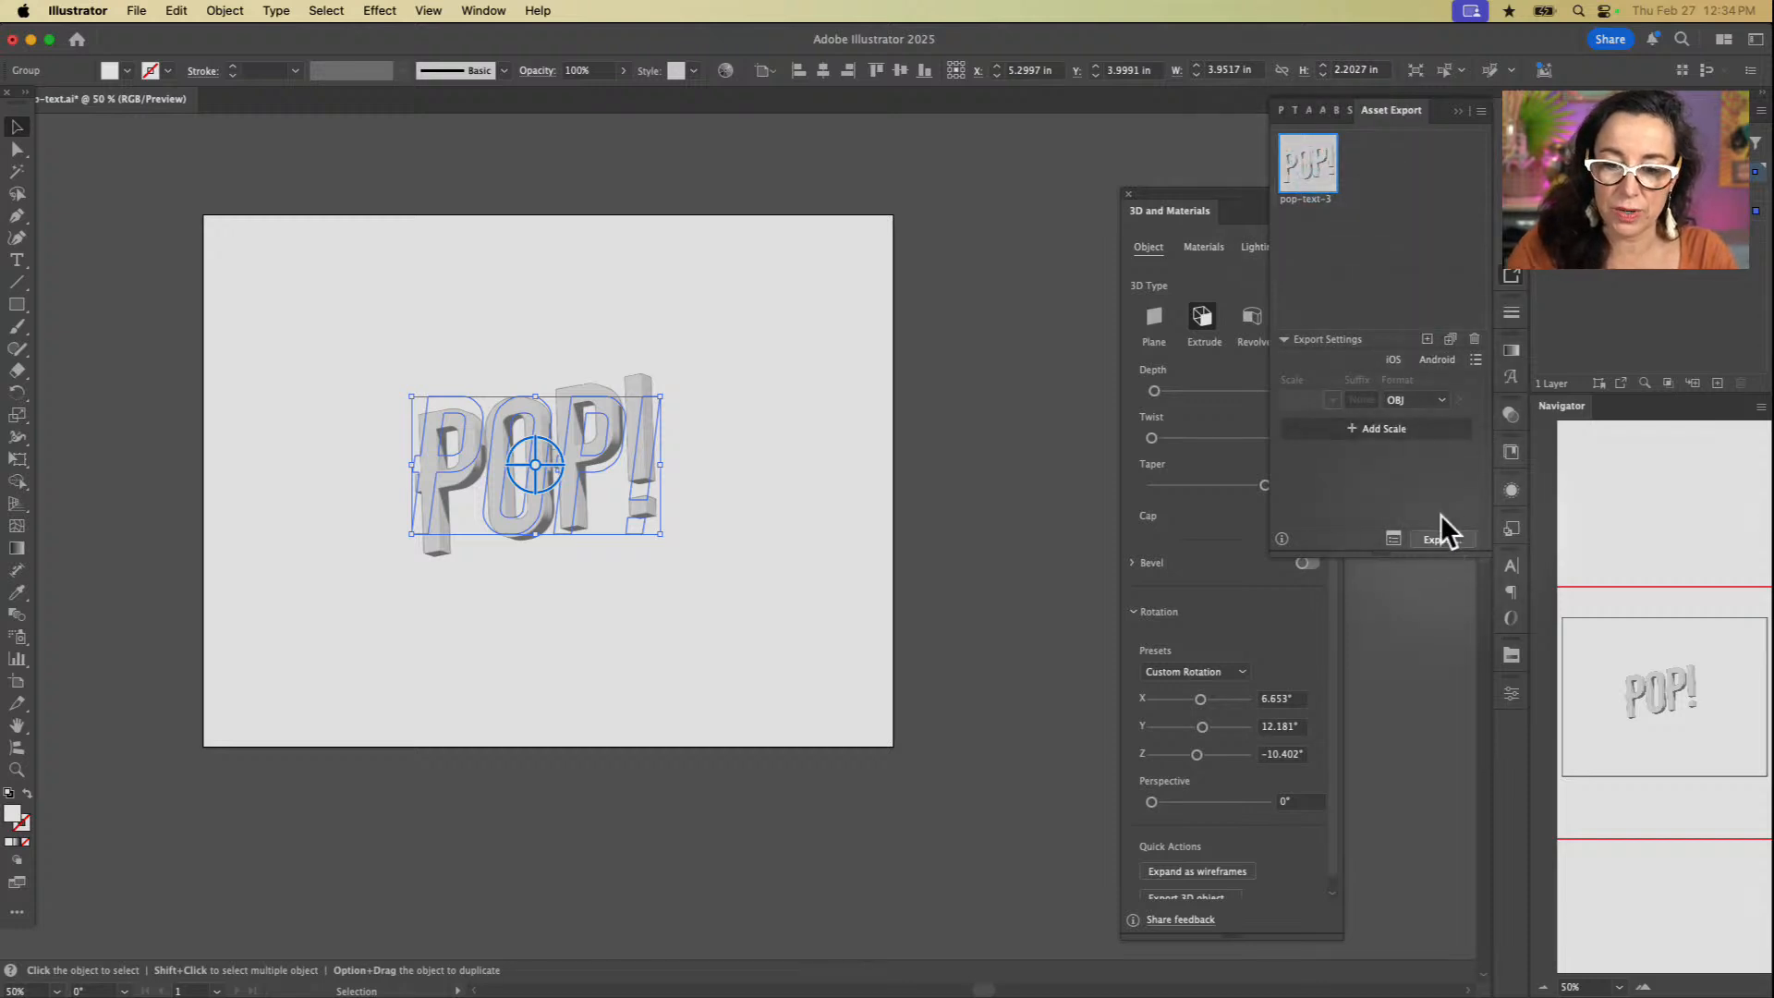
{"action": "left_click", "coordinate": [1441, 403]}
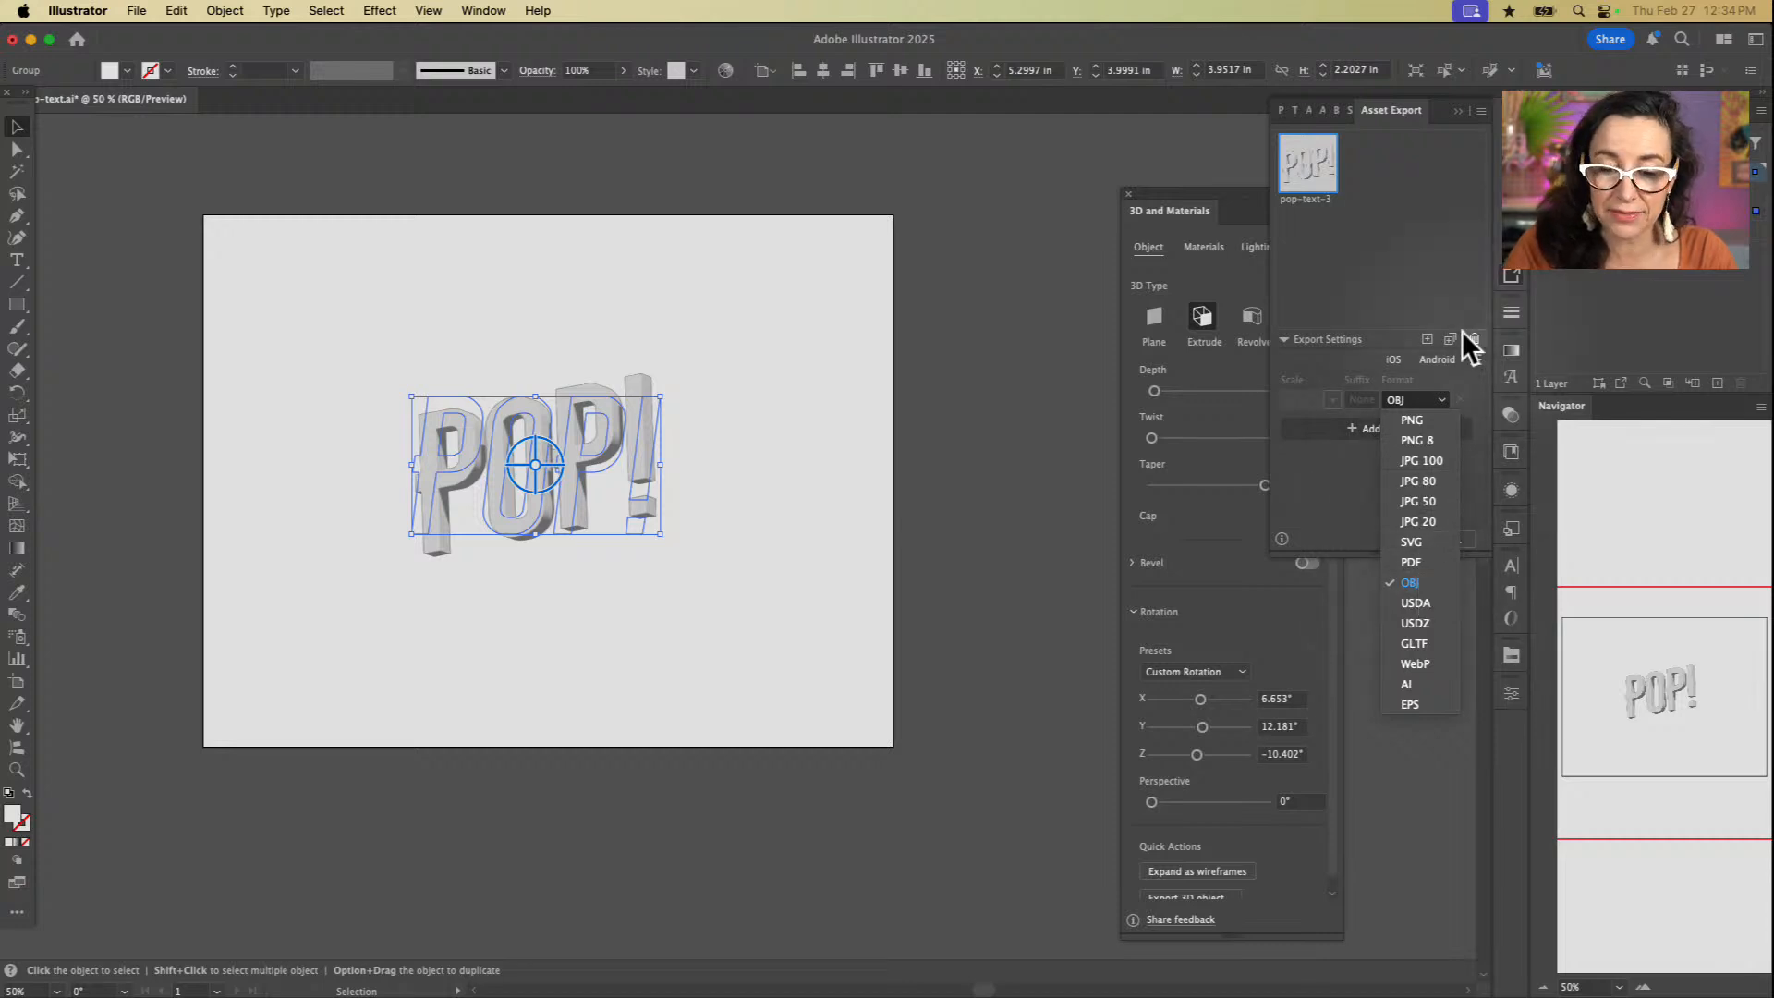
{"action": "left_click", "coordinate": [1390, 300]}
{"action": "left_click", "coordinate": [1307, 166]}
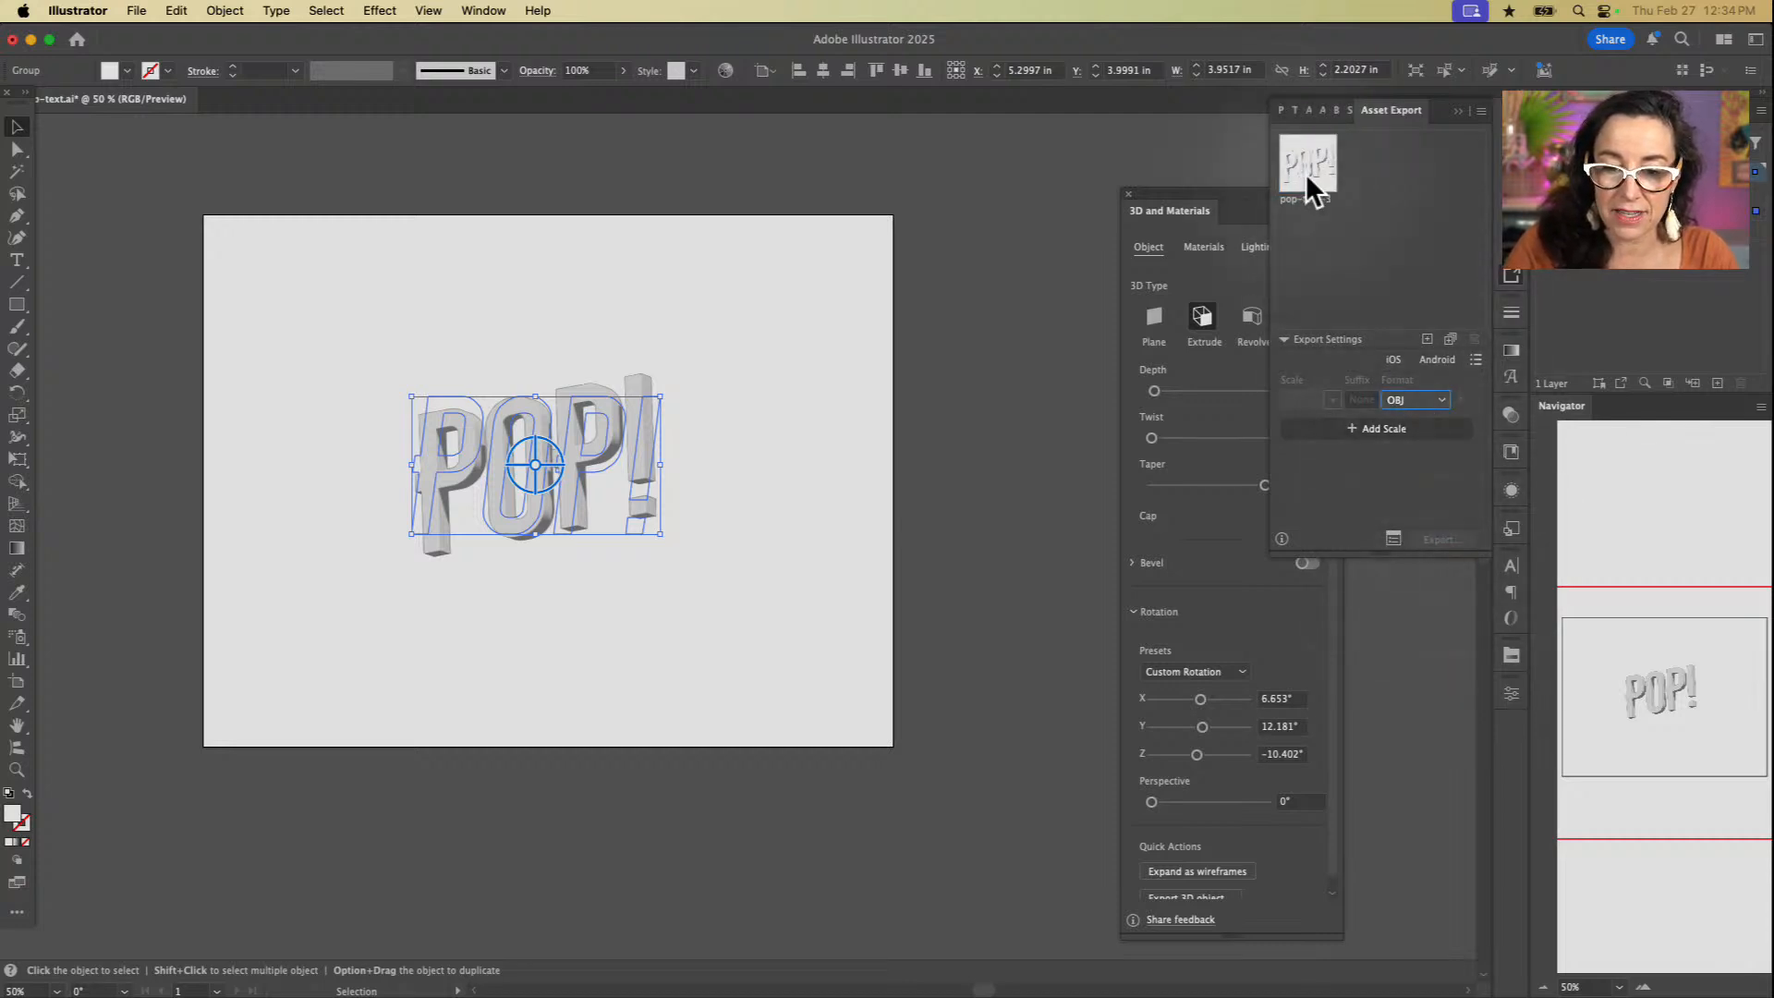
{"action": "left_click", "coordinate": [1451, 537]}
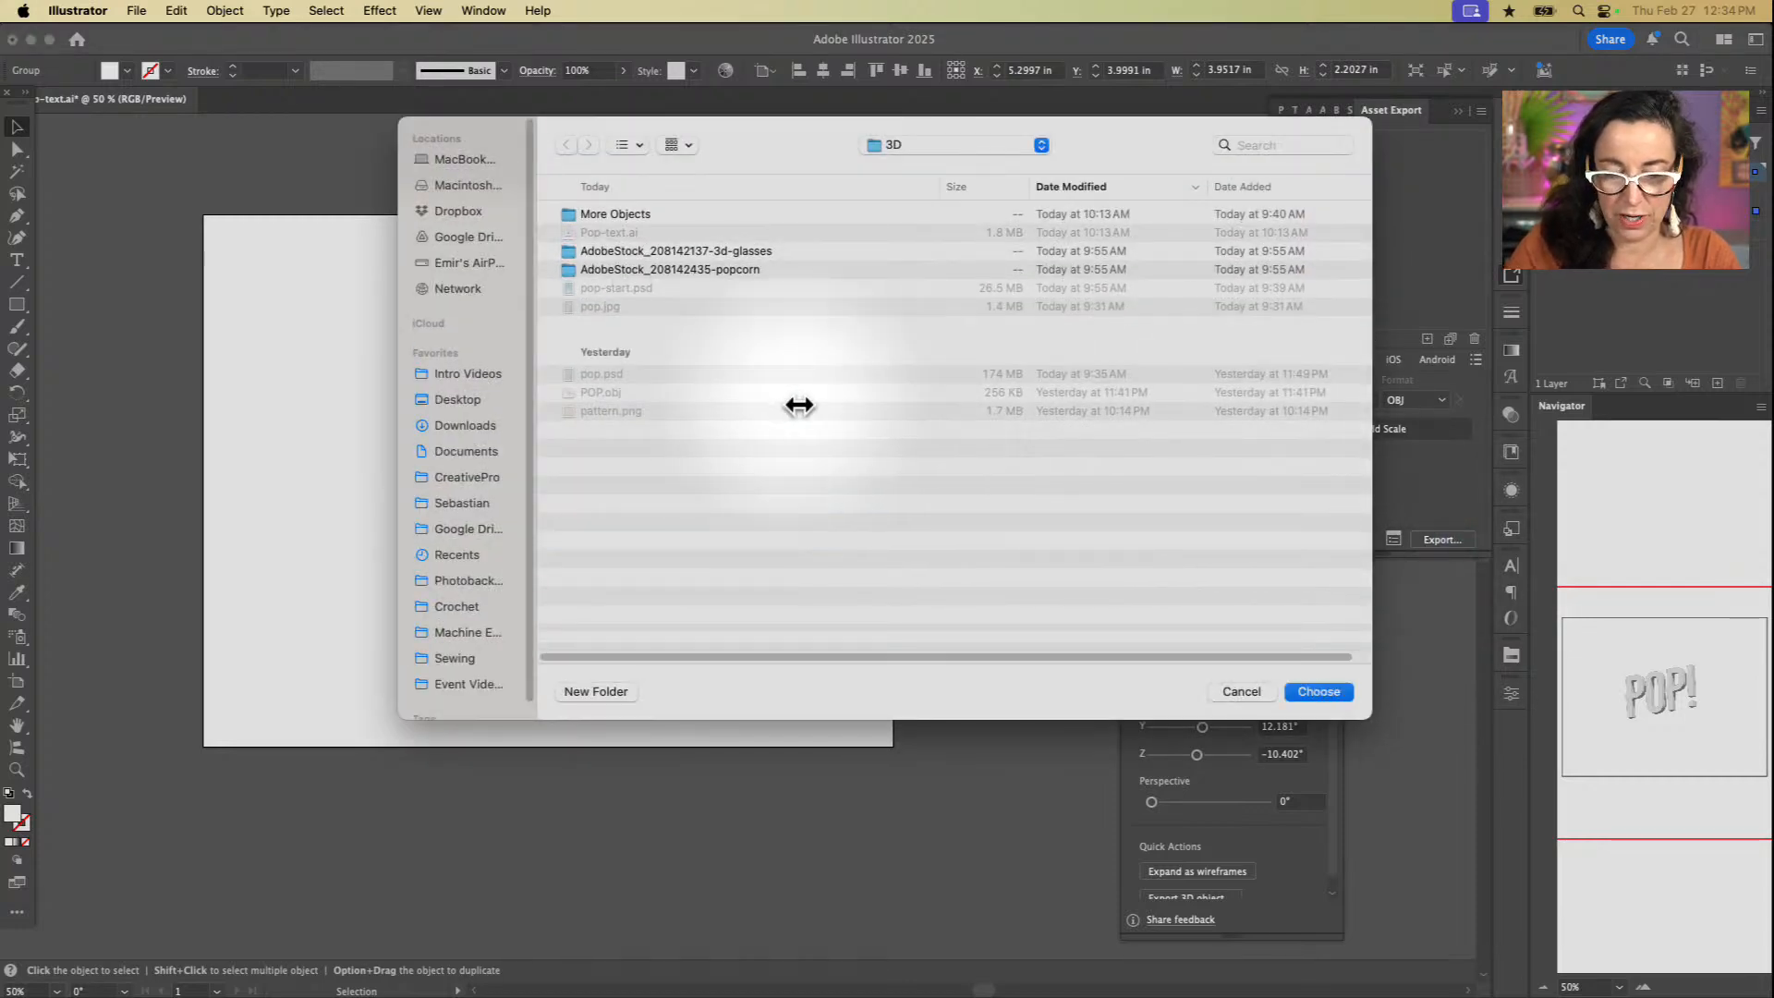
{"action": "left_click", "coordinate": [1319, 691]}
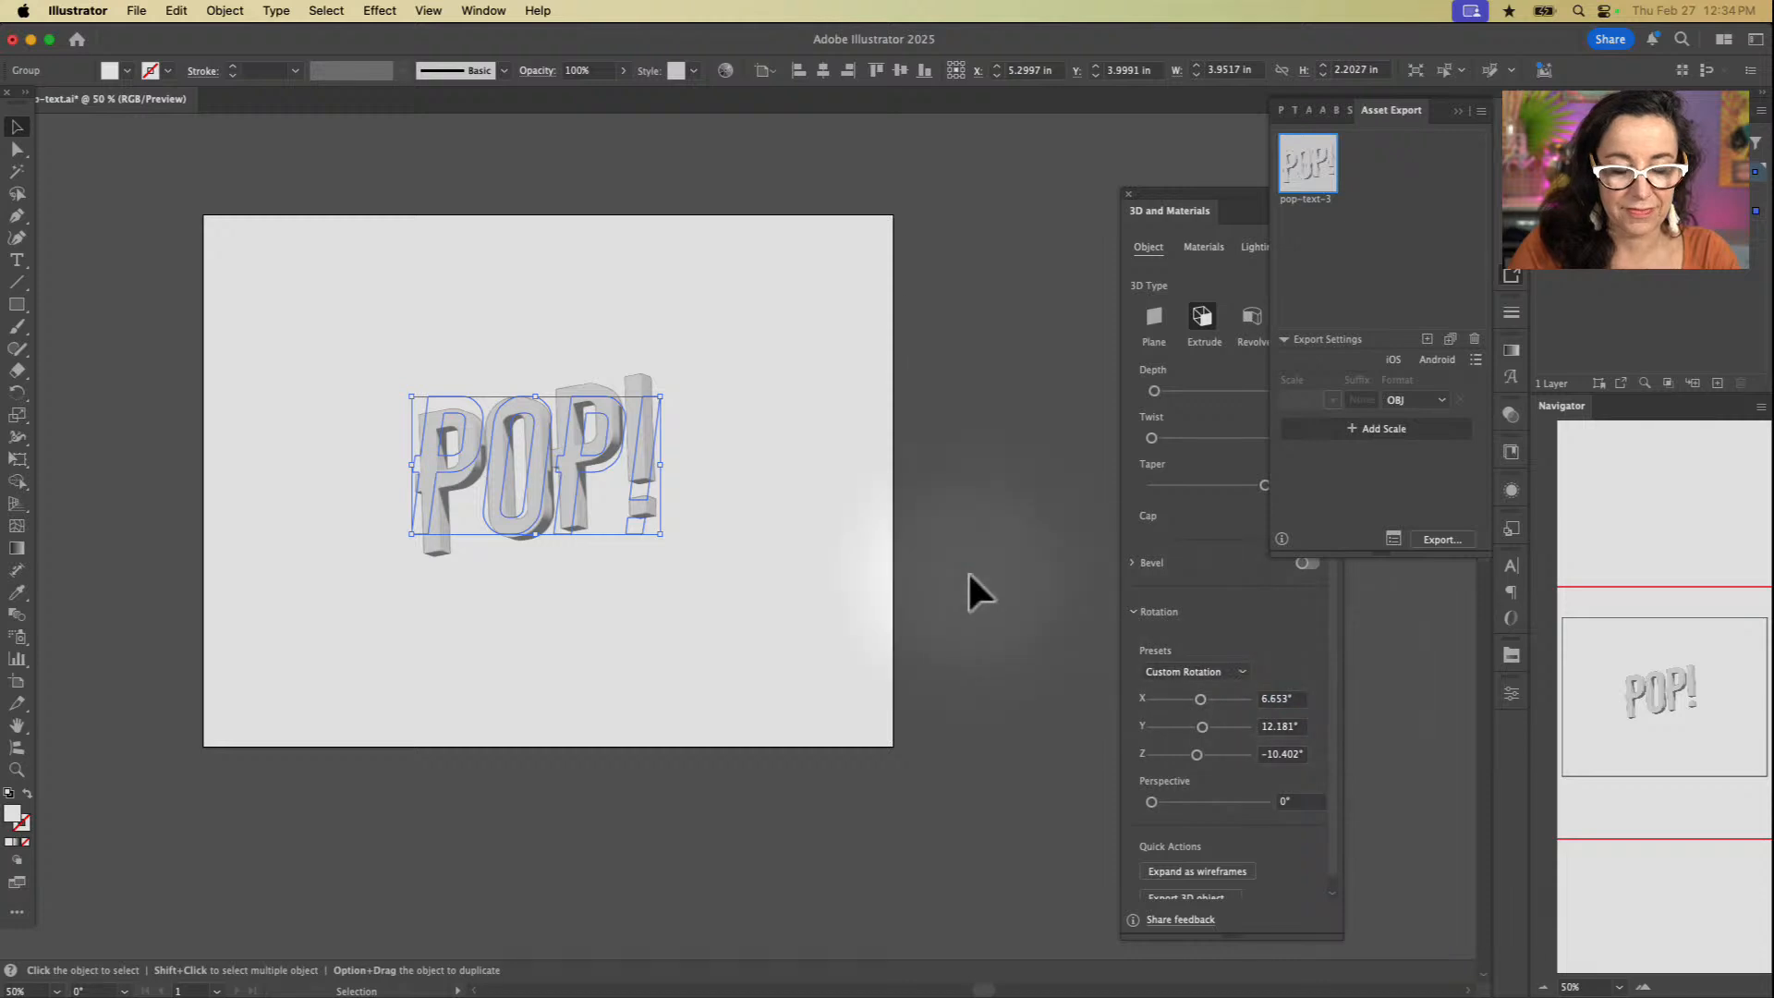
Step: Close Pop-text.ai without saving the changes
{"action": "left_click", "coordinate": [947, 499]}
{"action": "key", "text": "cmd+w"}
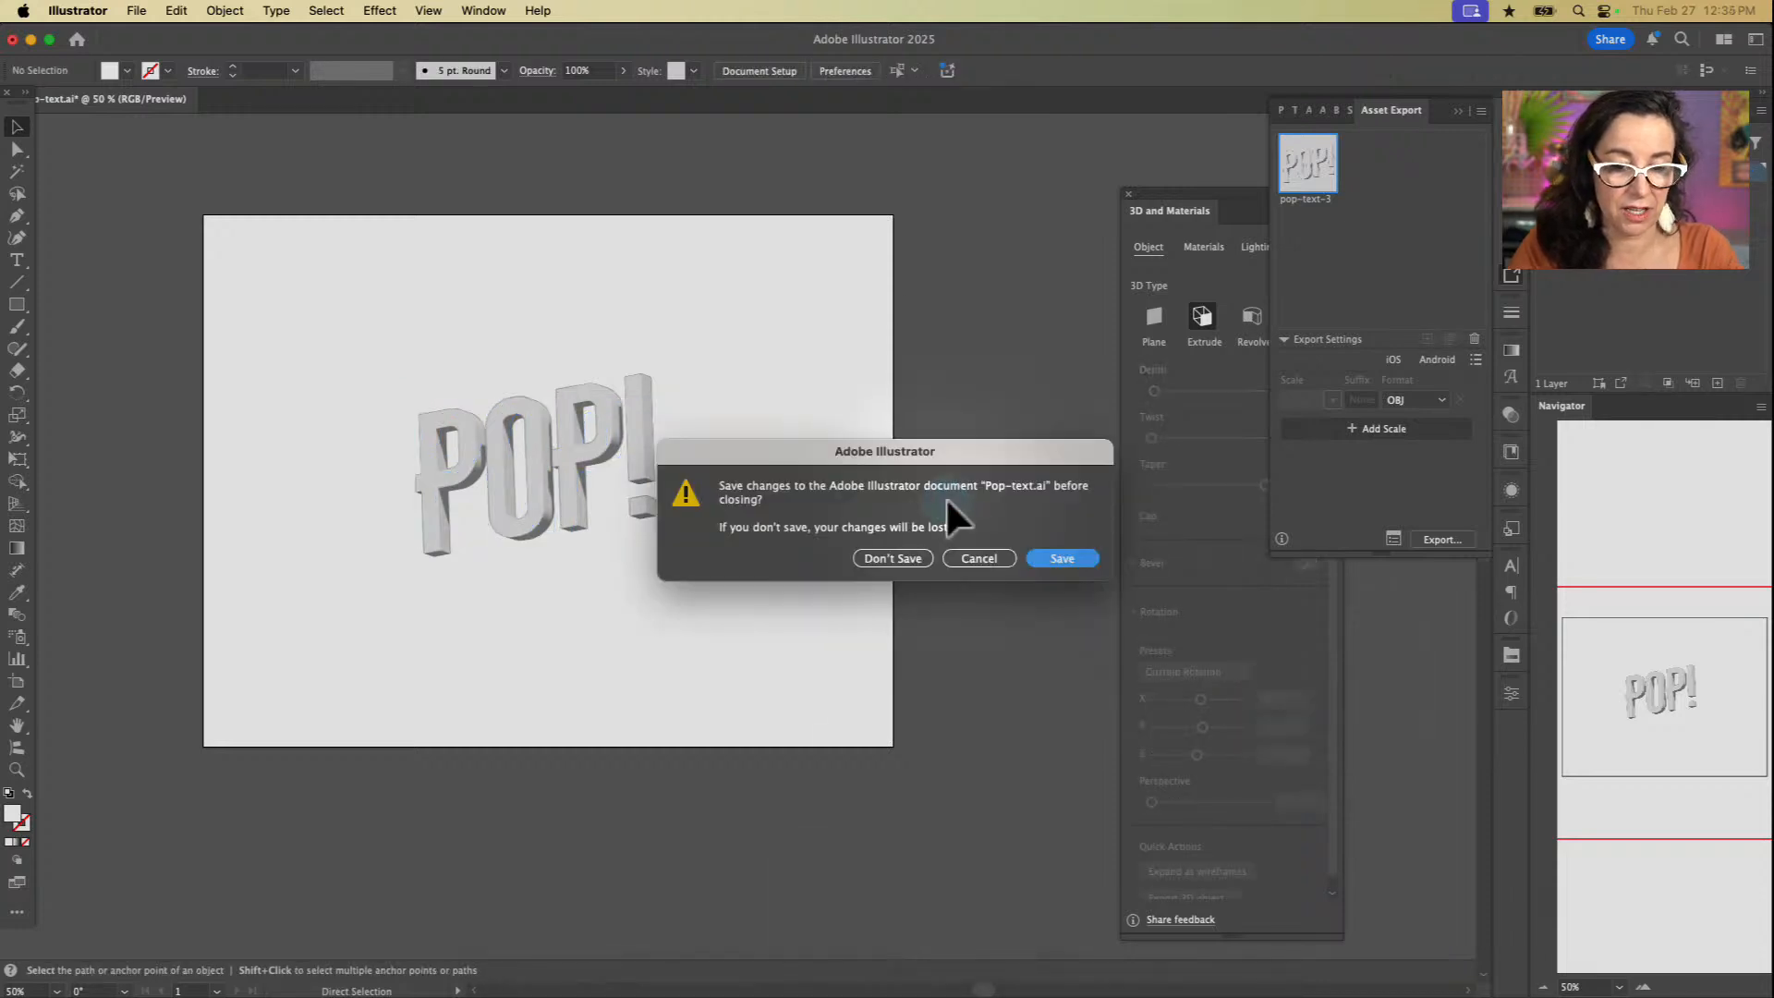
{"action": "left_click", "coordinate": [901, 557]}
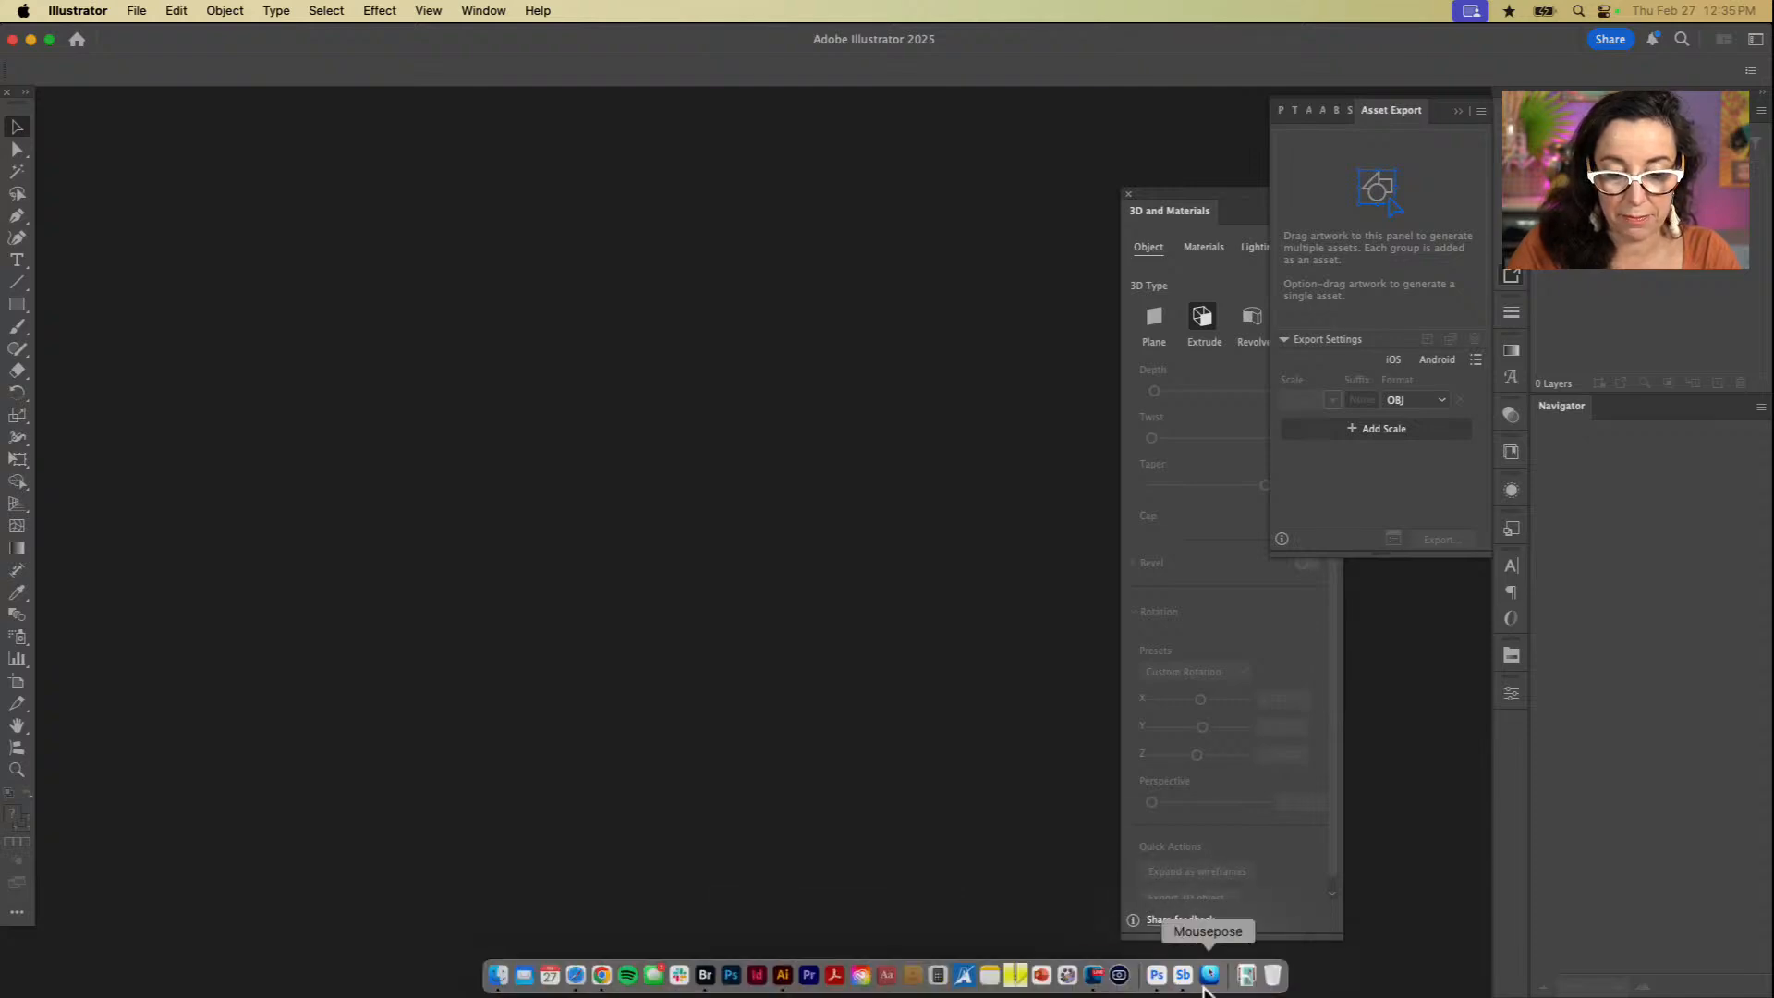
Step: Switch to Photoshop (Beta), place pop-text-3.obj as an embedded object in pop-start.psd, and move its layer above both glasses layers
{"action": "left_click", "coordinate": [1155, 980]}
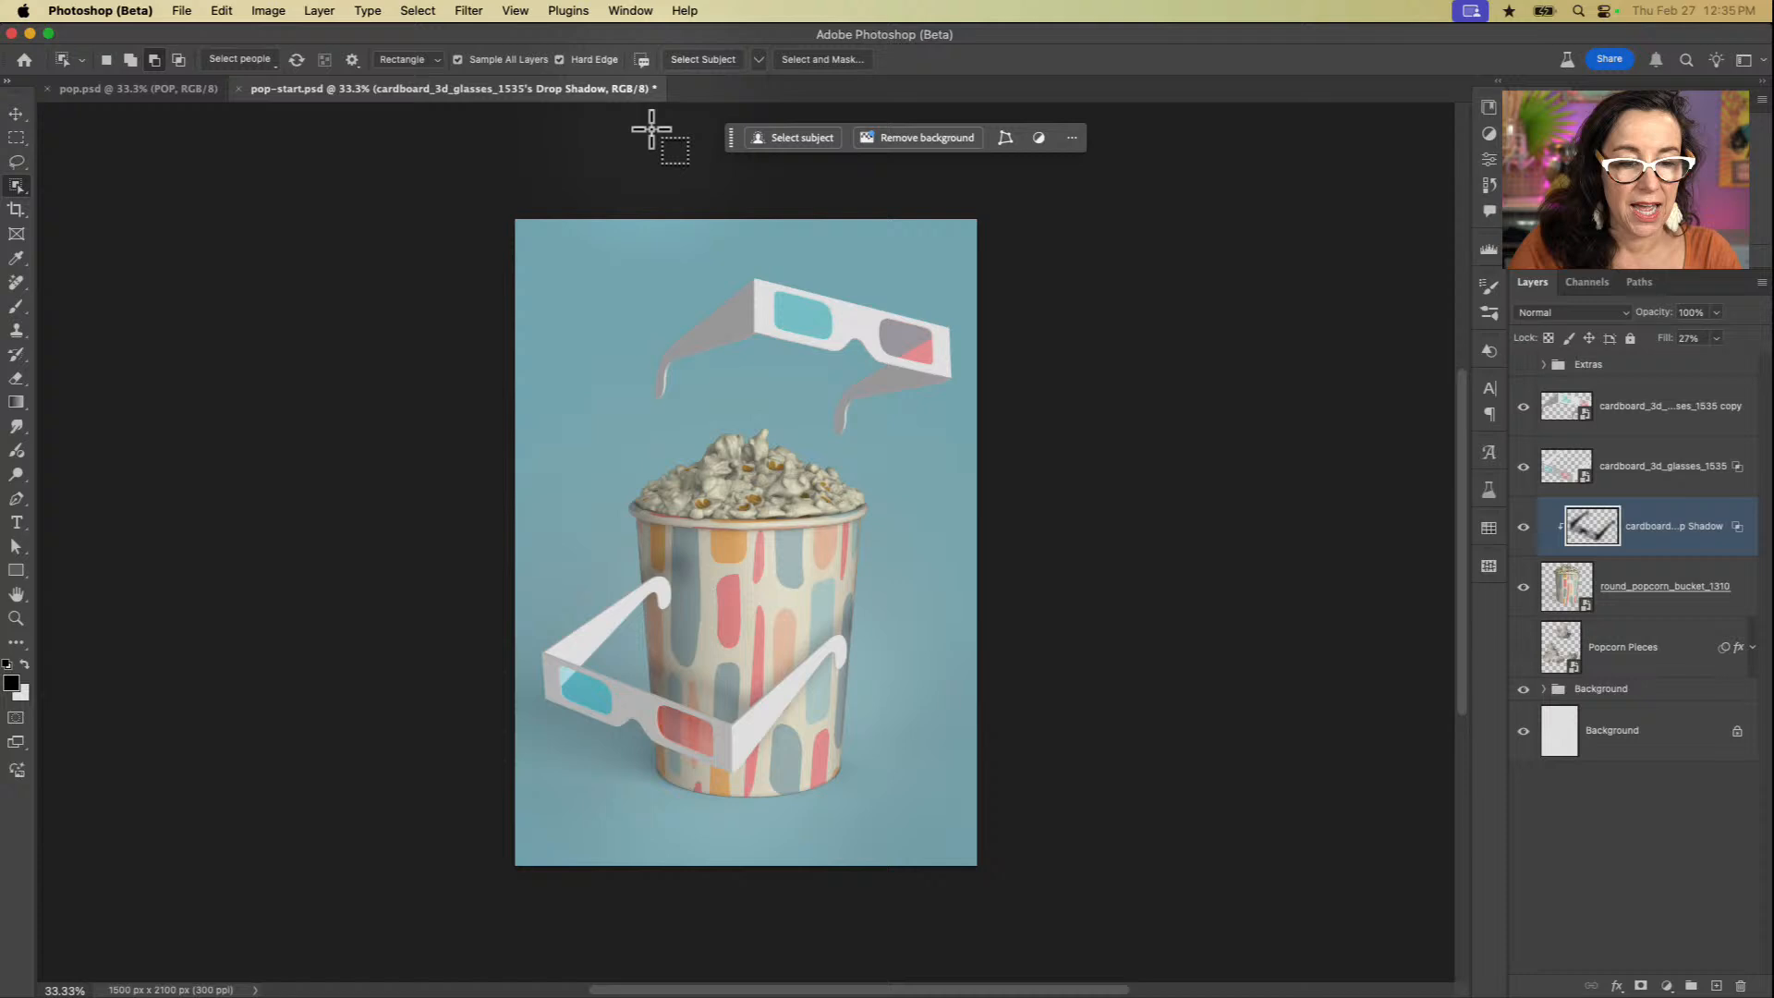
{"action": "left_click", "coordinate": [182, 11]}
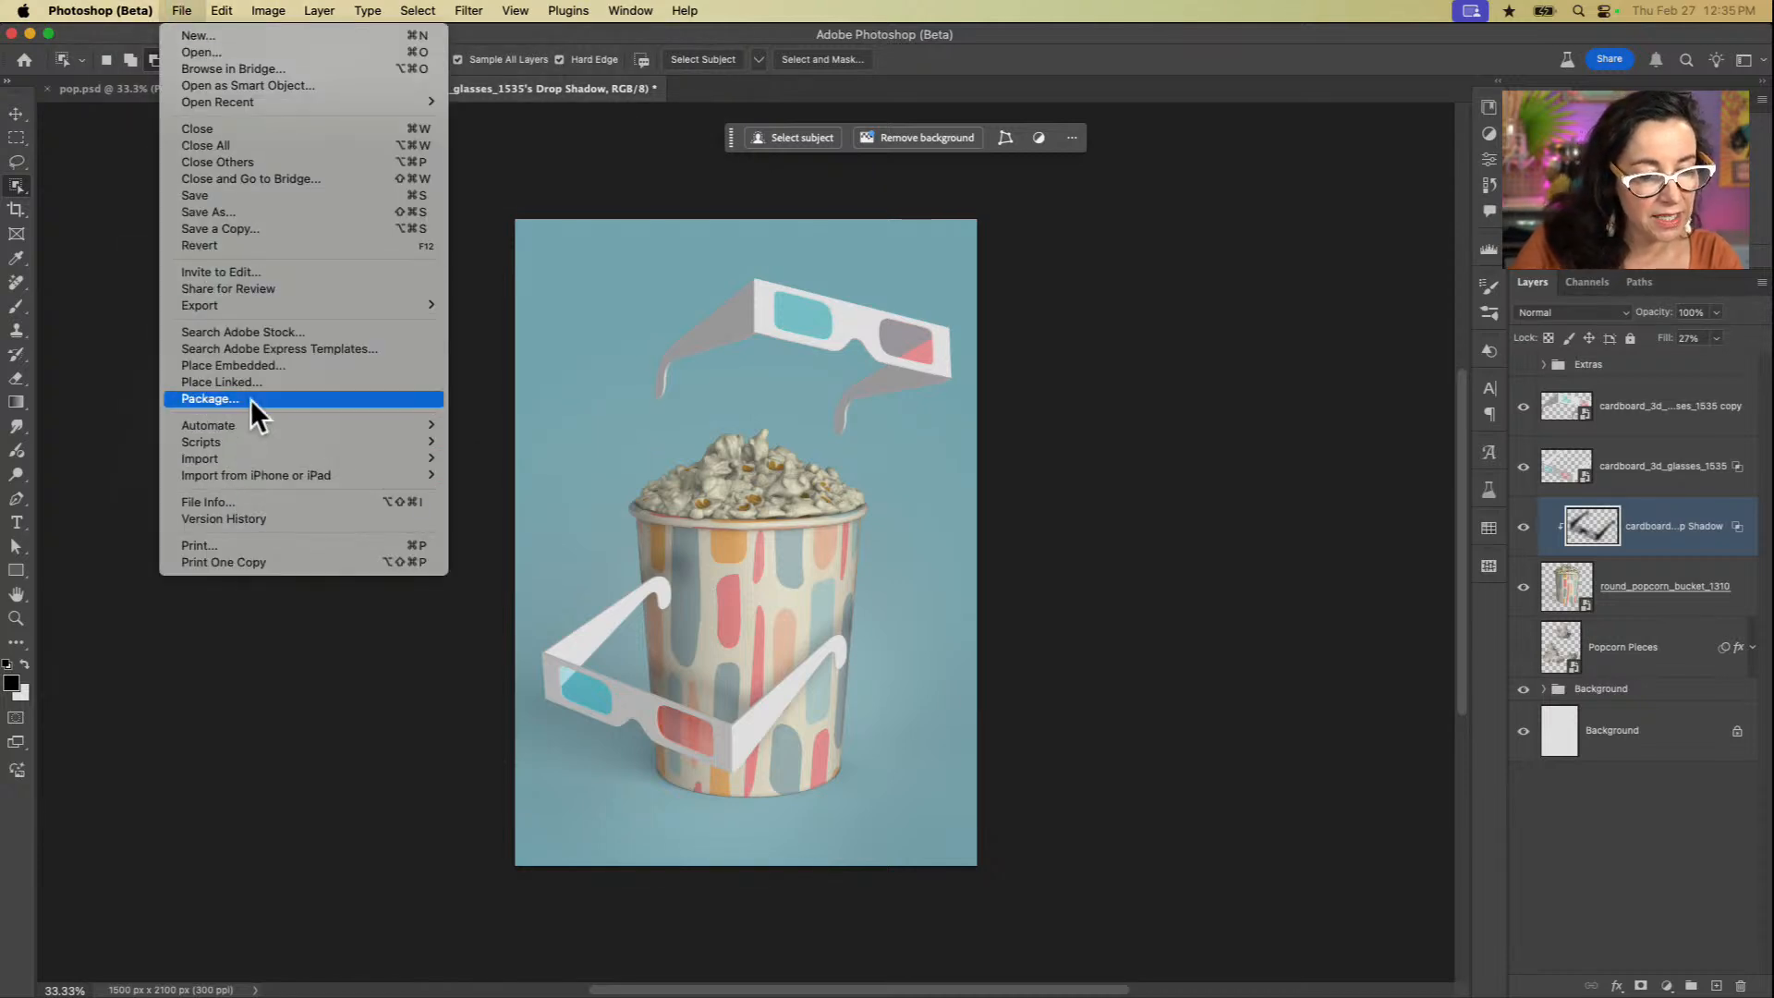
{"action": "left_click", "coordinate": [263, 364]}
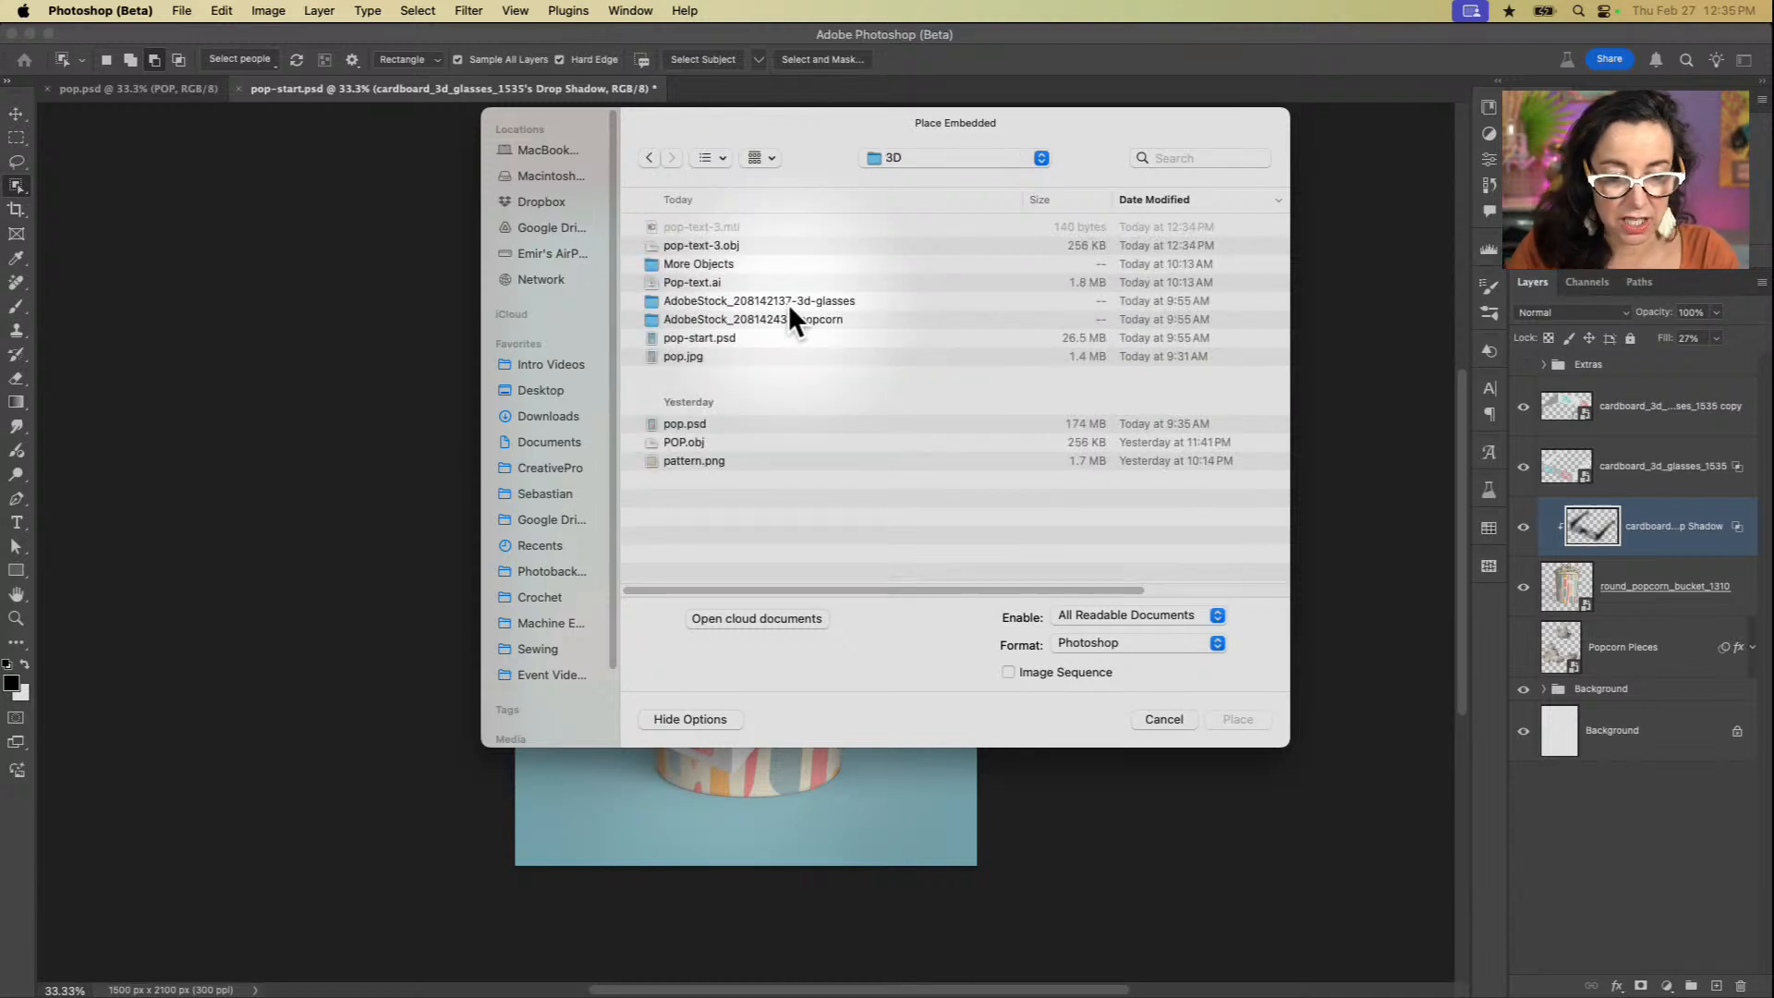
{"action": "left_click", "coordinate": [708, 246]}
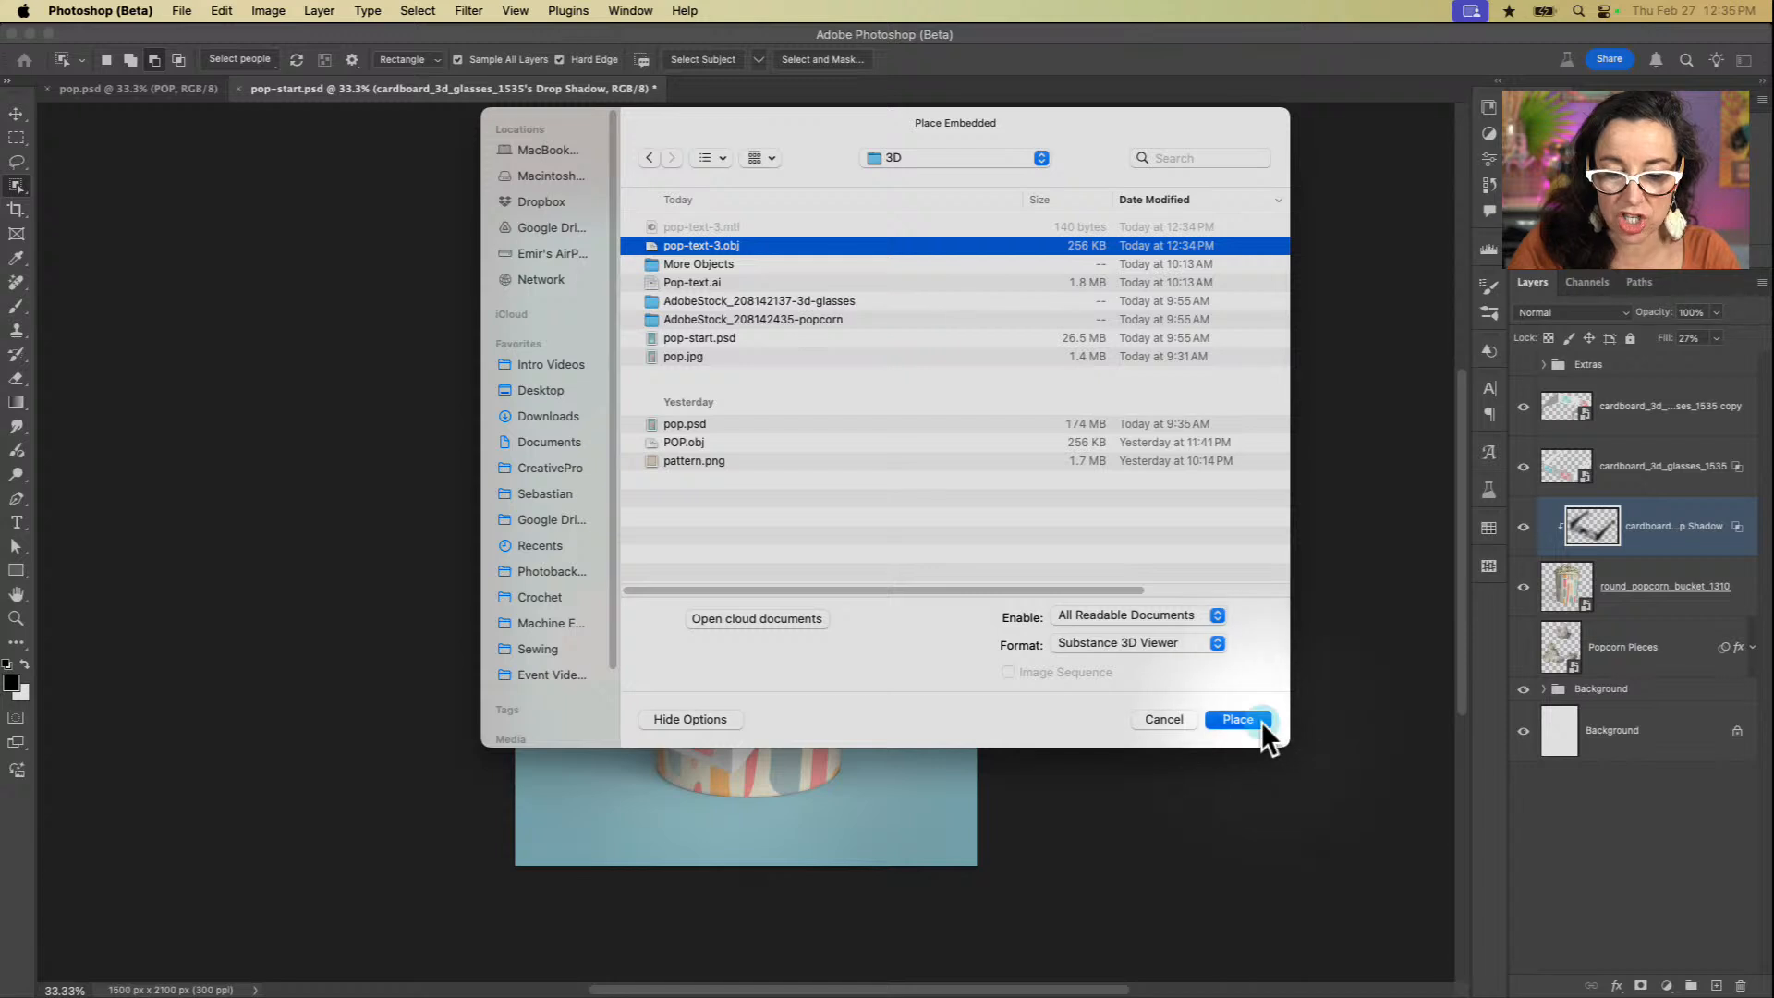
{"action": "left_click", "coordinate": [1238, 719]}
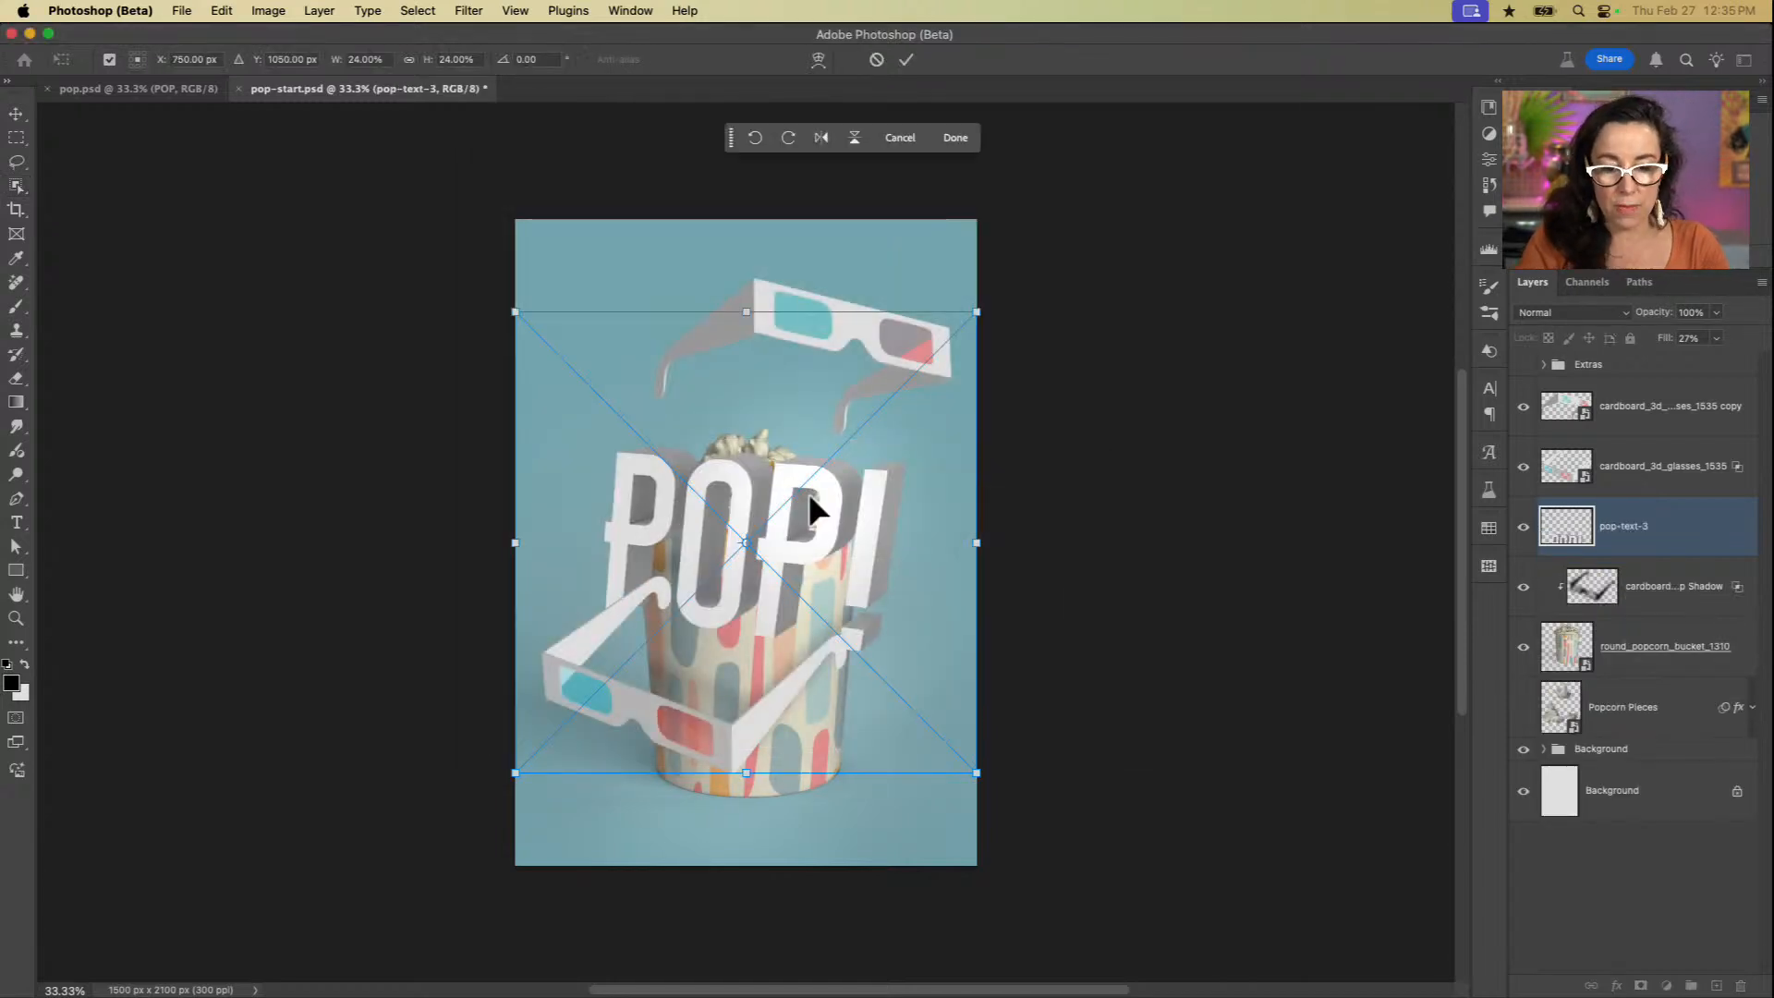
{"action": "left_click", "coordinate": [1658, 536]}
{"action": "left_click_drag", "start_coordinate": [1659, 535], "coordinate": [1655, 400]}
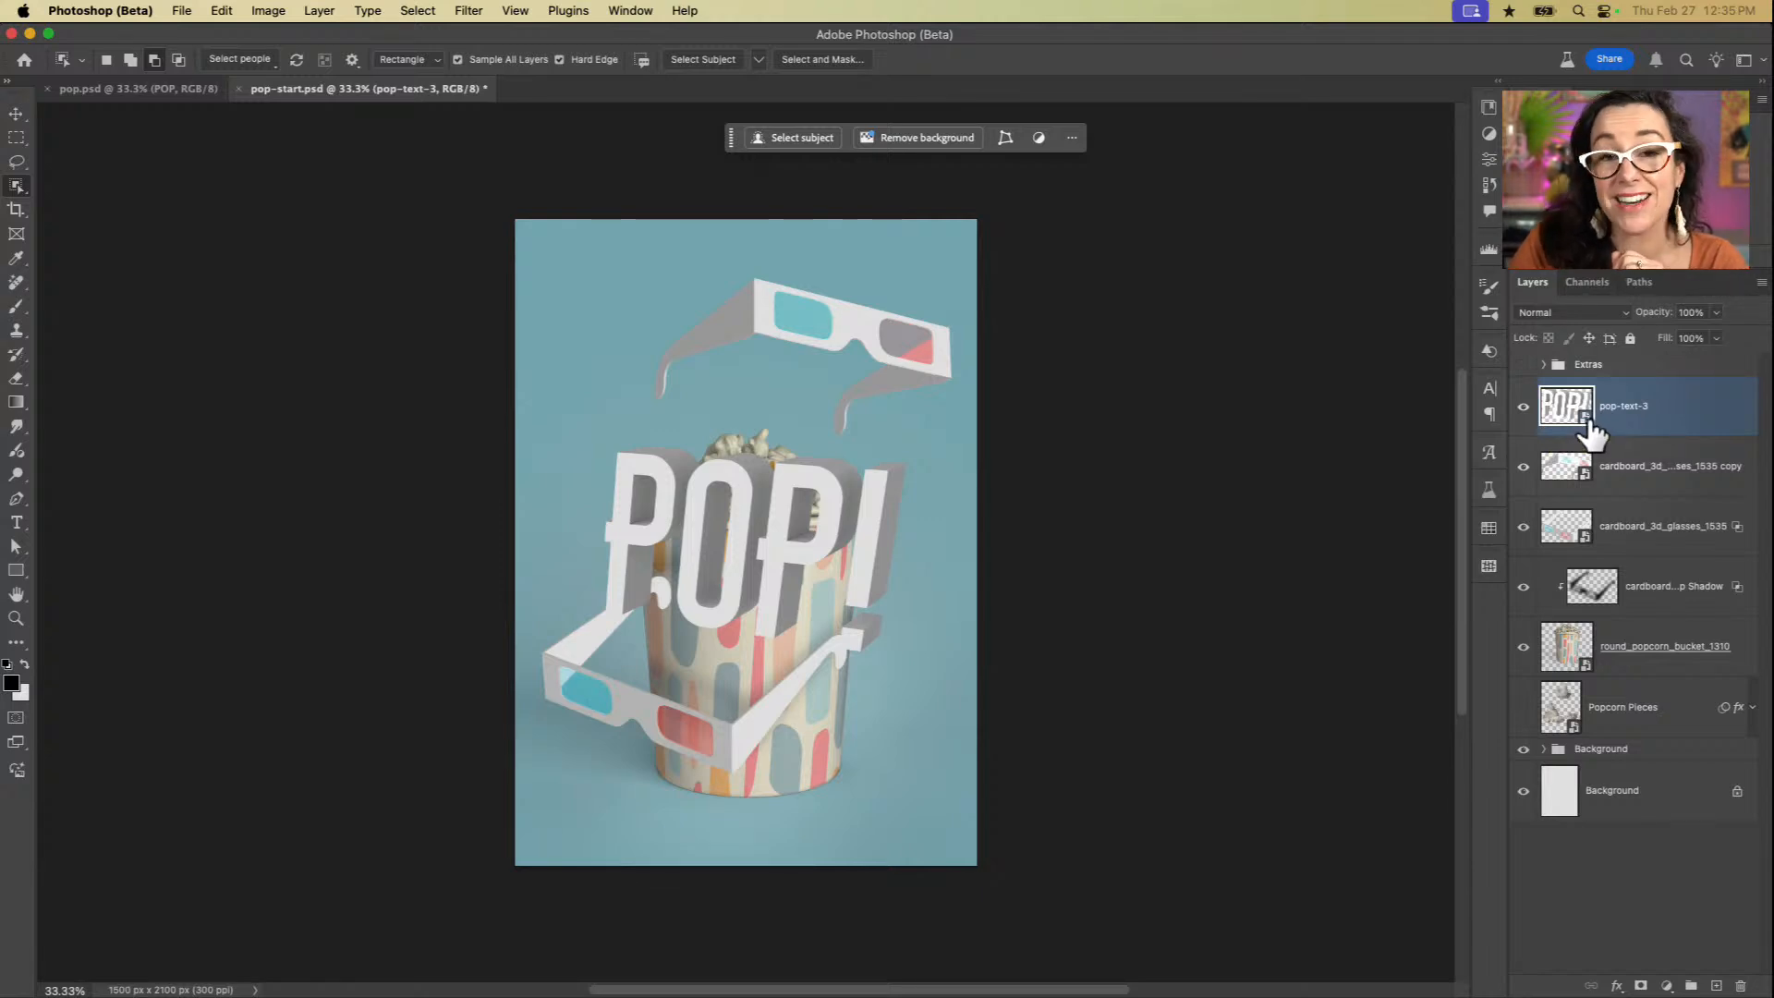
Step: Open the pop-text-3 layer for editing in Substance 3D Viewer and orbit the POP! lettering to face almost forward
{"action": "double_click", "coordinate": [1588, 429]}
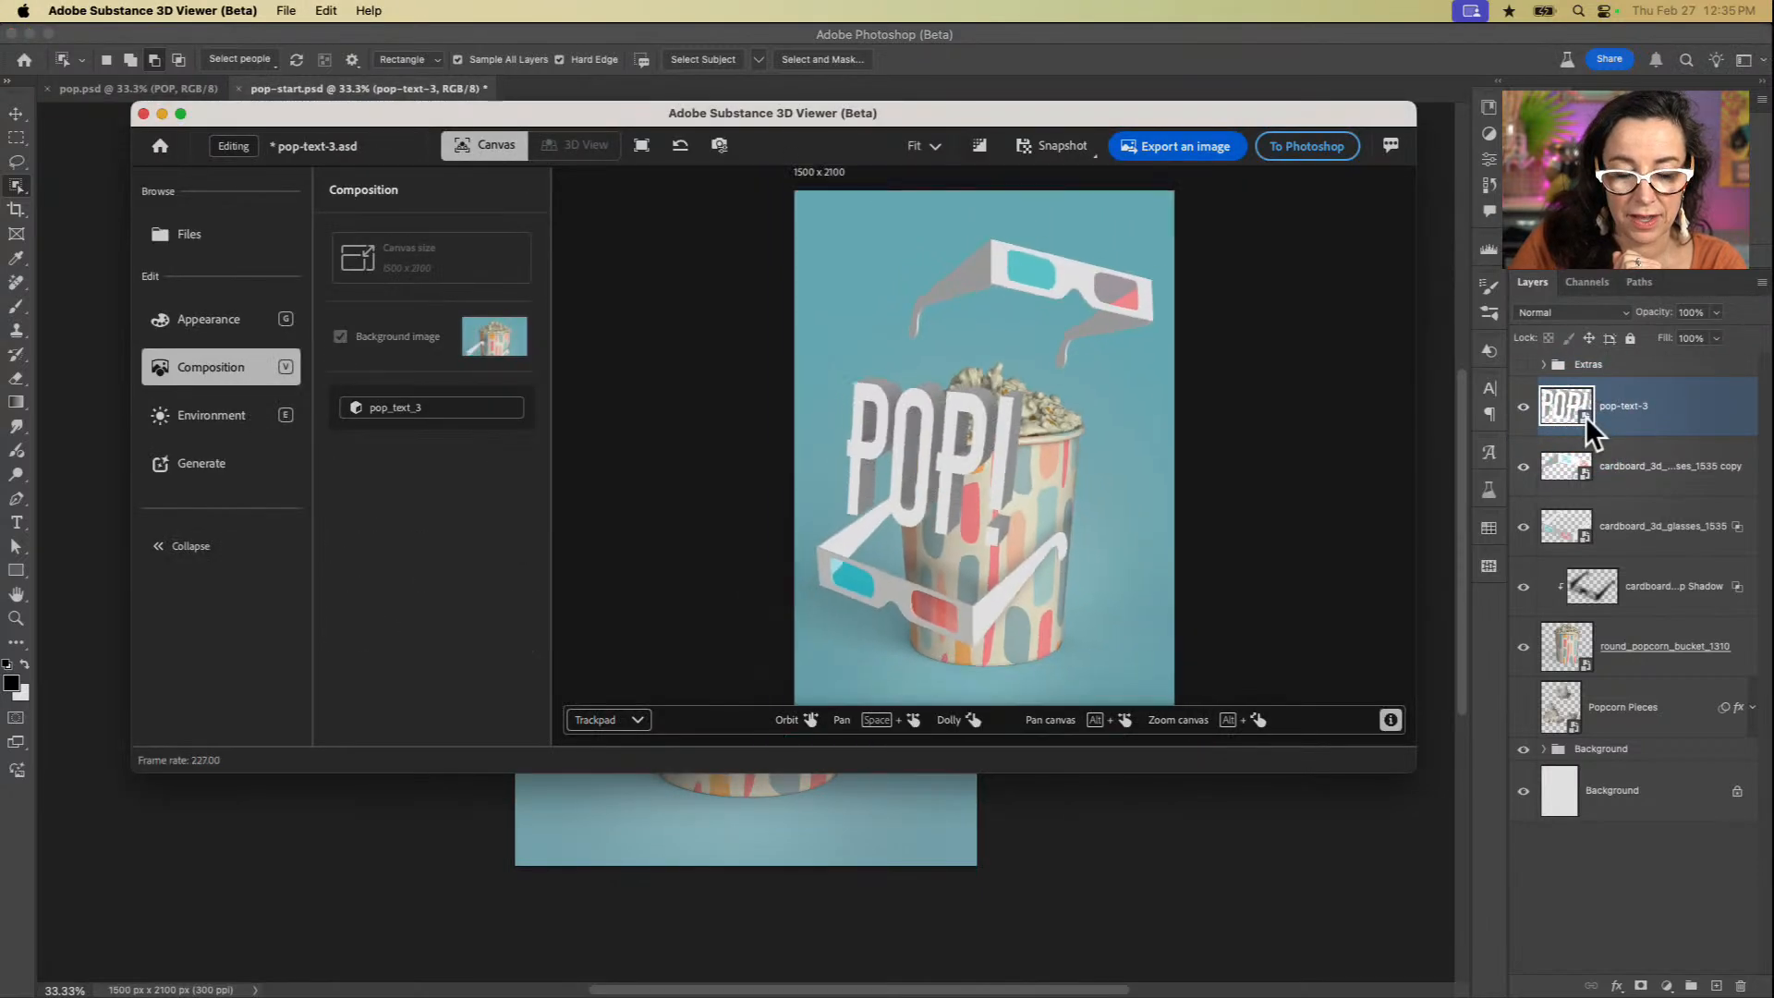
{"action": "left_click", "coordinate": [963, 469]}
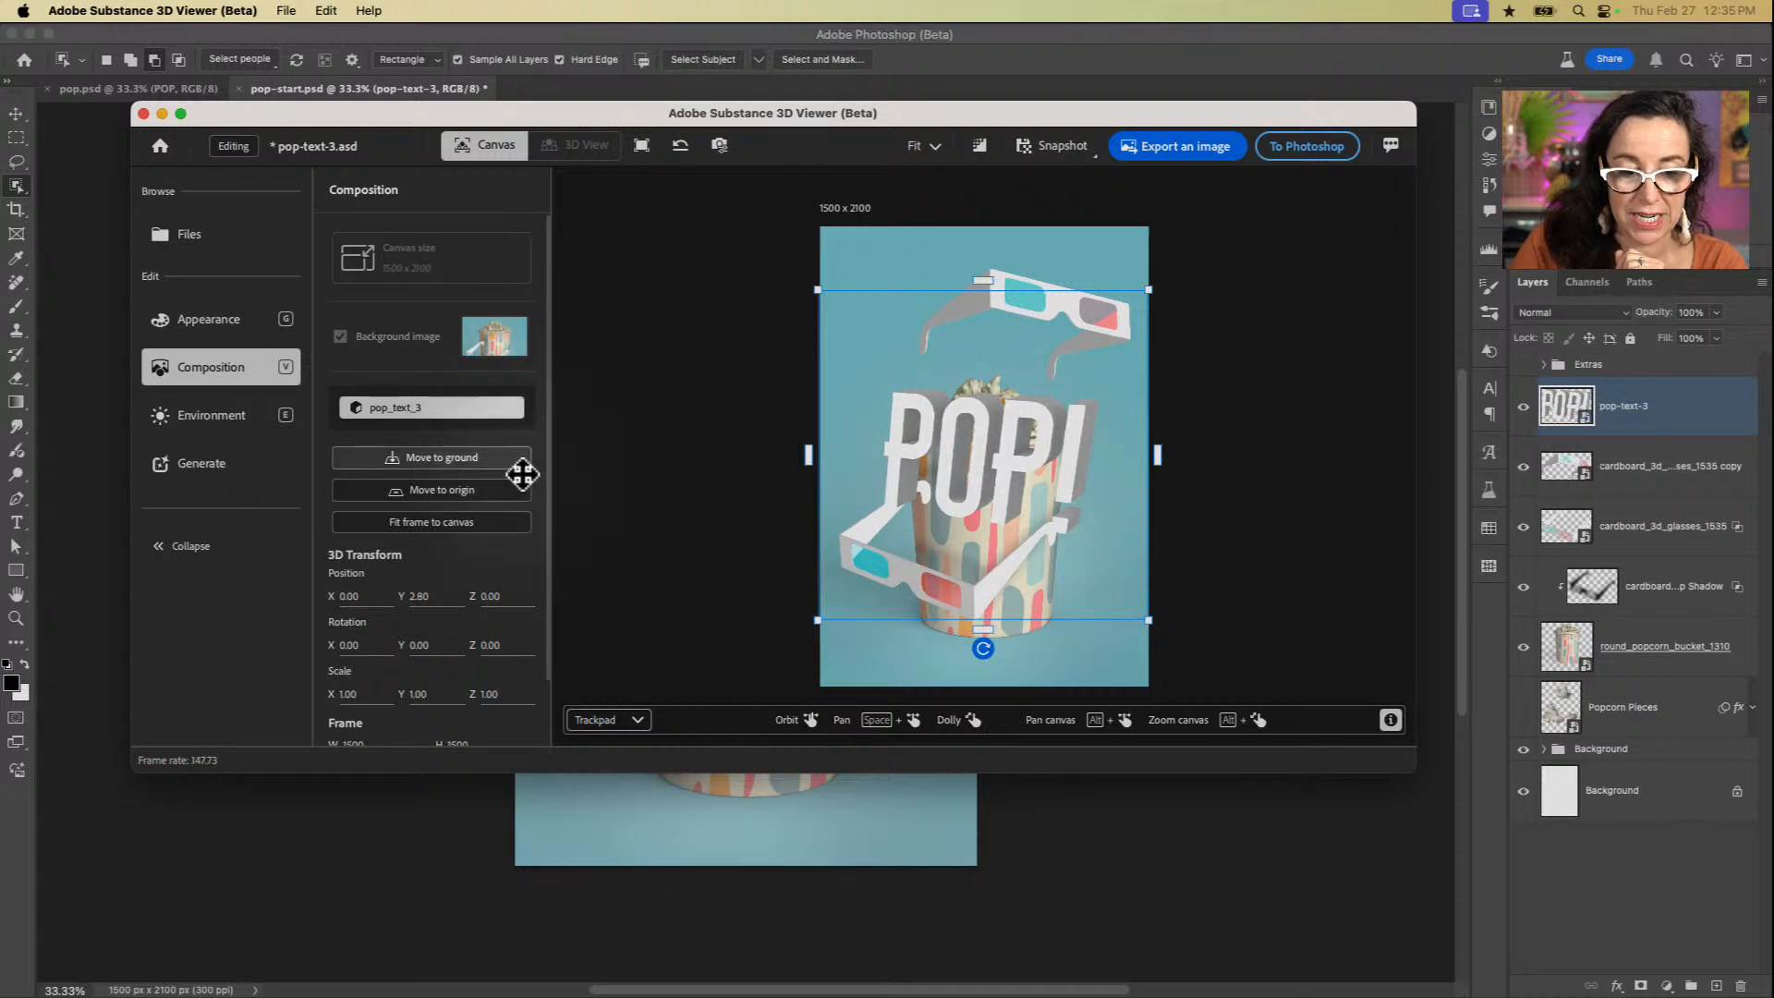
{"action": "scroll", "coordinate": [940, 469], "scroll_direction": "left", "scroll_amount": 5}
{"action": "scroll", "coordinate": [940, 468], "scroll_direction": "right", "scroll_amount": 10}
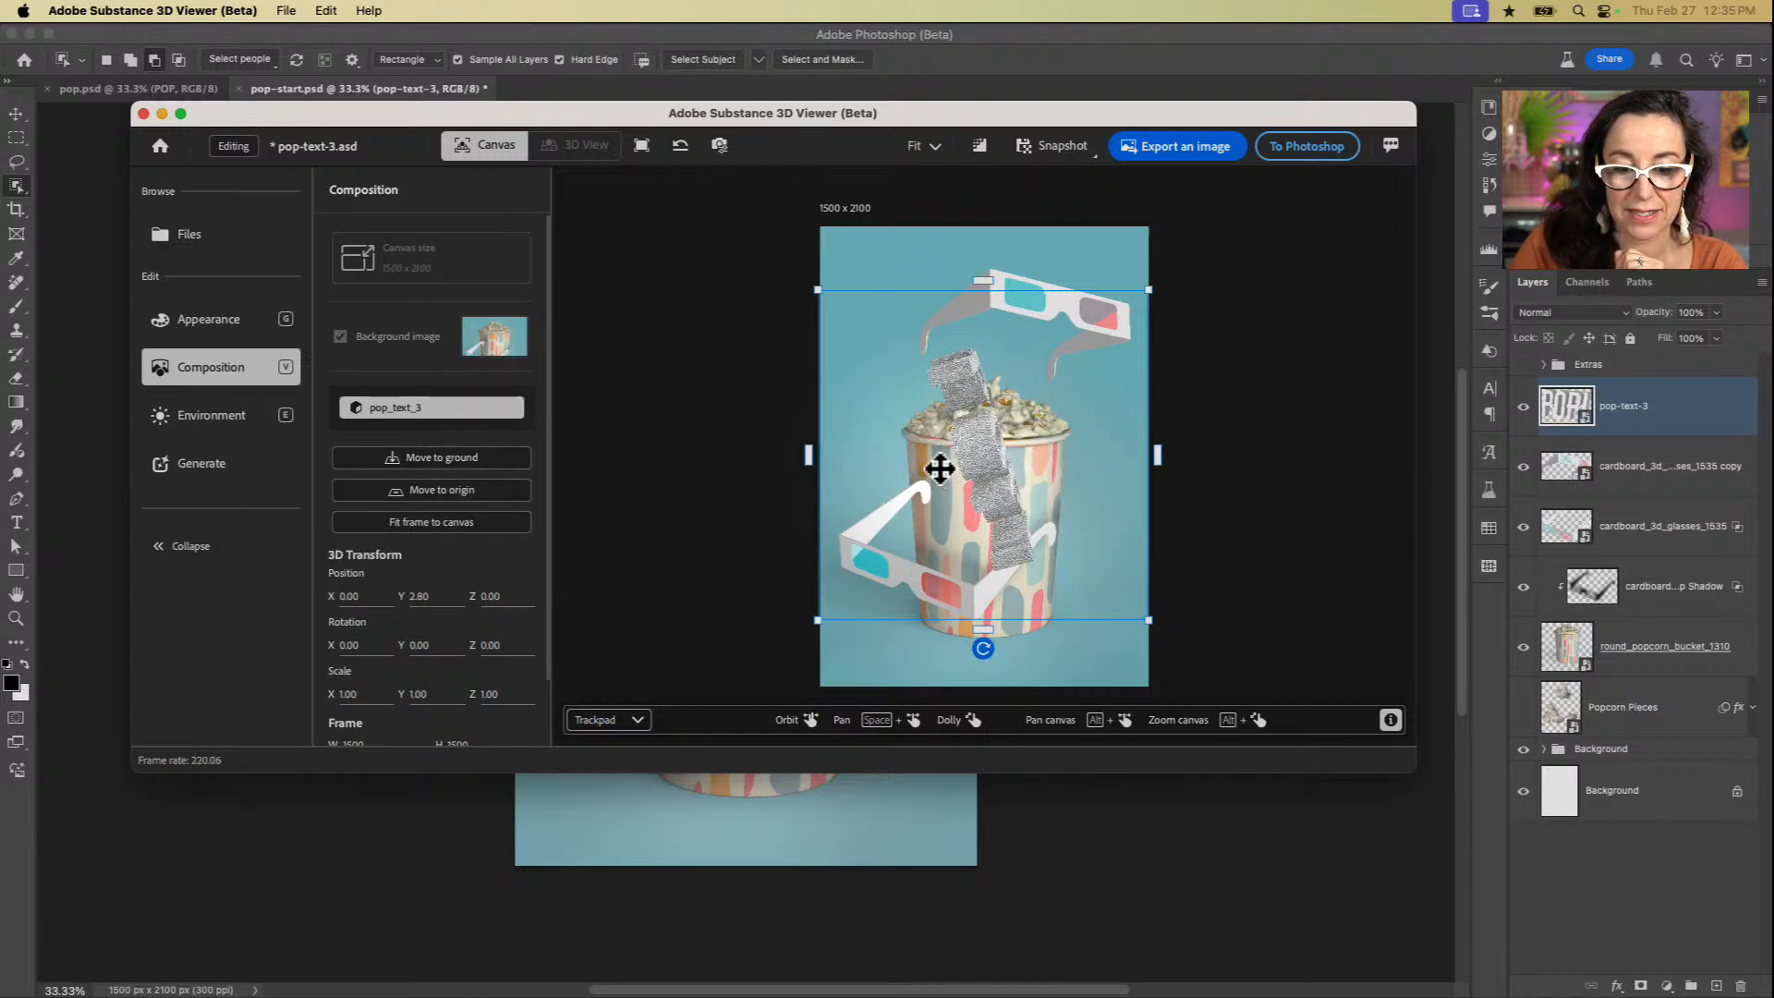
{"action": "scroll", "coordinate": [939, 469], "scroll_direction": "left", "scroll_amount": 10}
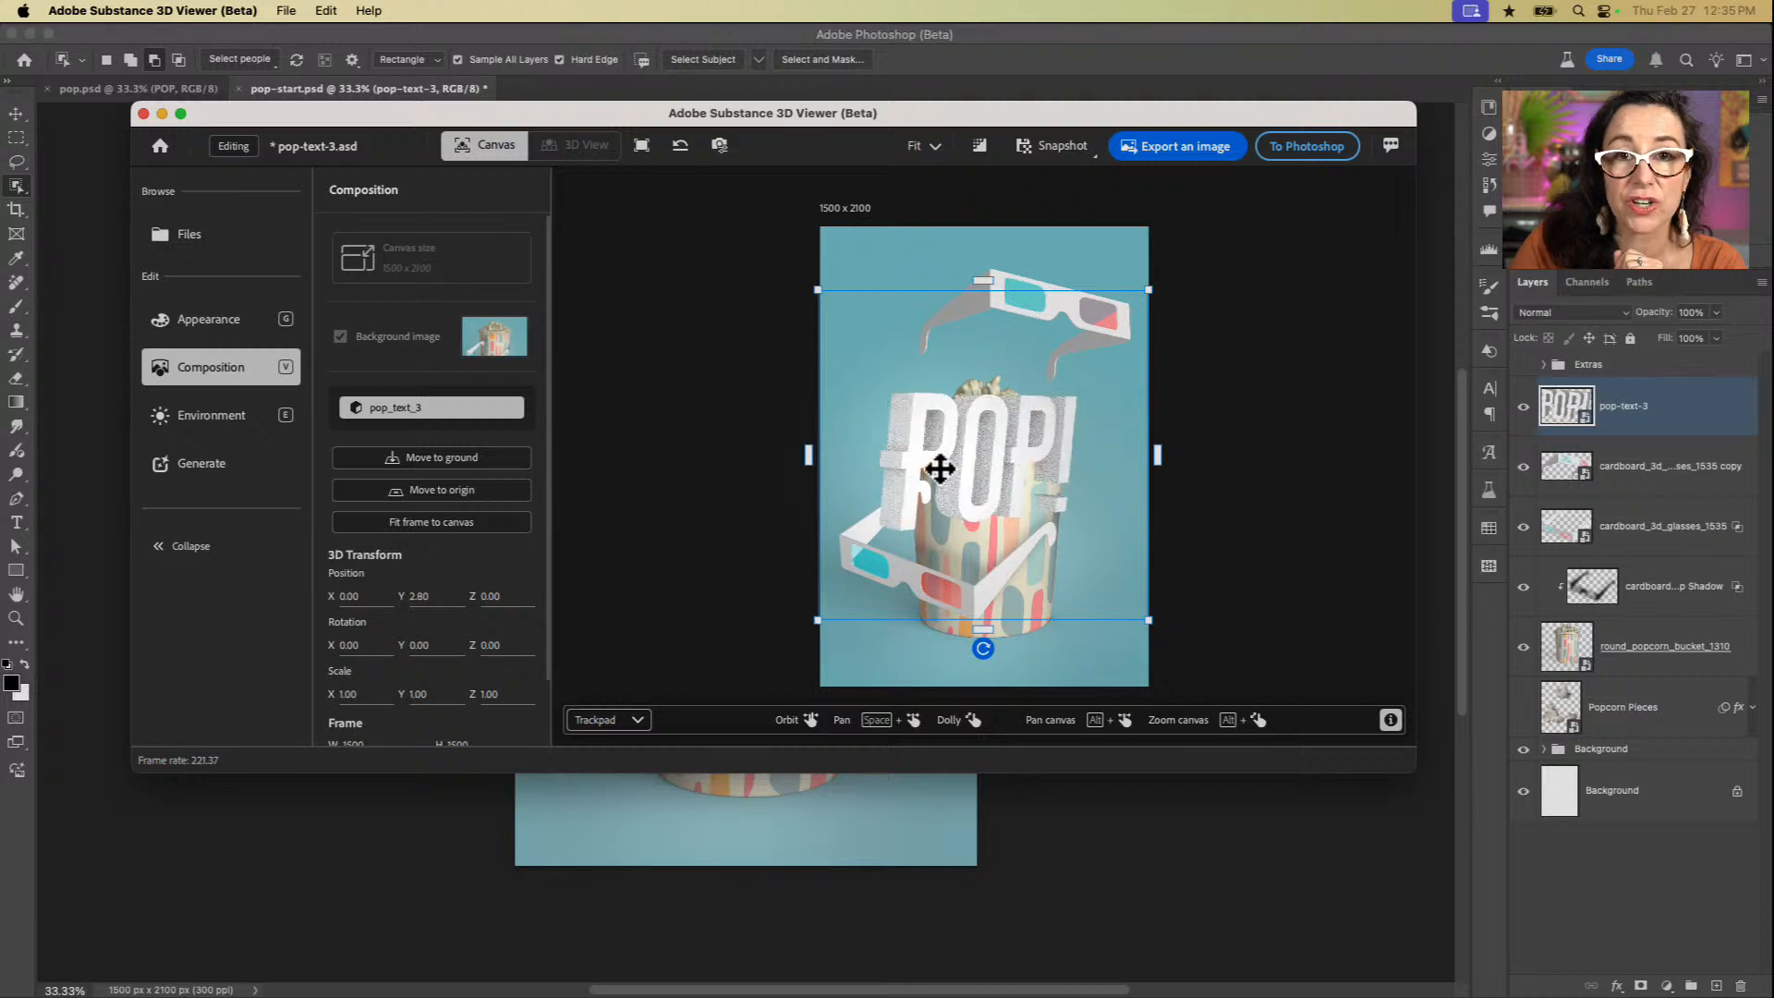
{"action": "scroll", "coordinate": [940, 468], "scroll_direction": "right", "scroll_amount": 10}
{"action": "scroll", "coordinate": [940, 468], "scroll_direction": "right", "scroll_amount": 3}
{"action": "scroll", "coordinate": [940, 468], "scroll_direction": "left", "scroll_amount": 6}
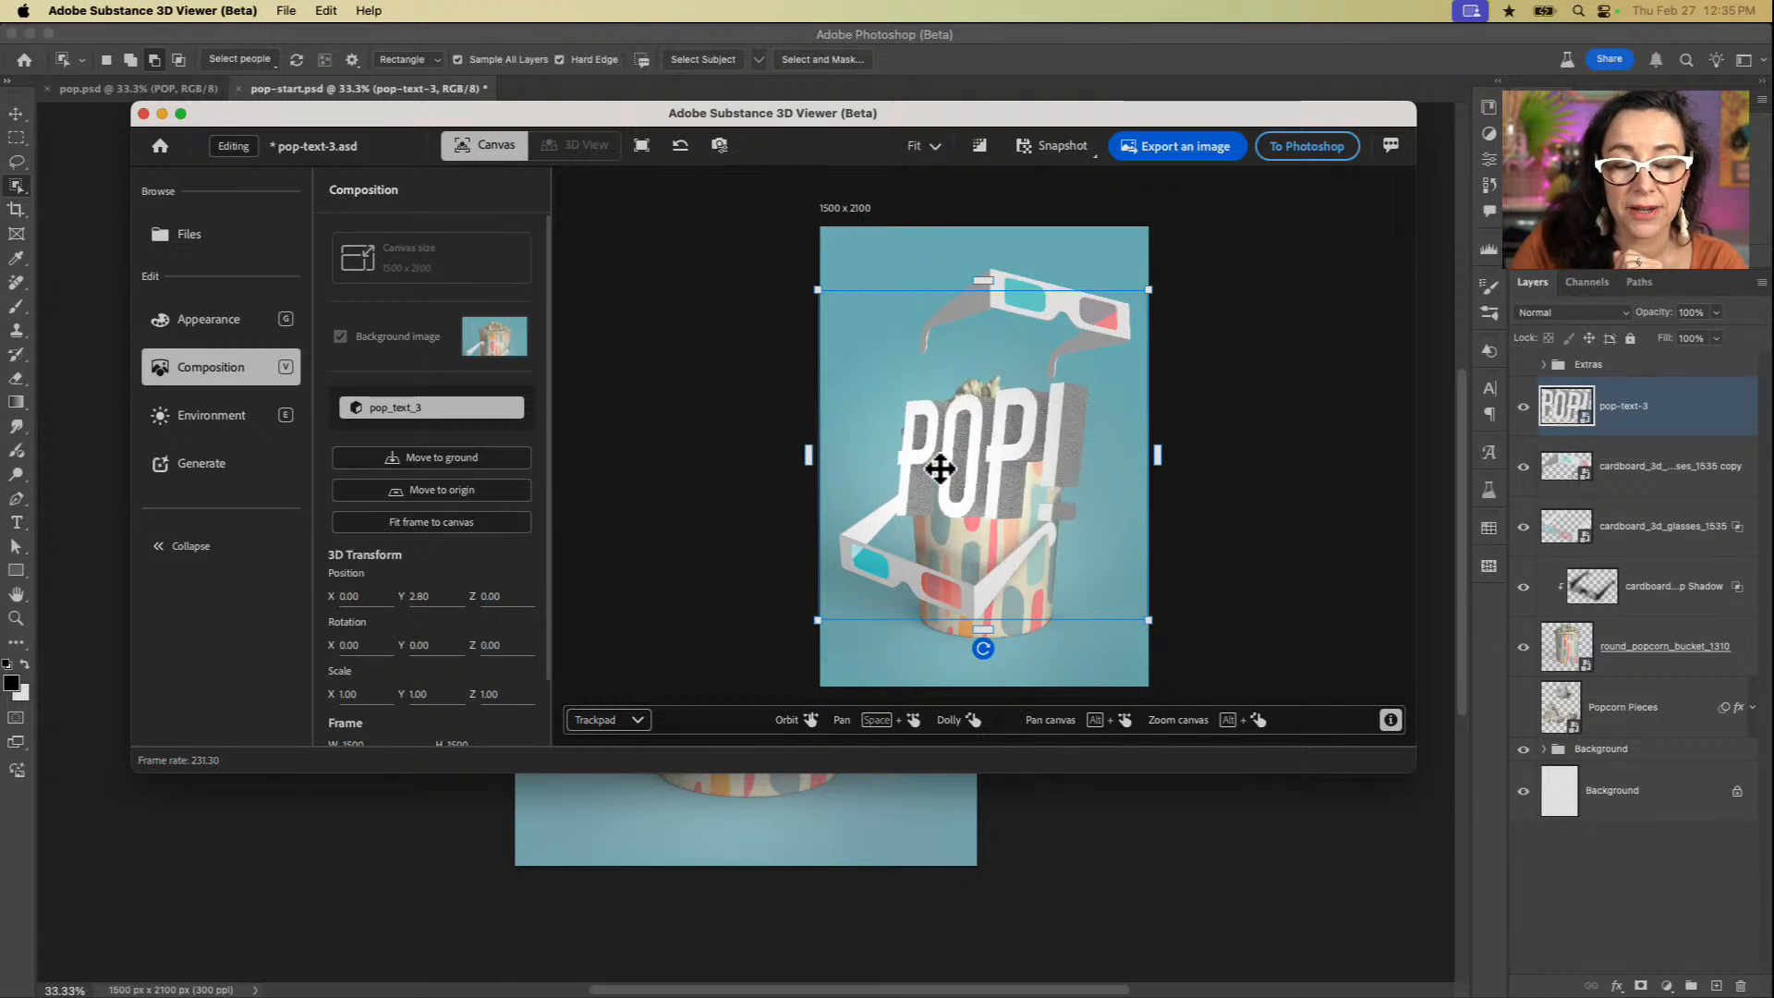
{"action": "scroll", "coordinate": [939, 469], "scroll_direction": "right", "scroll_amount": 3}
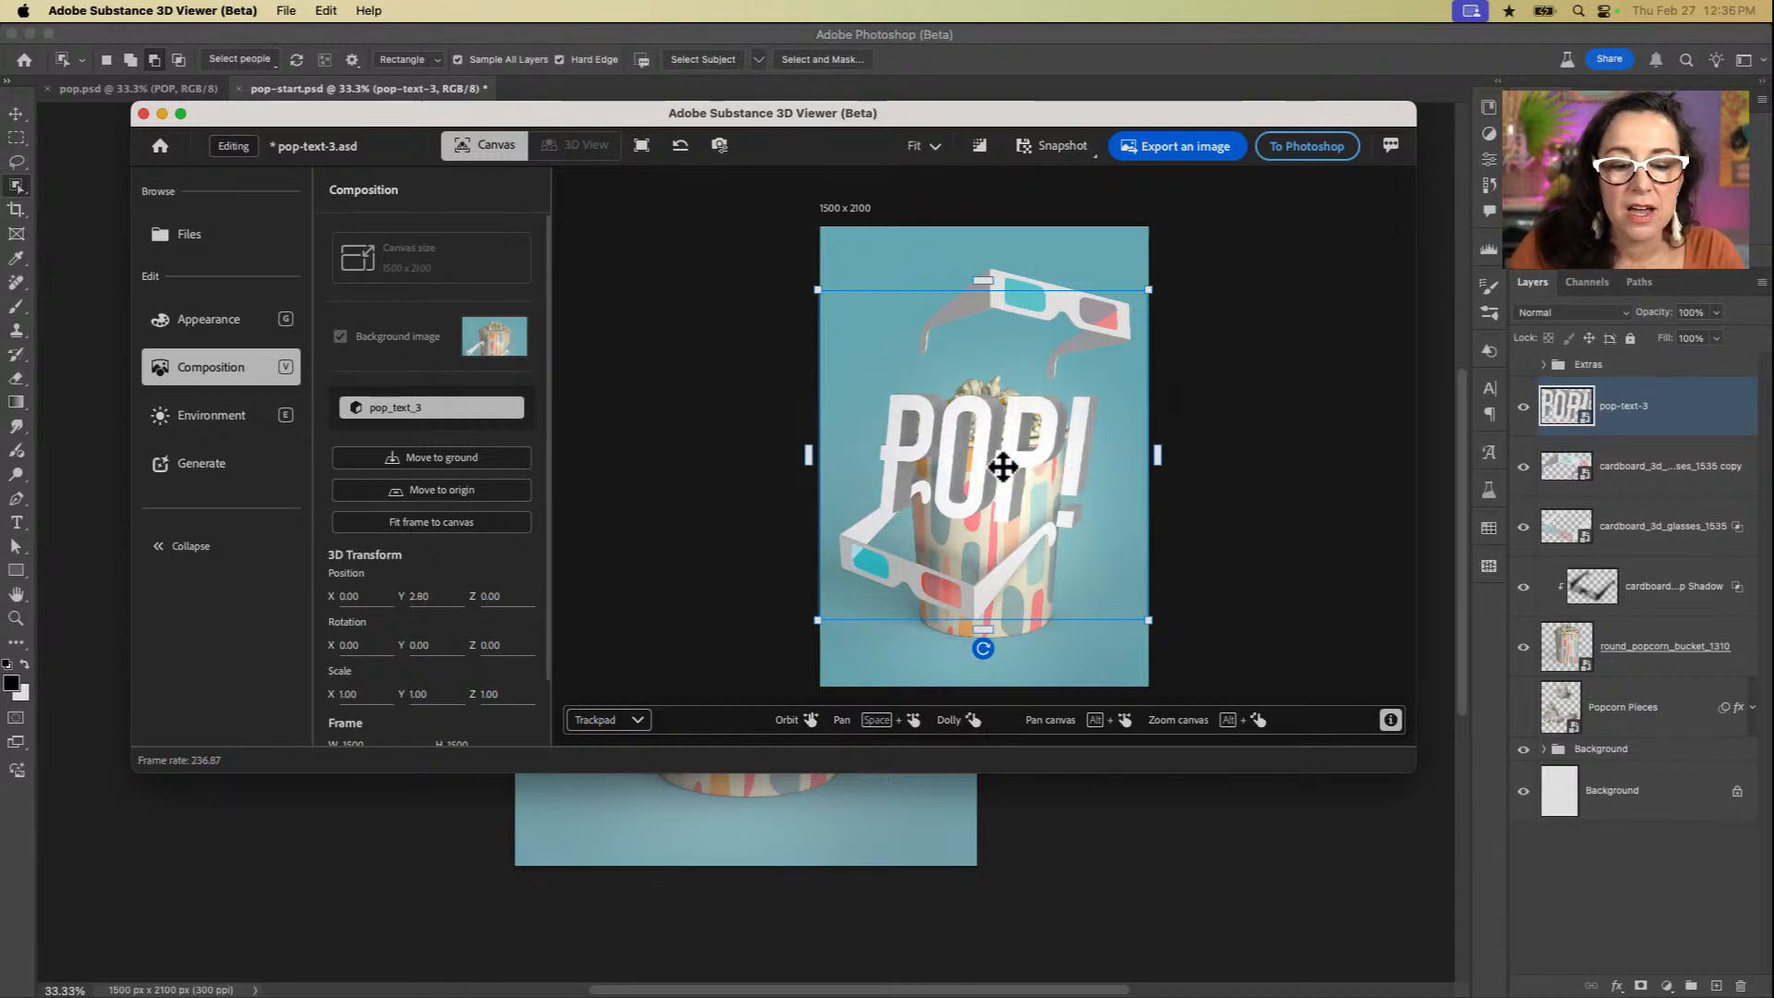
Step: Move the POP! lettering slightly higher on the poster and fine-tune its 3D orientation so less of the extruded sides shows
{"action": "mouse_move", "coordinate": [1002, 467]}
{"action": "left_mouse_down"}
{"action": "mouse_move", "coordinate": [1010, 444]}
{"action": "mouse_move", "coordinate": [970, 459]}
{"action": "left_mouse_up"}
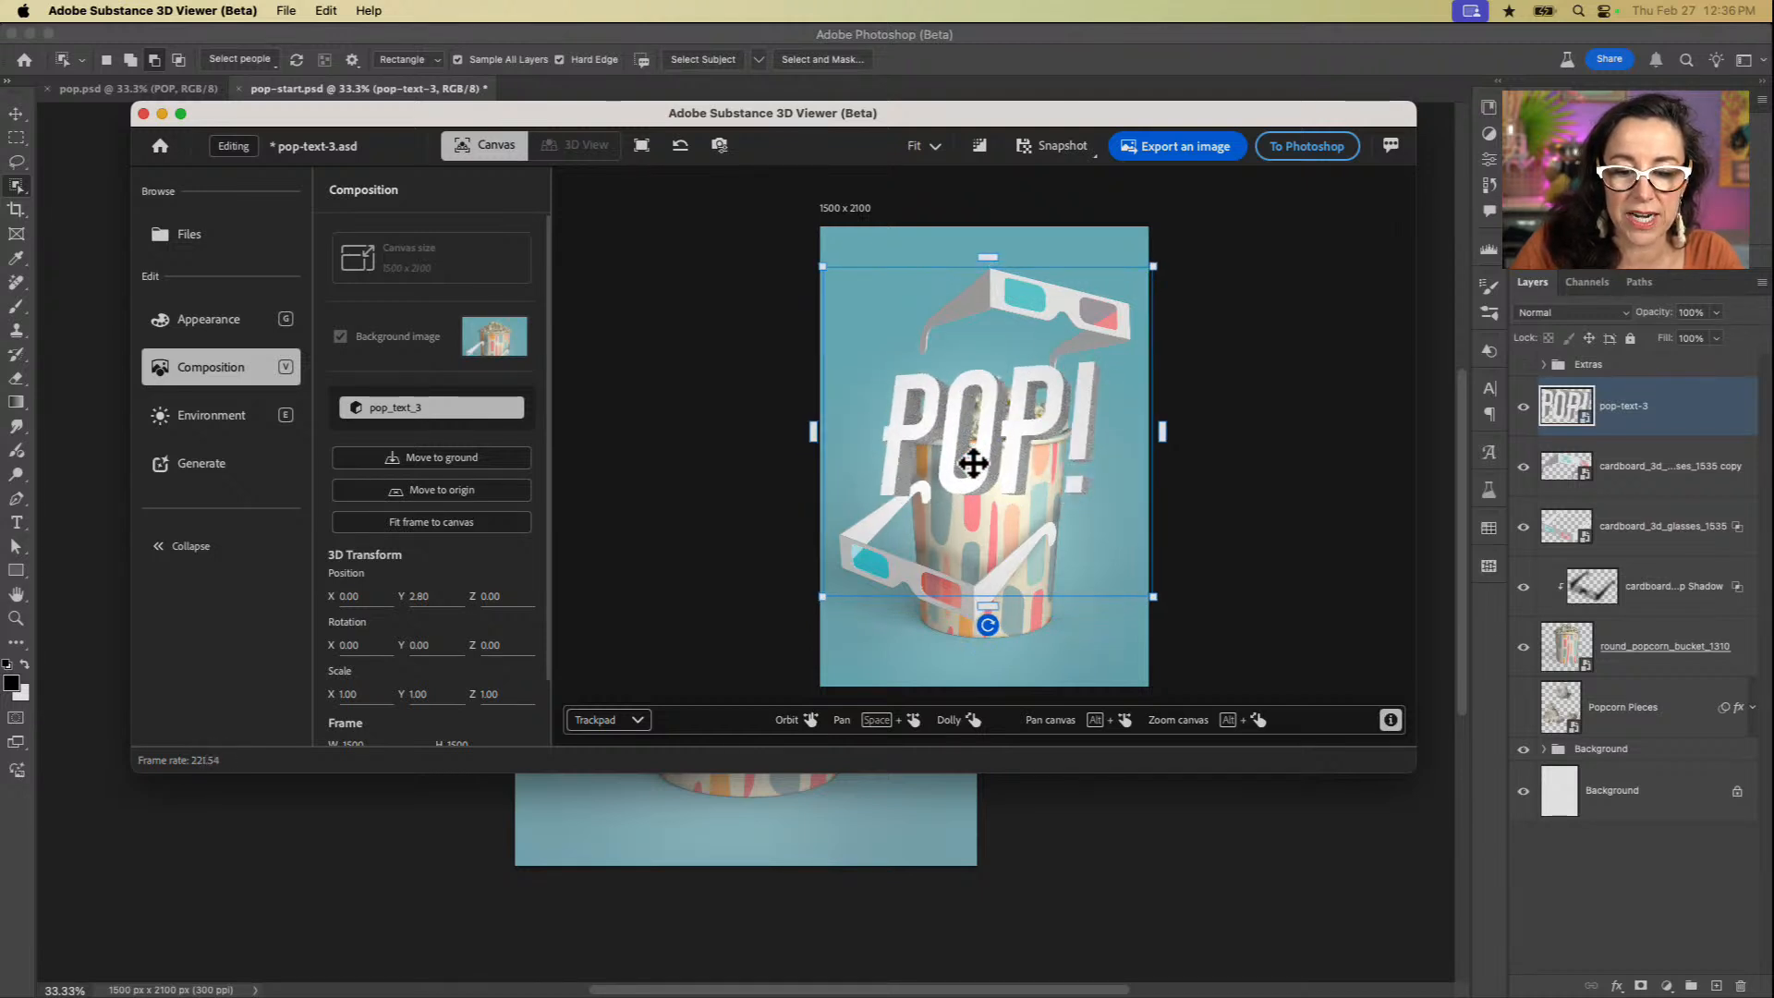
{"action": "scroll", "coordinate": [973, 463], "scroll_direction": "up", "scroll_amount": 3}
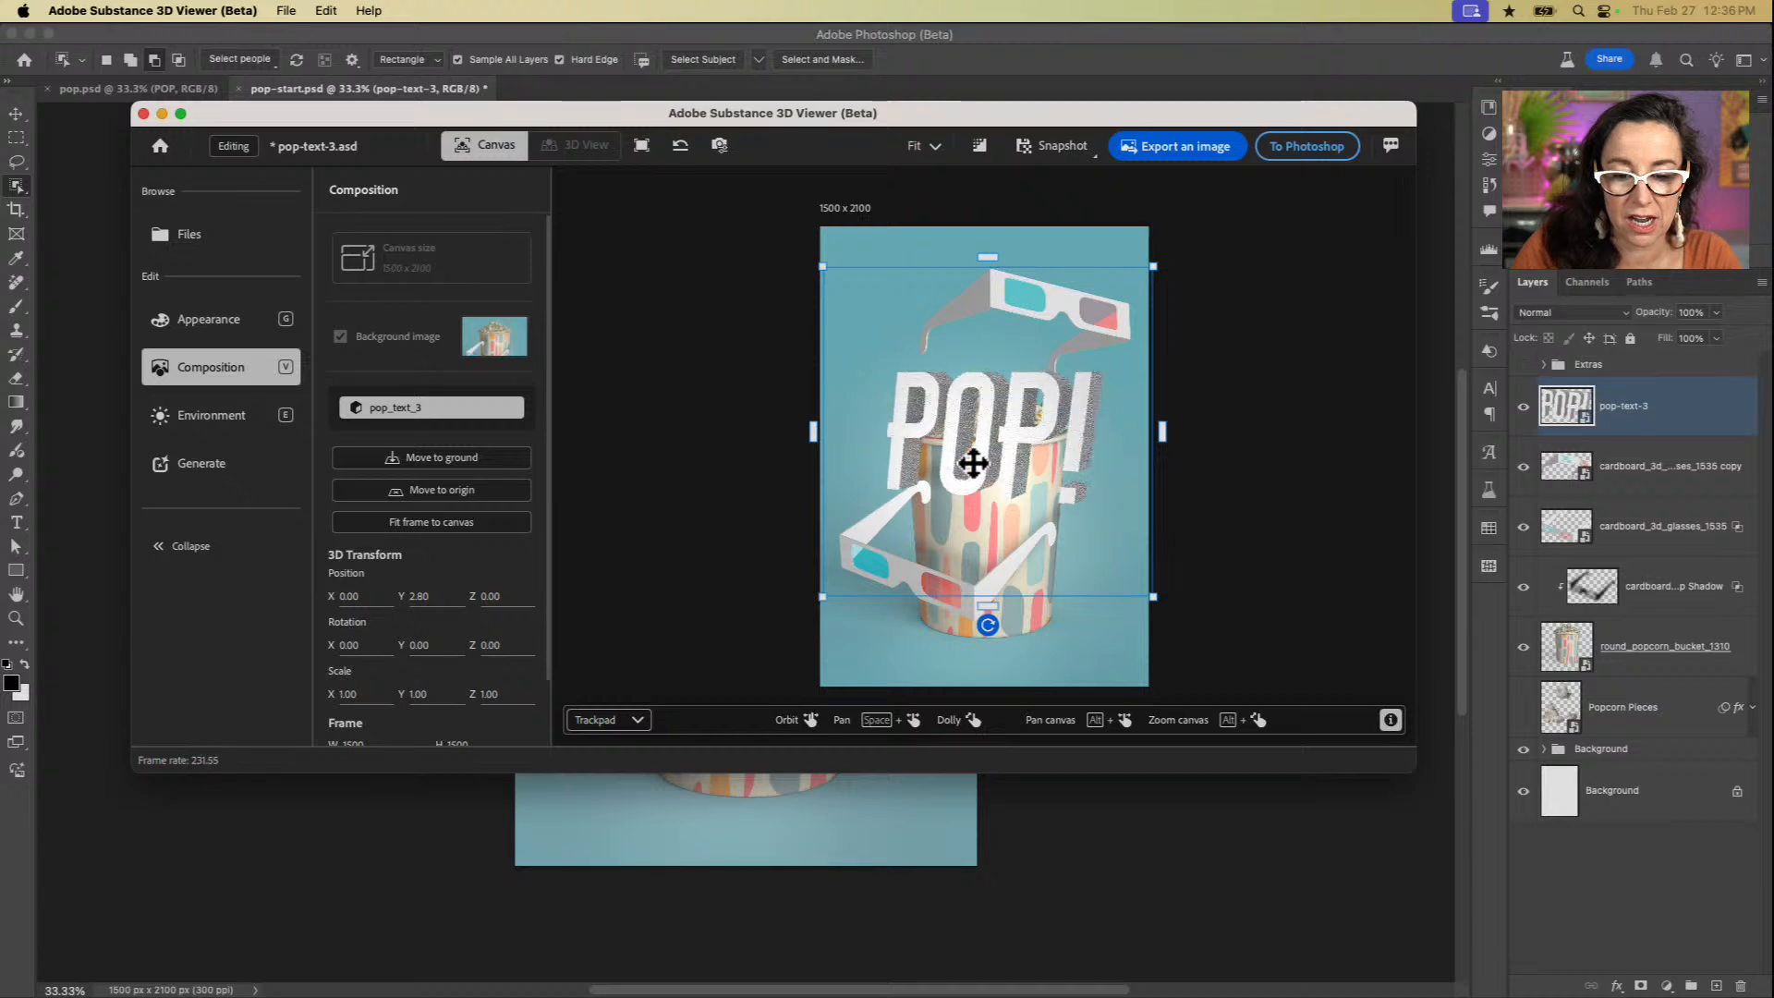
{"action": "scroll", "coordinate": [973, 463], "scroll_direction": "left", "scroll_amount": 3}
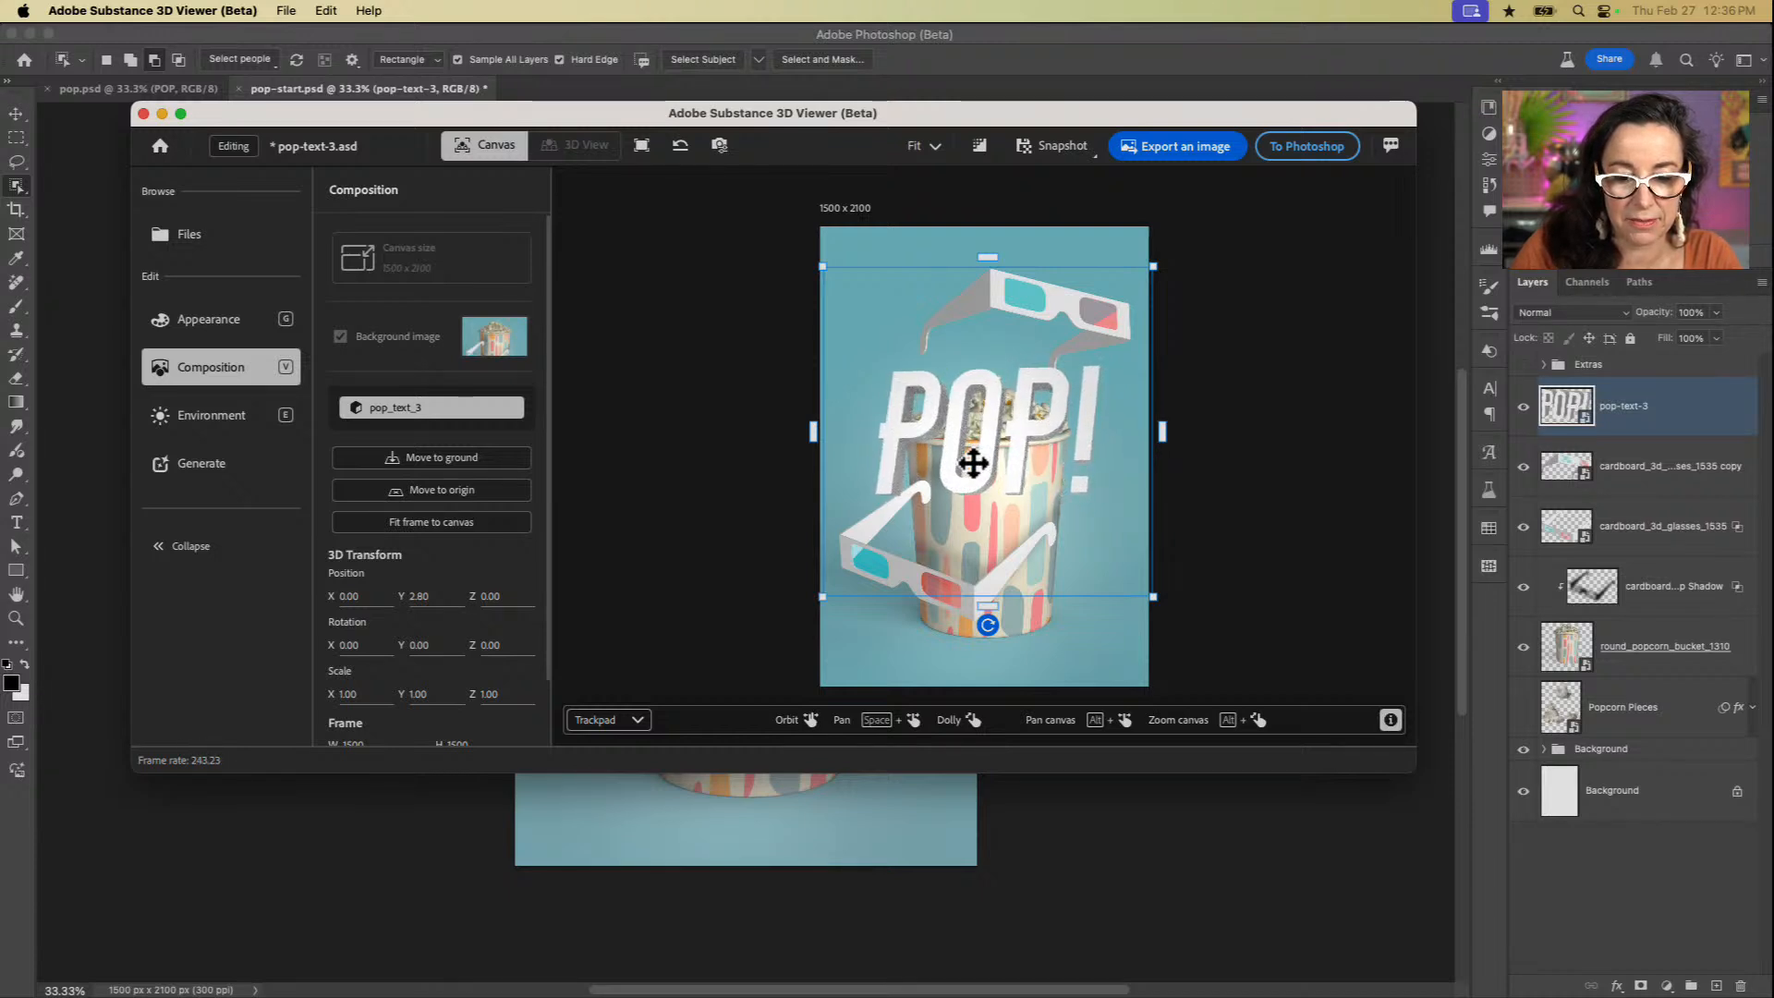
Step: Tilt the POP! lettering slightly counterclockwise and enlarge it, then send the updated model back to Photoshop
{"action": "left_click_drag", "start_coordinate": [986, 623], "coordinate": [1012, 621]}
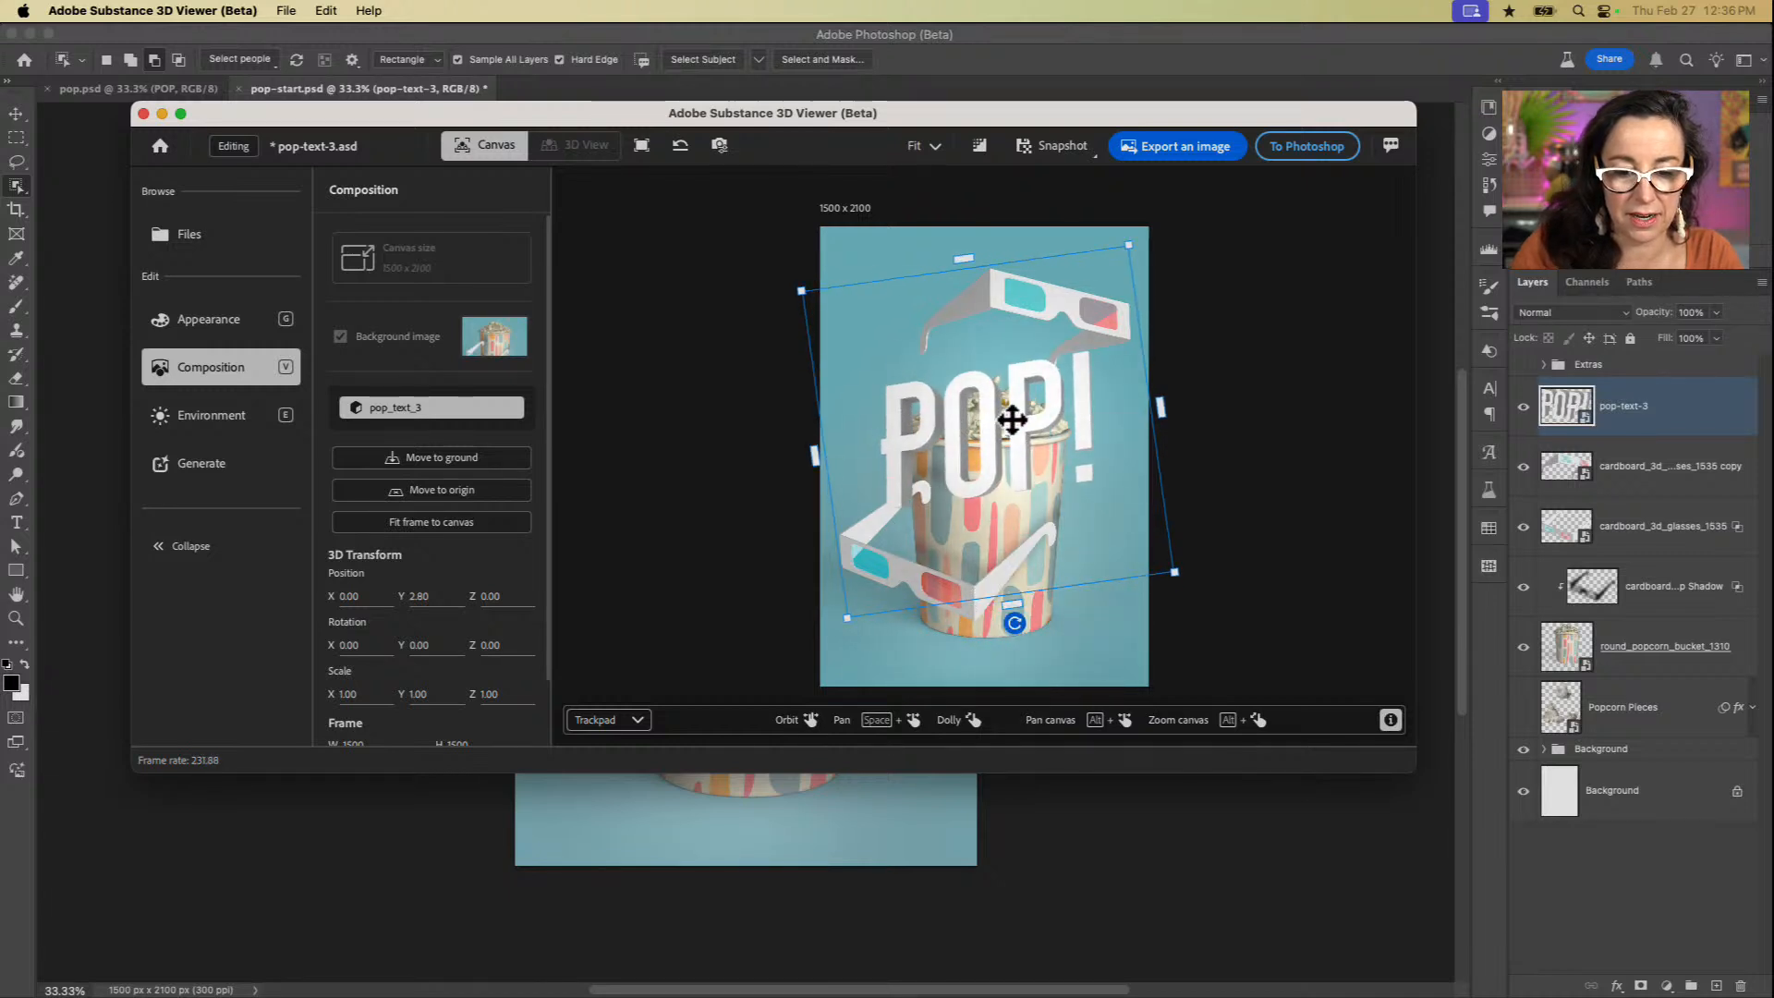
{"action": "left_click_drag", "start_coordinate": [1014, 421], "coordinate": [1021, 419]}
{"action": "left_click_drag", "start_coordinate": [1028, 414], "coordinate": [1014, 416]}
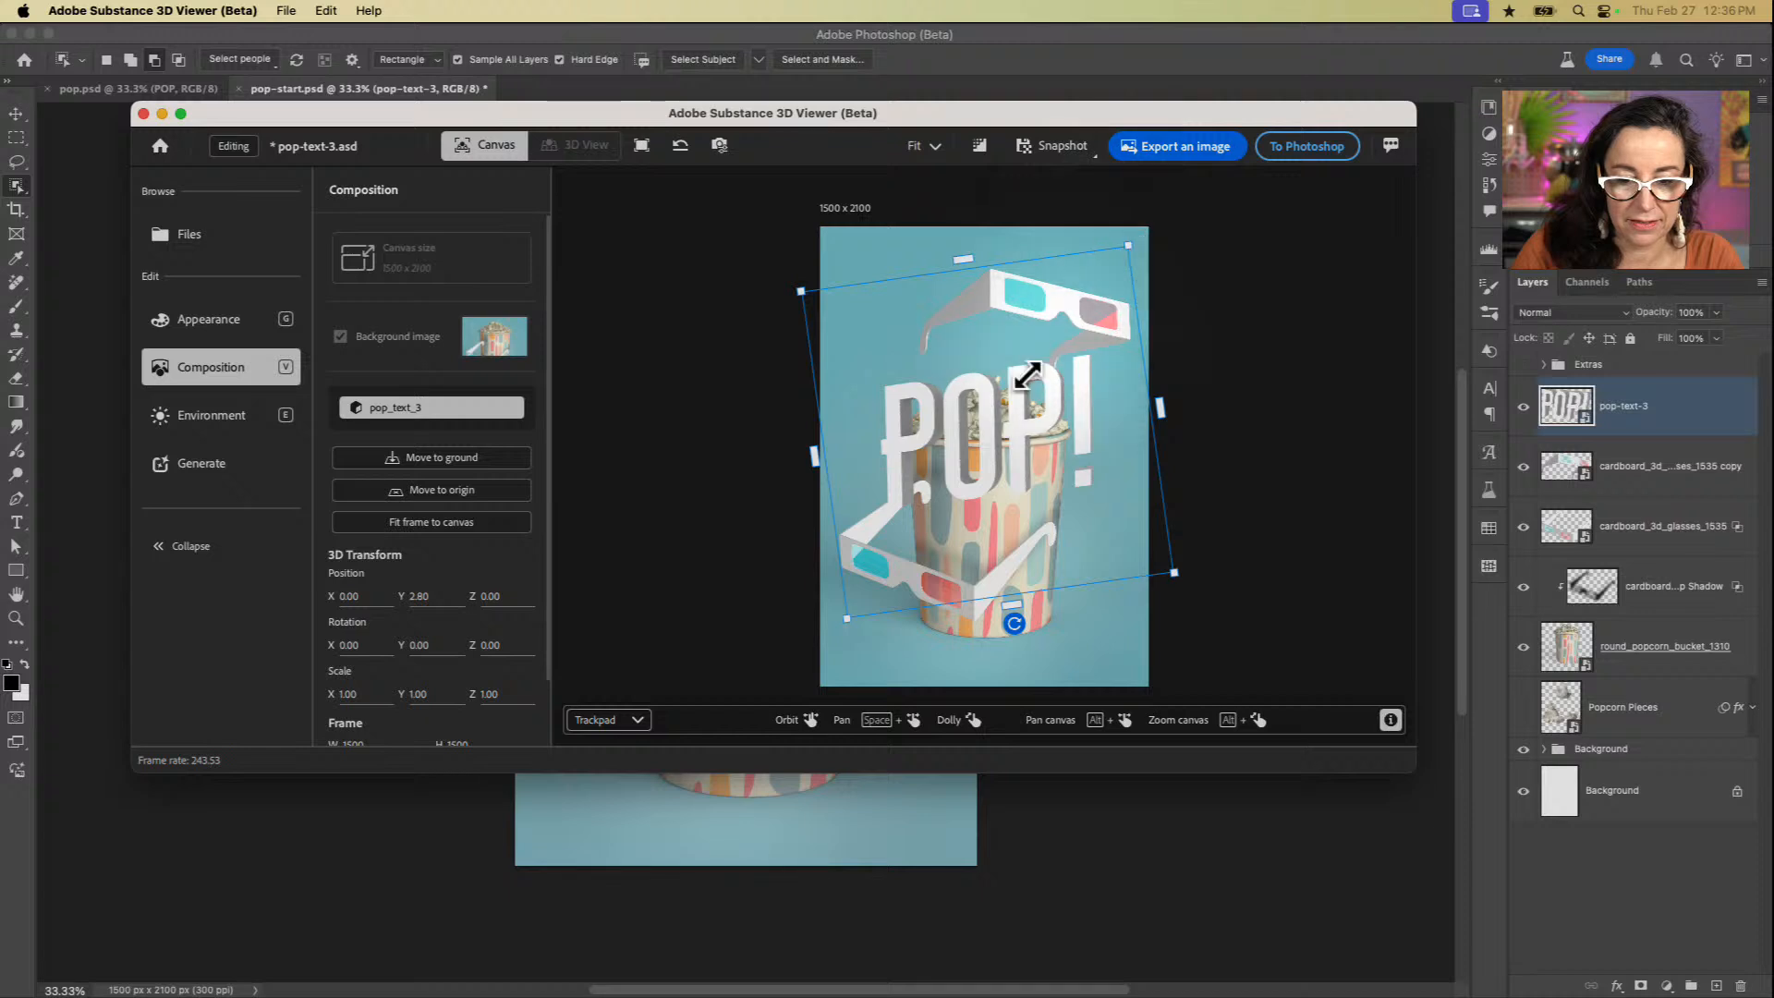
{"action": "left_click_drag", "start_coordinate": [1027, 375], "coordinate": [970, 435]}
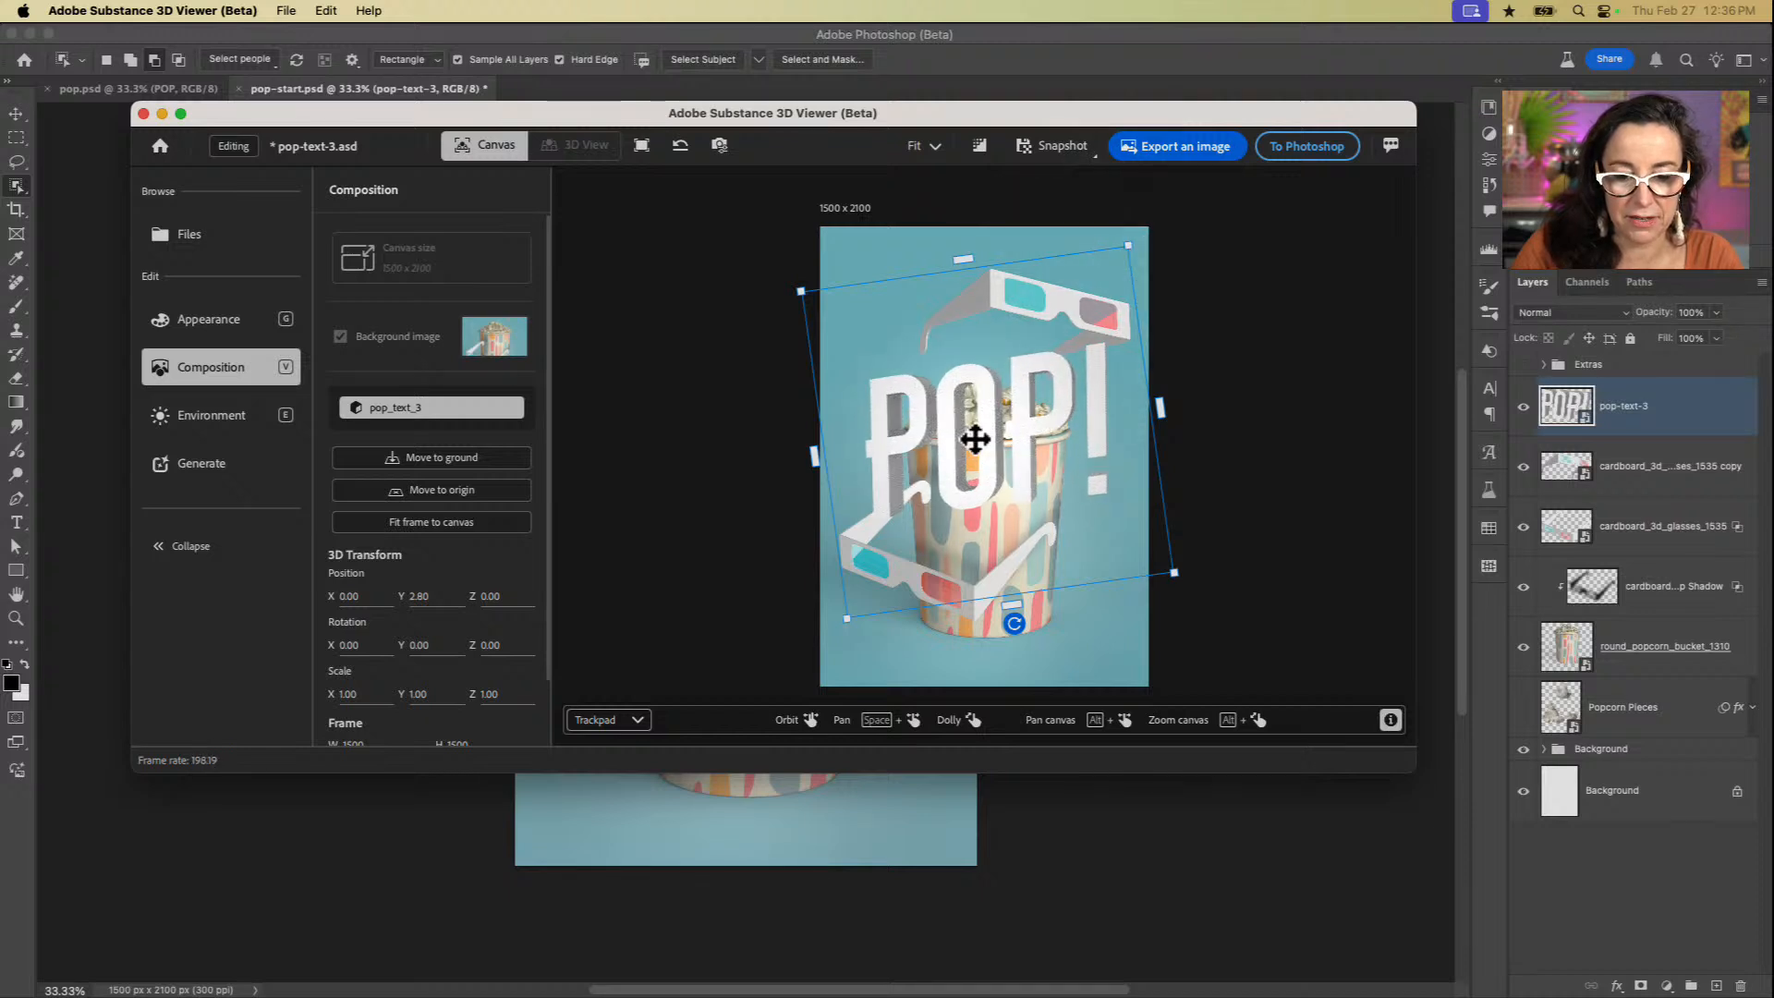
{"action": "left_click", "coordinate": [1328, 139]}
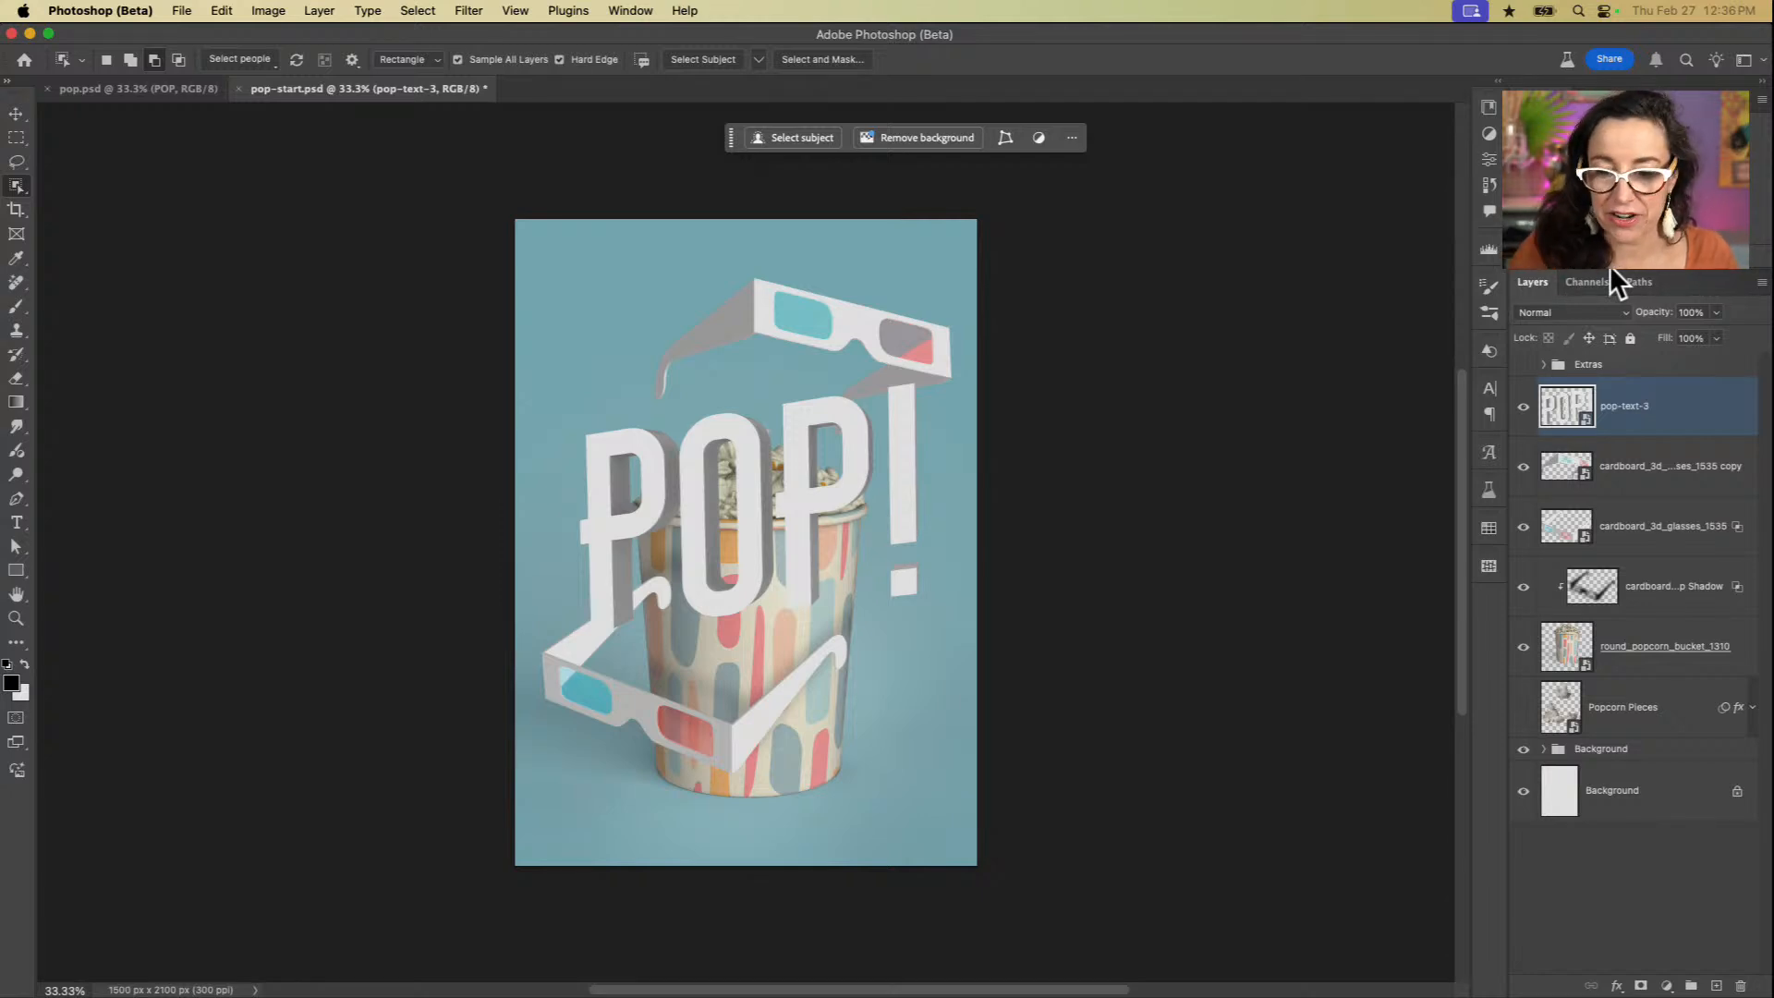
Step: Add a Drop Shadow to the pop-text-3 layer and set its colour to red (#f35050), based on the glasses' red lens
{"action": "left_click", "coordinate": [1617, 986]}
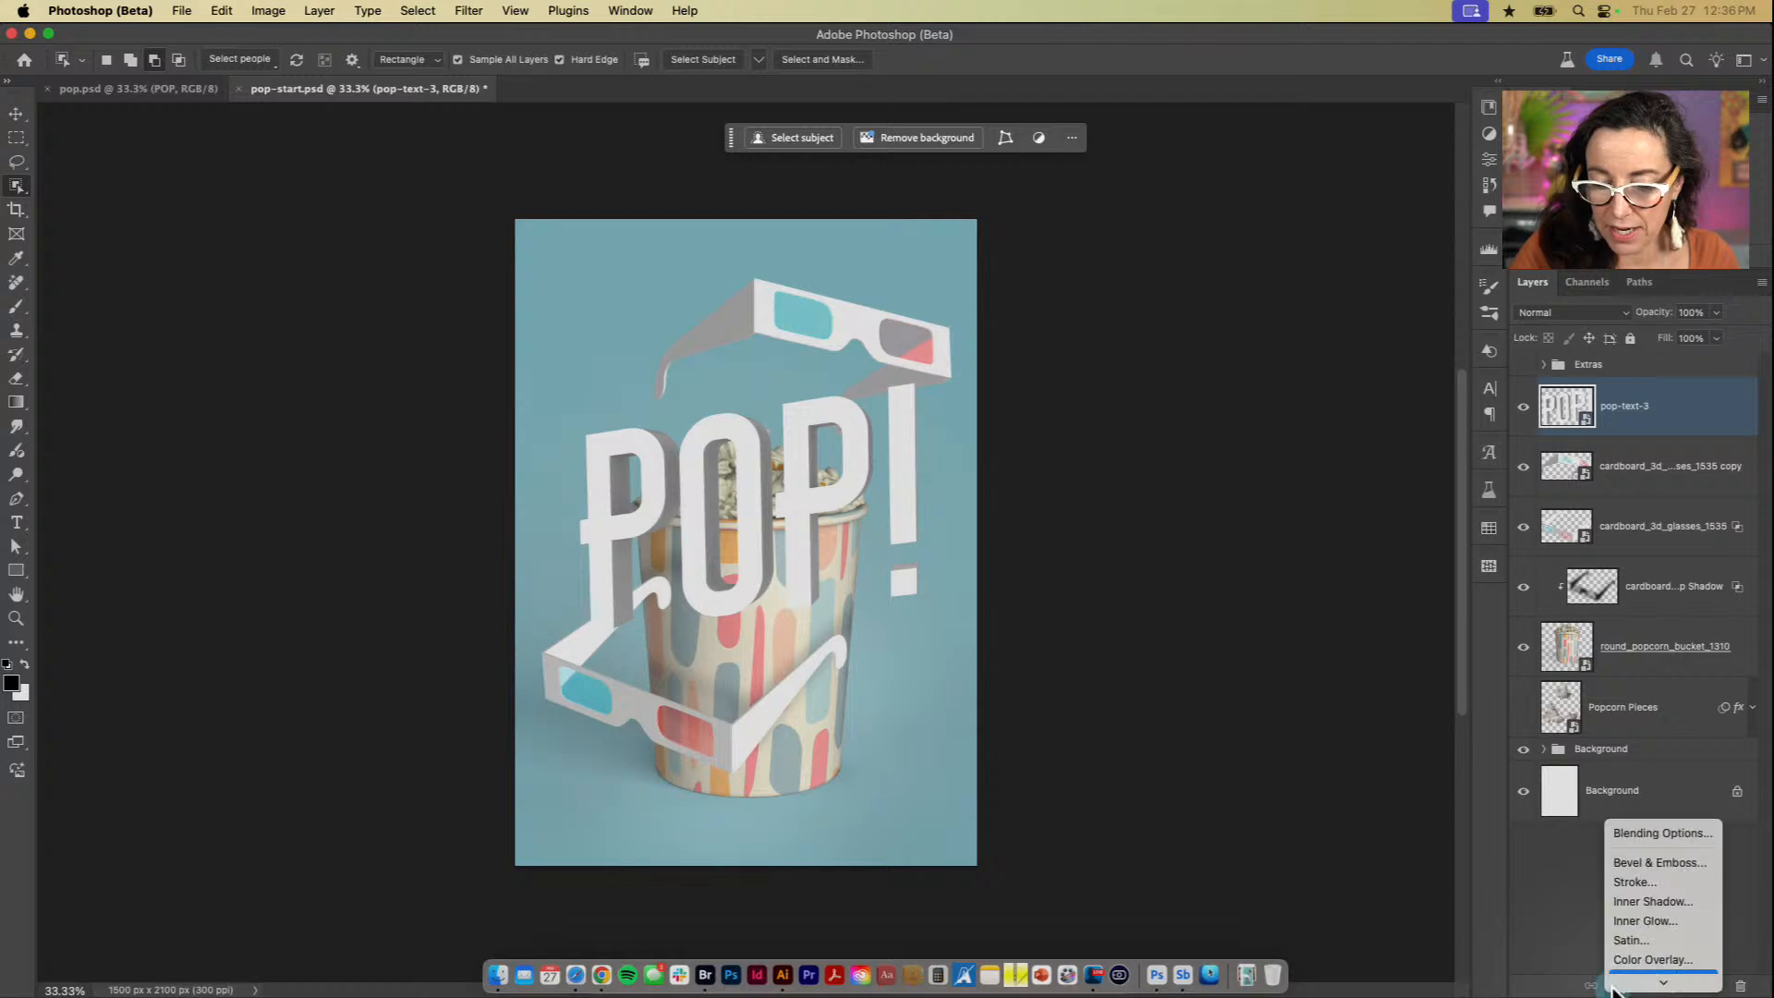
{"action": "left_click", "coordinate": [1630, 979]}
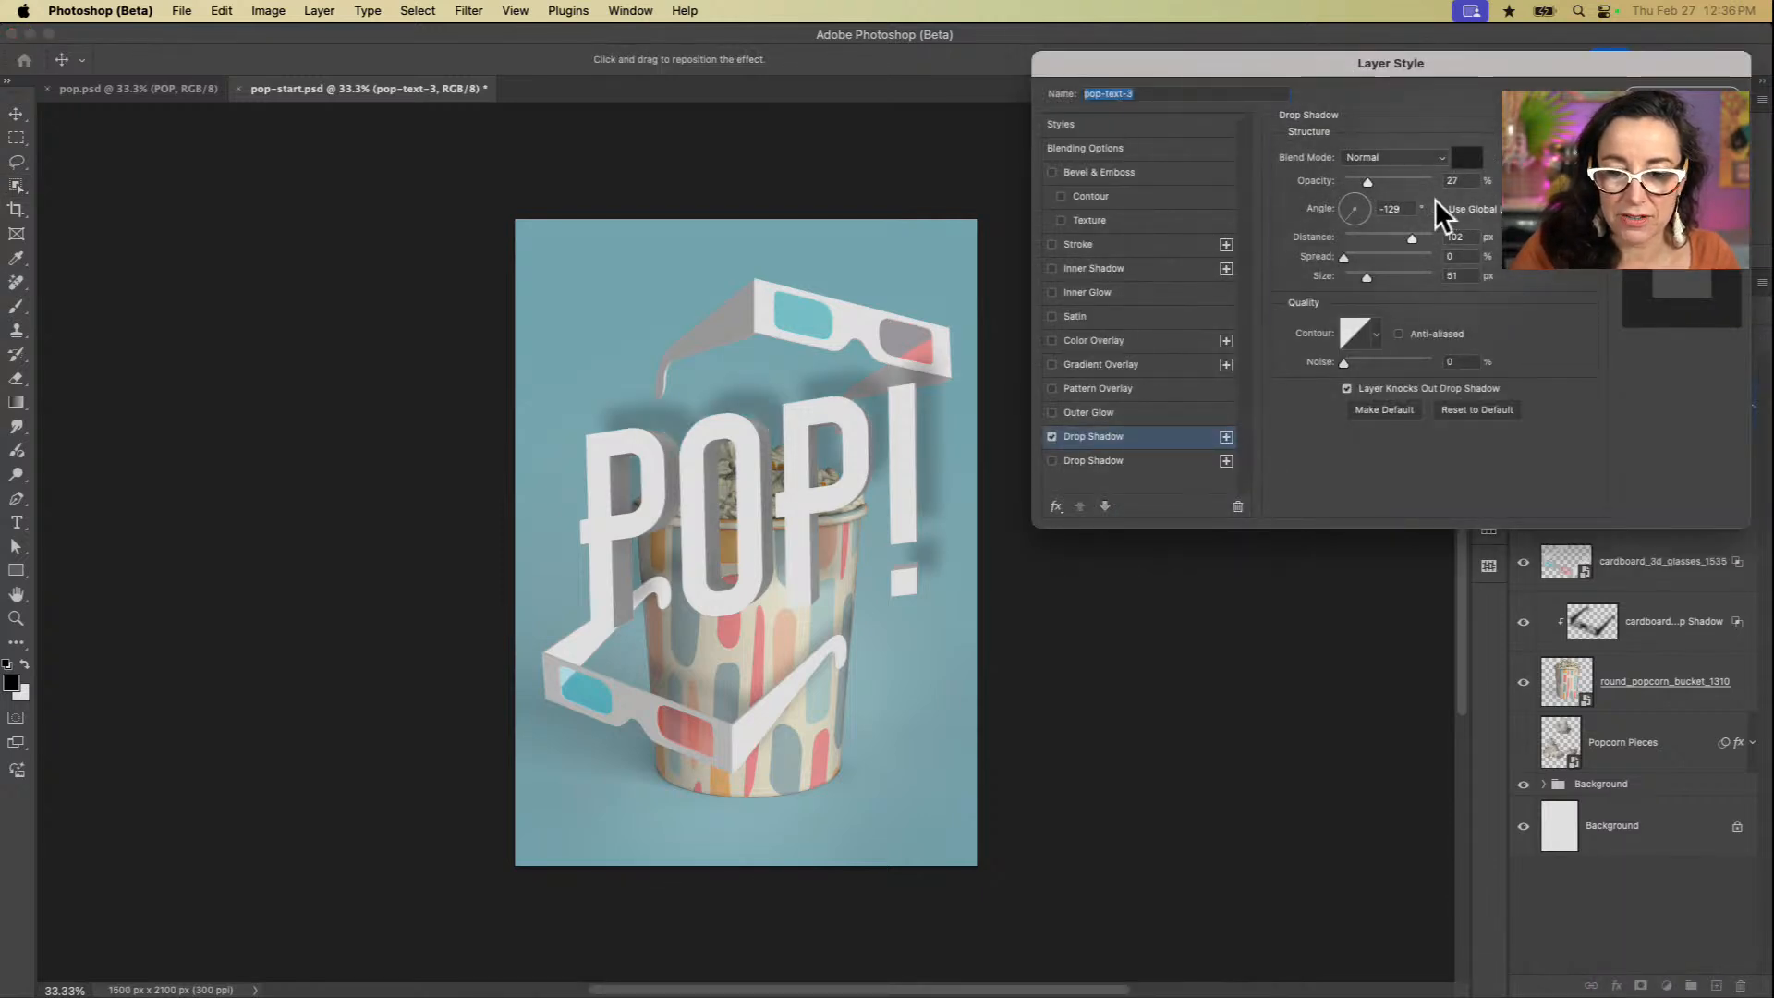
{"action": "left_click", "coordinate": [1467, 159]}
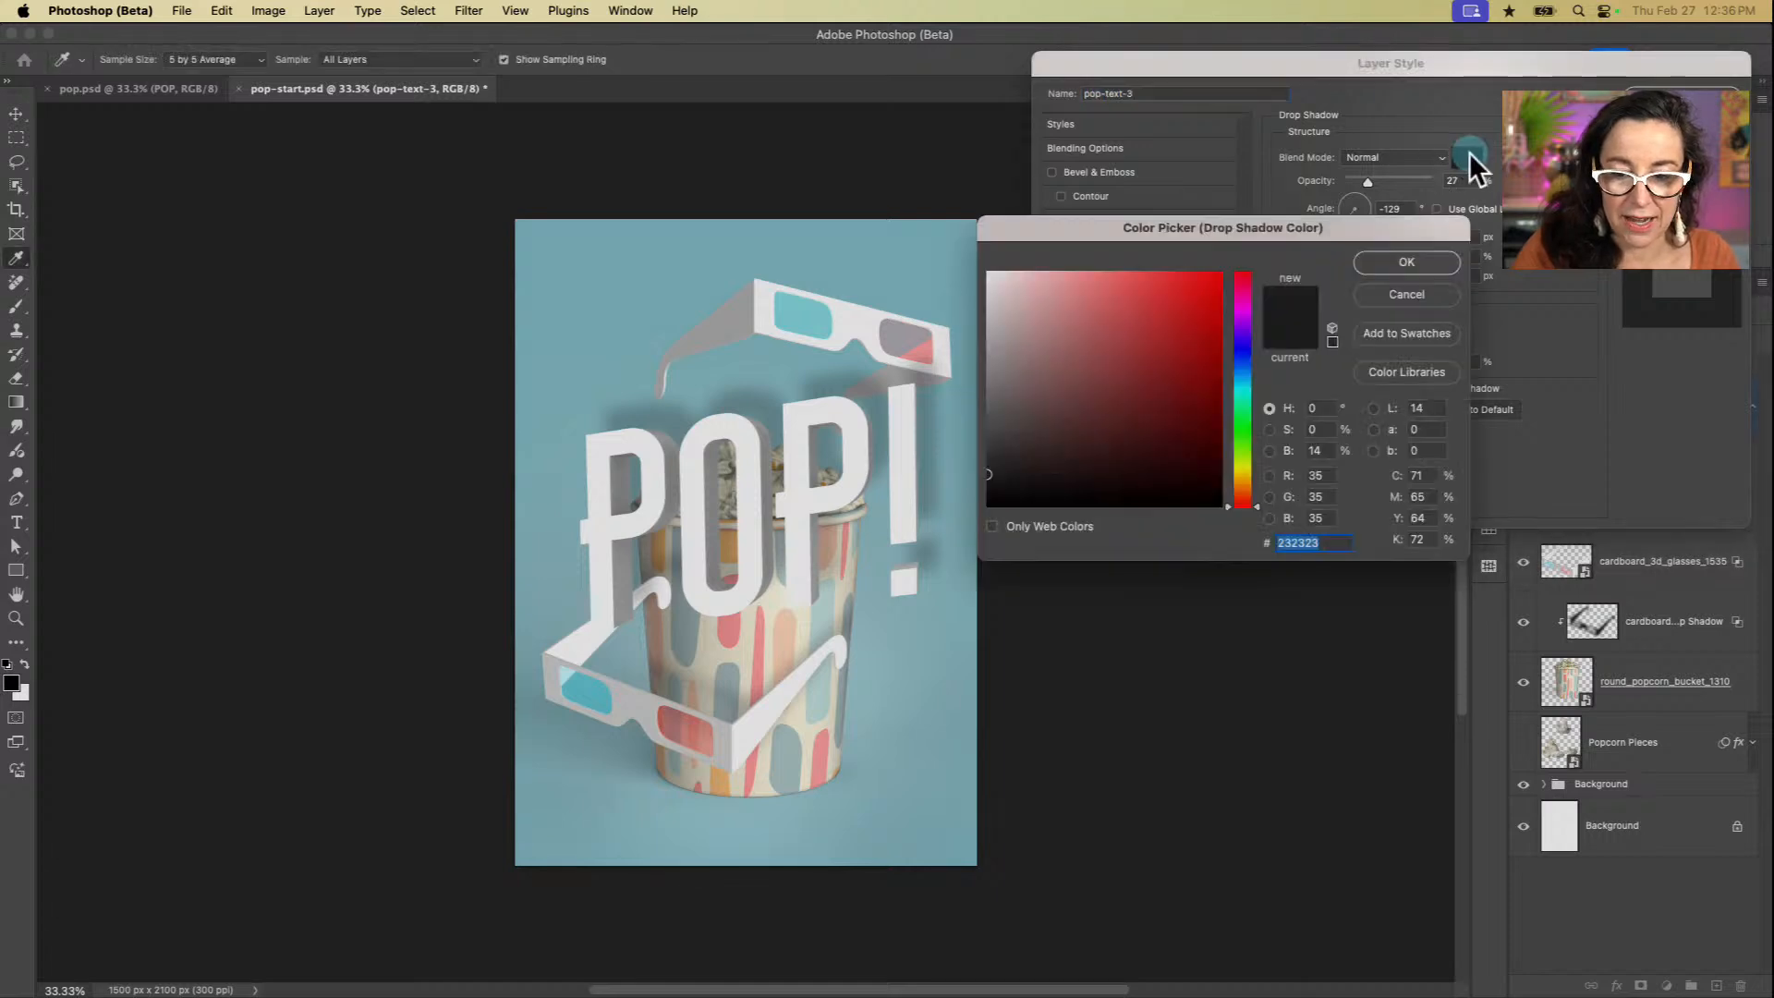
{"action": "left_click", "coordinate": [929, 346]}
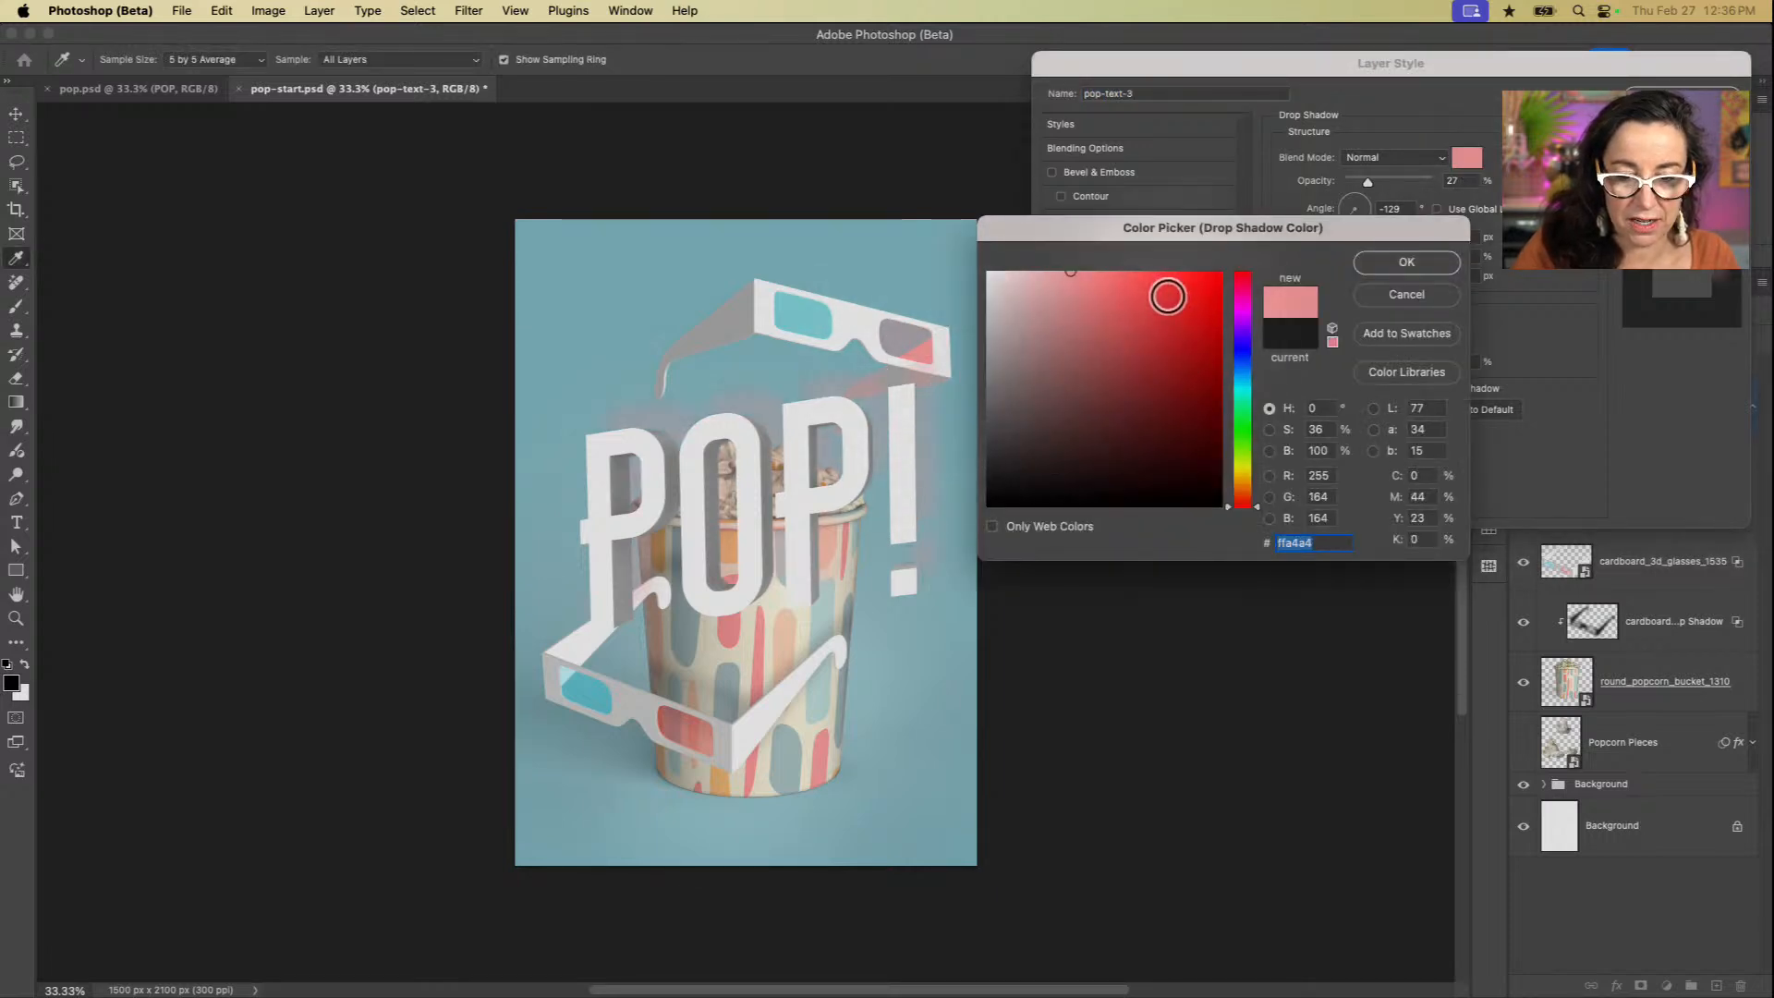
{"action": "left_click", "coordinate": [1167, 286]}
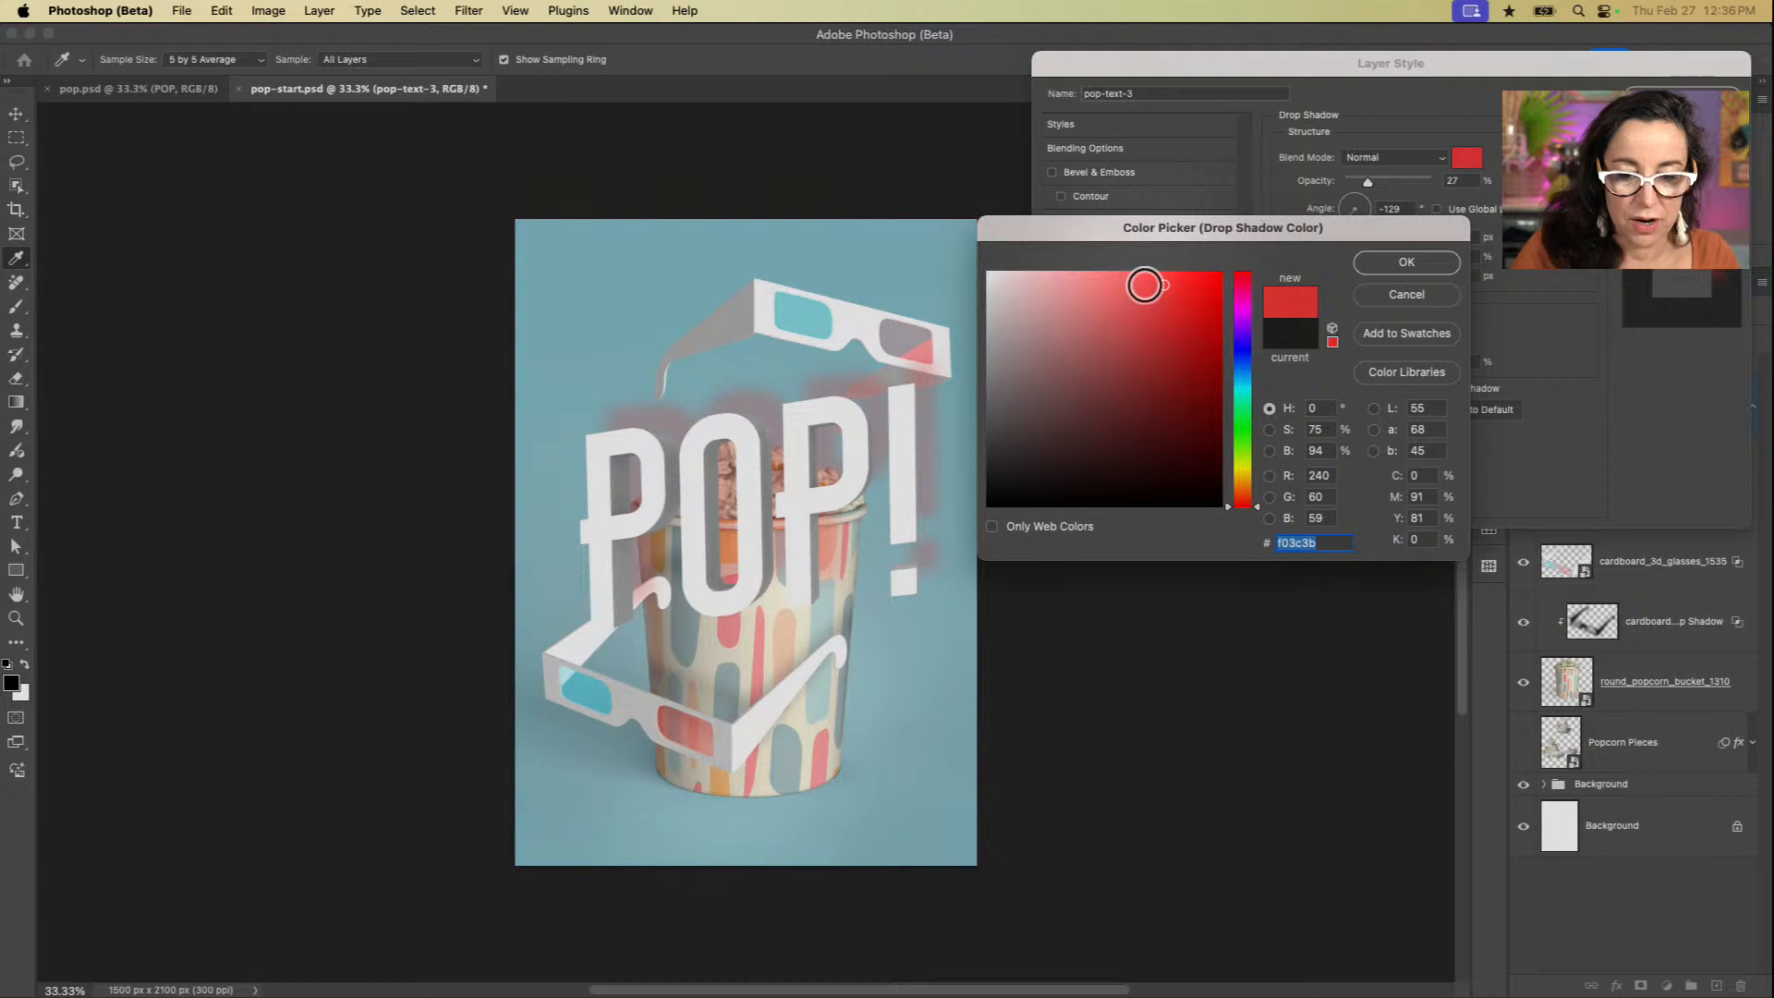
{"action": "left_click", "coordinate": [1391, 261]}
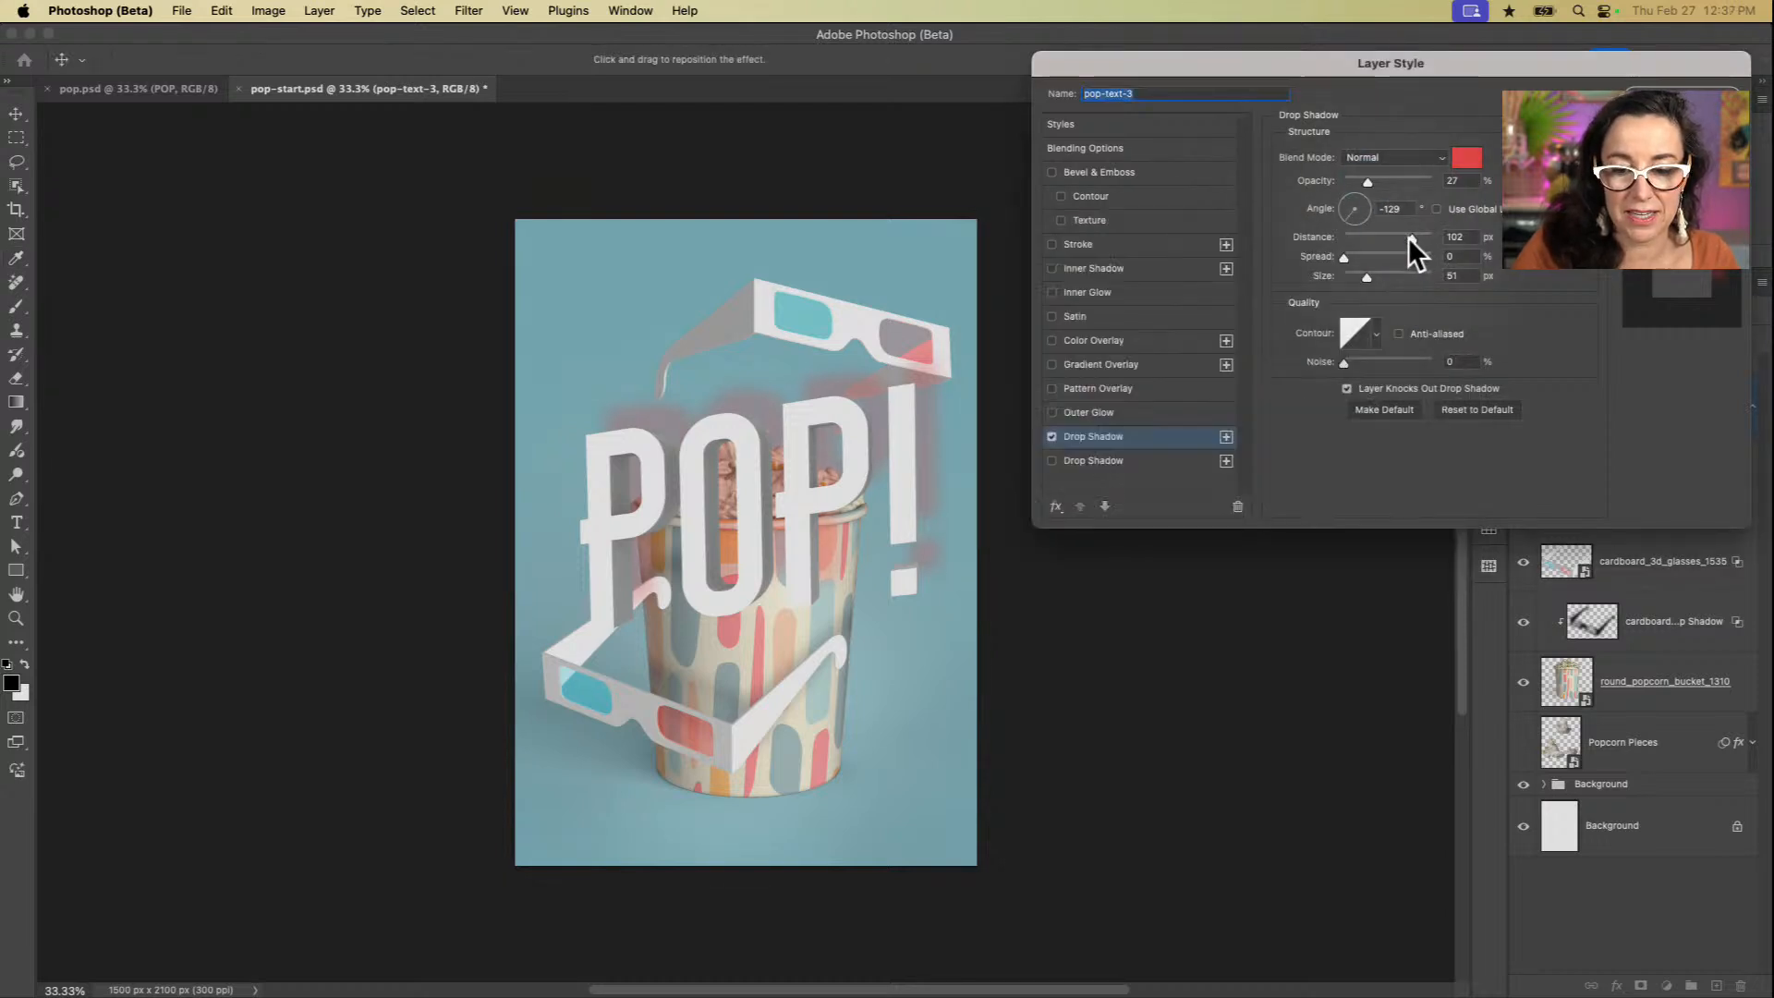
Step: Give the red drop shadow hard edges with a size of 0 px and reduce its distance to 36 px
{"action": "left_click", "coordinate": [1408, 238]}
{"action": "left_click_drag", "start_coordinate": [1369, 279], "coordinate": [1262, 290]}
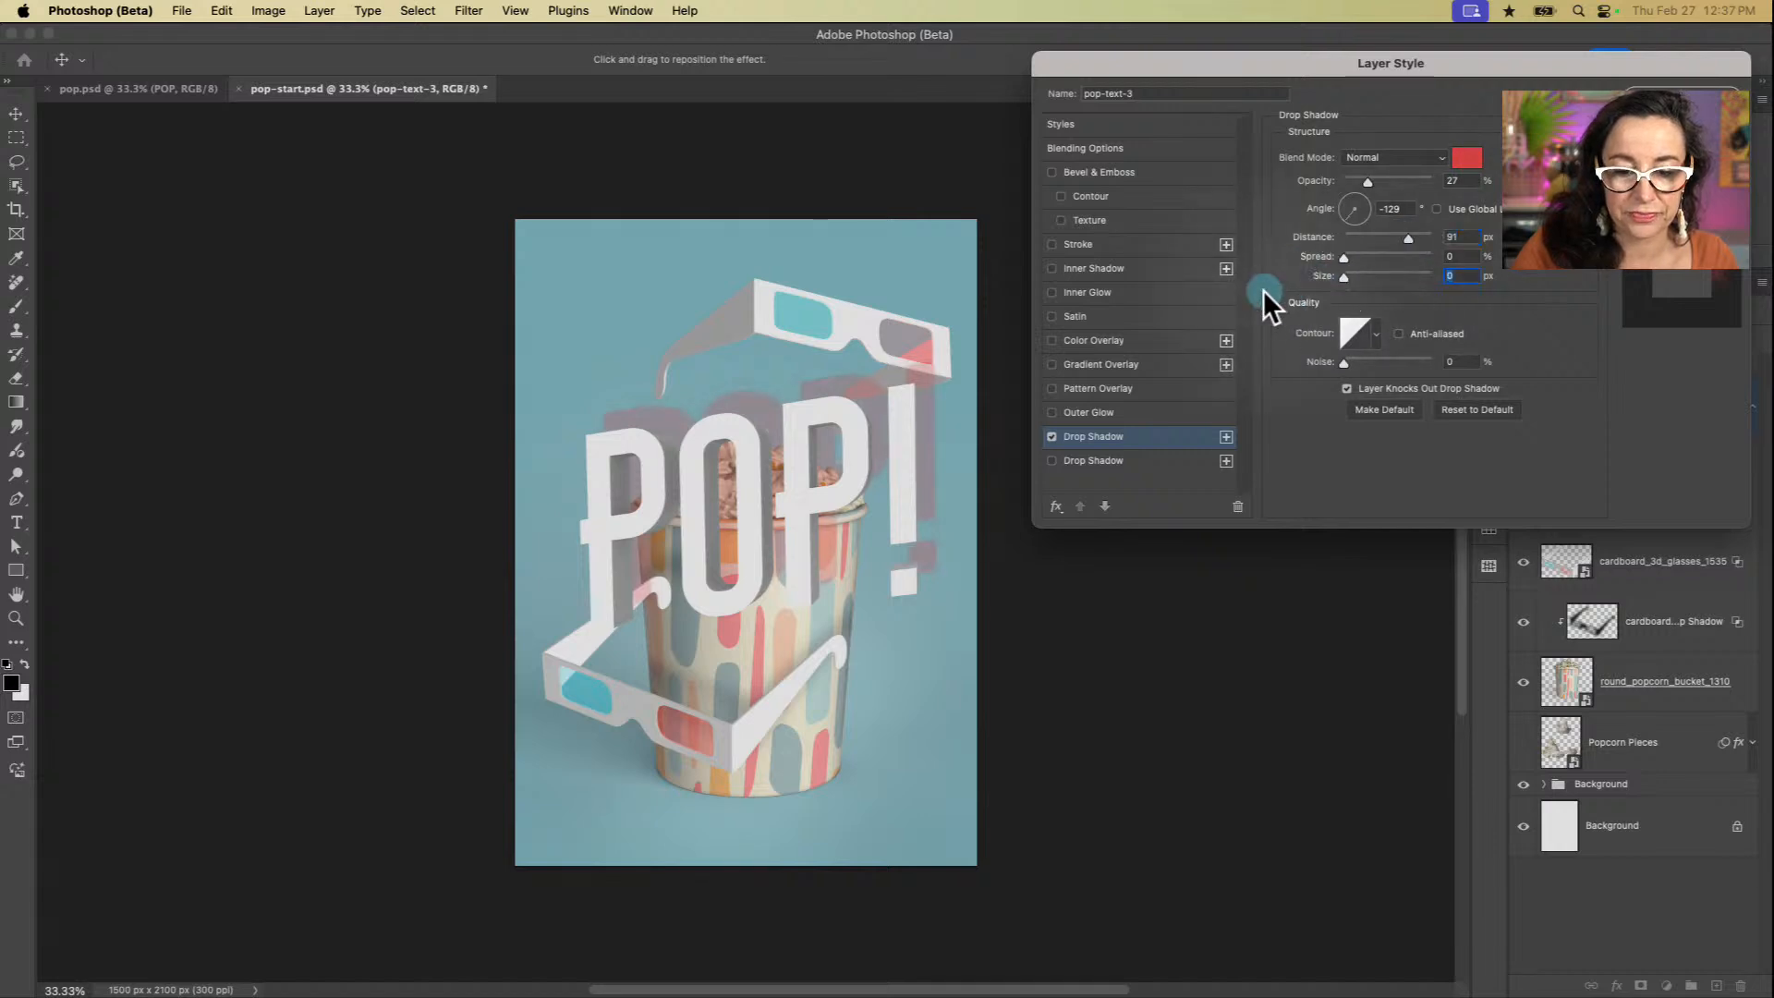
{"action": "mouse_move", "coordinate": [1409, 237]}
{"action": "left_mouse_down"}
{"action": "mouse_move", "coordinate": [1357, 239]}
{"action": "mouse_move", "coordinate": [1377, 240]}
{"action": "left_mouse_up"}
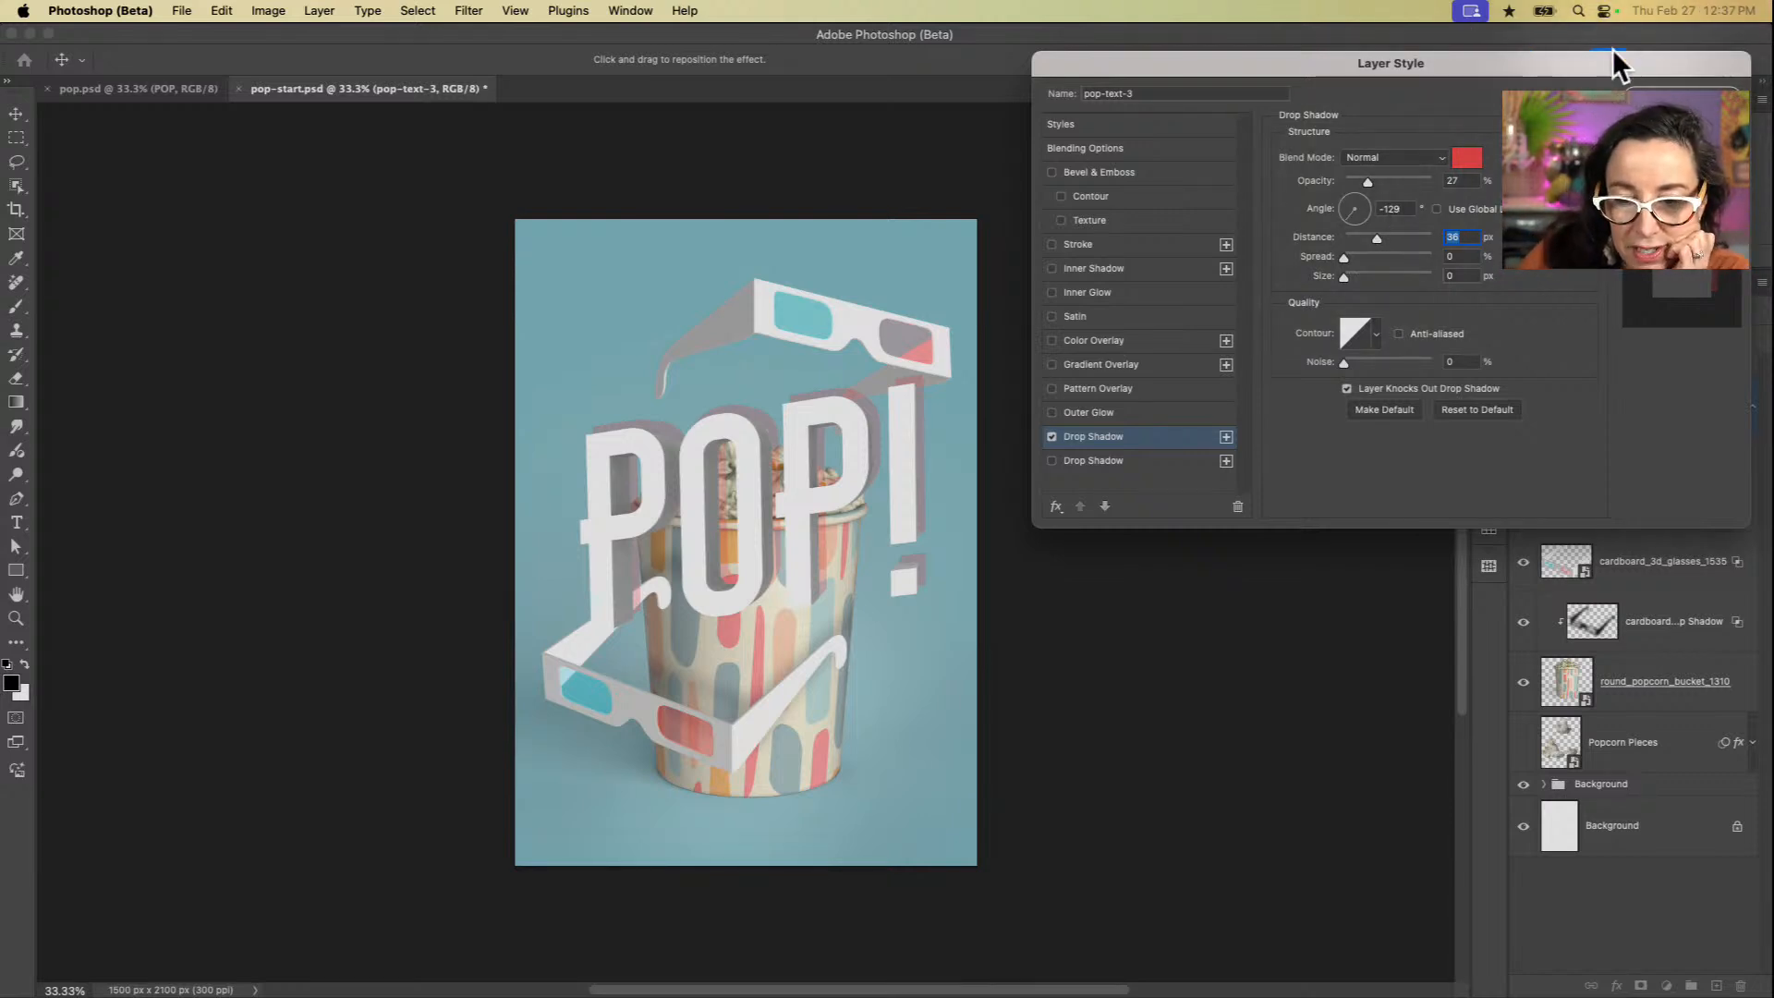
Step: Set the red drop shadow's opacity to 100%, its angle to 149° and its distance to 42 px
{"action": "left_click_drag", "start_coordinate": [1586, 65], "coordinate": [1280, 91]}
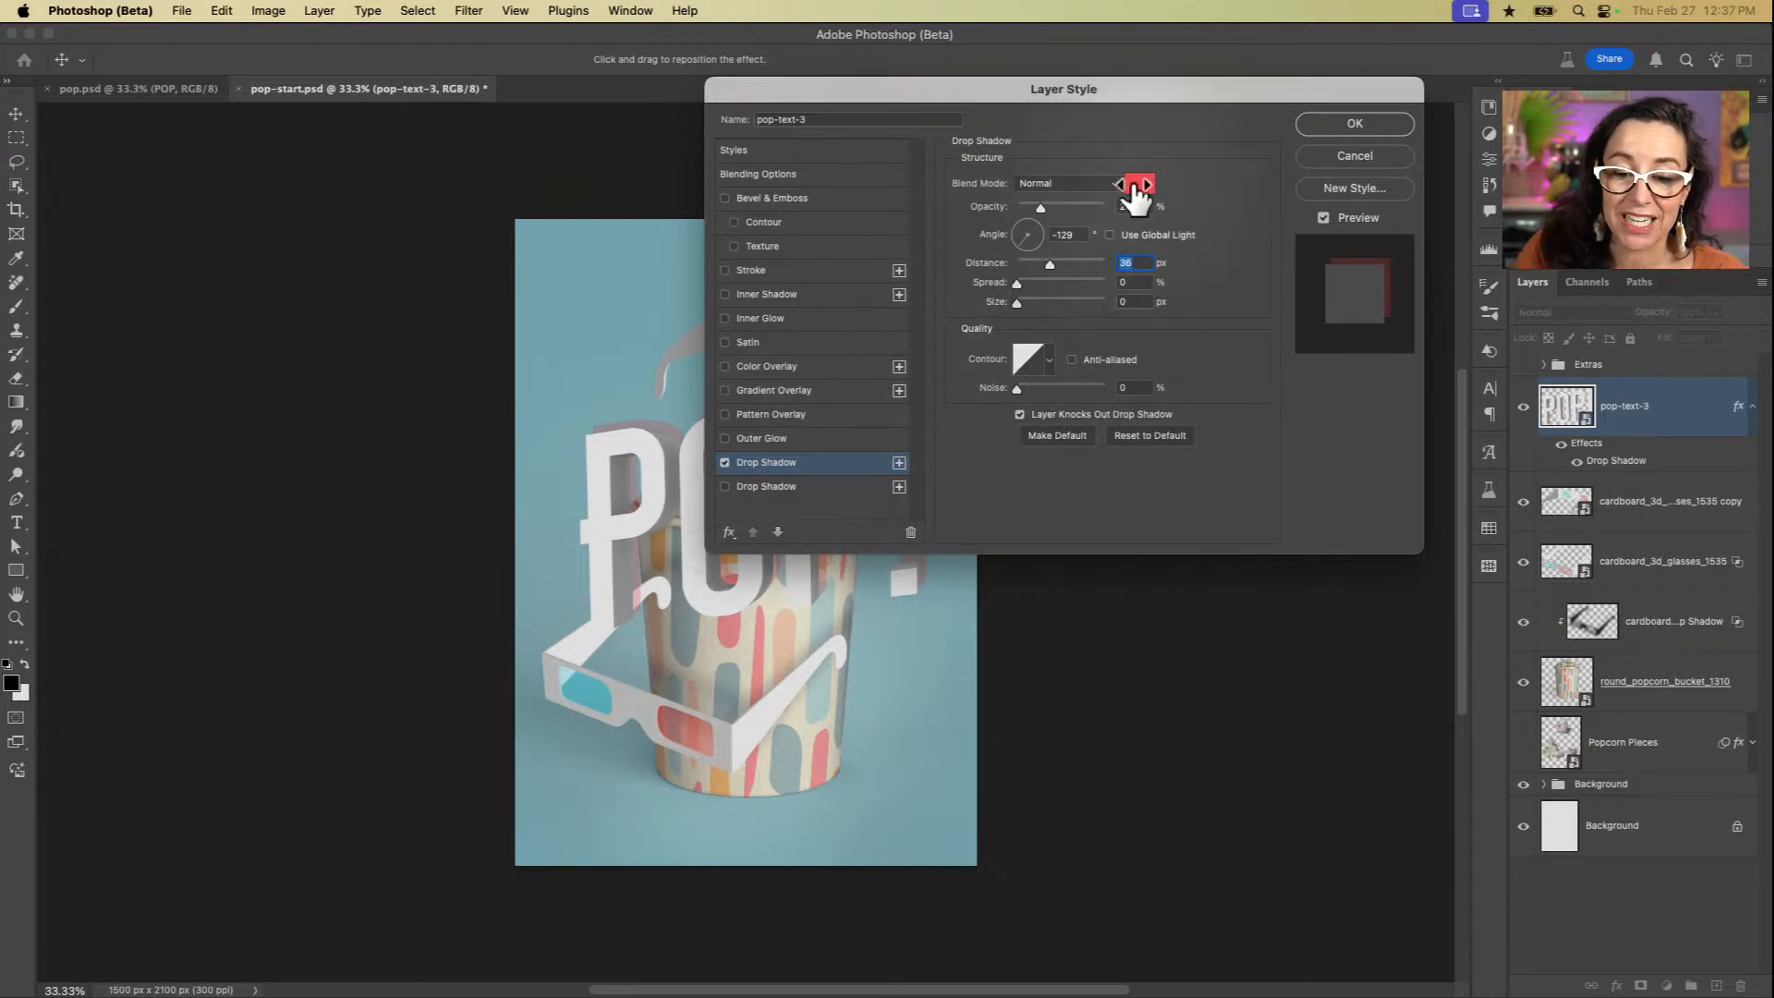
{"action": "left_click_drag", "start_coordinate": [1040, 207], "coordinate": [1316, 220]}
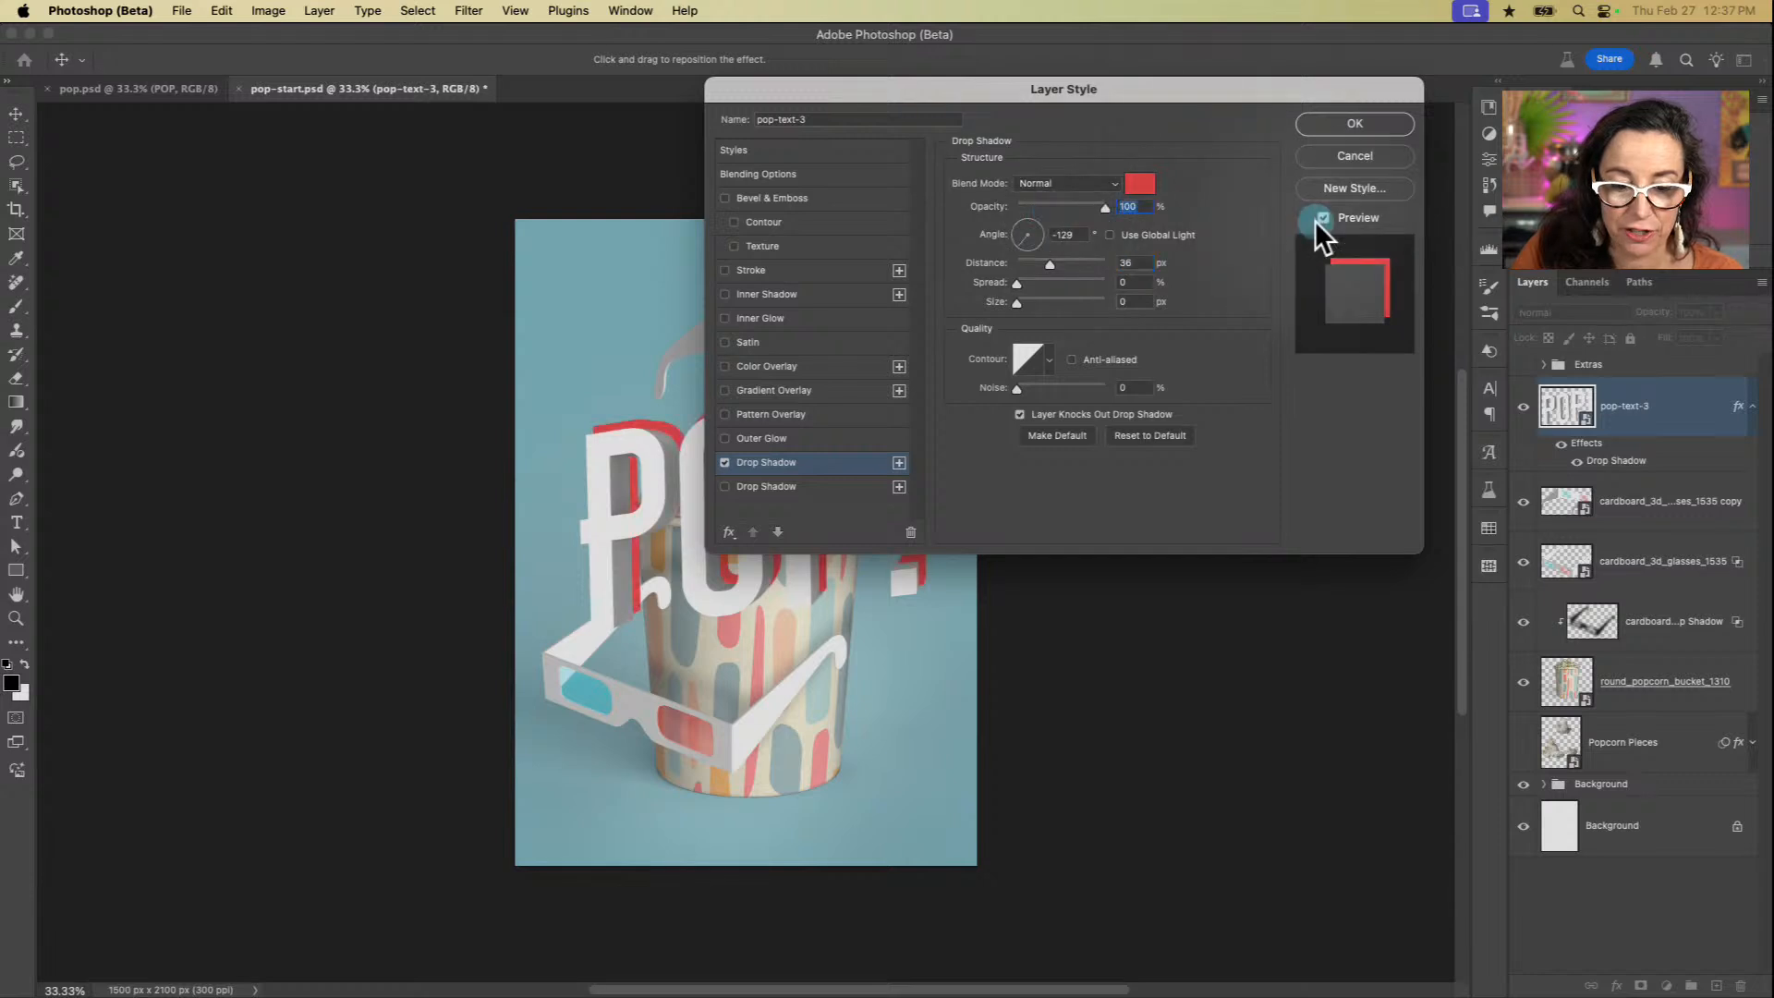
{"action": "left_click_drag", "start_coordinate": [1083, 97], "coordinate": [1214, 41]}
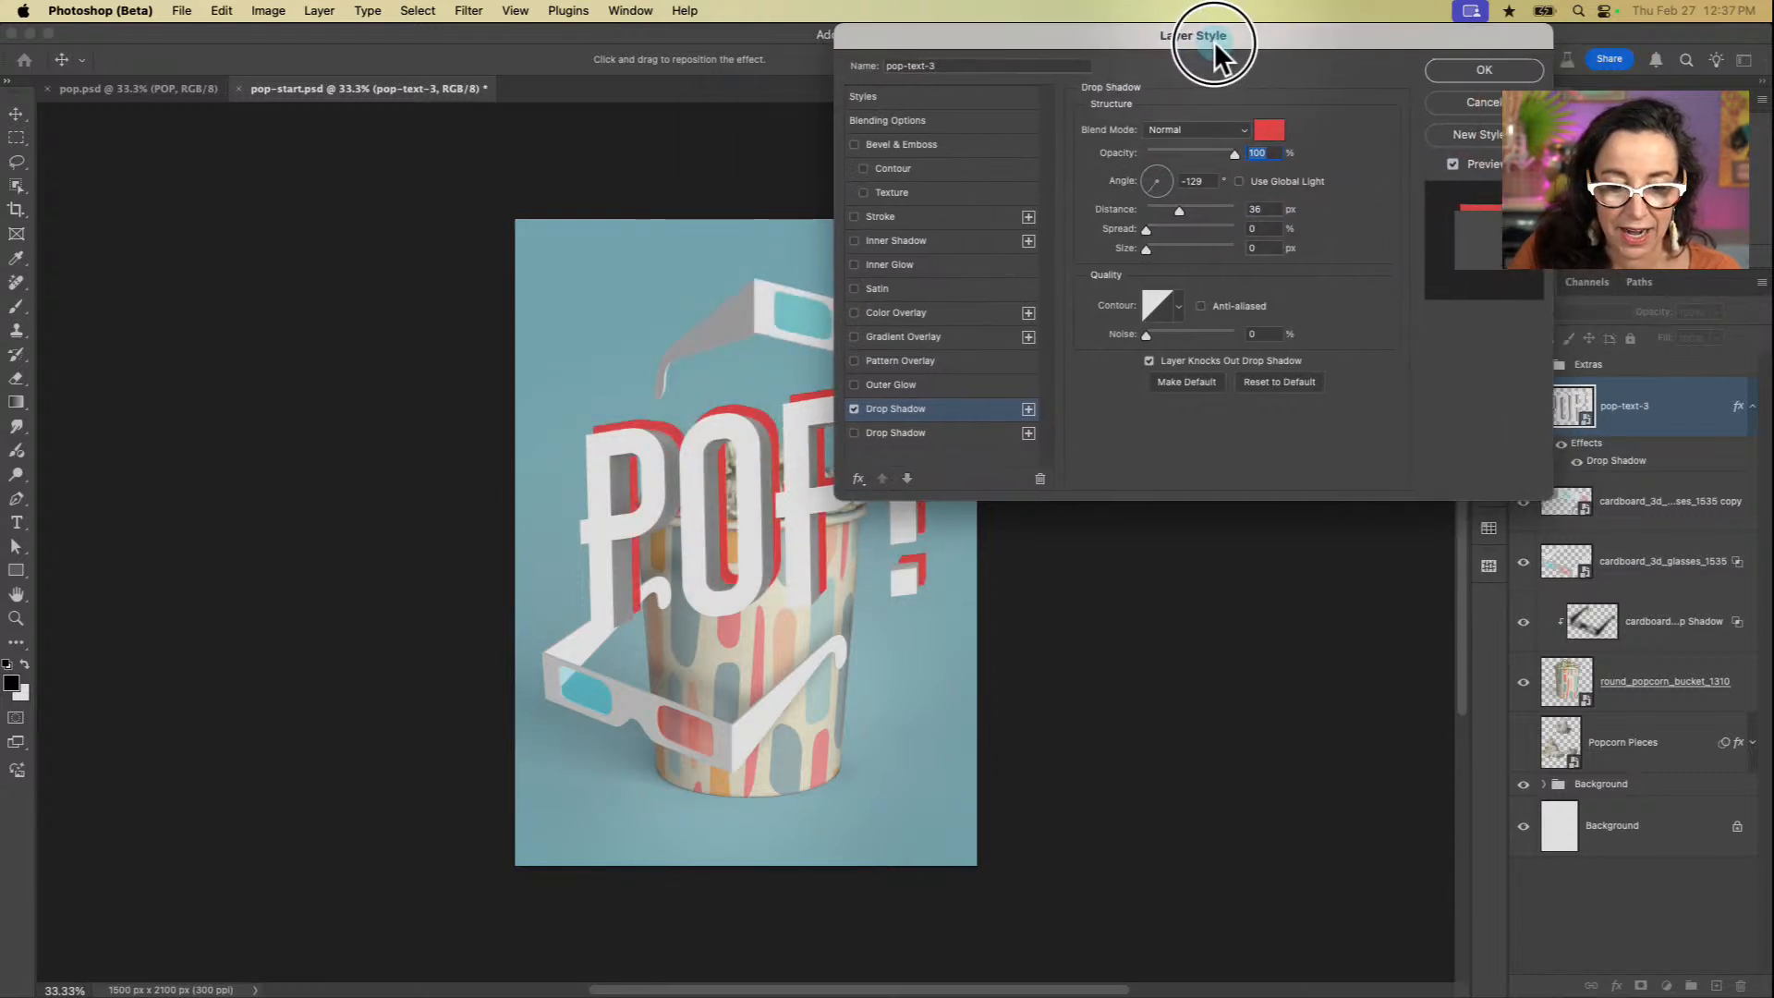
{"action": "left_click", "coordinate": [1155, 180]}
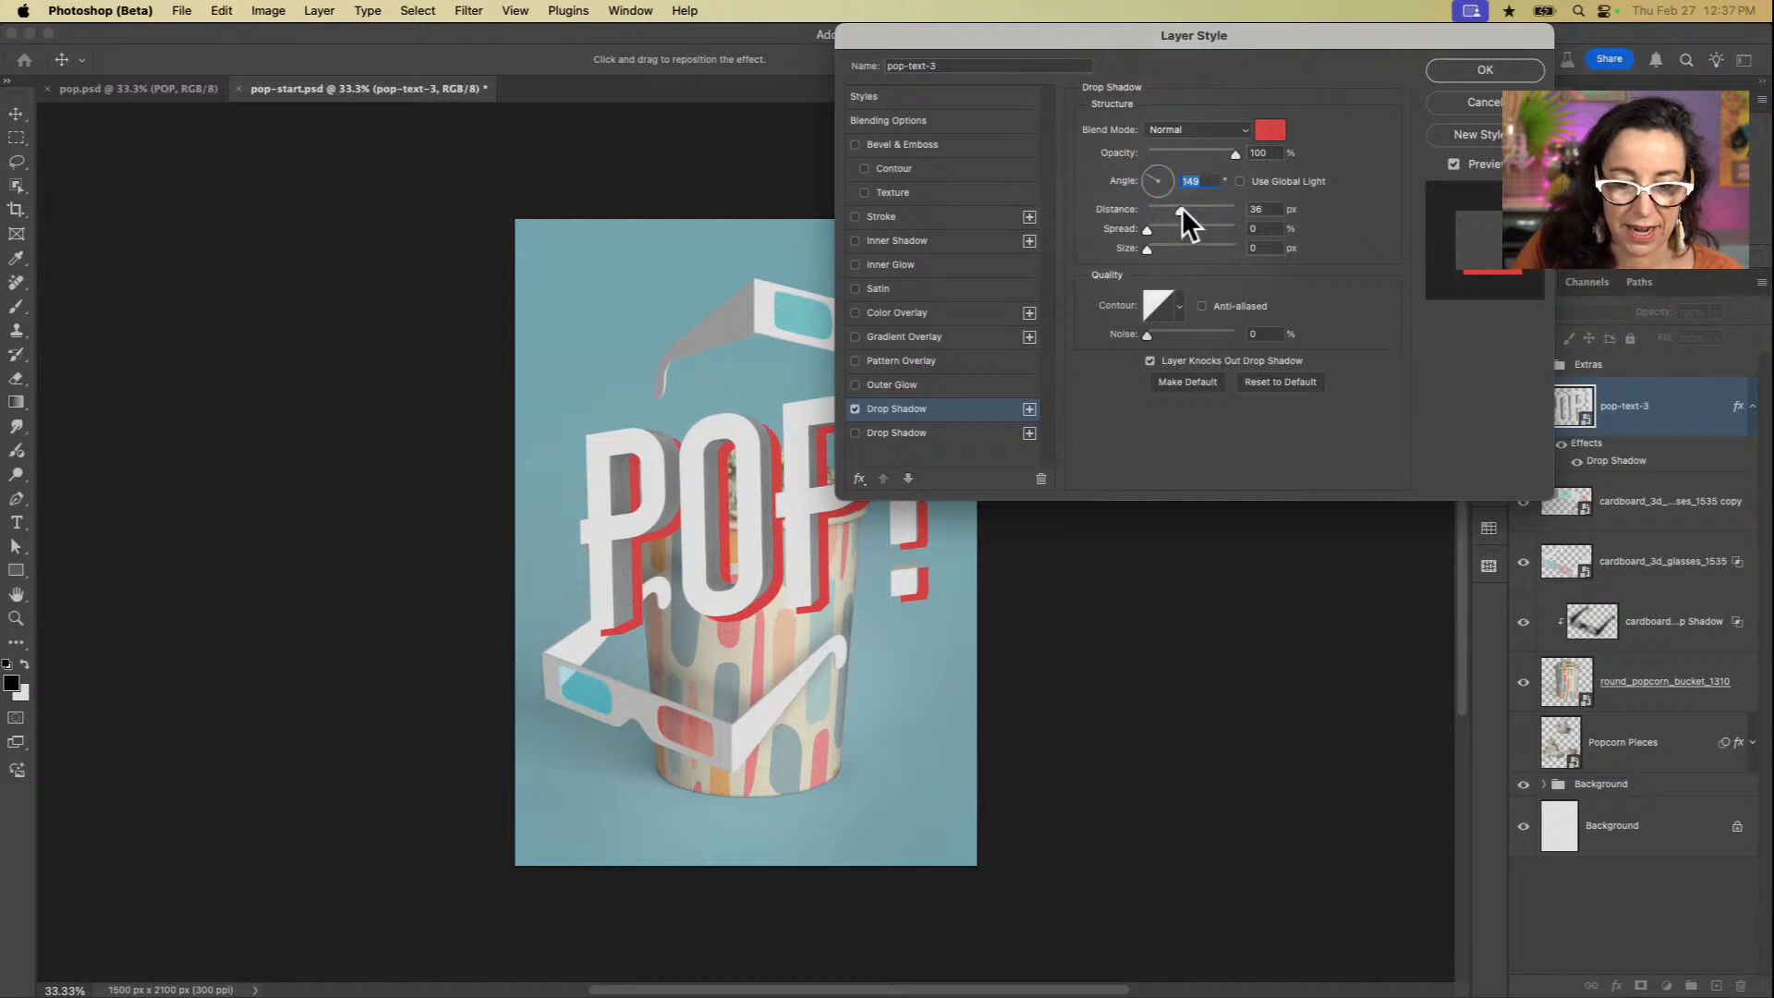
{"action": "mouse_move", "coordinate": [1183, 210]}
{"action": "left_mouse_down"}
{"action": "mouse_move", "coordinate": [1199, 210]}
{"action": "mouse_move", "coordinate": [1184, 207]}
{"action": "left_mouse_up"}
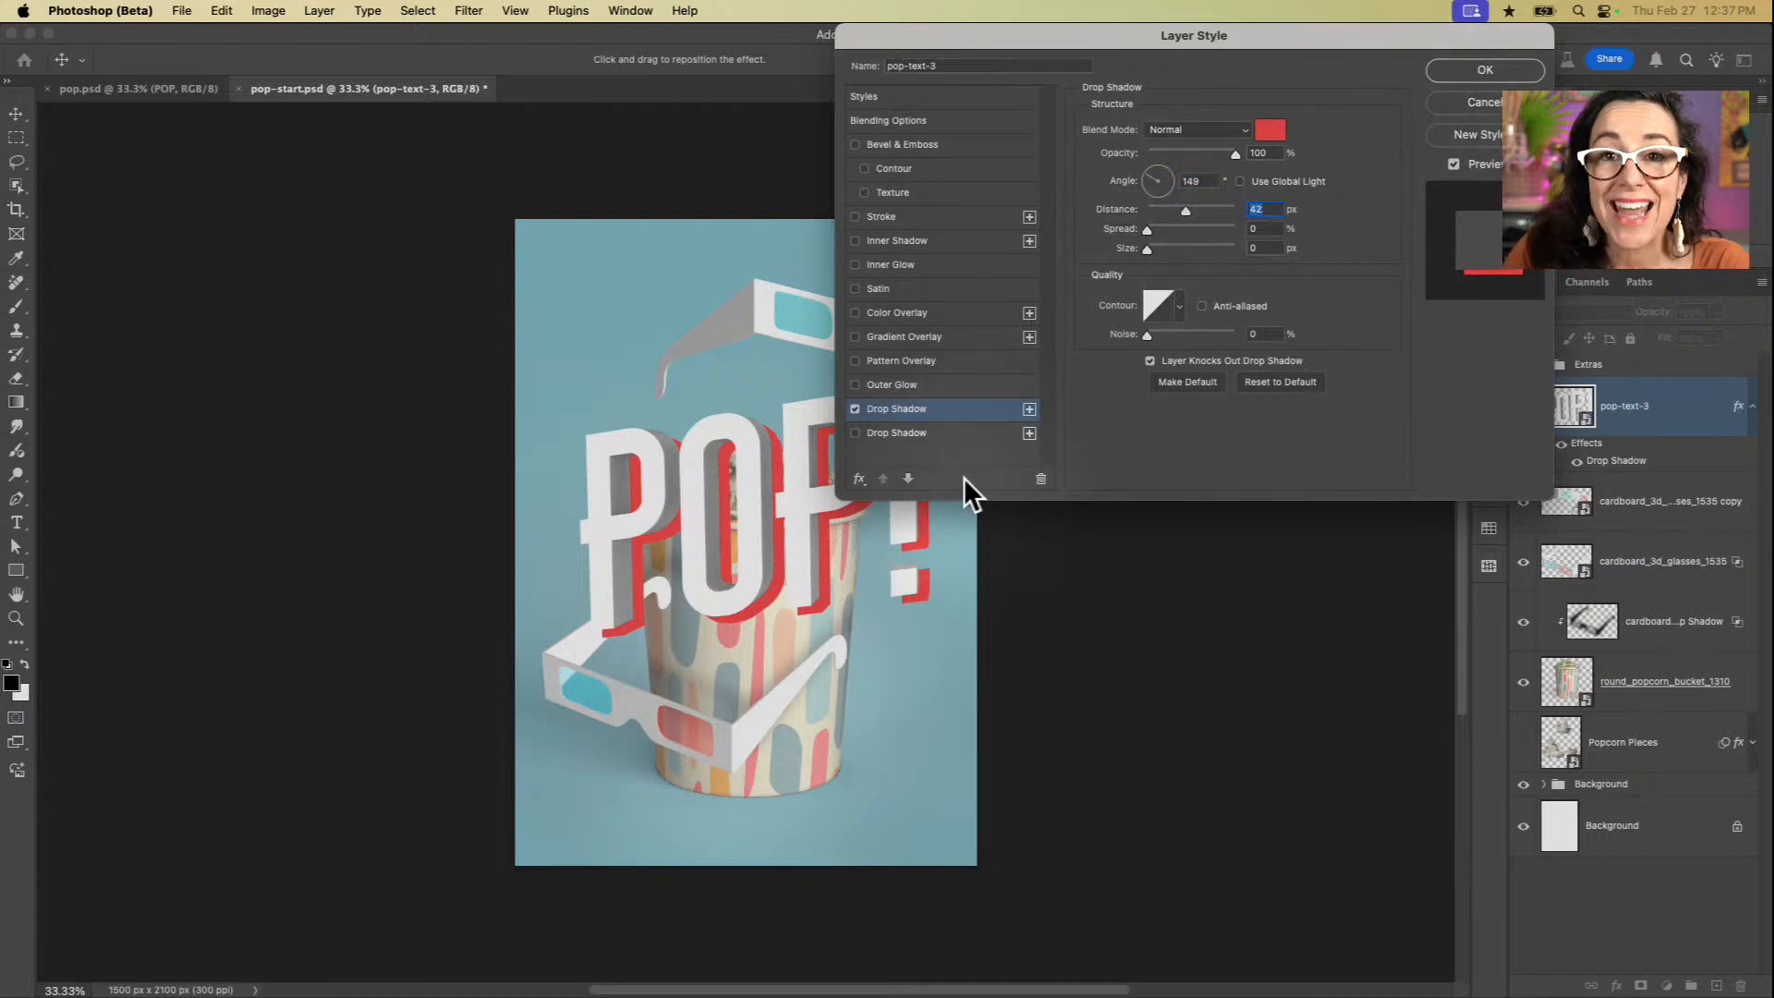
Step: Delete the unused second Drop Shadow entry and add a duplicate of the red drop shadow
{"action": "left_click_drag", "start_coordinate": [1196, 37], "coordinate": [988, 50]}
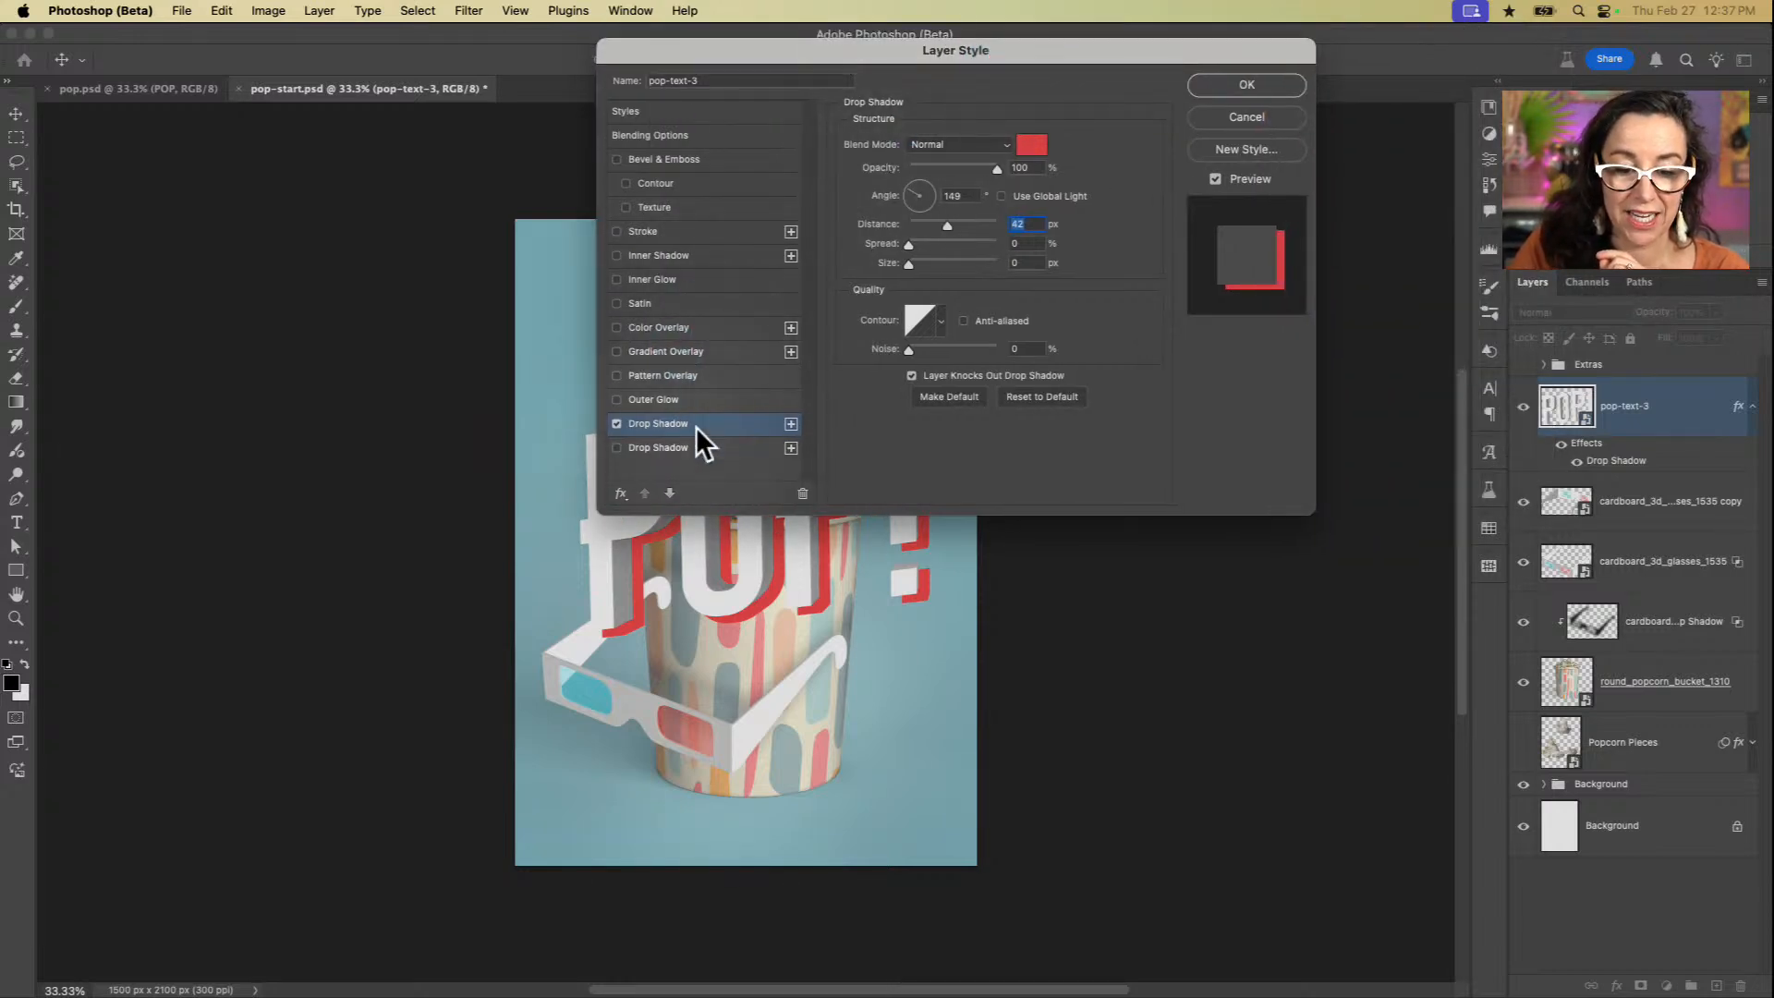
{"action": "left_click", "coordinate": [677, 448]}
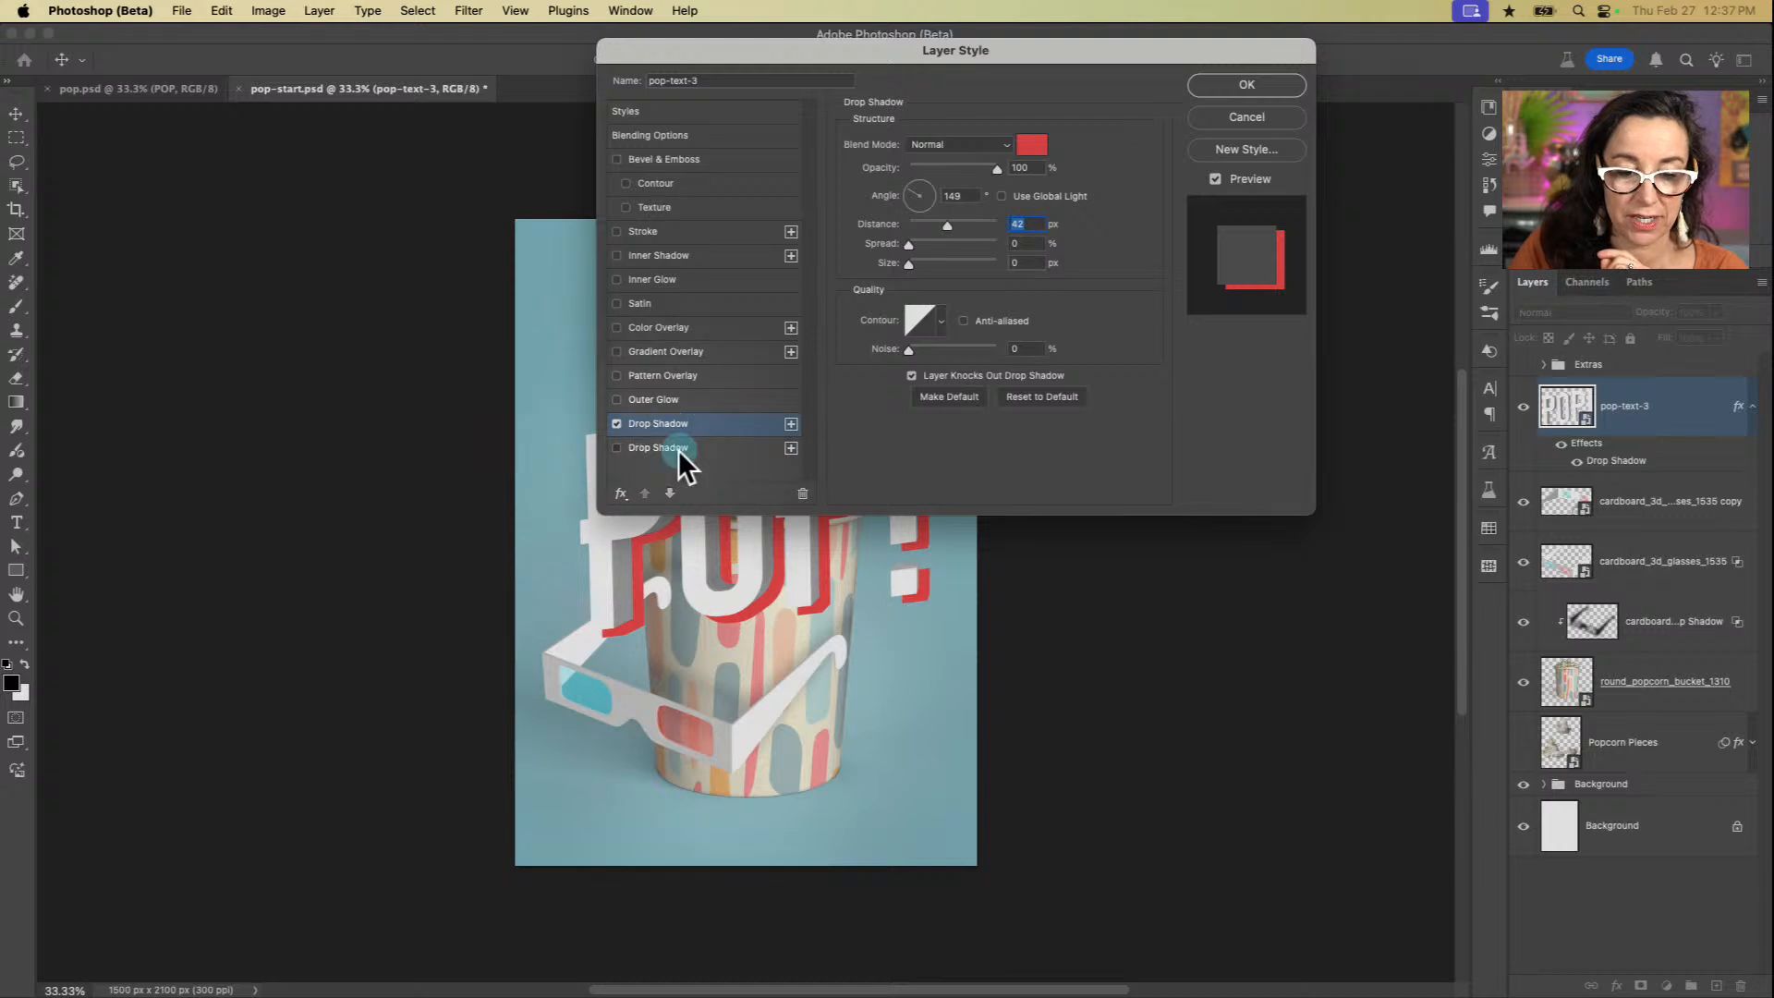
{"action": "left_click", "coordinate": [802, 493]}
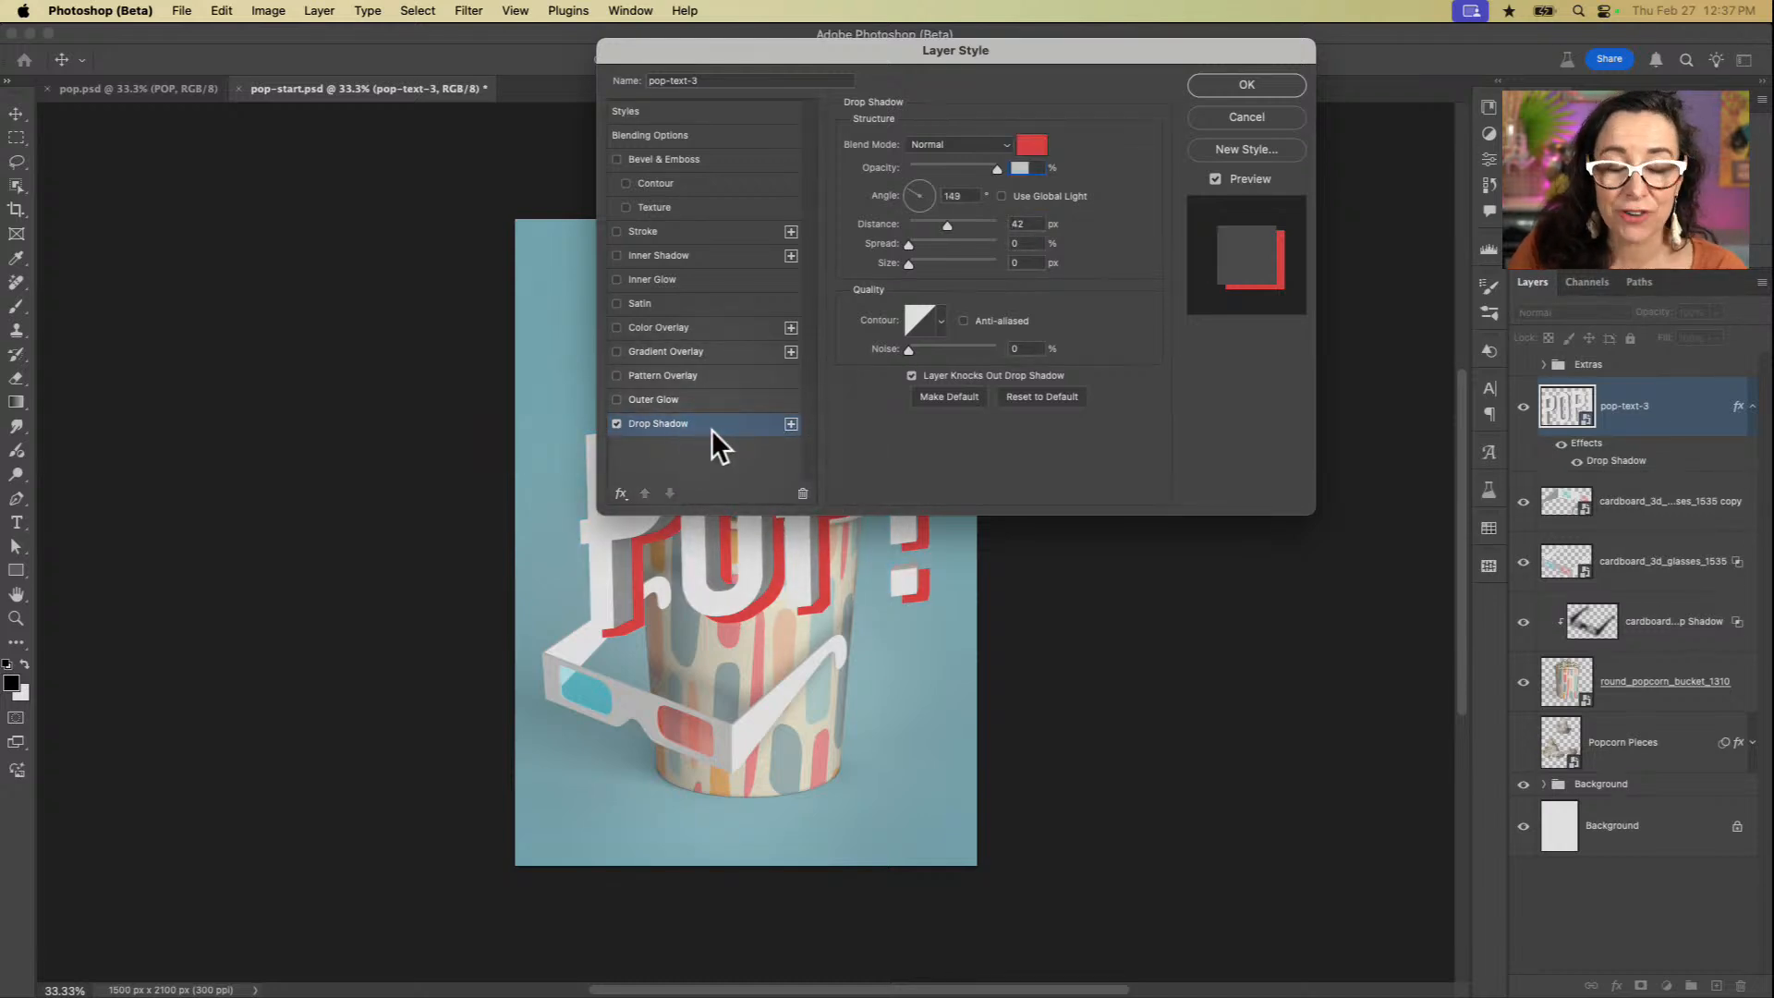
{"action": "left_click", "coordinate": [791, 423]}
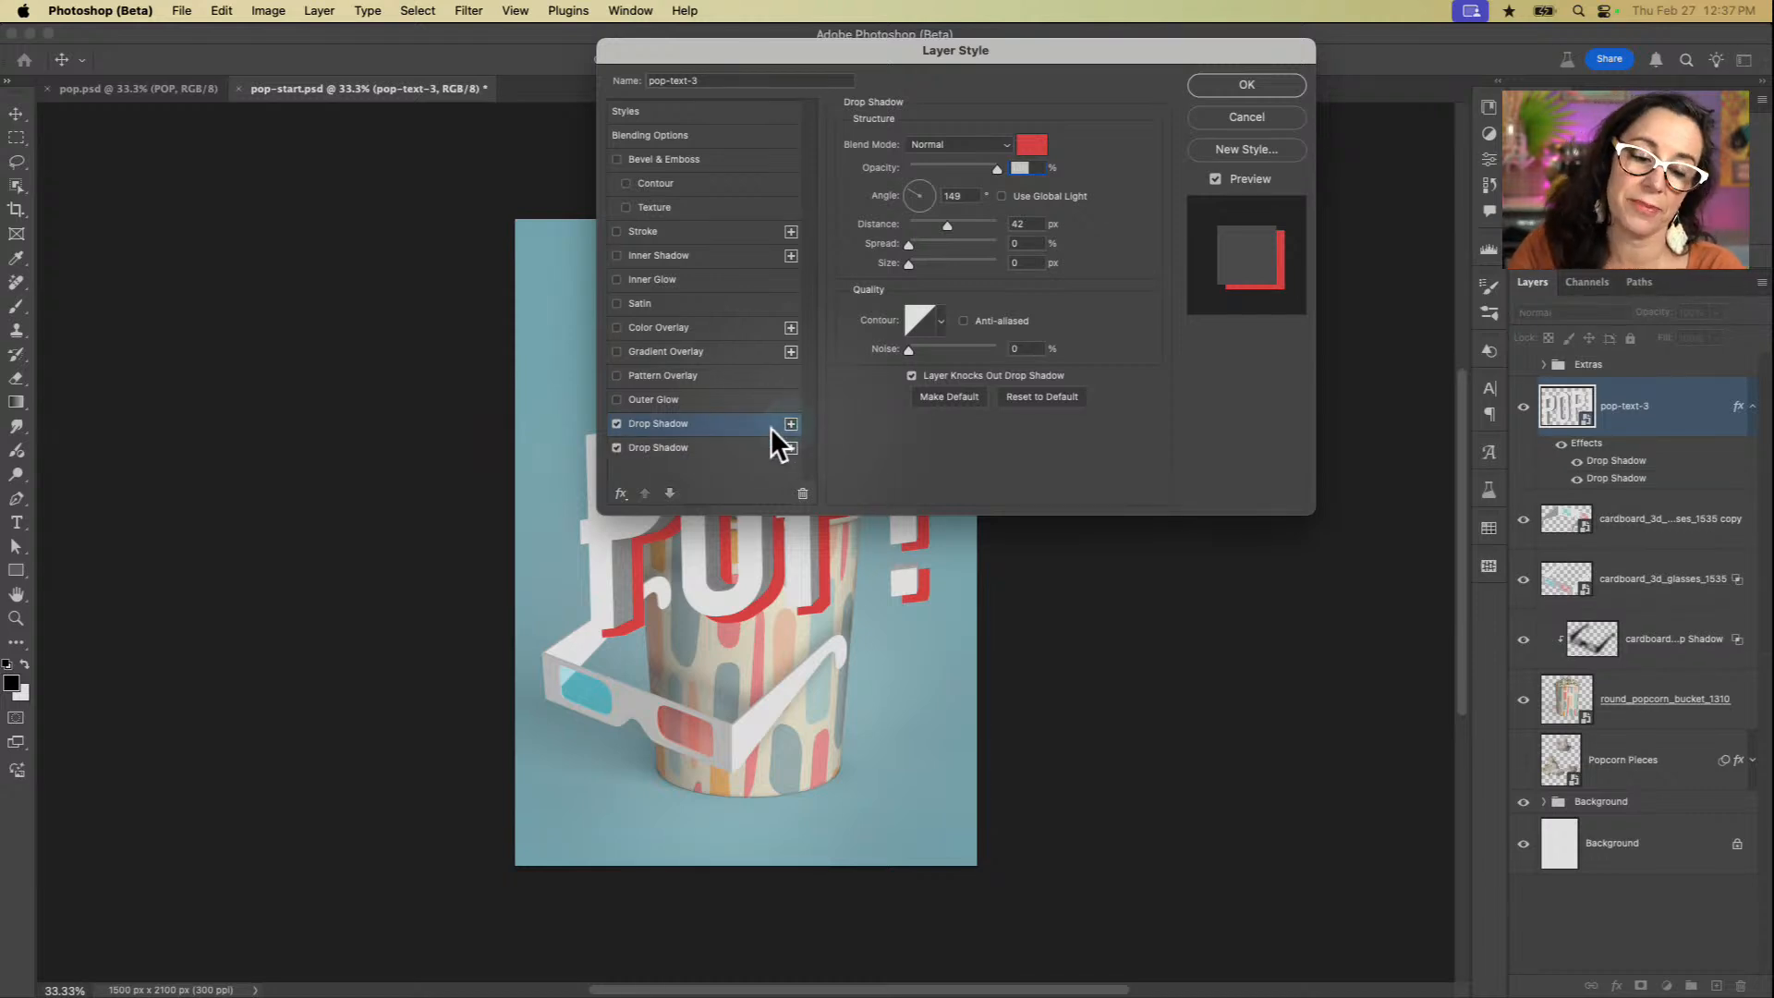
Step: Set the lower Drop Shadow's colour to bright cyan (#31e0f8), starting from a sample of the glasses' blue lens
{"action": "left_click", "coordinate": [678, 454]}
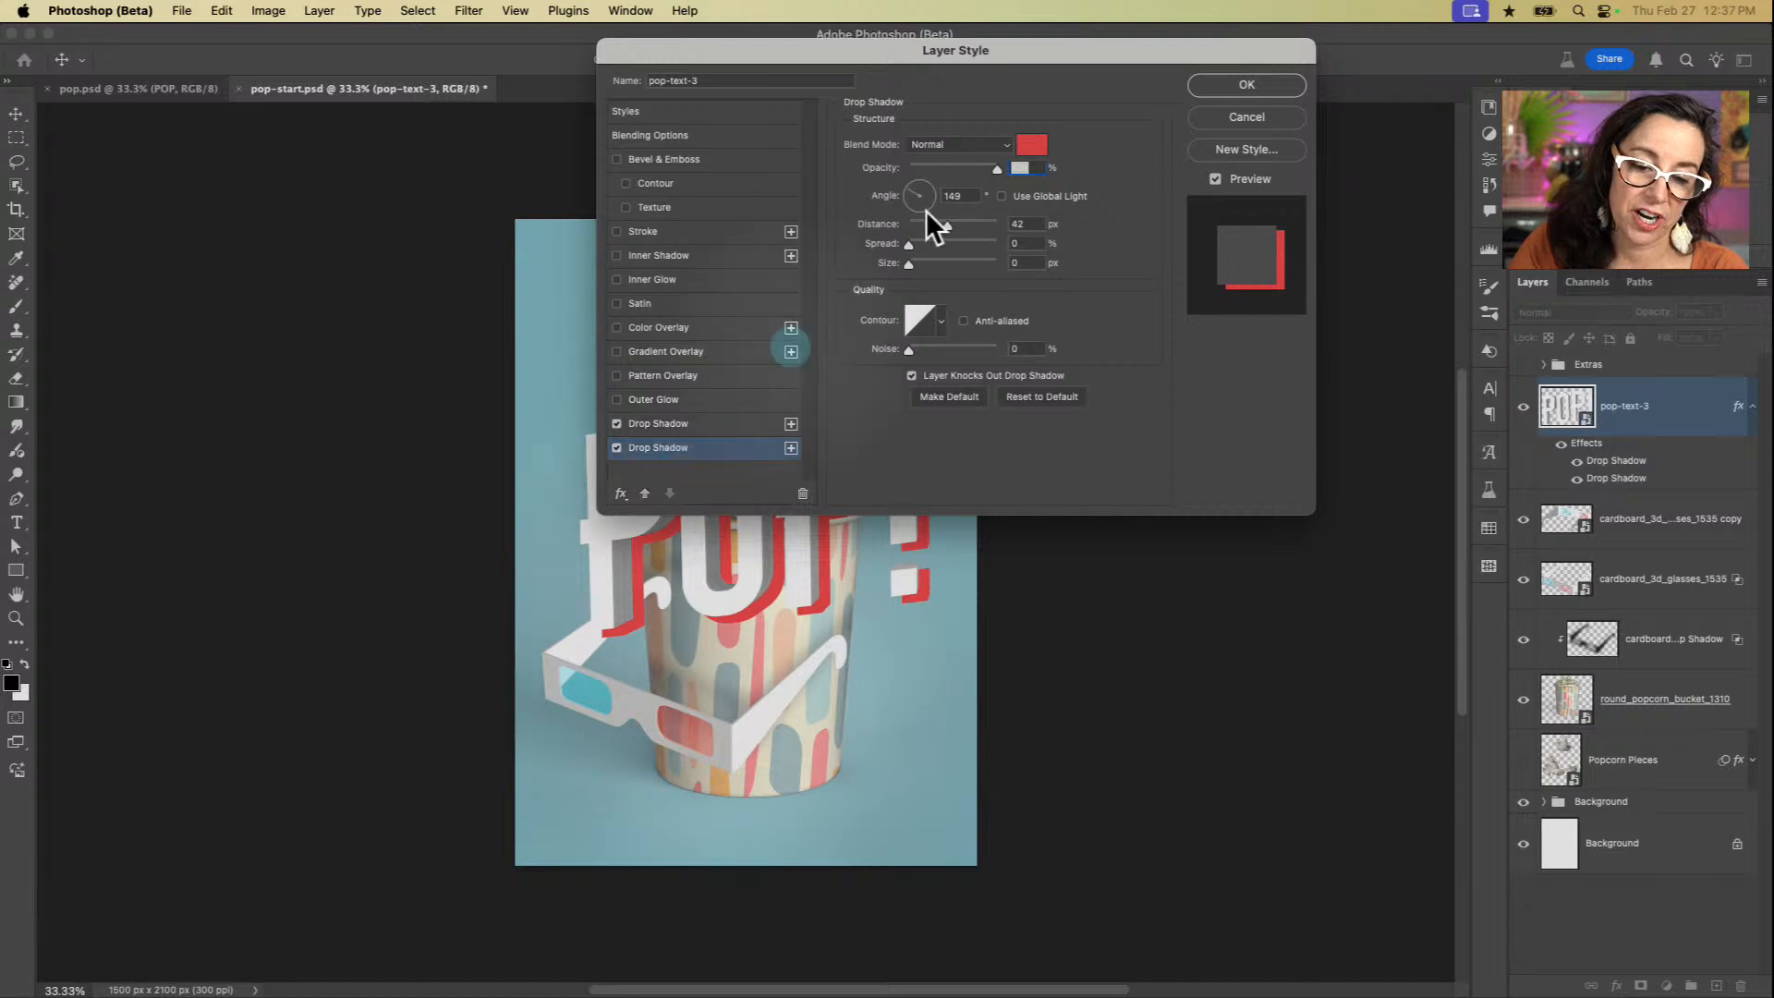
{"action": "left_click", "coordinate": [1032, 144]}
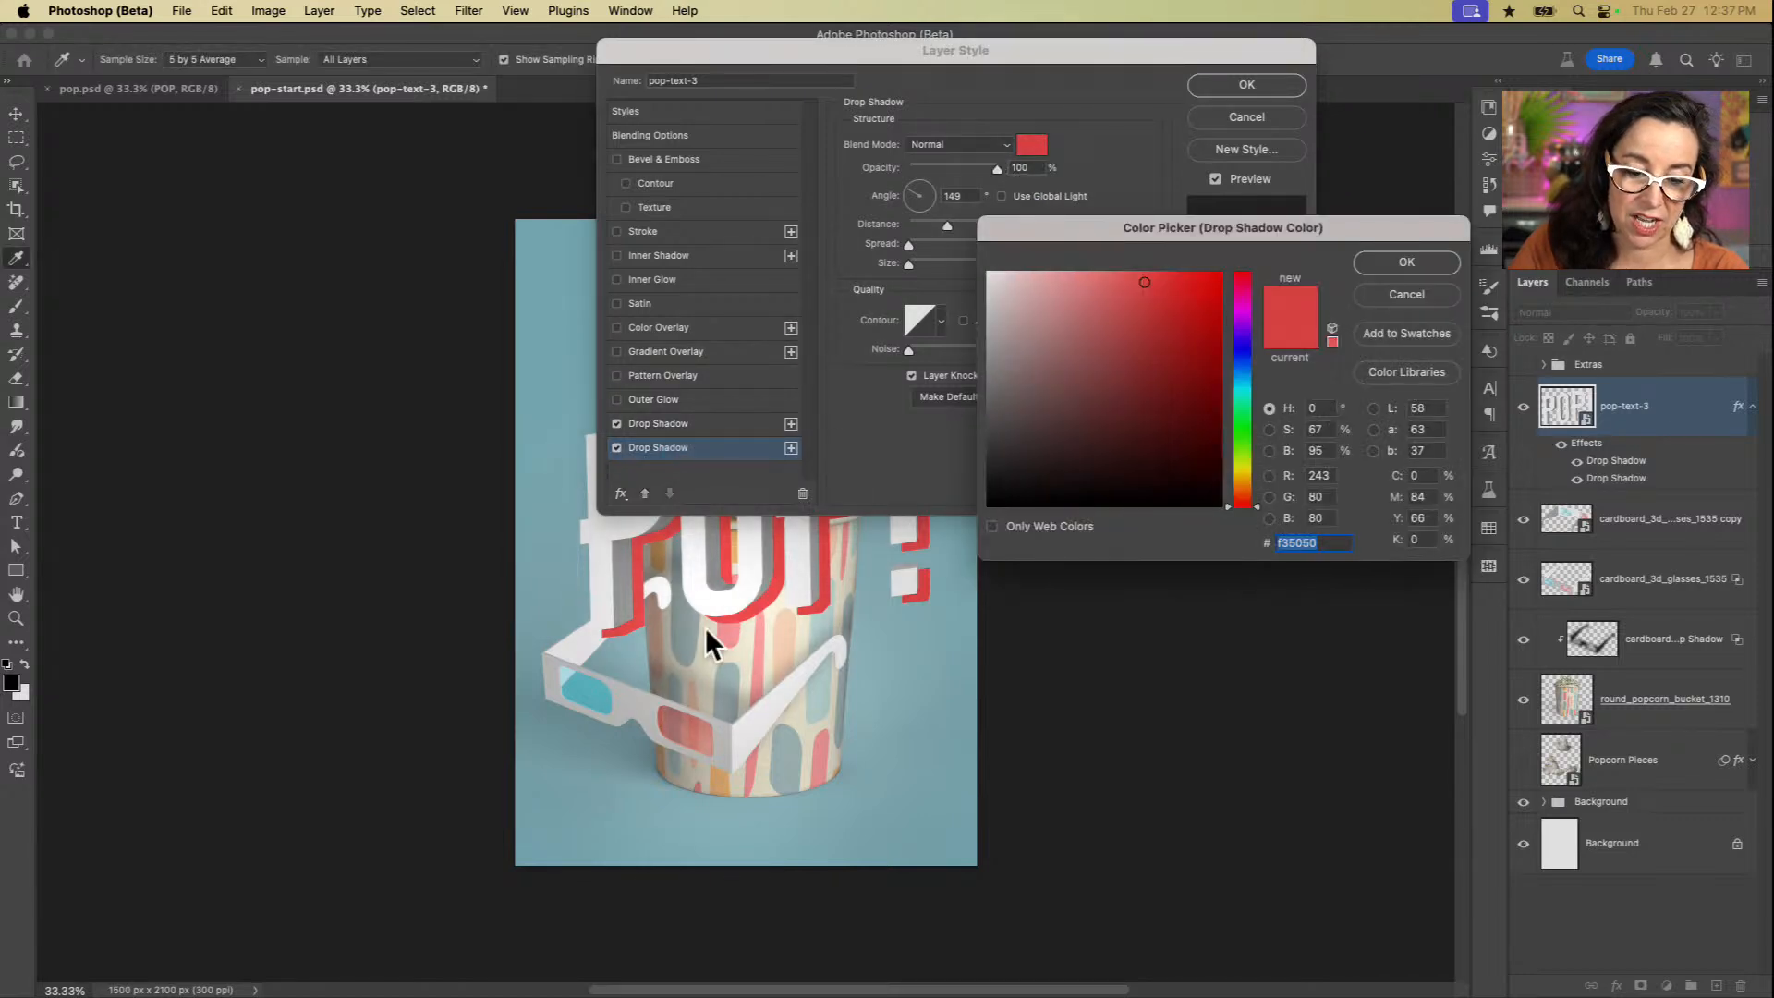
{"action": "left_click", "coordinate": [601, 690]}
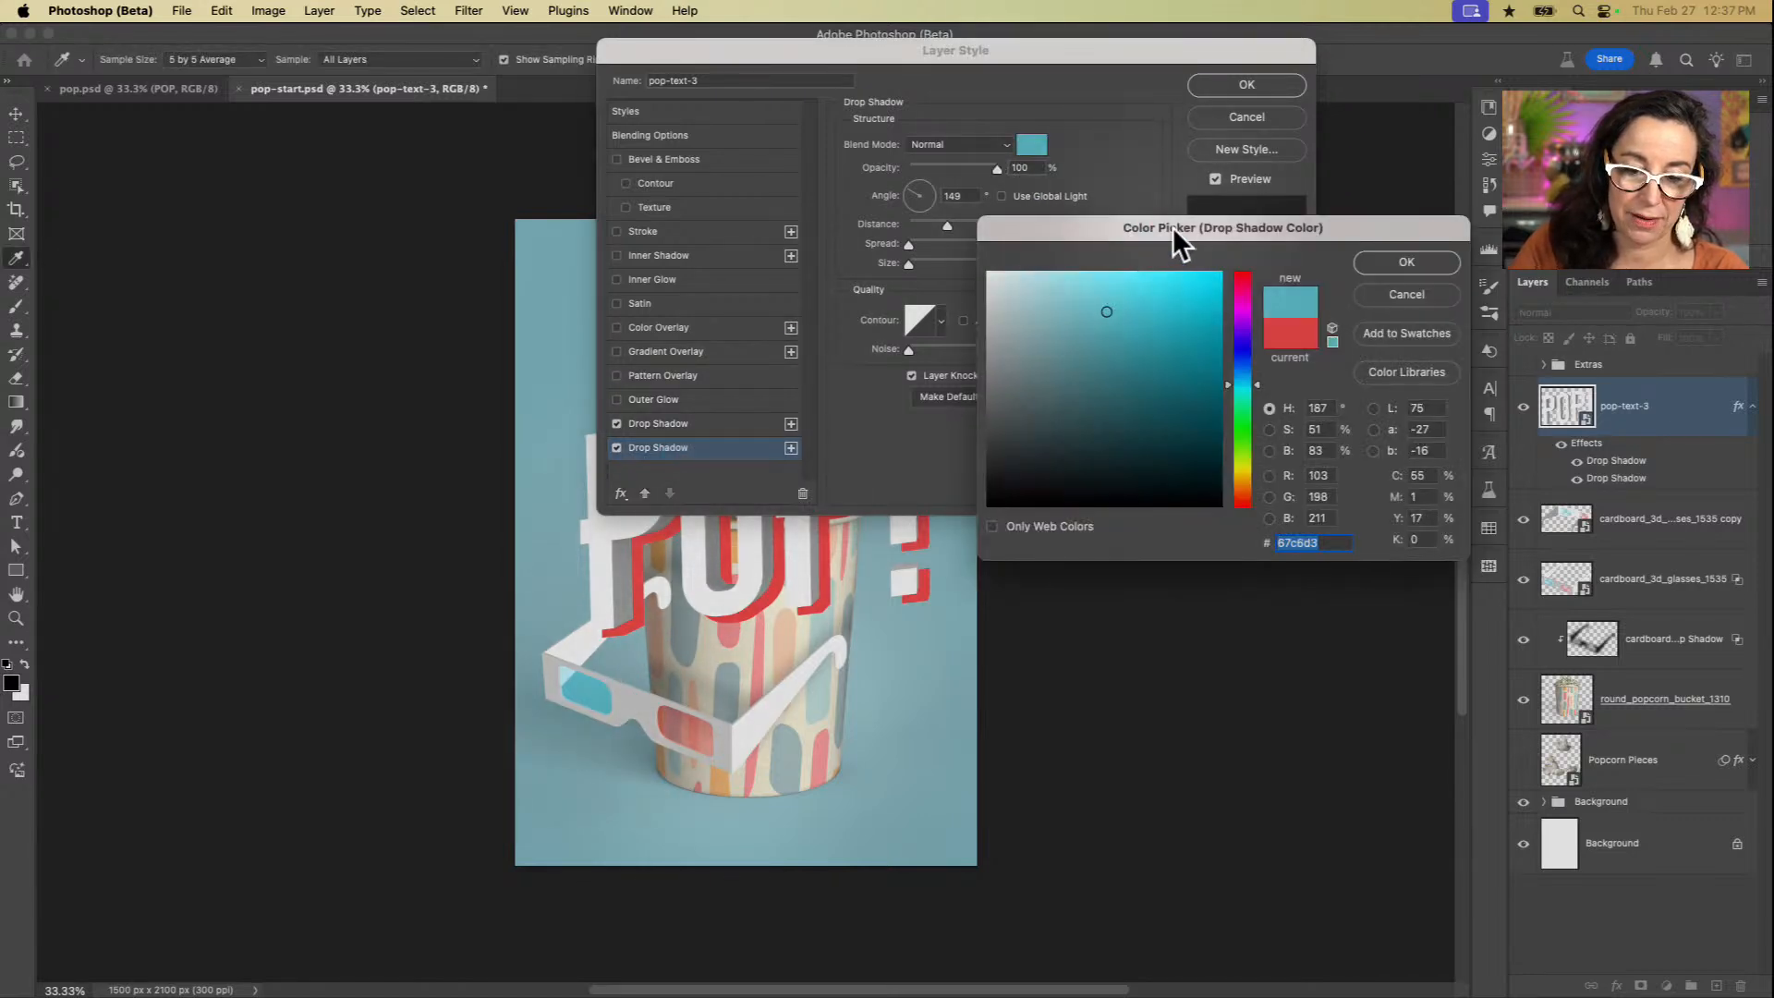
{"action": "left_click", "coordinate": [1176, 275]}
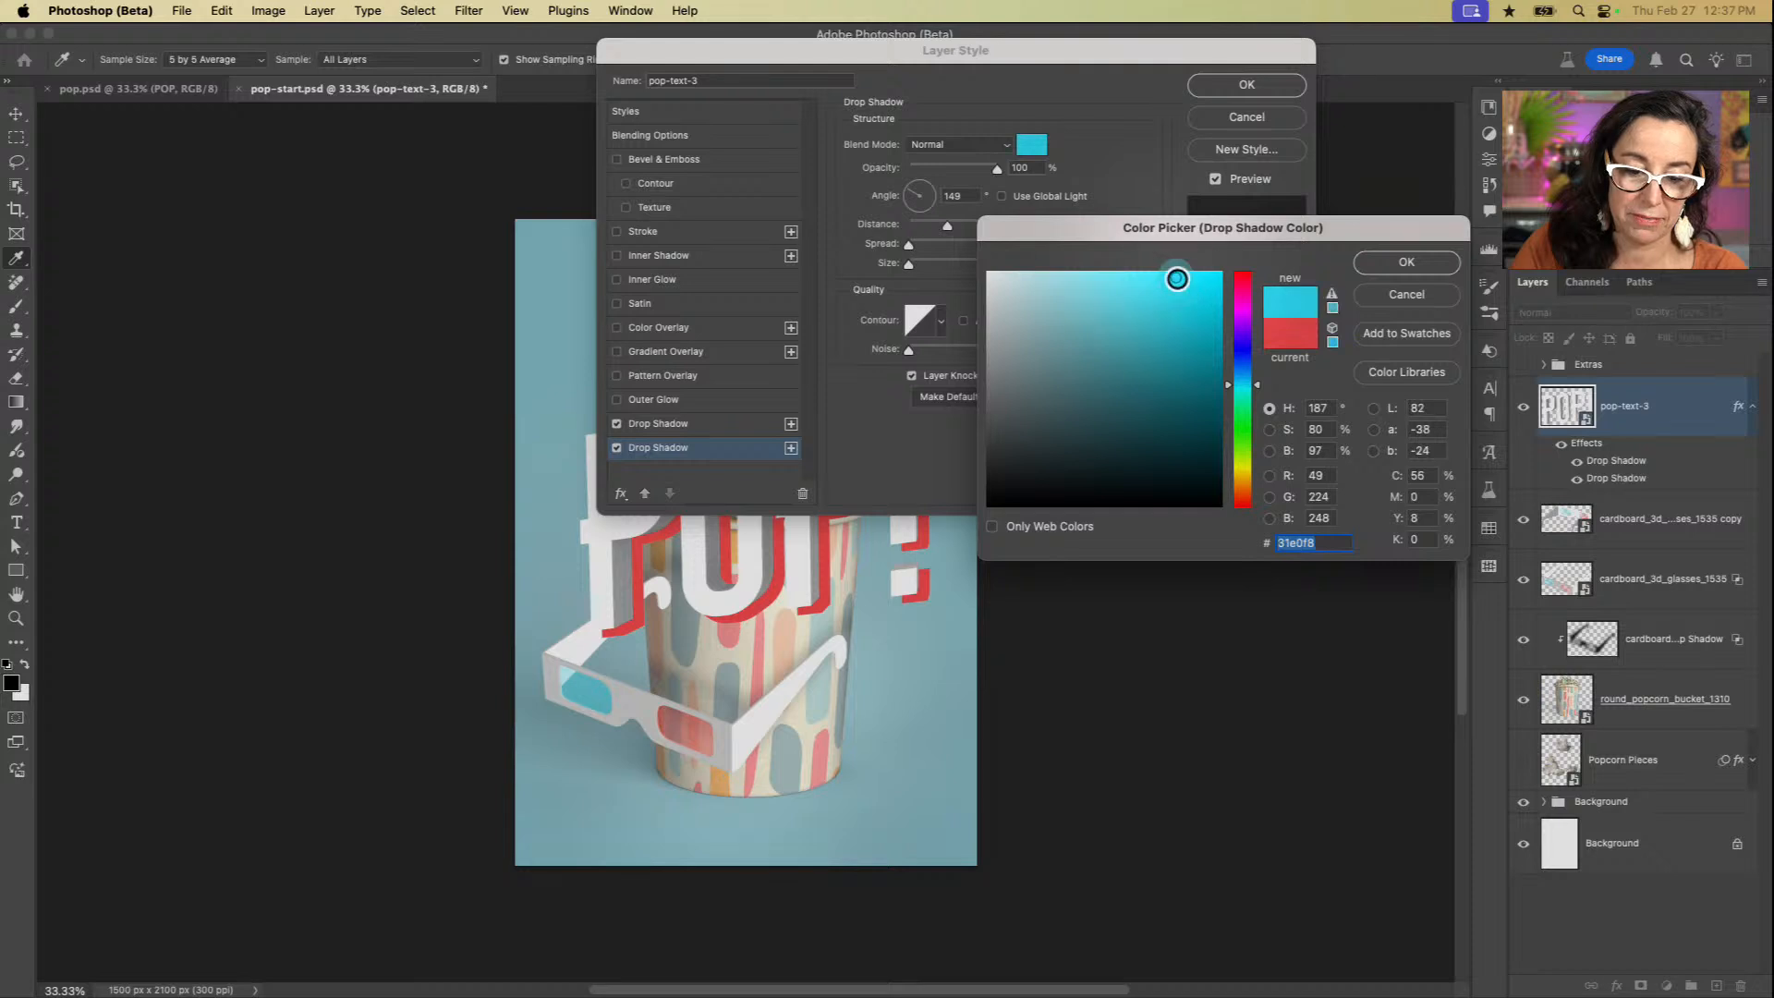
{"action": "left_click", "coordinate": [1407, 263]}
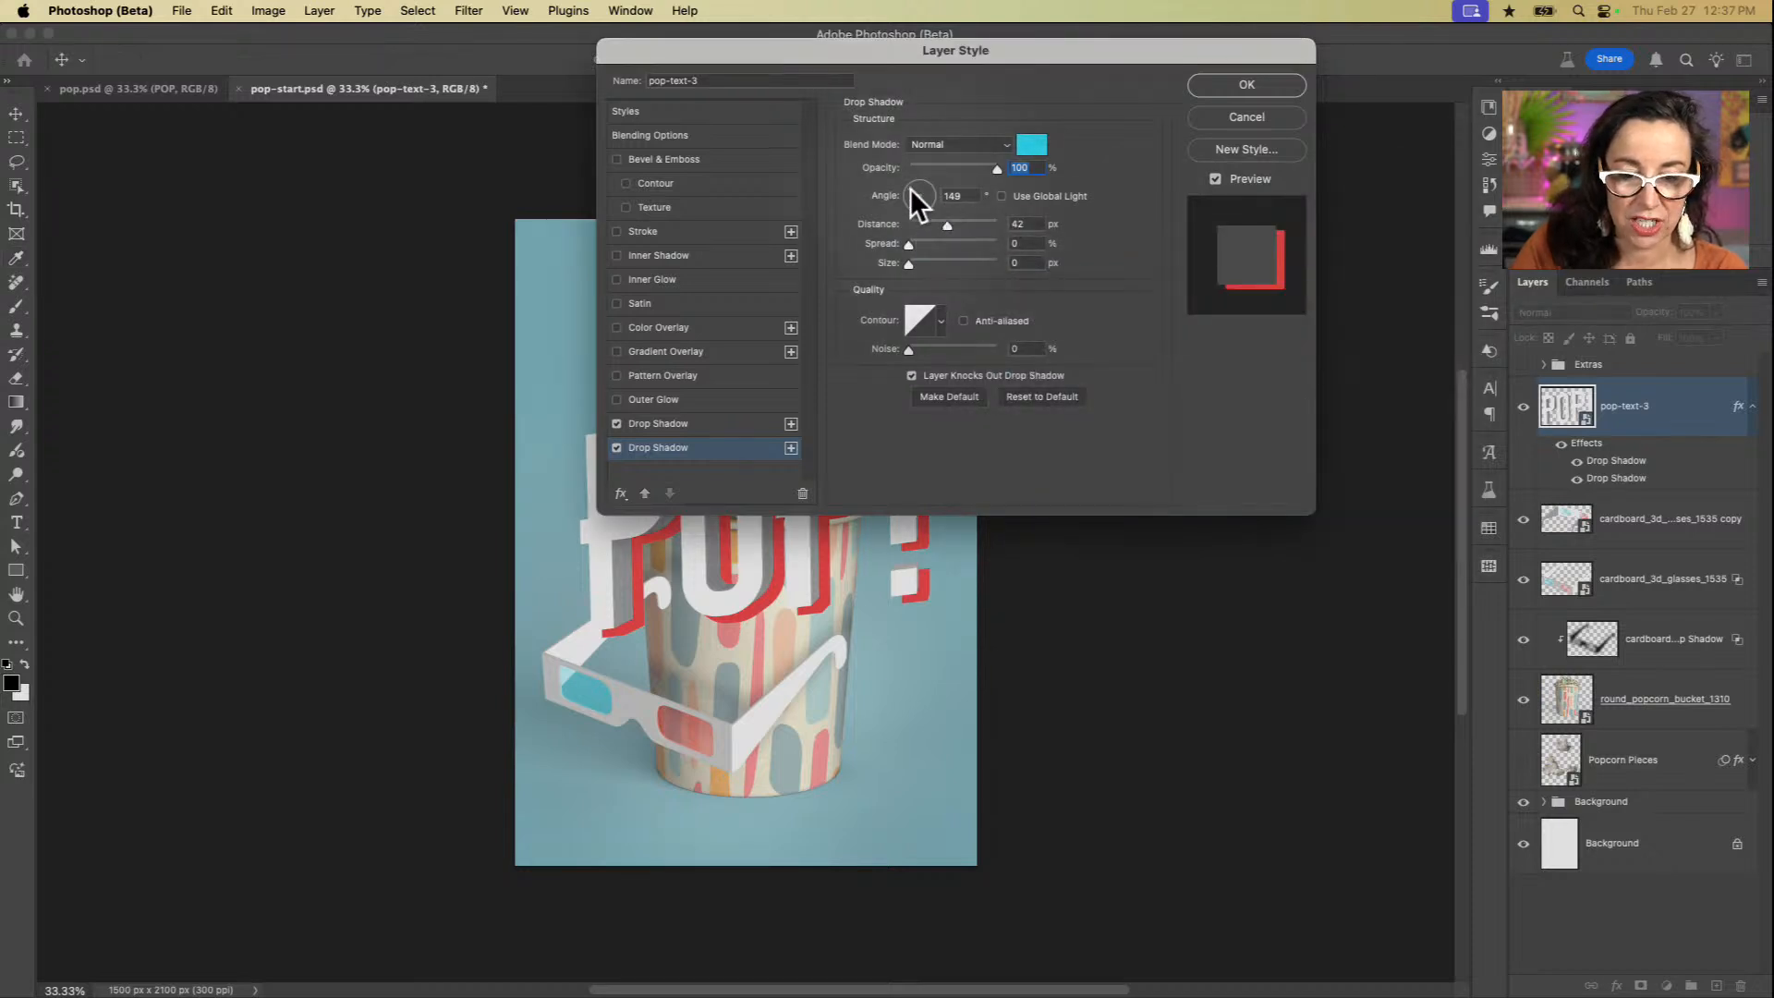
Step: Set the cyan drop shadow's angle to -42° and its distance to 53 px
{"action": "left_click_drag", "start_coordinate": [910, 189], "coordinate": [952, 224]}
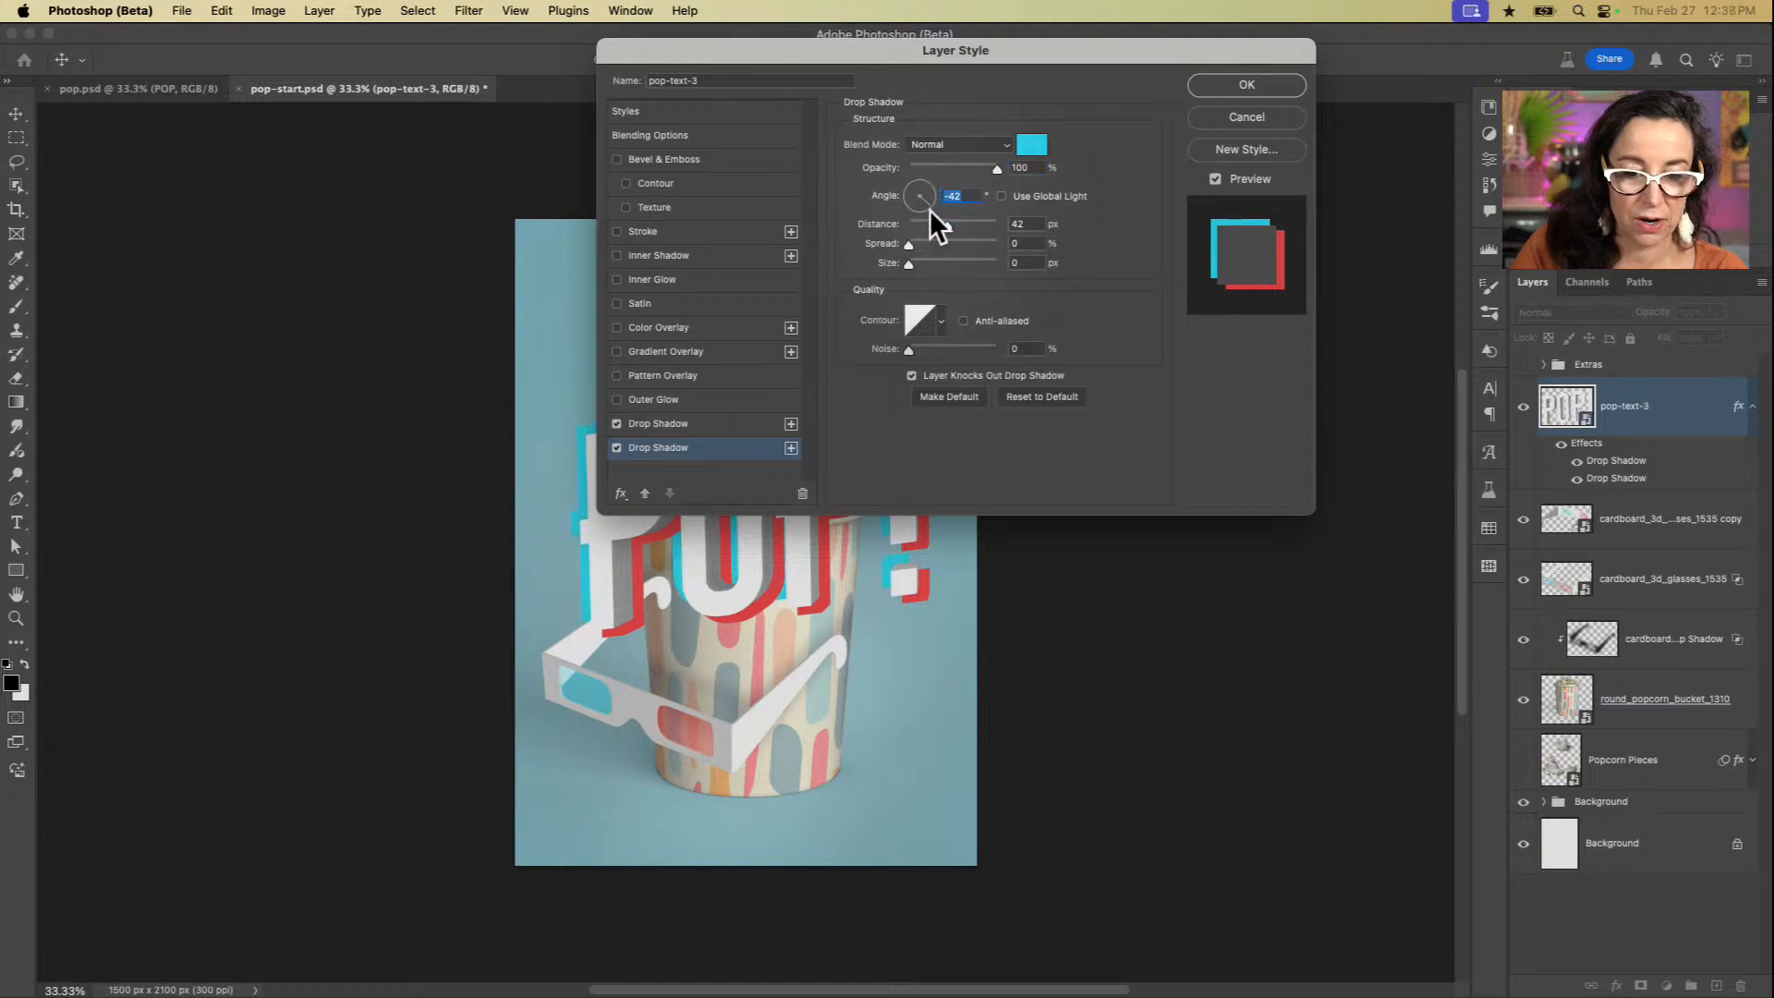
{"action": "left_click_drag", "start_coordinate": [937, 48], "coordinate": [1328, 357]}
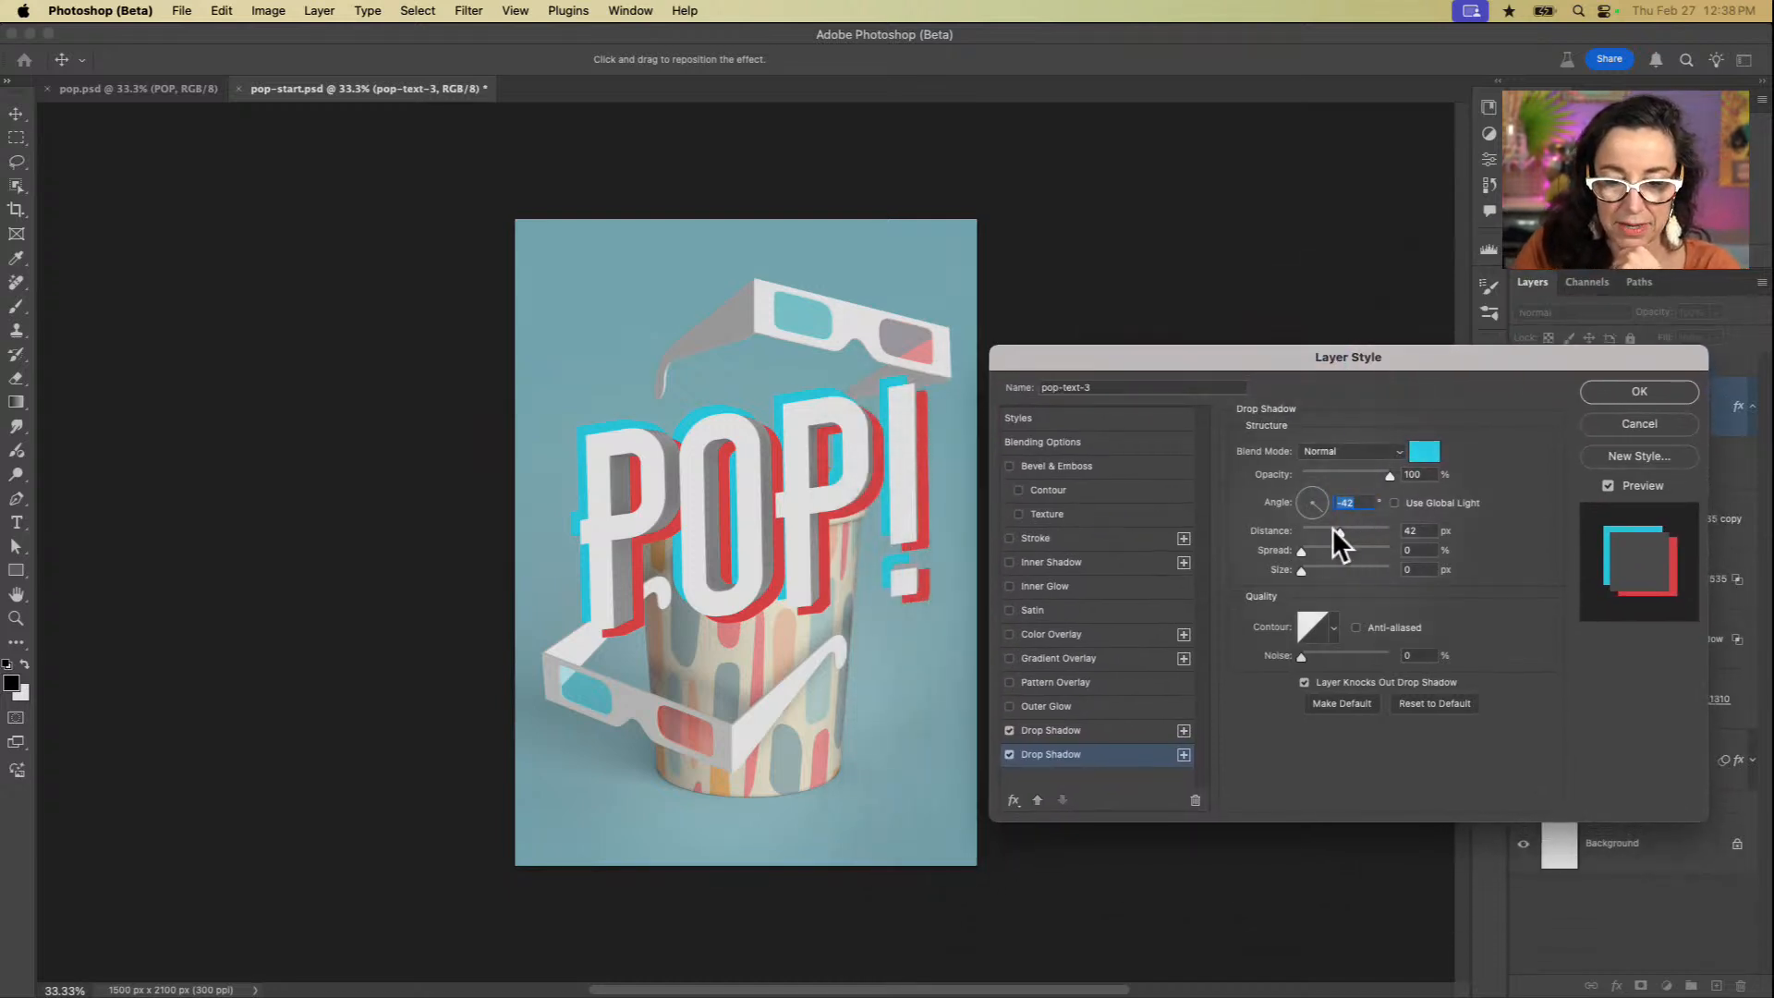
{"action": "left_click_drag", "start_coordinate": [1332, 528], "coordinate": [1349, 531]}
Step: Increase the red drop shadow's distance to 50 px
{"action": "left_click", "coordinate": [1129, 730]}
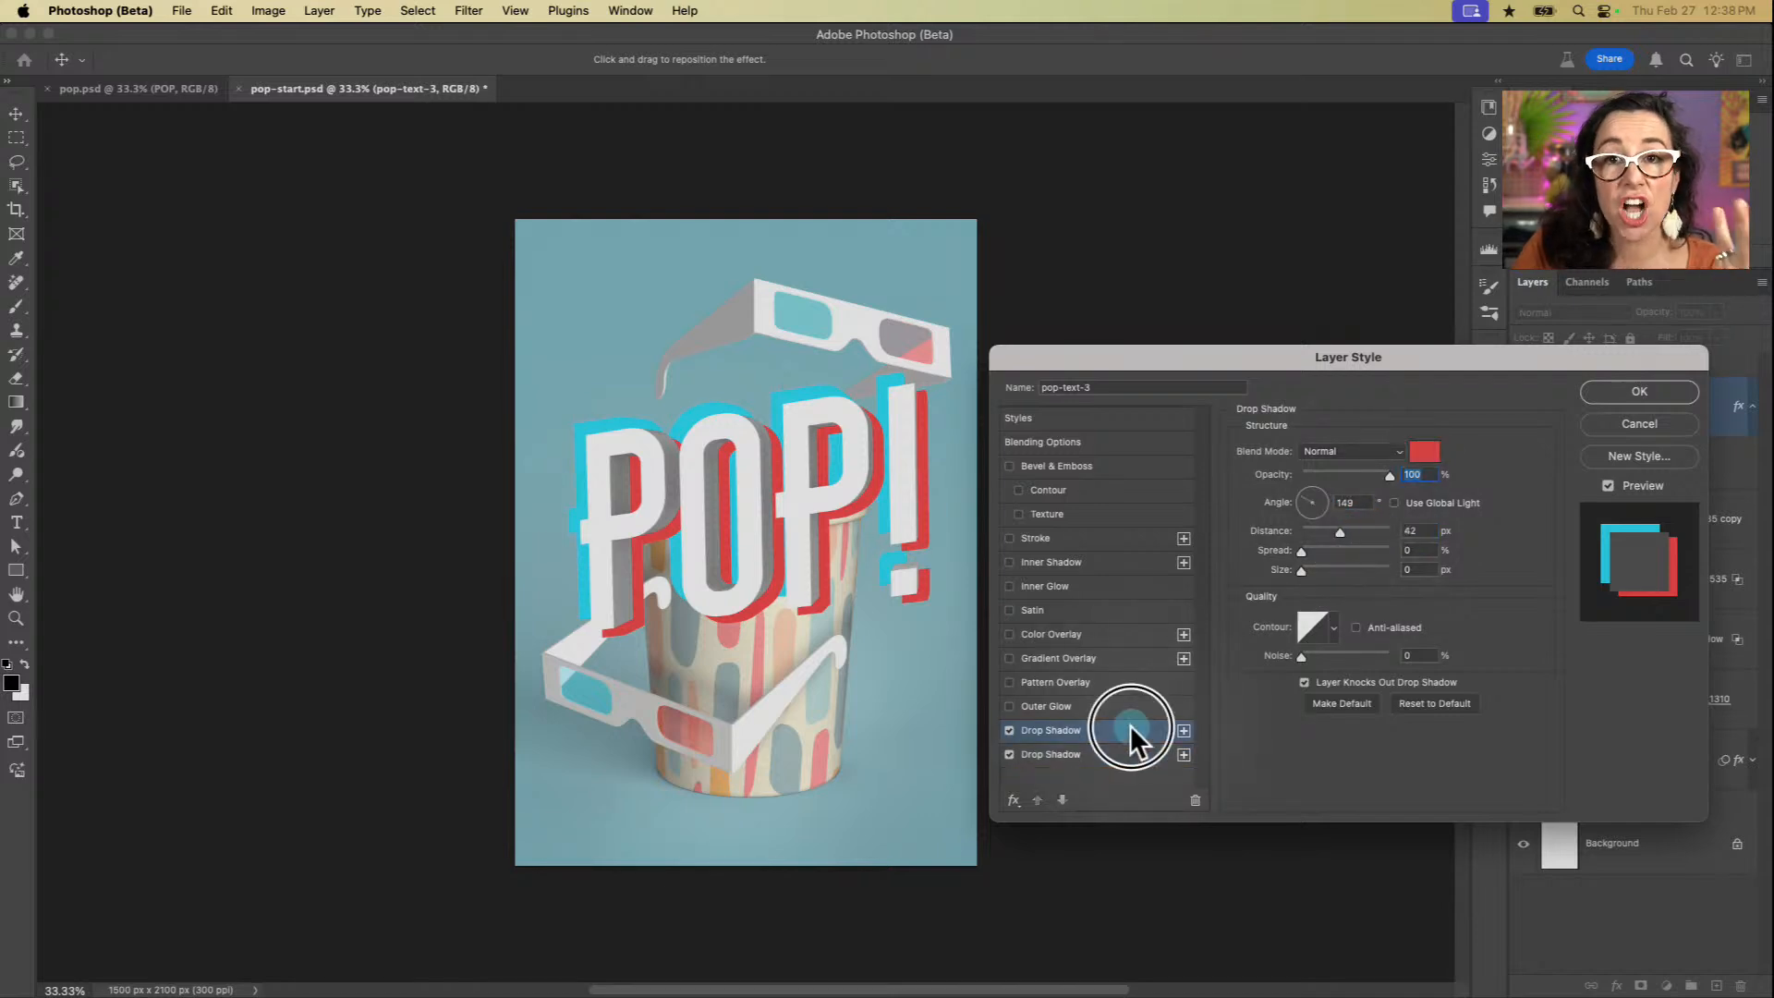
{"action": "left_click", "coordinate": [1129, 754]}
{"action": "left_click", "coordinate": [1129, 737]}
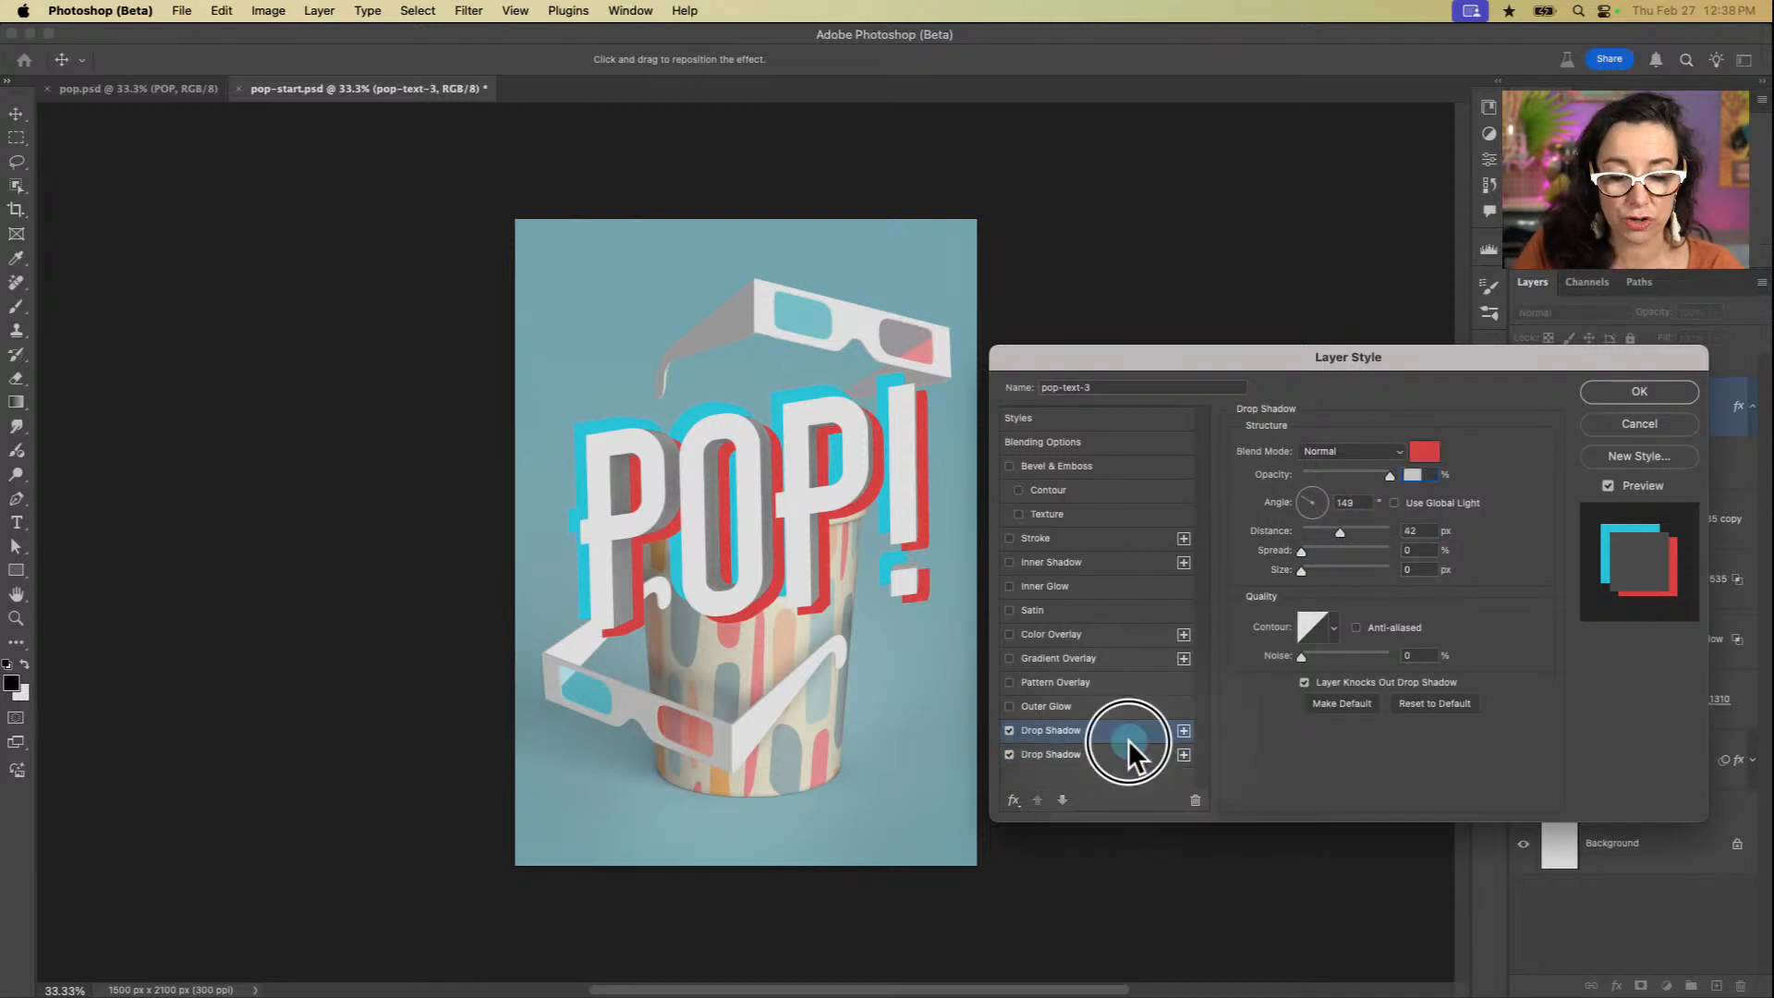
{"action": "left_click", "coordinate": [1128, 755]}
{"action": "left_click", "coordinate": [1128, 730]}
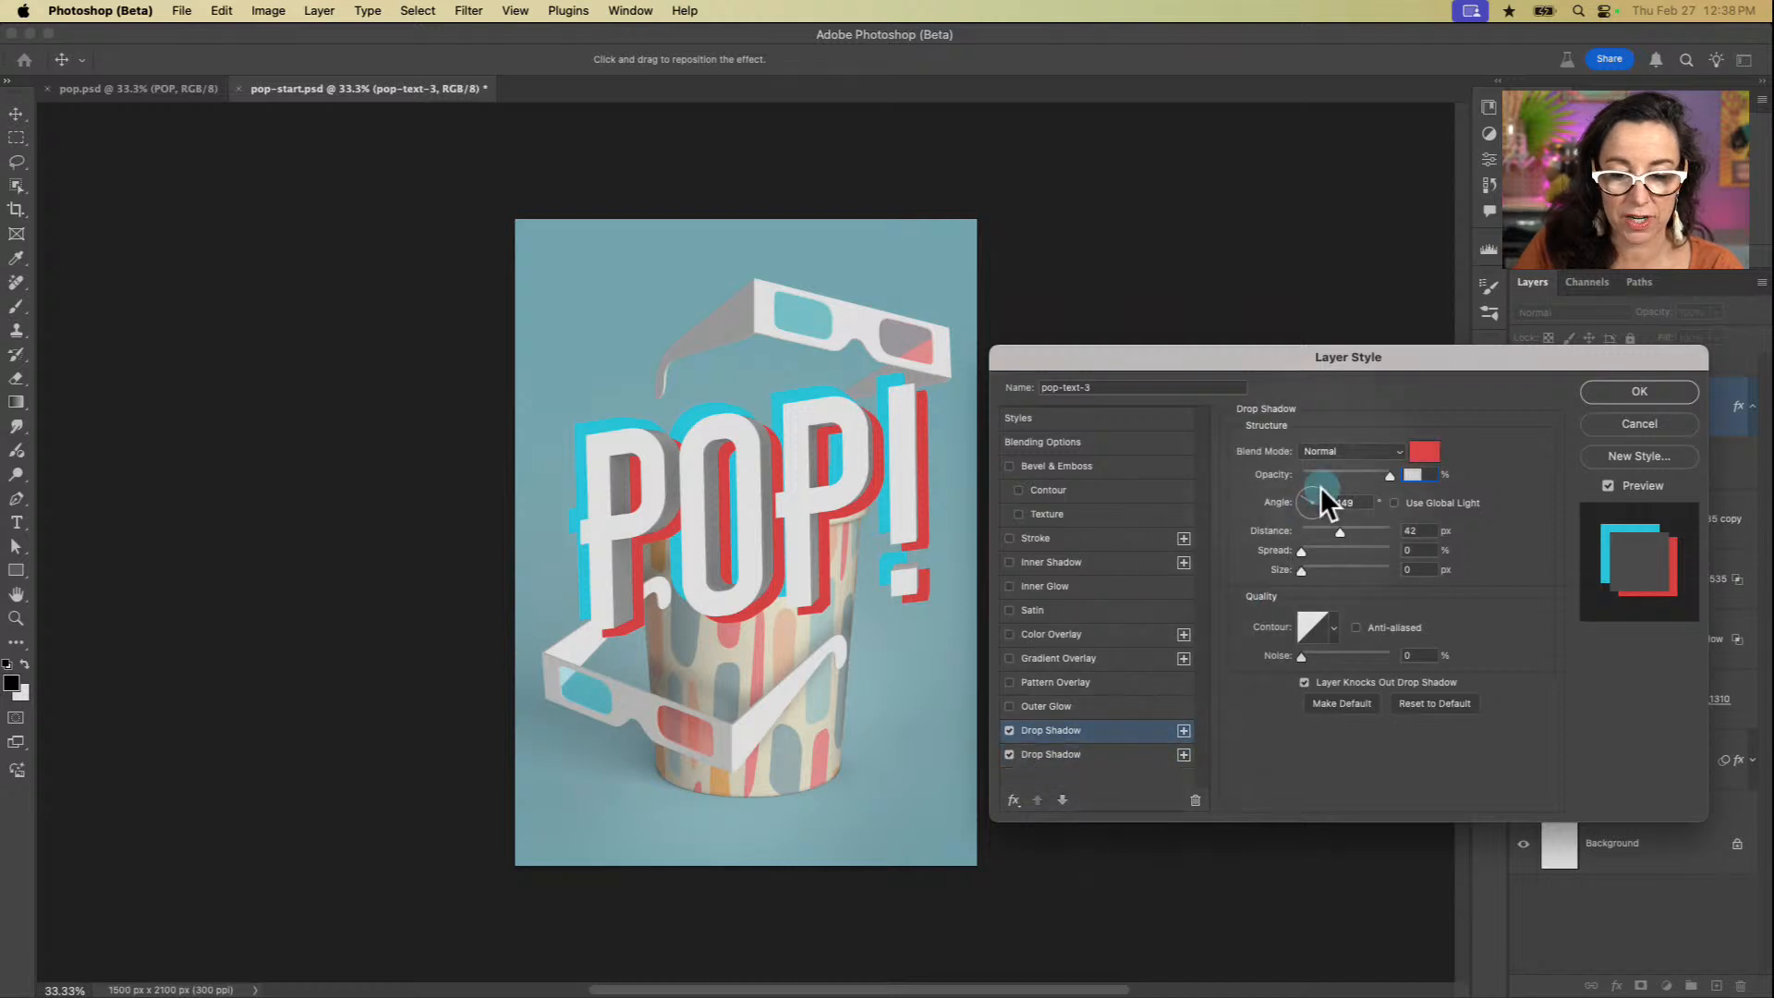
{"action": "left_click_drag", "start_coordinate": [1337, 532], "coordinate": [1346, 534]}
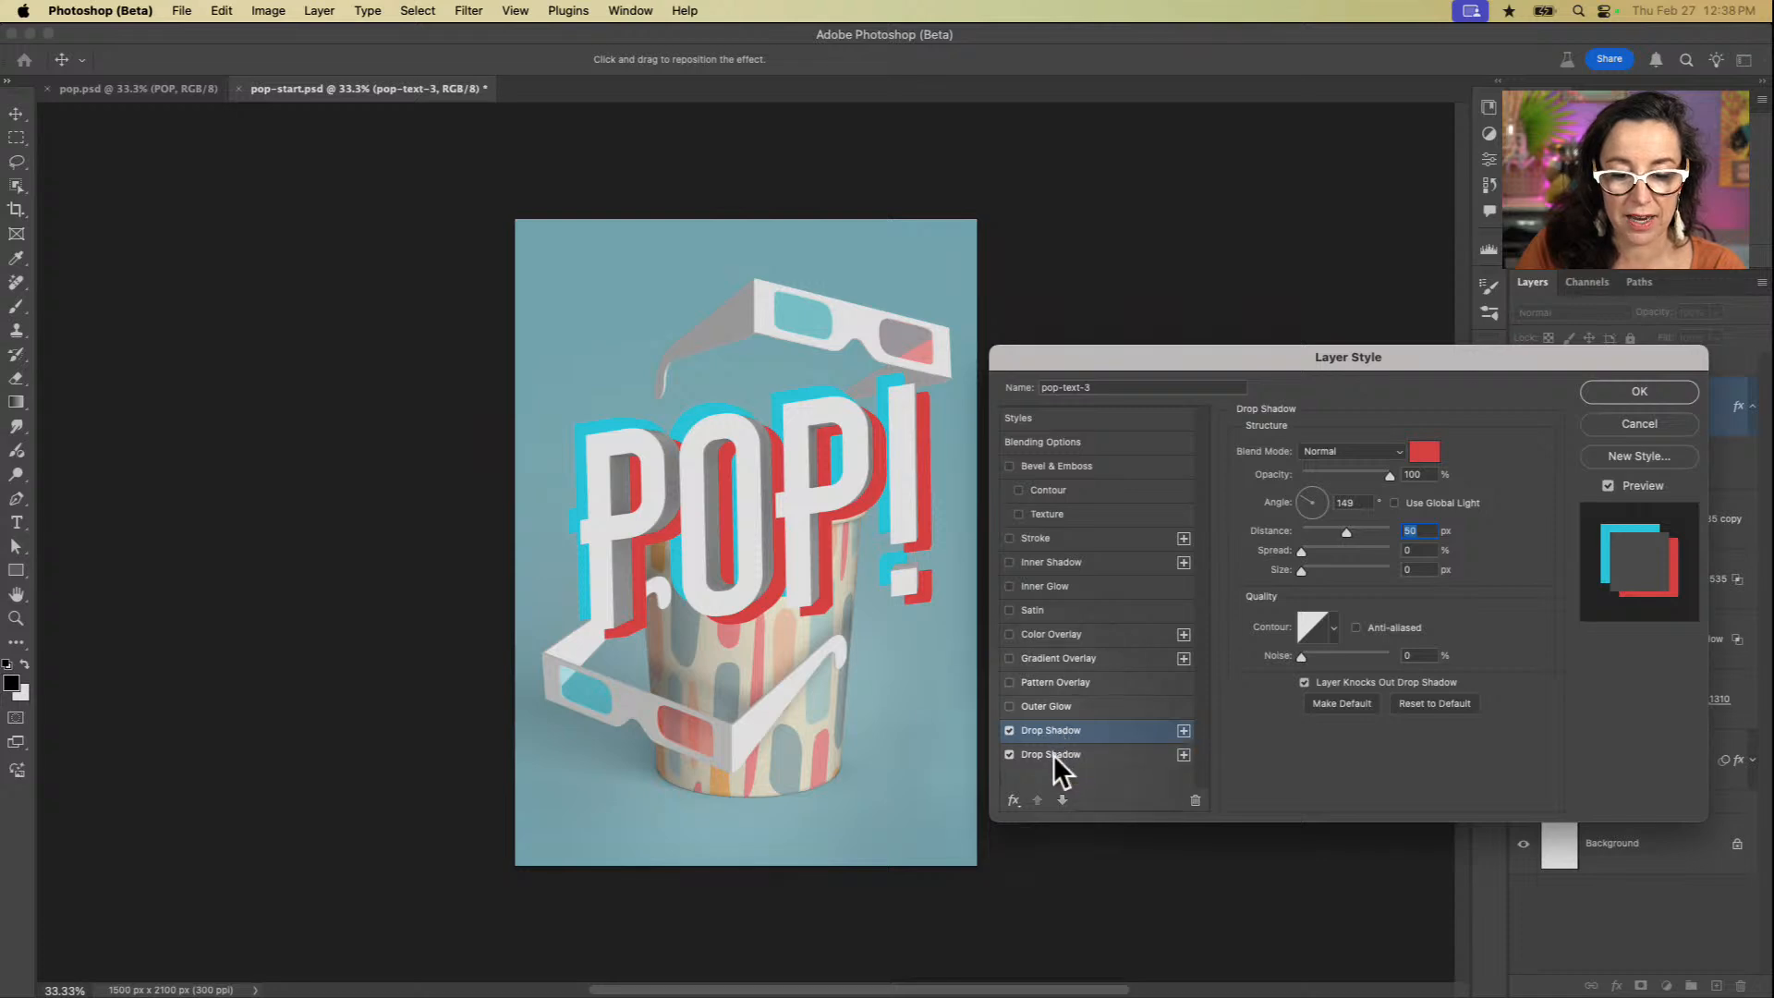
Step: Try the cyan drop shadow above the red one, return it below, and apply the layer style
{"action": "left_click", "coordinate": [1055, 756]}
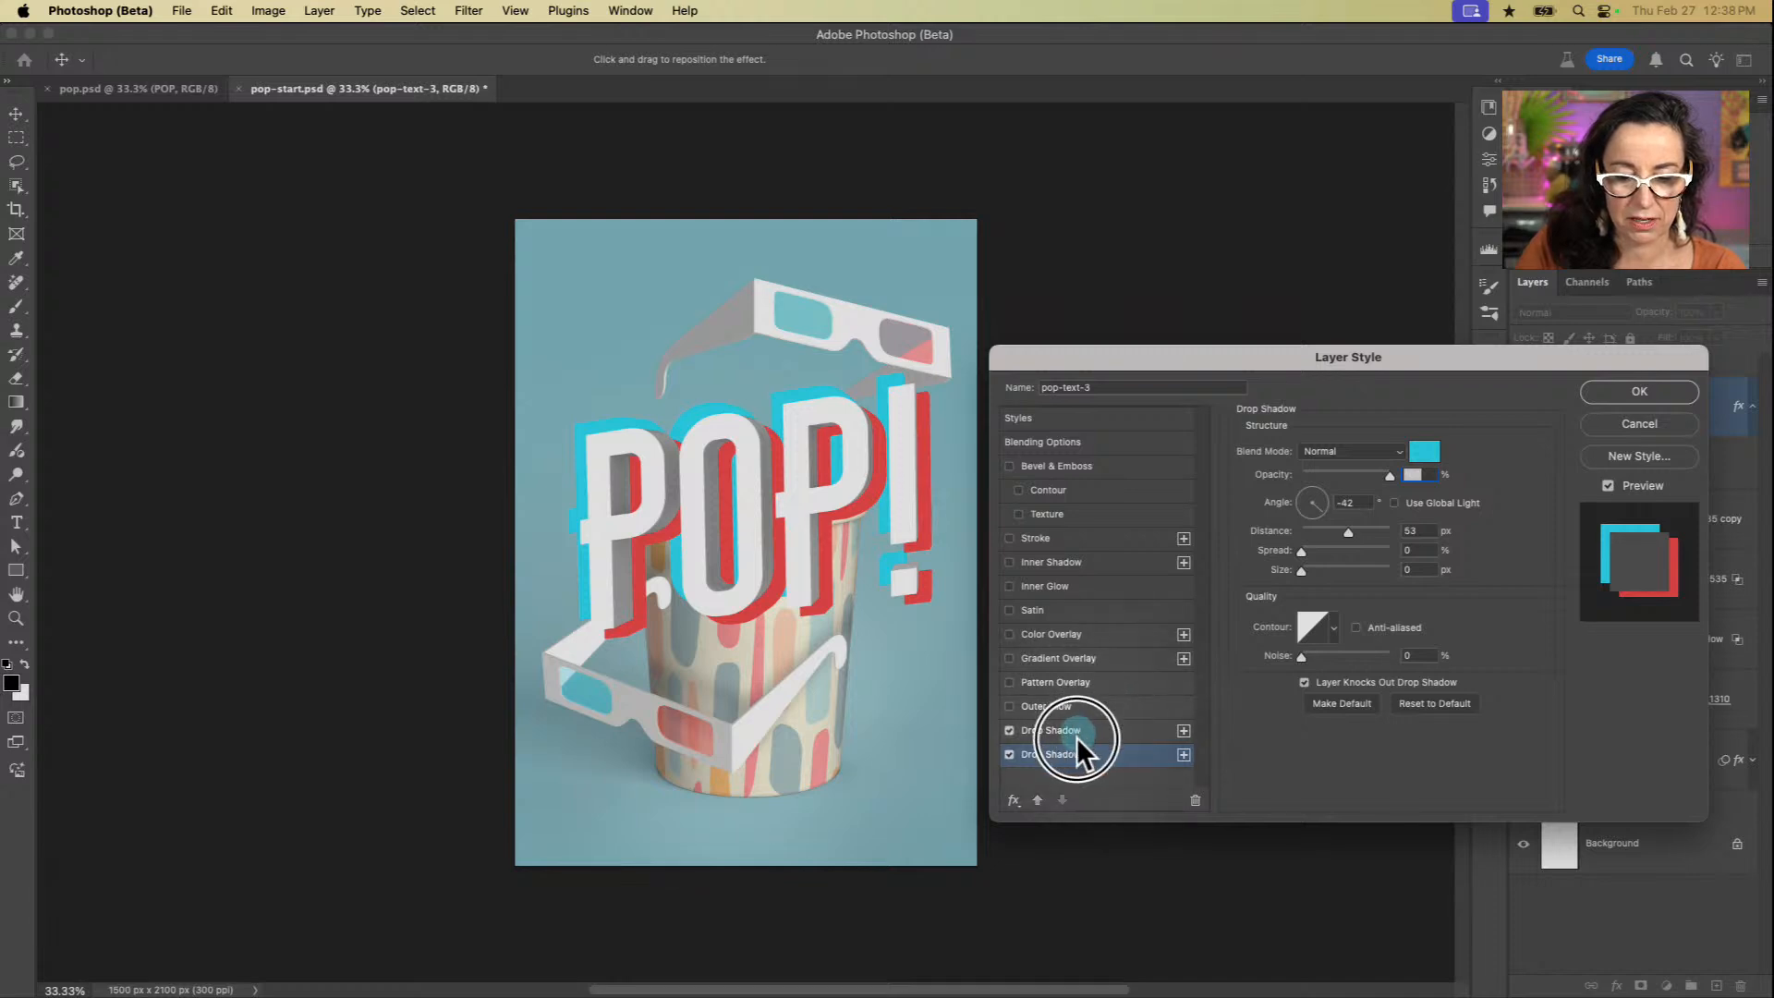
{"action": "left_click", "coordinate": [1038, 801]}
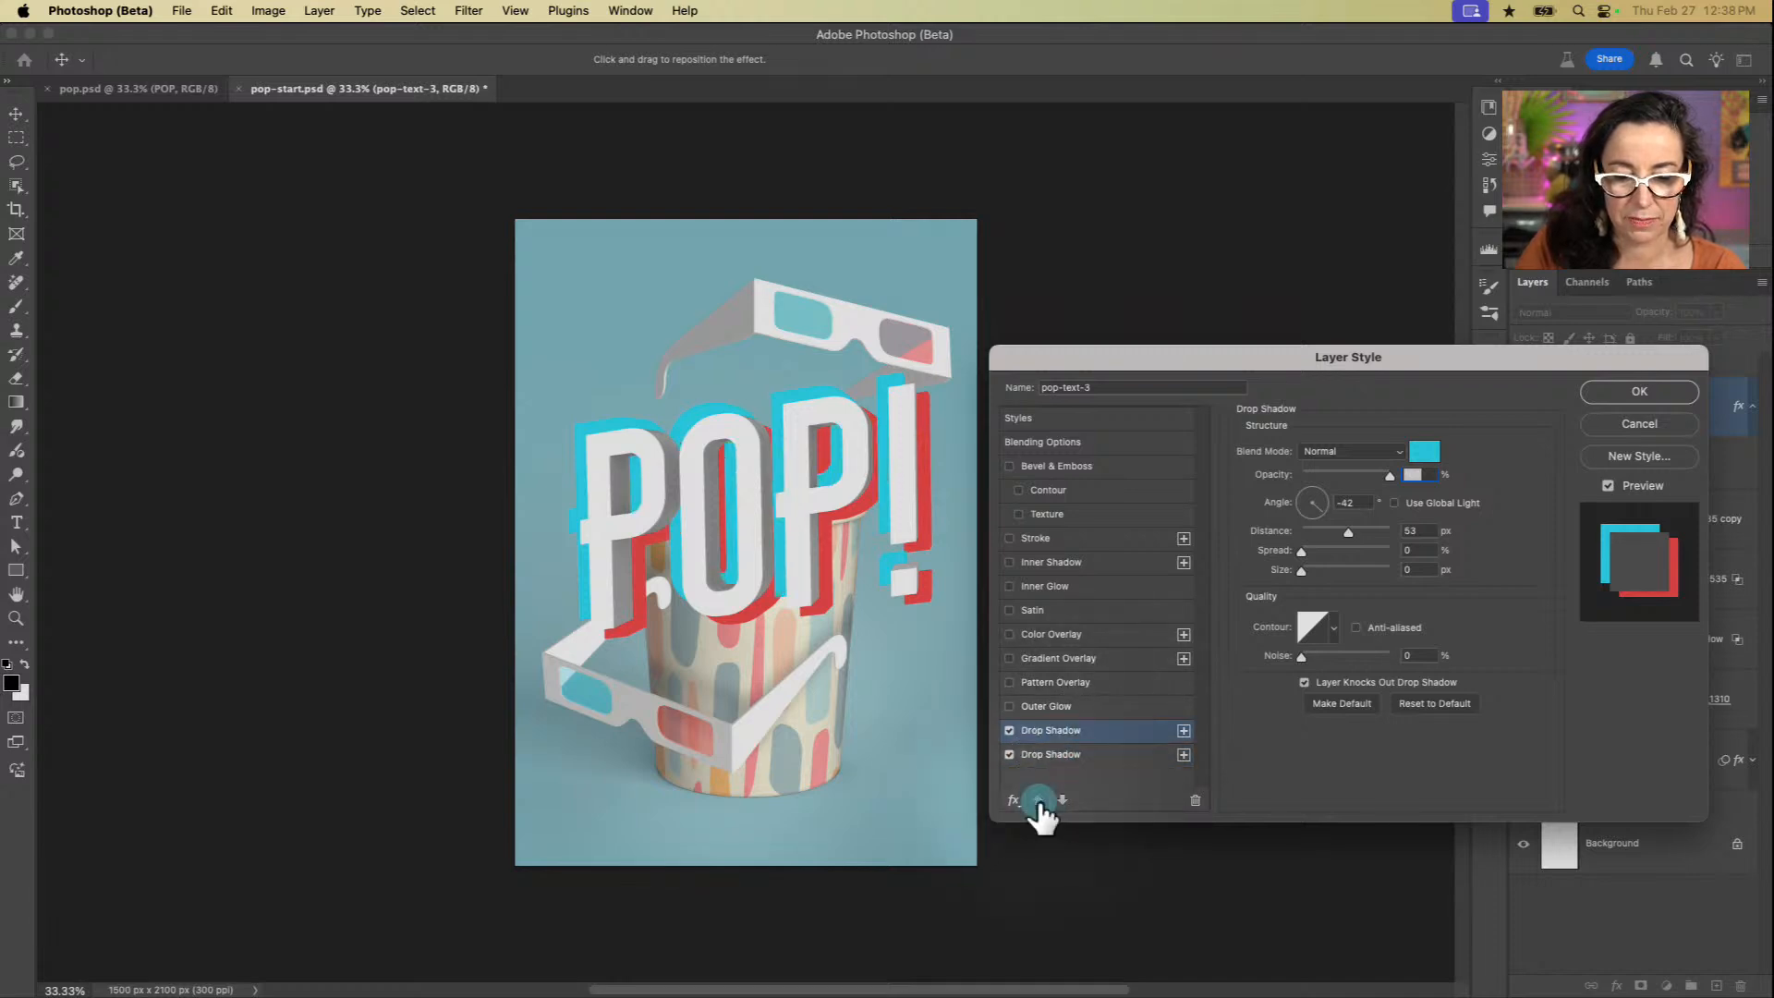
{"action": "left_click", "coordinate": [1063, 801]}
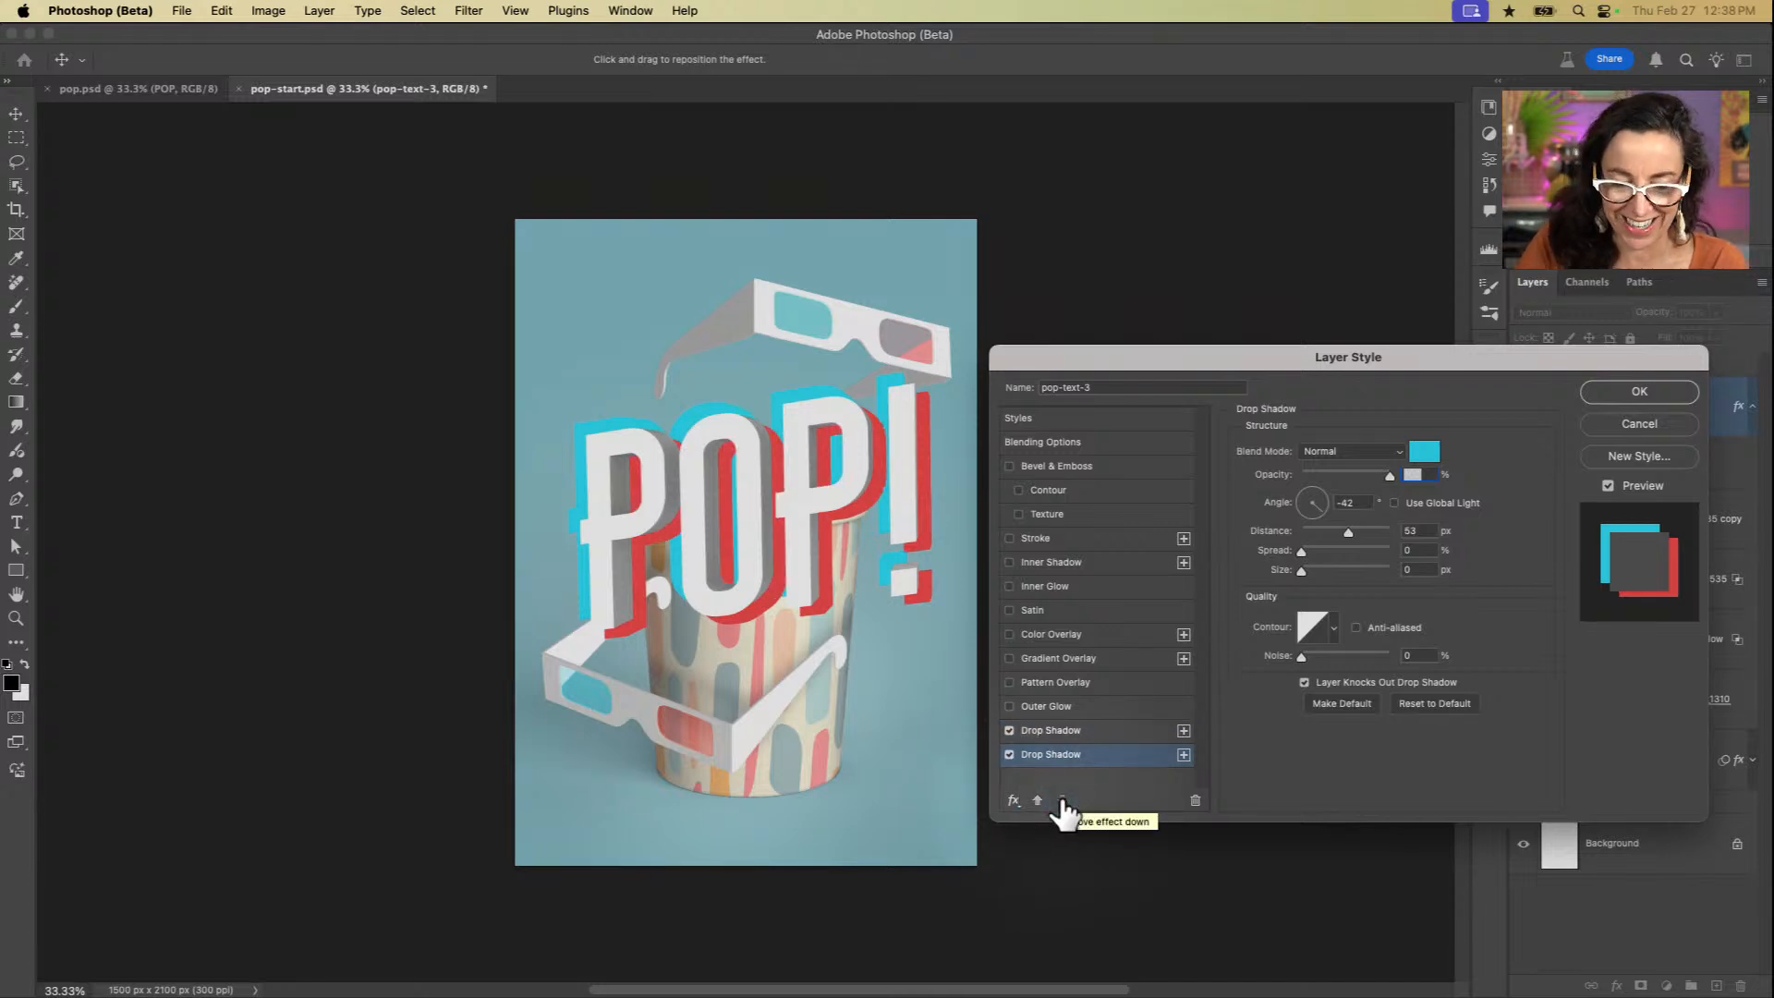
{"action": "left_click", "coordinate": [1037, 801]}
{"action": "left_click", "coordinate": [1062, 800]}
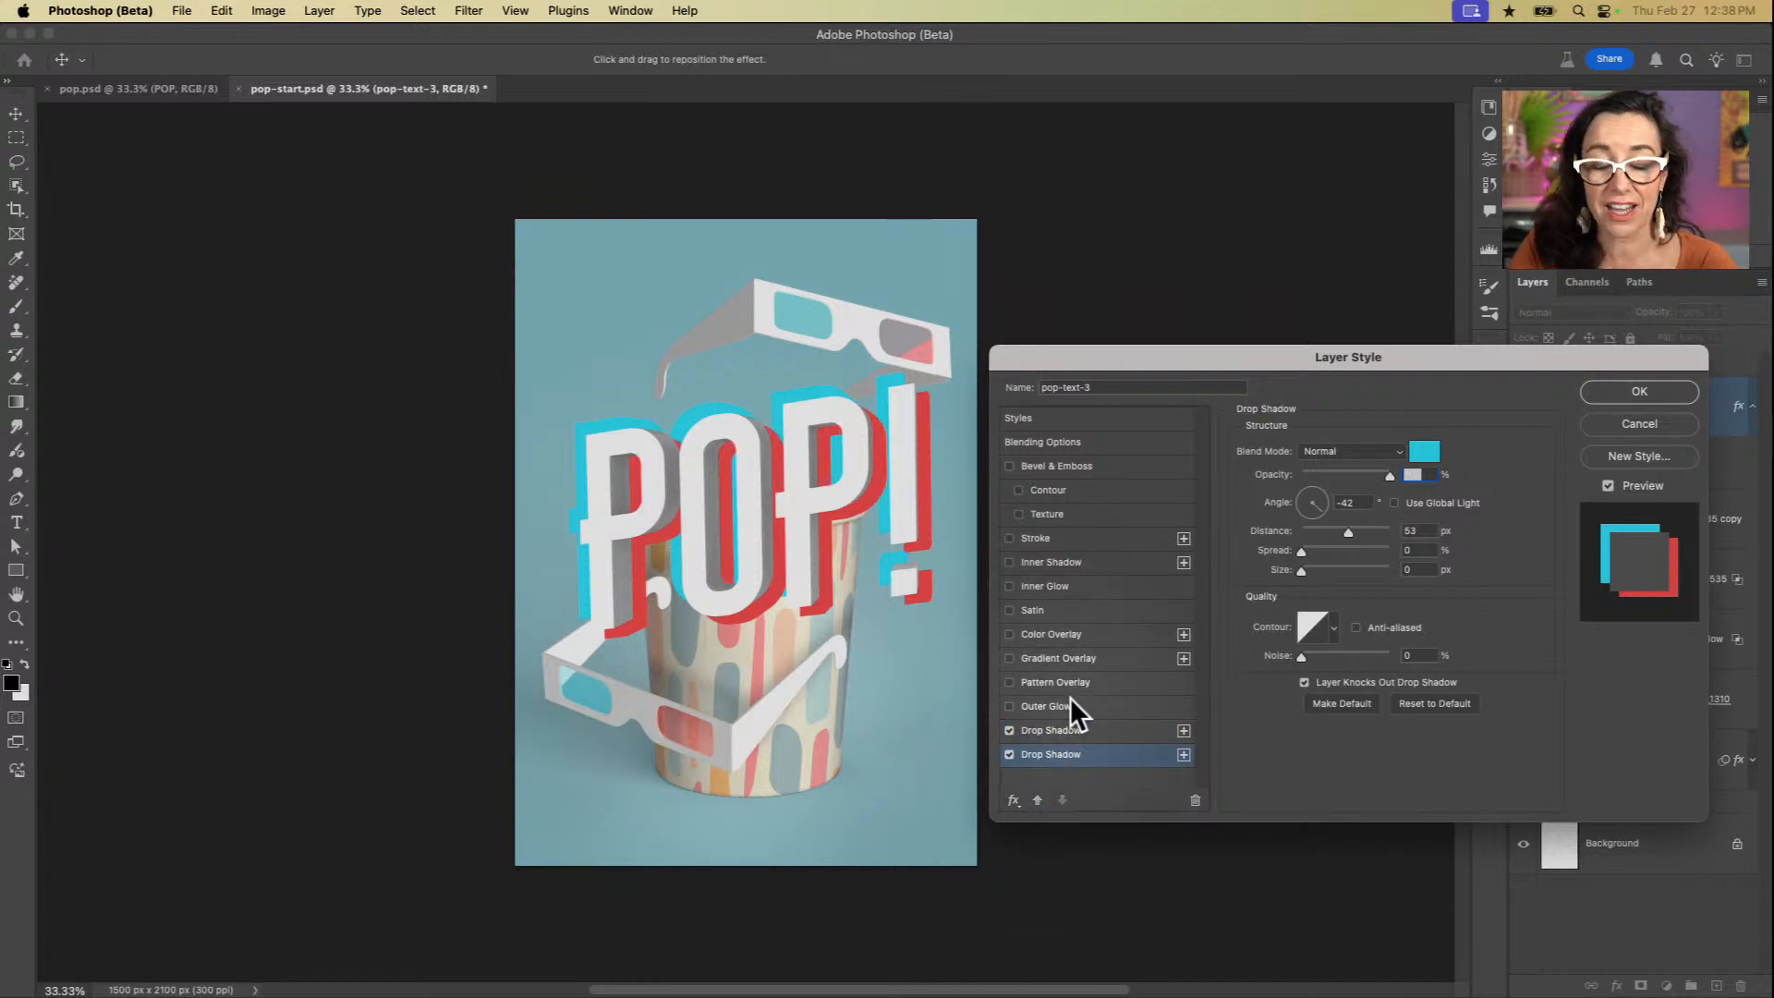
{"action": "left_click_drag", "start_coordinate": [1549, 357], "coordinate": [1540, 239]}
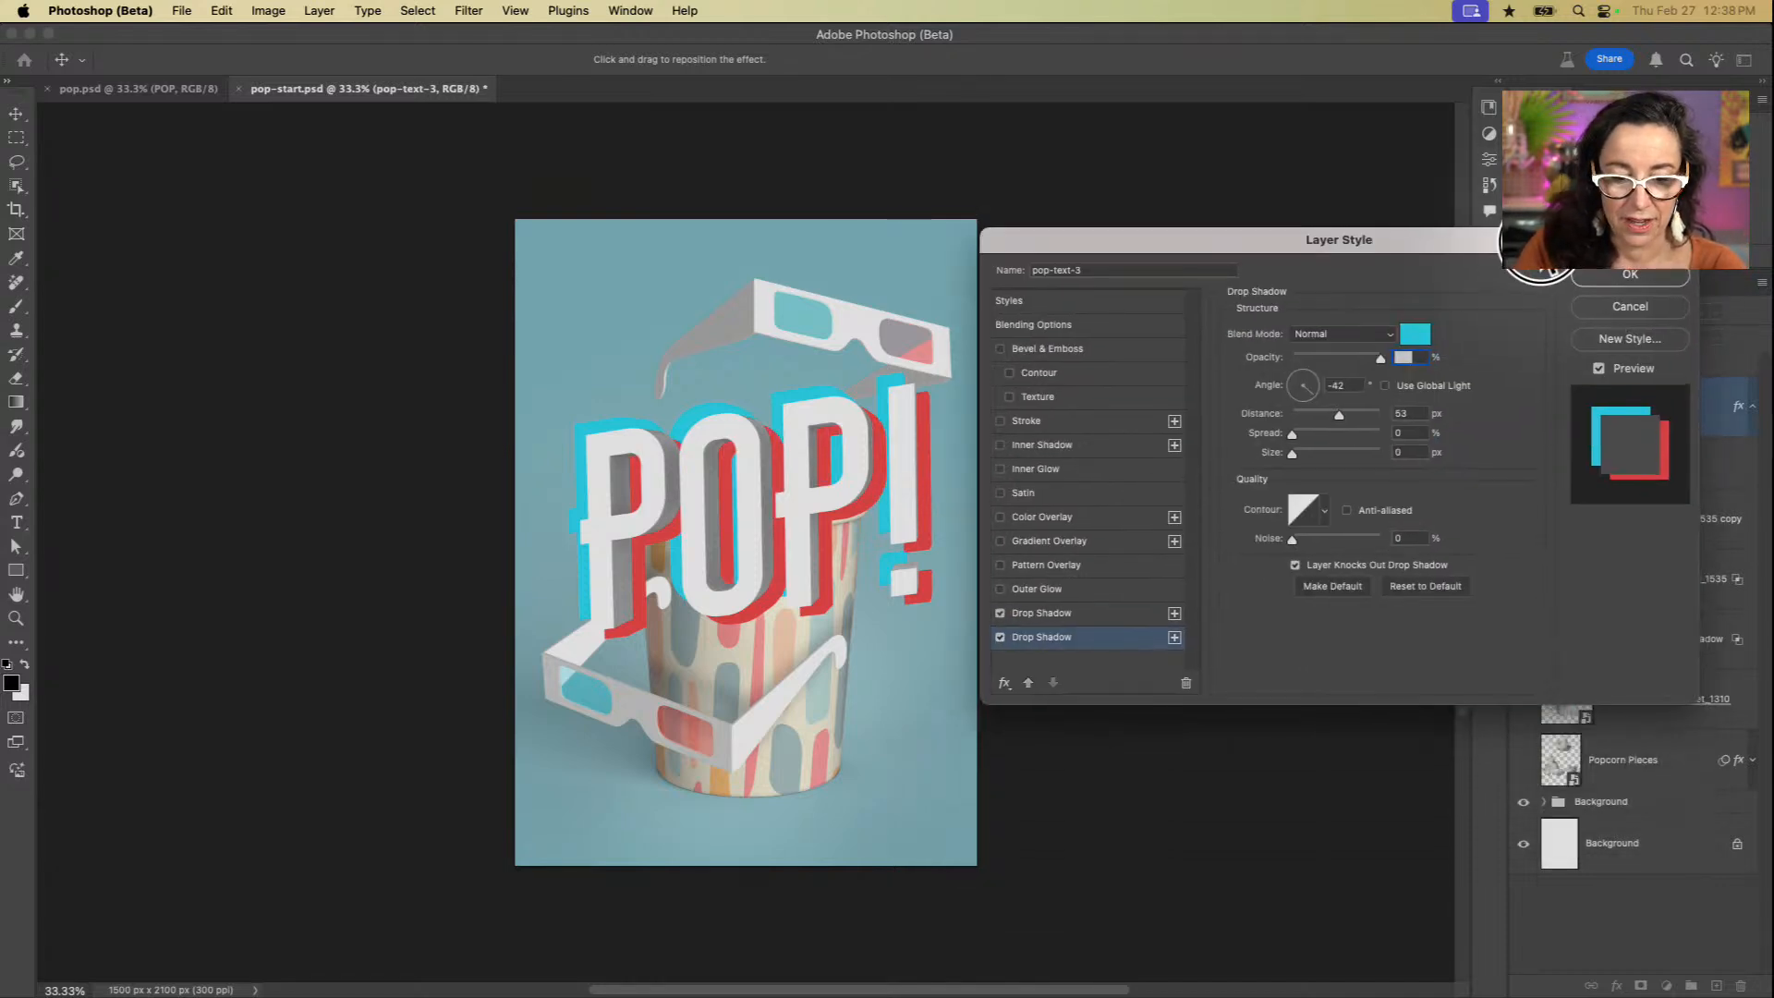
{"action": "left_click", "coordinate": [1630, 273]}
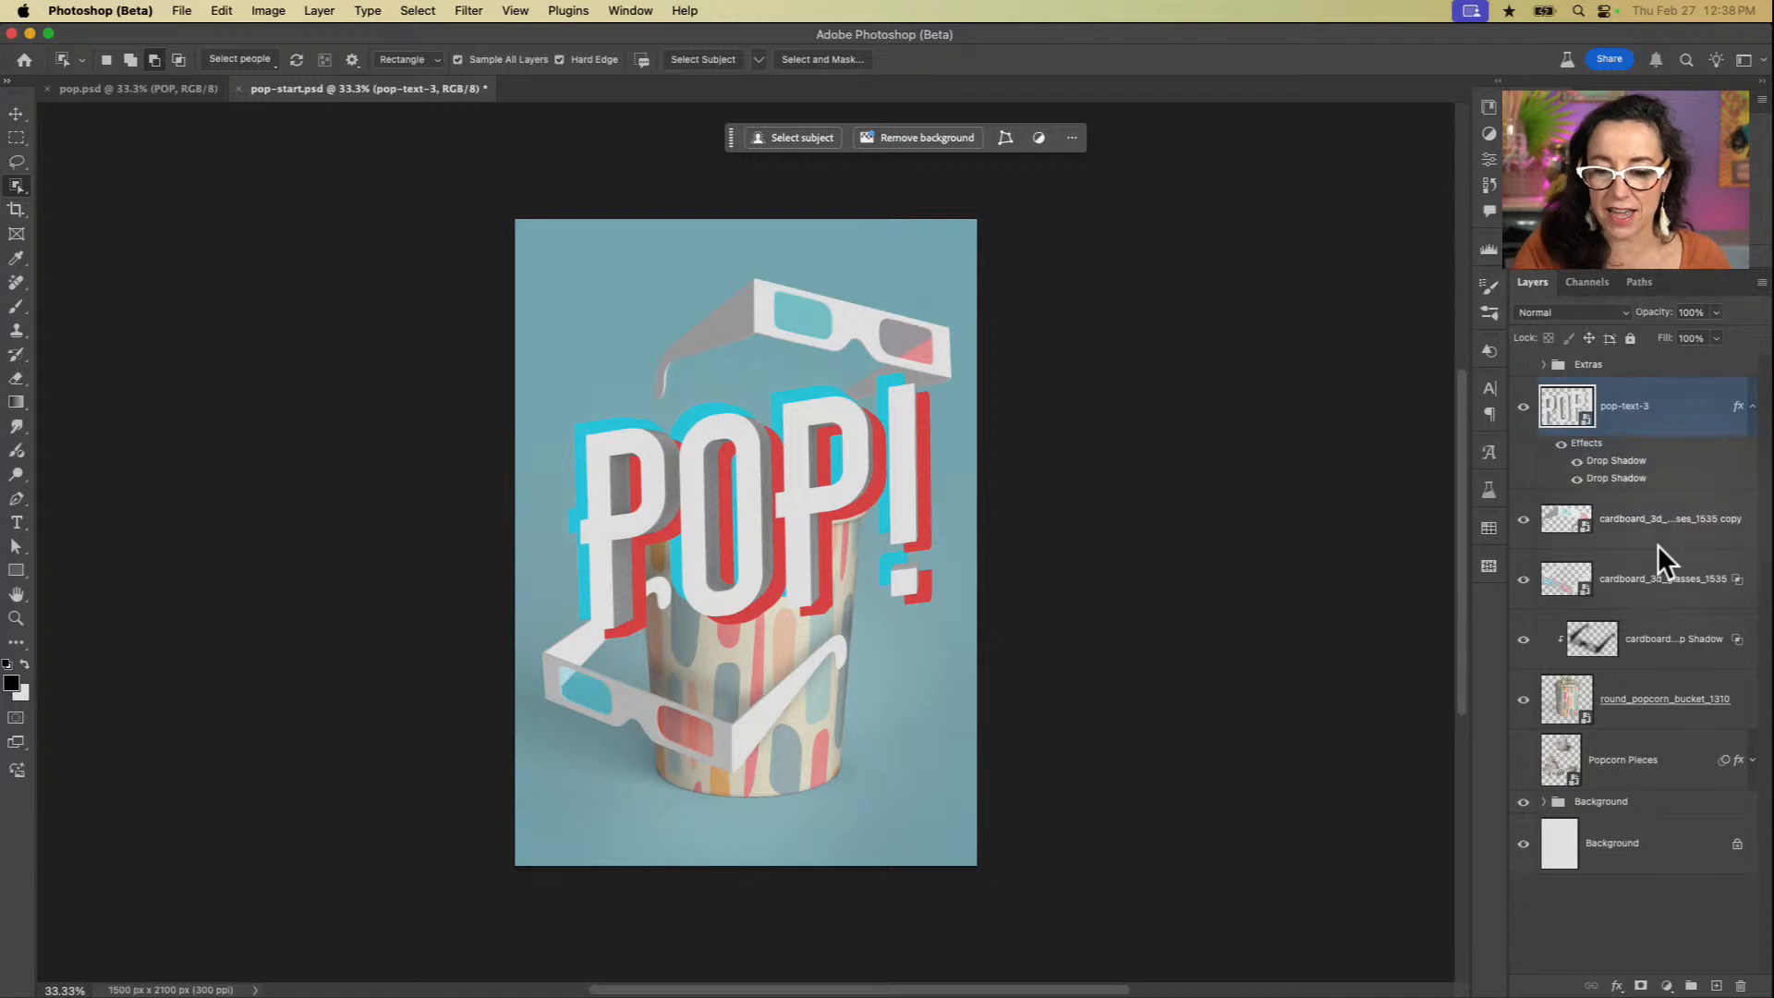
Step: Show the Popcorn Pieces layer and move it directly beneath the pop-text-3 layer
{"action": "left_click", "coordinate": [1524, 760]}
{"action": "left_click_drag", "start_coordinate": [1626, 781], "coordinate": [1635, 499]}
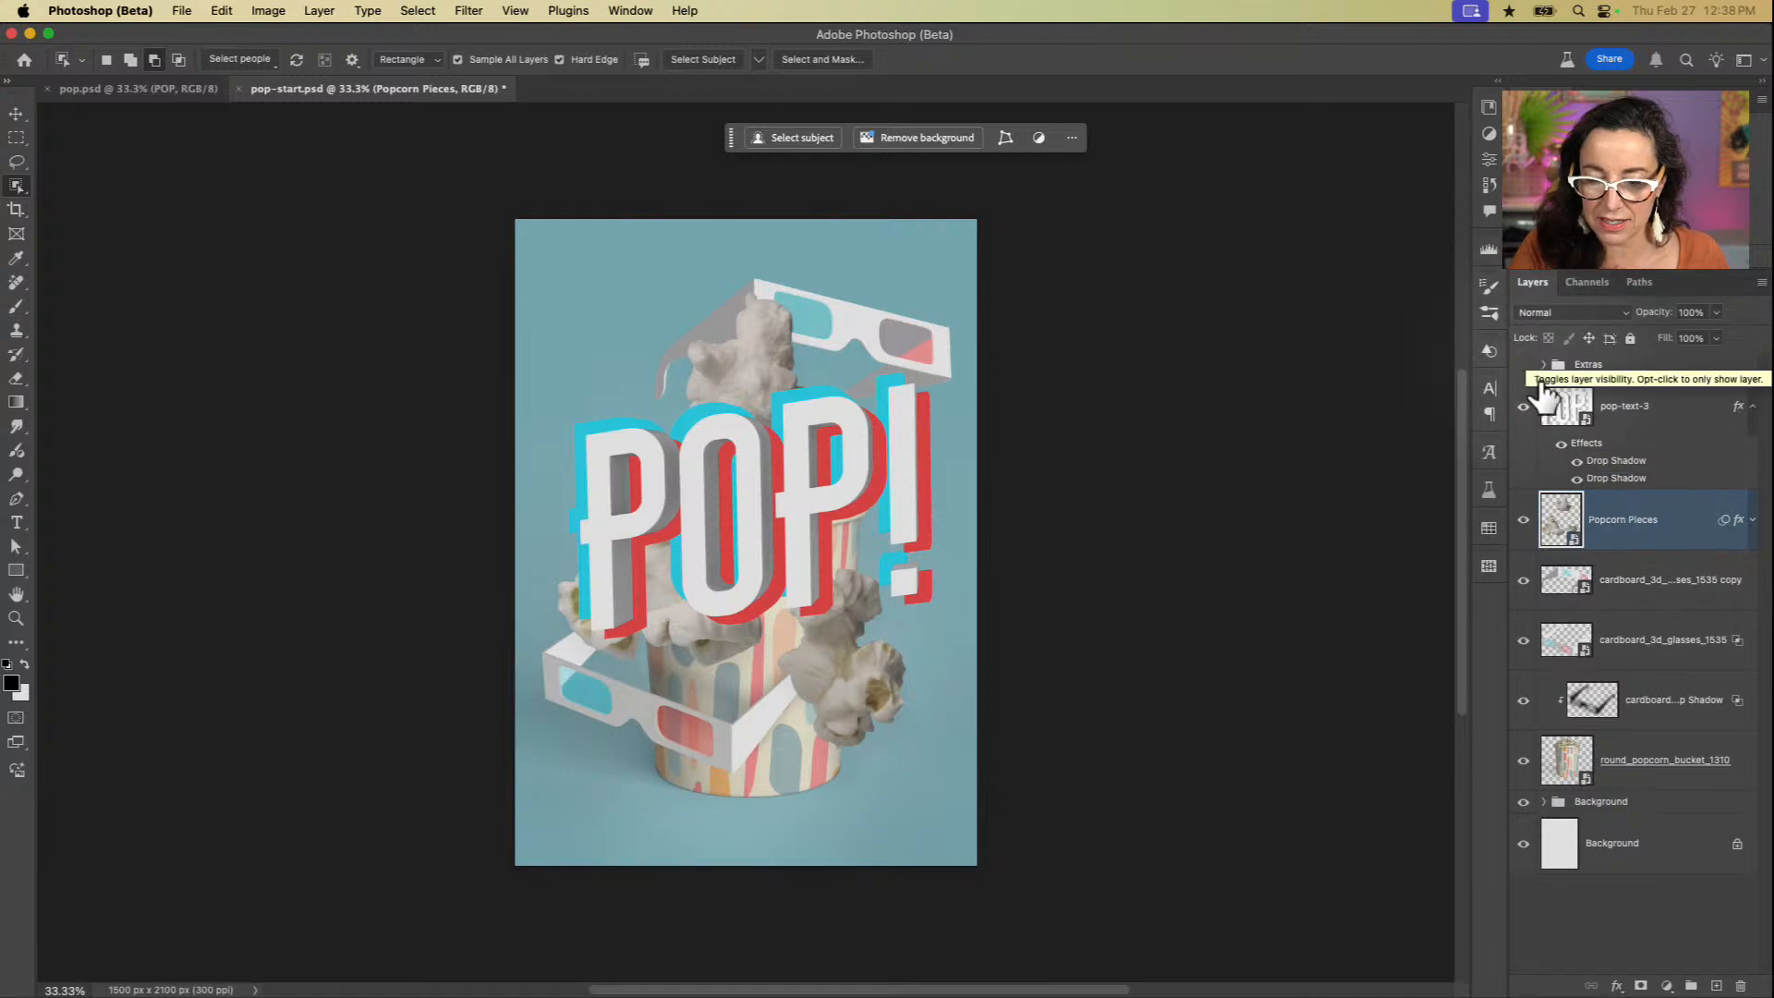
Step: Show the Burst layer inside the Background group and the Extras group
{"action": "left_click", "coordinate": [1543, 801]}
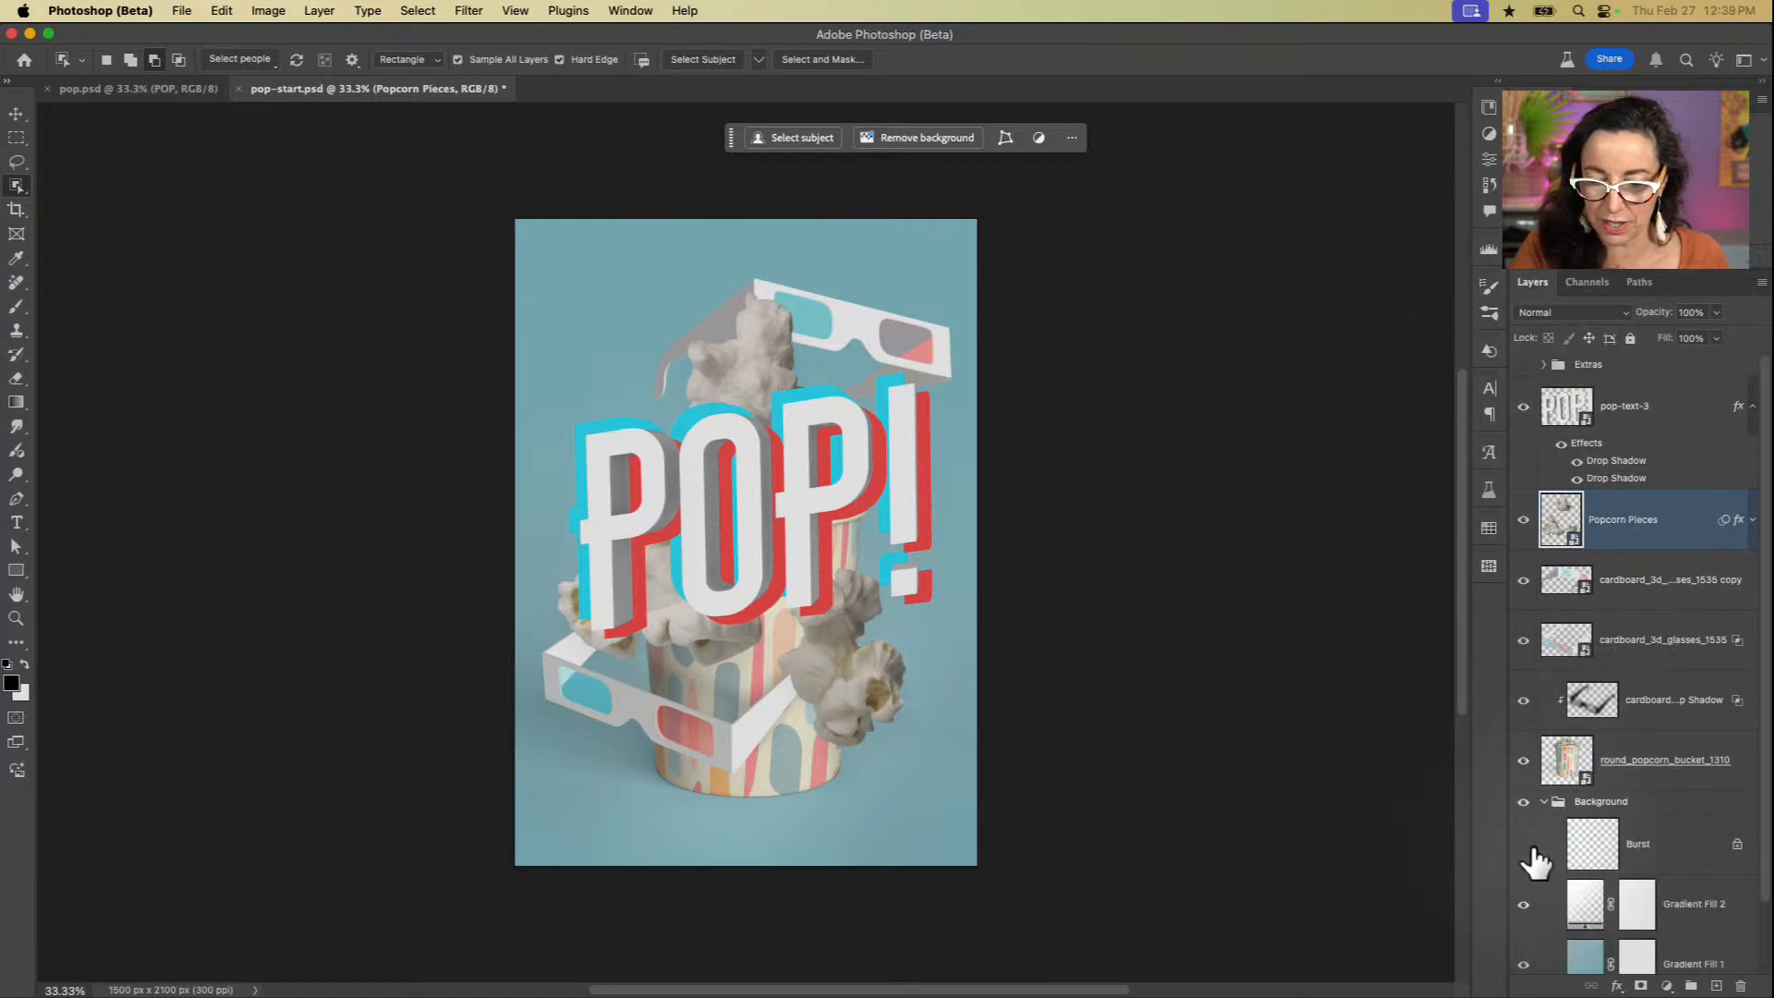
{"action": "left_click", "coordinate": [1526, 846]}
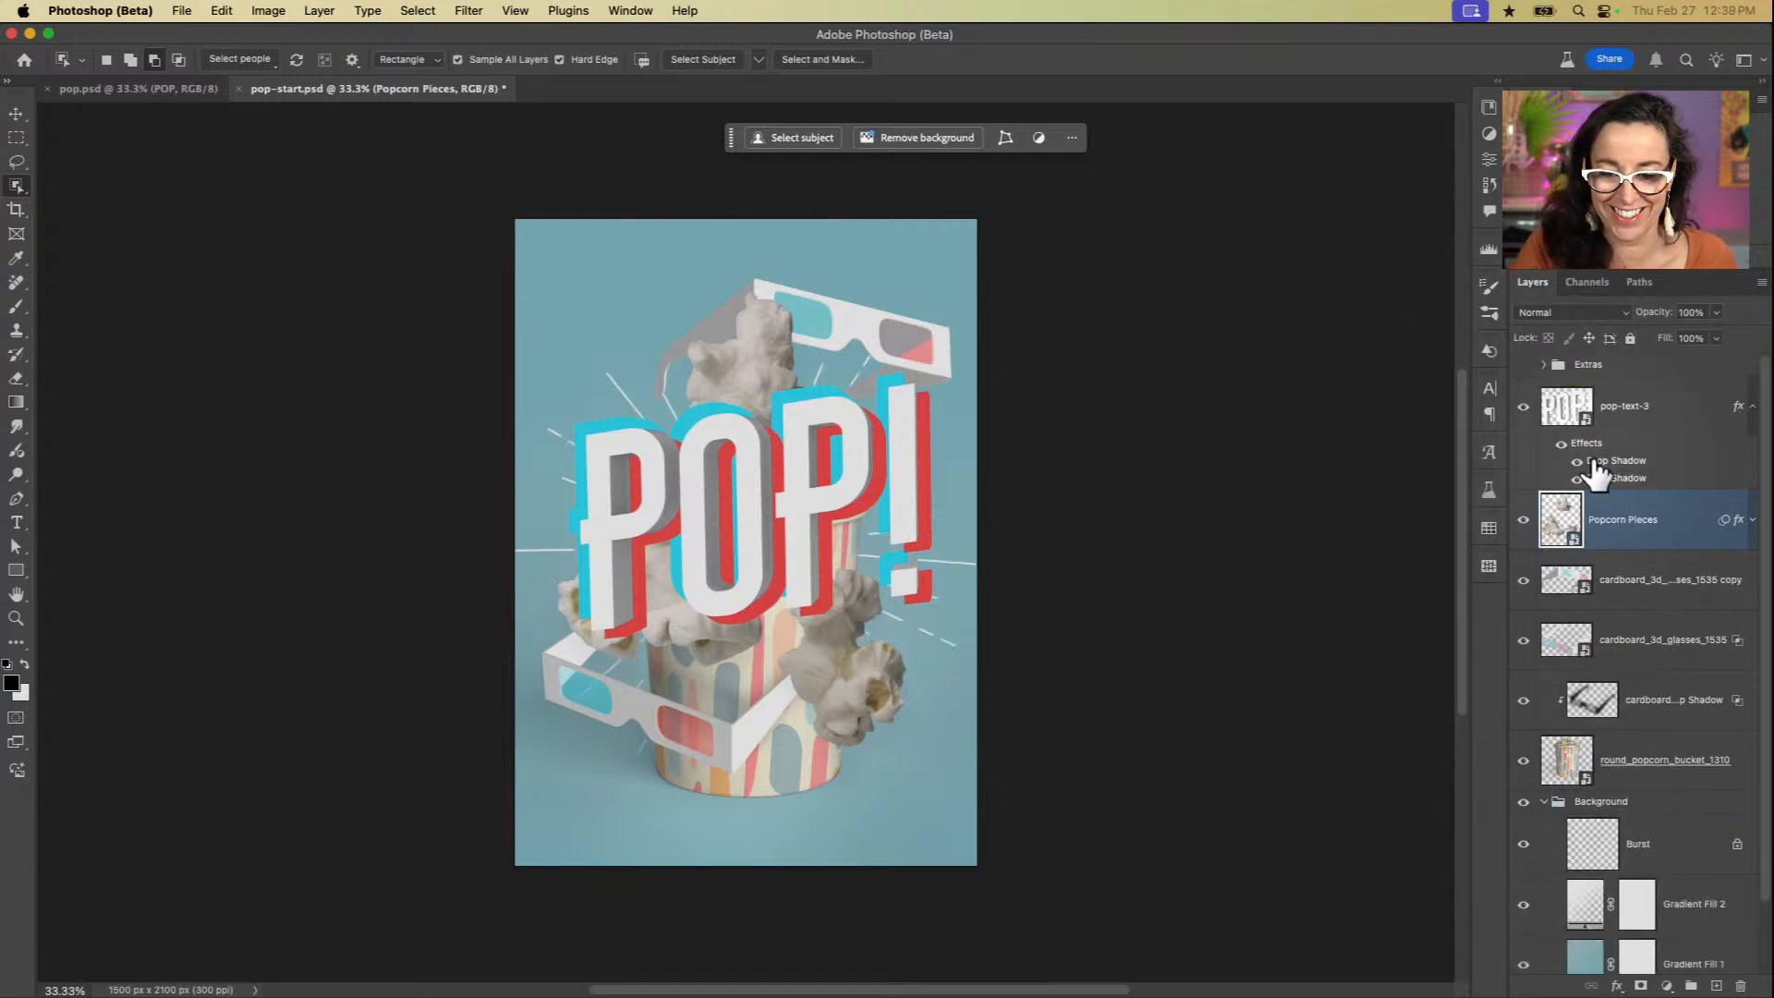
{"action": "left_click", "coordinate": [1523, 364]}
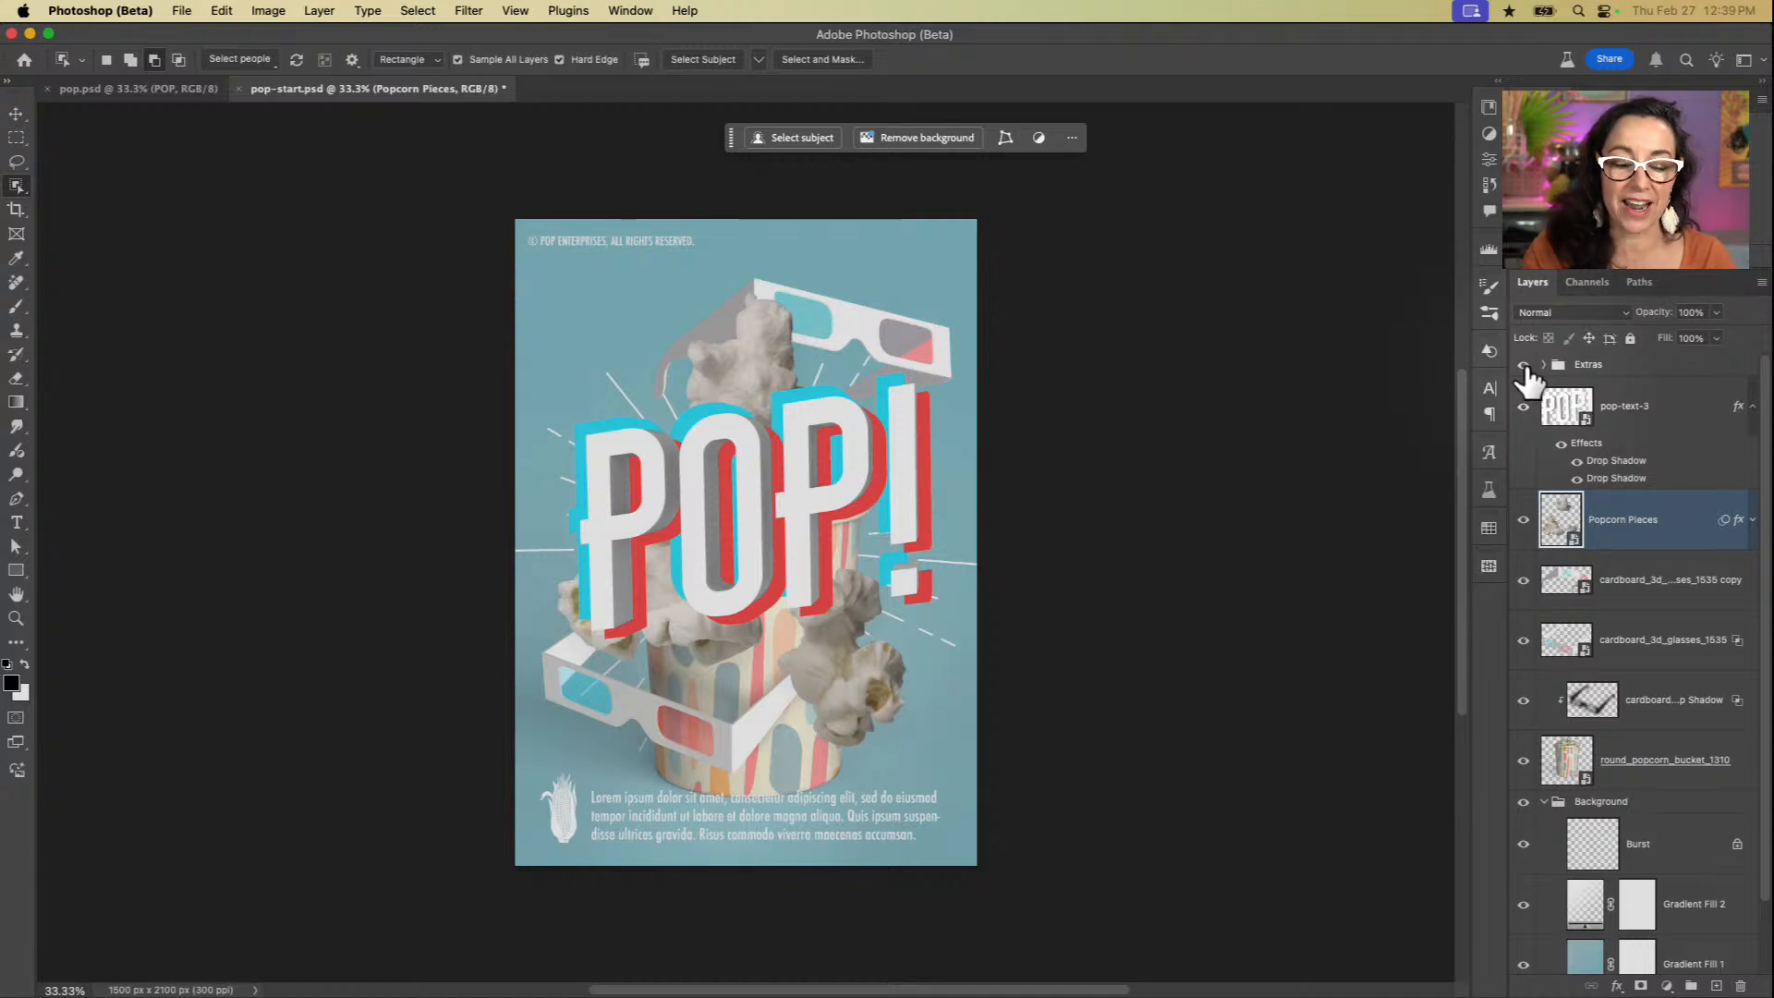
Step: Switch to Adobe Bridge and open the More Objects folder inside the 3D folder
{"action": "mouse_move", "coordinate": [913, 992]}
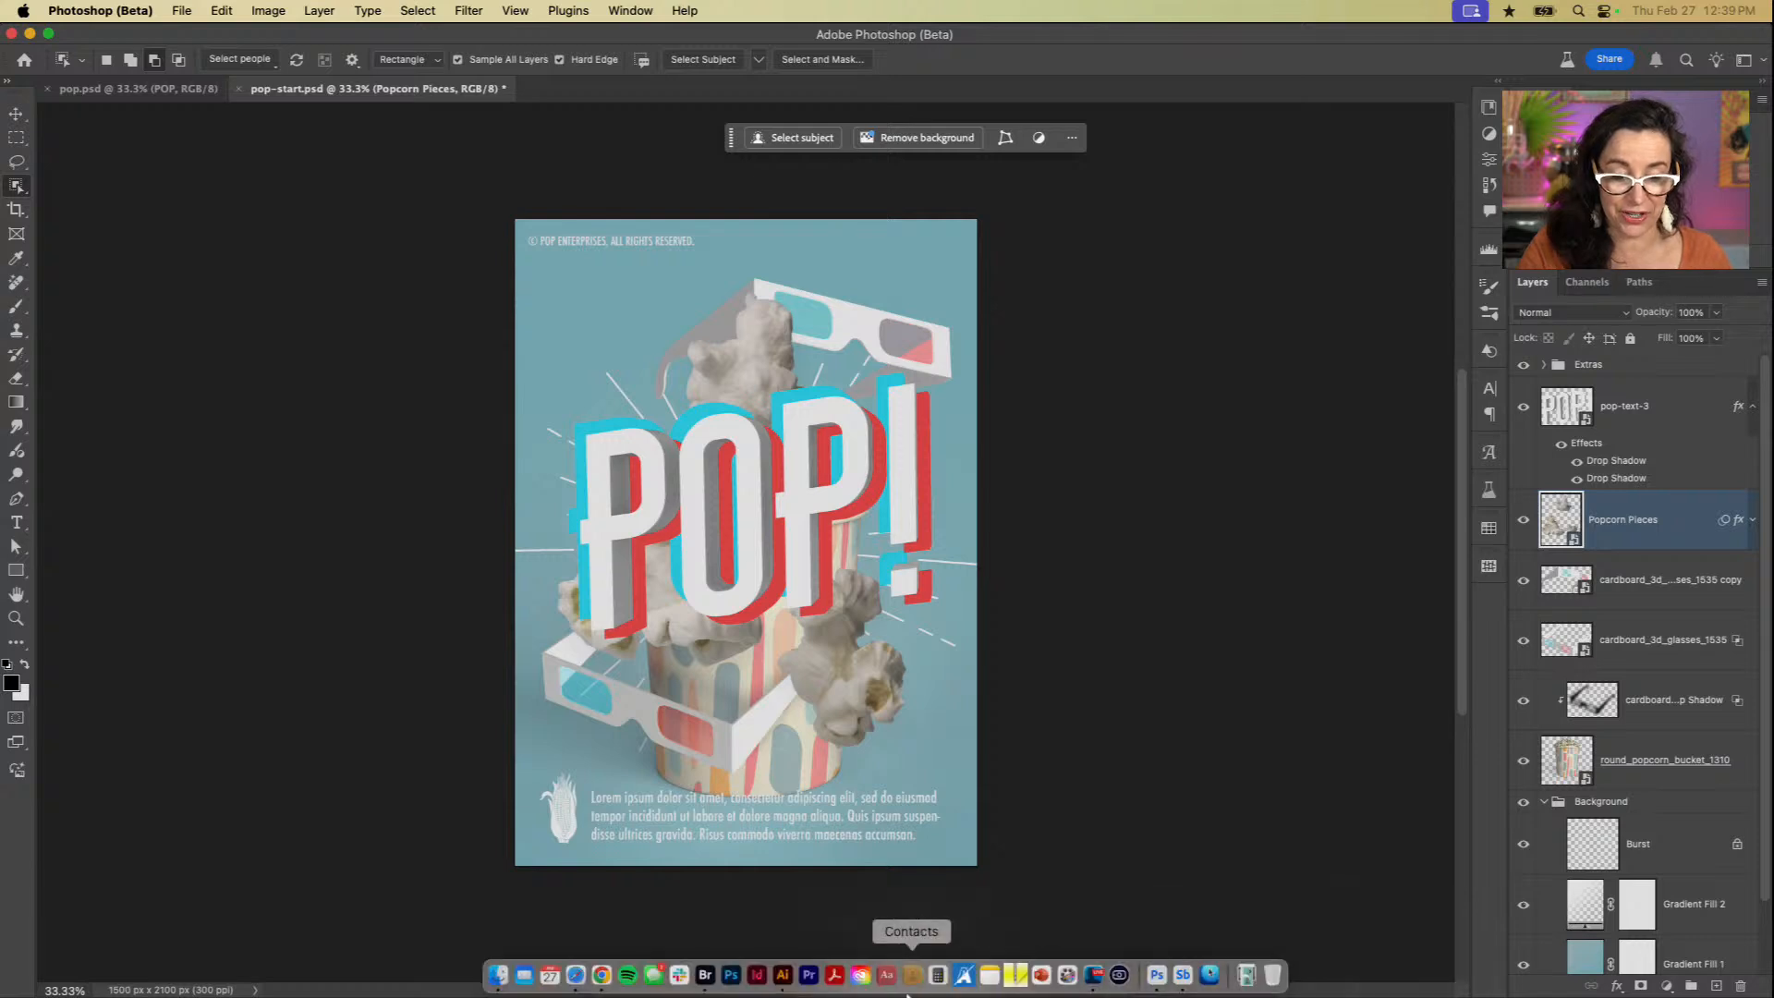
{"action": "left_click", "coordinate": [706, 978]}
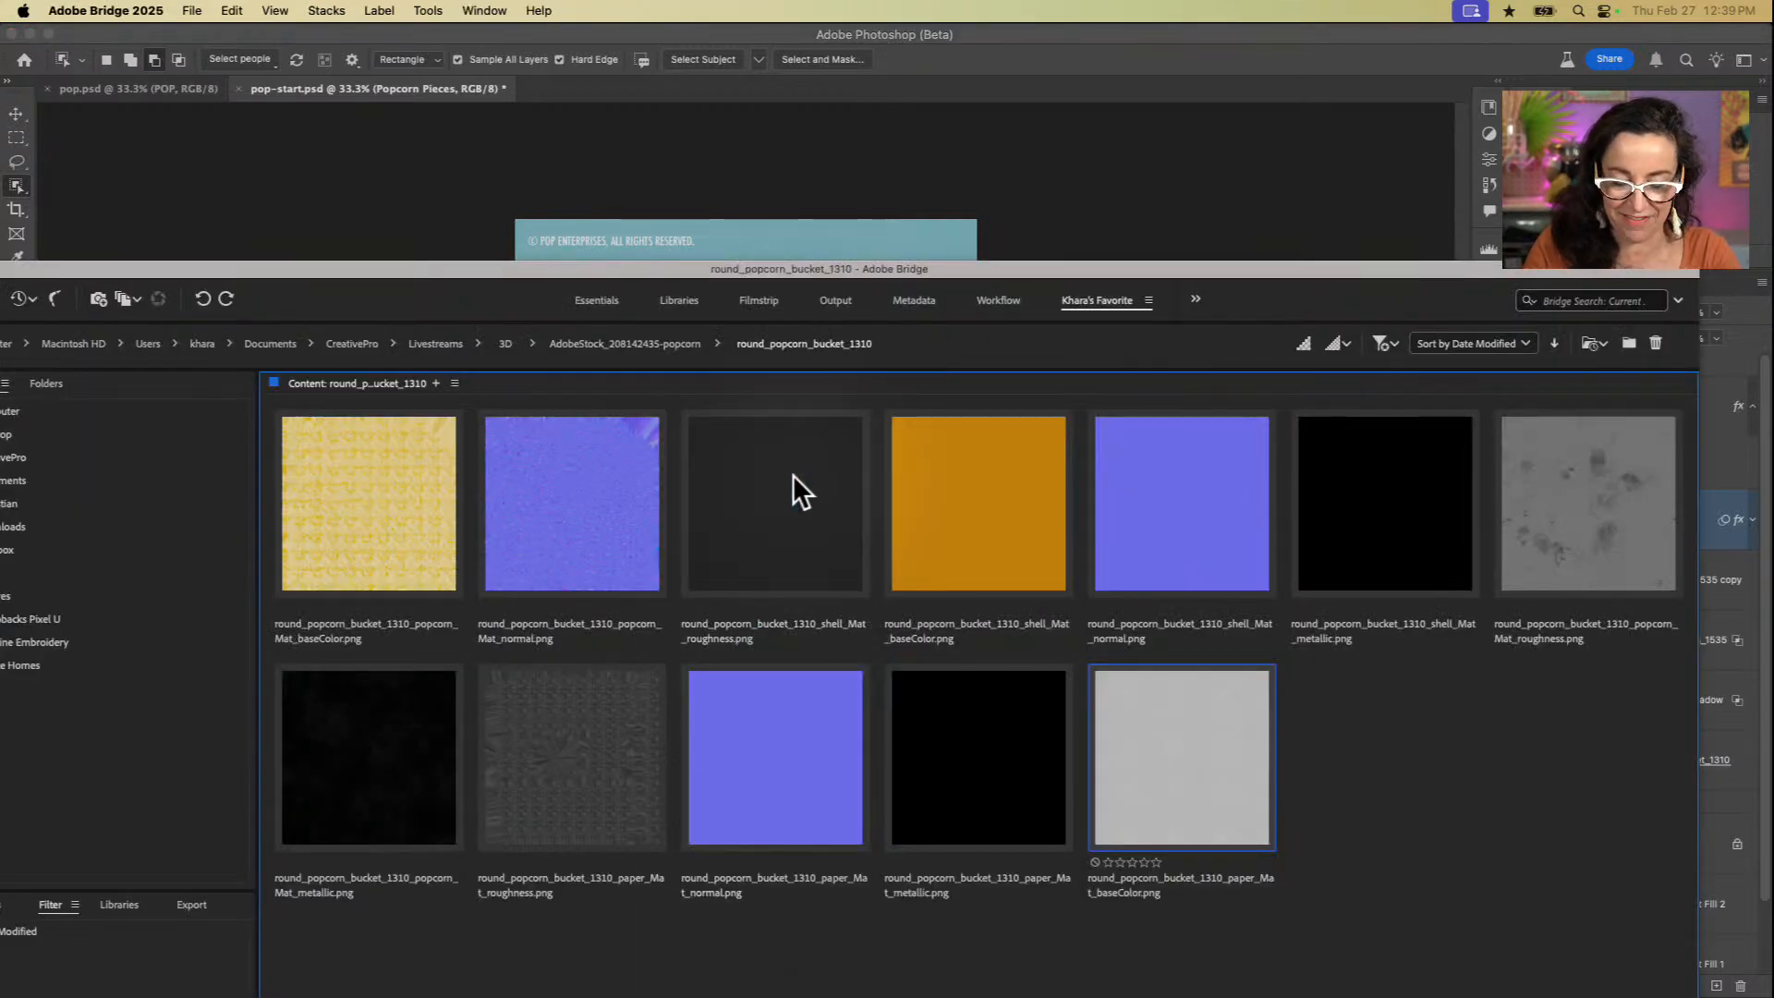
{"action": "key", "text": "super+Up"}
{"action": "key", "text": "super+Up"}
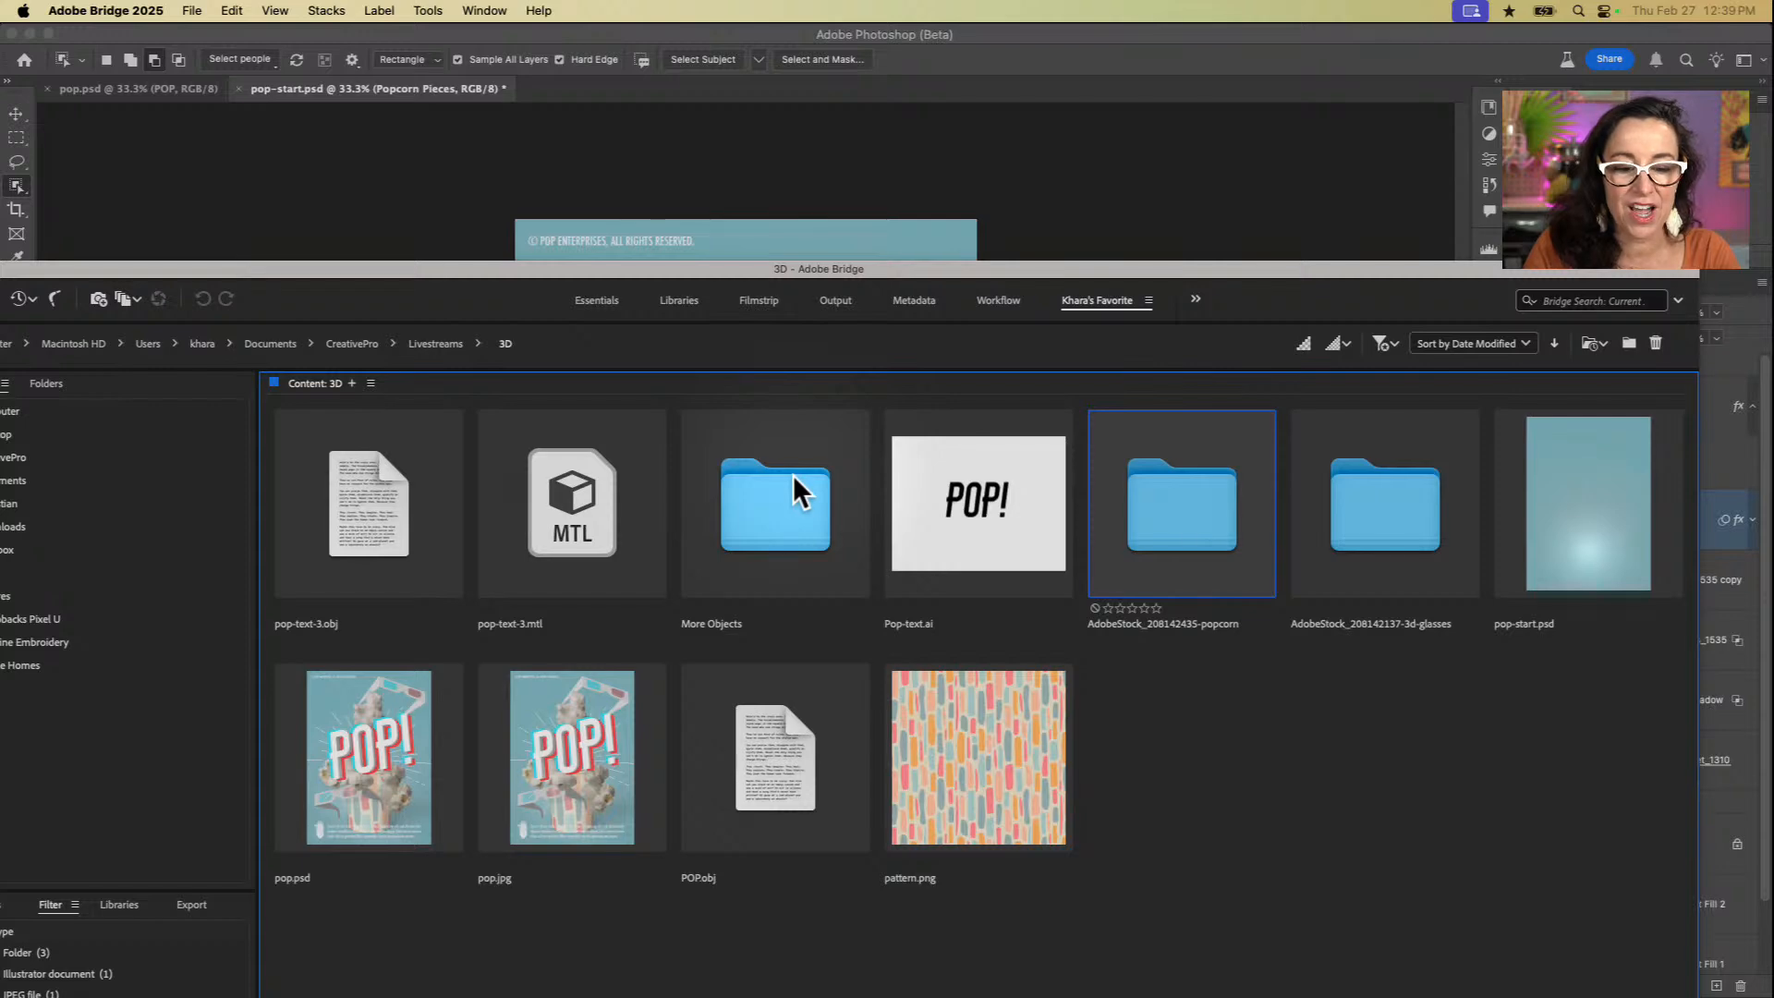
{"action": "key", "text": "Left"}
{"action": "key", "text": "Left"}
{"action": "key", "text": "super+Down"}
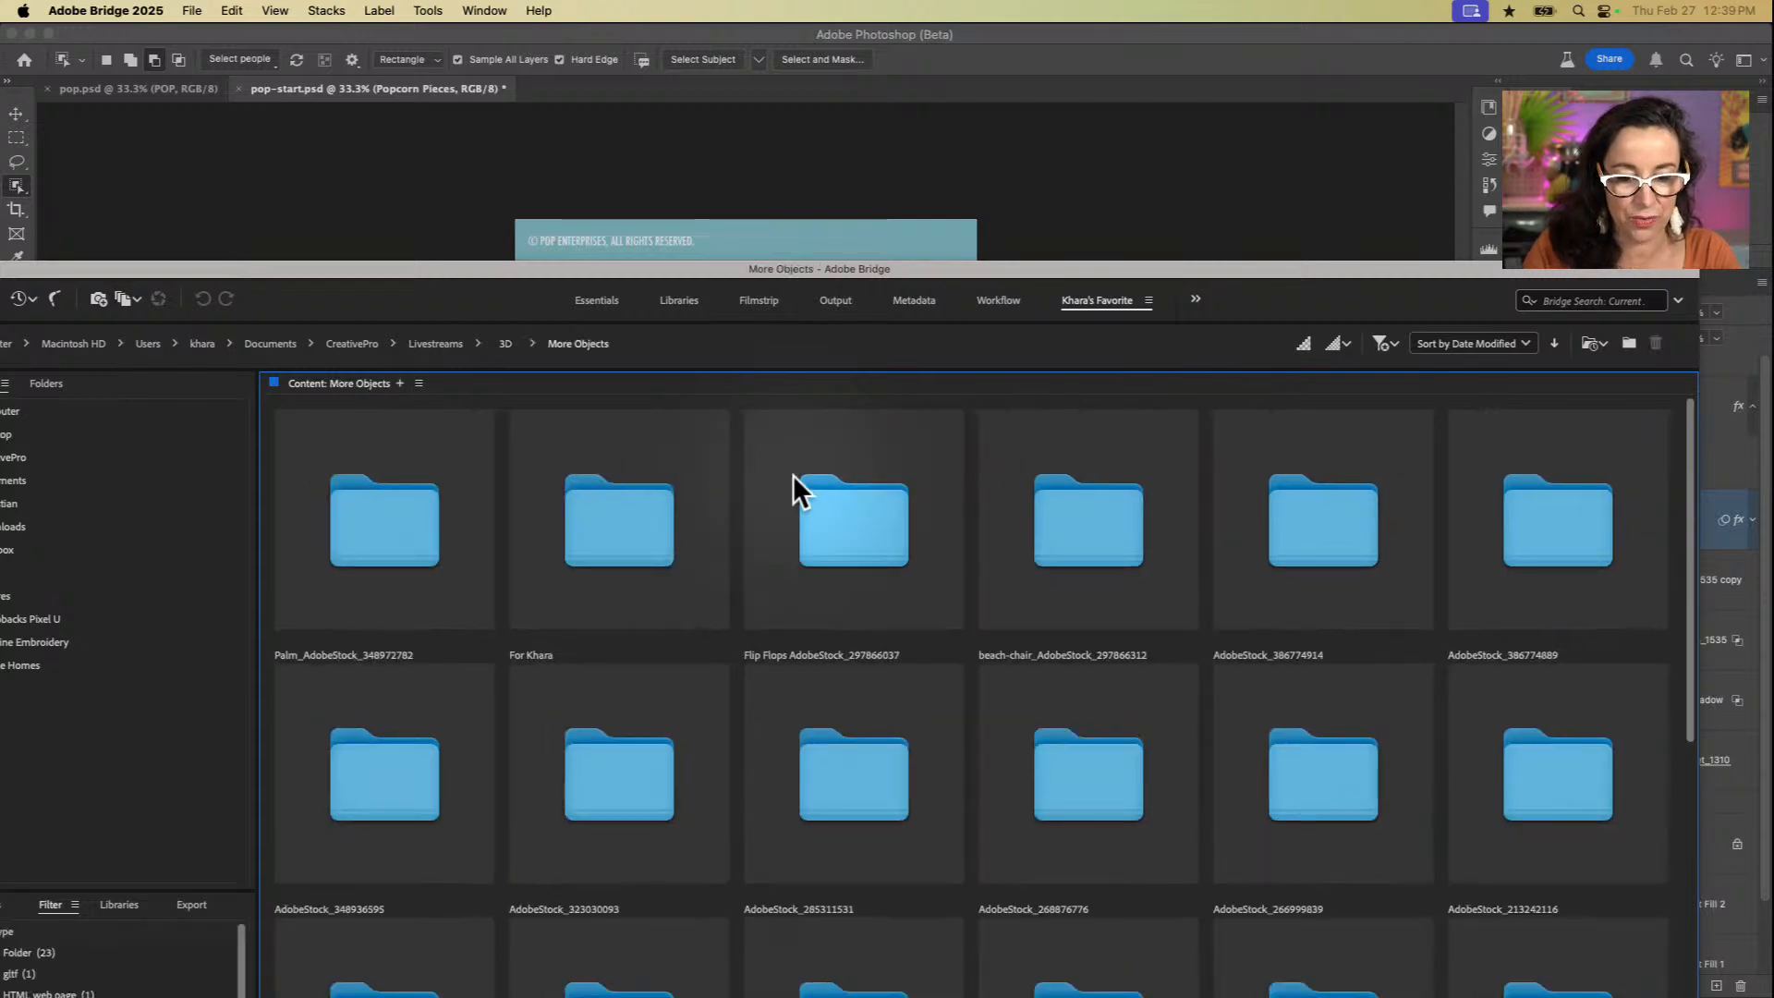
Step: Find beach.jpg in the More Objects folder and preview it full screen
{"action": "left_click_drag", "start_coordinate": [1040, 270], "coordinate": [1033, 20]}
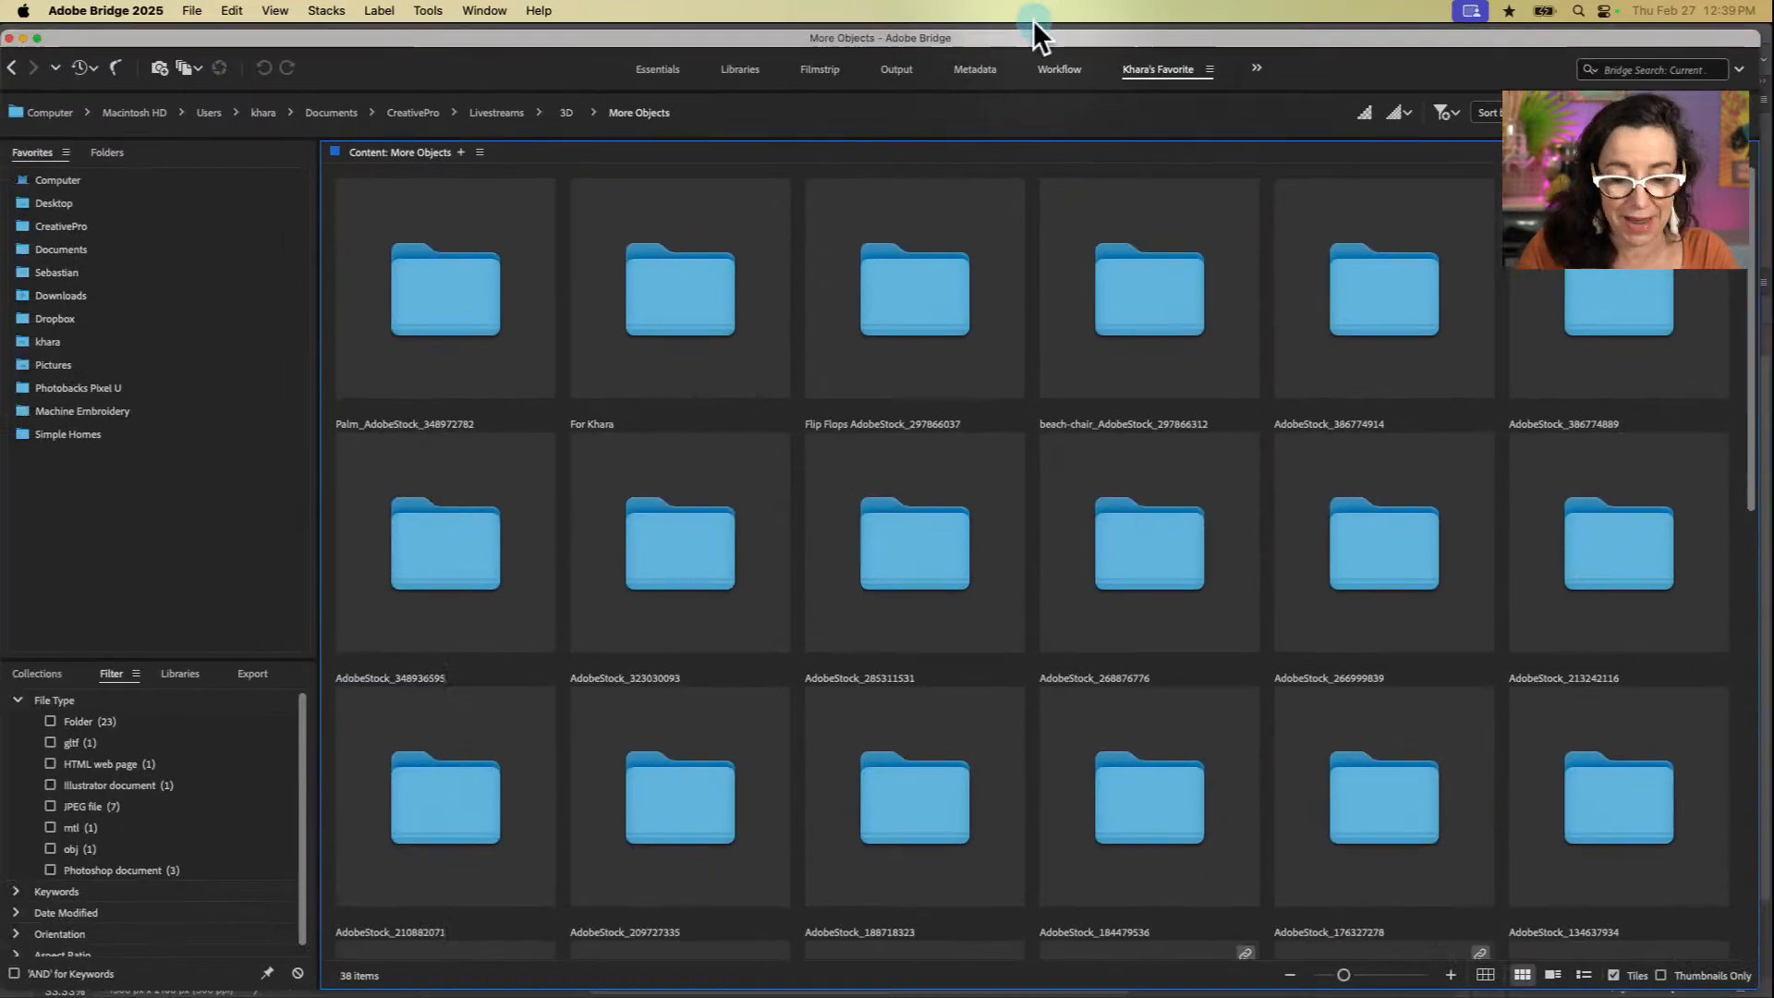
{"action": "scroll", "coordinate": [916, 546], "scroll_direction": "down", "scroll_amount": 10}
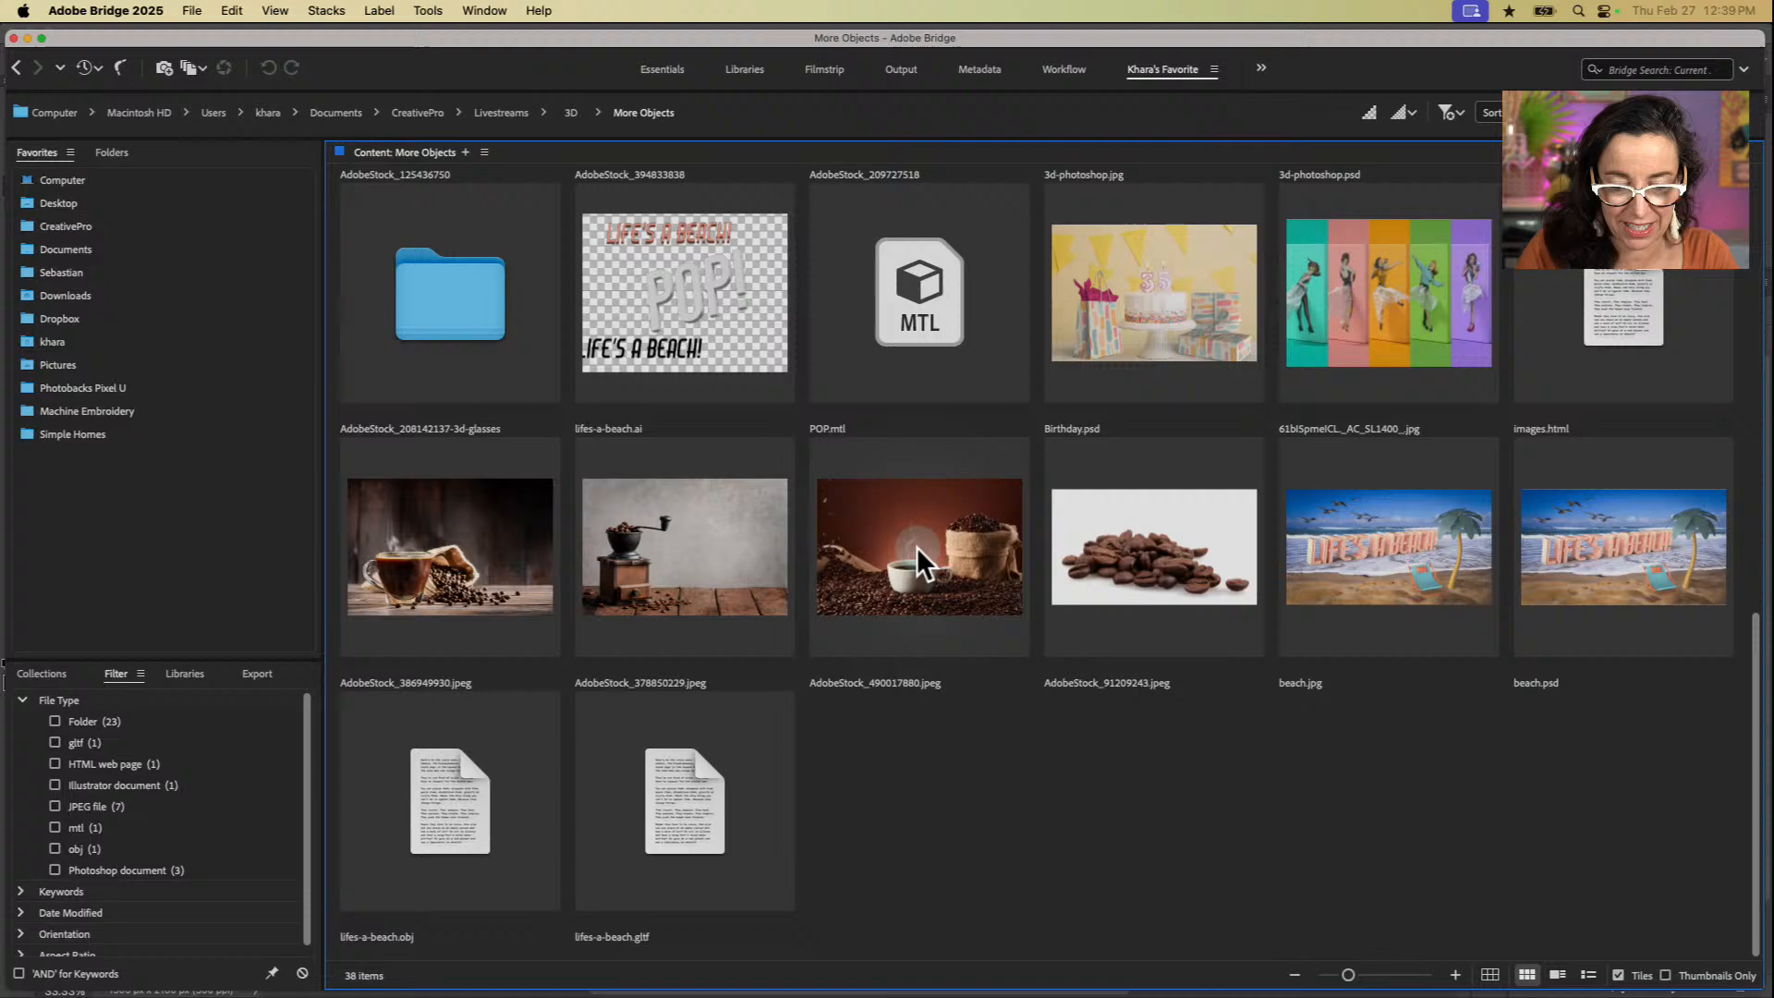
{"action": "left_click", "coordinate": [1389, 577]}
{"action": "key", "text": "space"}
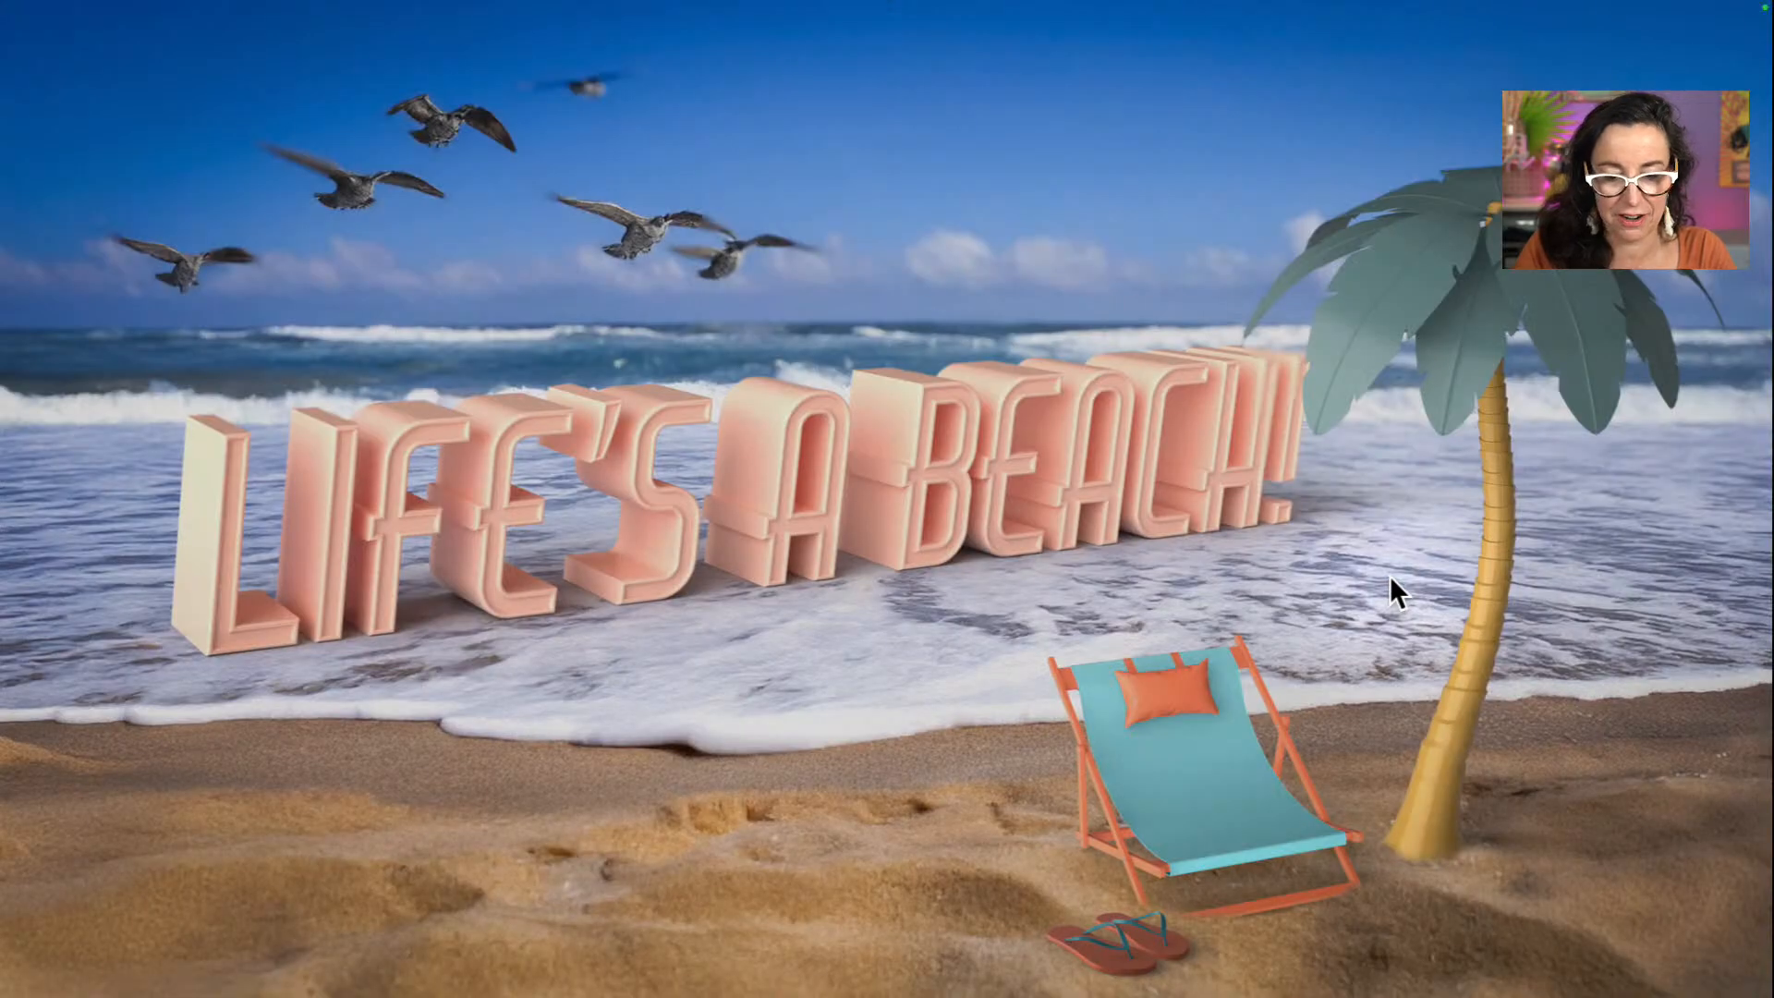
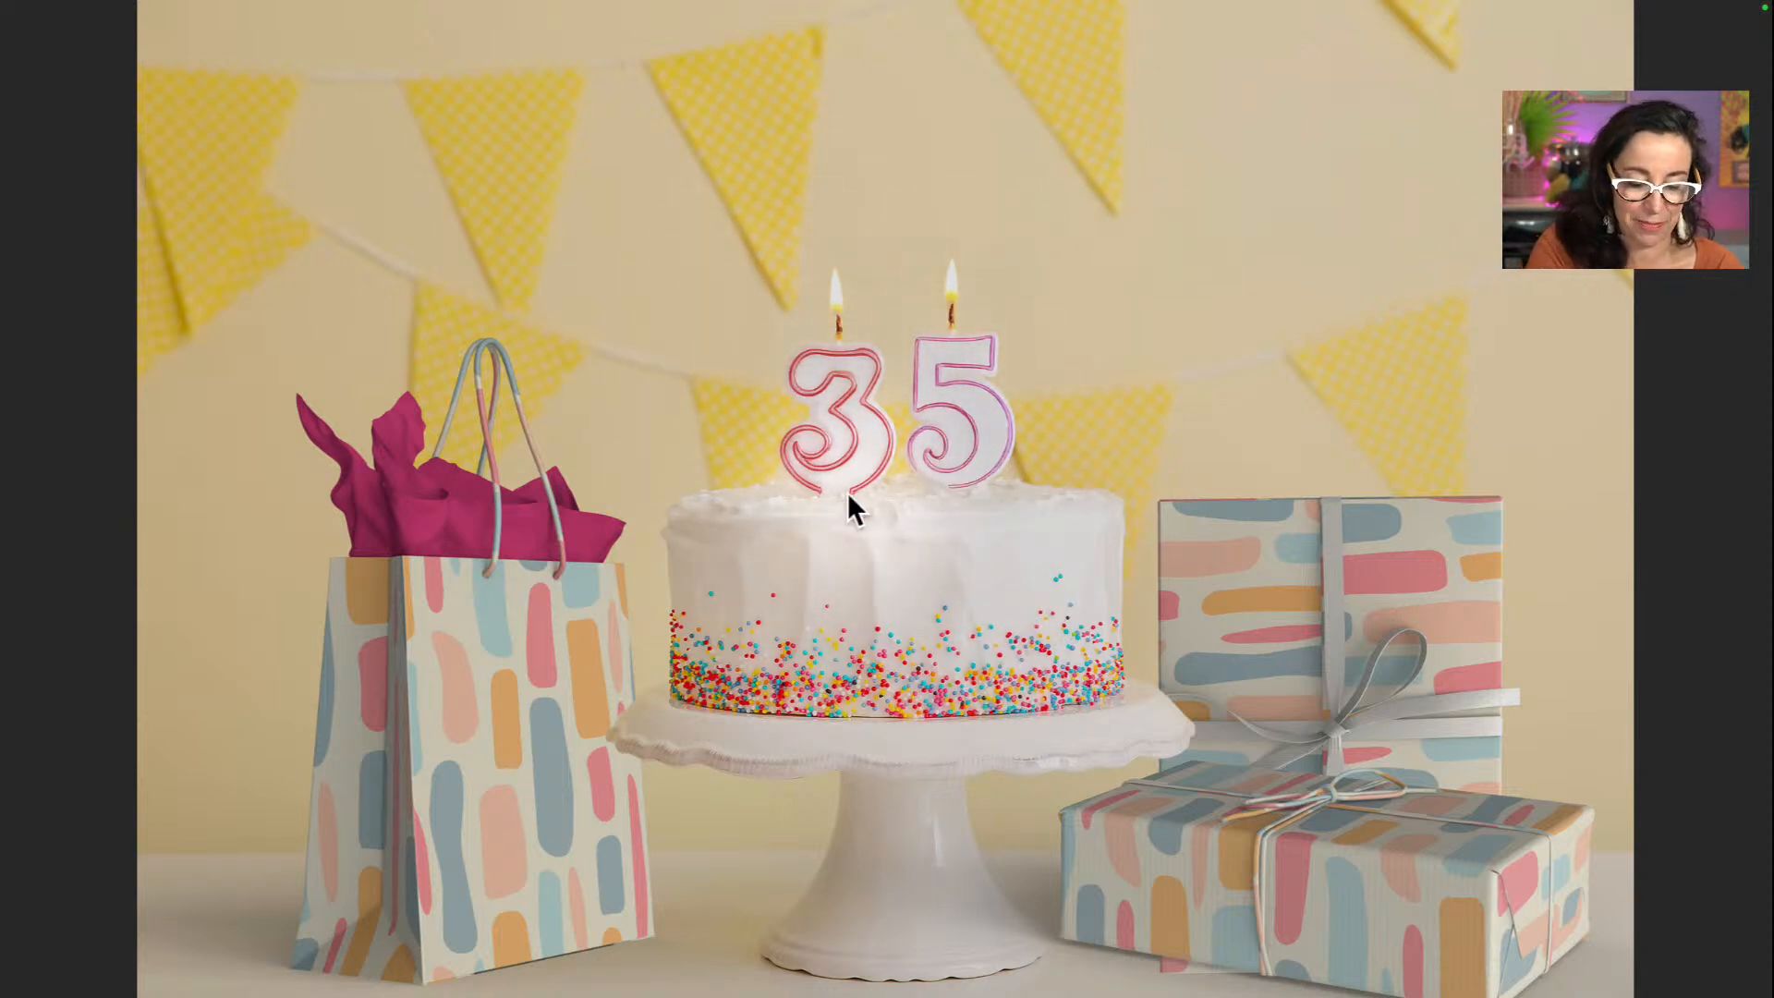
Step: Close the full-screen preview and go back up to the 3D folder
{"action": "key", "text": "space"}
{"action": "scroll", "coordinate": [987, 459], "scroll_direction": "up", "scroll_amount": 5}
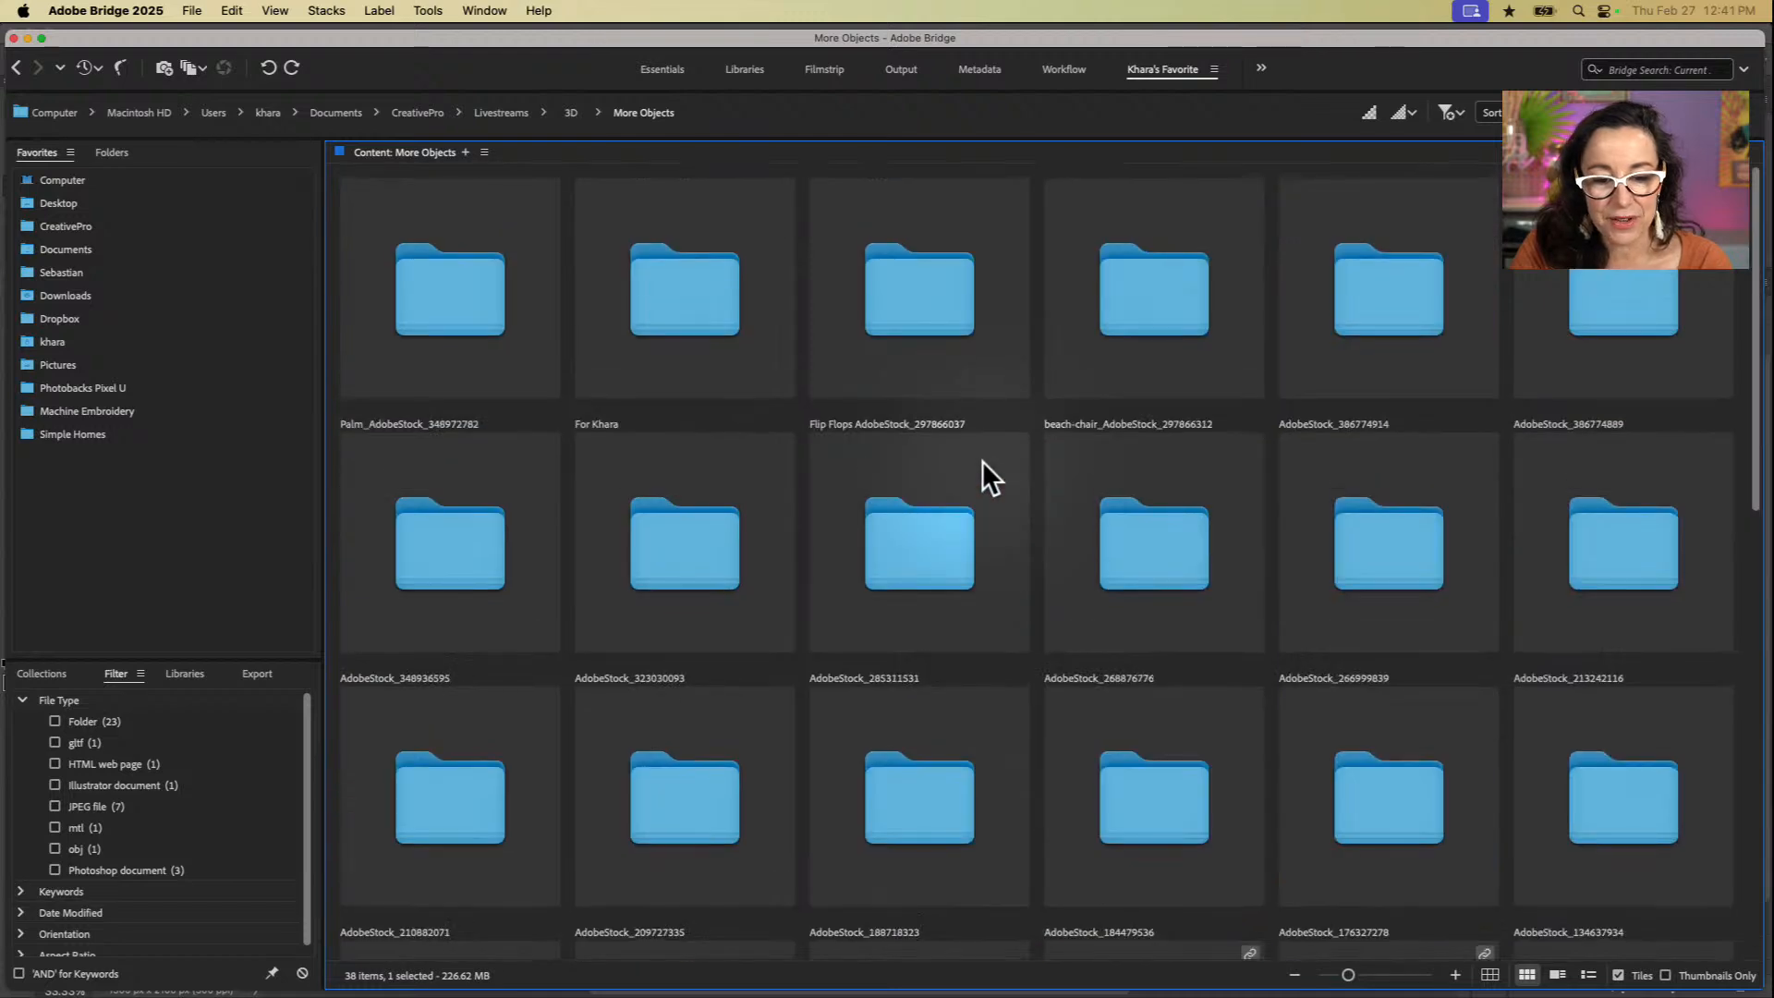
{"action": "key", "text": "super+Up"}
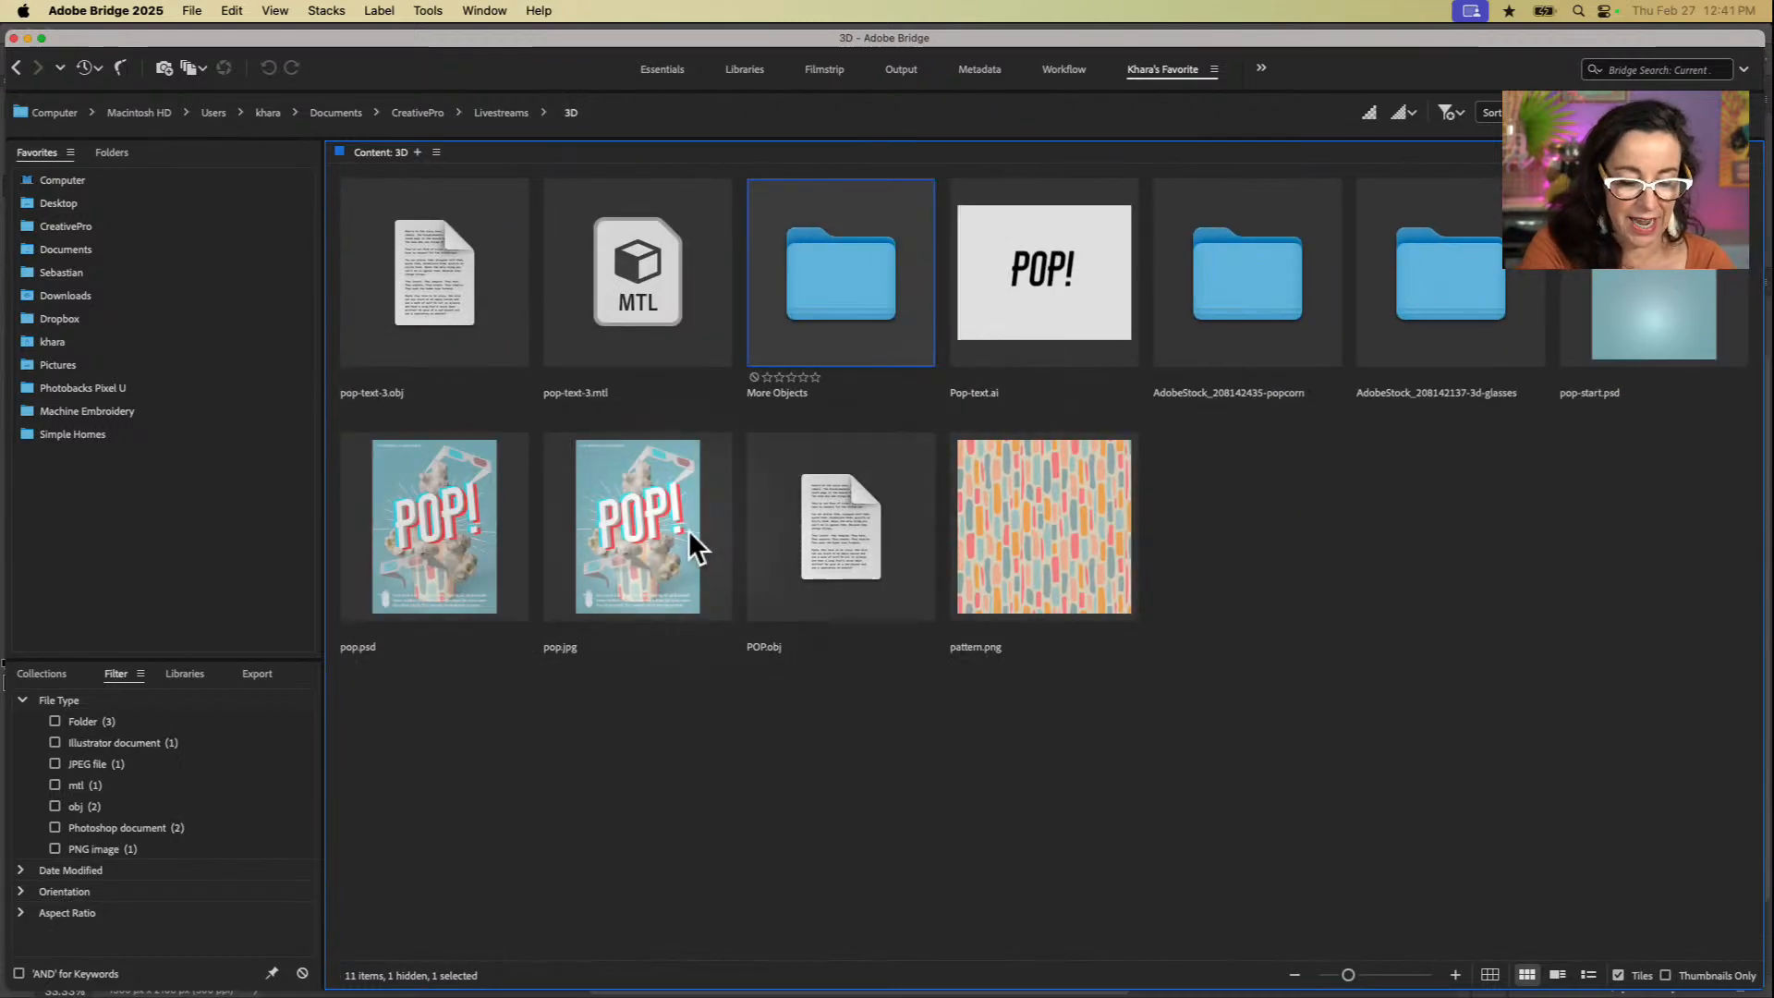
Step: Switch to Adobe Stock in Safari and search the free 3D assets for "packaging"
{"action": "key", "text": "super+Tab"}
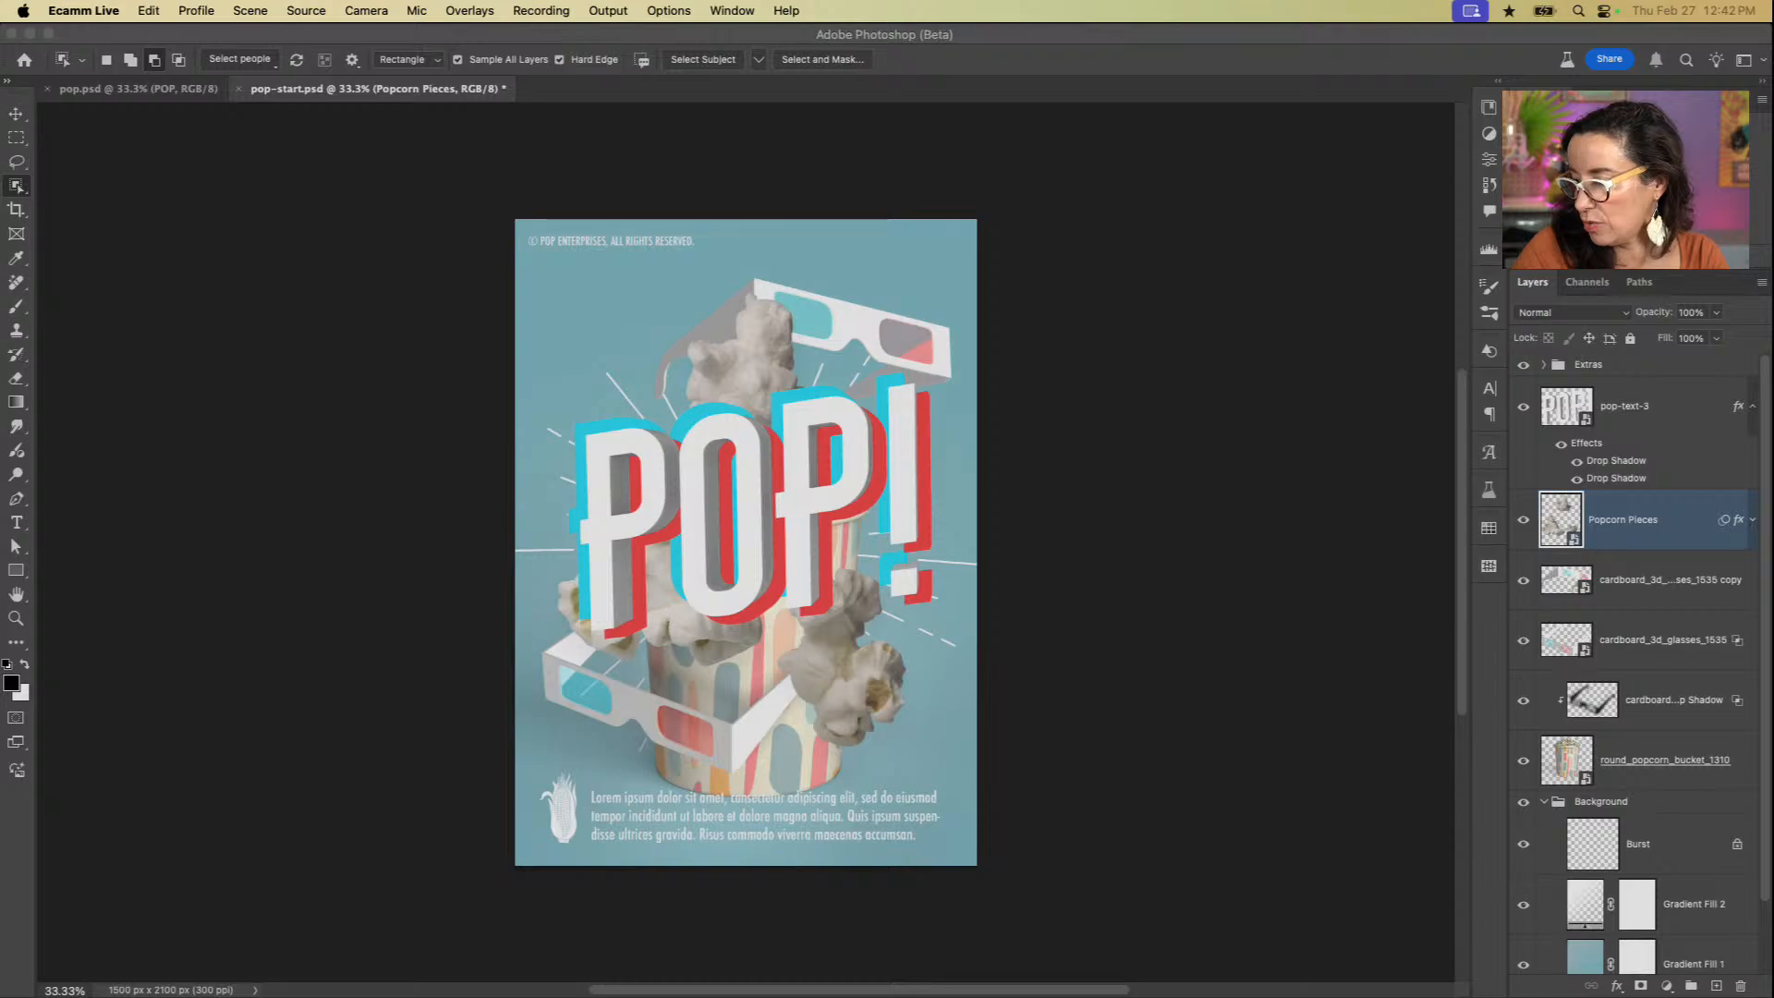
{"action": "key", "text": "super+Tab"}
{"action": "scroll", "coordinate": [1261, 628], "scroll_direction": "down", "scroll_amount": 3}
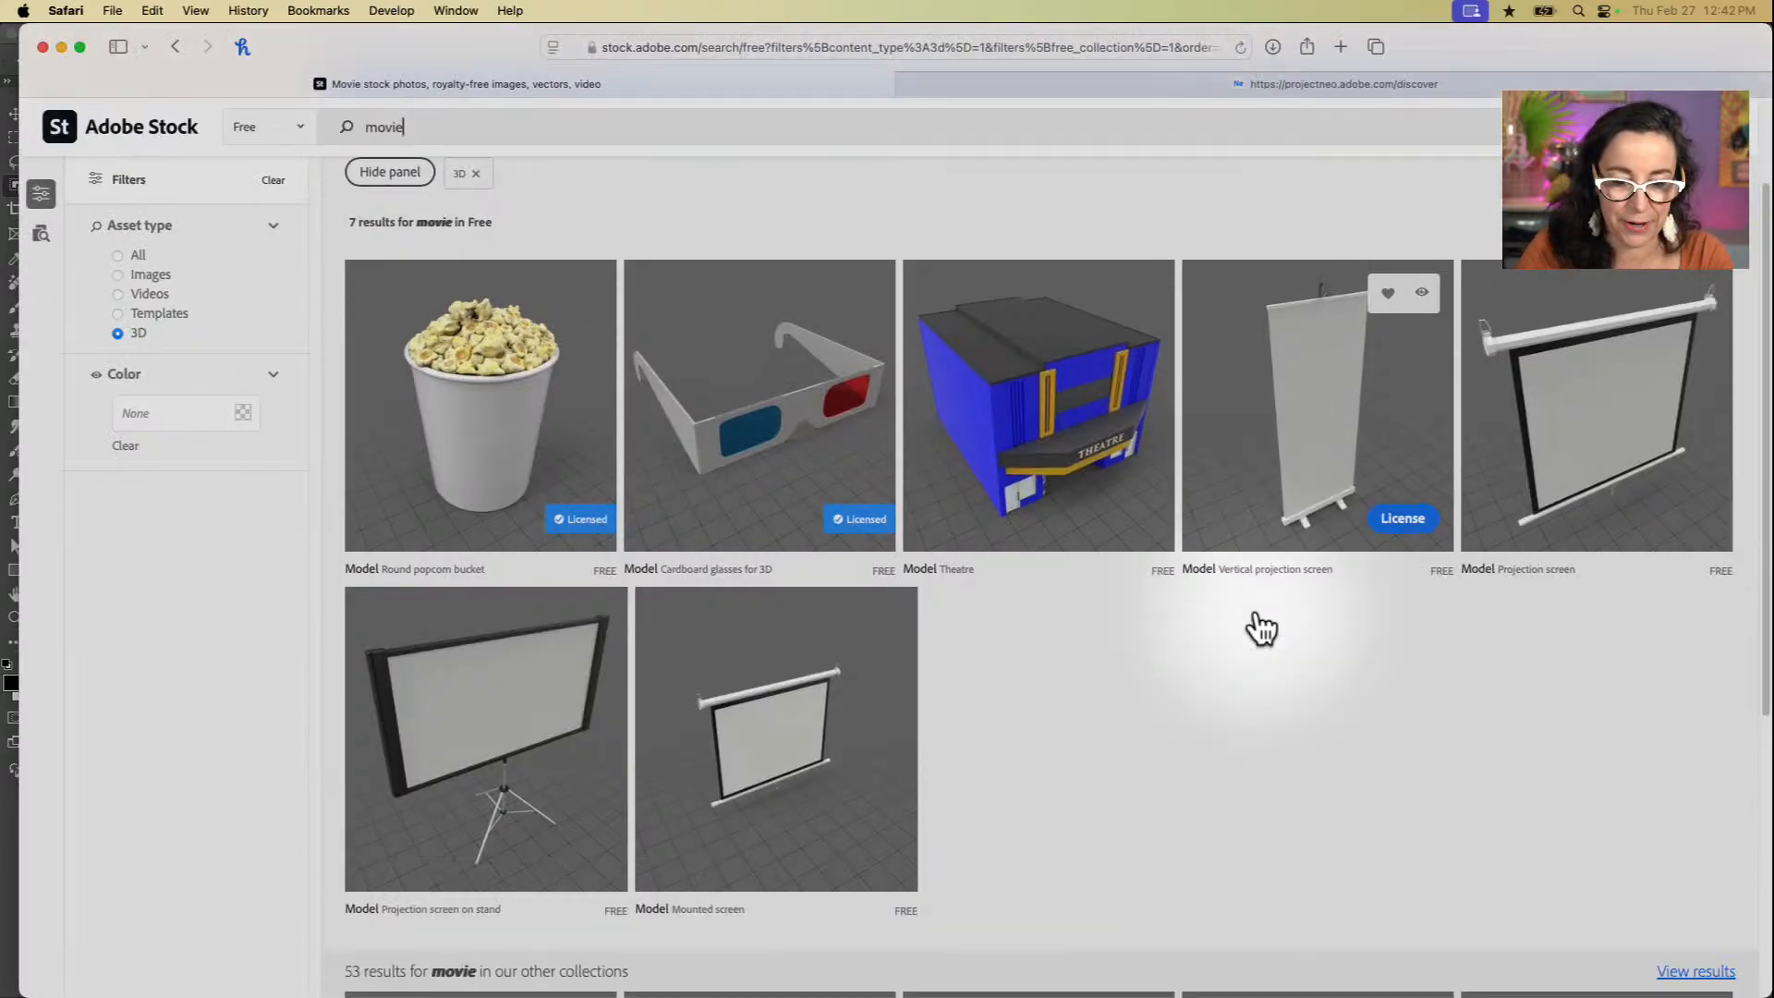
{"action": "scroll", "coordinate": [1261, 629], "scroll_direction": "up", "scroll_amount": 3}
{"action": "left_click", "coordinate": [257, 176]}
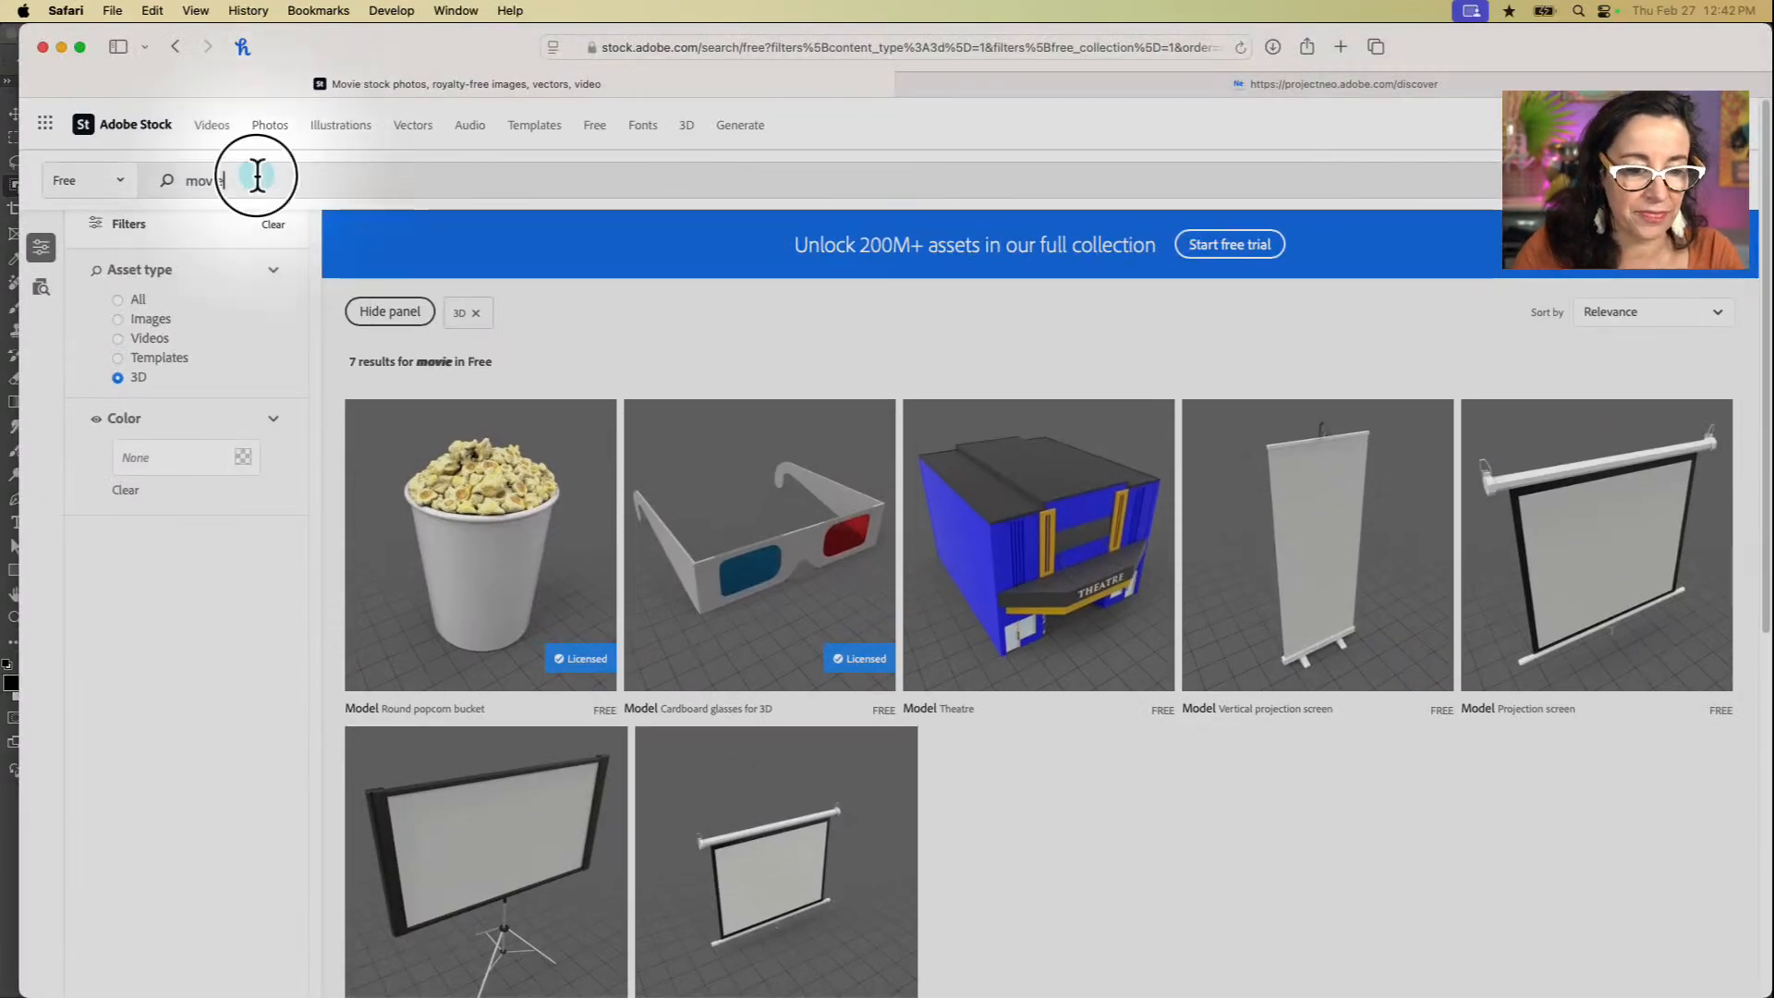
{"action": "double_click", "coordinate": [257, 175]}
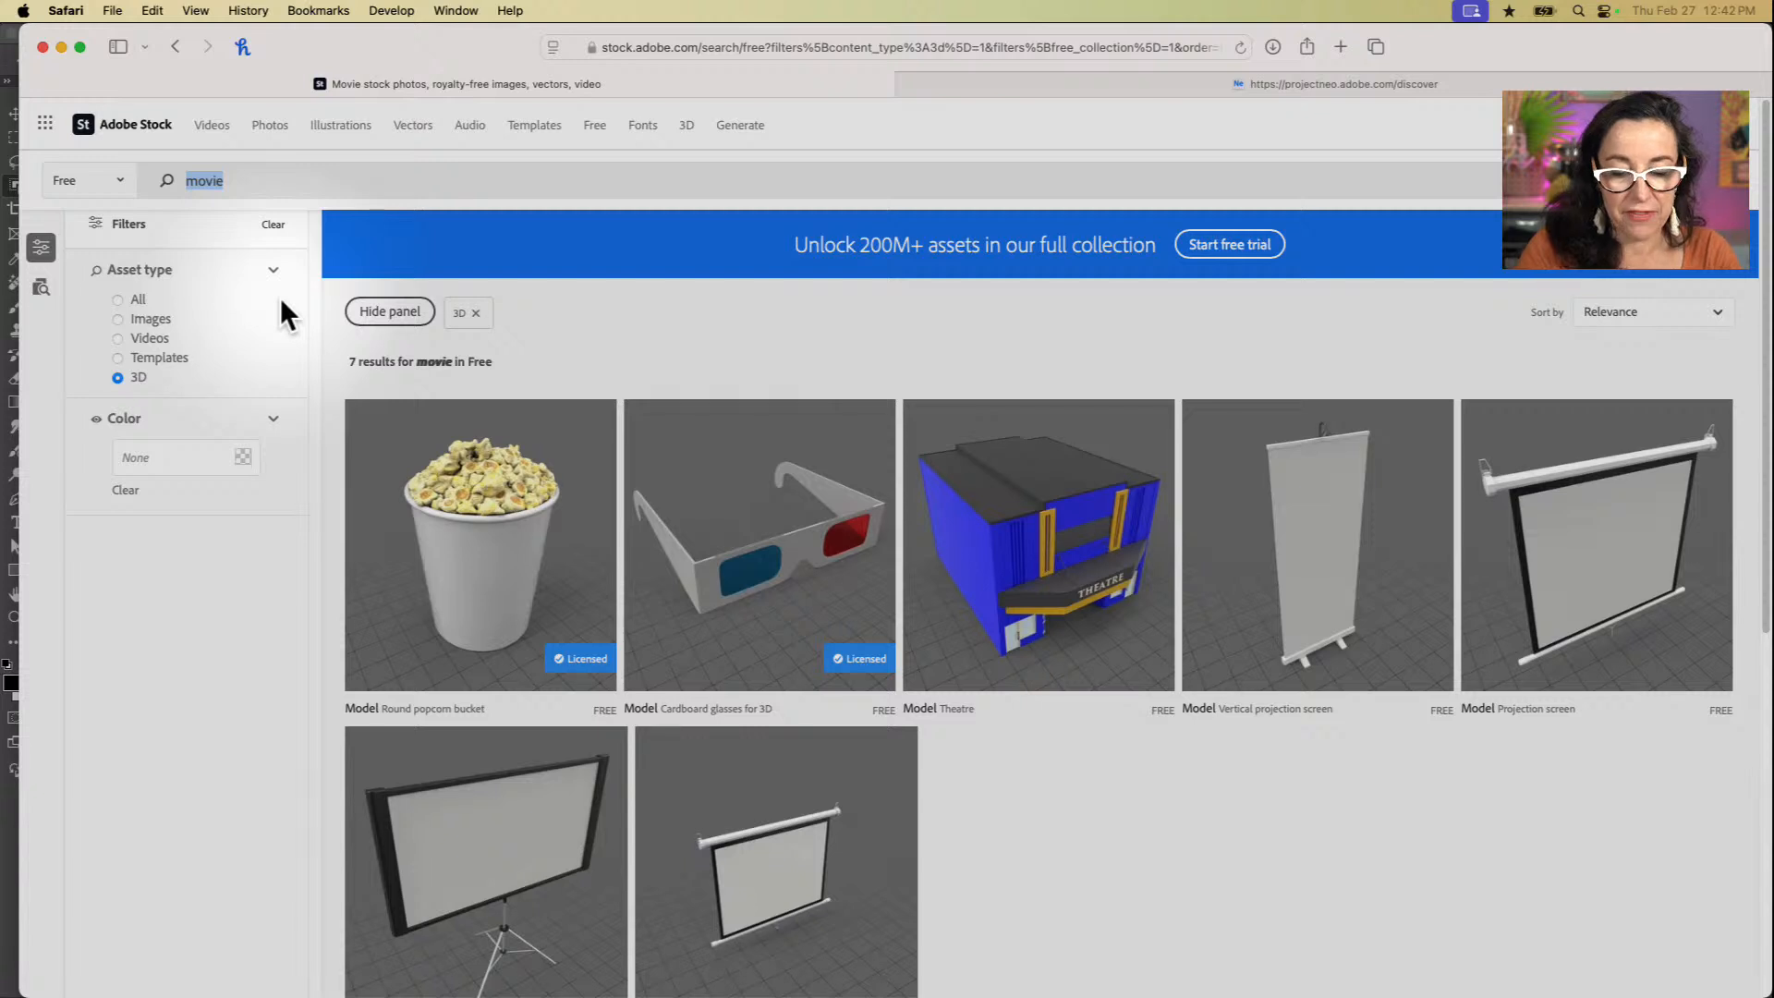
{"action": "type", "text": "packaging"}
{"action": "key", "text": "Return"}
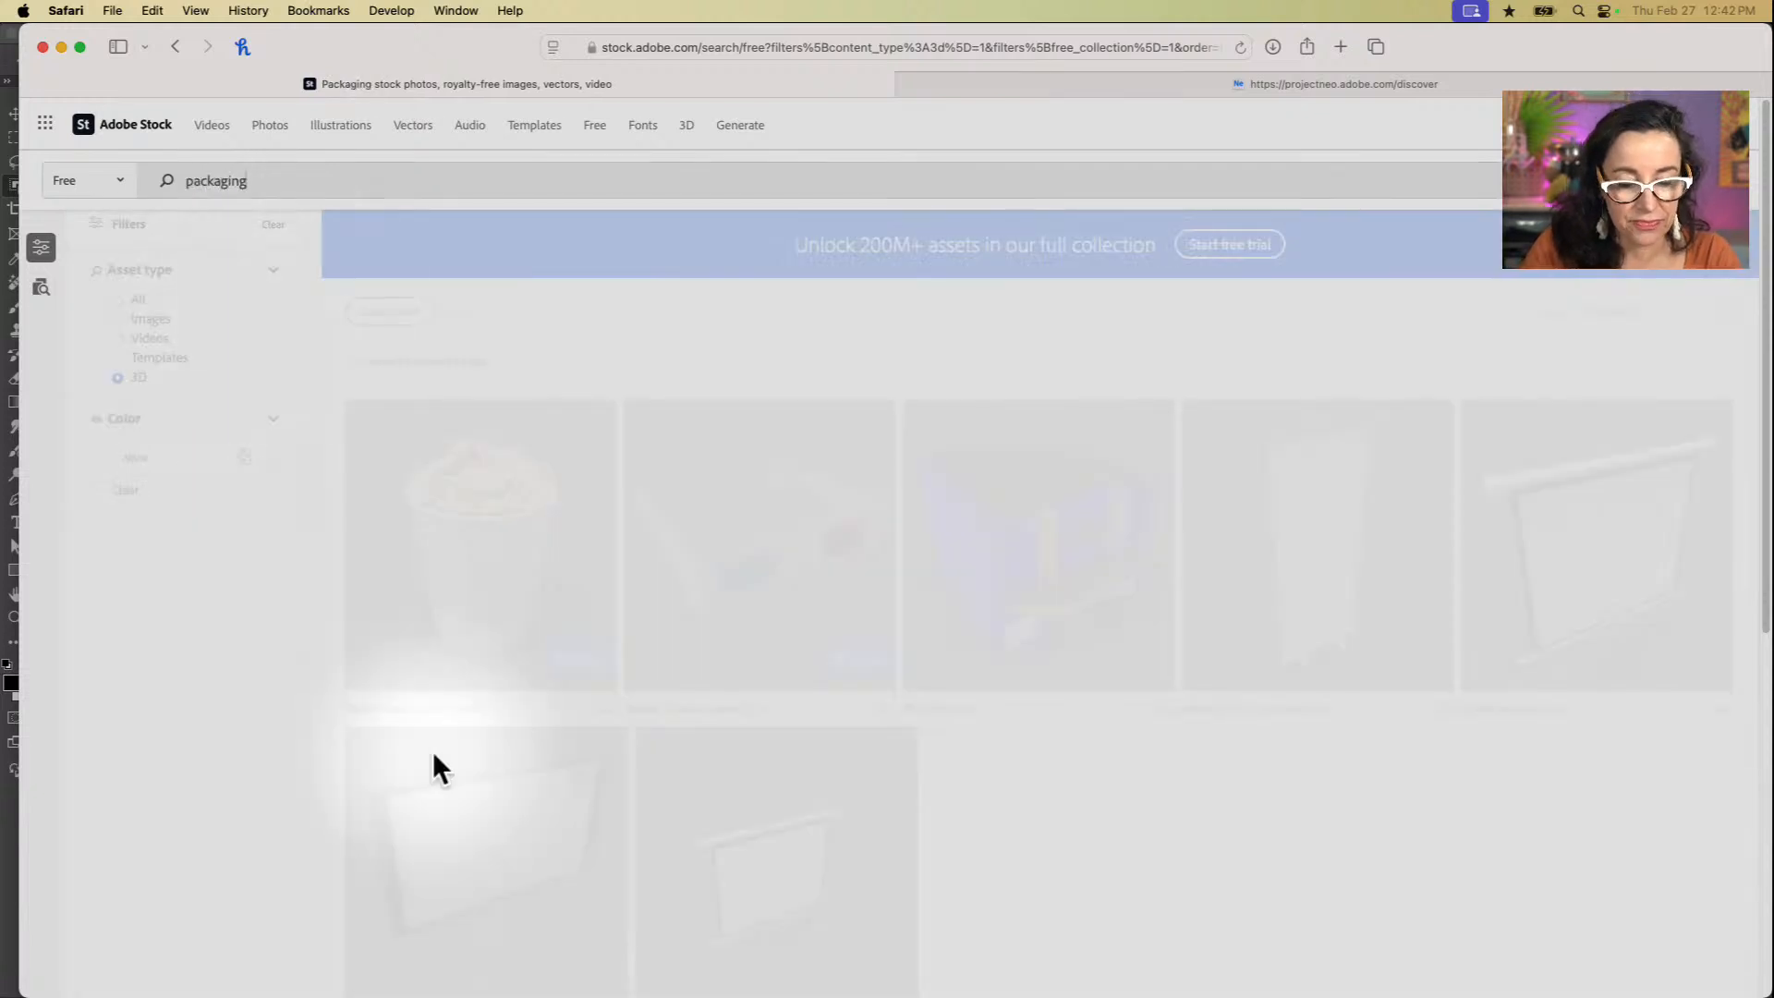
Step: Browse the free 3D packaging models, such as boxes, pouches, jars, cartons and bags, and return to the start of the results
{"action": "scroll", "coordinate": [769, 755], "scroll_direction": "down", "scroll_amount": 6}
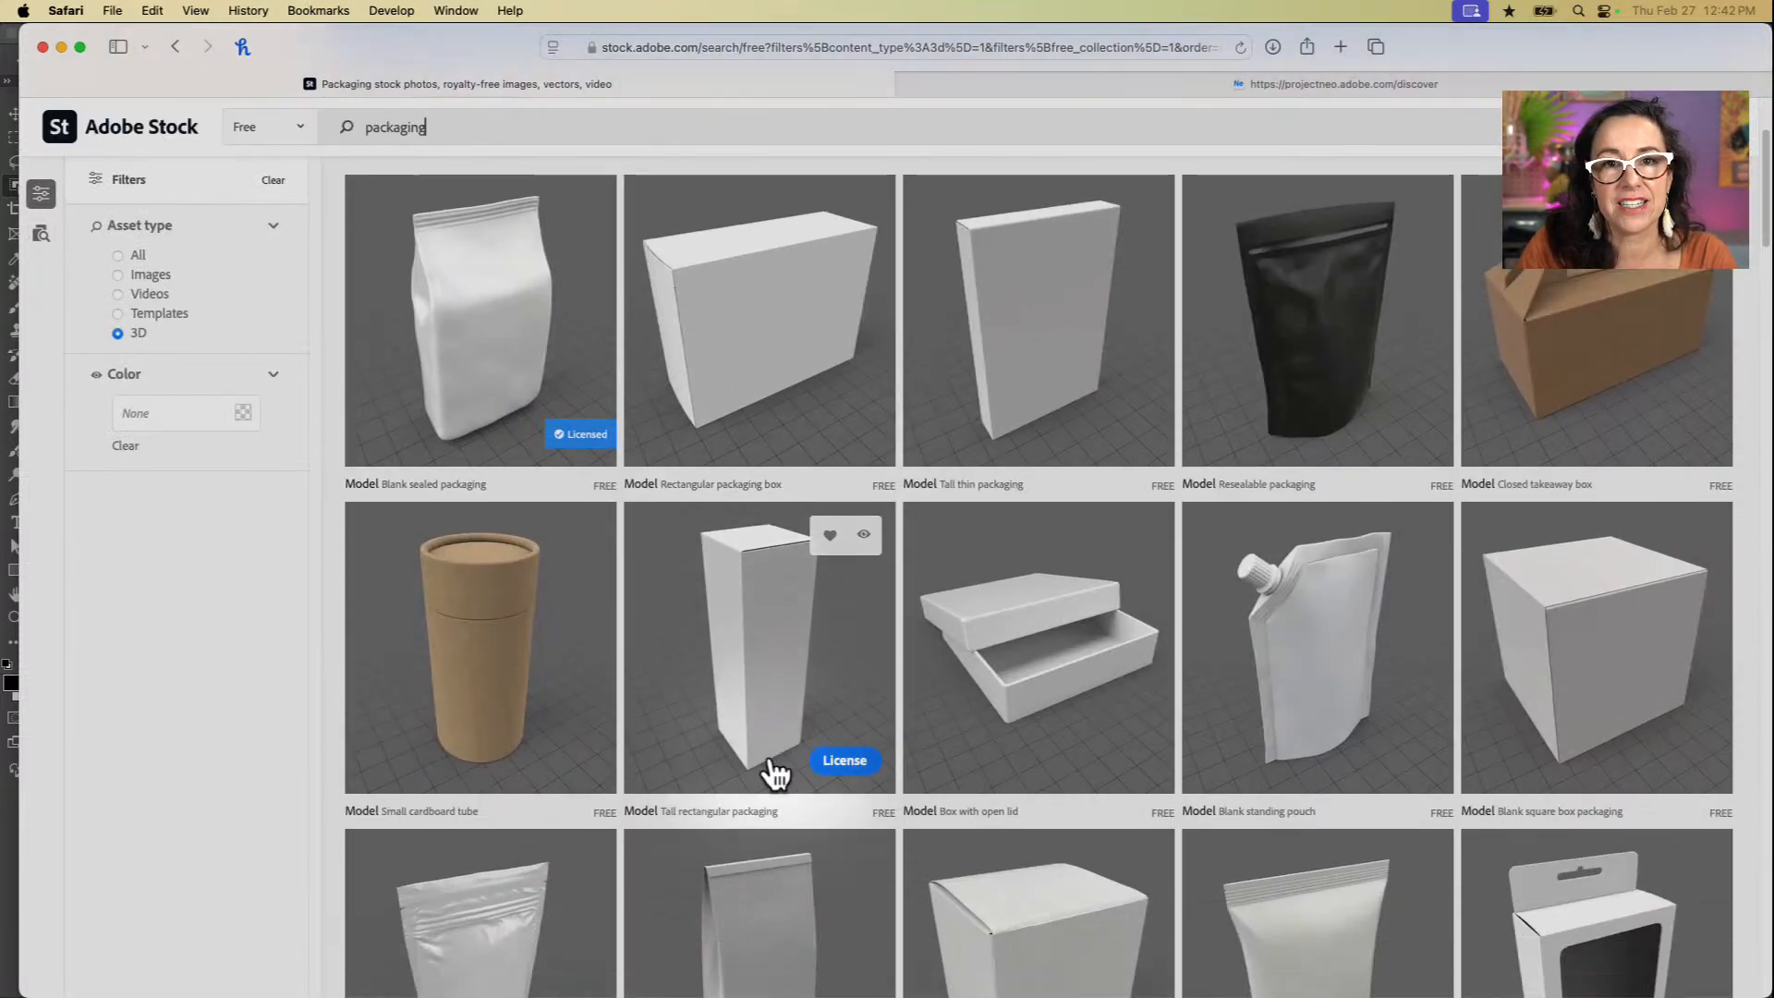
{"action": "scroll", "coordinate": [774, 774], "scroll_direction": "down", "scroll_amount": 10}
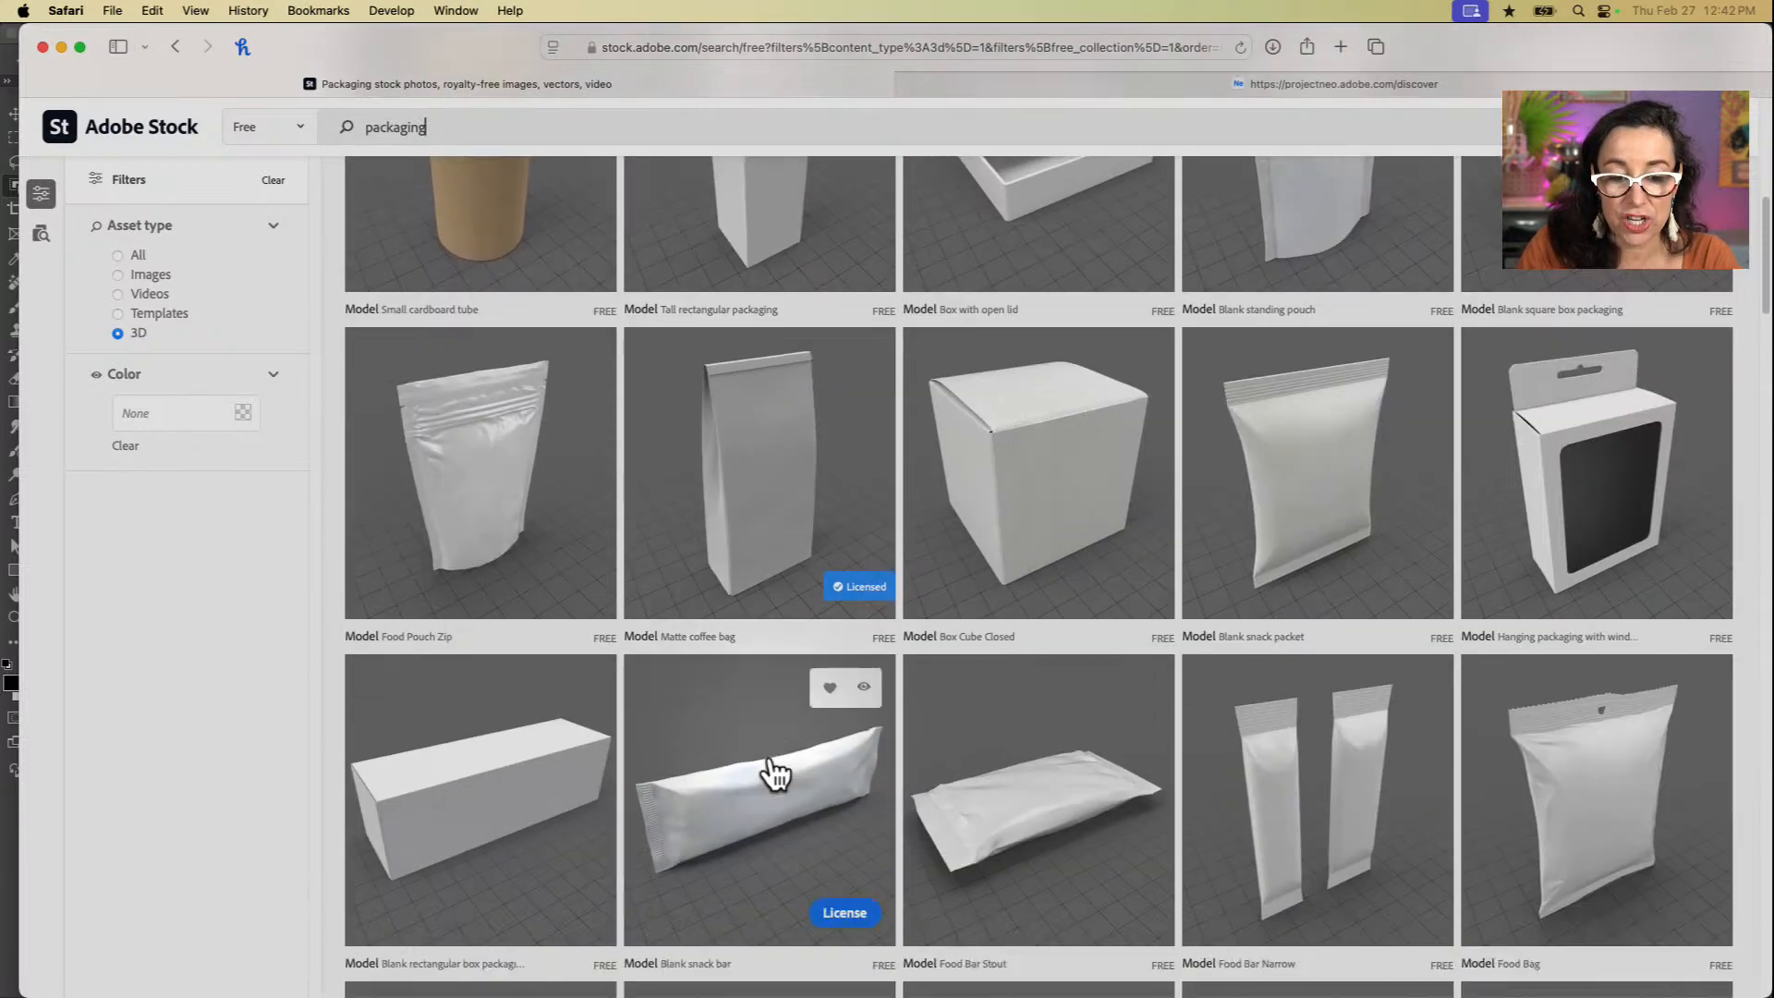
{"action": "scroll", "coordinate": [774, 774], "scroll_direction": "down", "scroll_amount": 8}
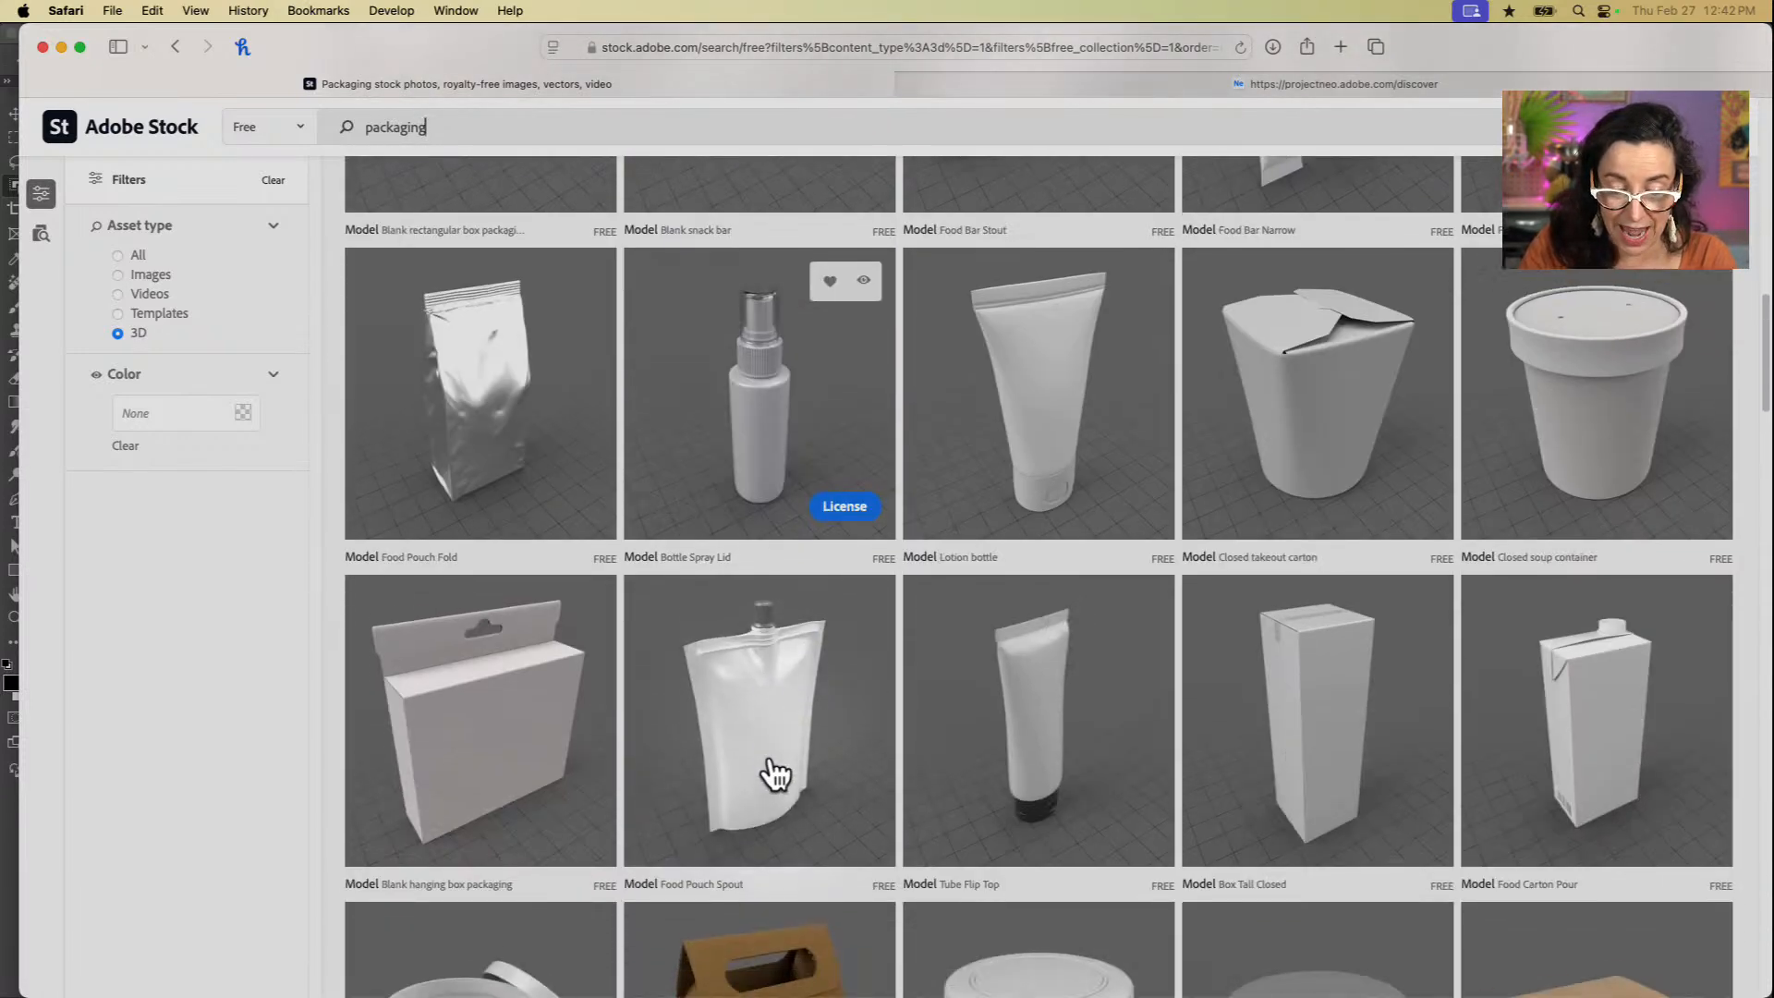
{"action": "scroll", "coordinate": [775, 775], "scroll_direction": "down", "scroll_amount": 2}
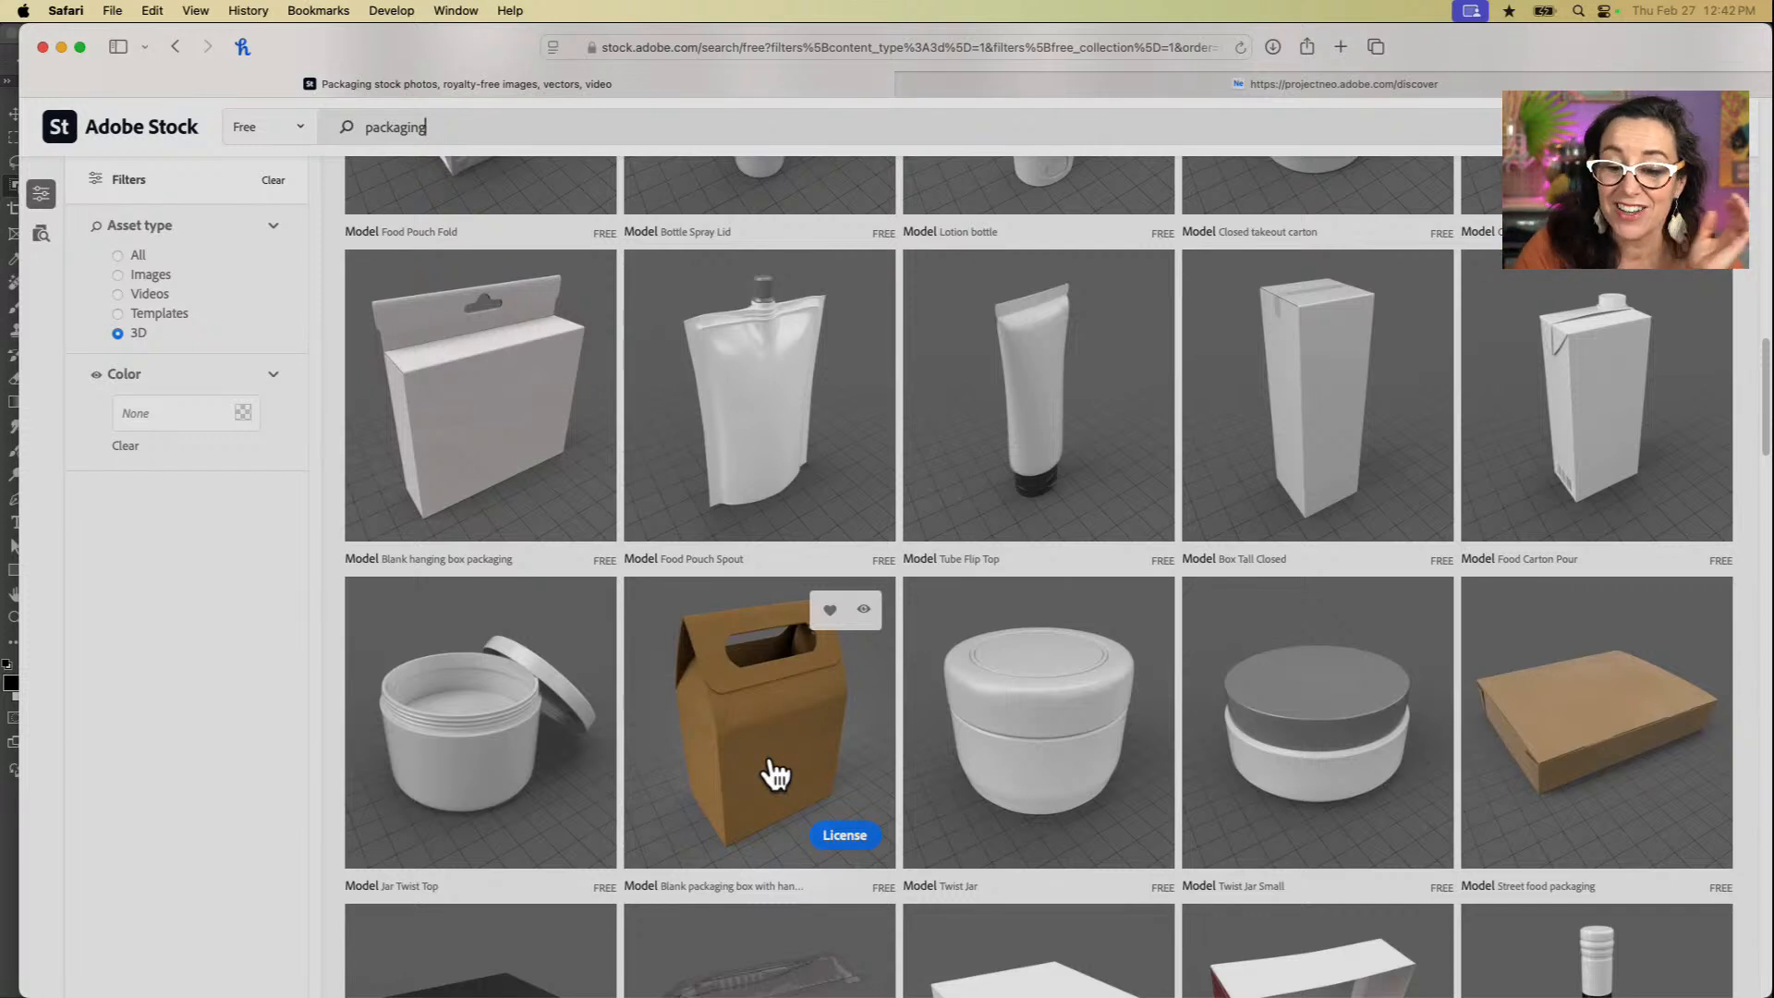
{"action": "scroll", "coordinate": [774, 774], "scroll_direction": "down", "scroll_amount": 15}
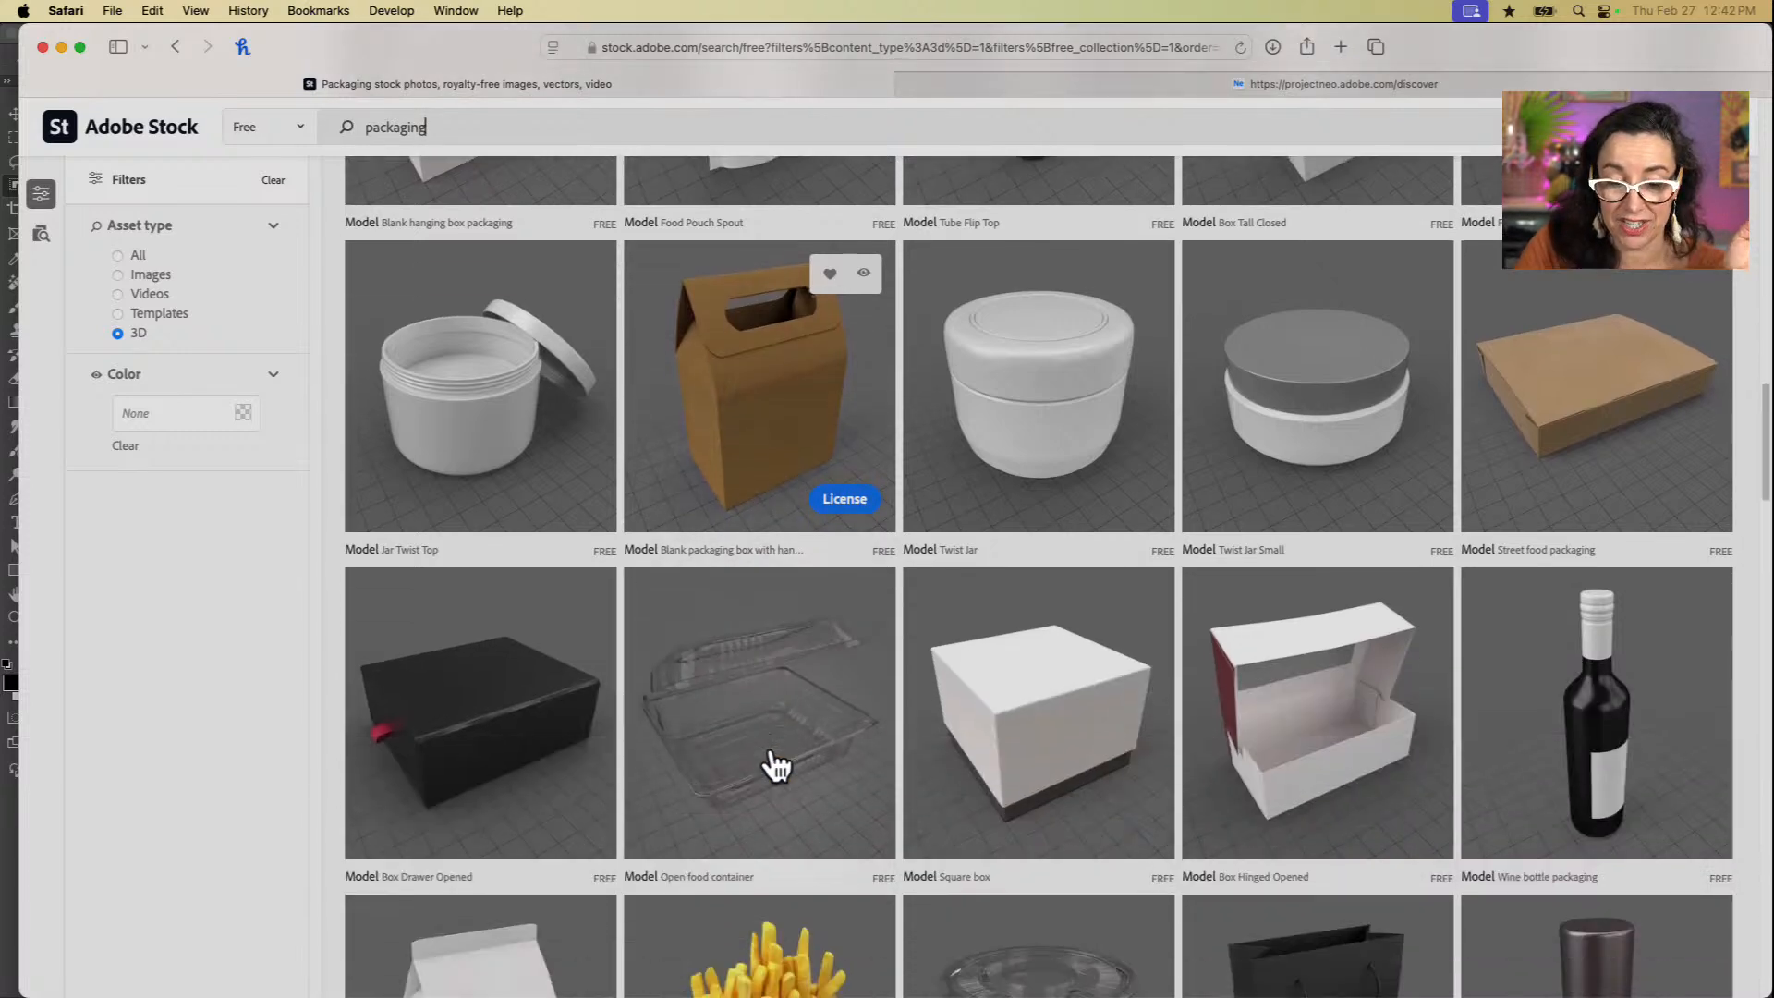
{"action": "scroll", "coordinate": [774, 765], "scroll_direction": "down", "scroll_amount": 2}
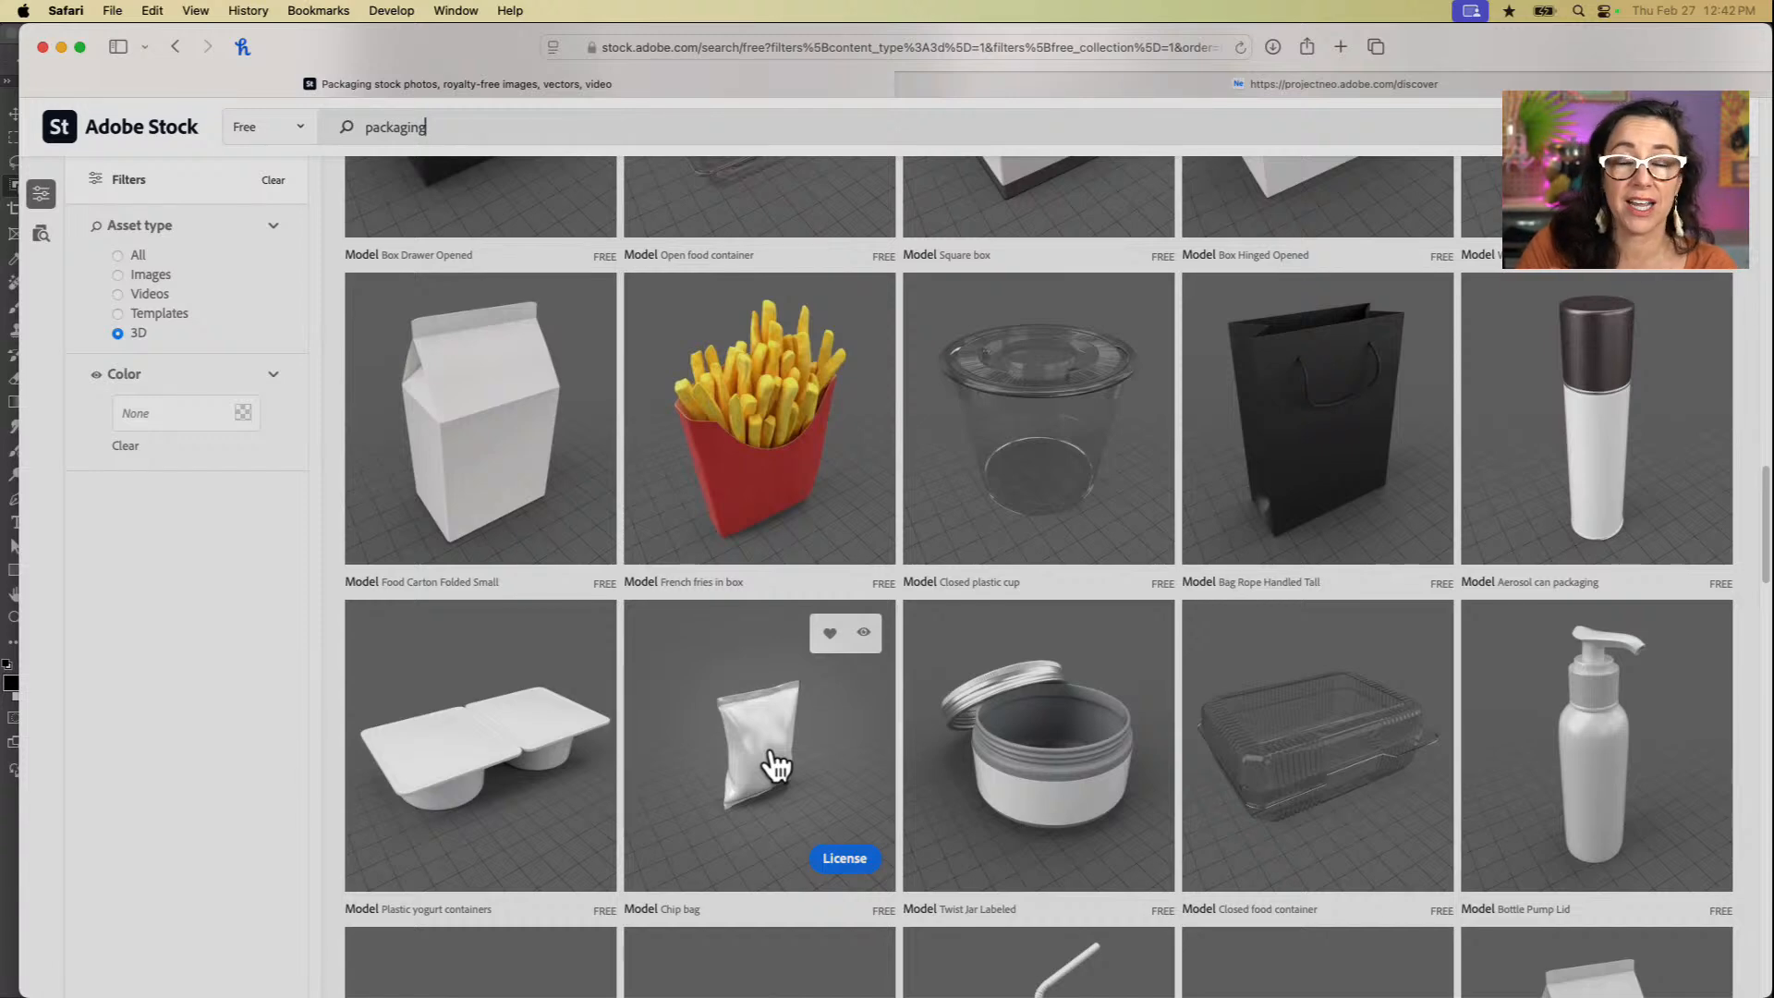
{"action": "scroll", "coordinate": [774, 765], "scroll_direction": "down", "scroll_amount": 6}
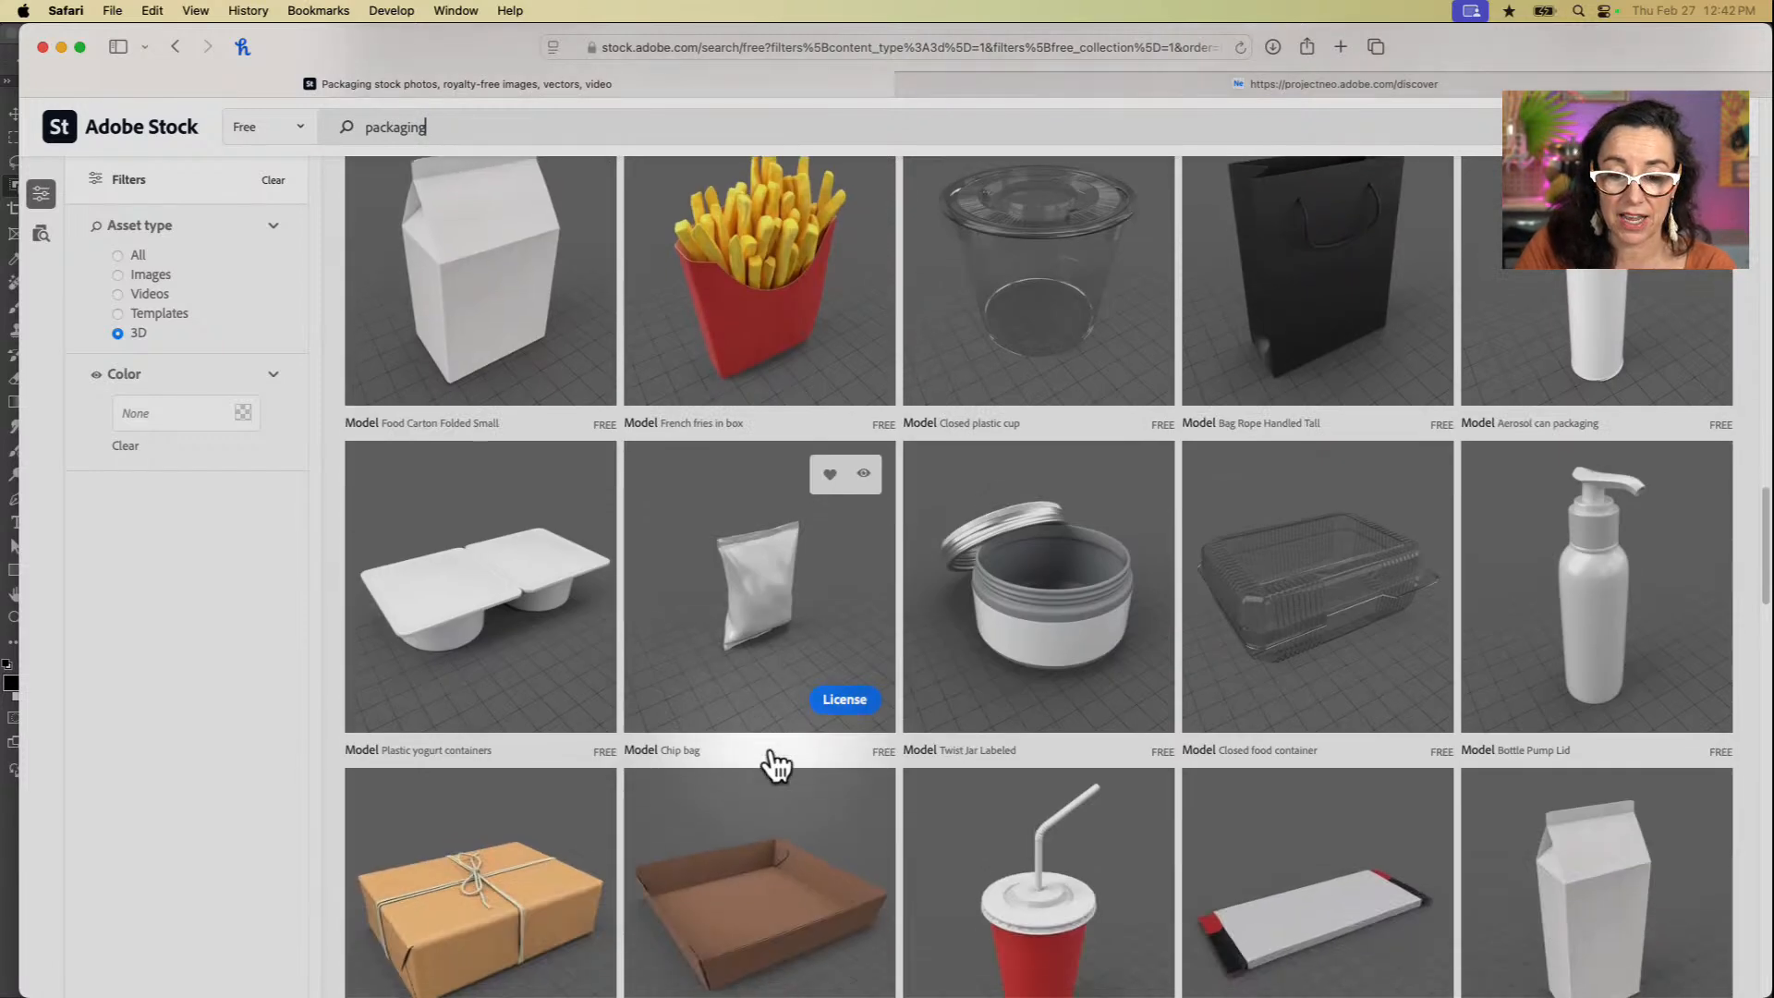
{"action": "scroll", "coordinate": [774, 765], "scroll_direction": "down", "scroll_amount": 10}
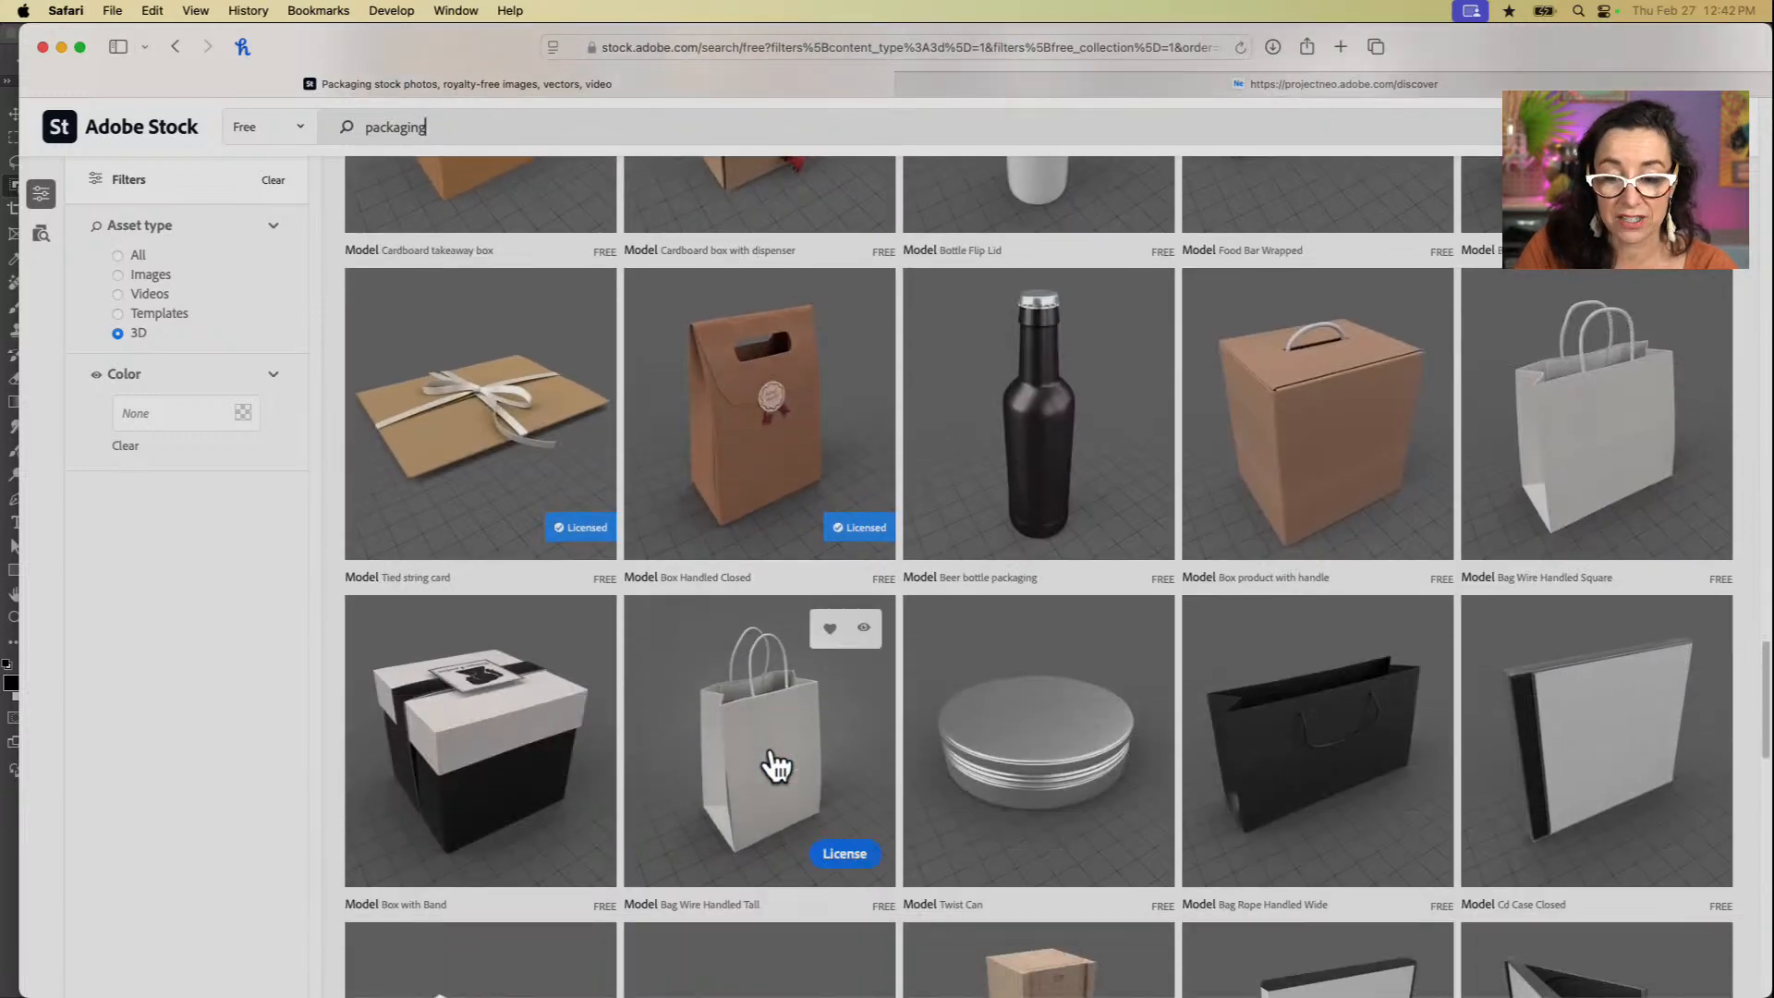
{"action": "scroll", "coordinate": [775, 765], "scroll_direction": "up", "scroll_amount": 10}
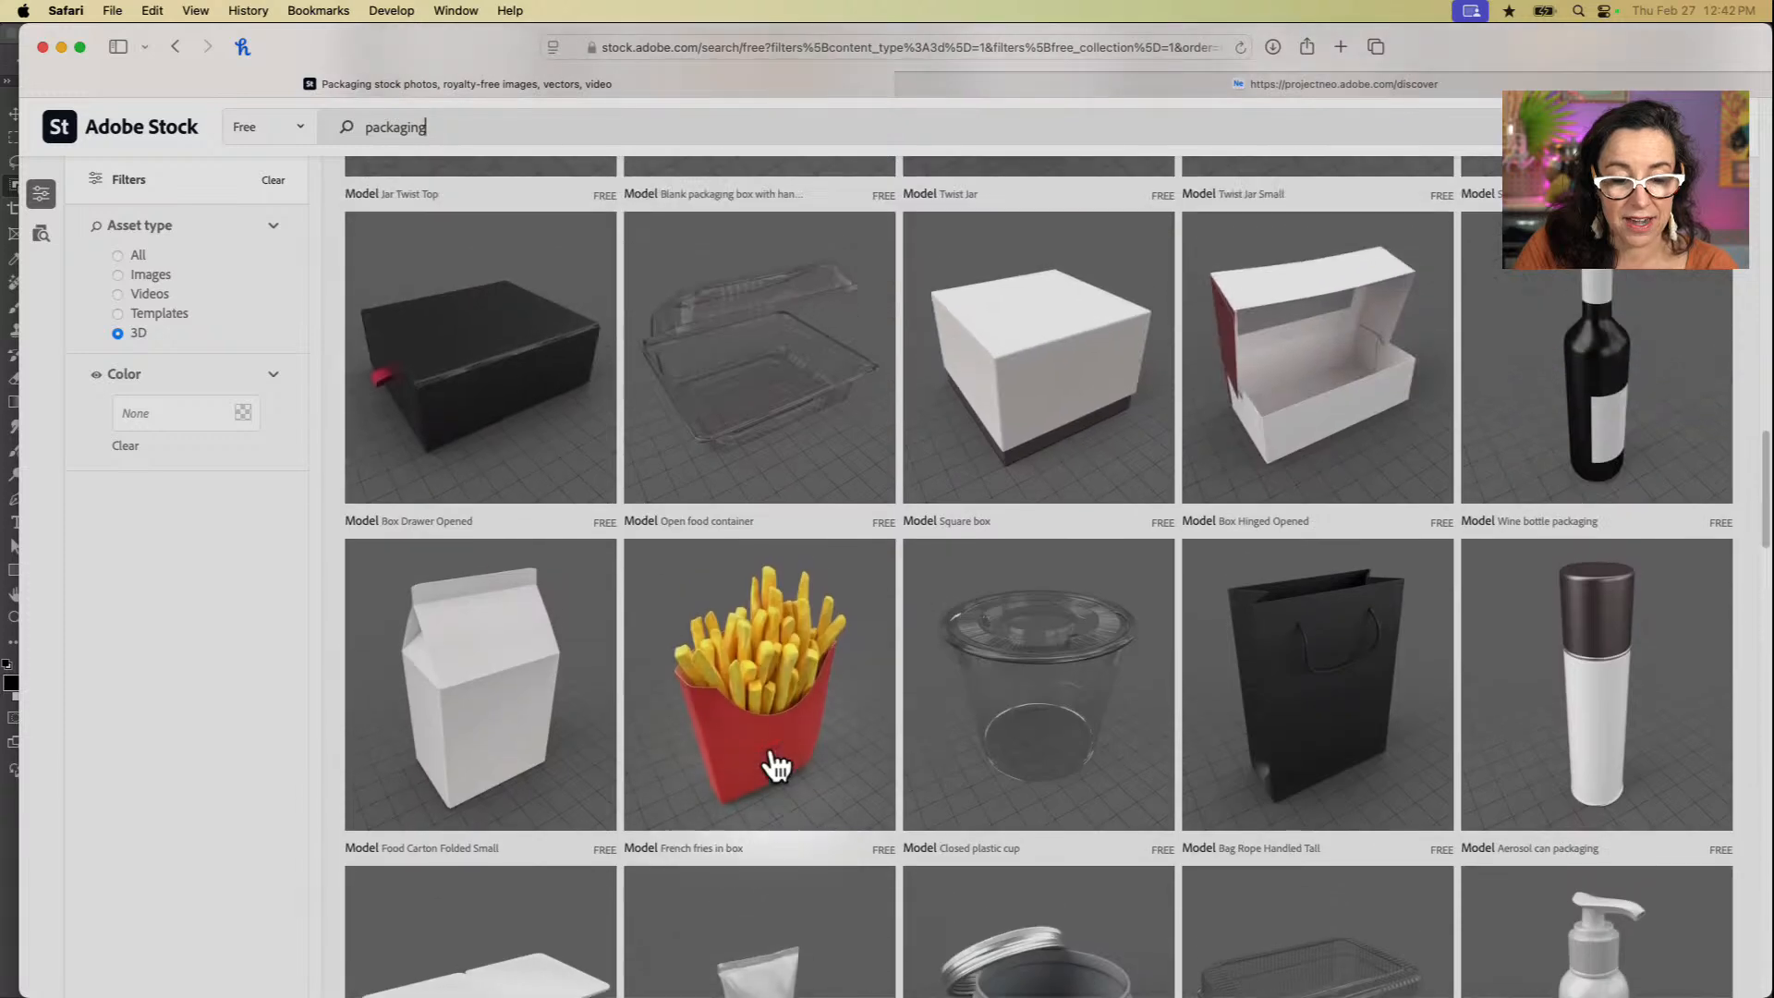
{"action": "scroll", "coordinate": [774, 765], "scroll_direction": "up", "scroll_amount": 10}
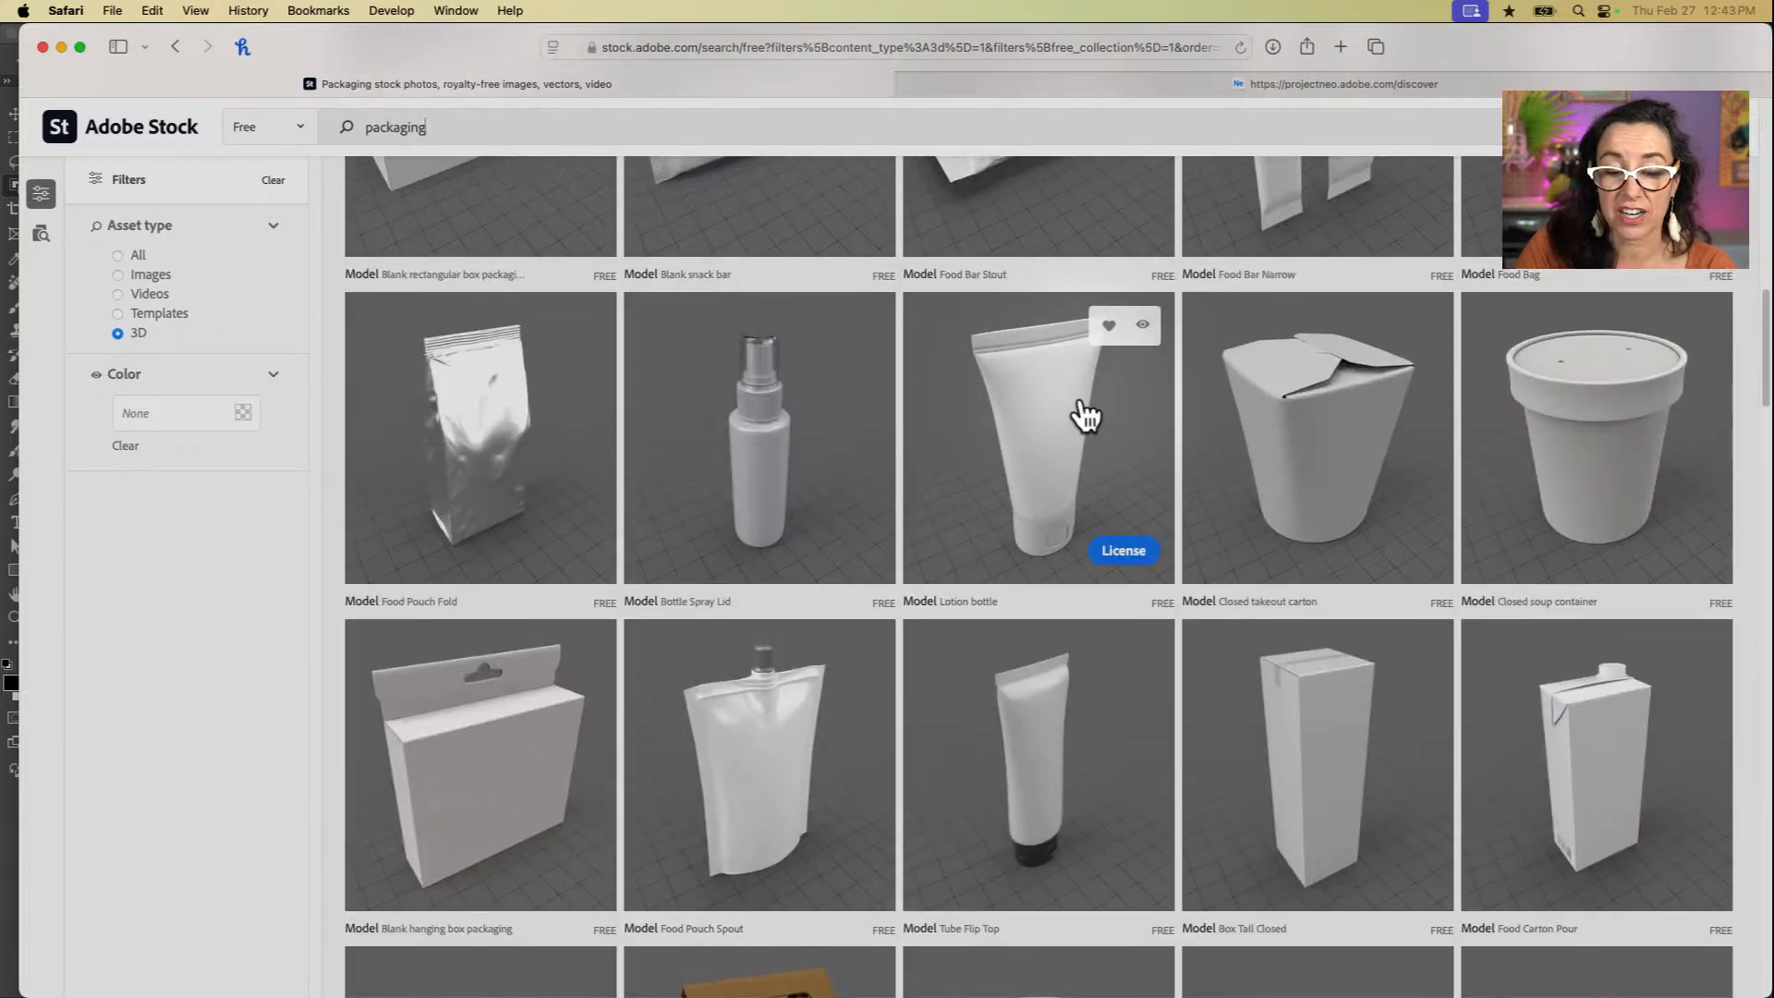
{"action": "scroll", "coordinate": [1086, 417], "scroll_direction": "up", "scroll_amount": 10}
{"action": "scroll", "coordinate": [1085, 417], "scroll_direction": "up", "scroll_amount": 3}
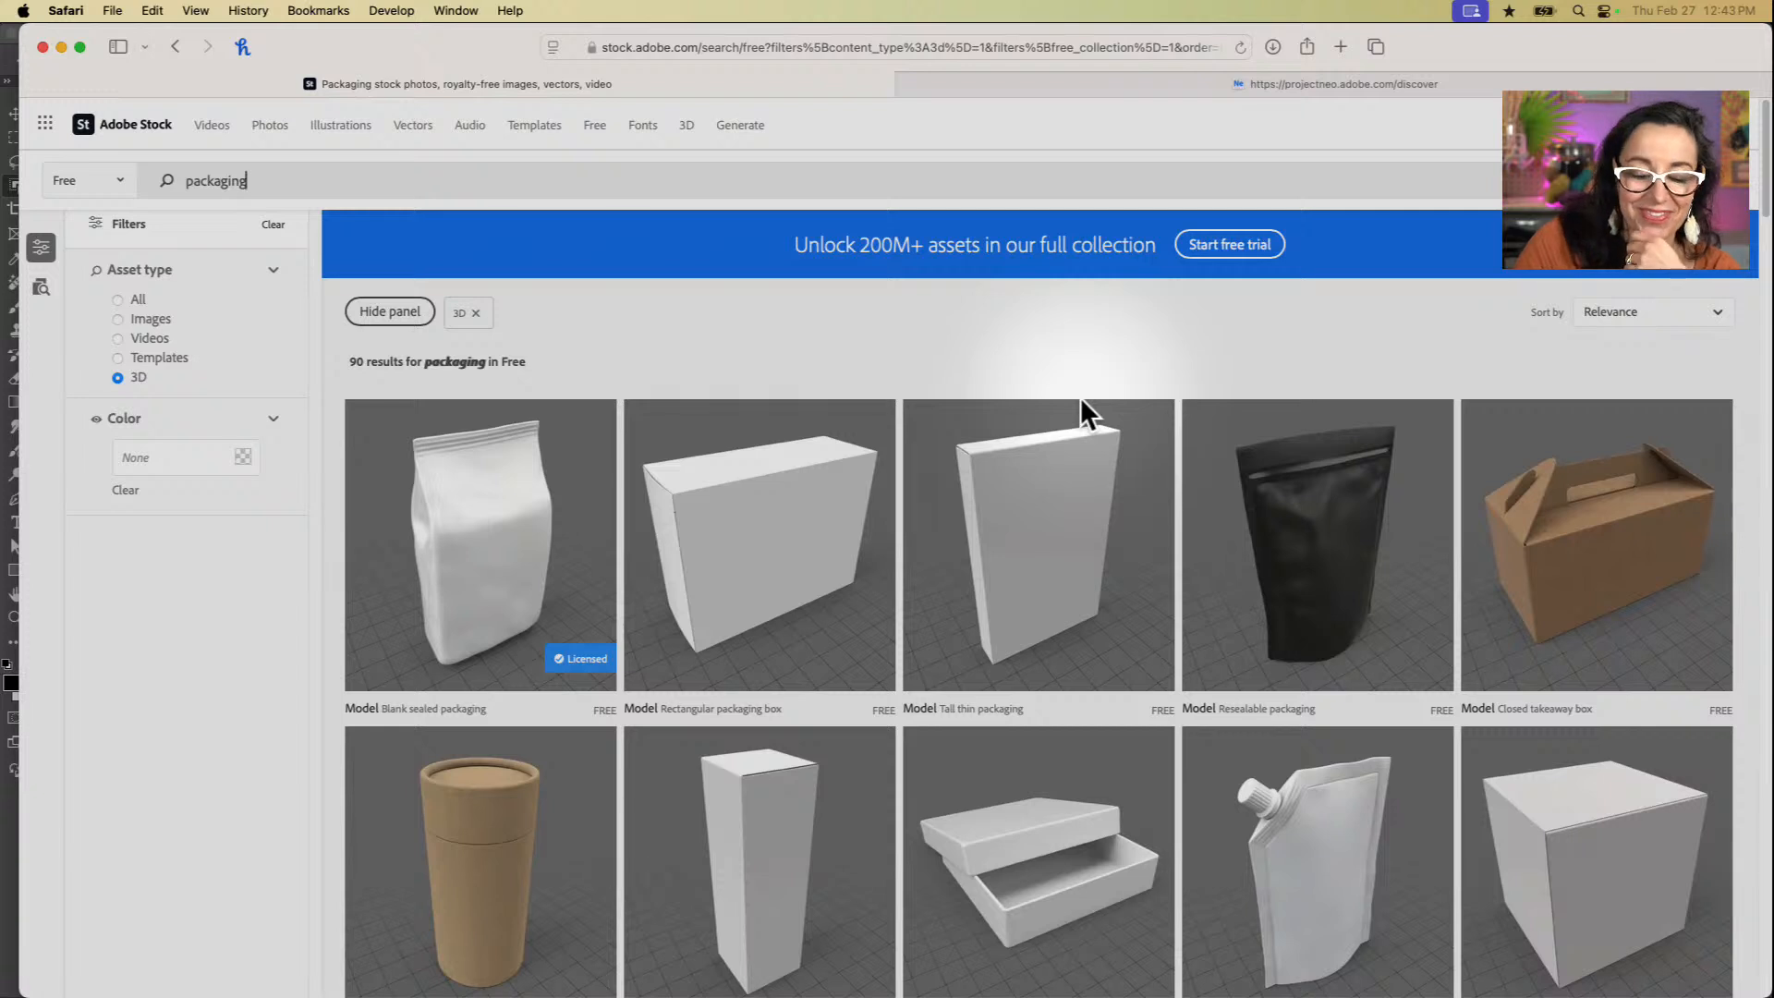
{"action": "scroll", "coordinate": [1065, 560], "scroll_direction": "down", "scroll_amount": 1}
{"action": "scroll", "coordinate": [1066, 560], "scroll_direction": "up", "scroll_amount": 1}
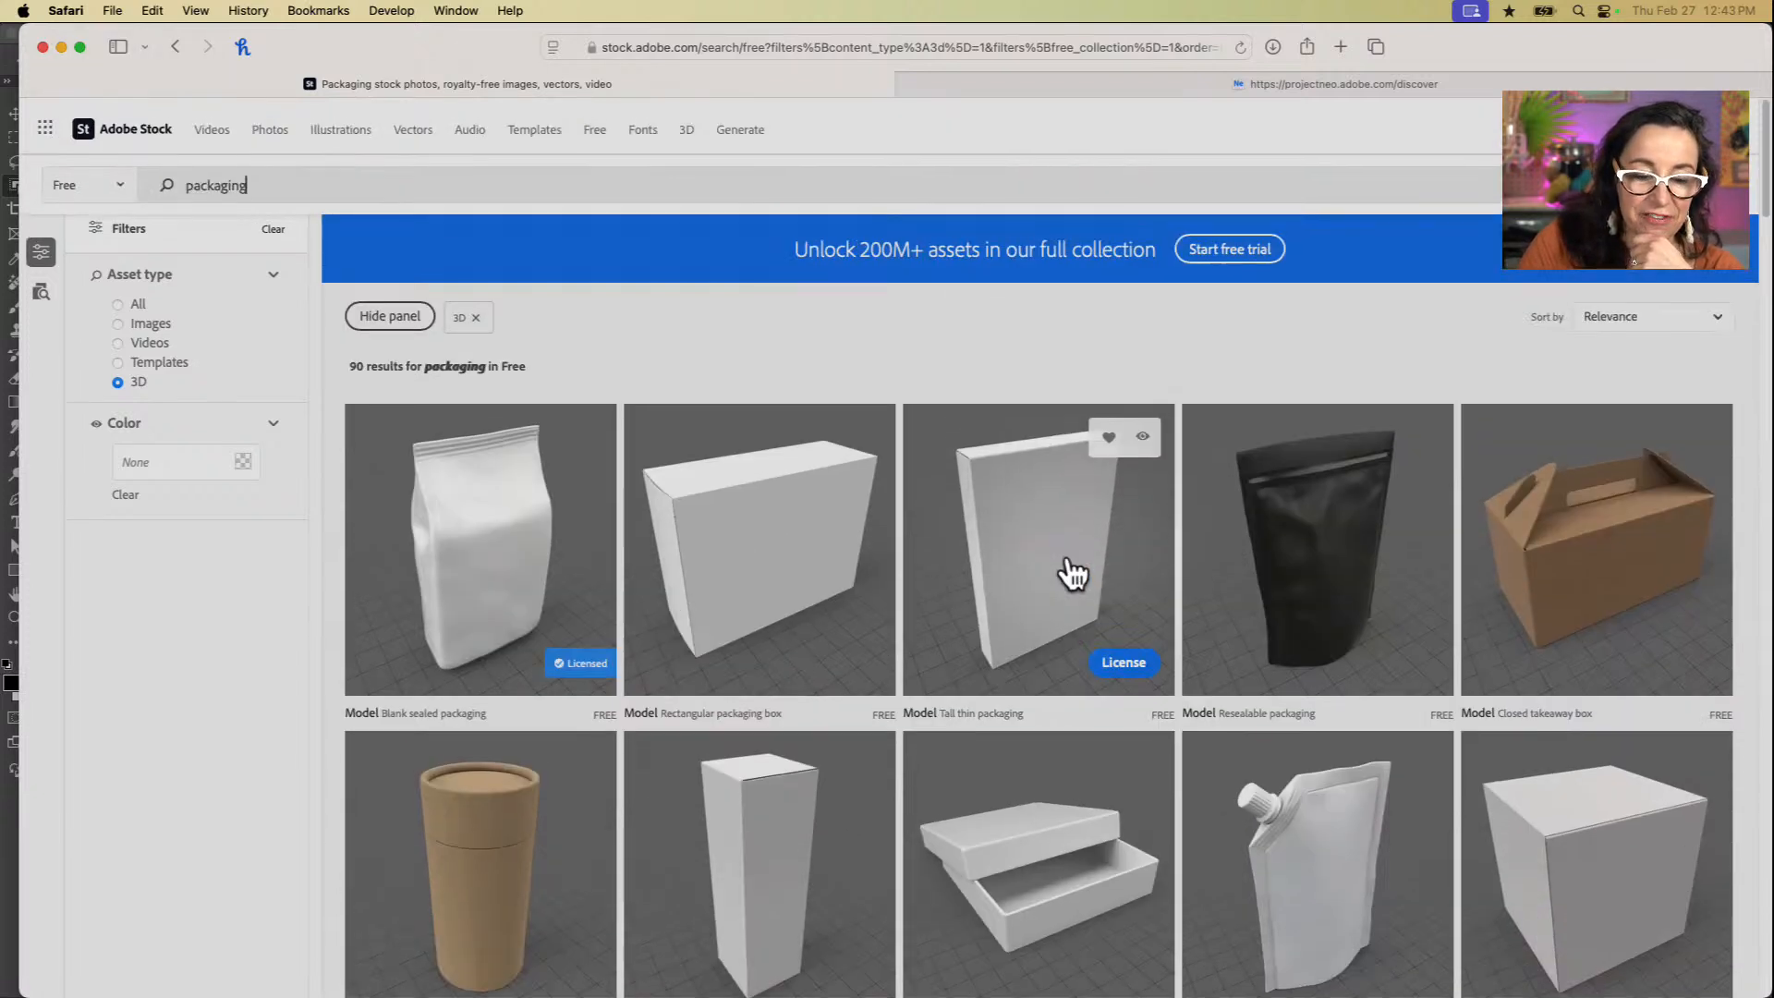
Step: Replace the search term with "bottles" and search the free 3D assets
{"action": "key", "text": "super+a"}
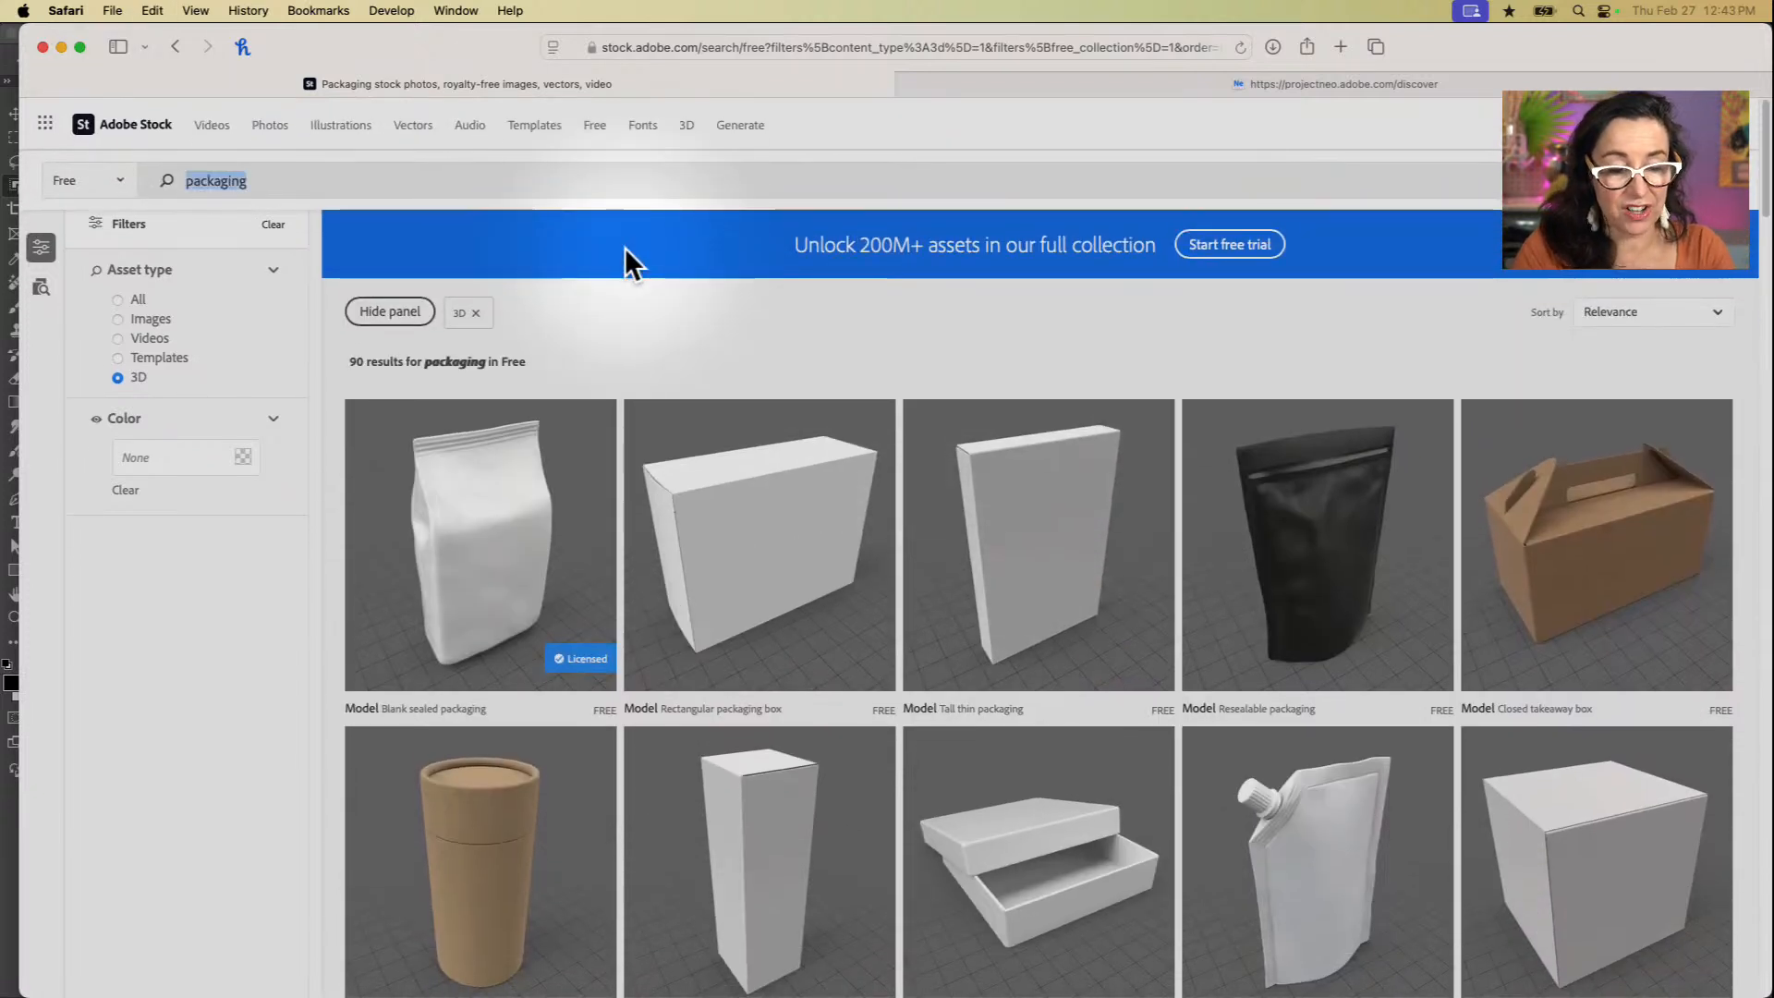
{"action": "type", "text": "bottles"}
{"action": "key", "text": "Return"}
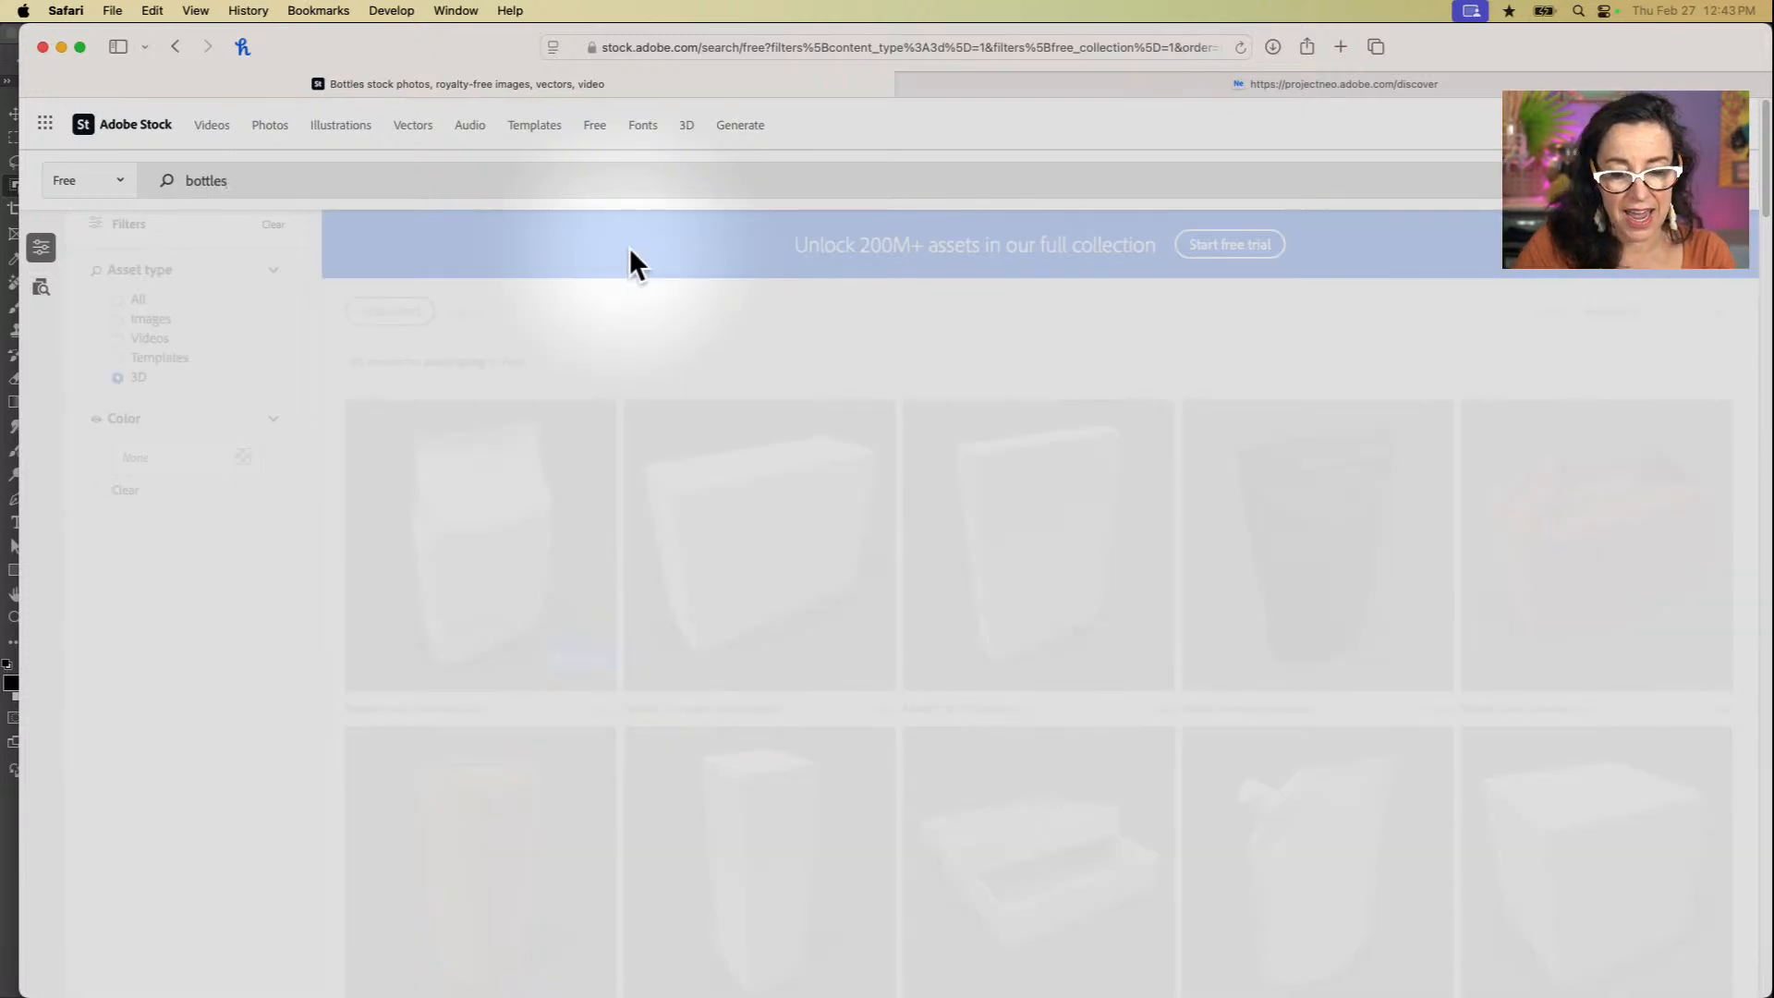
Step: Look through the free 3D bottle models, including the vintage perfume bottle and the clamp top bottle
{"action": "scroll", "coordinate": [878, 752], "scroll_direction": "down", "scroll_amount": 3}
{"action": "scroll", "coordinate": [878, 752], "scroll_direction": "down", "scroll_amount": 10}
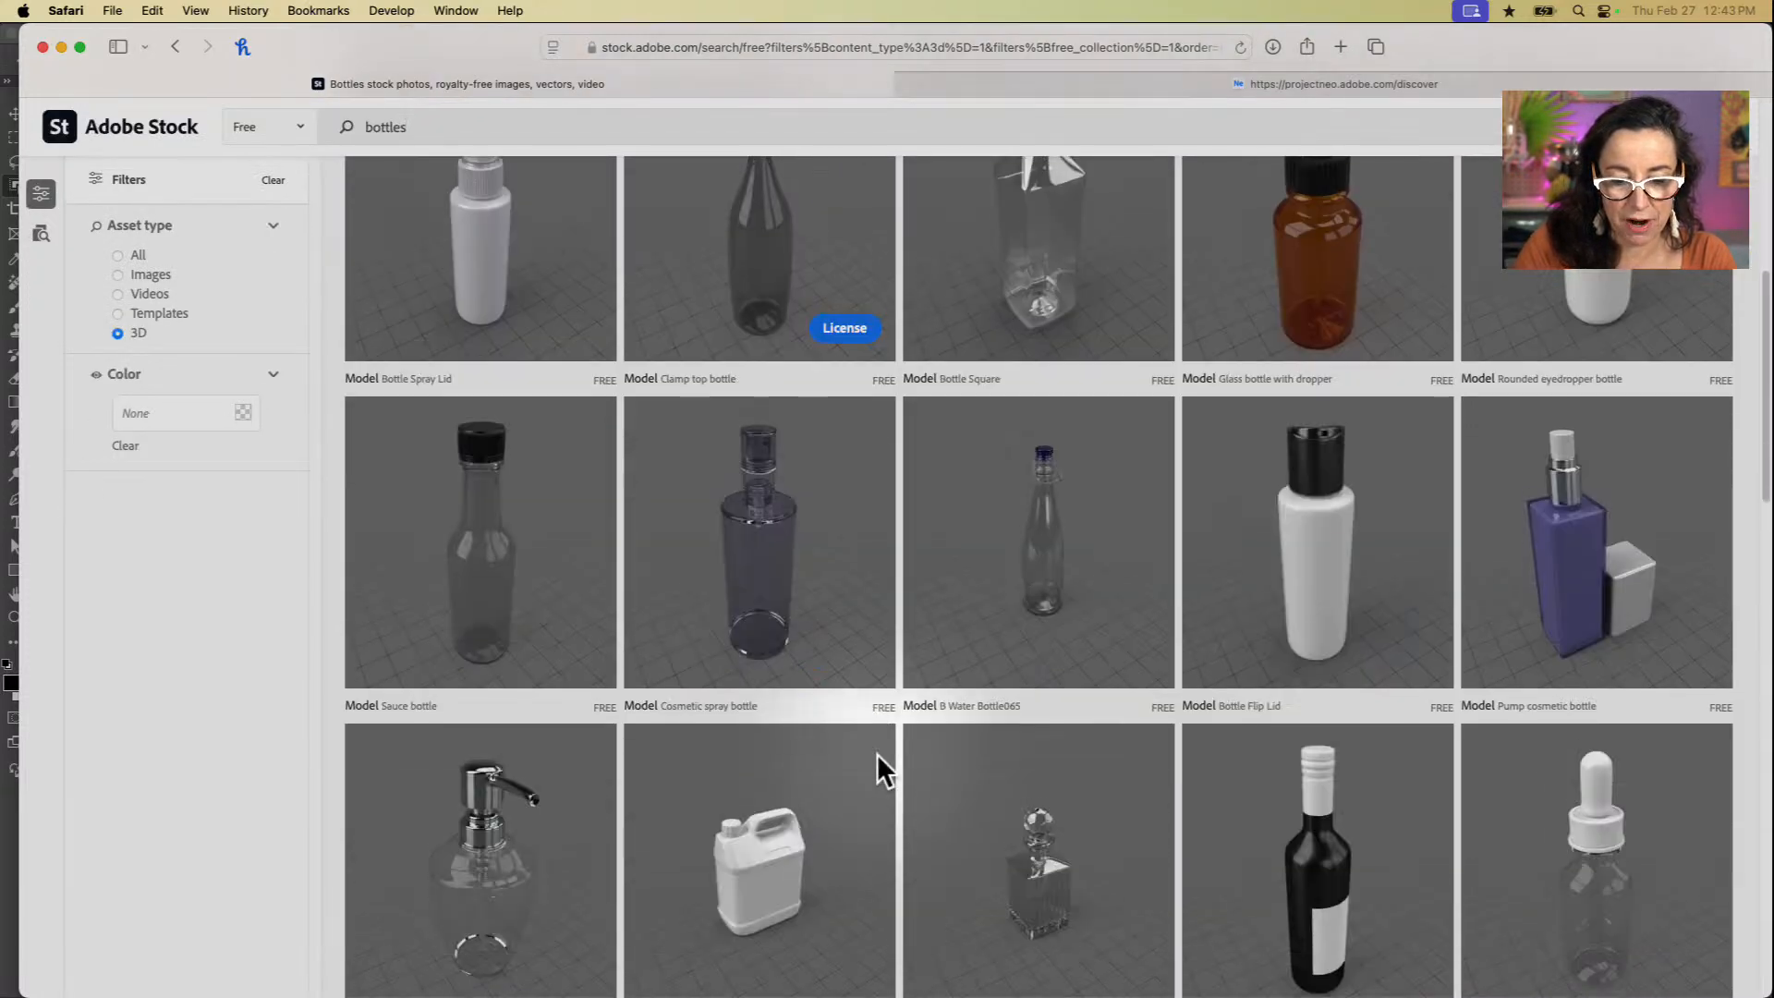
{"action": "scroll", "coordinate": [877, 752], "scroll_direction": "down", "scroll_amount": 3}
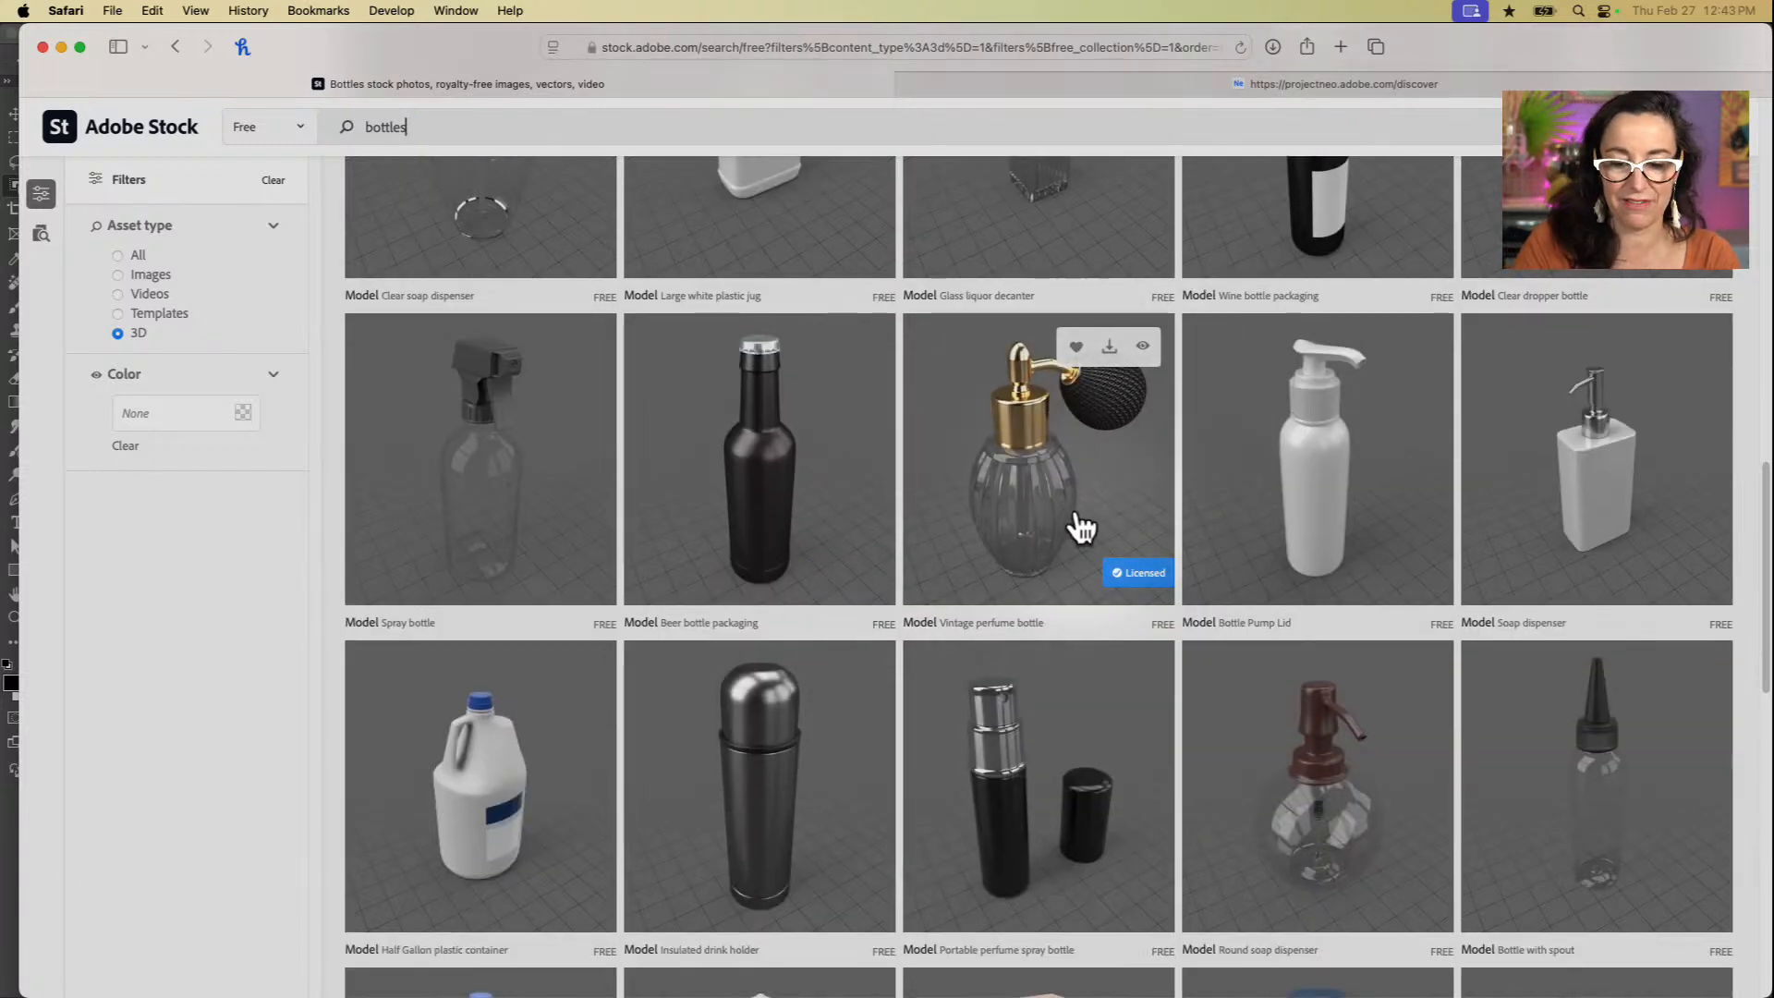
{"action": "scroll", "coordinate": [1082, 526], "scroll_direction": "up", "scroll_amount": 3}
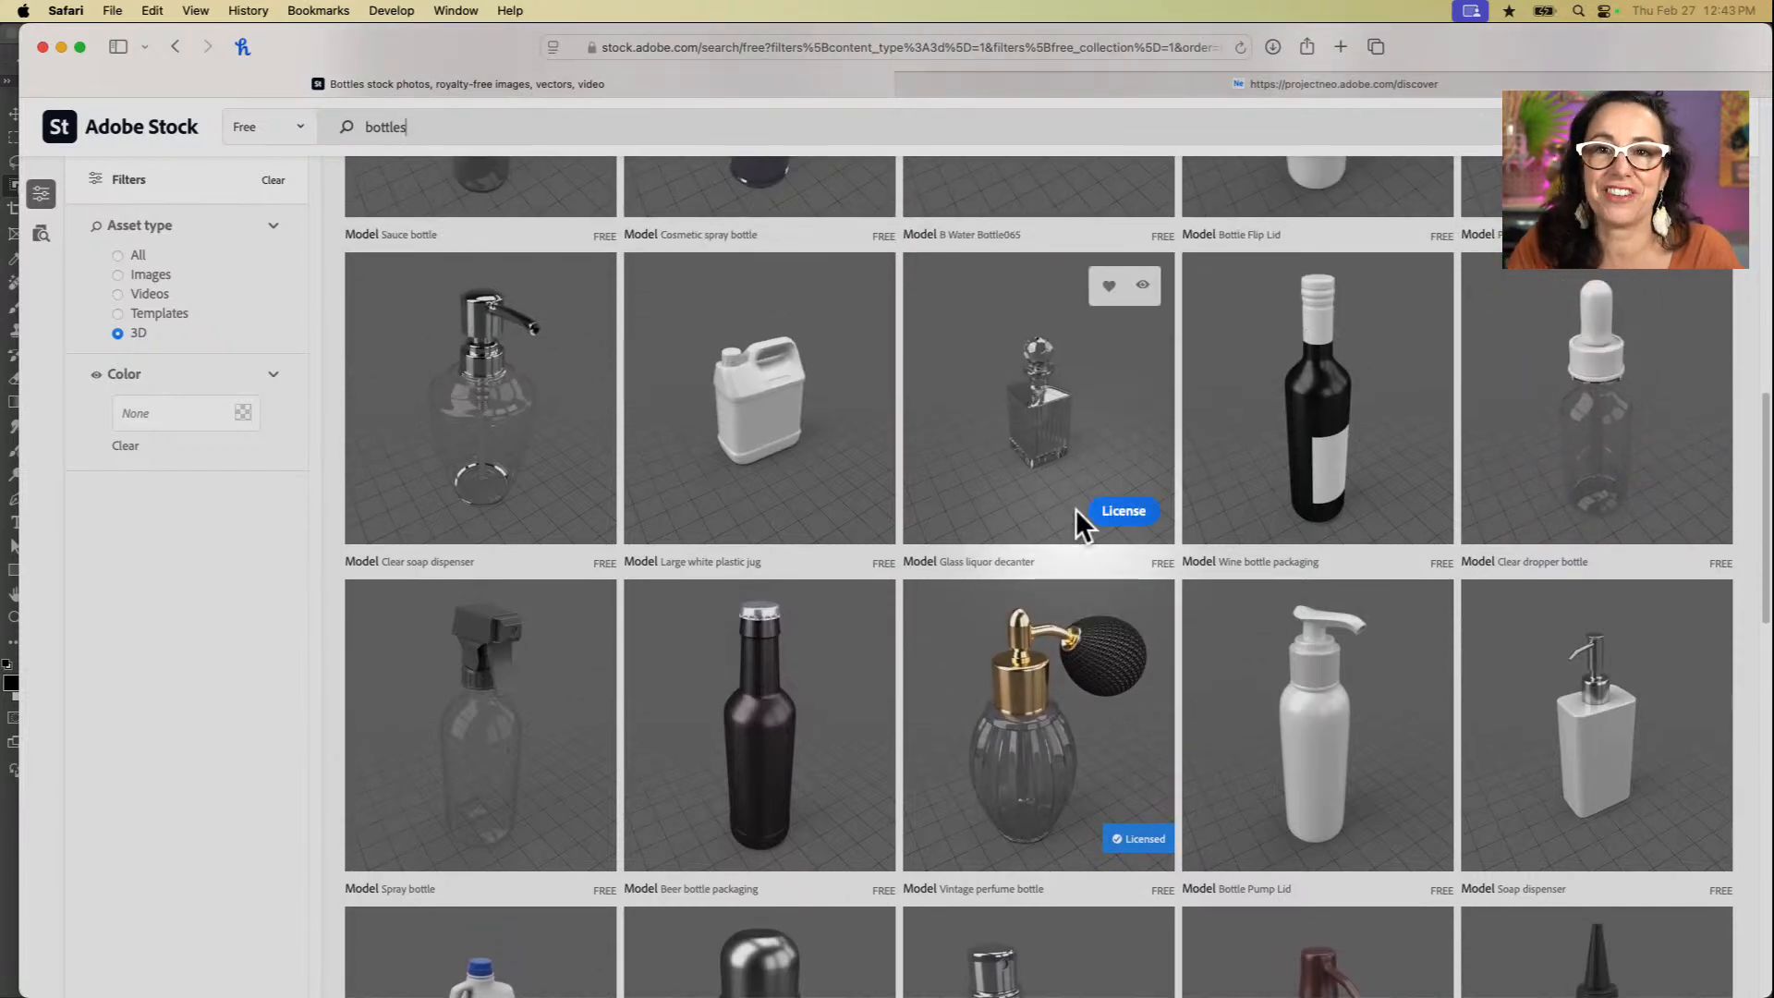
{"action": "scroll", "coordinate": [1076, 508], "scroll_direction": "up", "scroll_amount": 10}
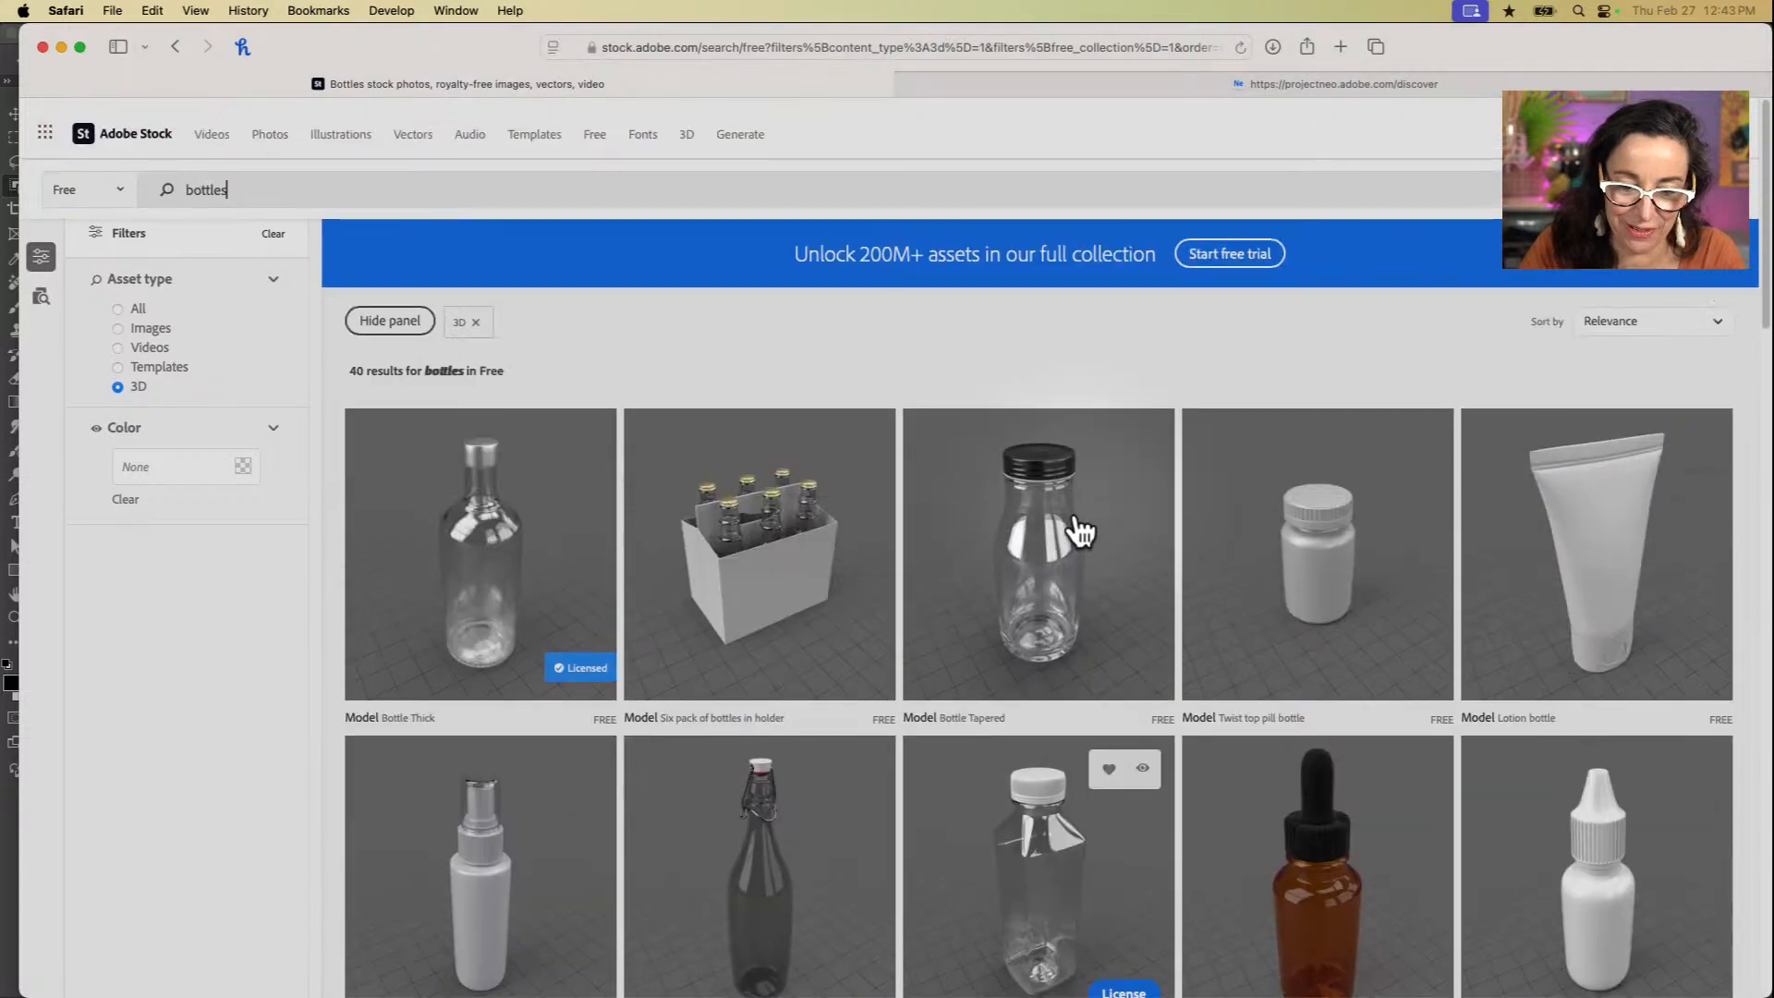
{"action": "scroll", "coordinate": [1079, 530], "scroll_direction": "down", "scroll_amount": 10}
{"action": "scroll", "coordinate": [1080, 531], "scroll_direction": "up", "scroll_amount": 6}
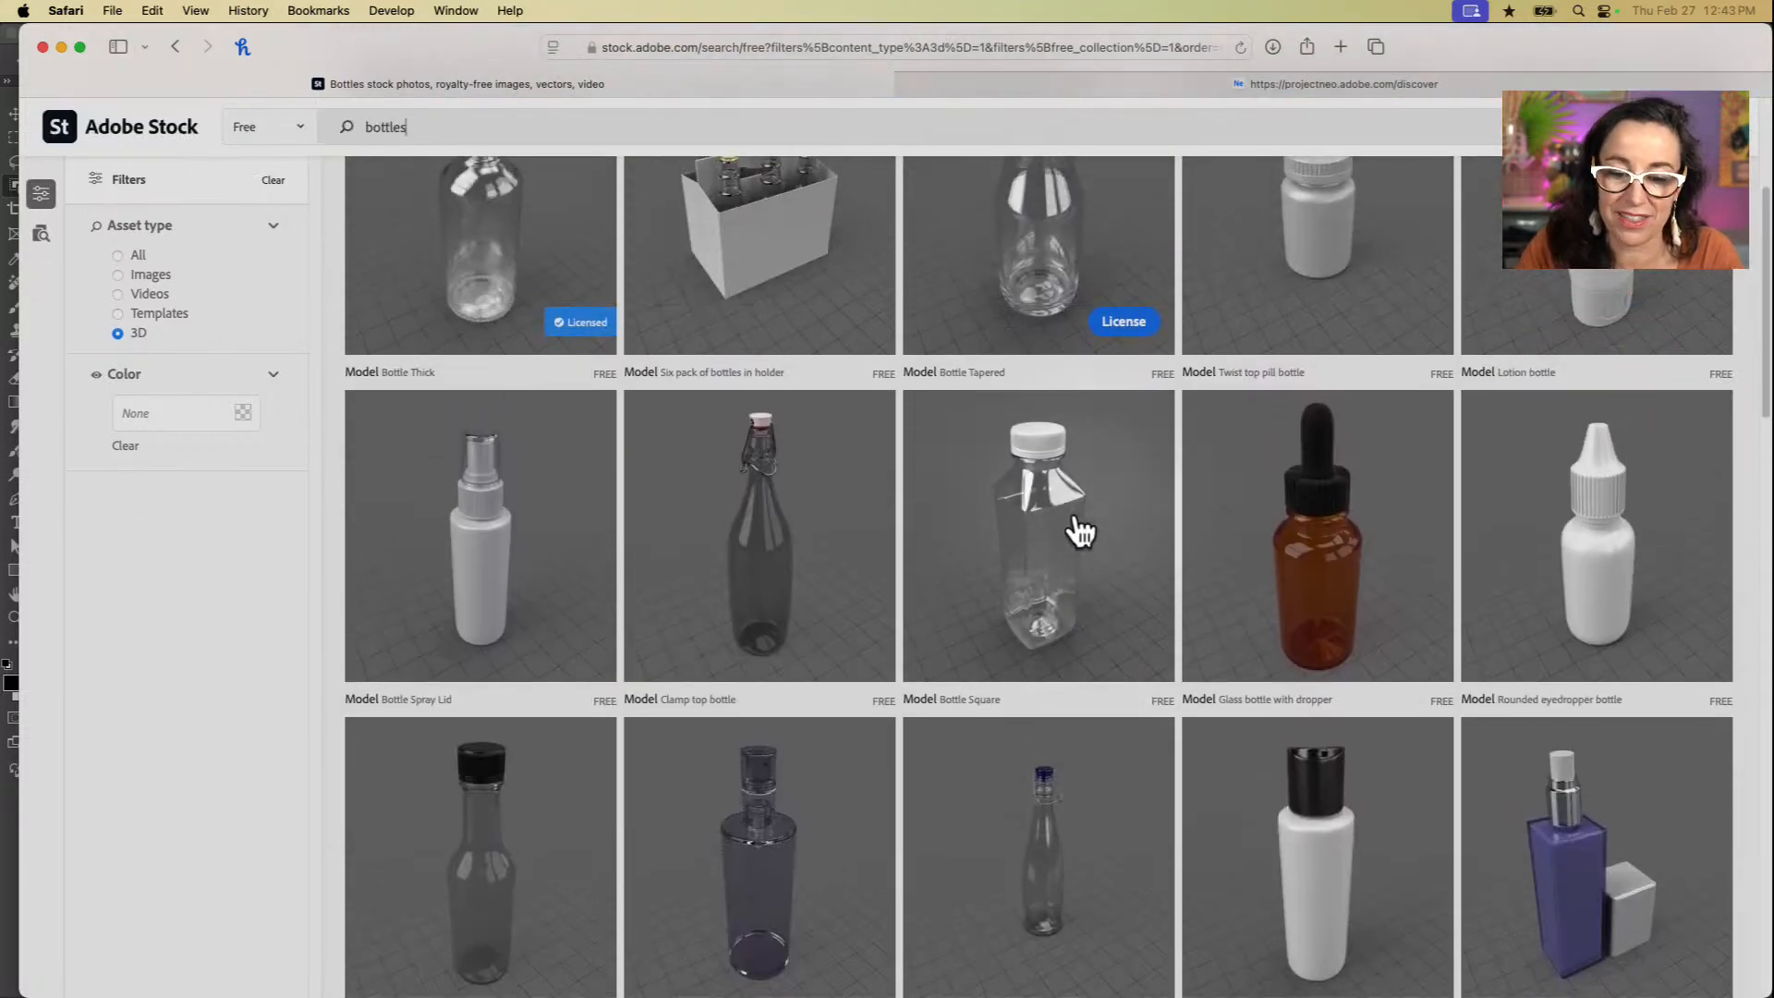
{"action": "mouse_move", "coordinate": [1079, 530]}
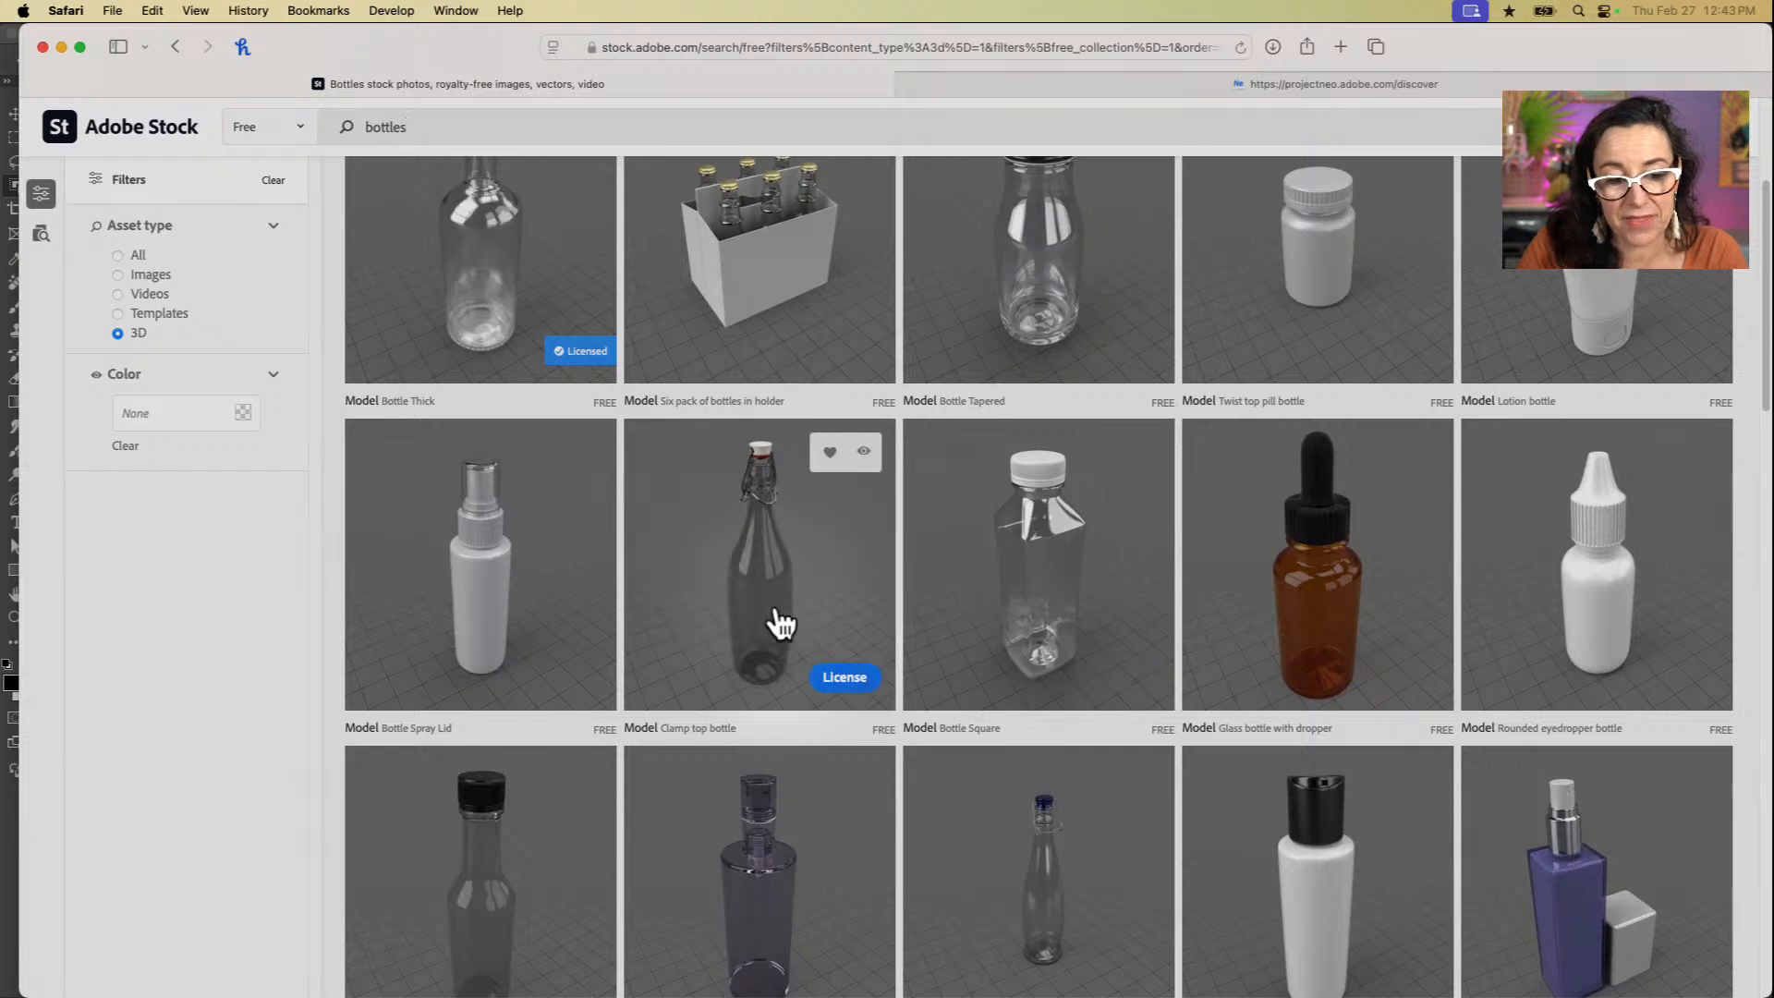
{"action": "scroll", "coordinate": [781, 624], "scroll_direction": "up", "scroll_amount": 5}
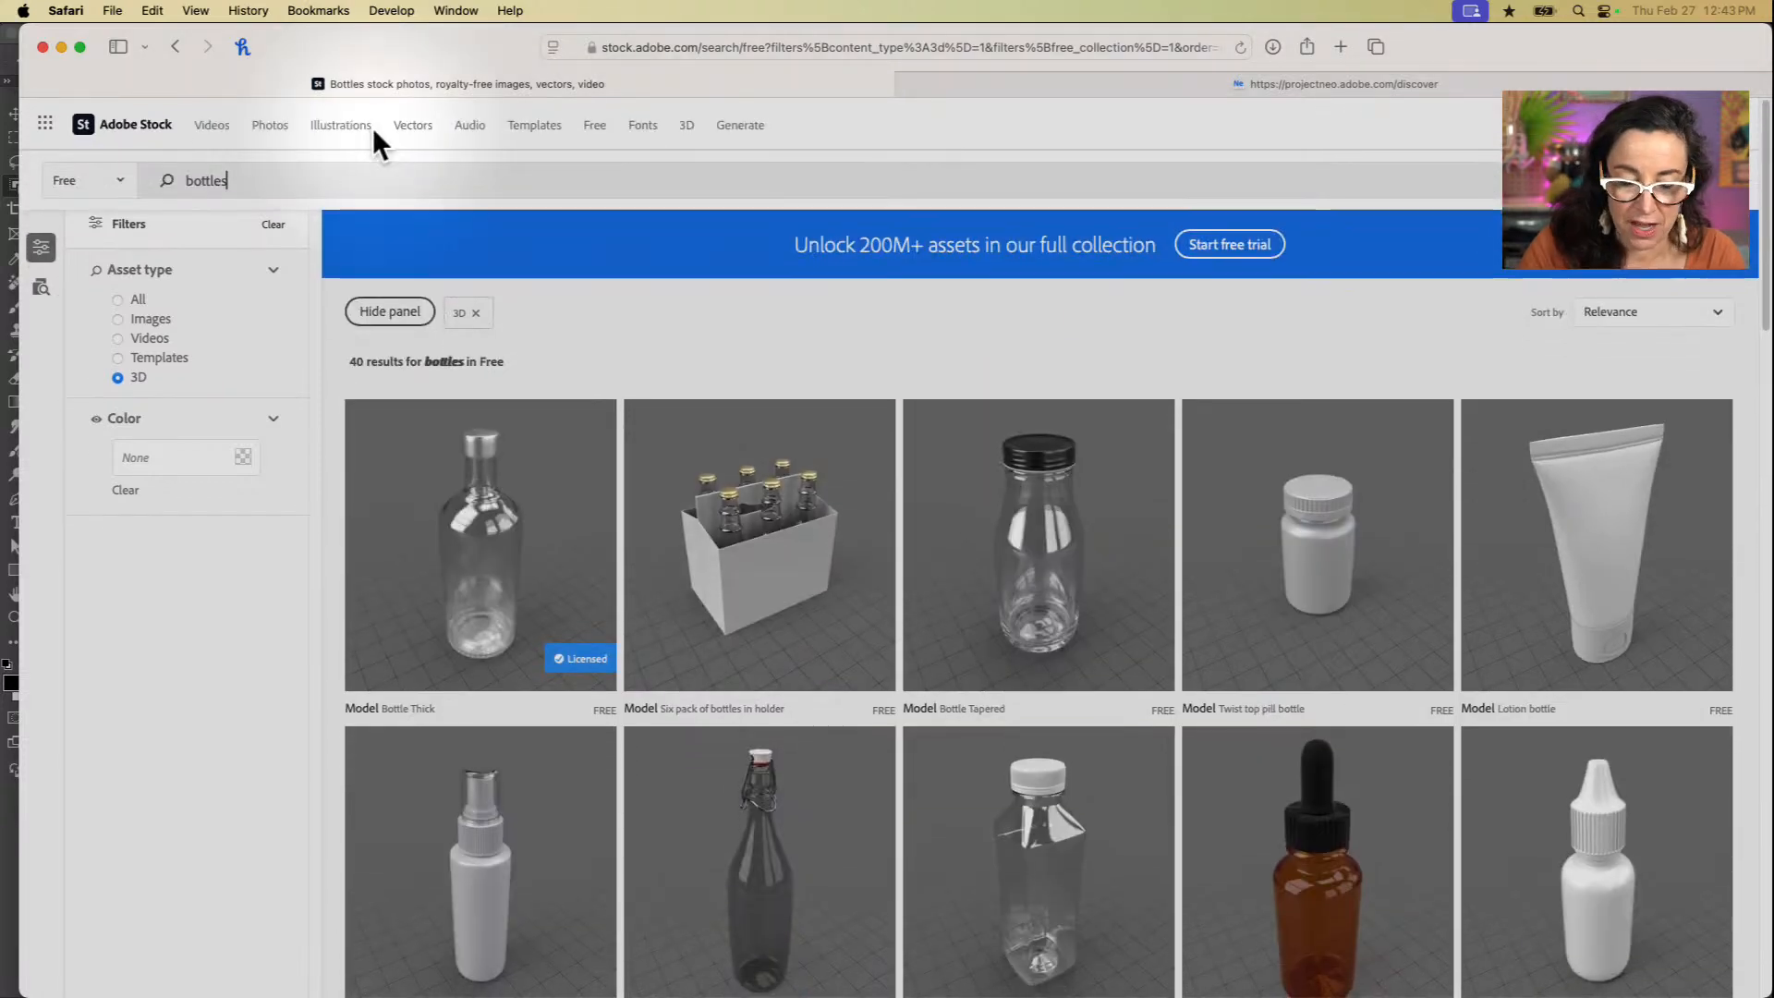
Step: Clear the search term and run an empty search to list all free 3D assets
{"action": "key", "text": "super+a"}
{"action": "key", "text": "BackSpace"}
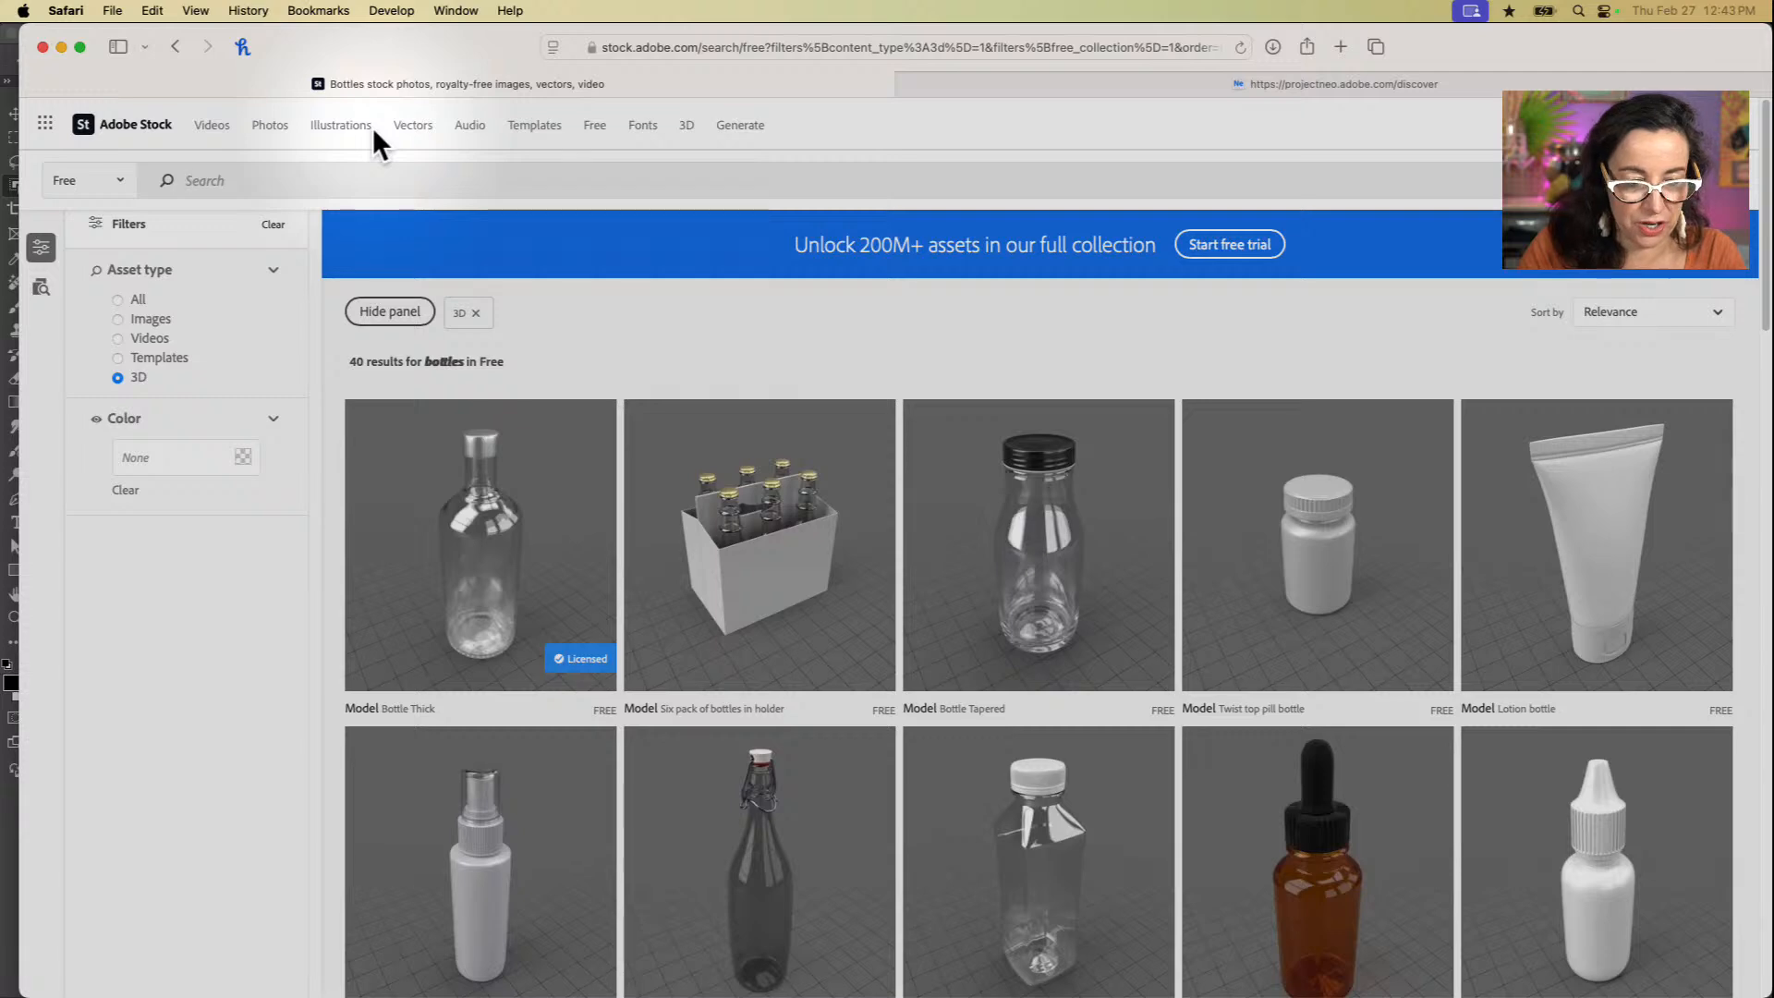
{"action": "key", "text": "Return"}
Step: Browse the full collection of free 3D assets, from anatomy models and packaging to plants, houses and landmarks
{"action": "scroll", "coordinate": [930, 713], "scroll_direction": "down", "scroll_amount": 5}
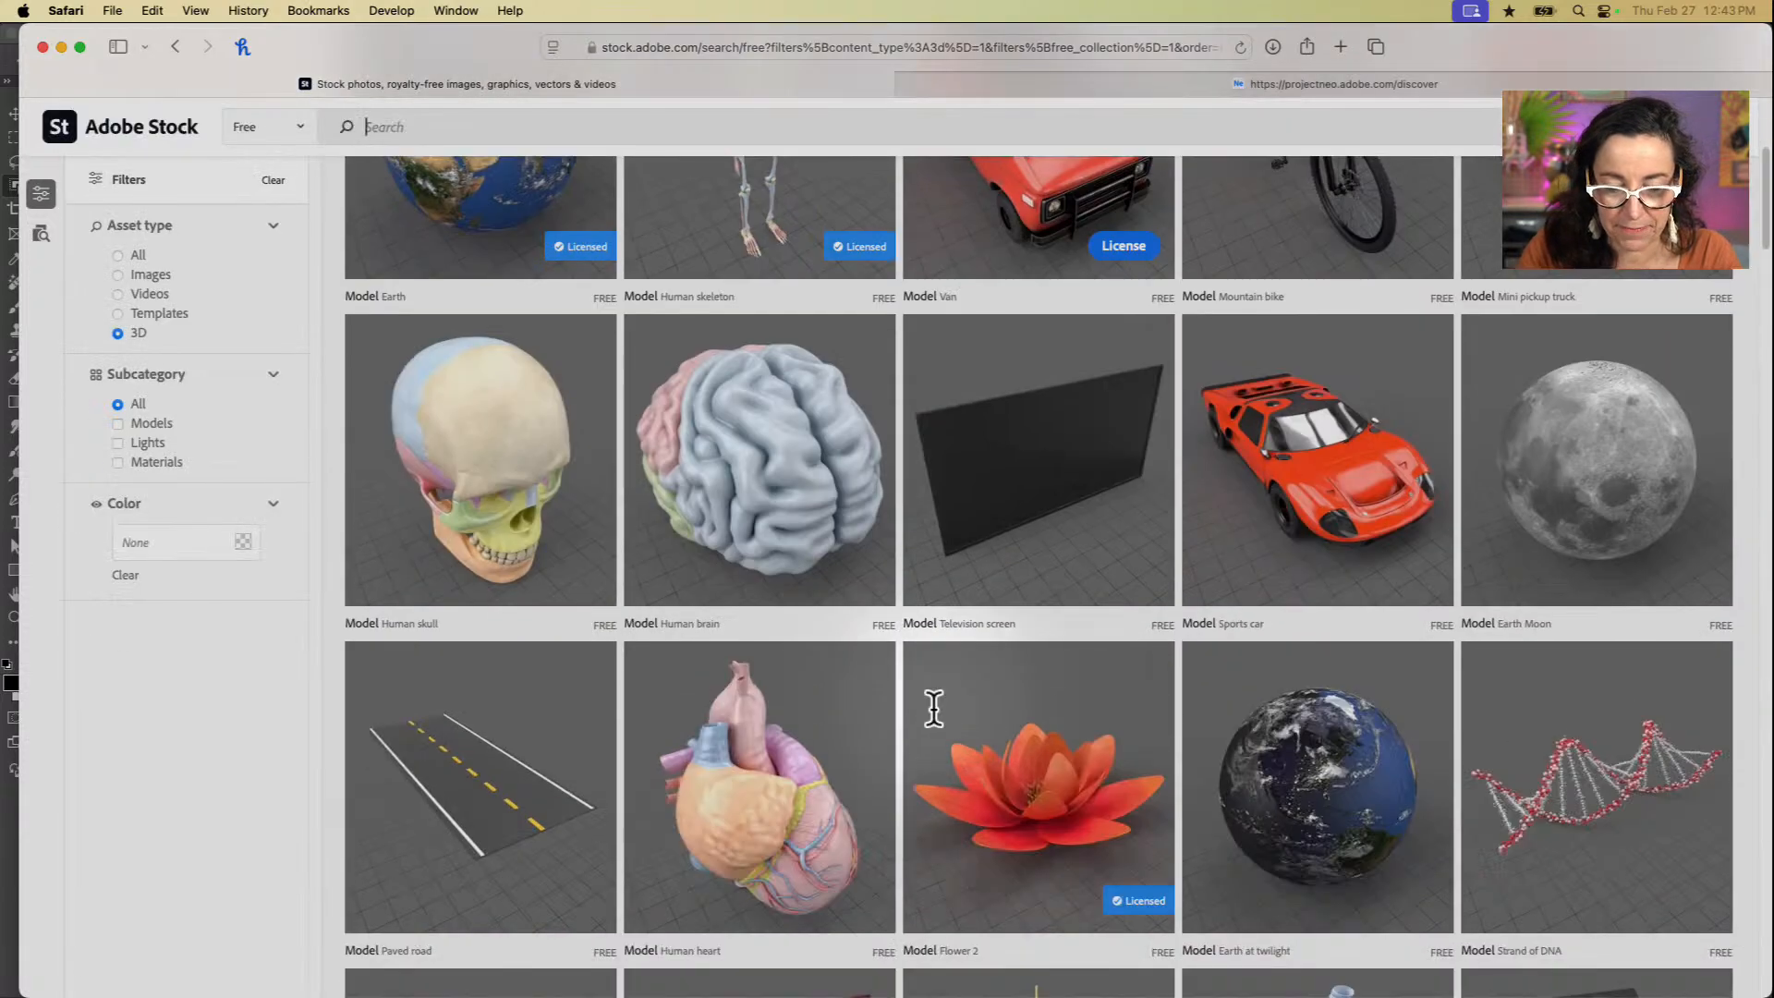
{"action": "scroll", "coordinate": [938, 727], "scroll_direction": "down", "scroll_amount": 5}
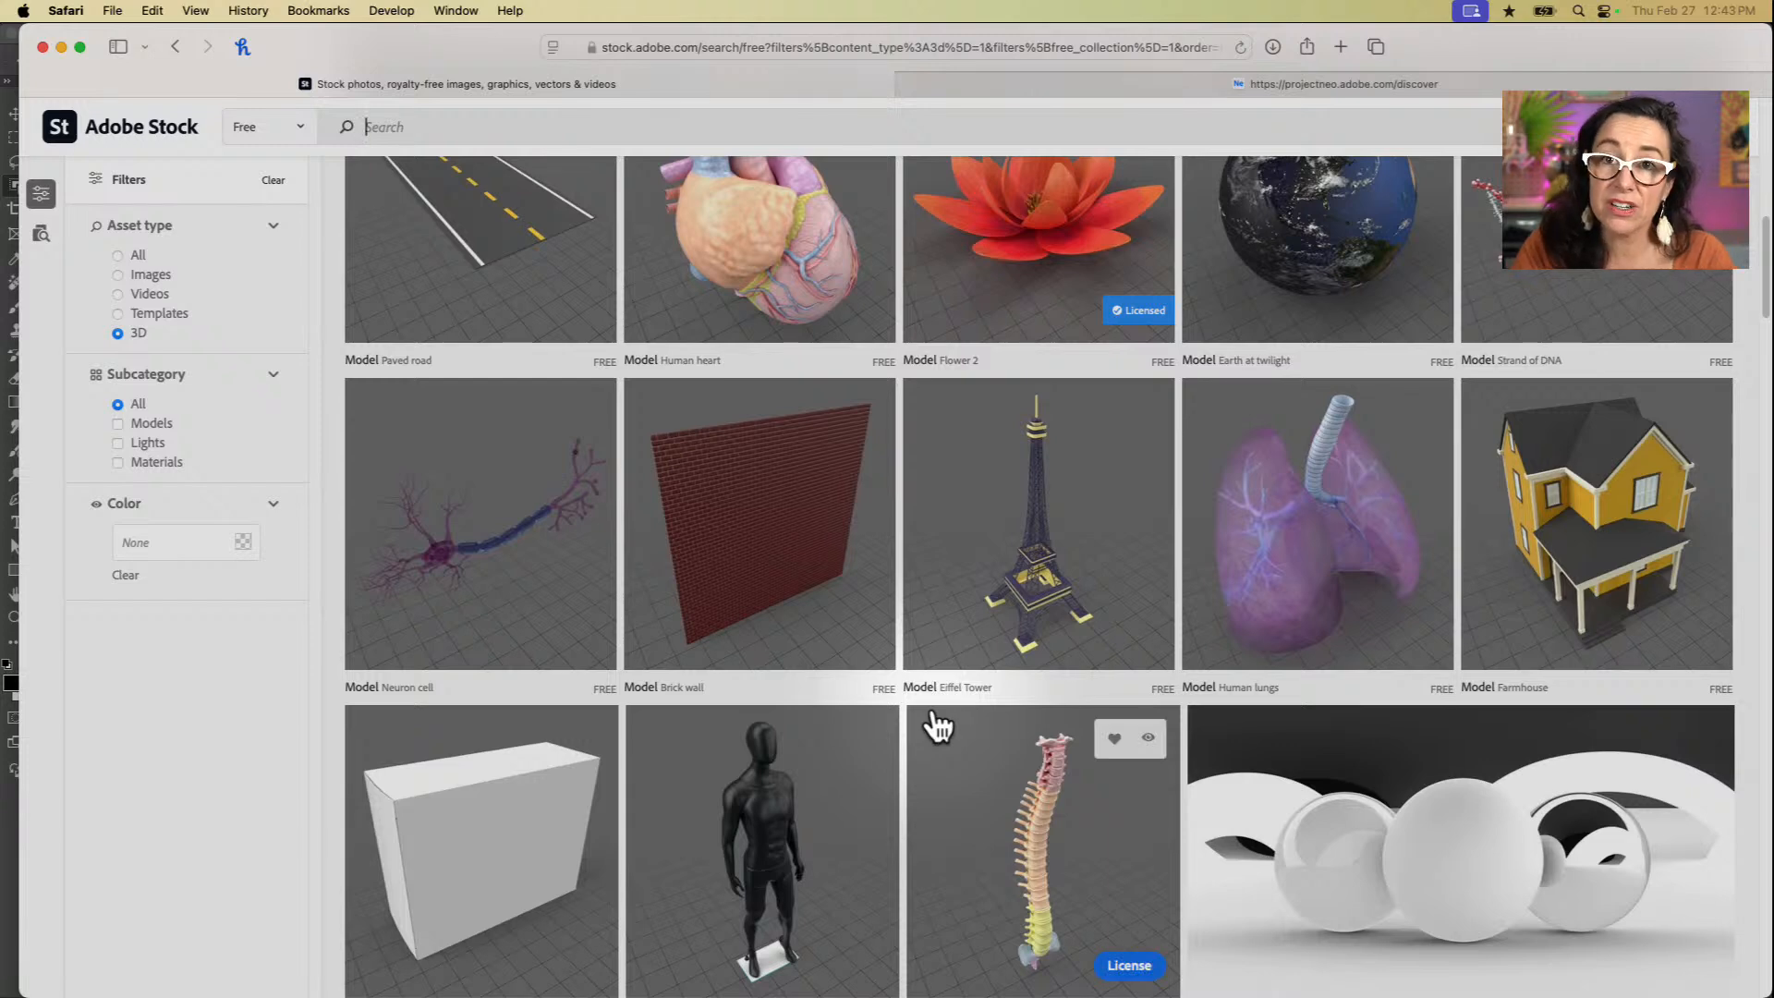
{"action": "scroll", "coordinate": [937, 727], "scroll_direction": "down", "scroll_amount": 4}
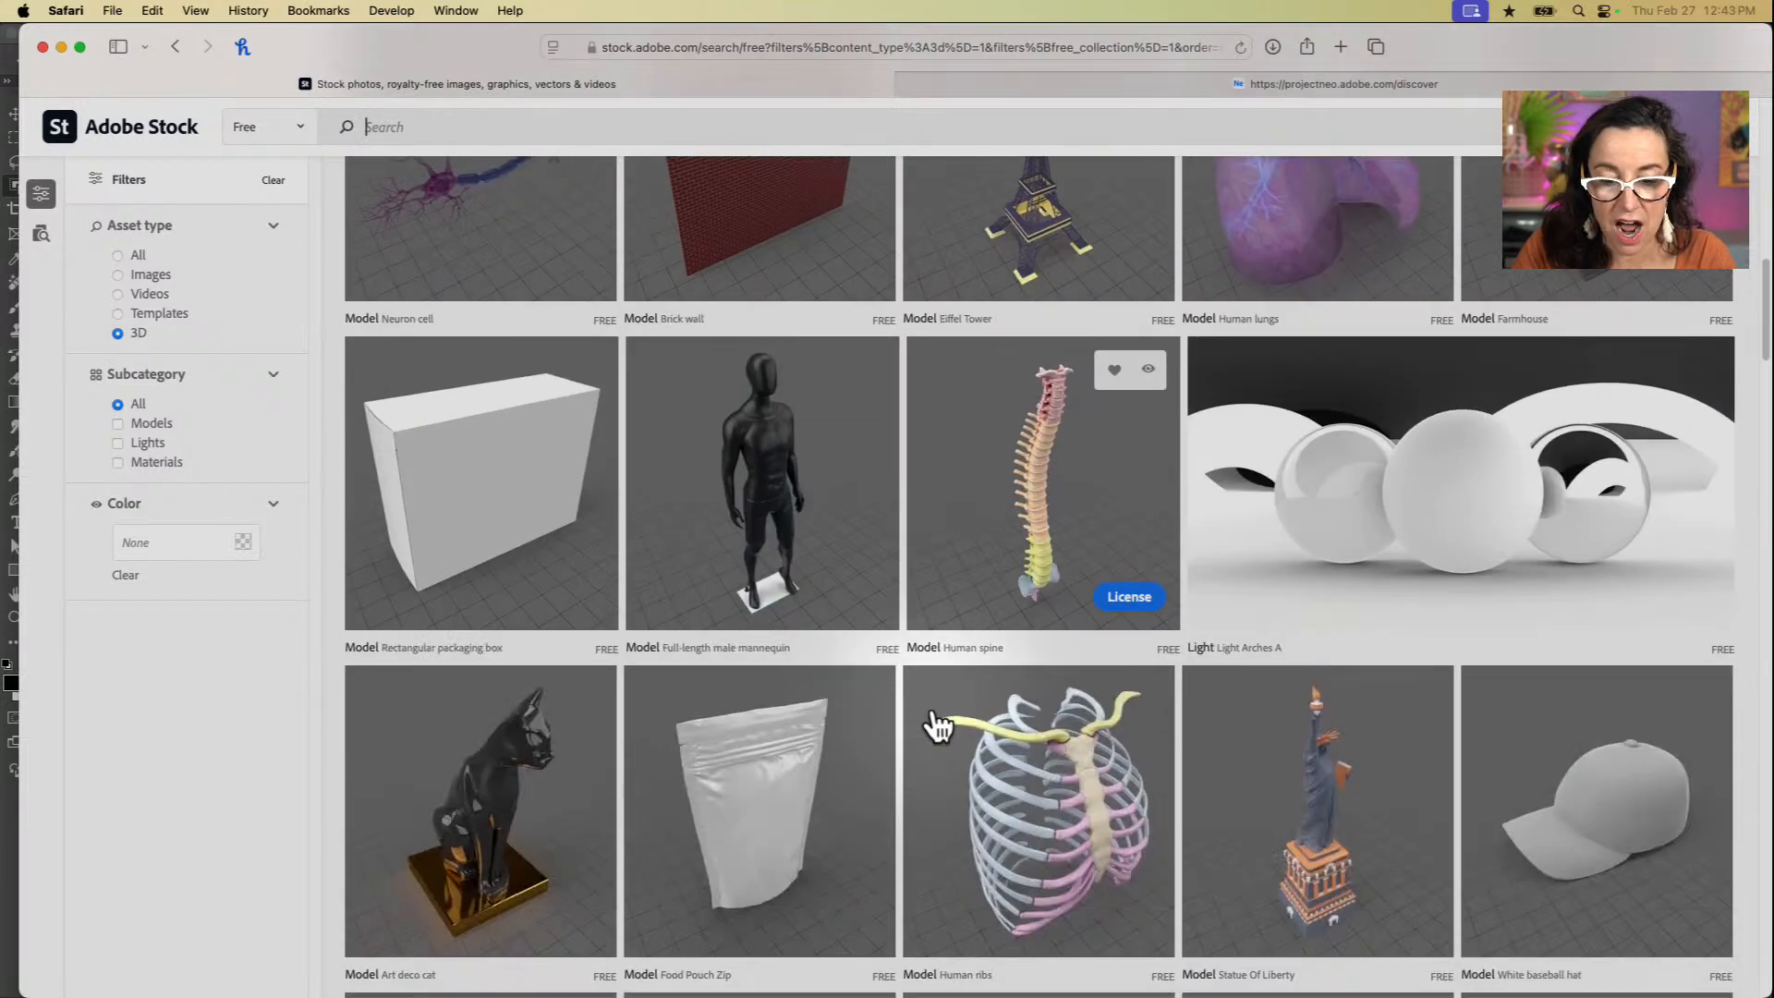
{"action": "scroll", "coordinate": [936, 725], "scroll_direction": "down", "scroll_amount": 1}
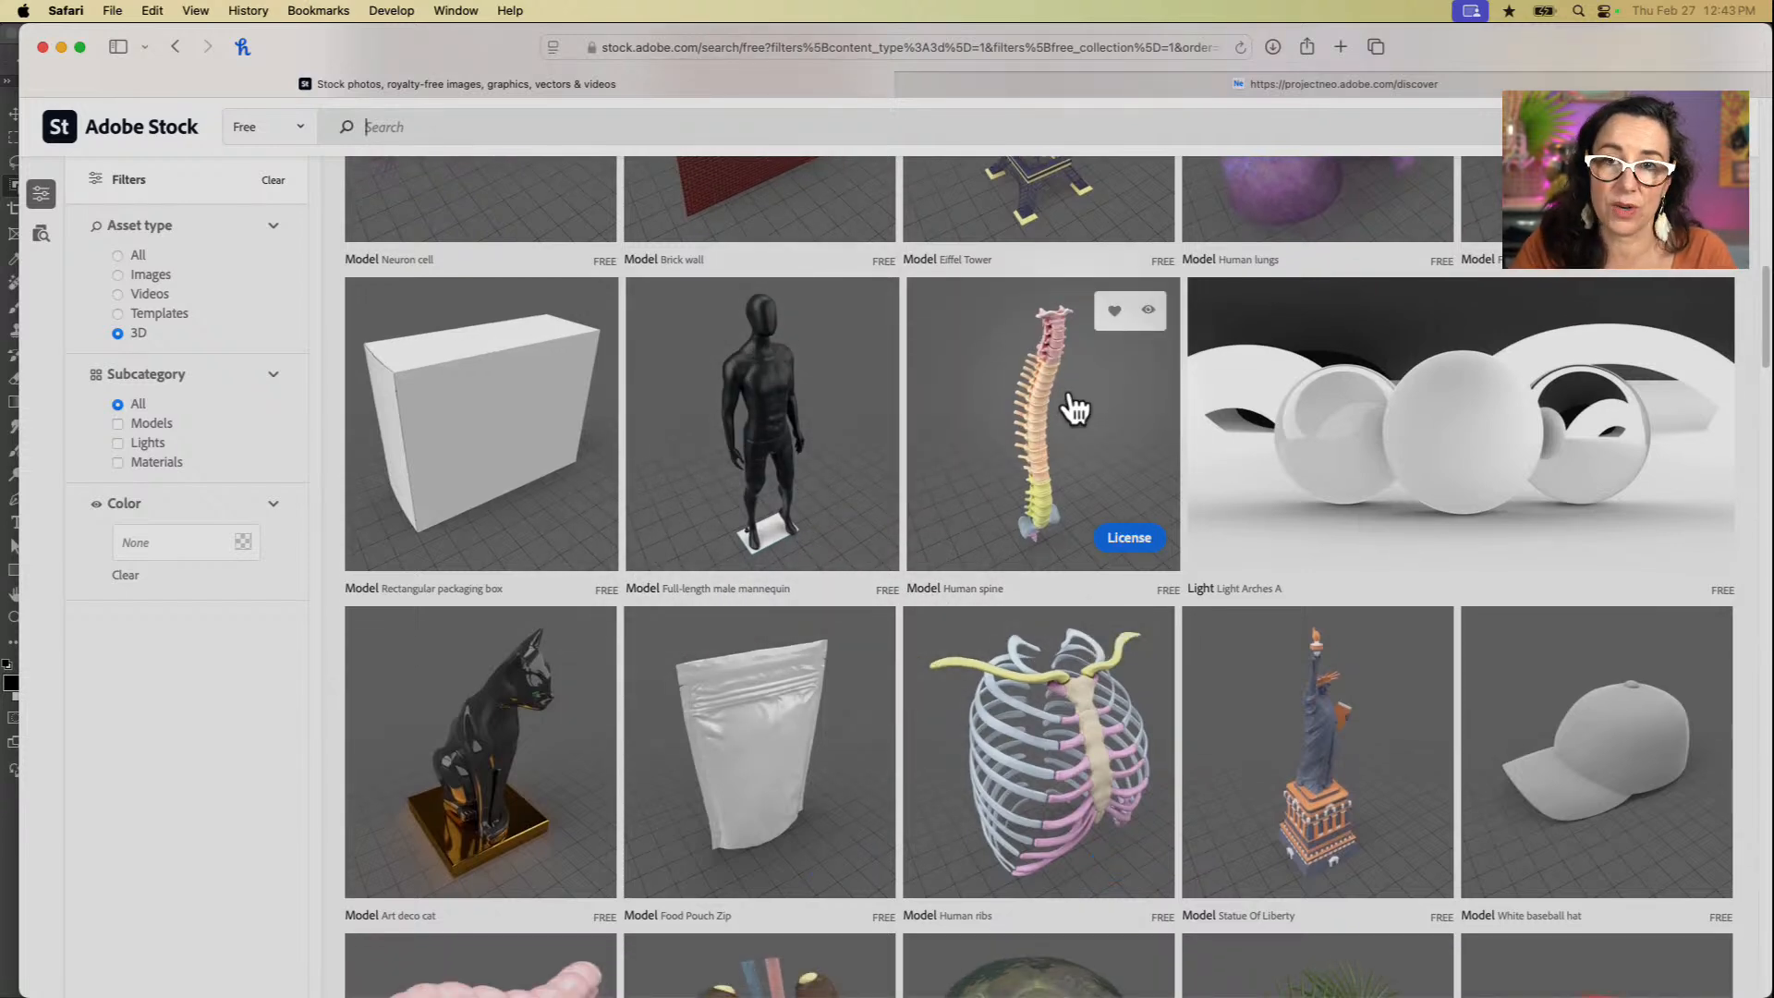
{"action": "scroll", "coordinate": [1049, 574], "scroll_direction": "down", "scroll_amount": 10}
{"action": "scroll", "coordinate": [1056, 587], "scroll_direction": "down", "scroll_amount": 5}
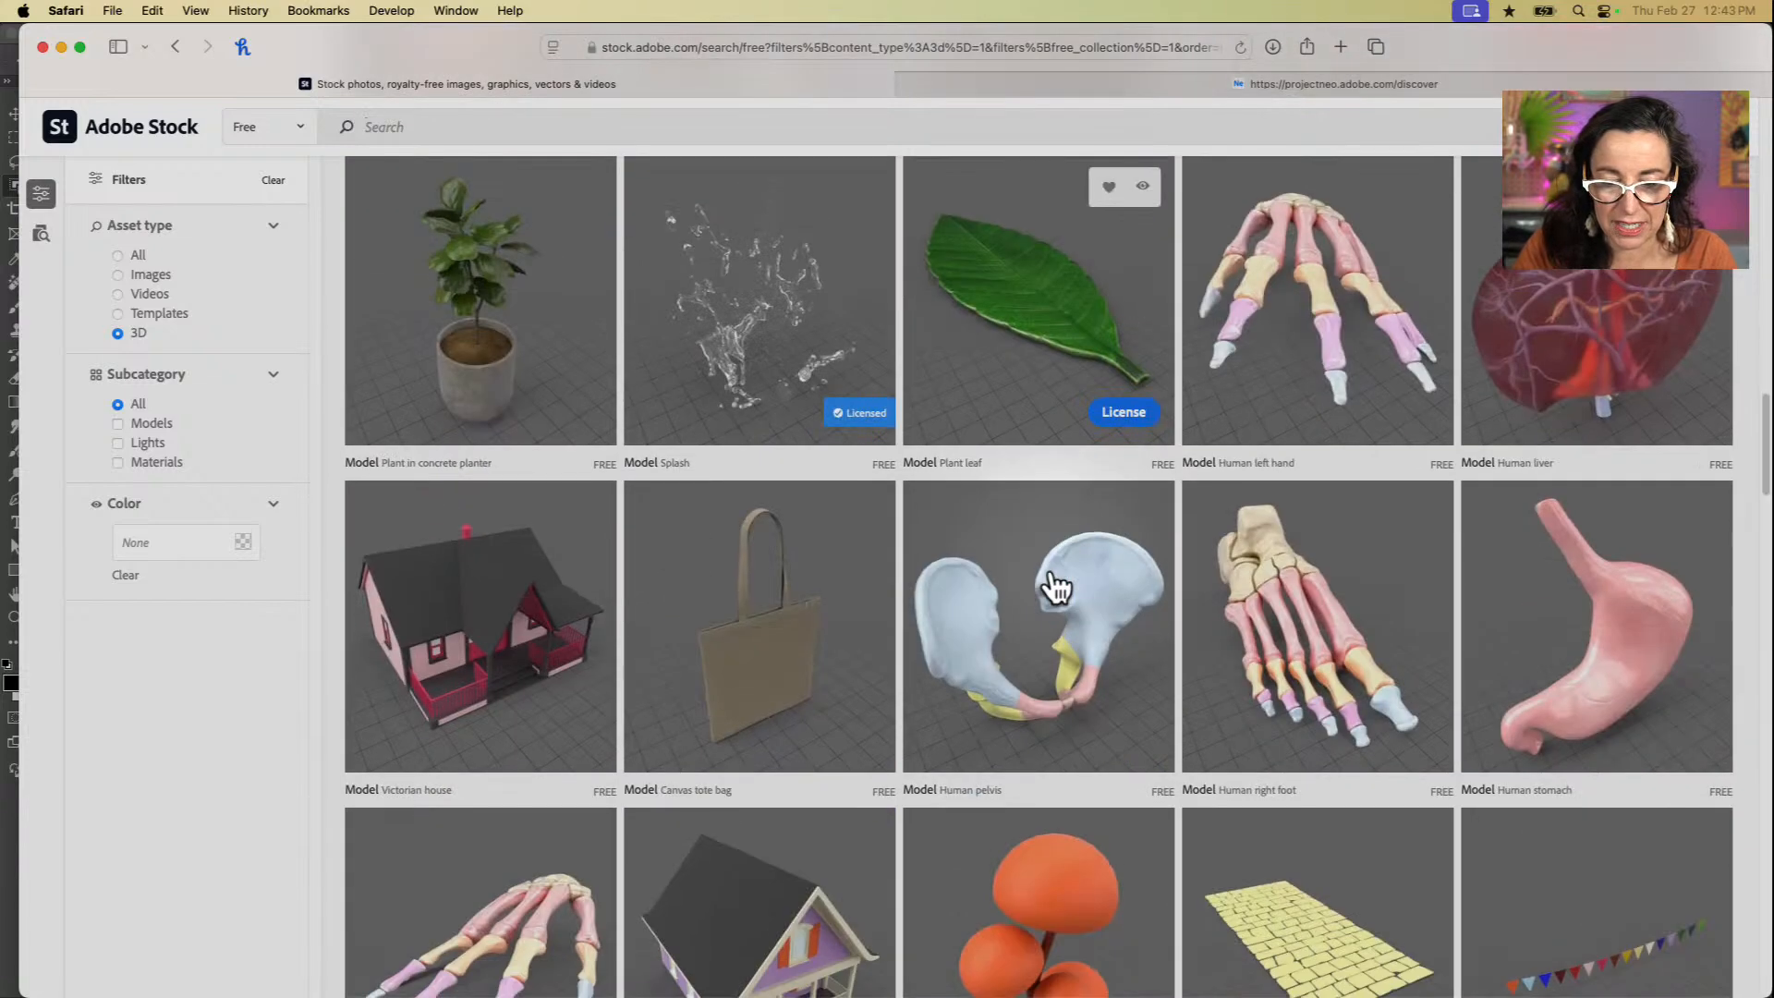
{"action": "scroll", "coordinate": [1056, 584], "scroll_direction": "down", "scroll_amount": 15}
{"action": "scroll", "coordinate": [1056, 582], "scroll_direction": "down", "scroll_amount": 8}
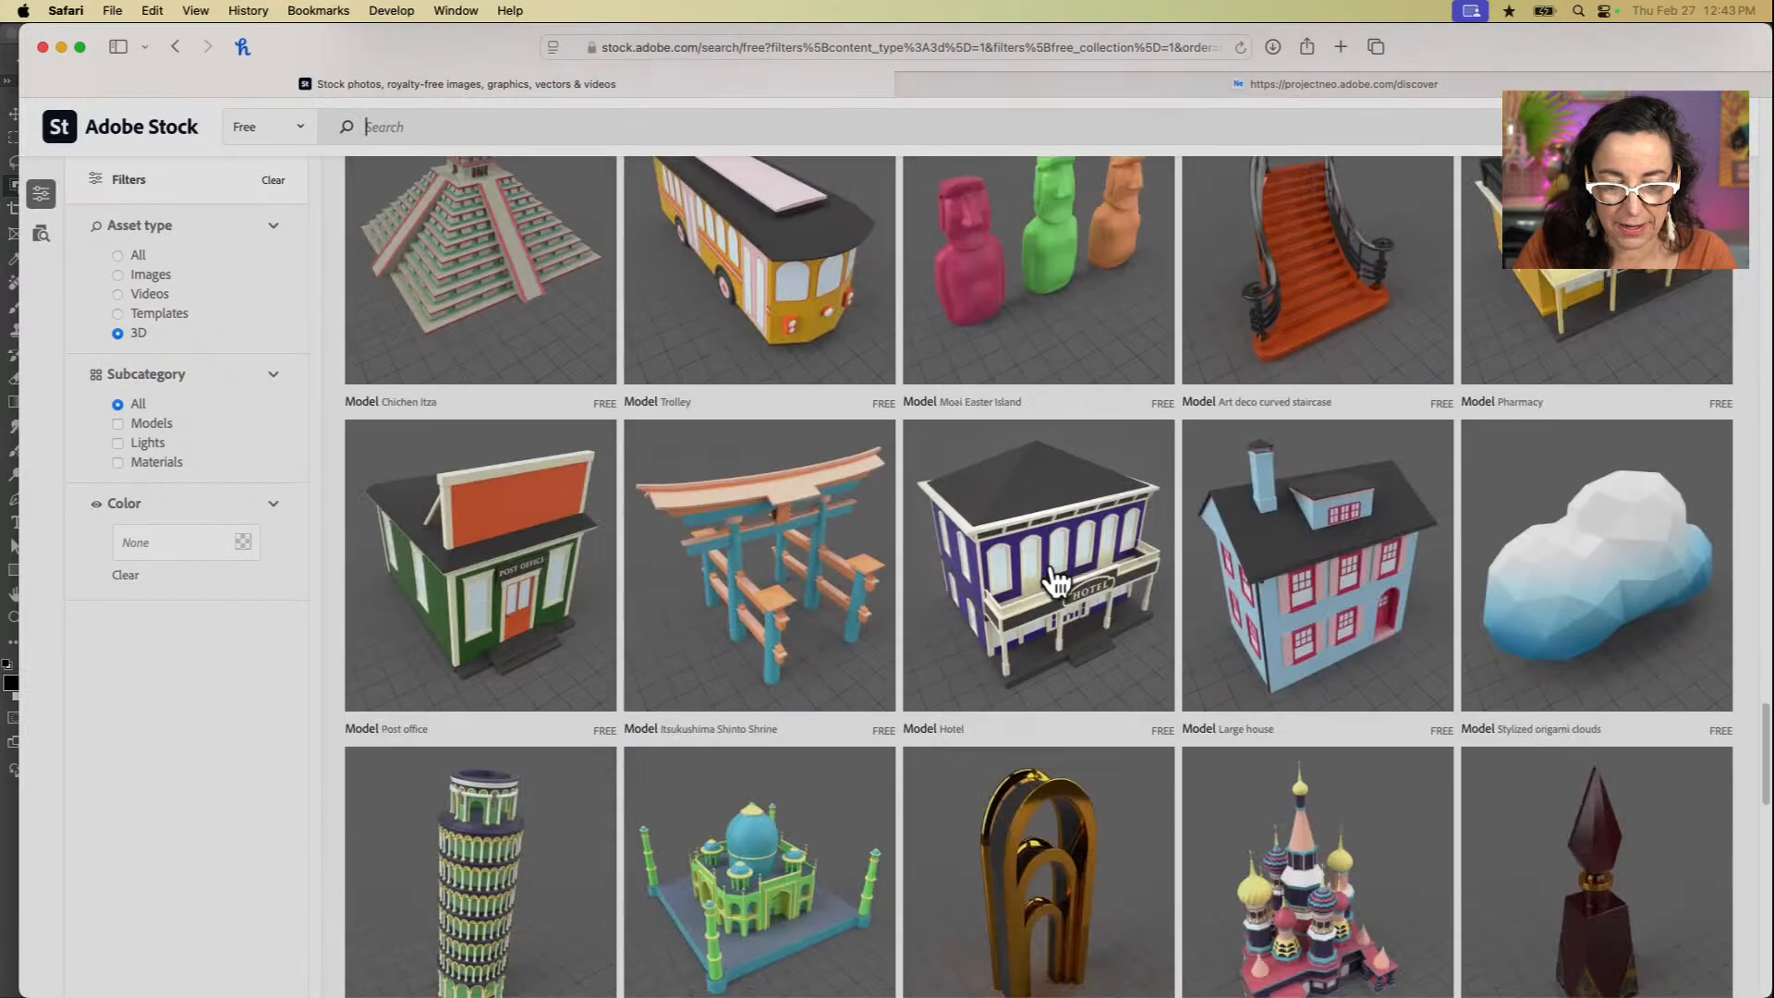
Step: Filter the free 3D assets to materials and look through the metal, wood, marble and fabric samples
{"action": "left_click", "coordinate": [117, 462]}
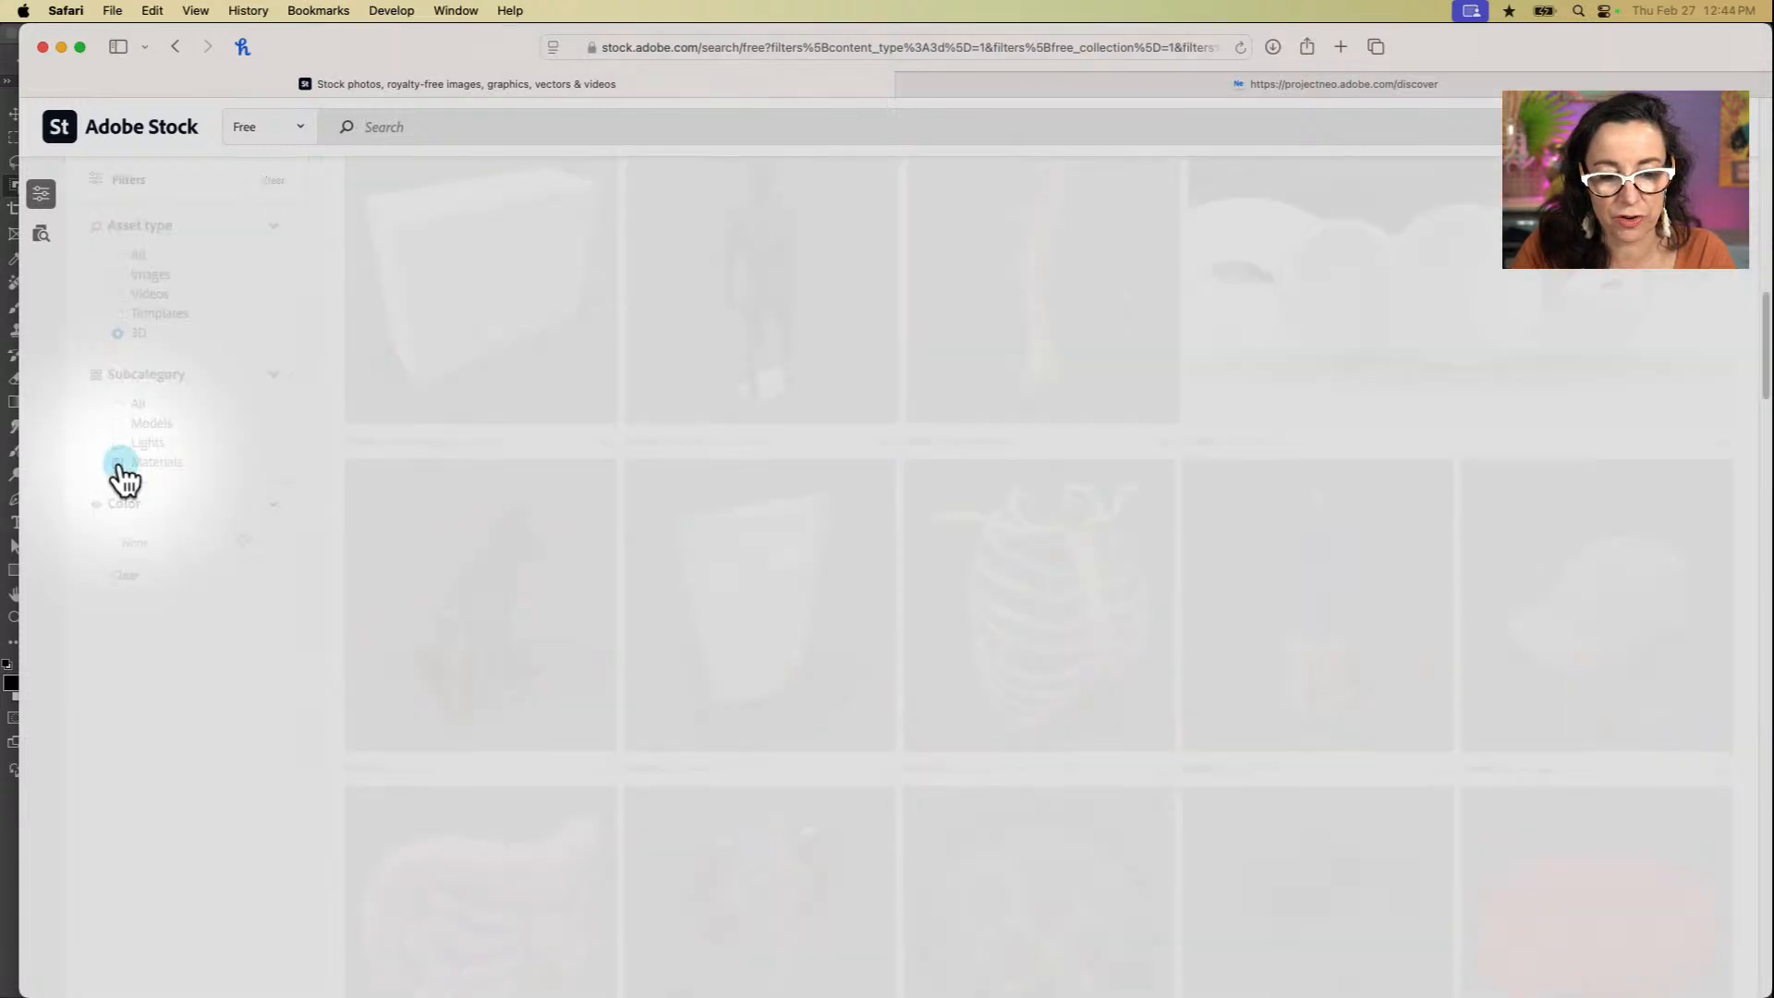
{"action": "scroll", "coordinate": [875, 840], "scroll_direction": "down", "scroll_amount": 4}
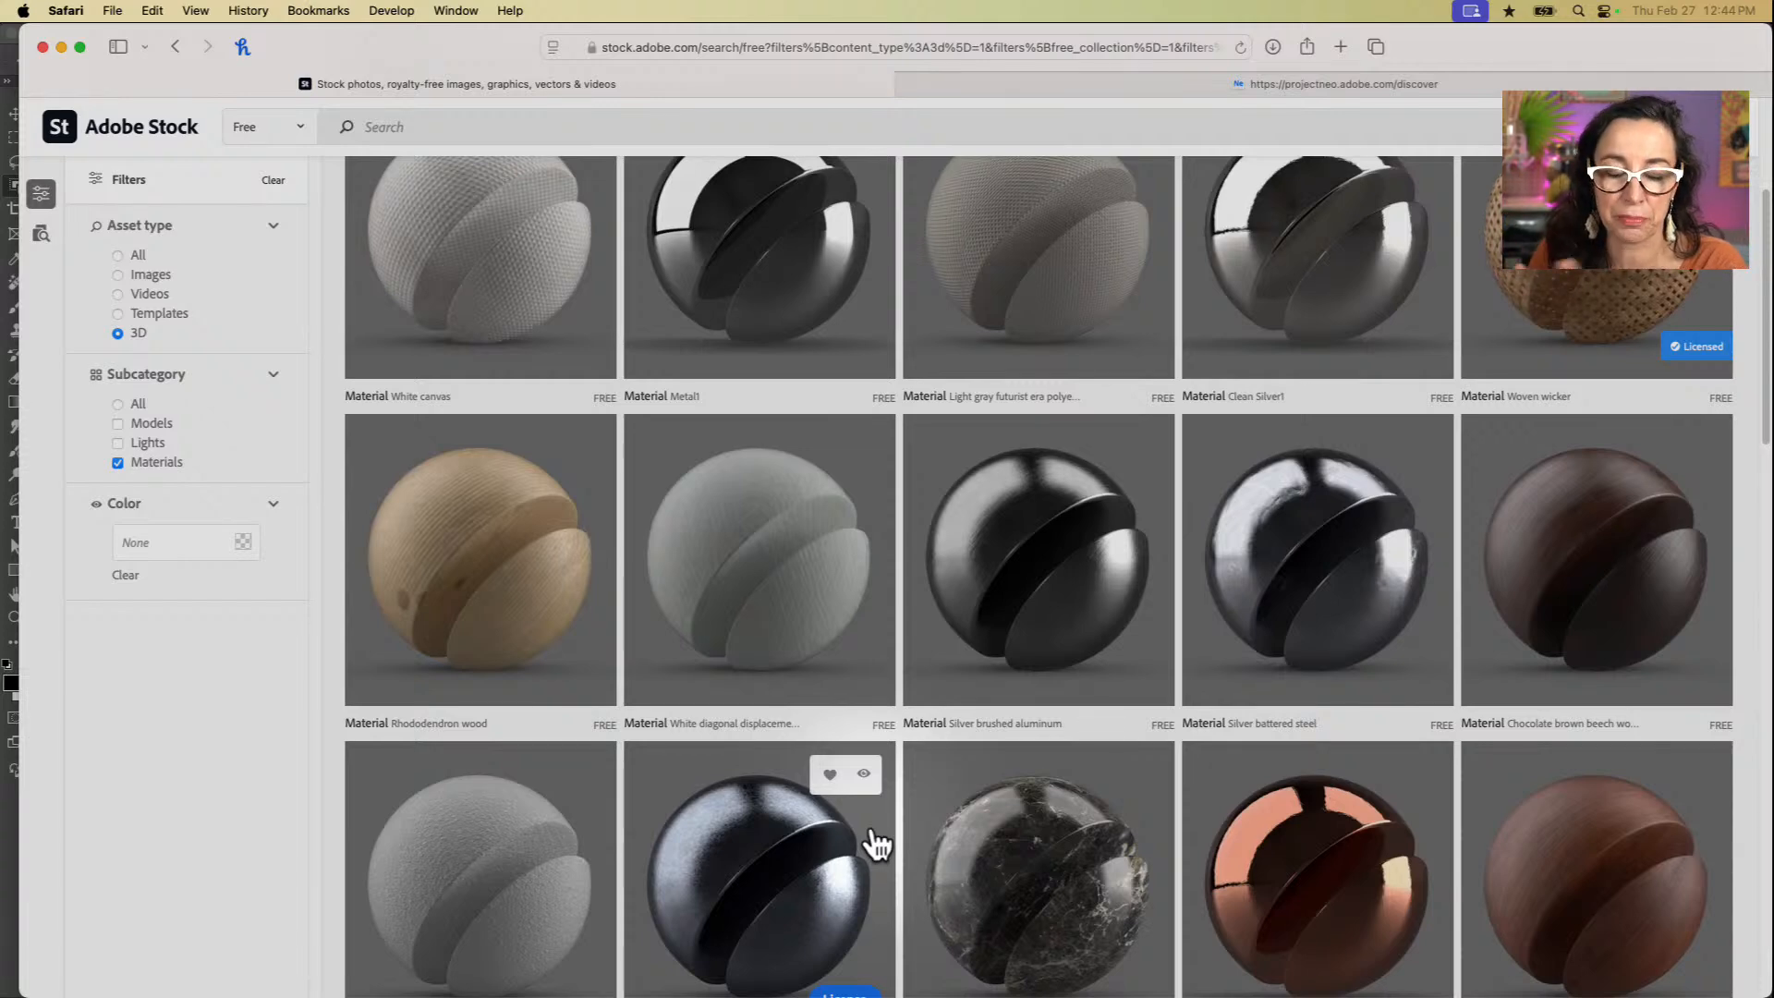
{"action": "scroll", "coordinate": [951, 712], "scroll_direction": "up", "scroll_amount": 5}
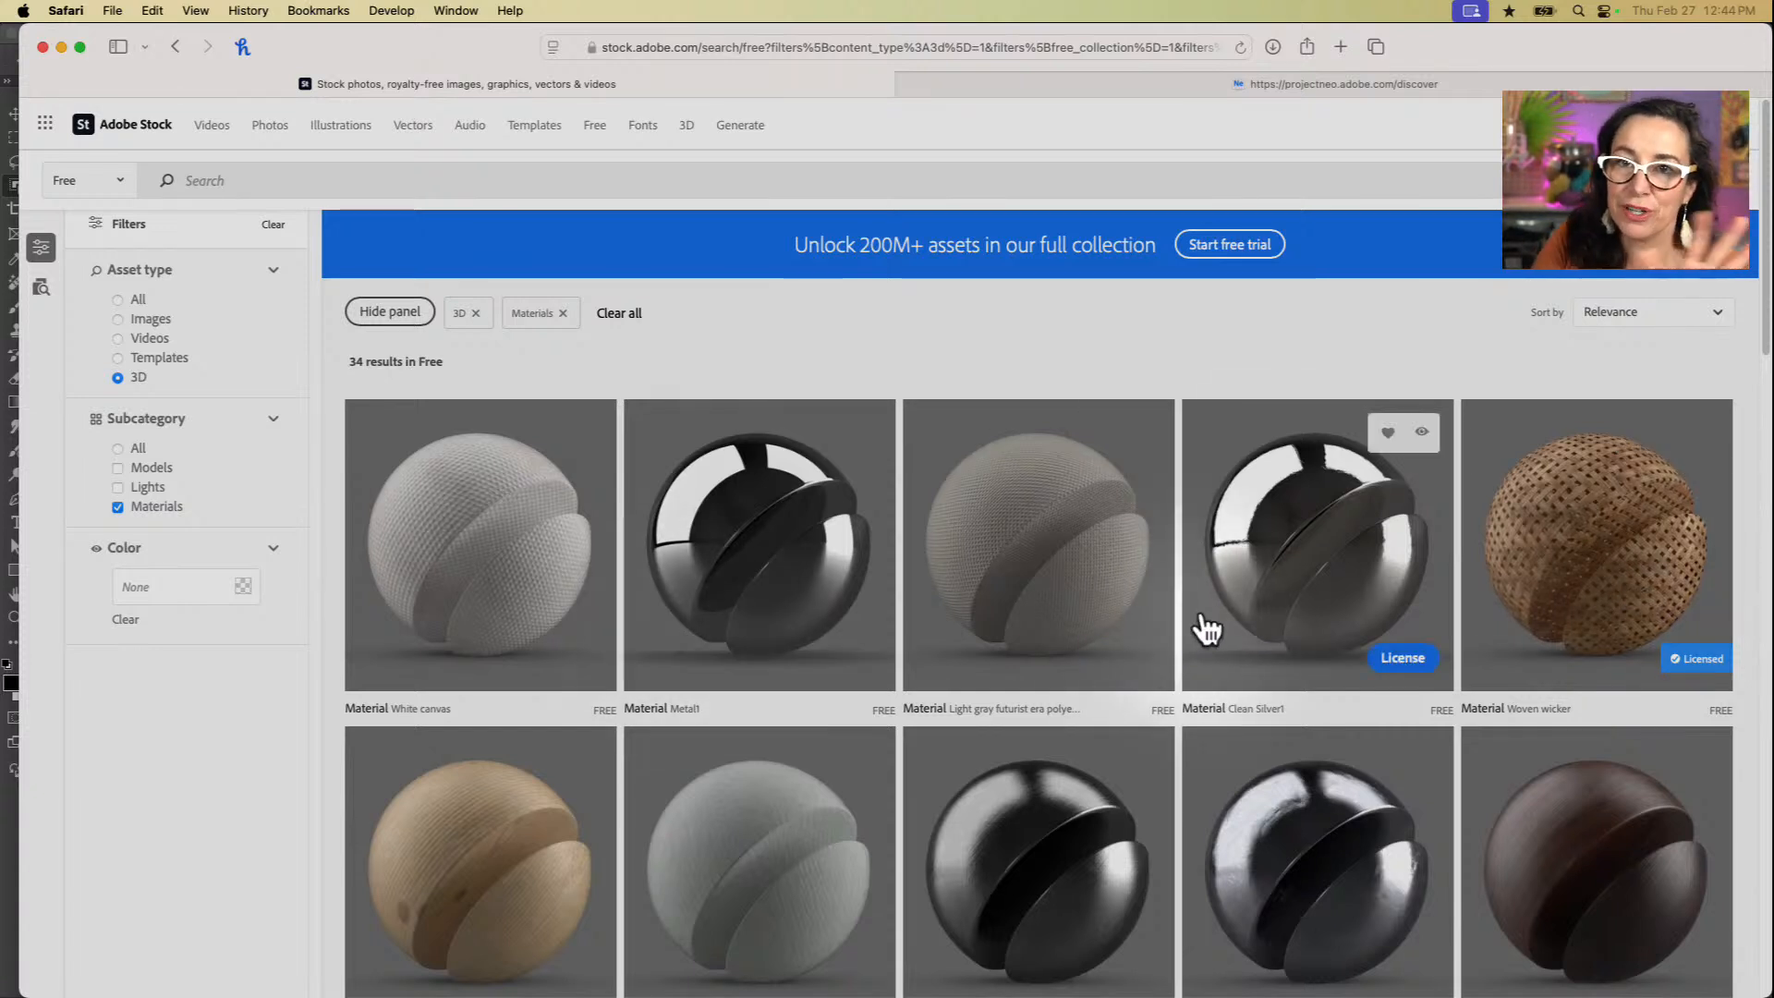
{"action": "scroll", "coordinate": [1054, 932], "scroll_direction": "down", "scroll_amount": 5}
{"action": "scroll", "coordinate": [1058, 934], "scroll_direction": "down", "scroll_amount": 8}
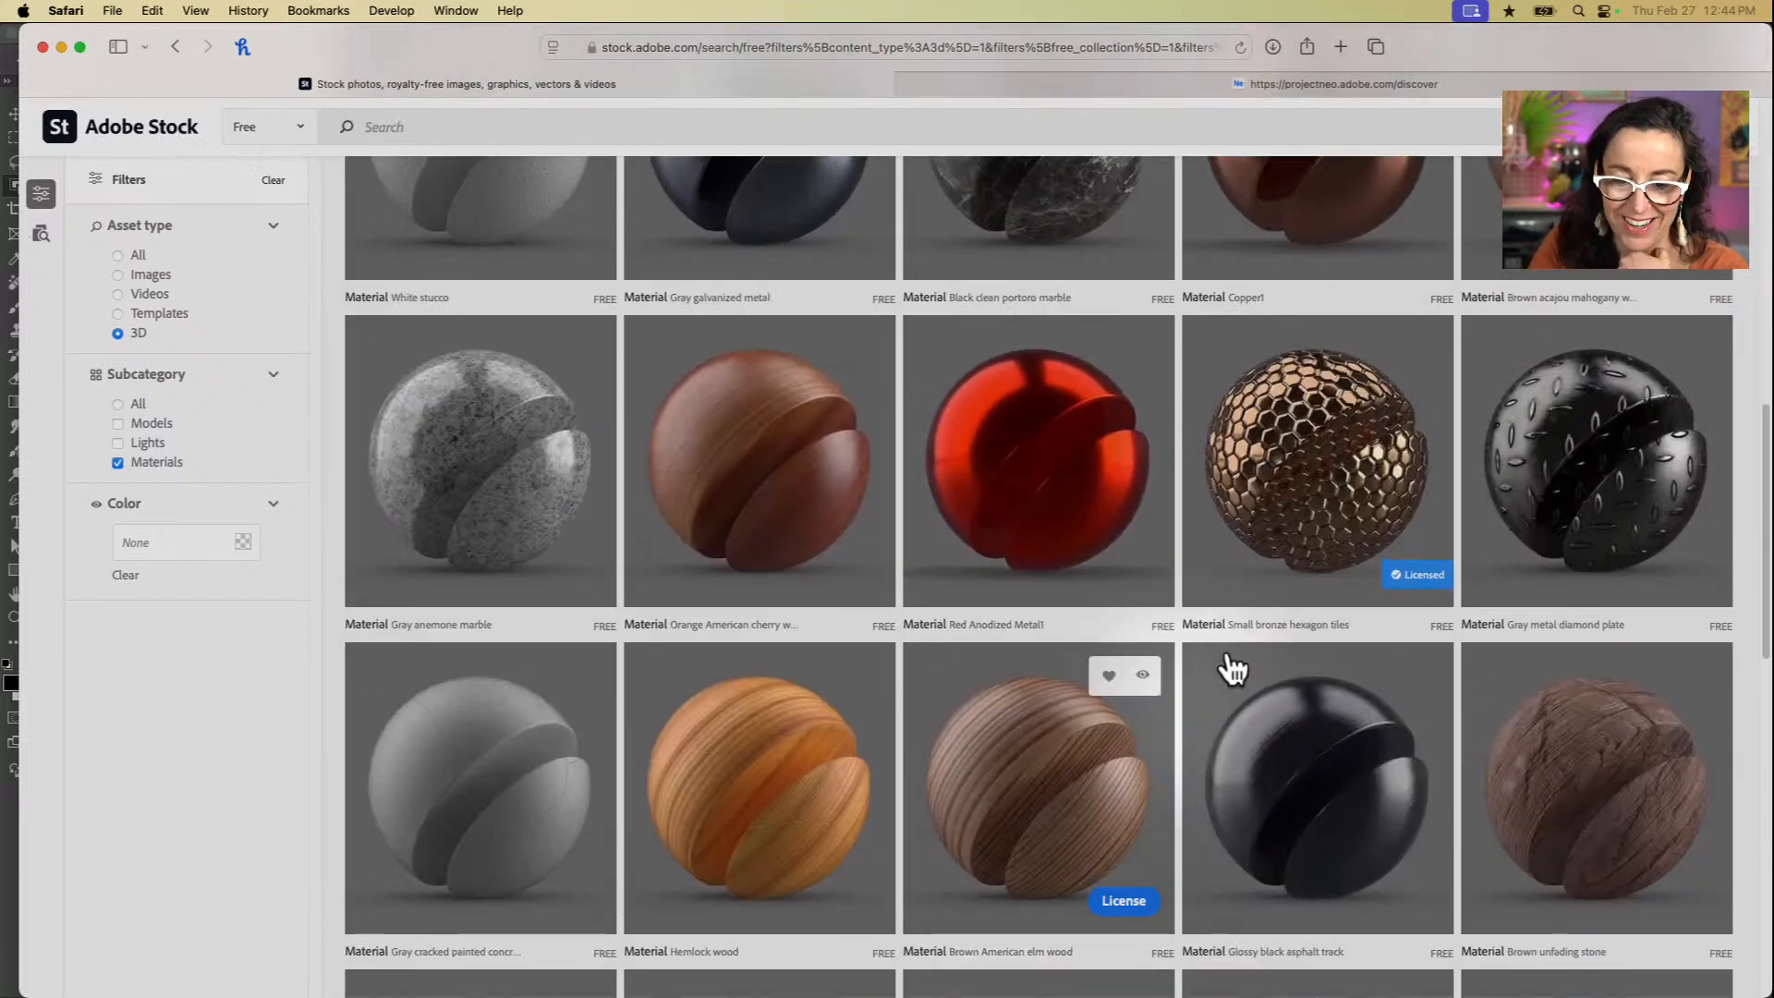
{"action": "scroll", "coordinate": [1312, 541], "scroll_direction": "down", "scroll_amount": 10}
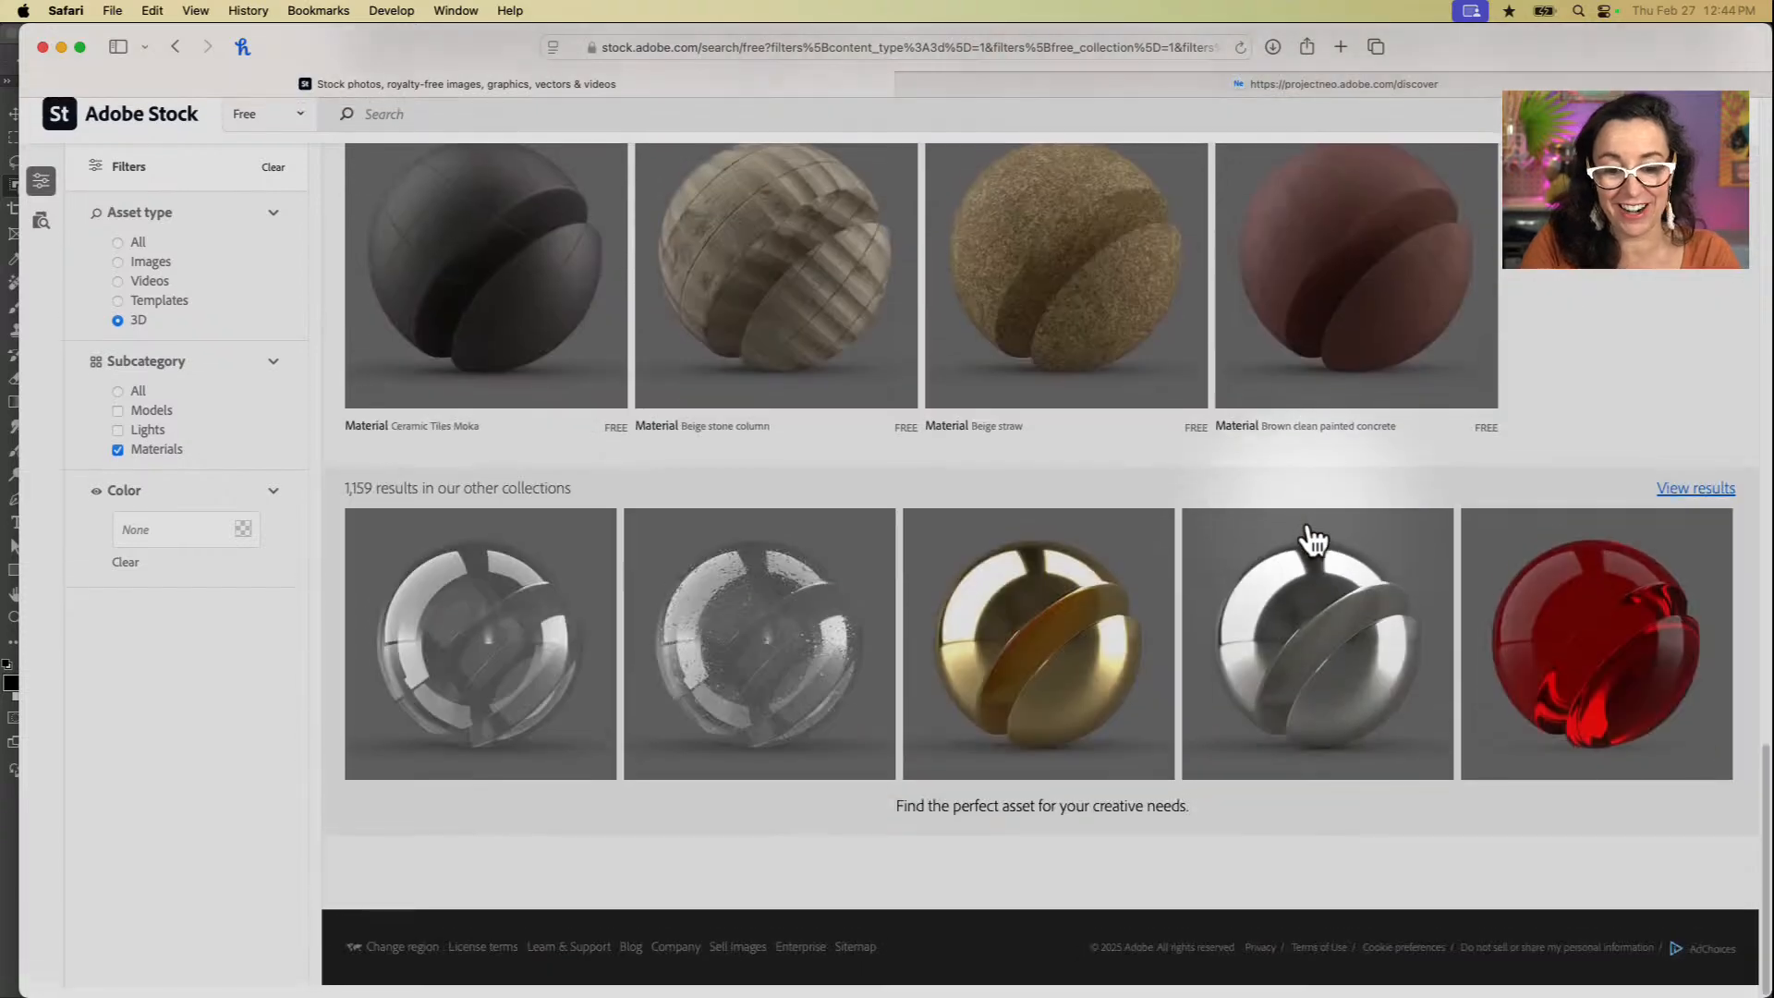
{"action": "scroll", "coordinate": [1312, 541], "scroll_direction": "up", "scroll_amount": 20}
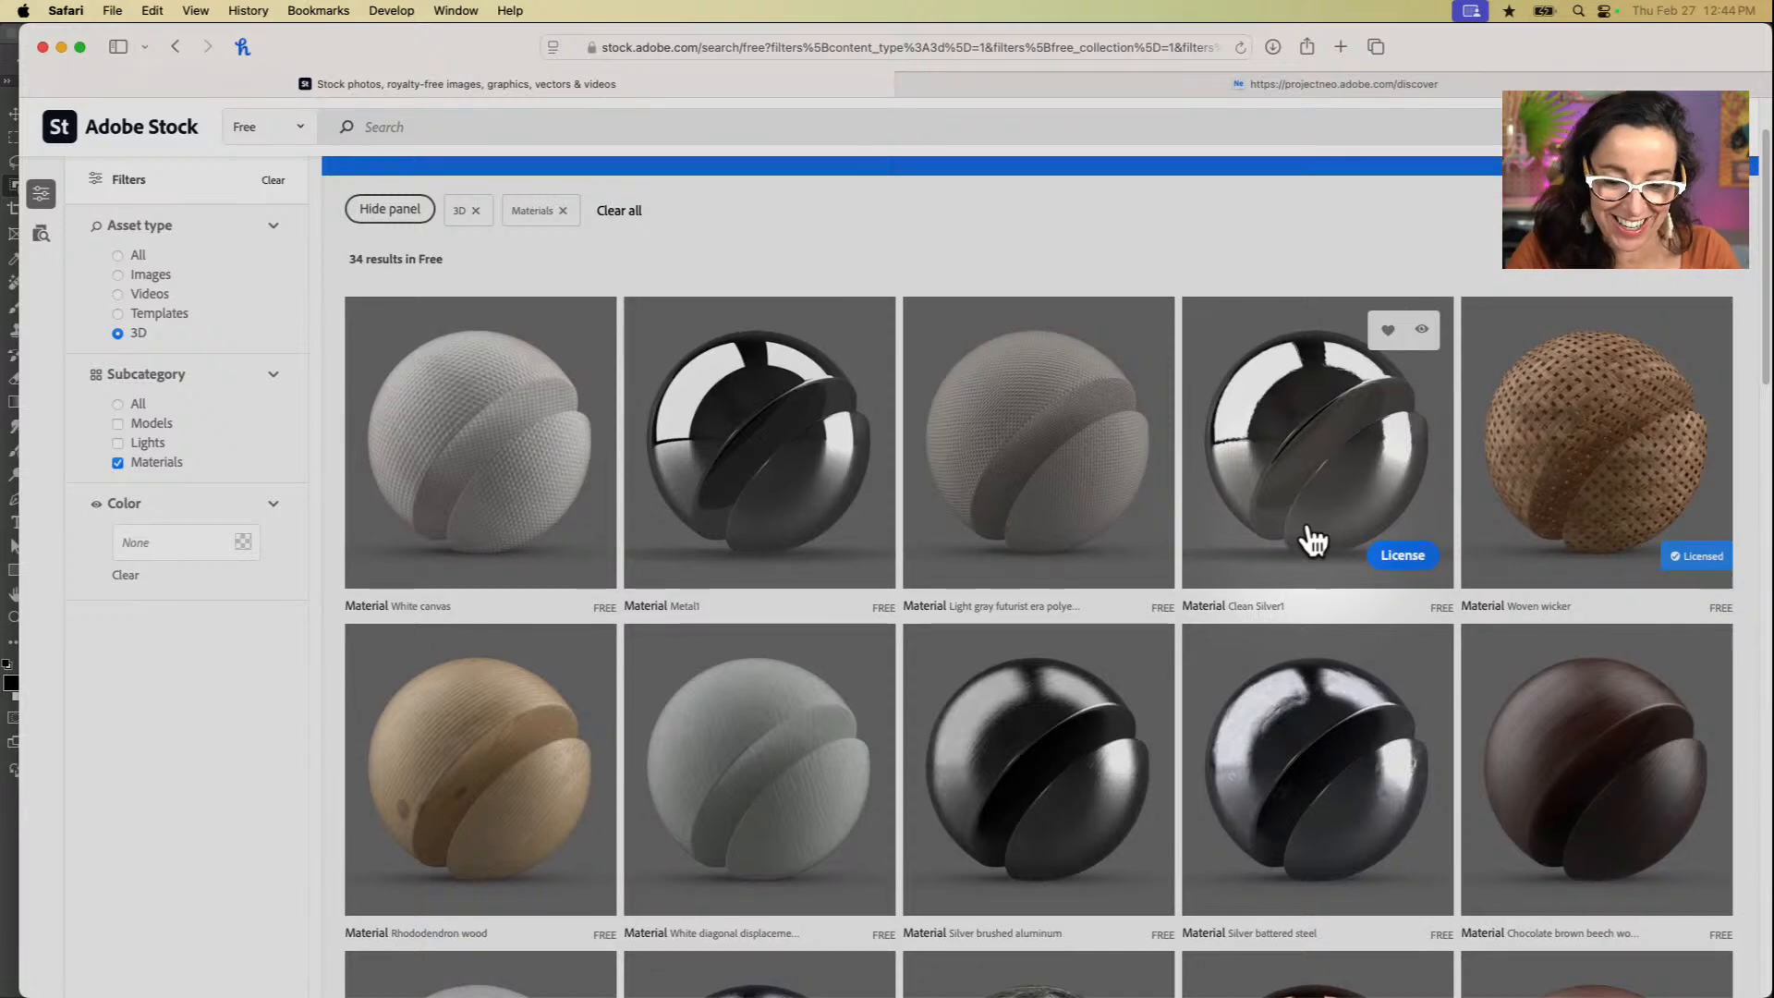
{"action": "scroll", "coordinate": [1312, 541], "scroll_direction": "up", "scroll_amount": 3}
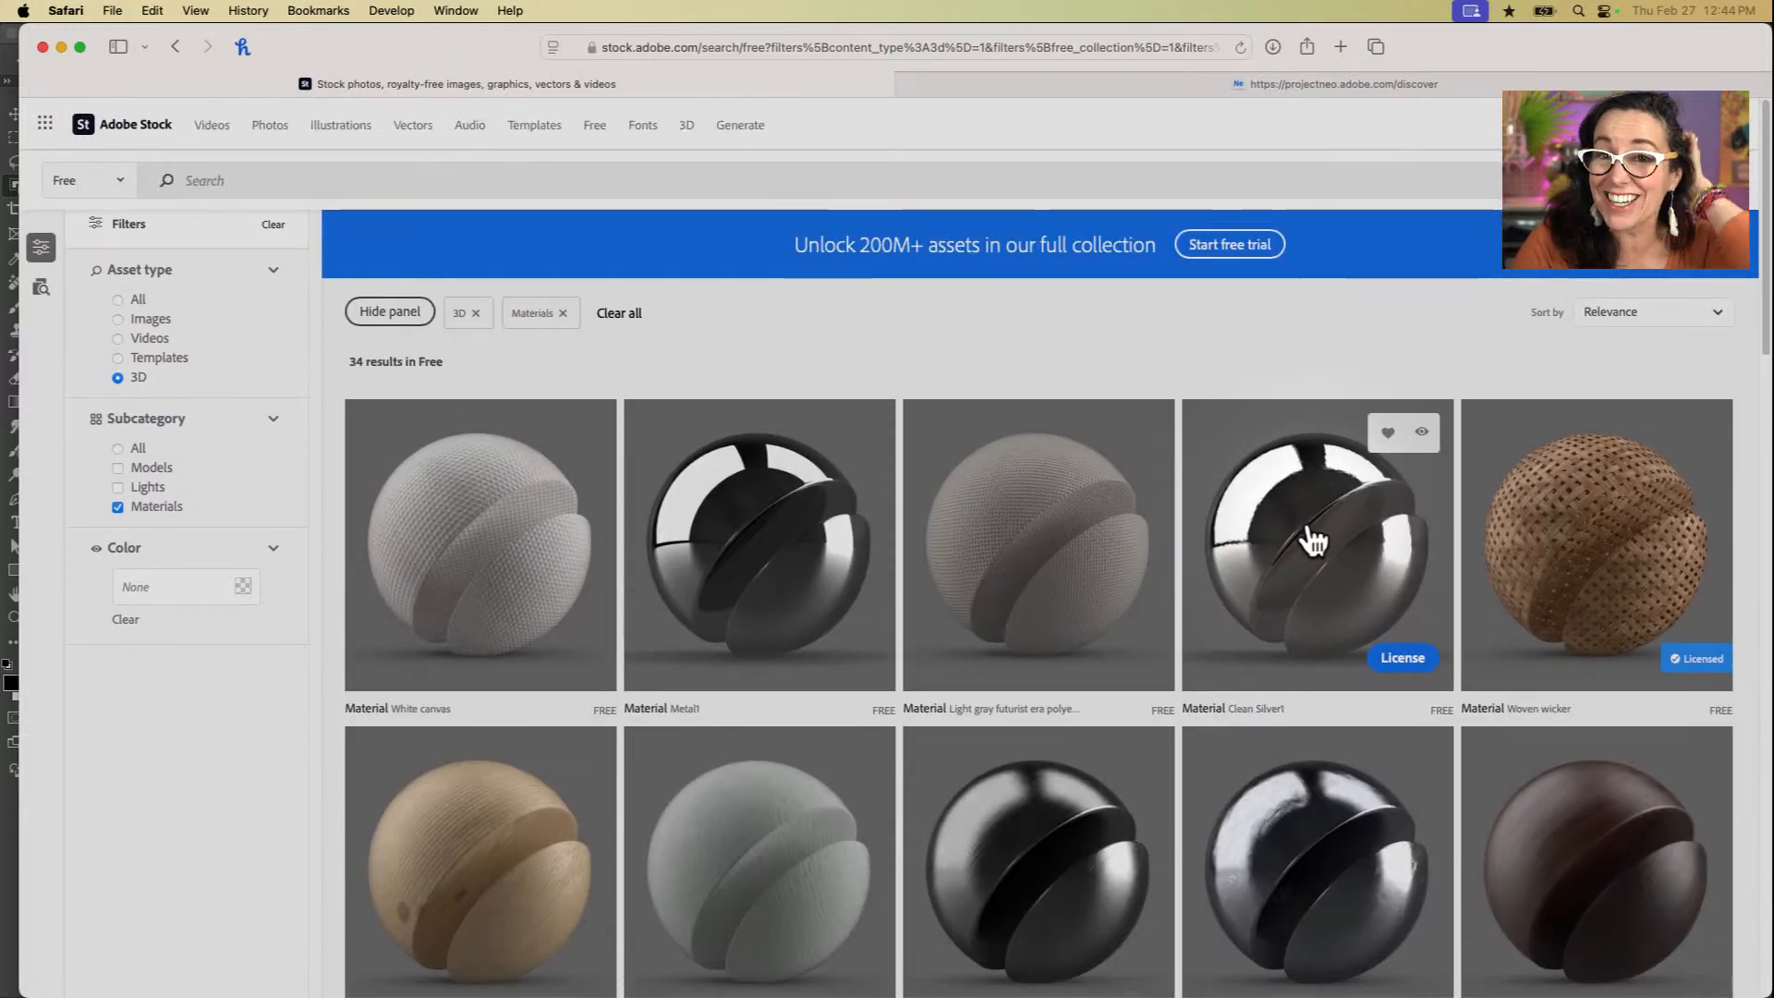
Step: Switch to the Project Neo community page and browse the trending 3D designs
{"action": "left_click", "coordinate": [1446, 84]}
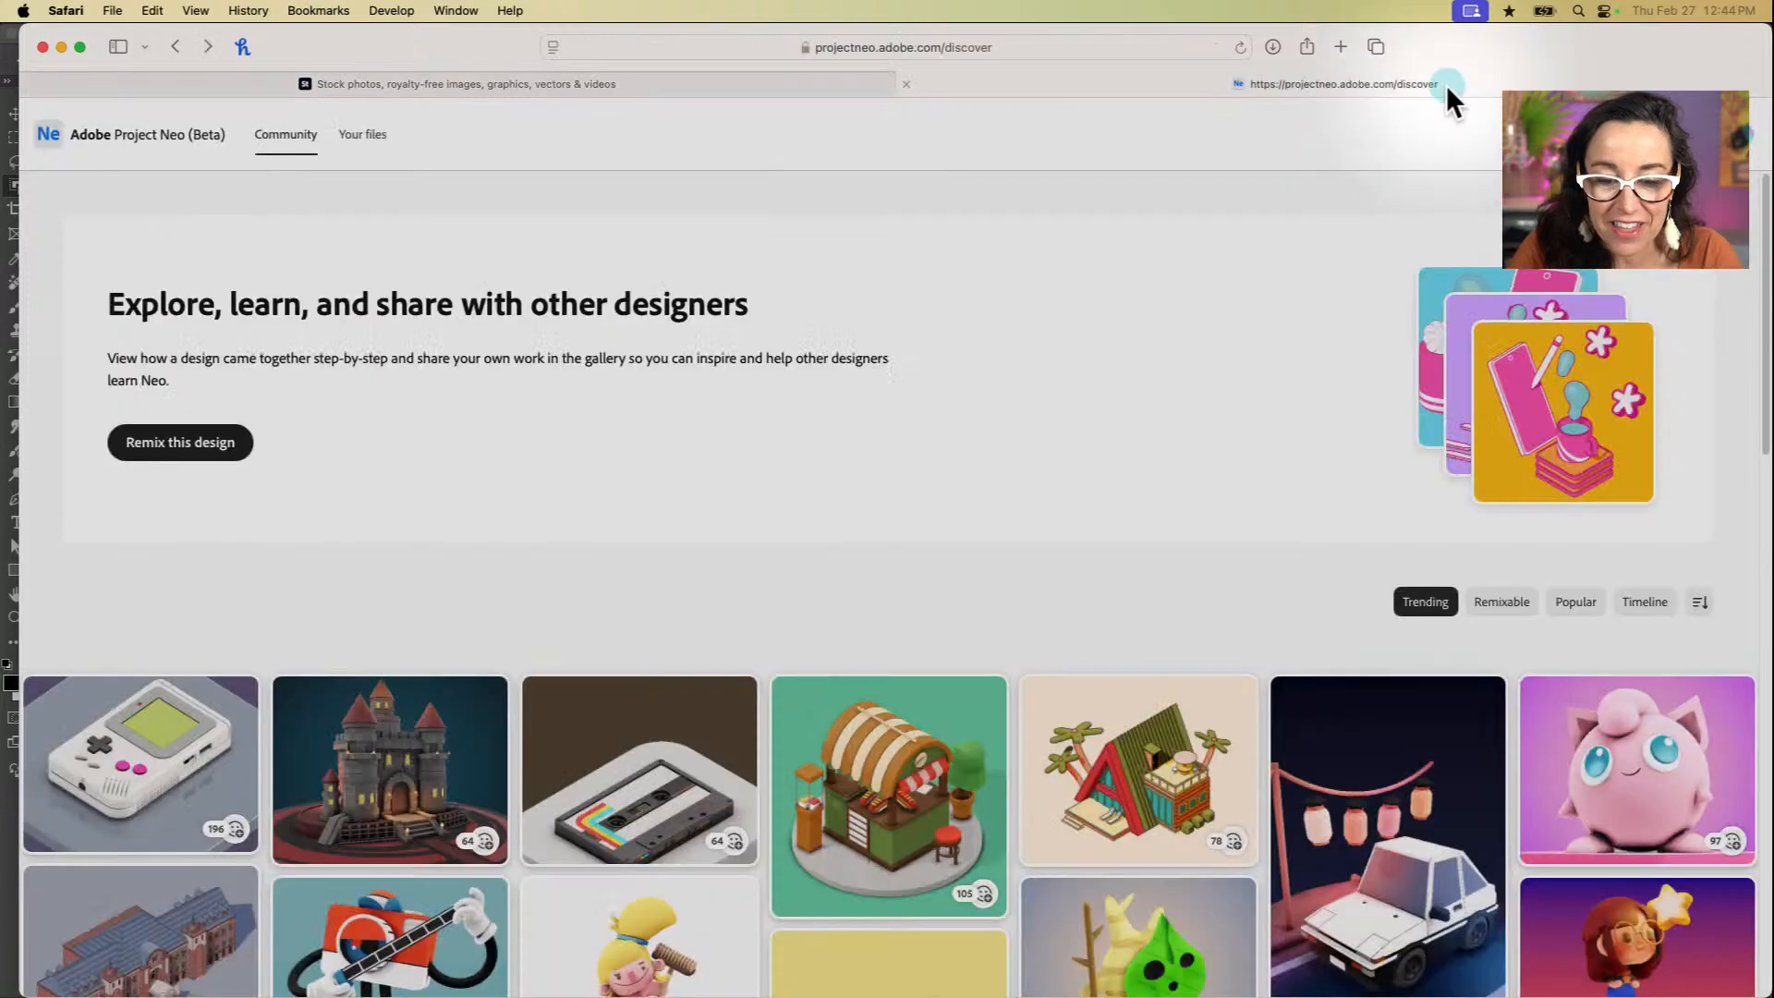
{"action": "scroll", "coordinate": [1120, 527], "scroll_direction": "down", "scroll_amount": 8}
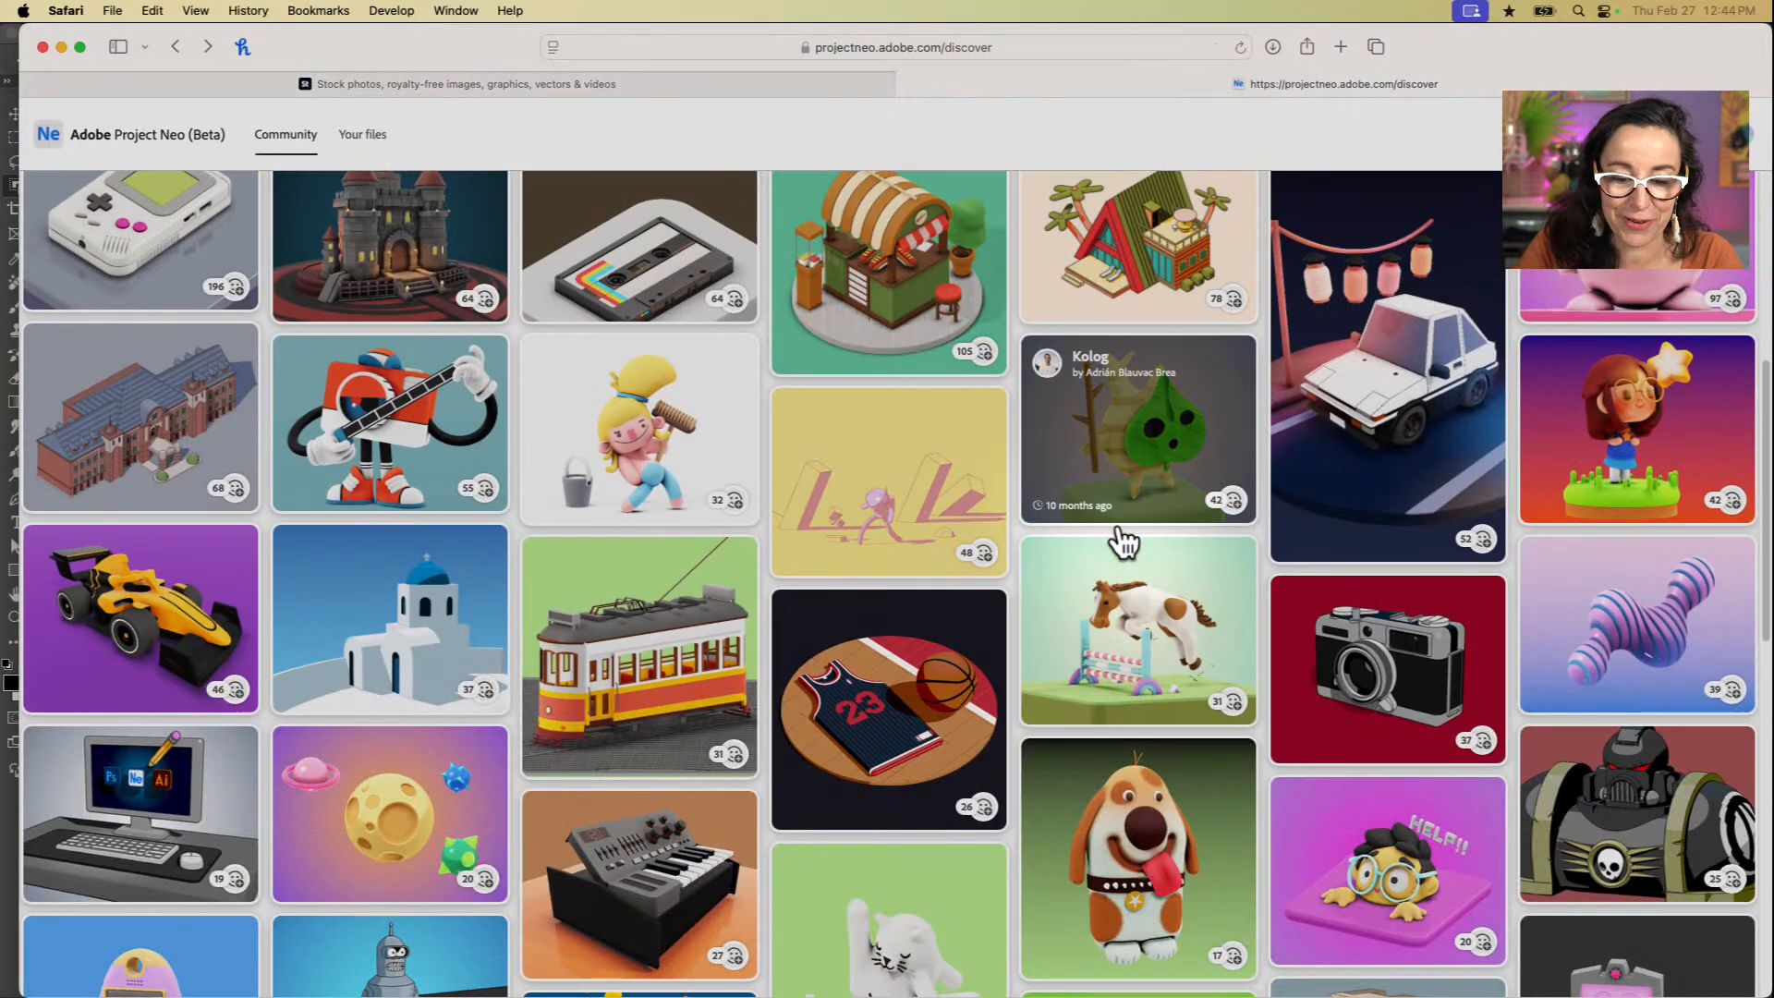
{"action": "scroll", "coordinate": [1121, 540], "scroll_direction": "up", "scroll_amount": 5}
{"action": "scroll", "coordinate": [1123, 545], "scroll_direction": "up", "scroll_amount": 3}
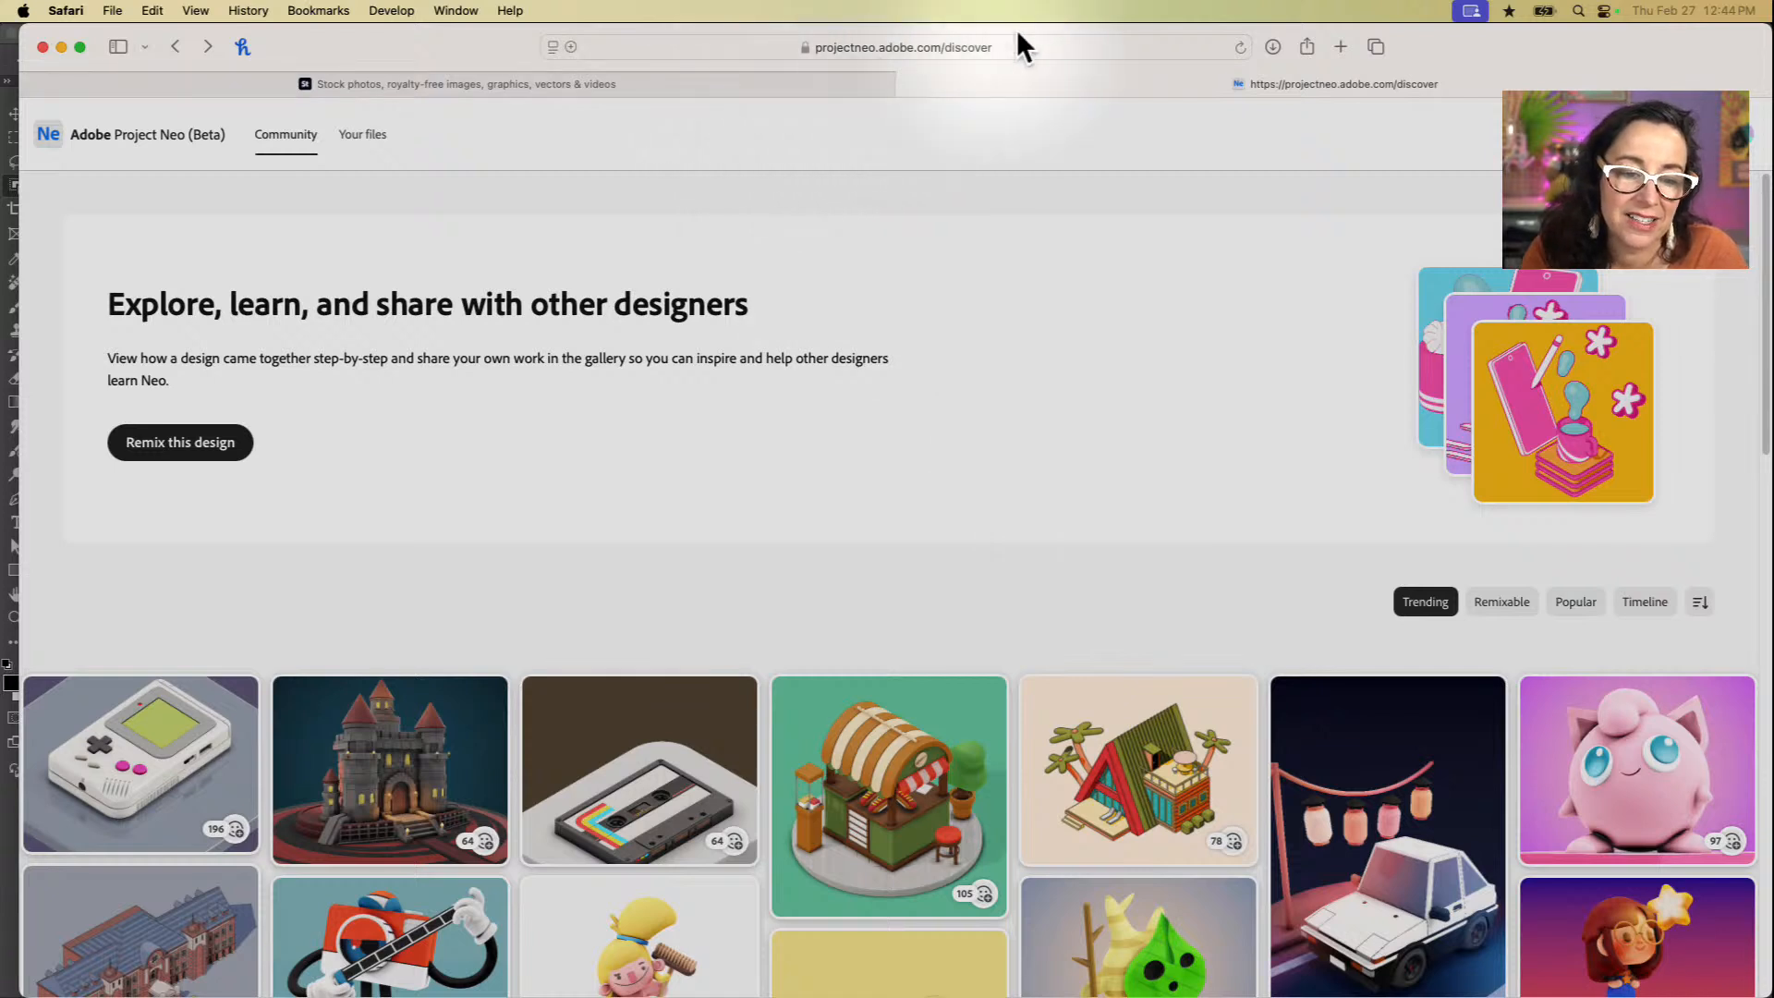
{"action": "scroll", "coordinate": [873, 532], "scroll_direction": "down", "scroll_amount": 1}
{"action": "scroll", "coordinate": [873, 531], "scroll_direction": "down", "scroll_amount": 10}
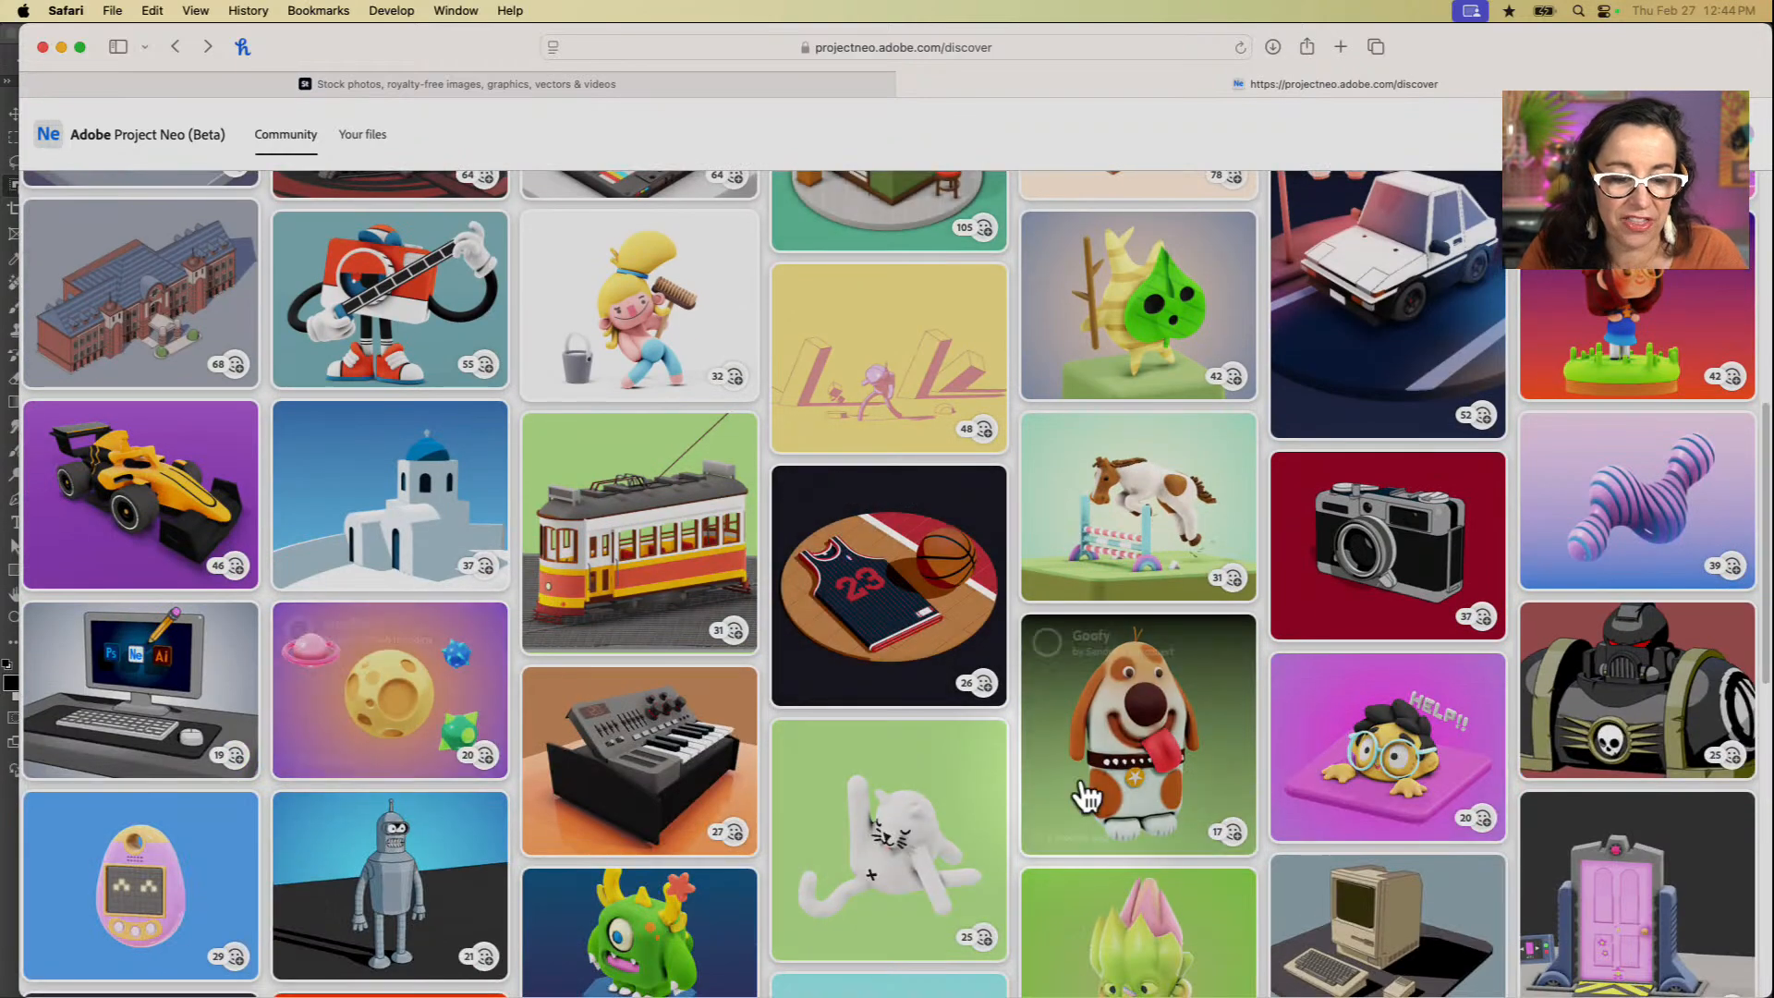
{"action": "scroll", "coordinate": [1083, 793], "scroll_direction": "down", "scroll_amount": 5}
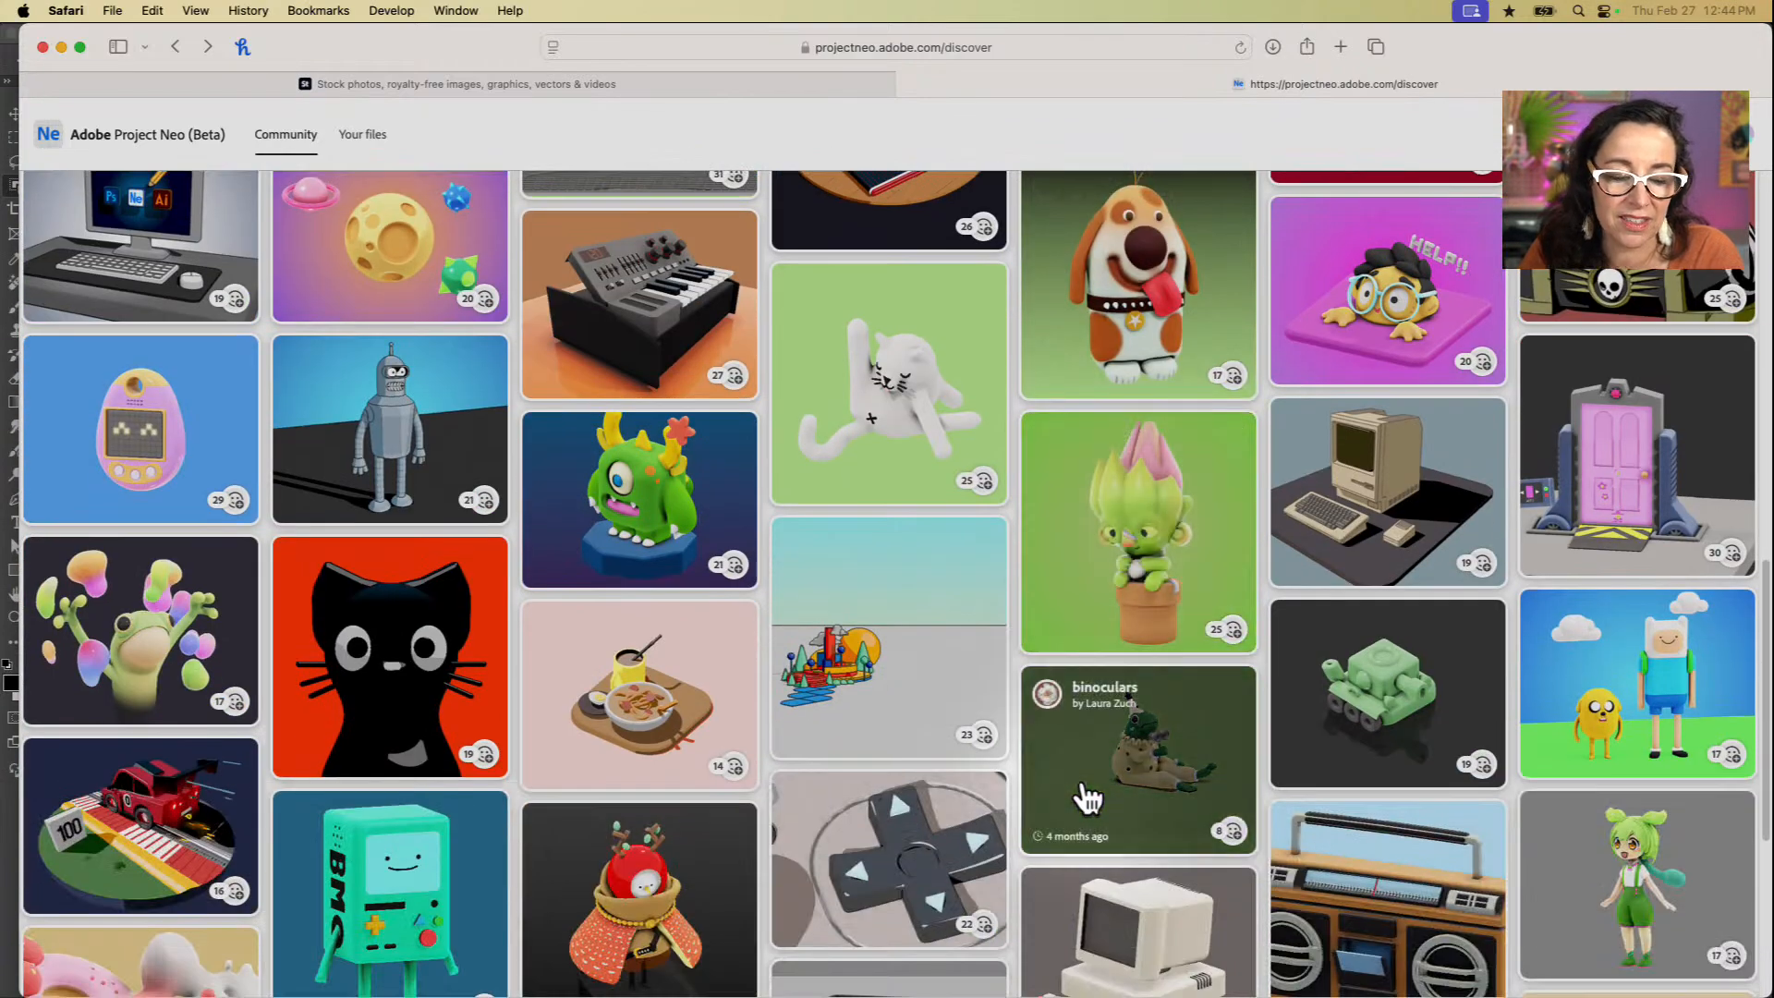
{"action": "scroll", "coordinate": [1089, 797], "scroll_direction": "down", "scroll_amount": 10}
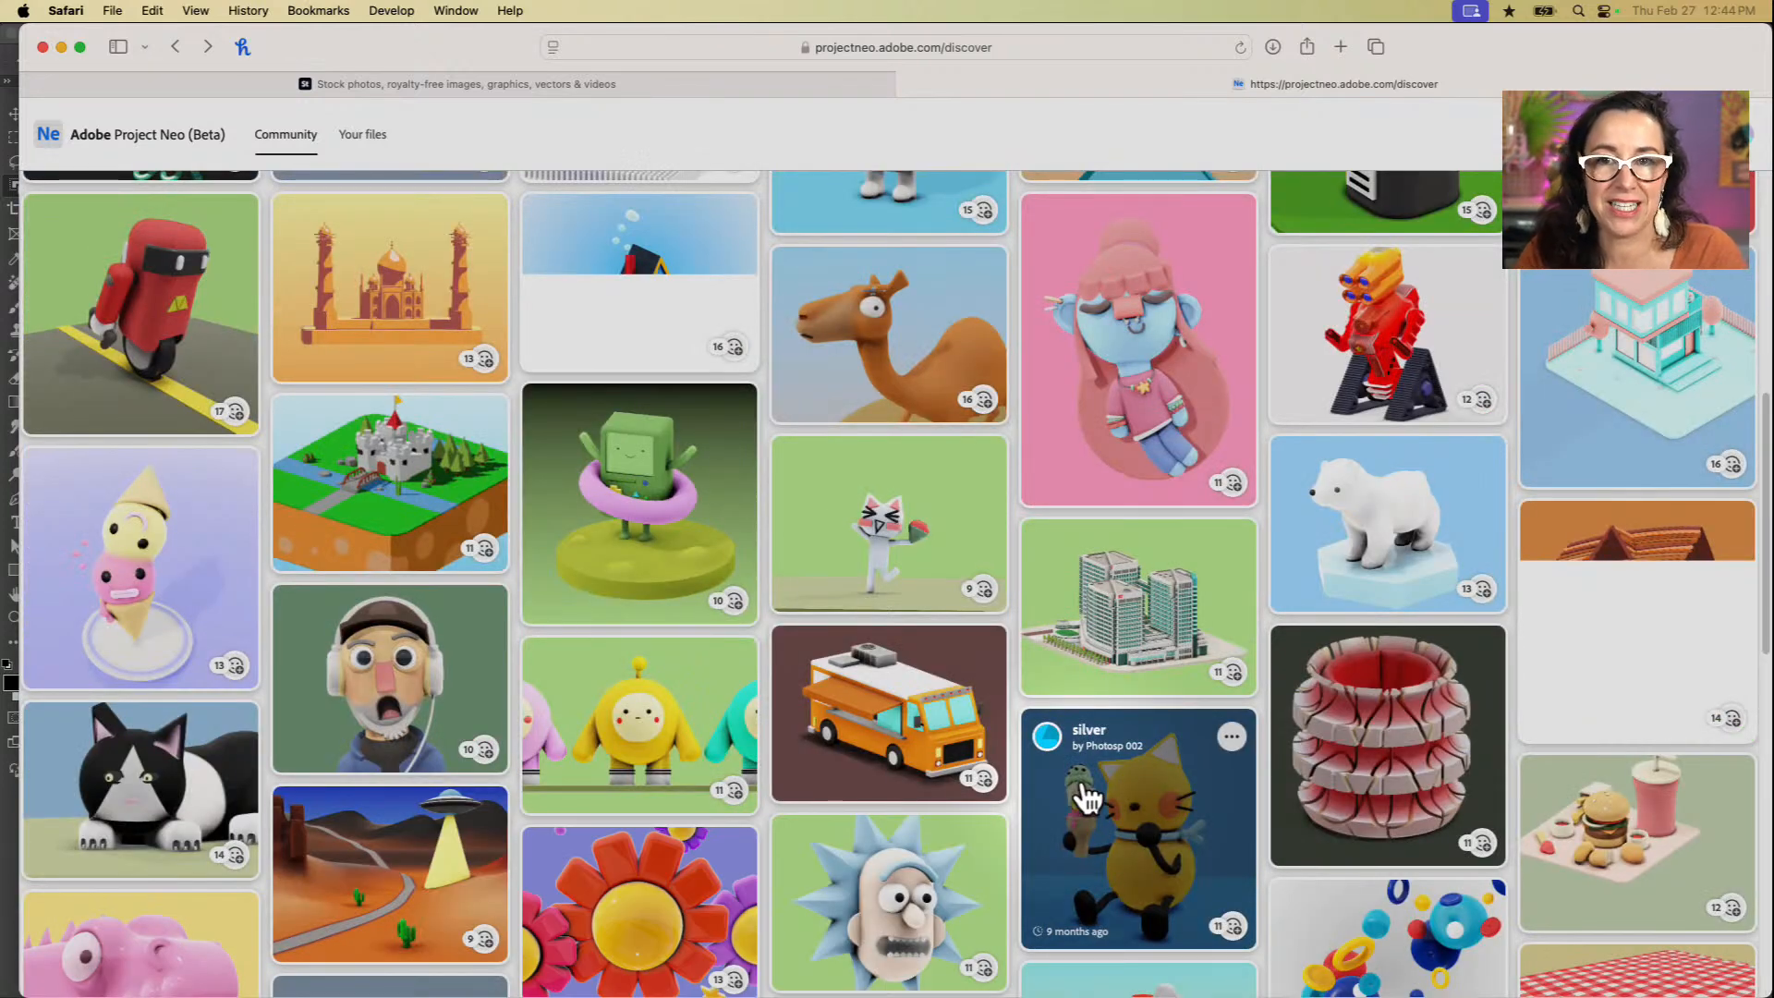
{"action": "scroll", "coordinate": [939, 725], "scroll_direction": "up", "scroll_amount": 15}
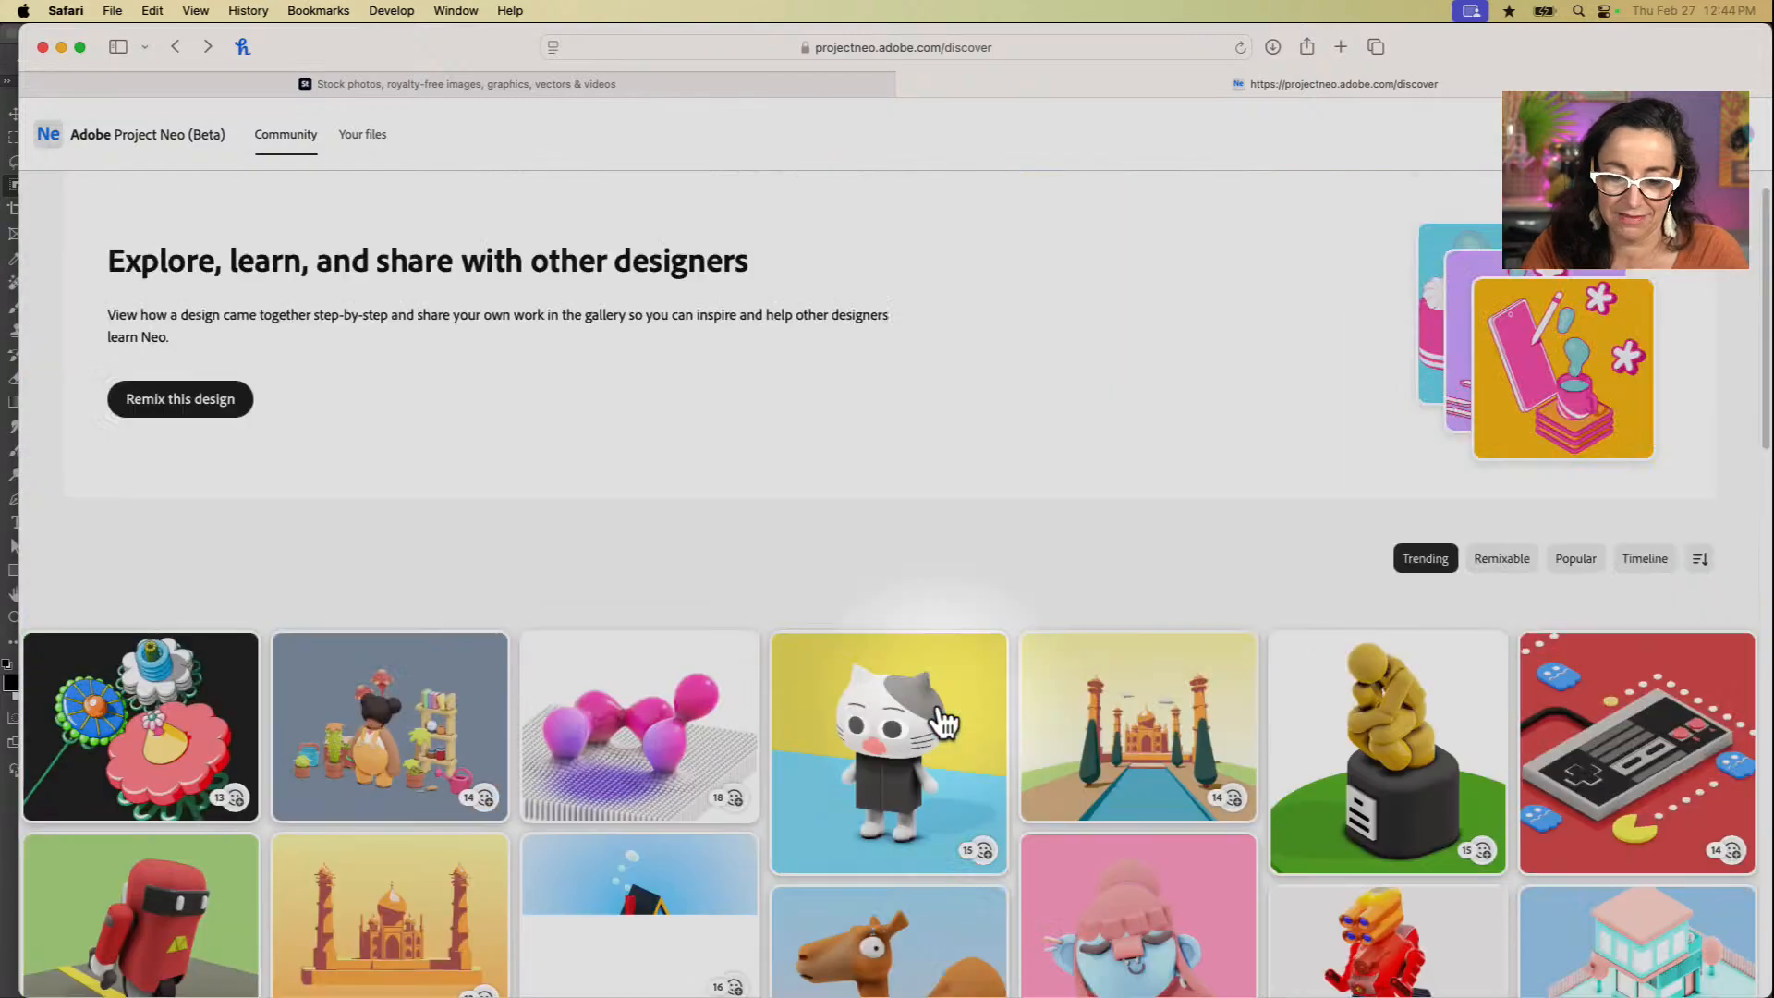
{"action": "scroll", "coordinate": [946, 714], "scroll_direction": "down", "scroll_amount": 1}
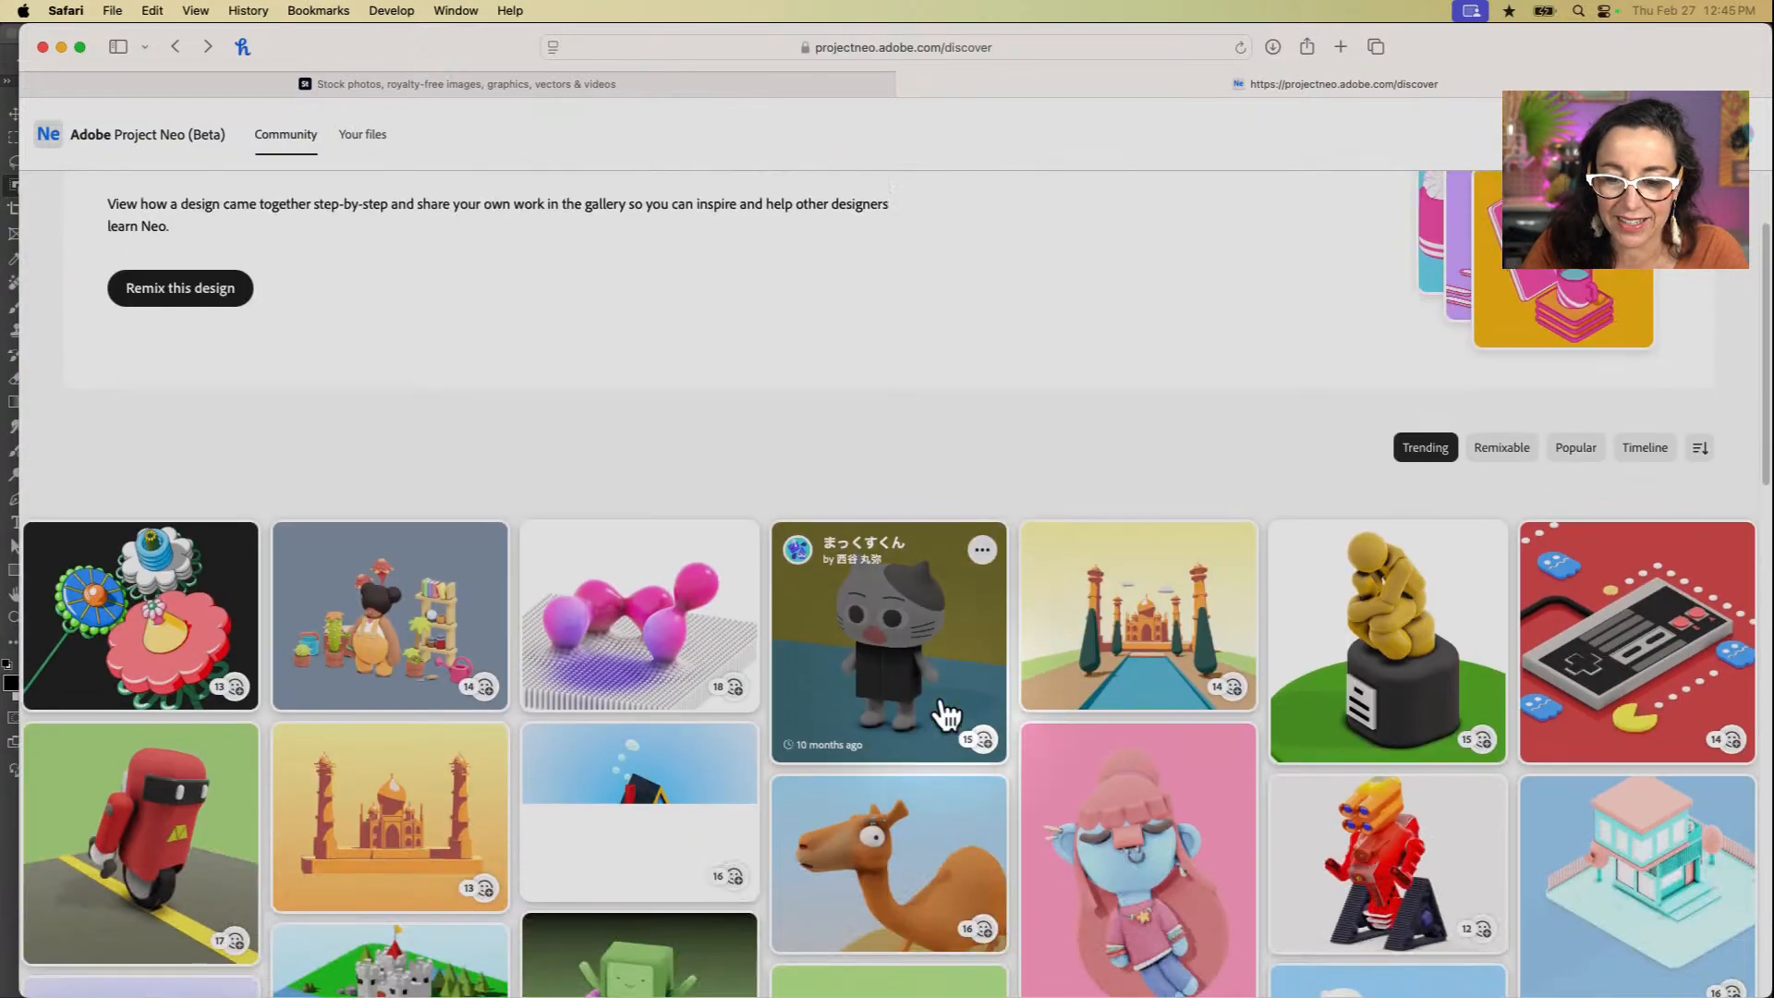
{"action": "scroll", "coordinate": [952, 702], "scroll_direction": "down", "scroll_amount": 2}
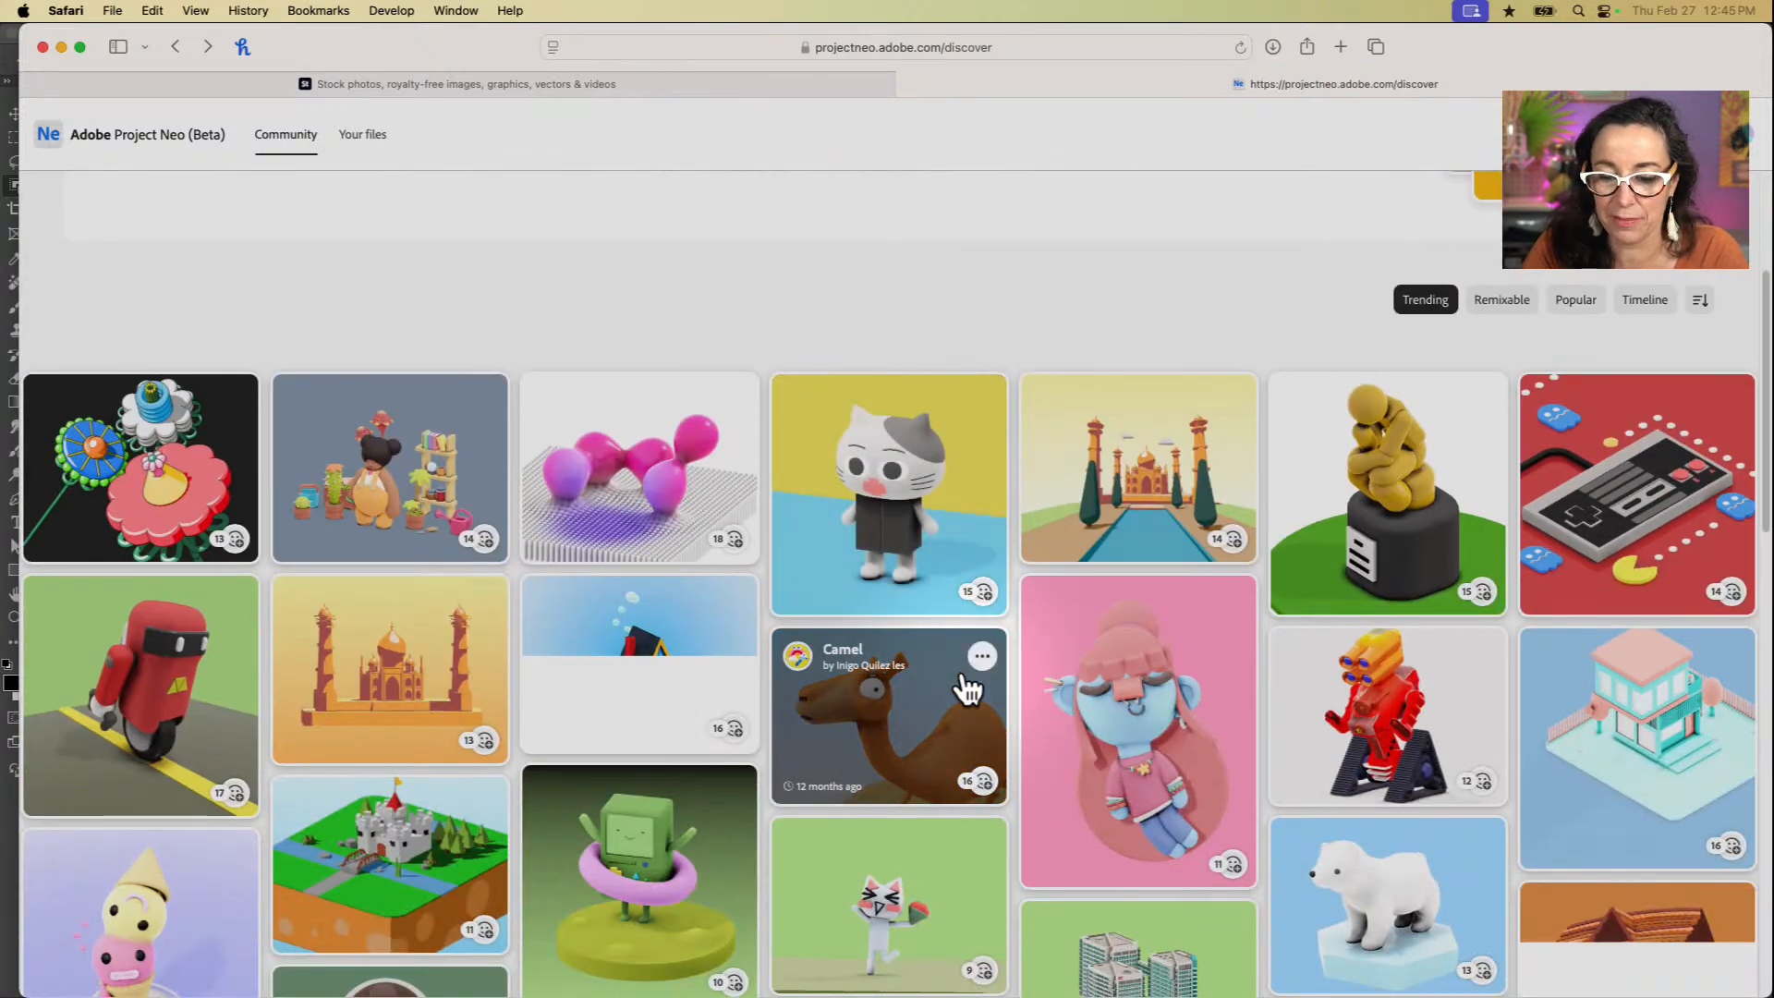
Step: List the remixable community designs and start a remix of the Rainbow Girl design
{"action": "left_click", "coordinate": [1508, 300]}
{"action": "scroll", "coordinate": [1006, 860], "scroll_direction": "down", "scroll_amount": 10}
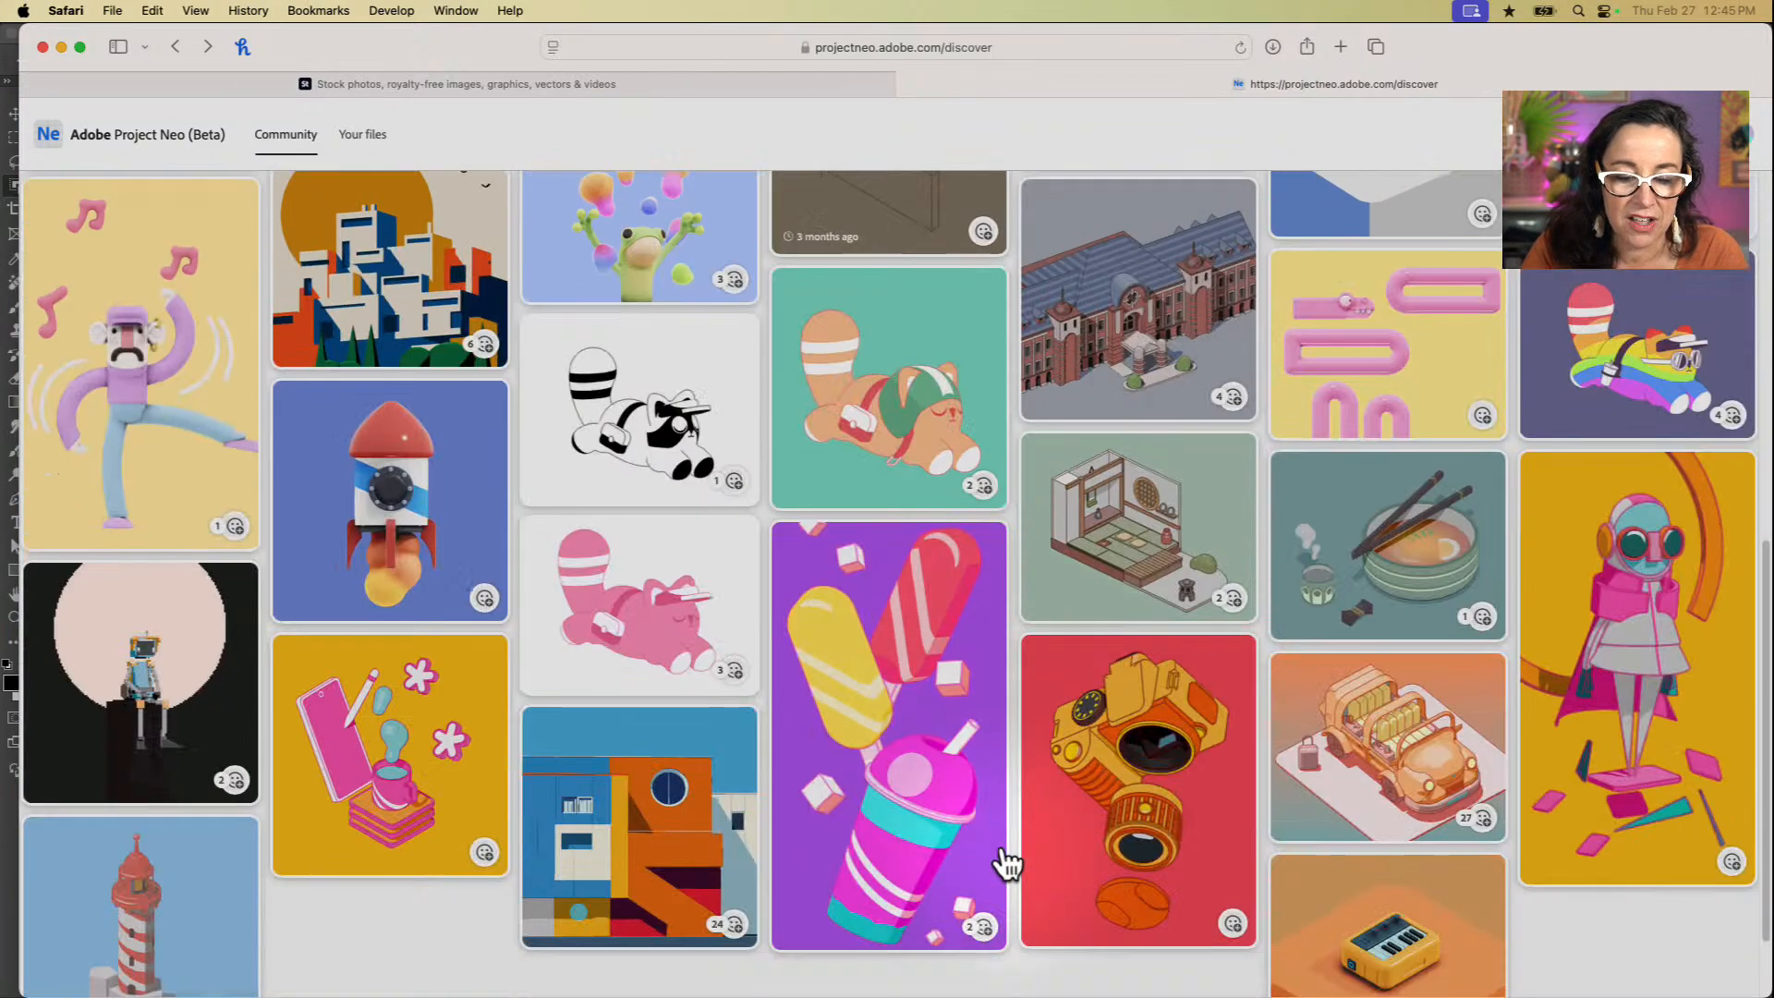
{"action": "scroll", "coordinate": [1009, 855], "scroll_direction": "down", "scroll_amount": 6}
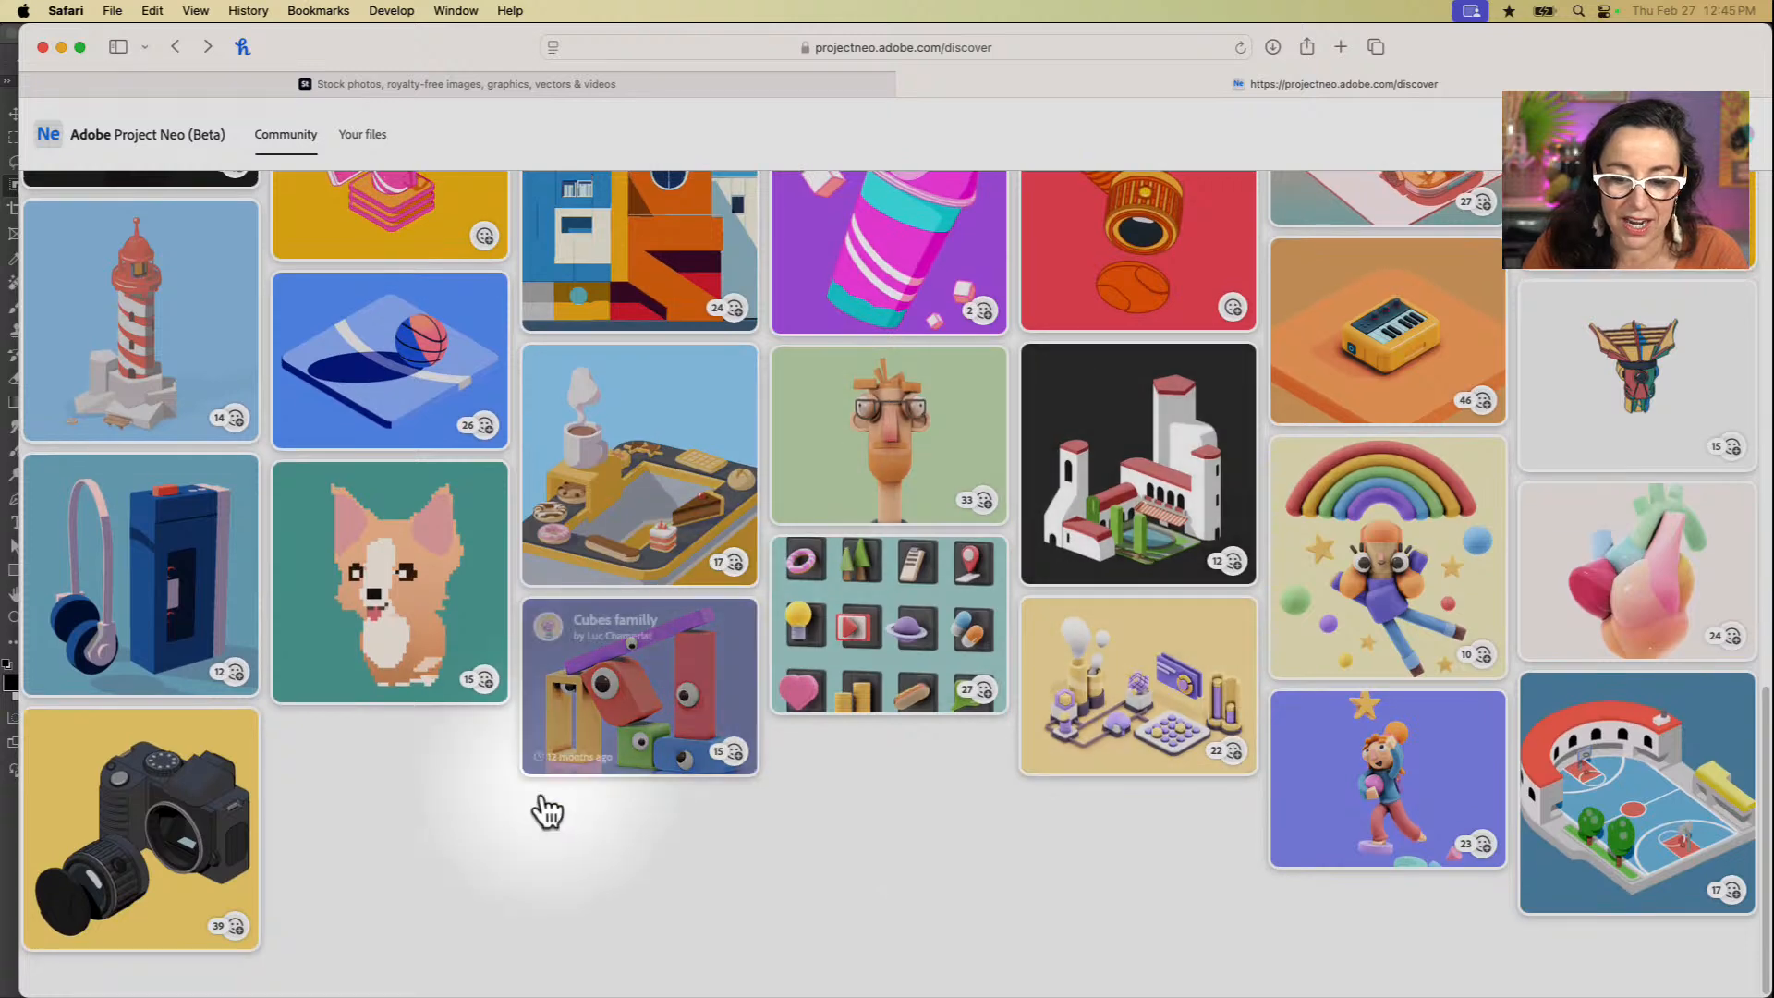
{"action": "mouse_move", "coordinate": [1453, 612]}
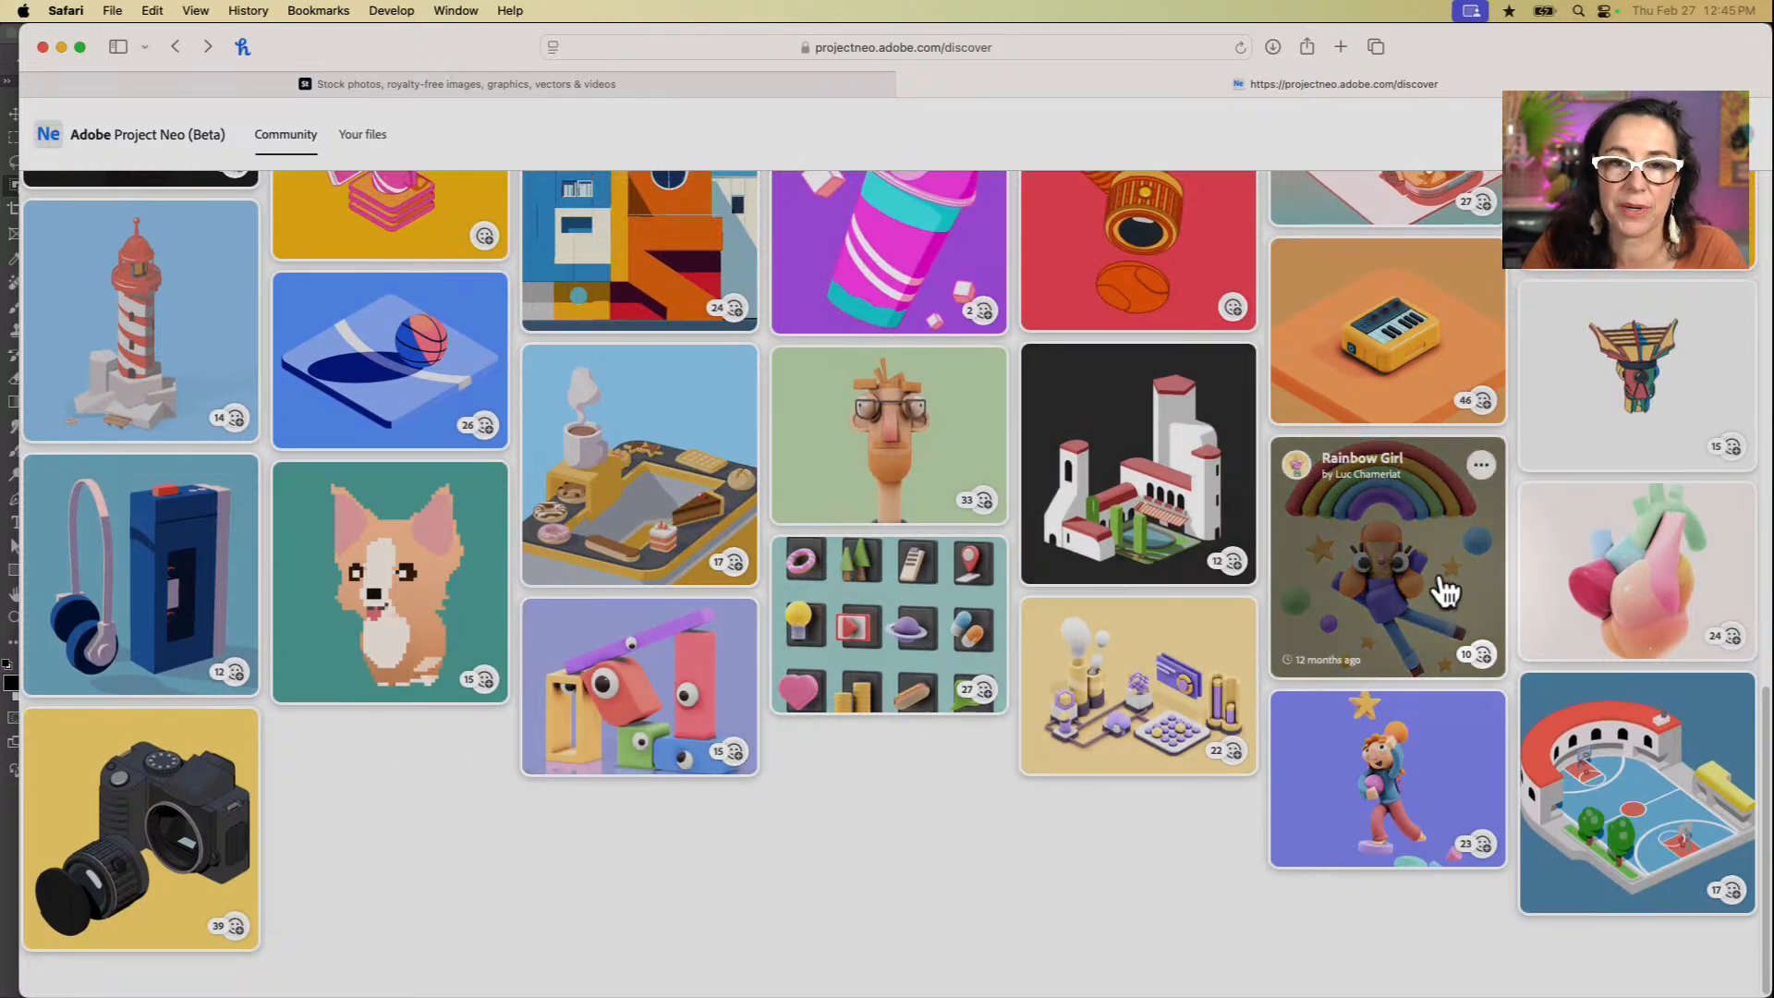
{"action": "left_click", "coordinate": [1439, 579]}
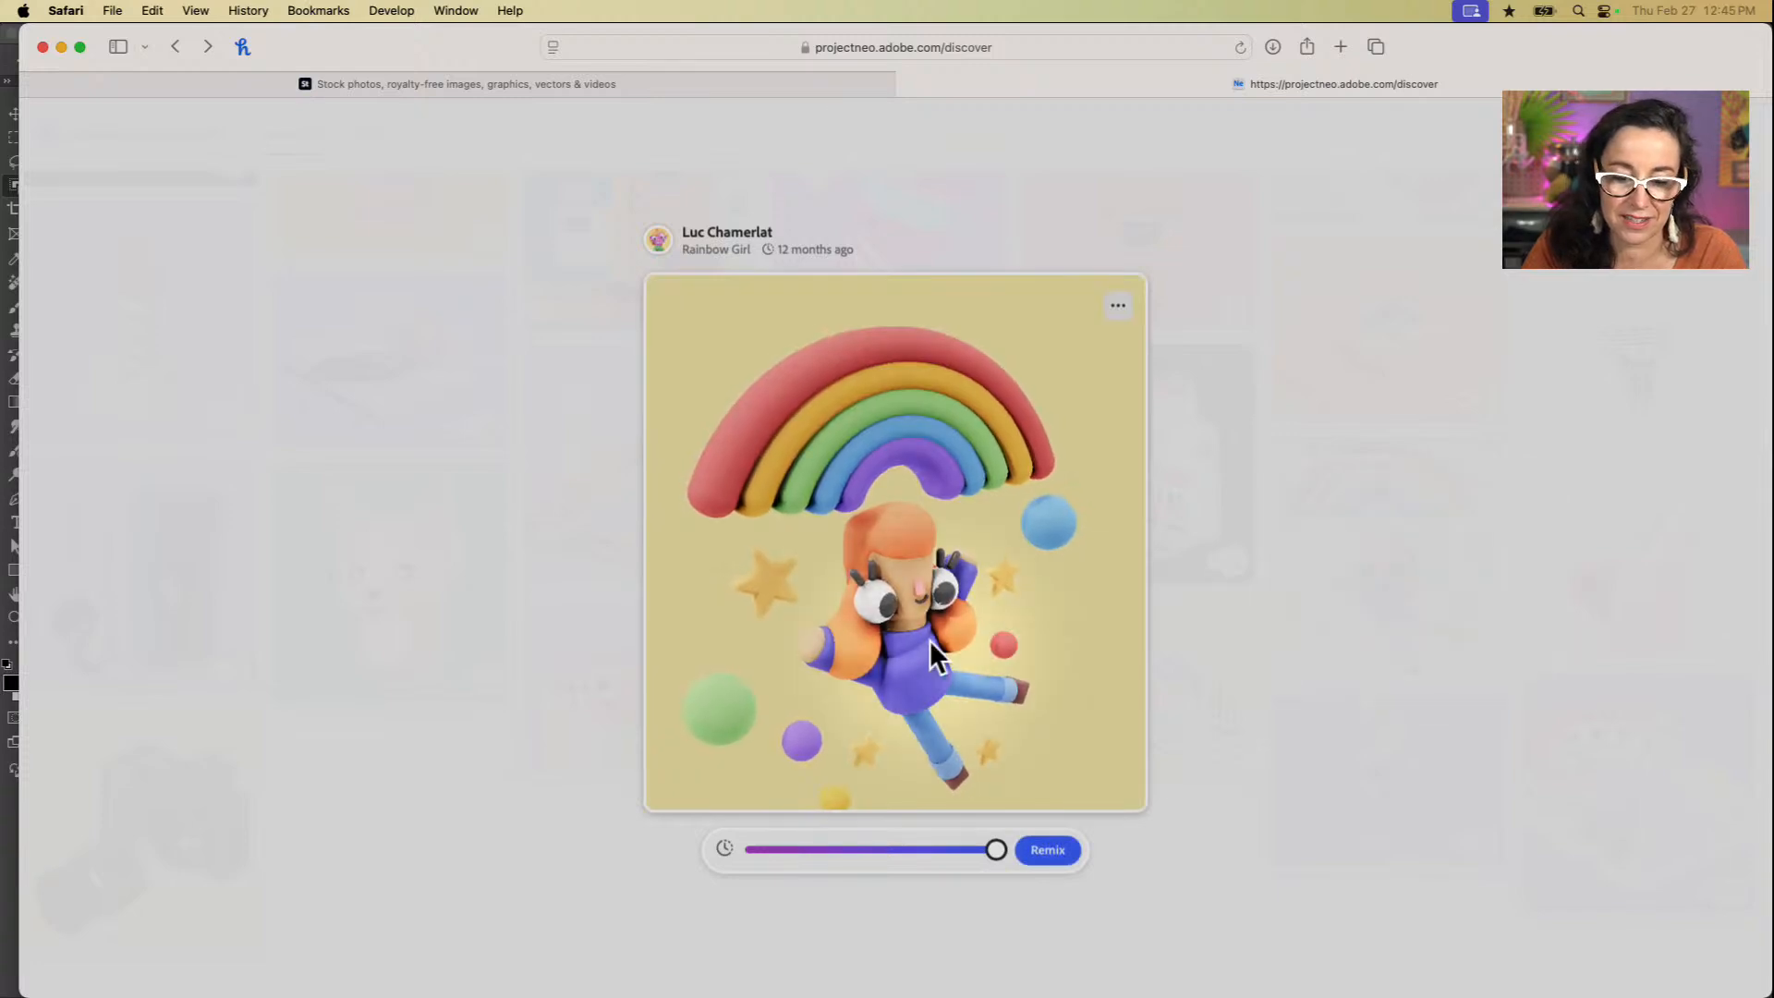
{"action": "left_click", "coordinate": [1050, 850]}
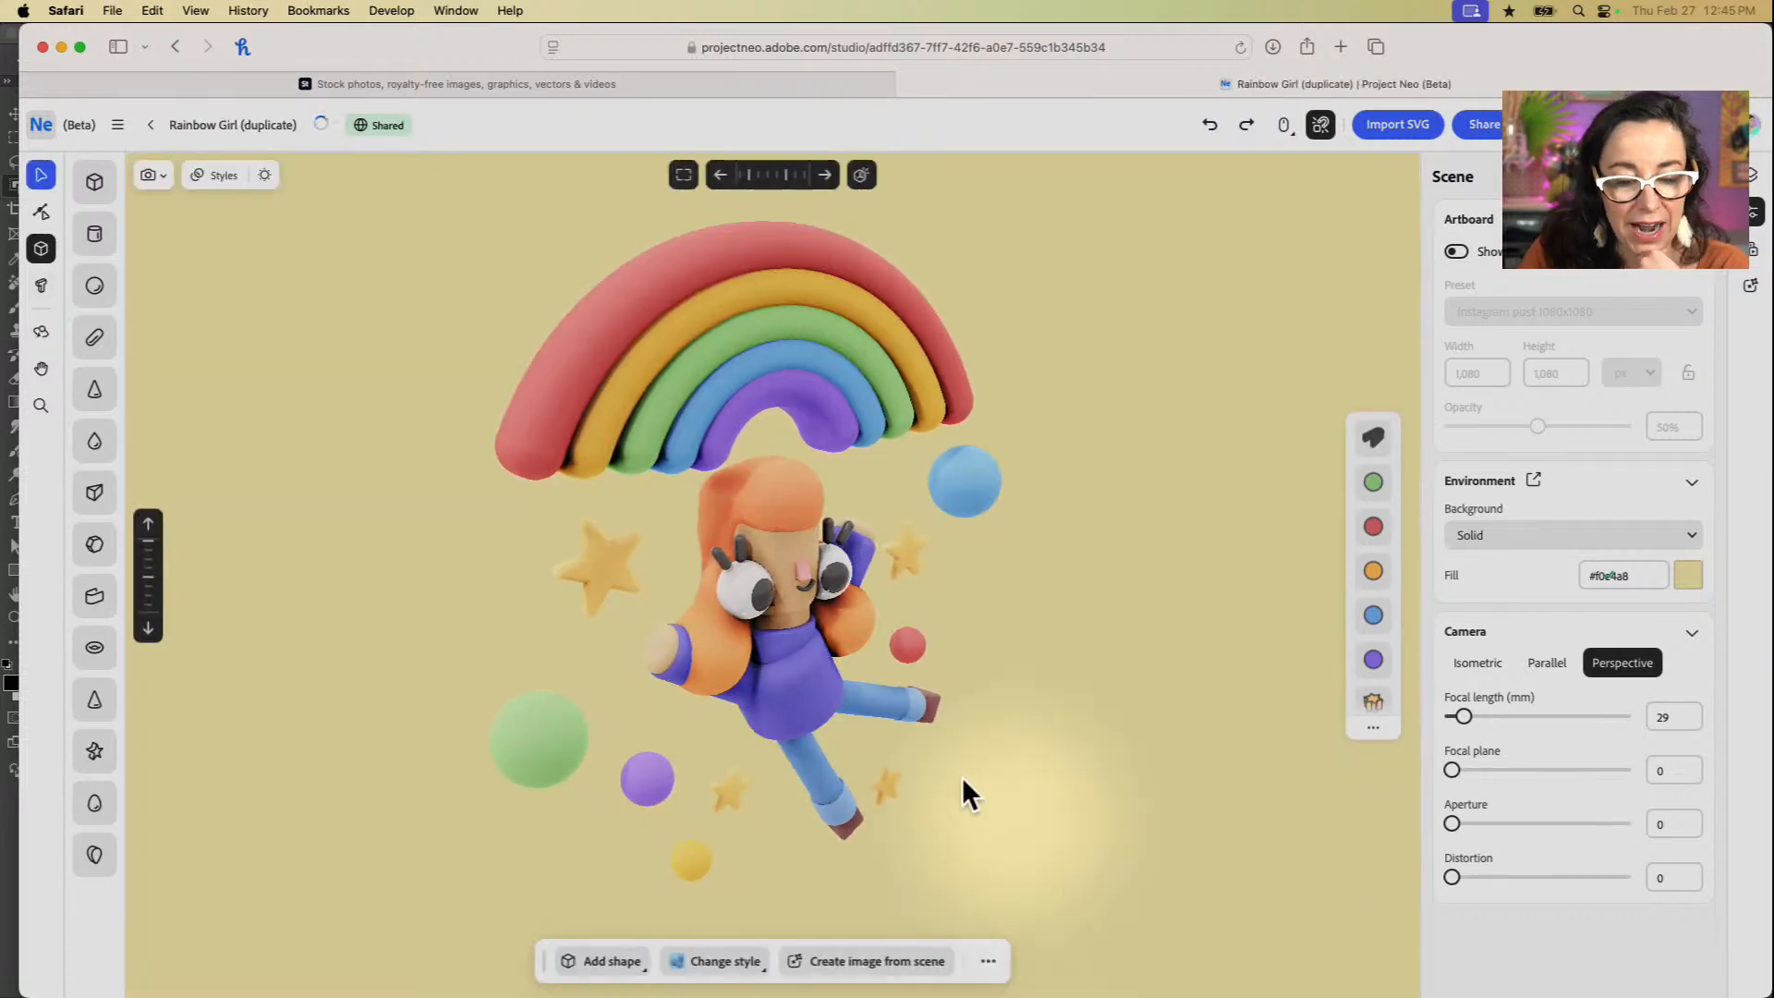
Step: Move the large green sphere slightly up and left, and reduce its corner rounding to 0% to form a cube
{"action": "left_click", "coordinate": [543, 728]}
{"action": "left_click_drag", "start_coordinate": [530, 730], "coordinate": [544, 694]}
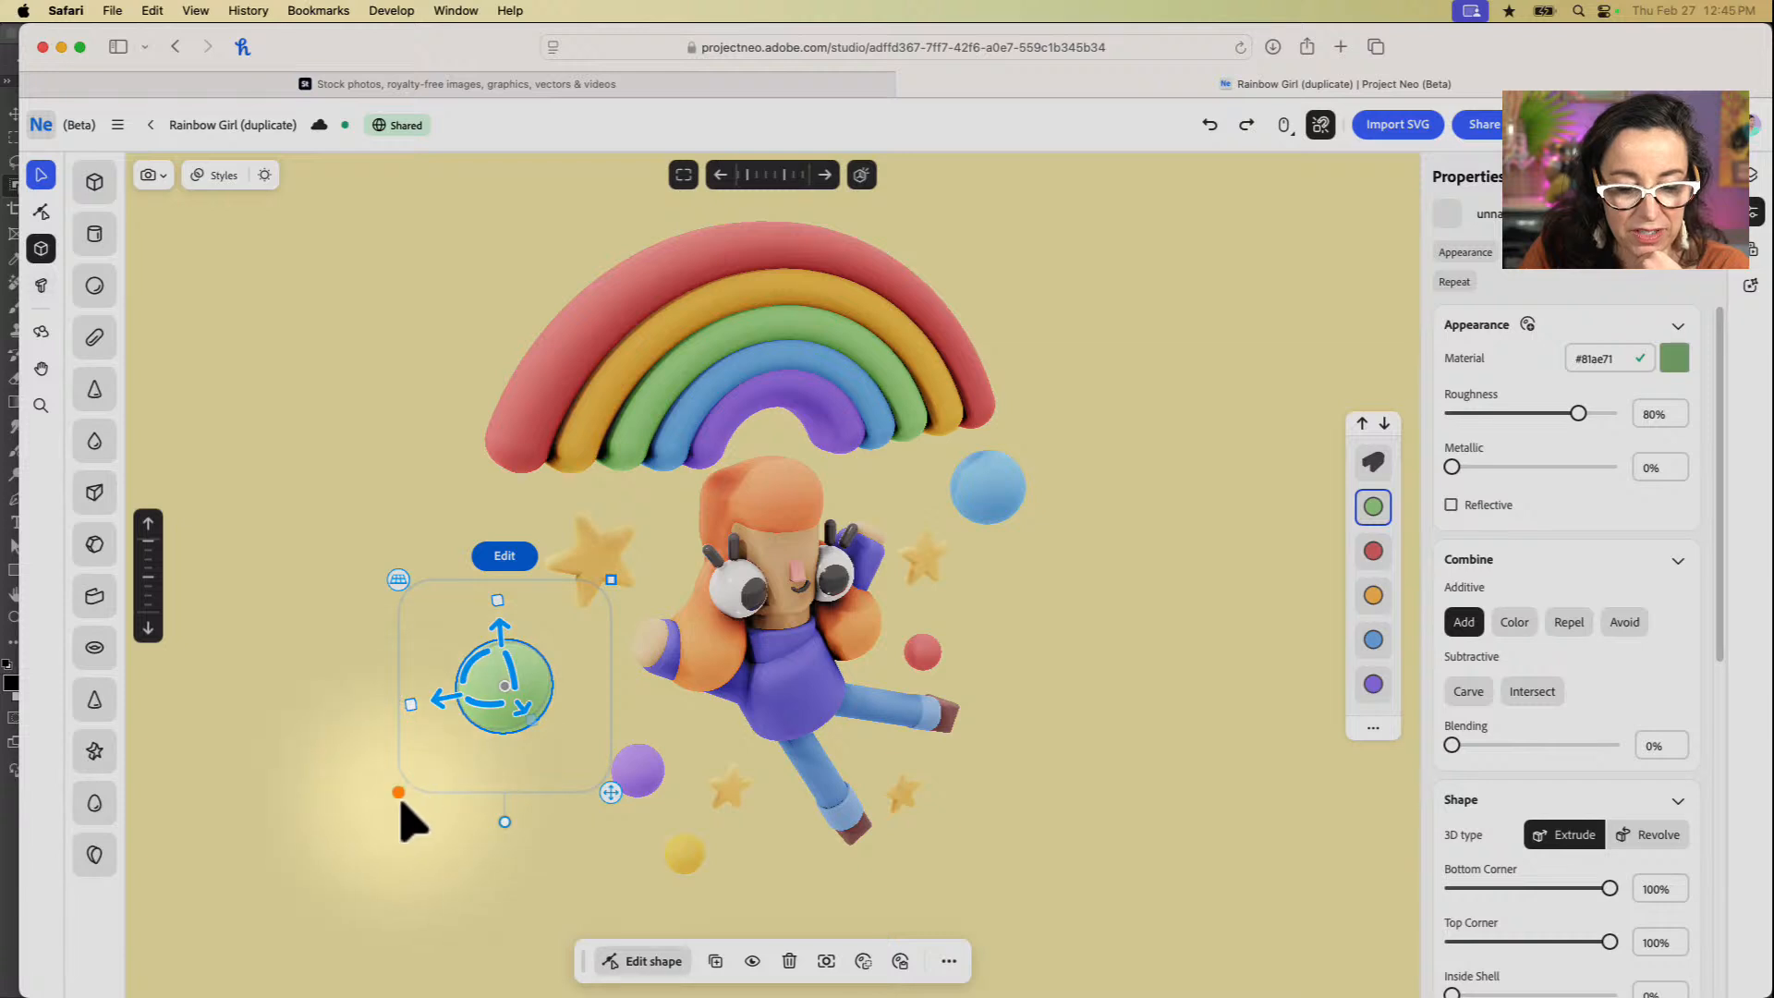
{"action": "left_click_drag", "start_coordinate": [400, 792], "coordinate": [506, 636]}
Step: Set the green cube's bottom and top corners to 1.8% and make the cube slightly narrower
{"action": "left_click_drag", "start_coordinate": [514, 704], "coordinate": [515, 704]}
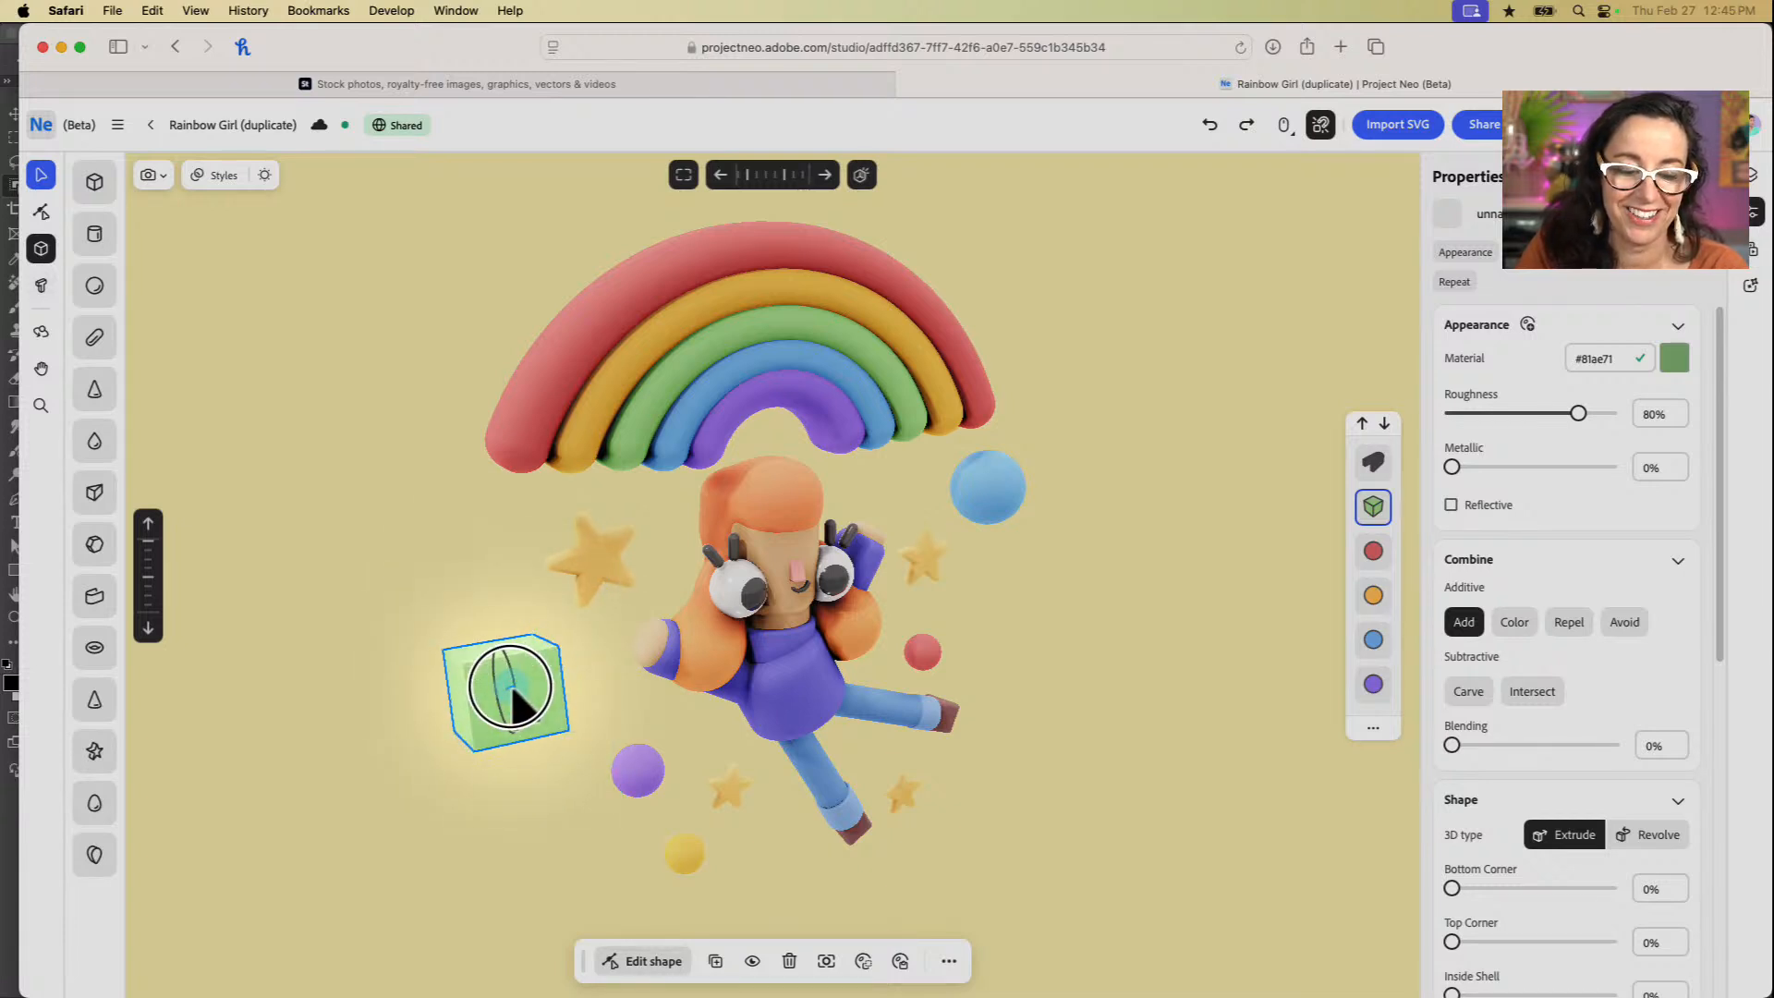
{"action": "left_click_drag", "start_coordinate": [514, 693], "coordinate": [516, 695]}
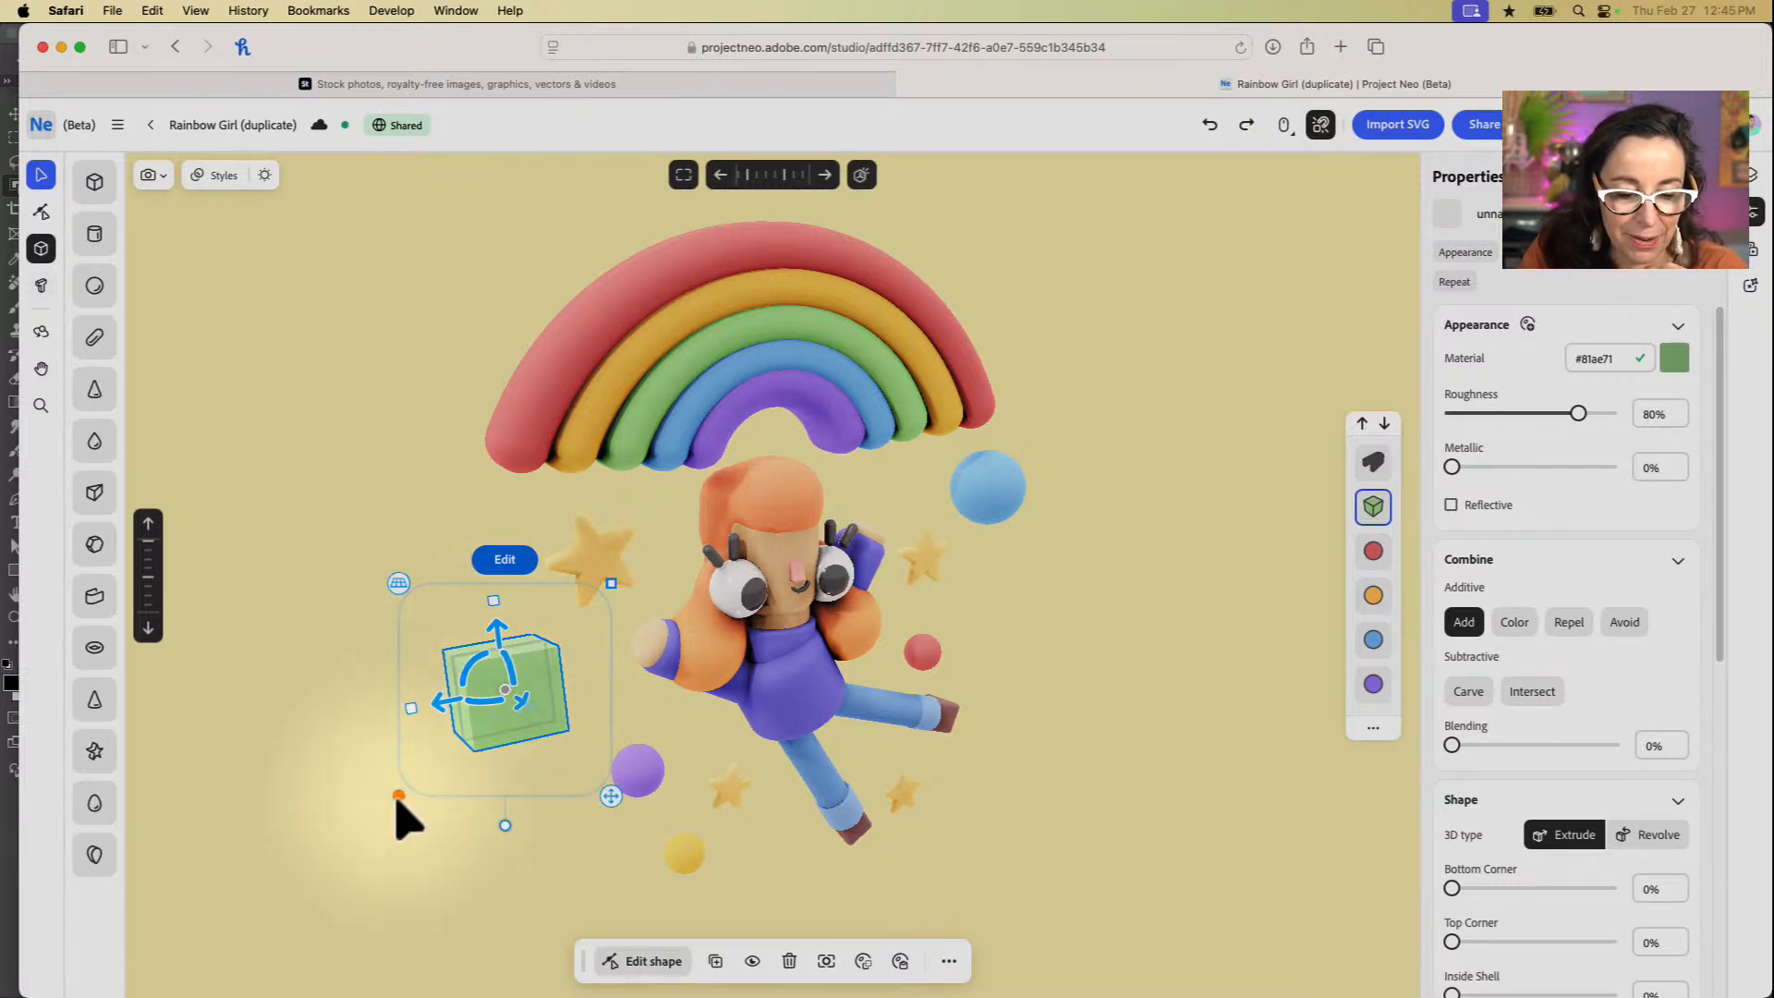
{"action": "mouse_move", "coordinate": [400, 796]}
{"action": "left_mouse_down"}
{"action": "mouse_move", "coordinate": [440, 780]}
{"action": "mouse_move", "coordinate": [419, 823]}
{"action": "left_mouse_up"}
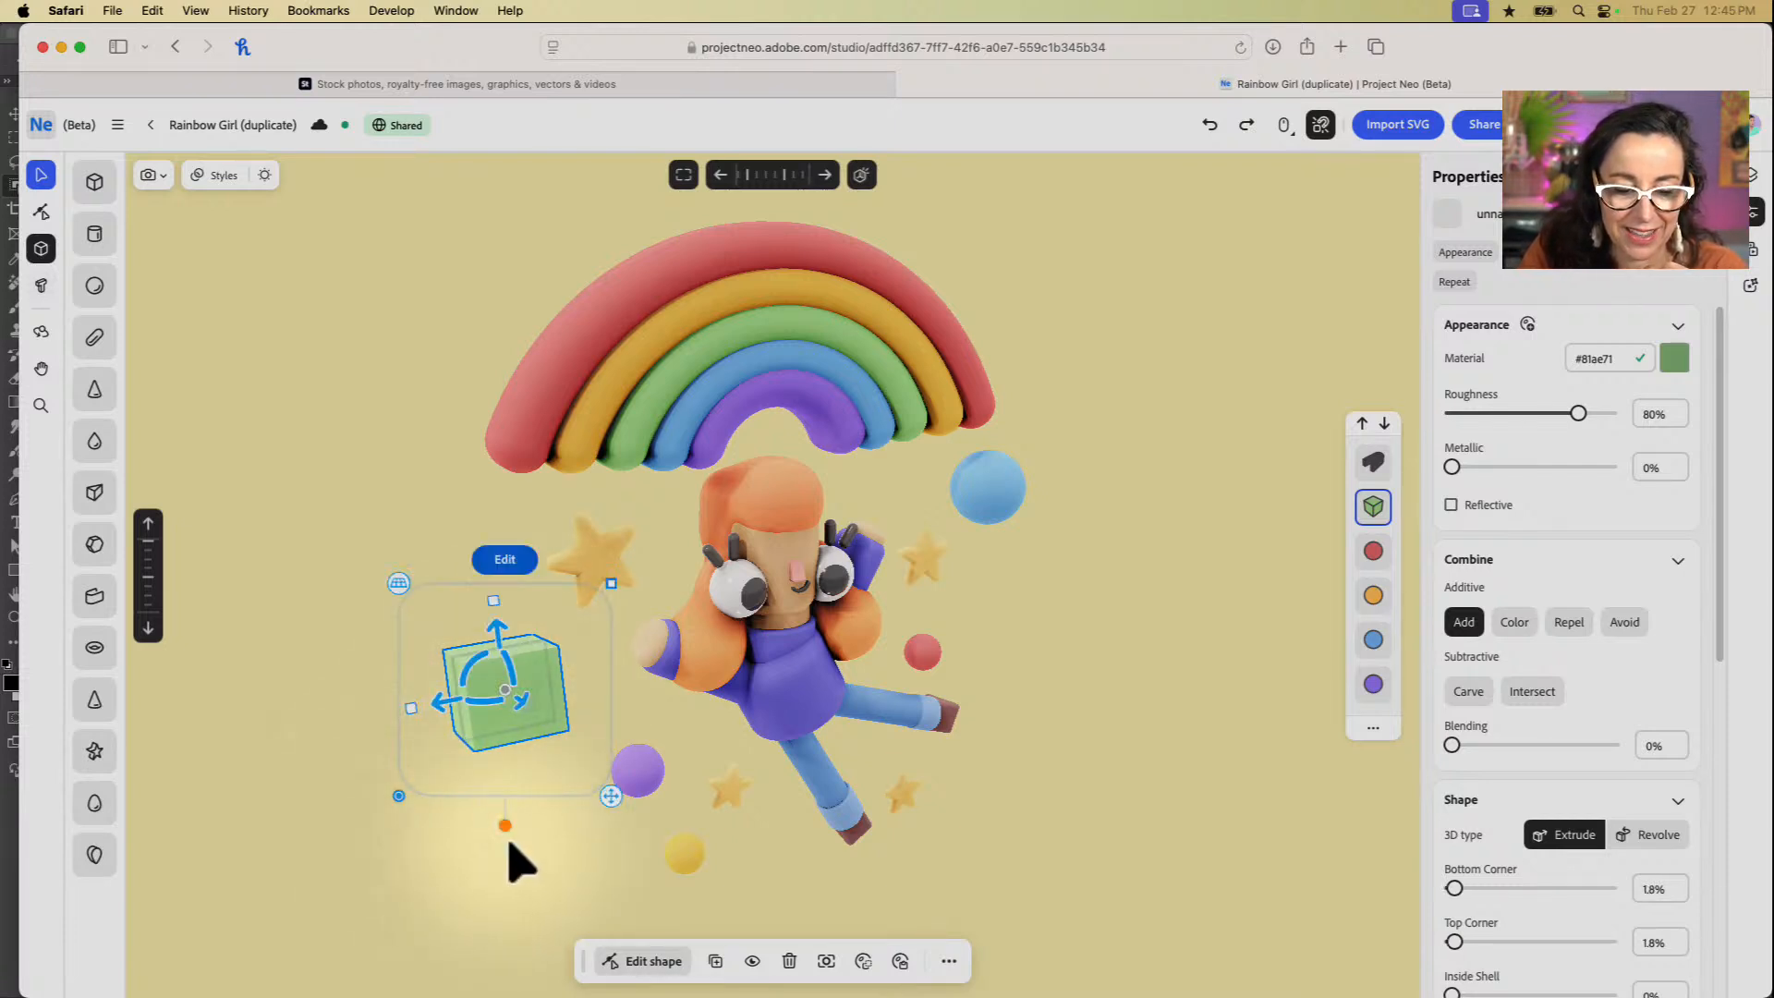
{"action": "left_click_drag", "start_coordinate": [428, 730], "coordinate": [463, 725]}
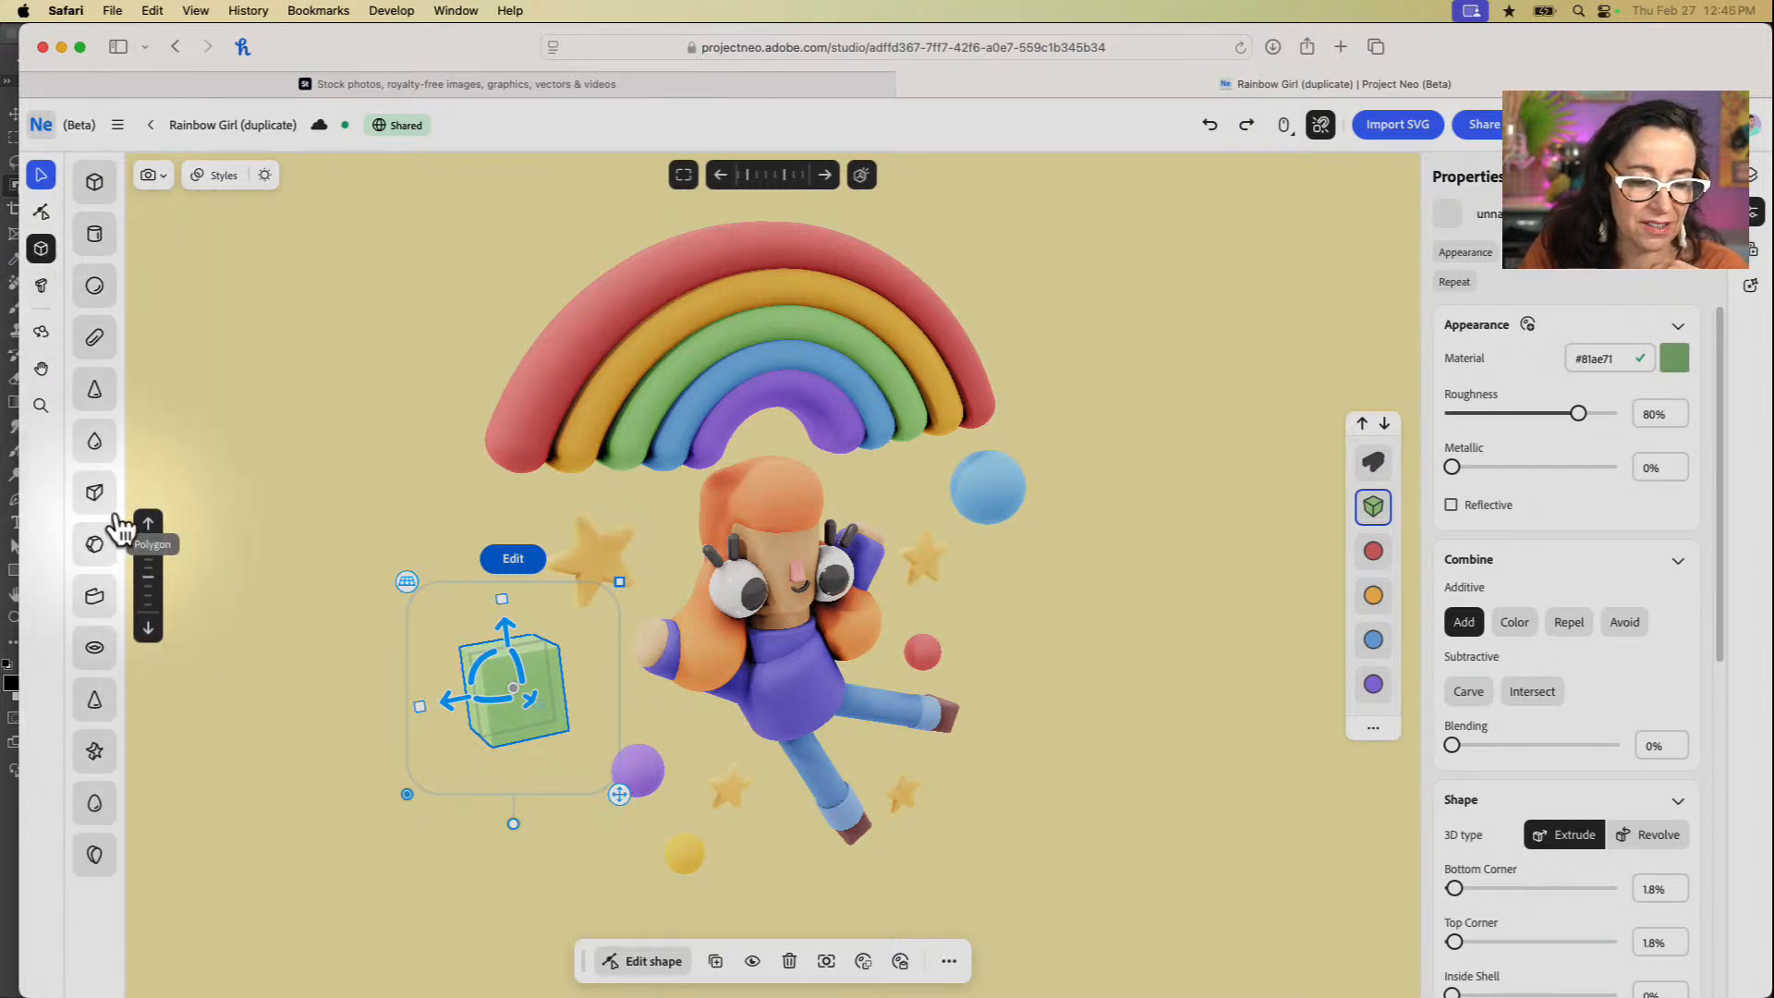
Step: Add a drop shape beside the left end of the rainbow and review its combine and shape properties
{"action": "left_click_drag", "start_coordinate": [95, 441], "coordinate": [364, 463]}
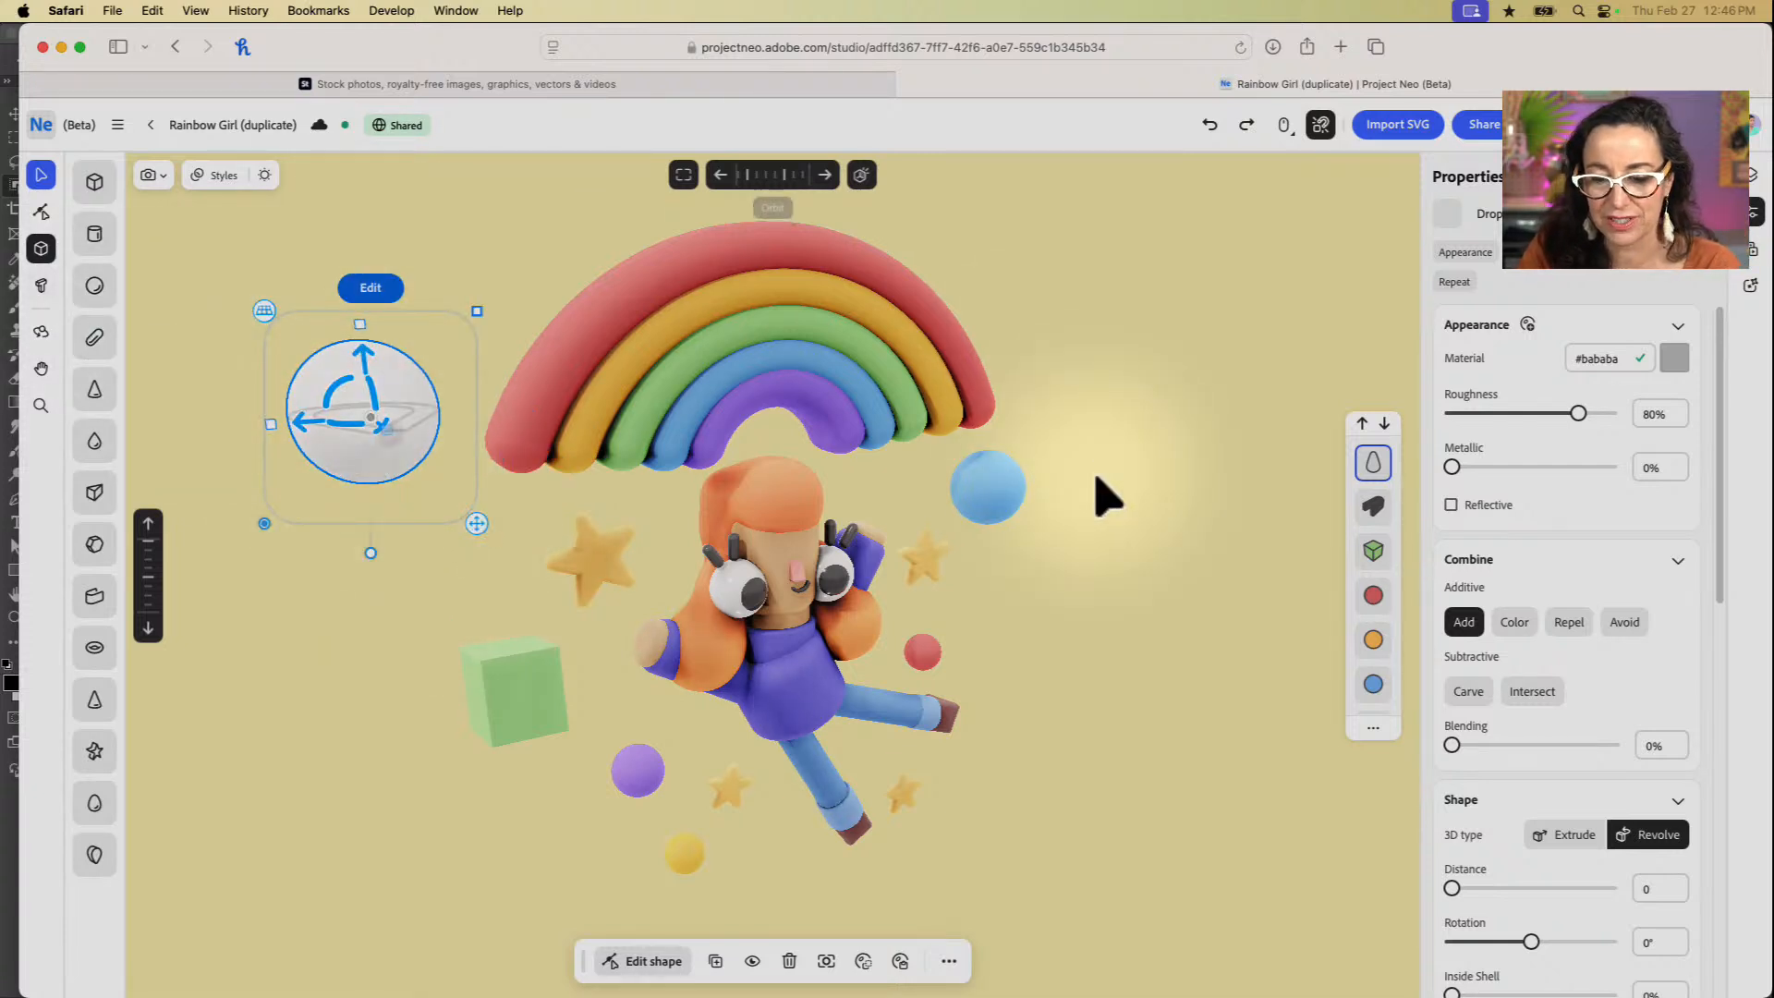
{"action": "scroll", "coordinate": [1515, 667], "scroll_direction": "down", "scroll_amount": 1}
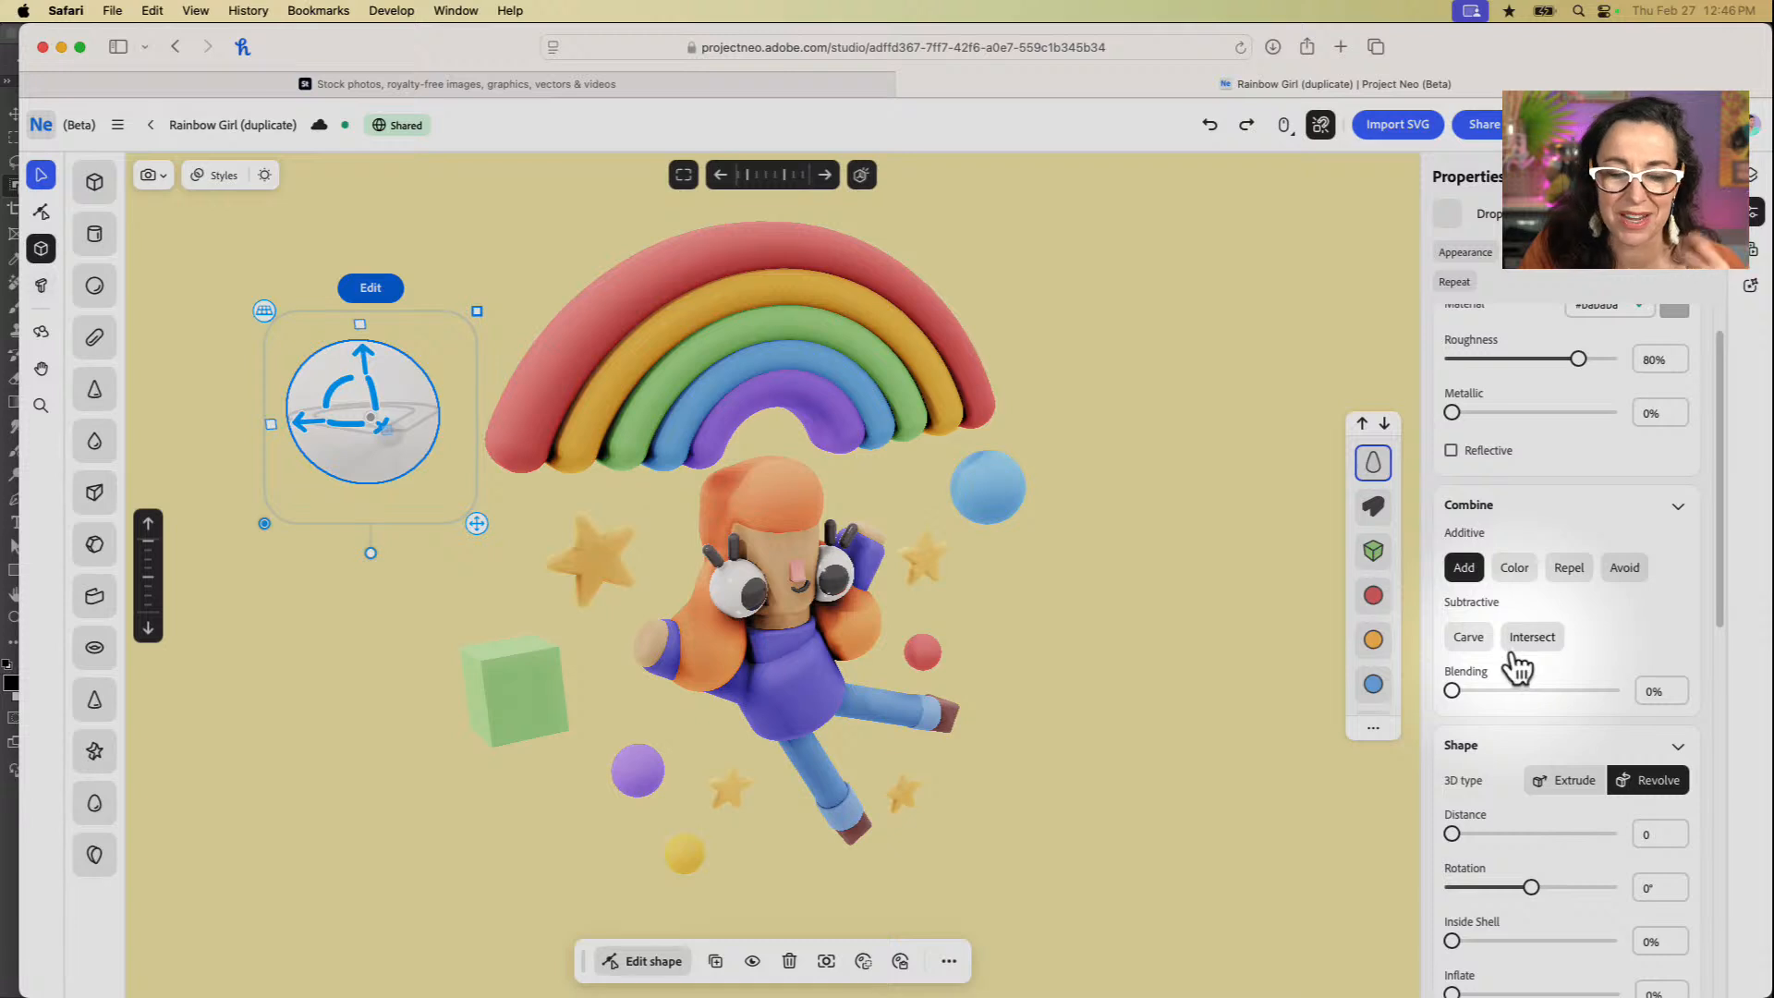